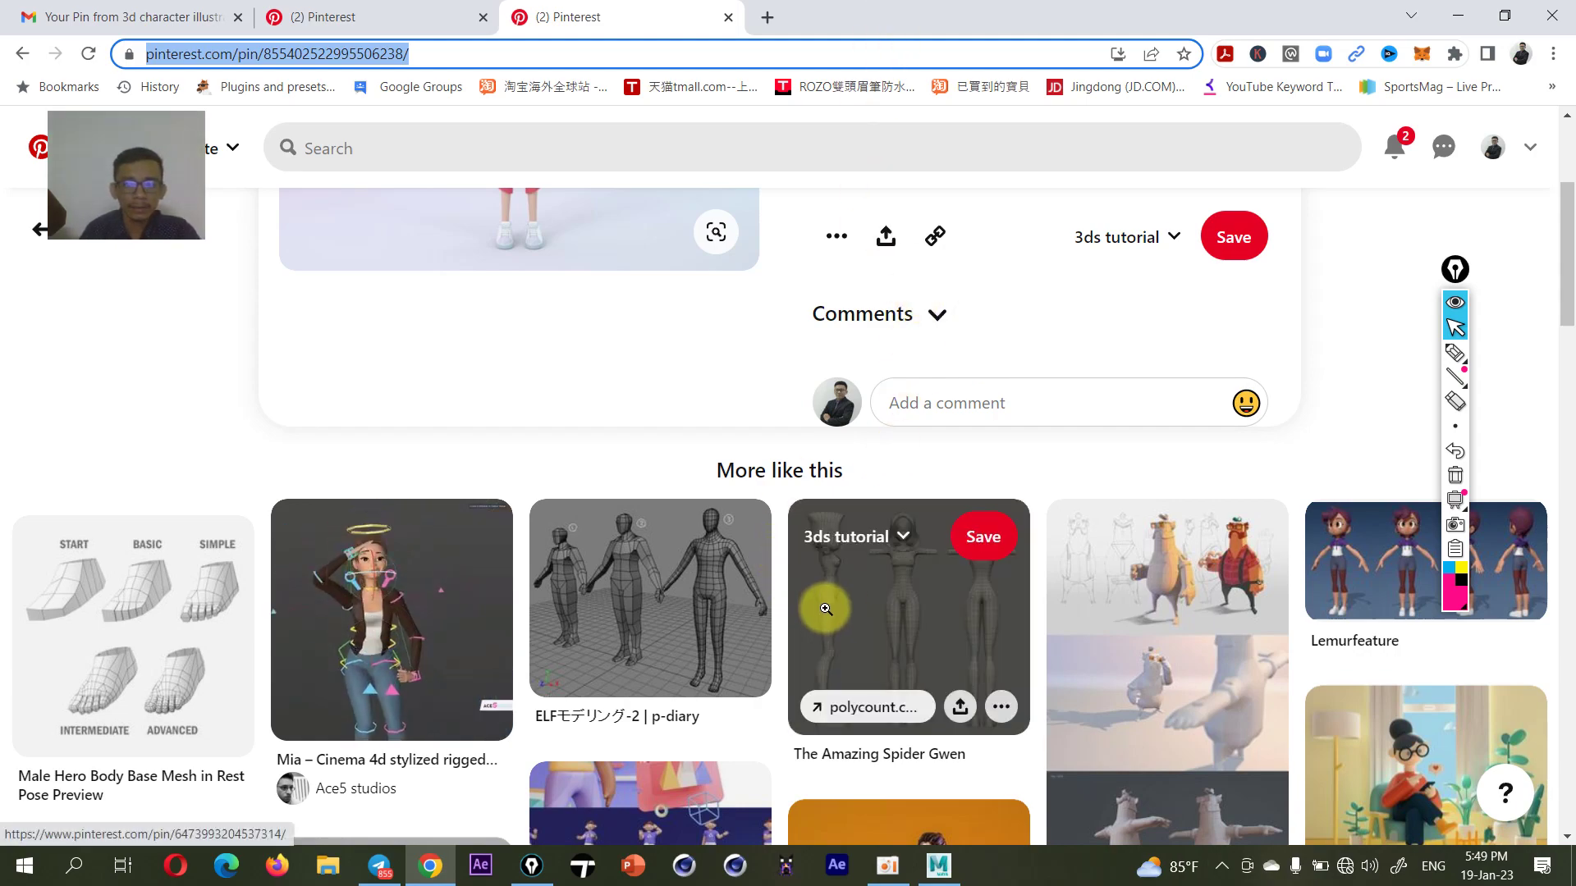
- Scroll the Pinterest feed and open the 3D Character Fancy girl pin
scroll(826, 609, down, 5)
scroll(821, 614, down, 5)
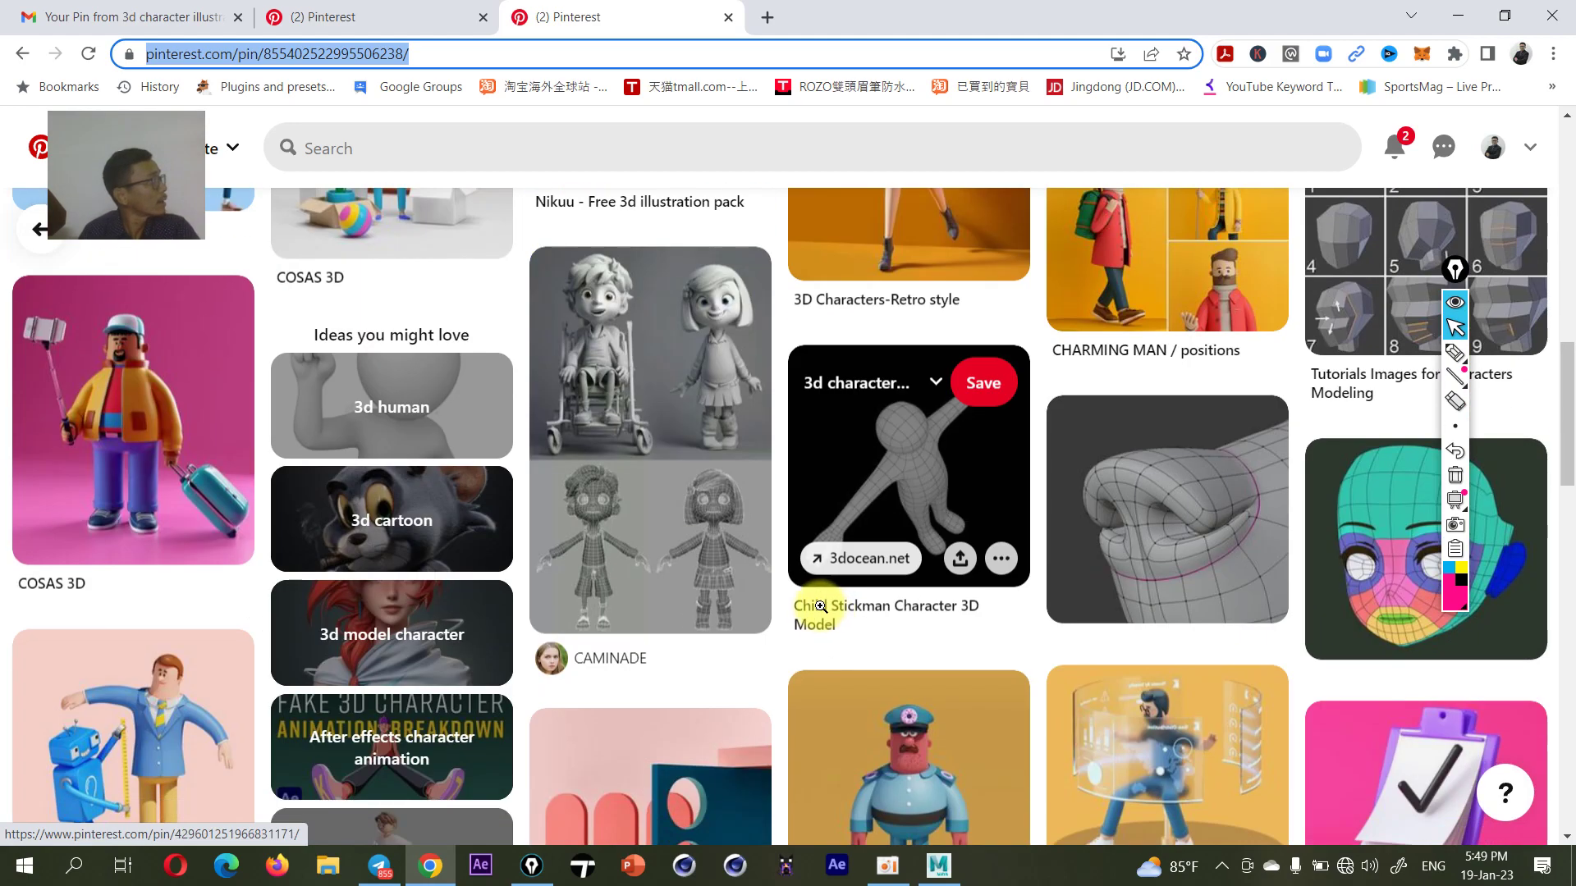
scroll(808, 628, down, 5)
click(818, 632)
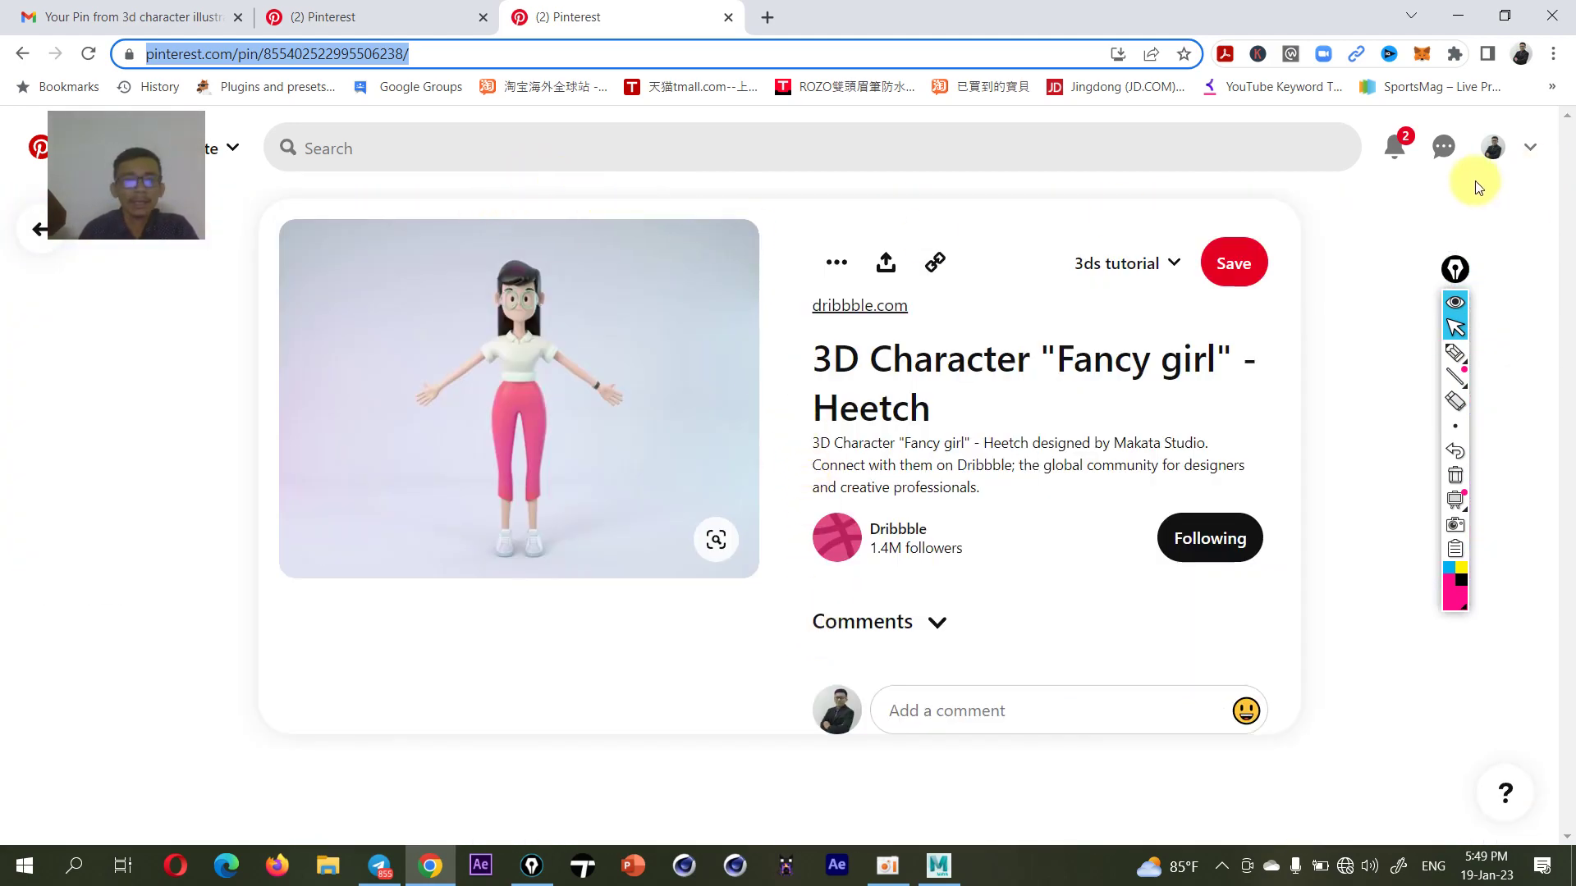
mouse_move(518, 397)
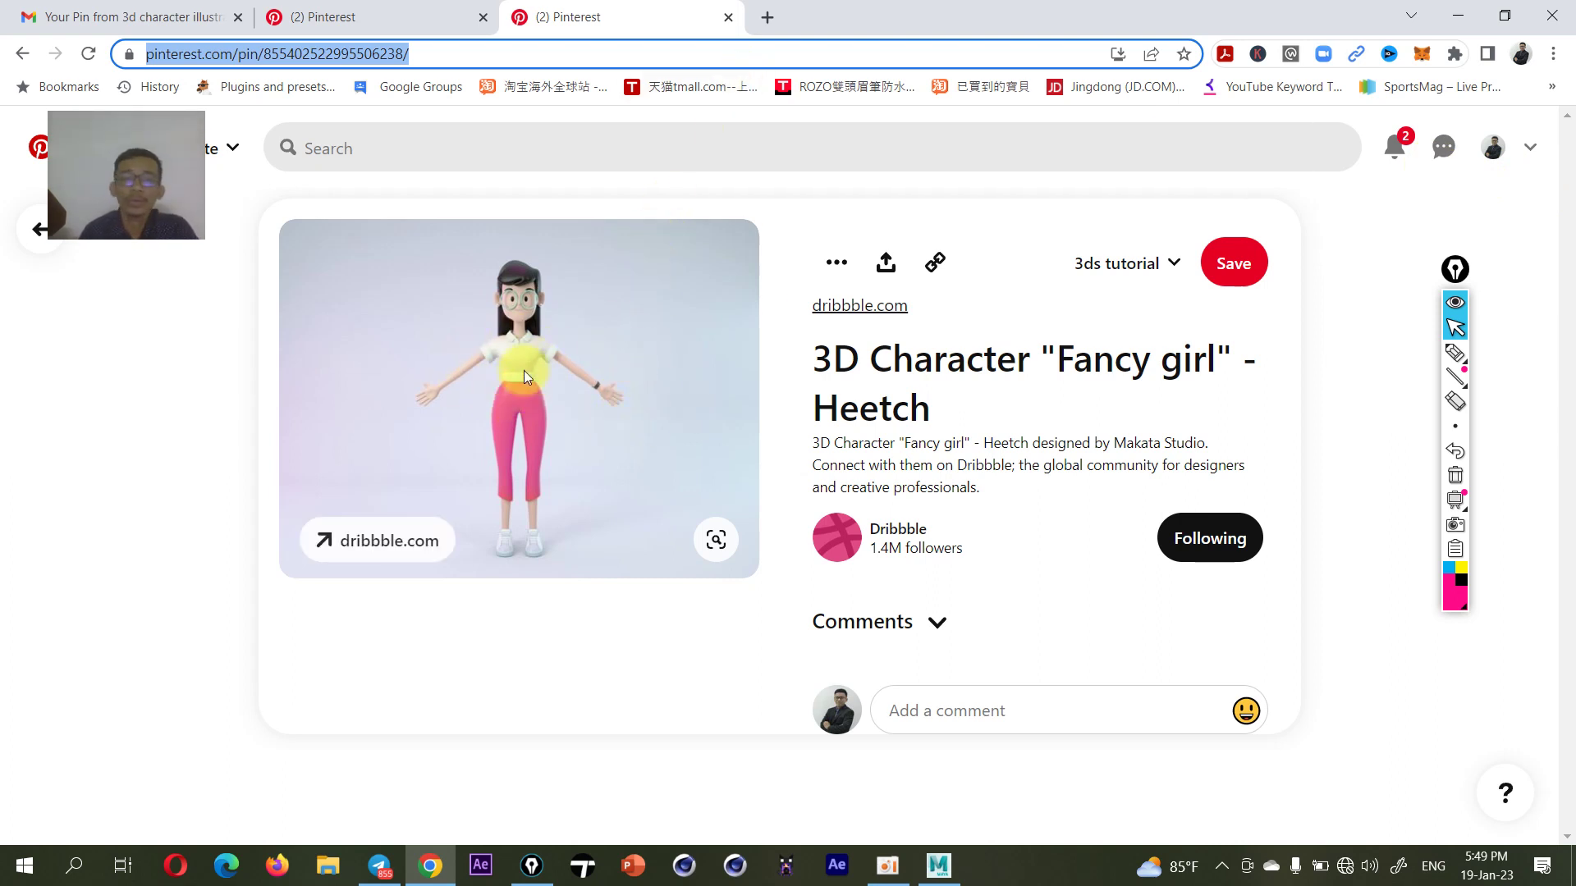
- Switch to the wireframe character reference pin and scroll through it
click(400, 28)
scroll(519, 379, down, 1)
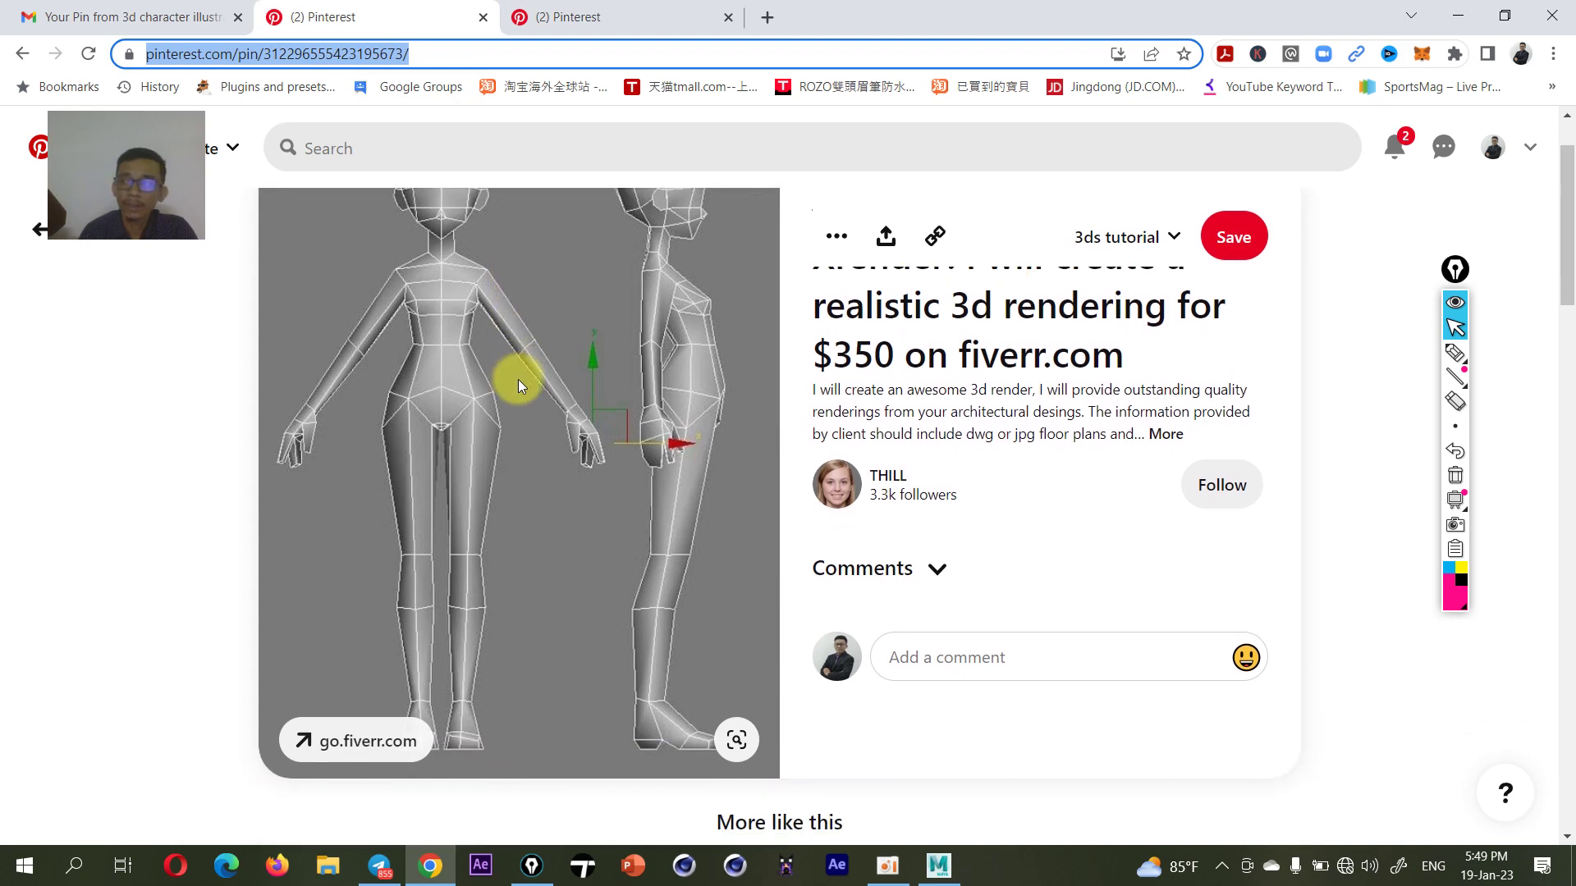
scroll(519, 379, up, 1)
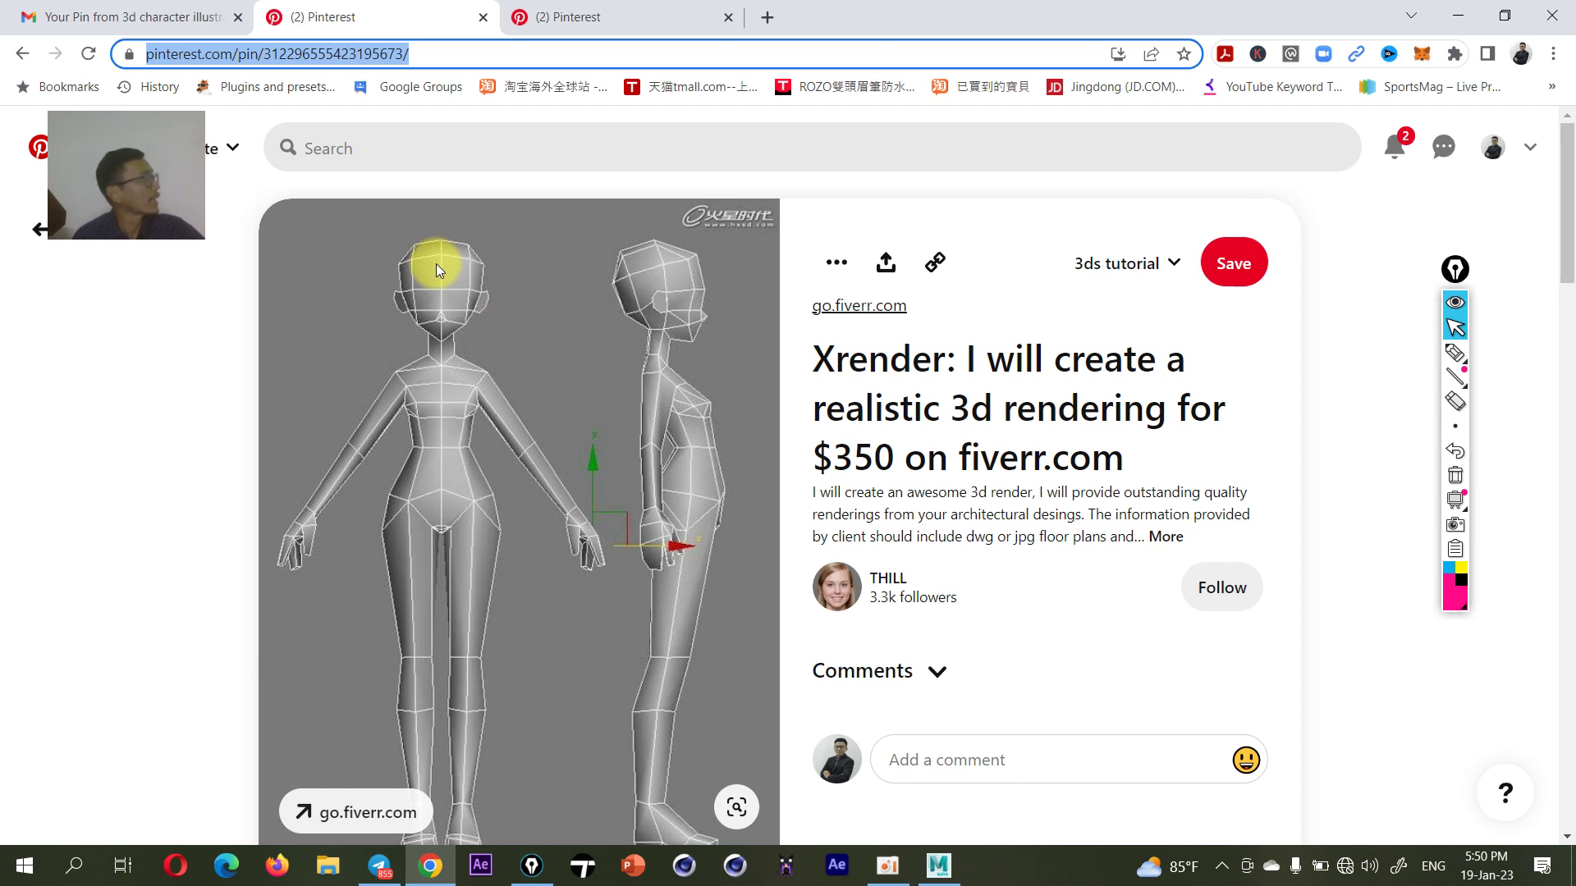
scroll(503, 596, down, 1)
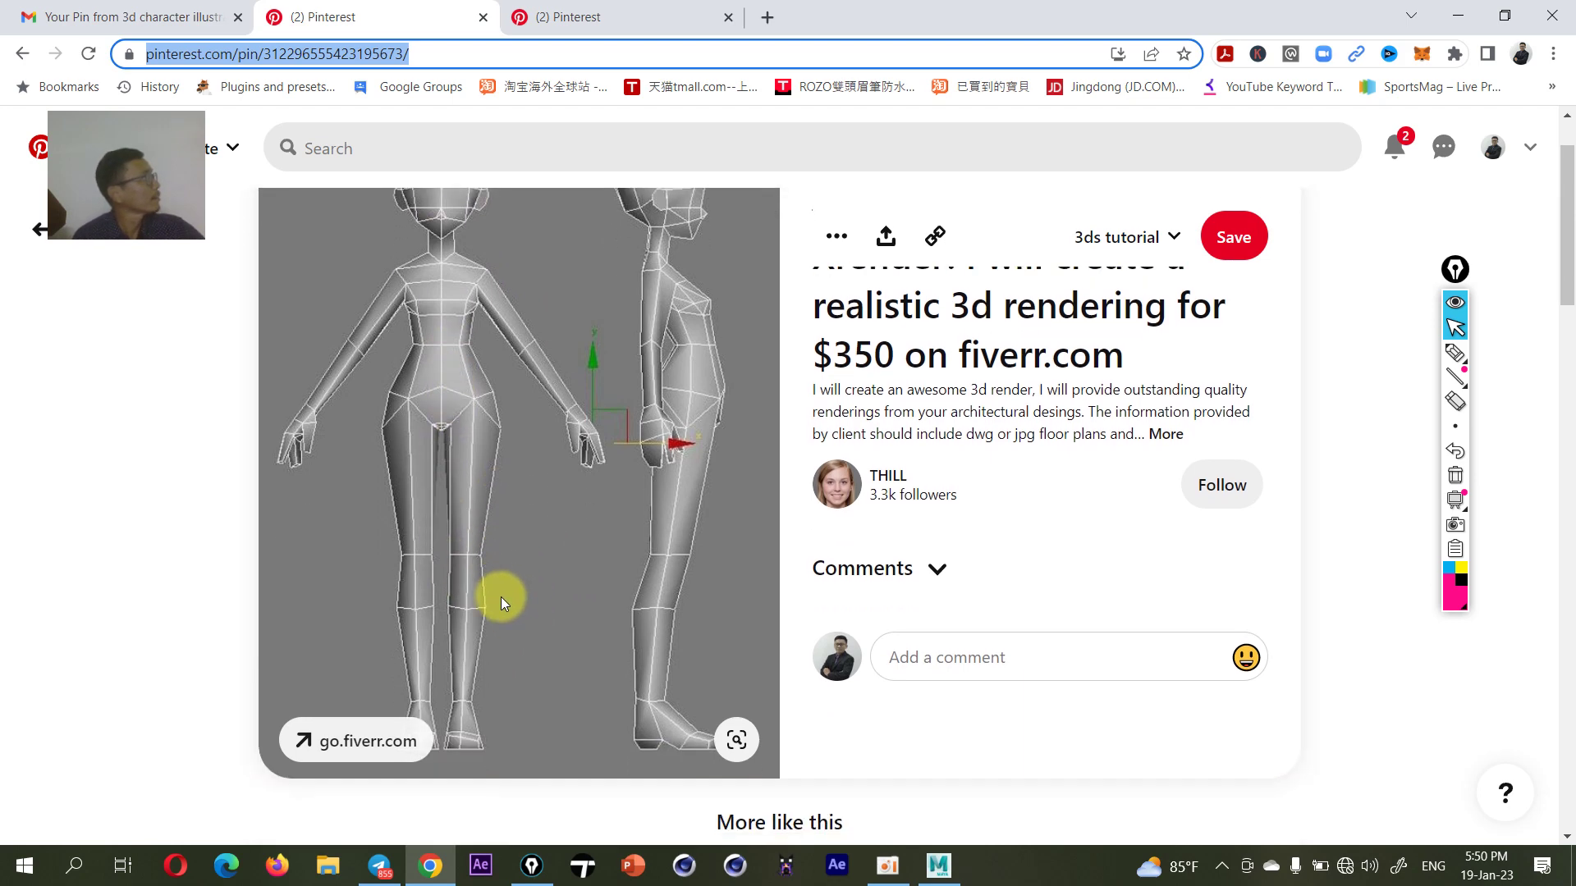
scroll(514, 584, down, 1)
scroll(514, 580, down, 4)
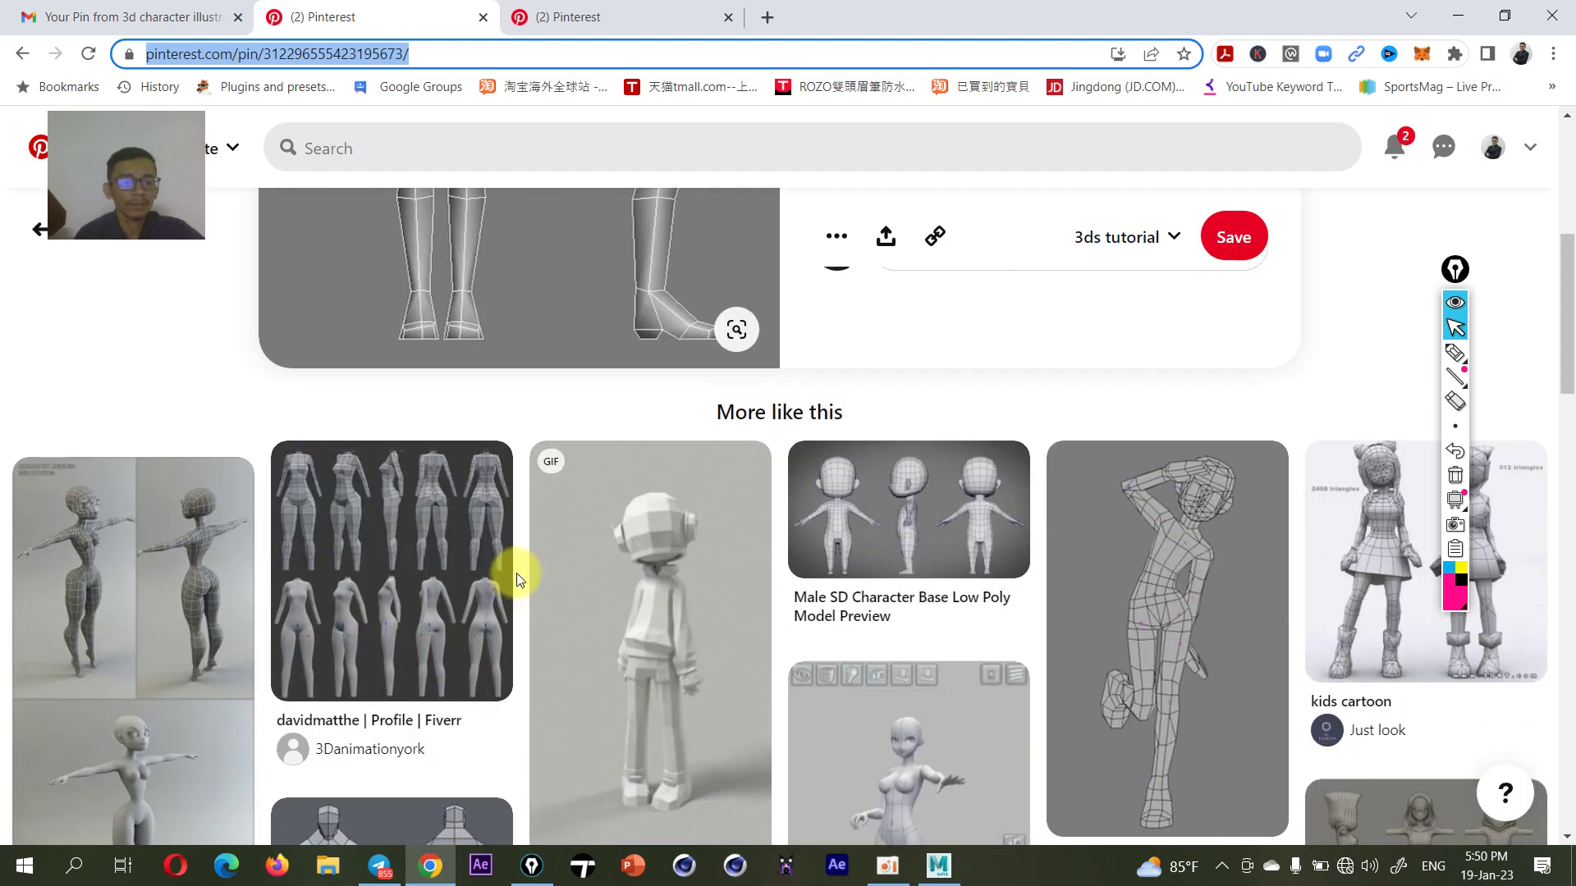
scroll(515, 573, down, 1)
- View a related low-poly character pin, return to the Fancy girl pin, and minimize the browser
click(416, 466)
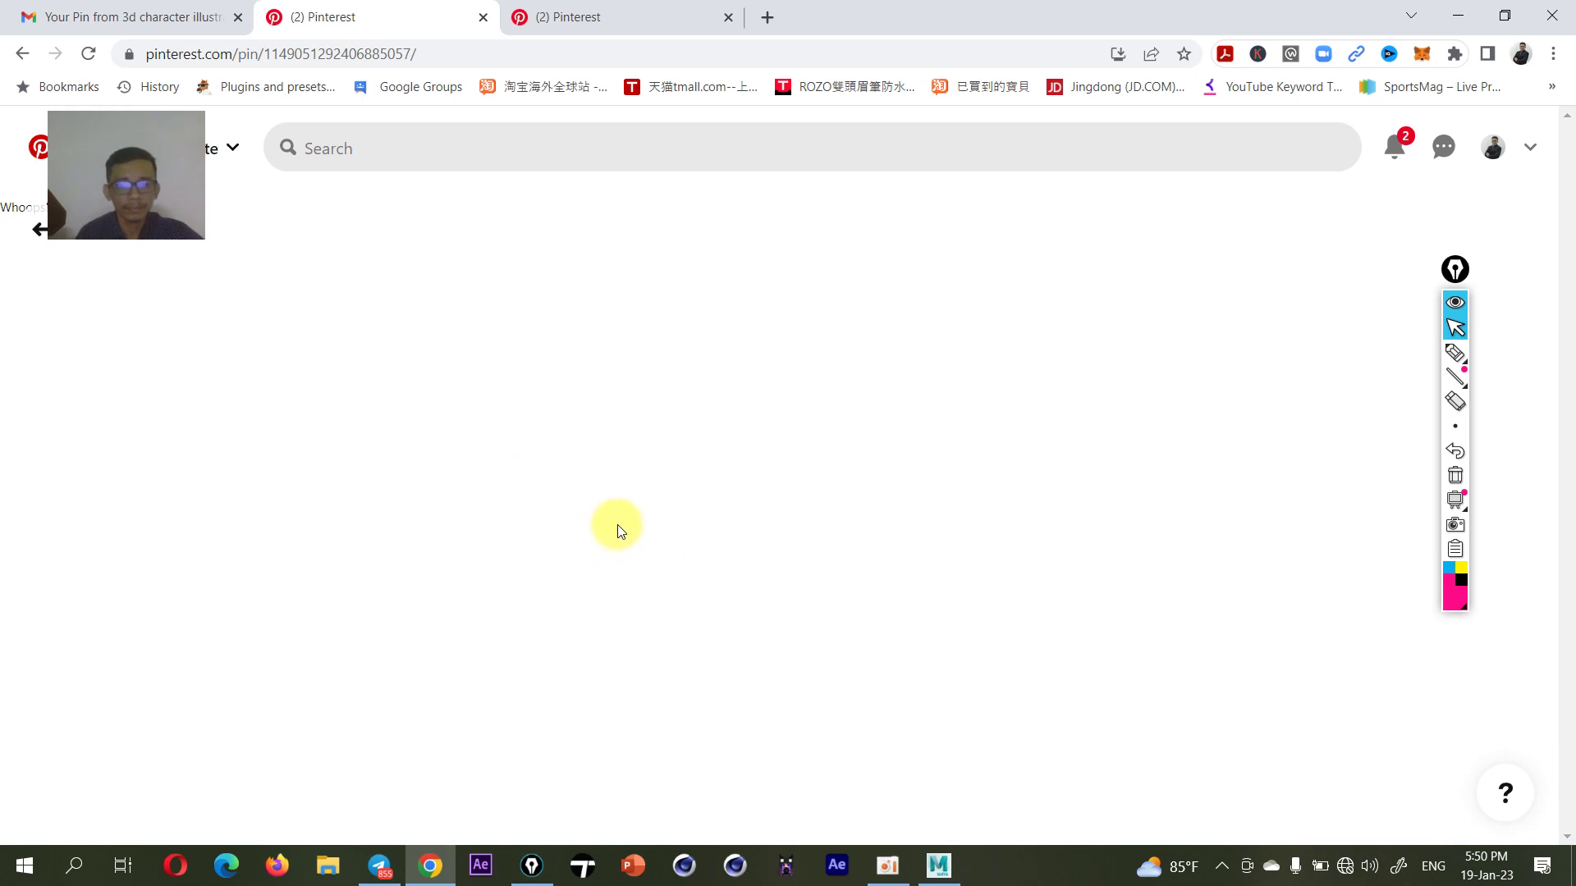
click(22, 53)
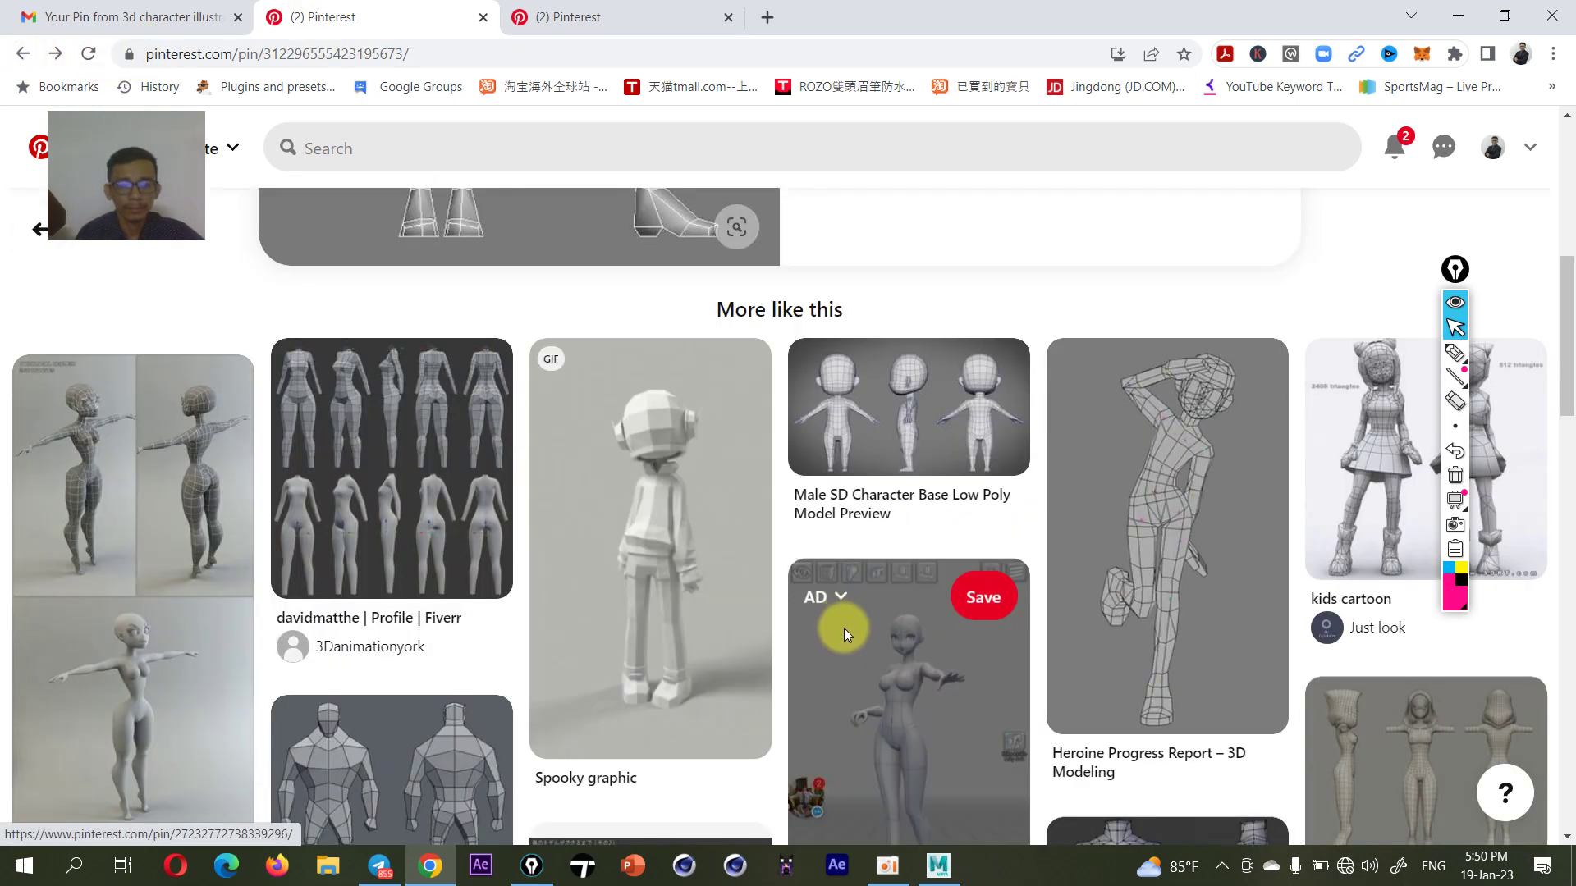
scroll(1119, 569, down, 7)
scroll(1119, 569, down, 3)
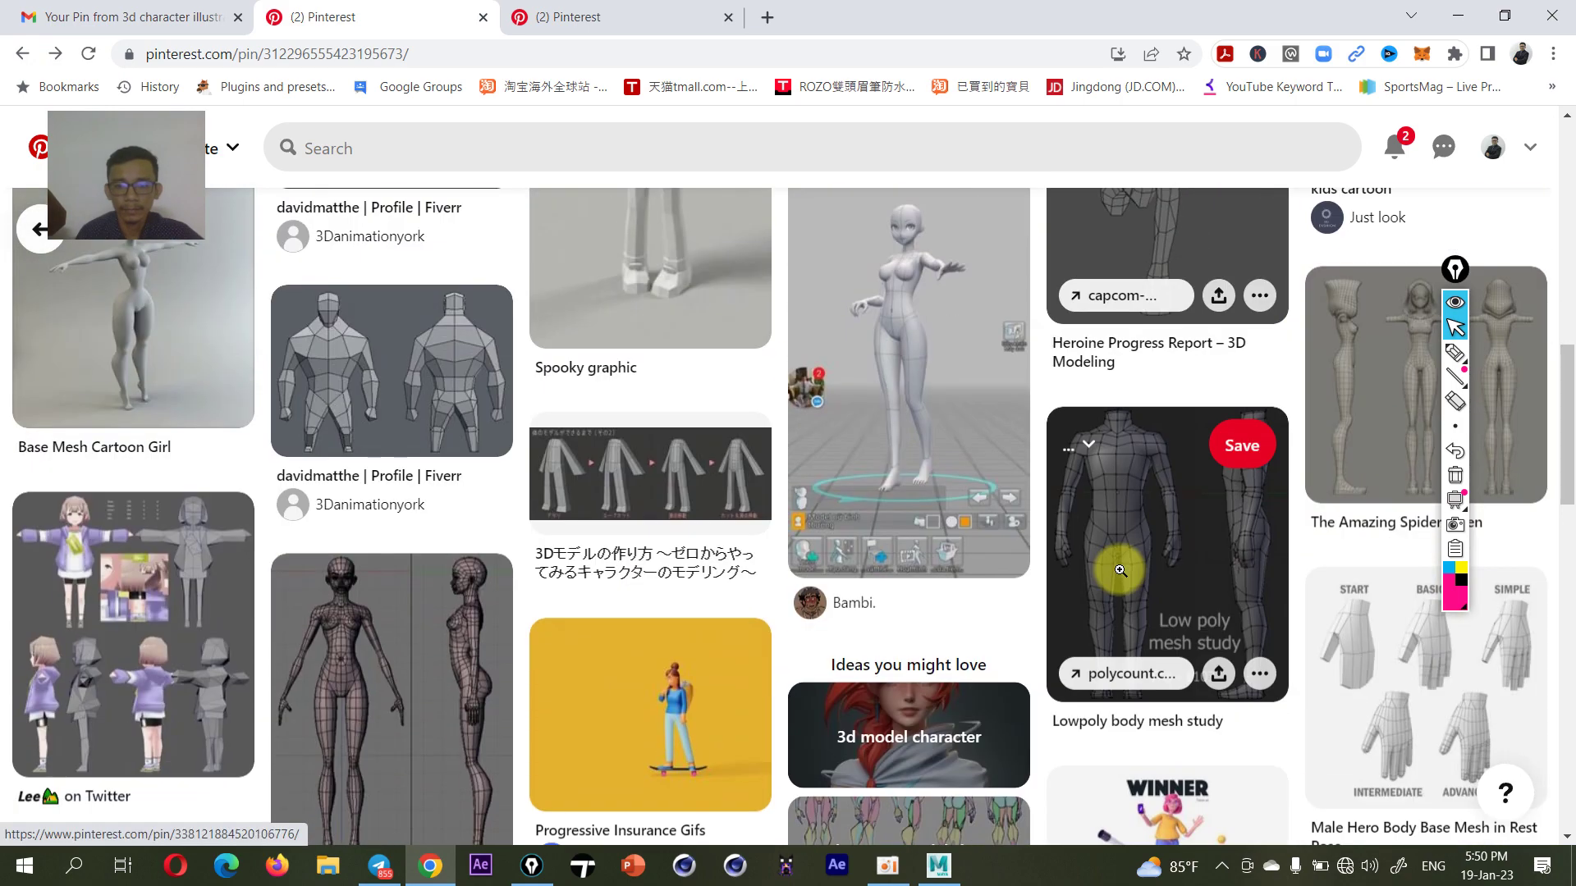
scroll(1119, 570, down, 3)
scroll(1120, 569, up, 15)
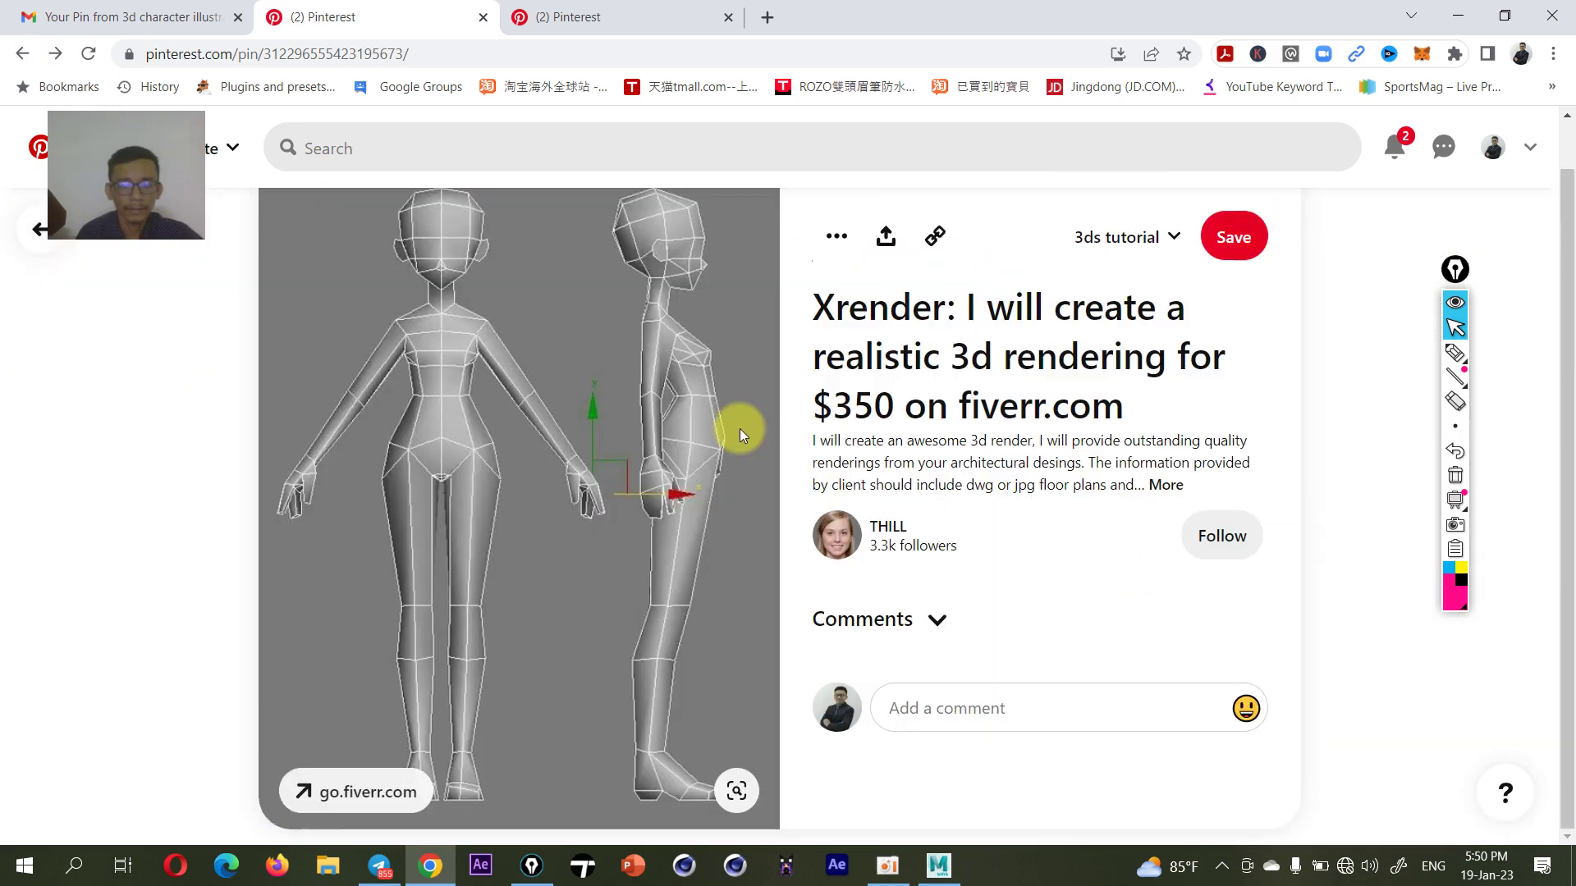
click(612, 15)
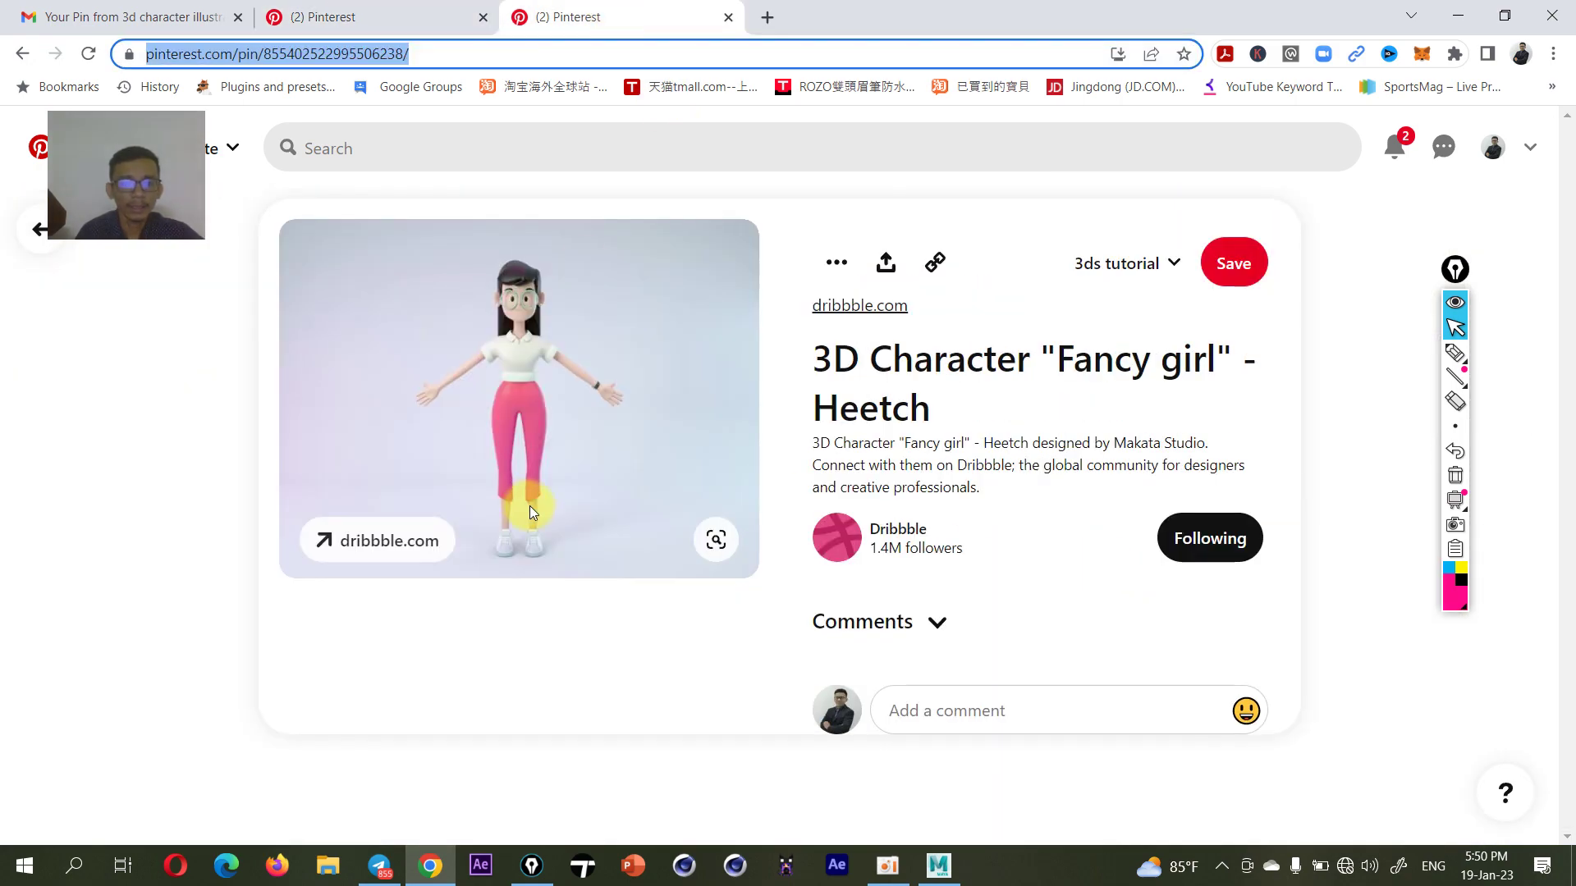
click(1457, 15)
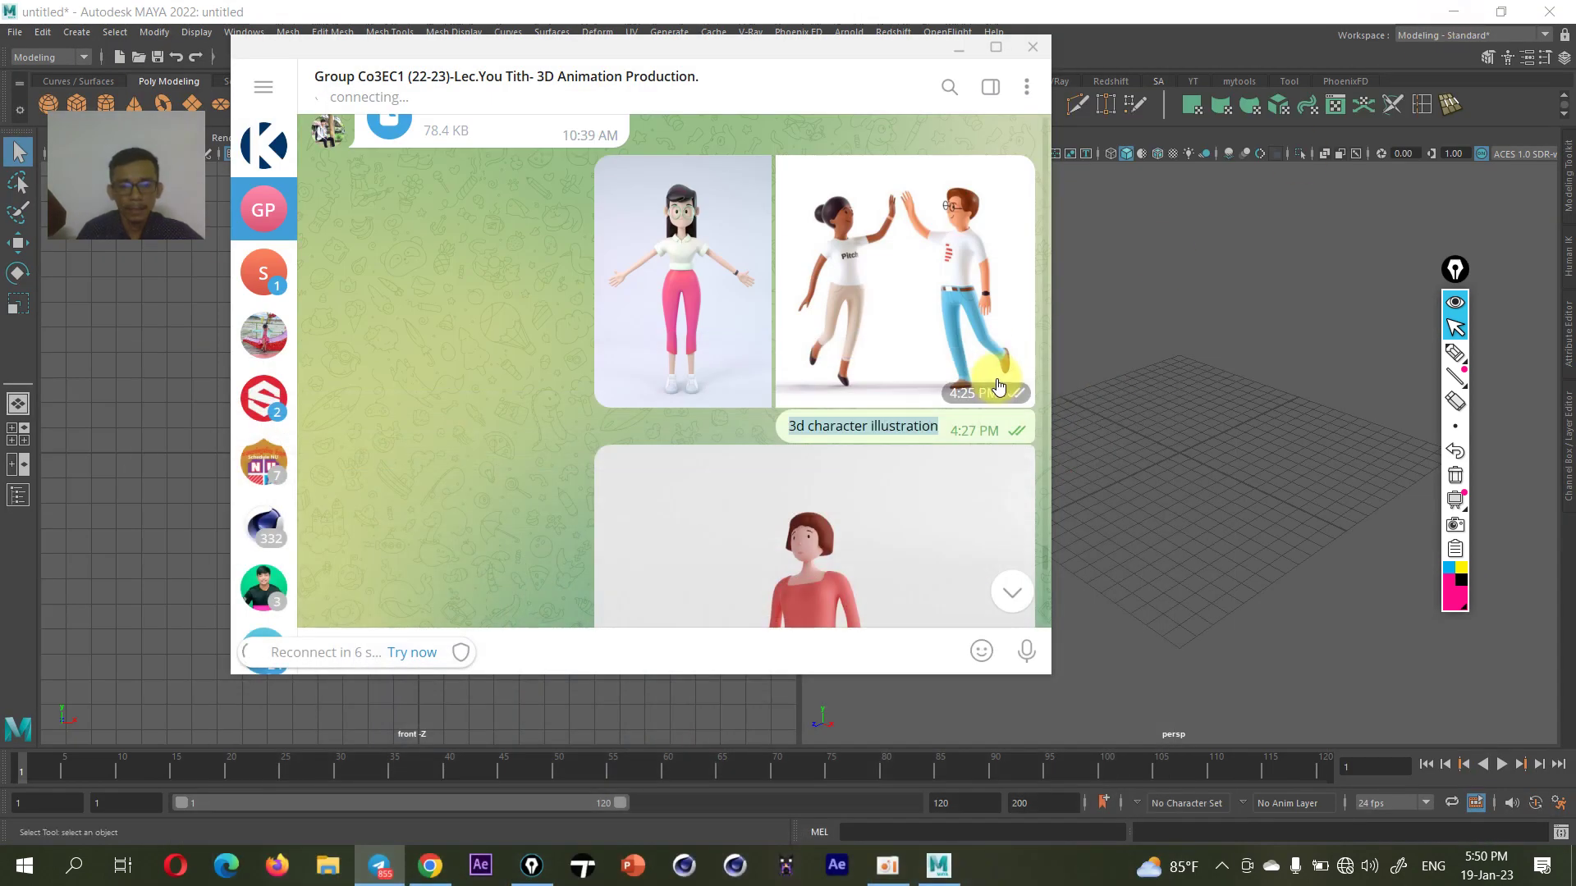
- Show the cartoon girl's front-view photo full screen with freehand pink ink selected
click(691, 275)
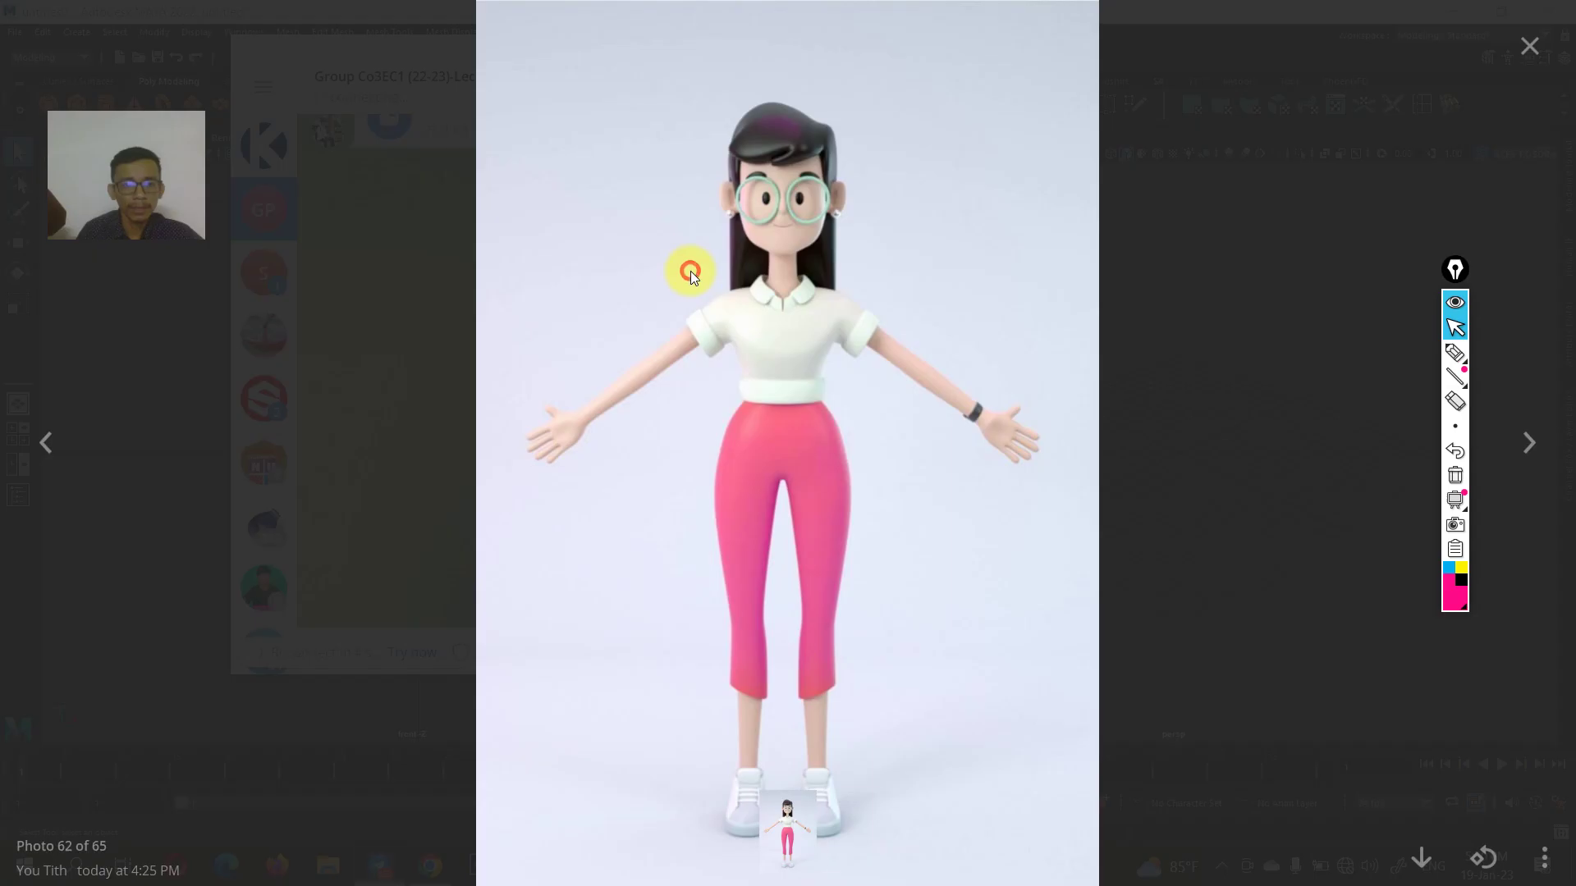
click(1455, 353)
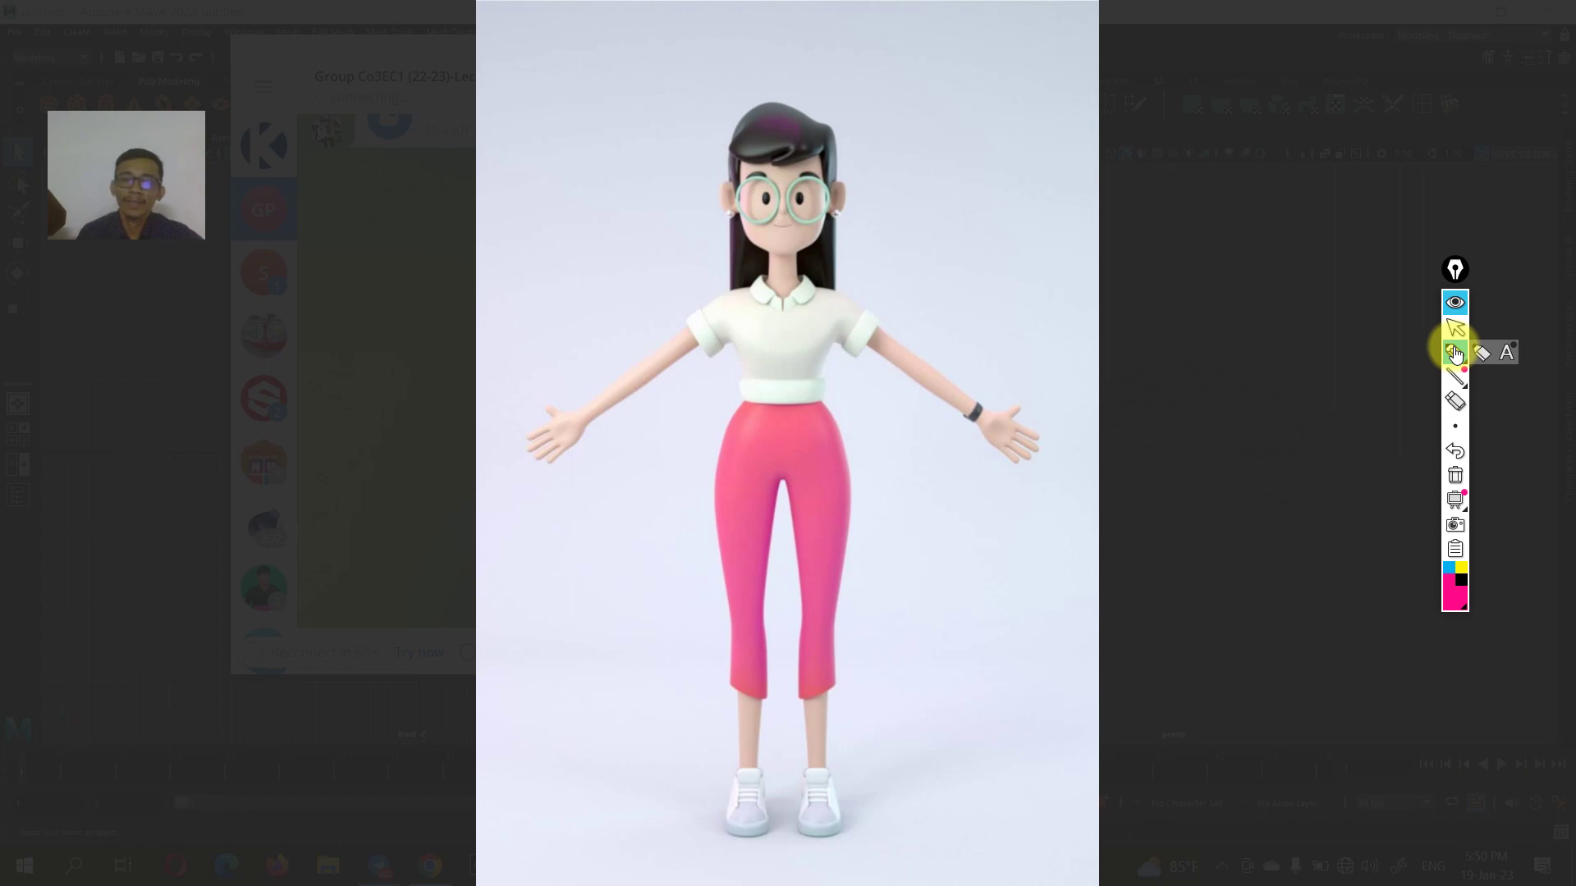
click(1456, 354)
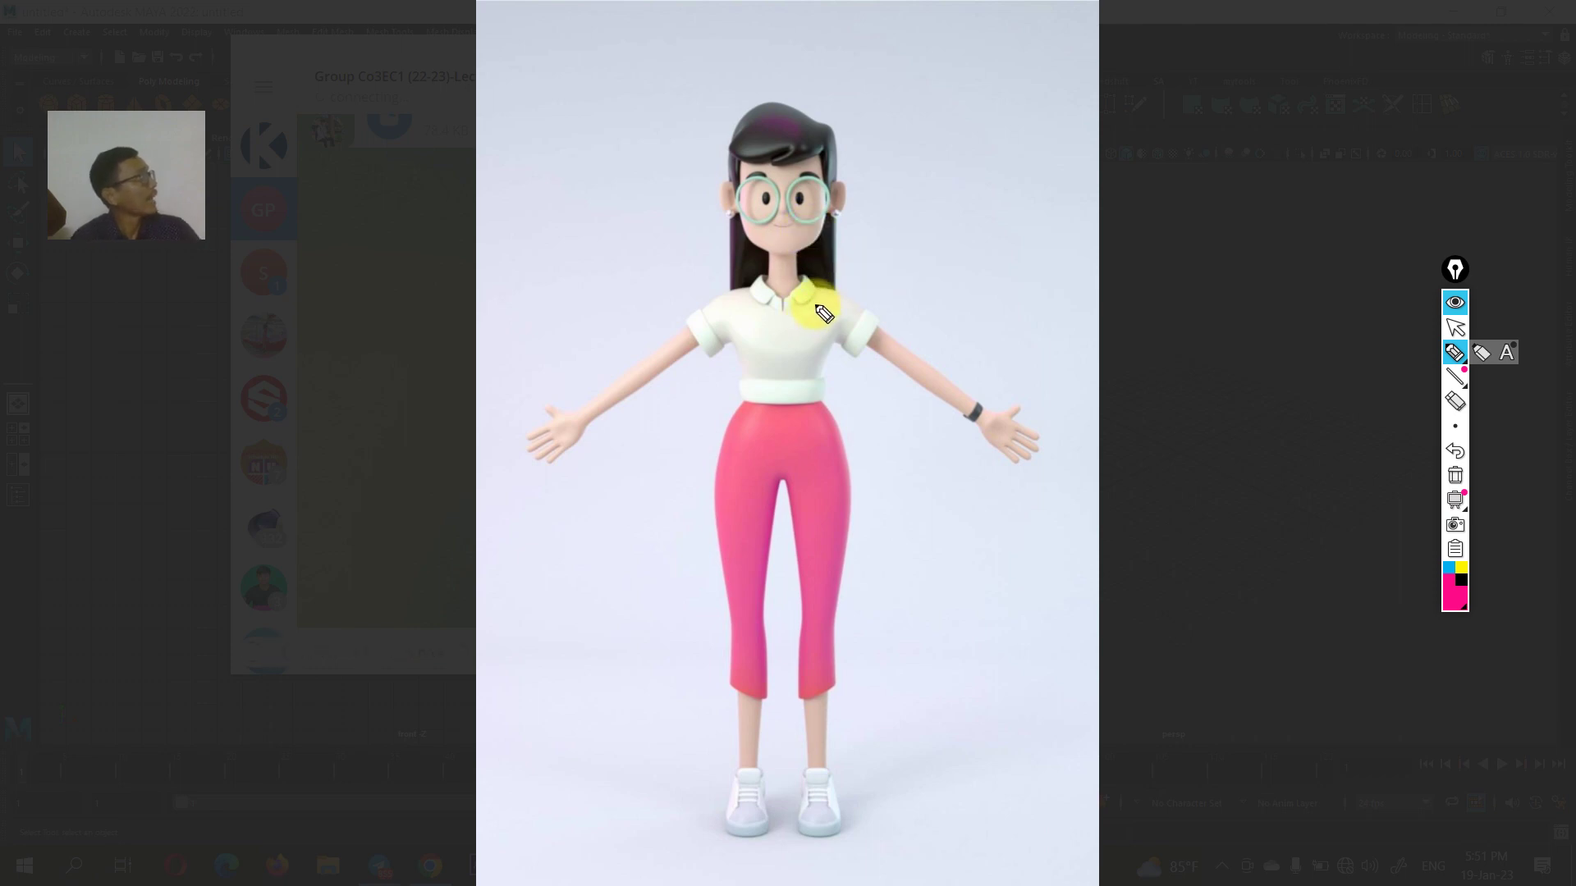
- Test the pink ink by circling the girl's shirt, toggling visibility, then clearing it
mouse_move(825, 280)
mouse_down()
mouse_move(850, 360)
mouse_move(819, 277)
mouse_up()
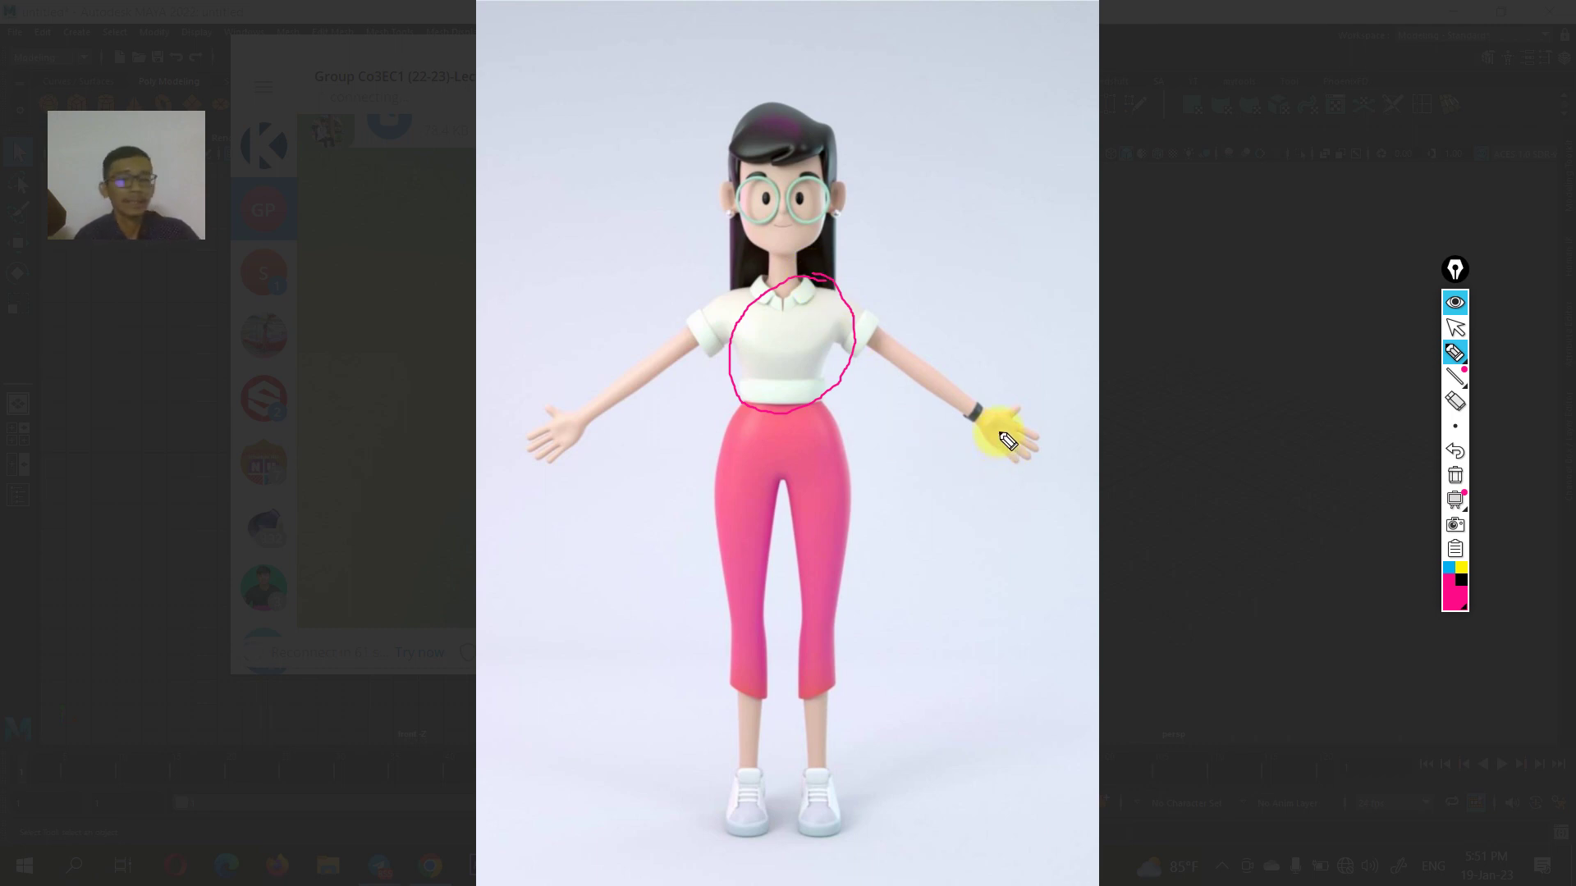
click(1452, 305)
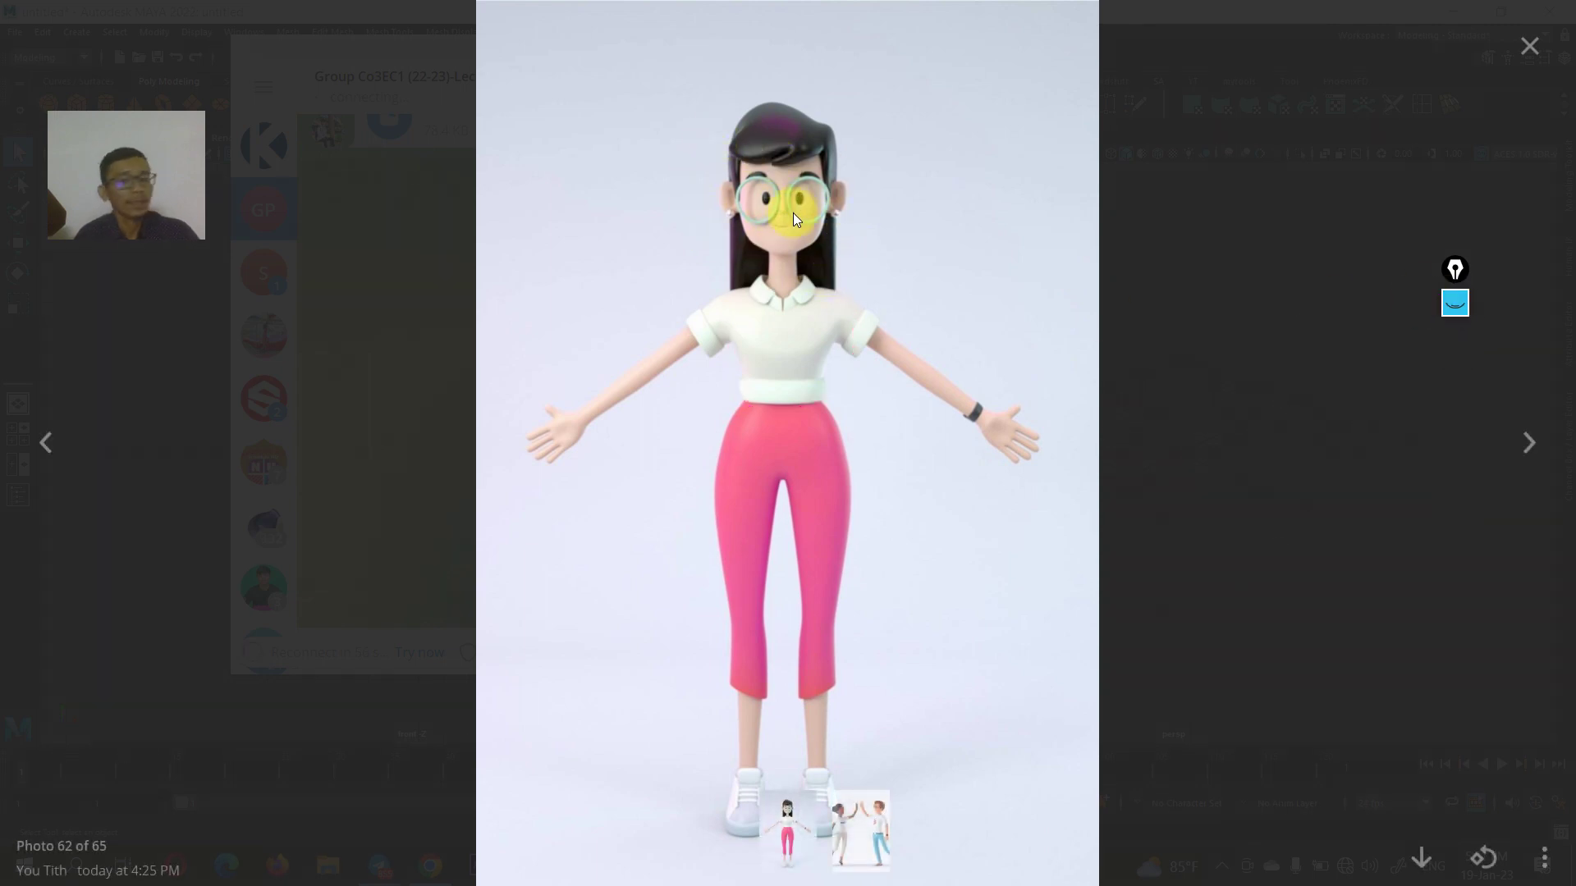
click(1455, 304)
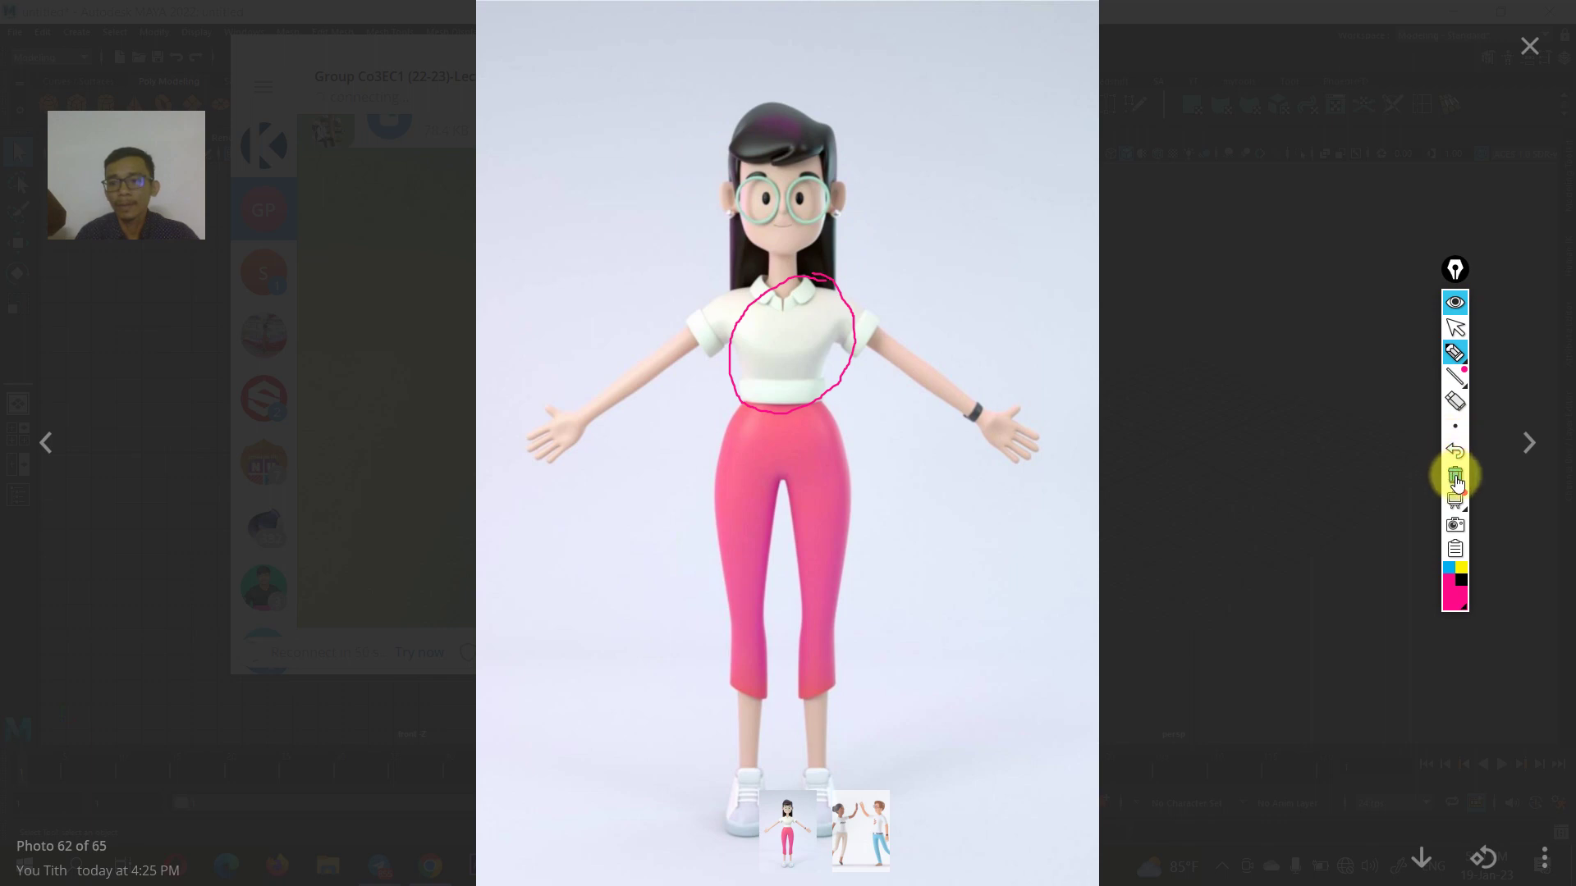
click(1455, 480)
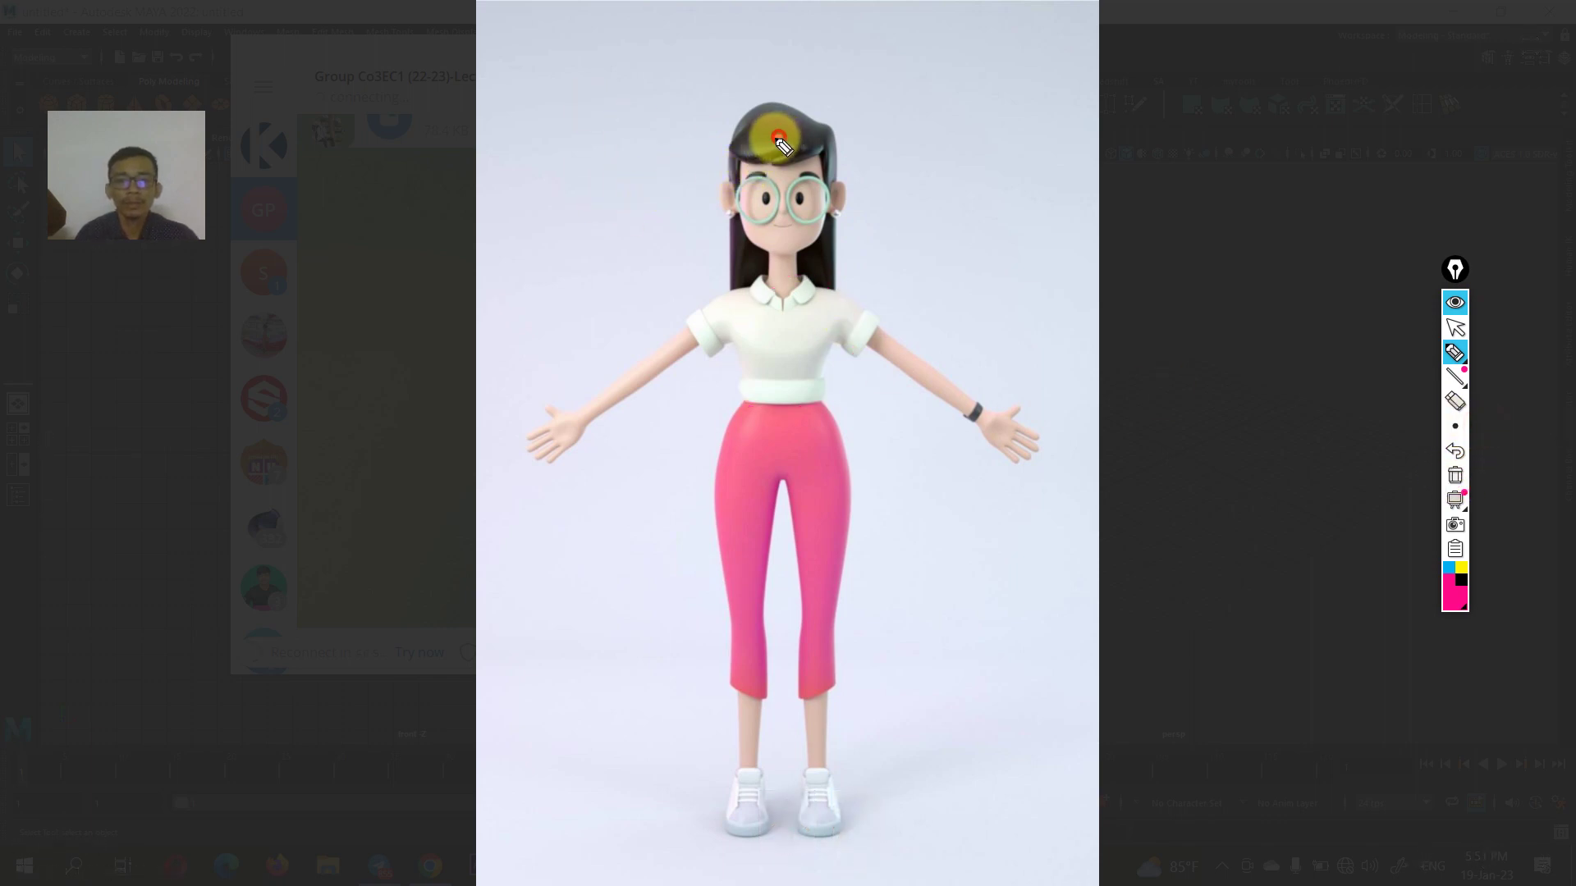
- Sketch pink face, ear and side-profile outlines, then hide the ink and close the photo
mouse_move(778, 138)
mouse_down()
mouse_move(827, 229)
mouse_move(748, 175)
mouse_up()
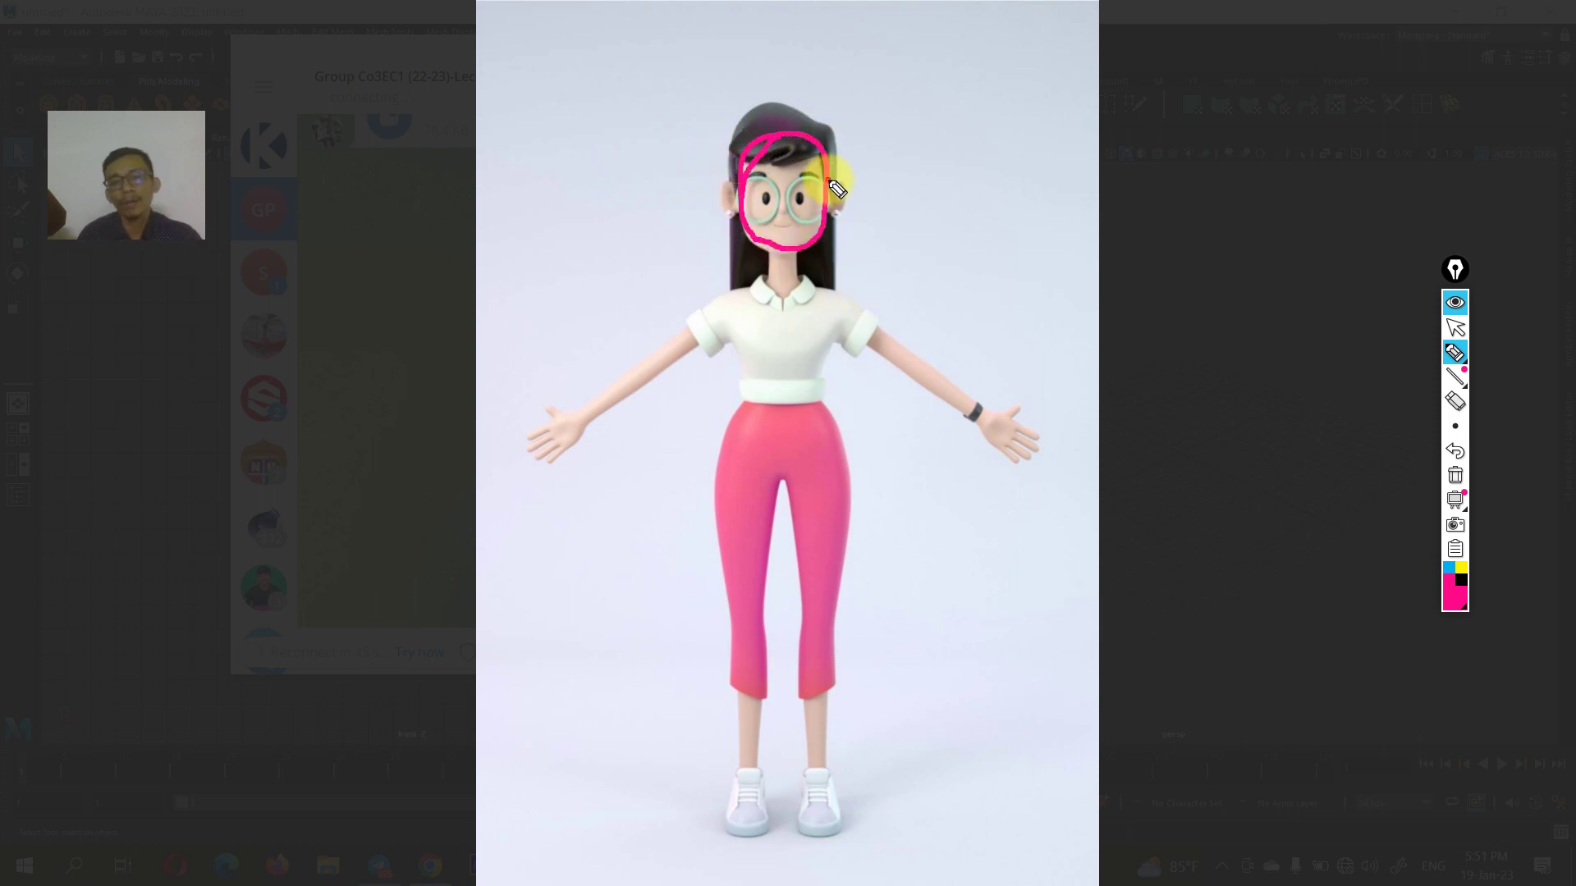
drag(829, 182, 829, 222)
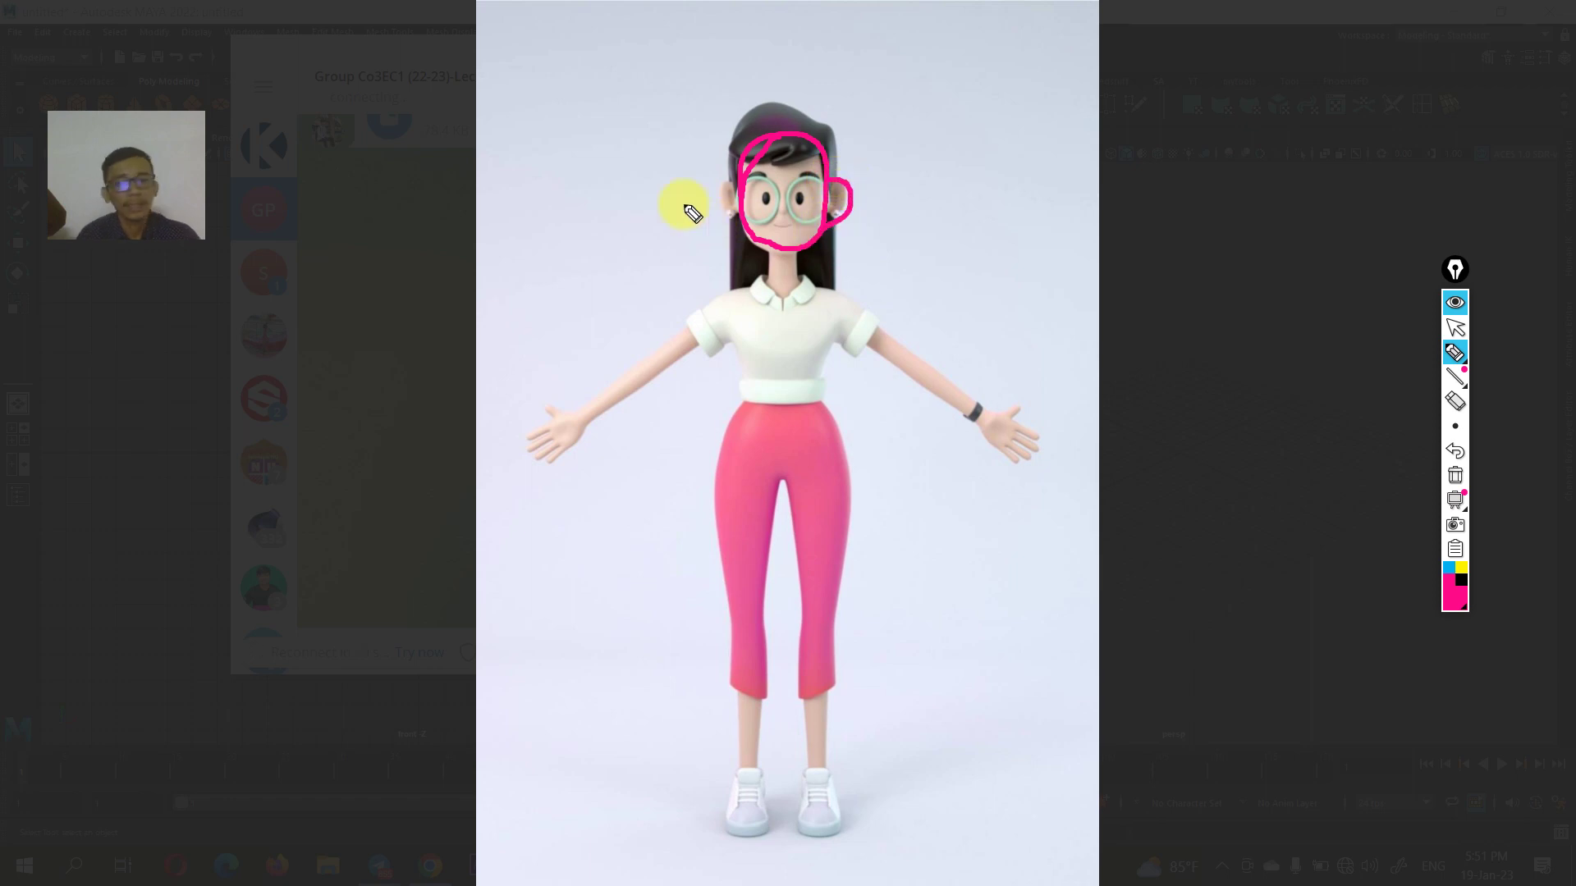
mouse_move(740, 189)
mouse_down()
mouse_move(769, 291)
mouse_move(800, 284)
mouse_up()
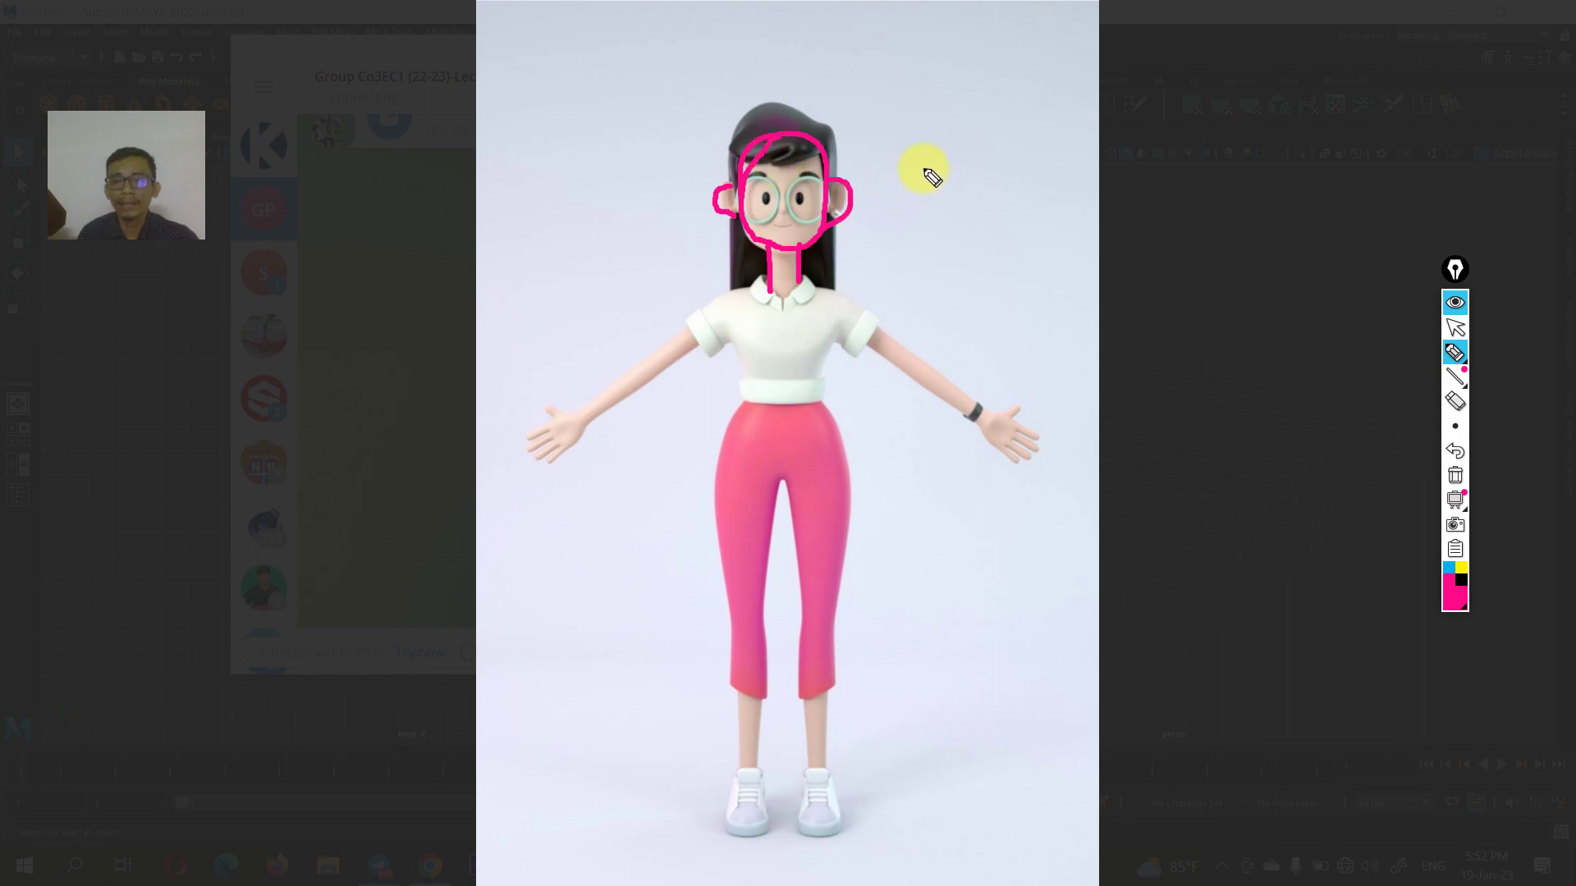
mouse_move(901, 132)
mouse_down()
mouse_move(923, 136)
mouse_move(941, 250)
mouse_up()
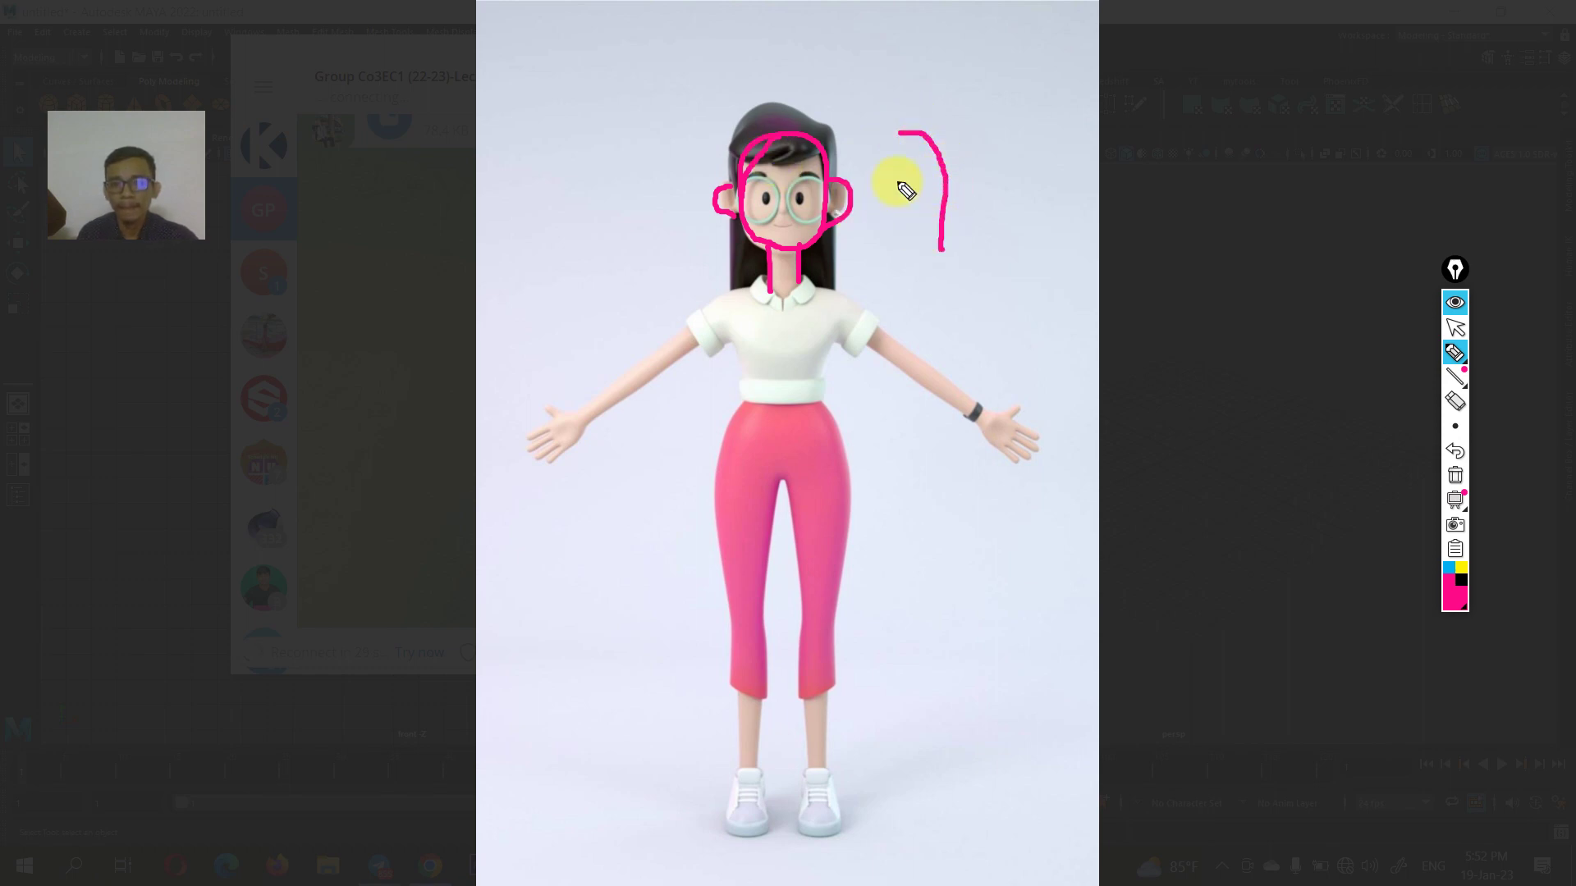
mouse_move(905, 132)
mouse_down()
mouse_move(894, 208)
mouse_move(930, 264)
mouse_move(905, 195)
mouse_up()
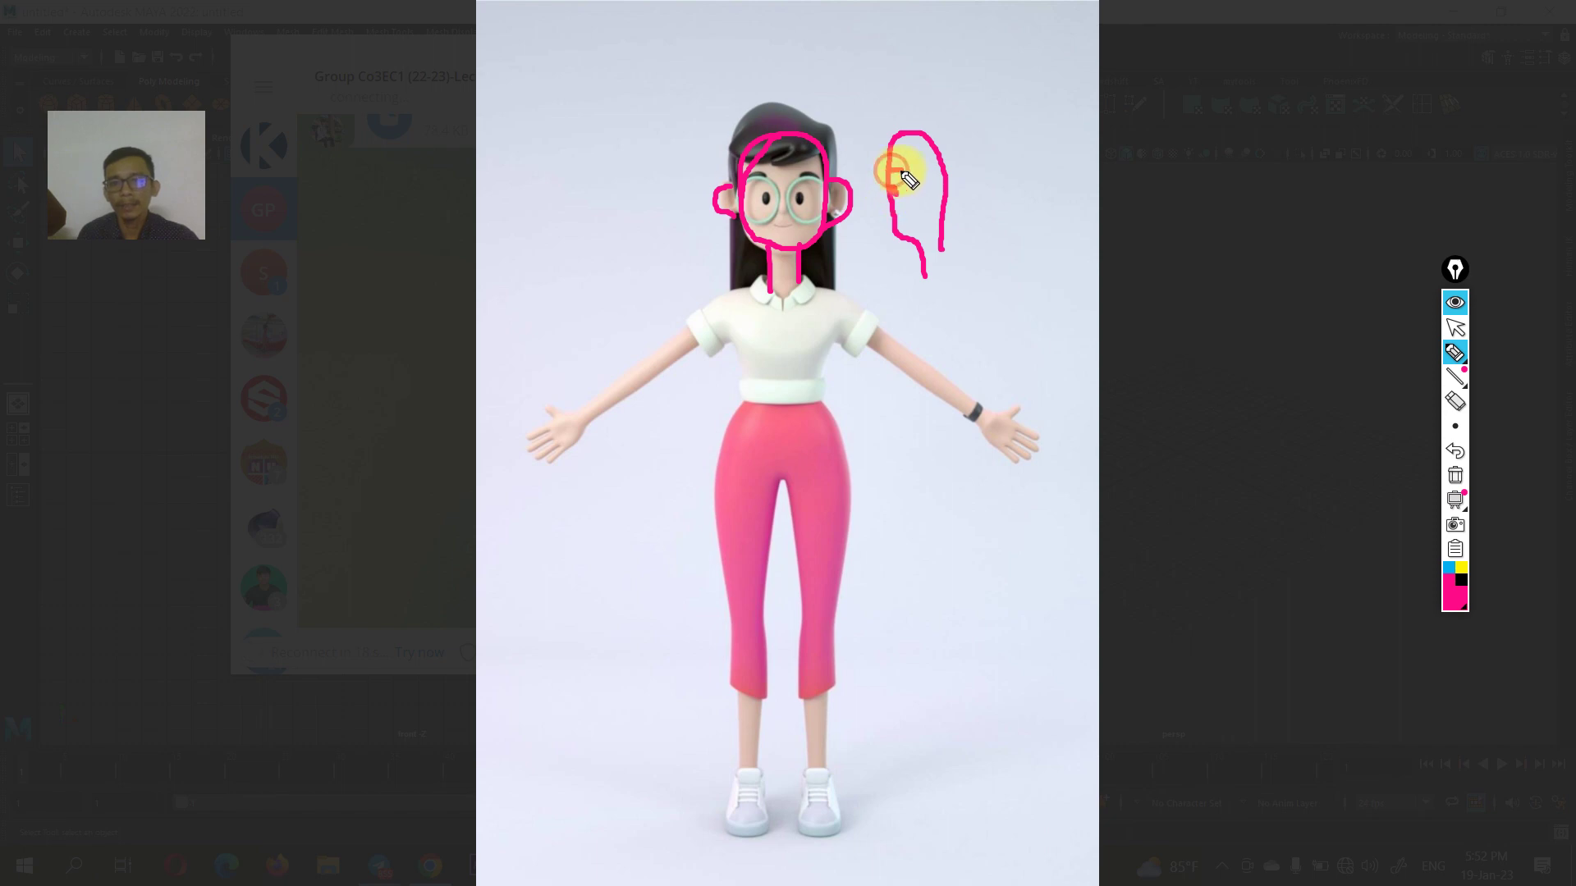
mouse_move(907, 178)
mouse_down()
mouse_move(903, 236)
mouse_move(934, 247)
mouse_move(926, 204)
mouse_up()
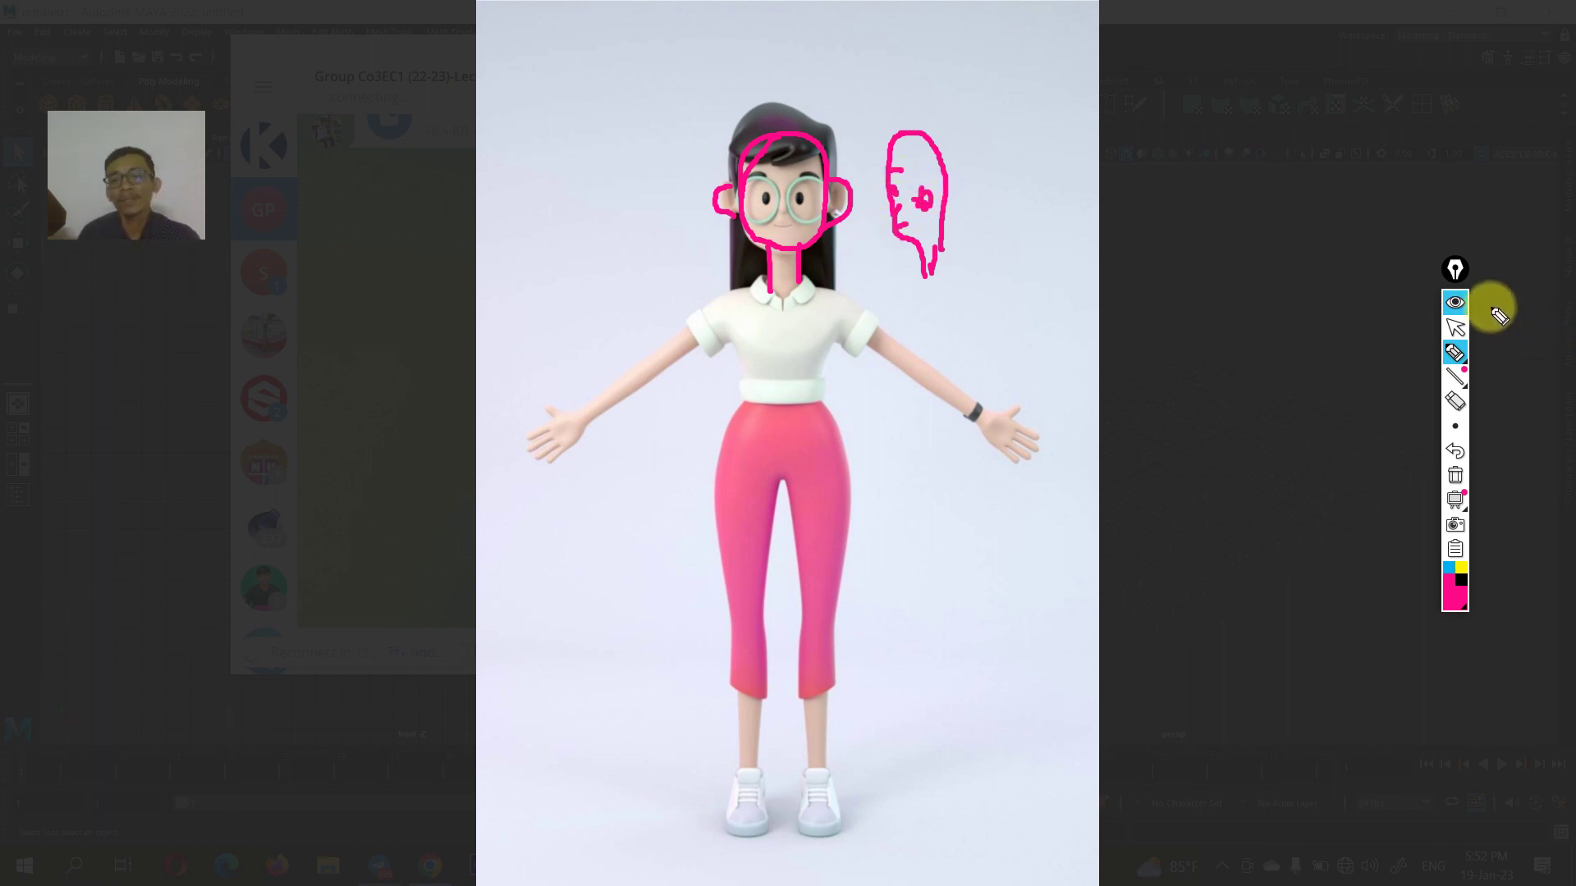
click(1454, 302)
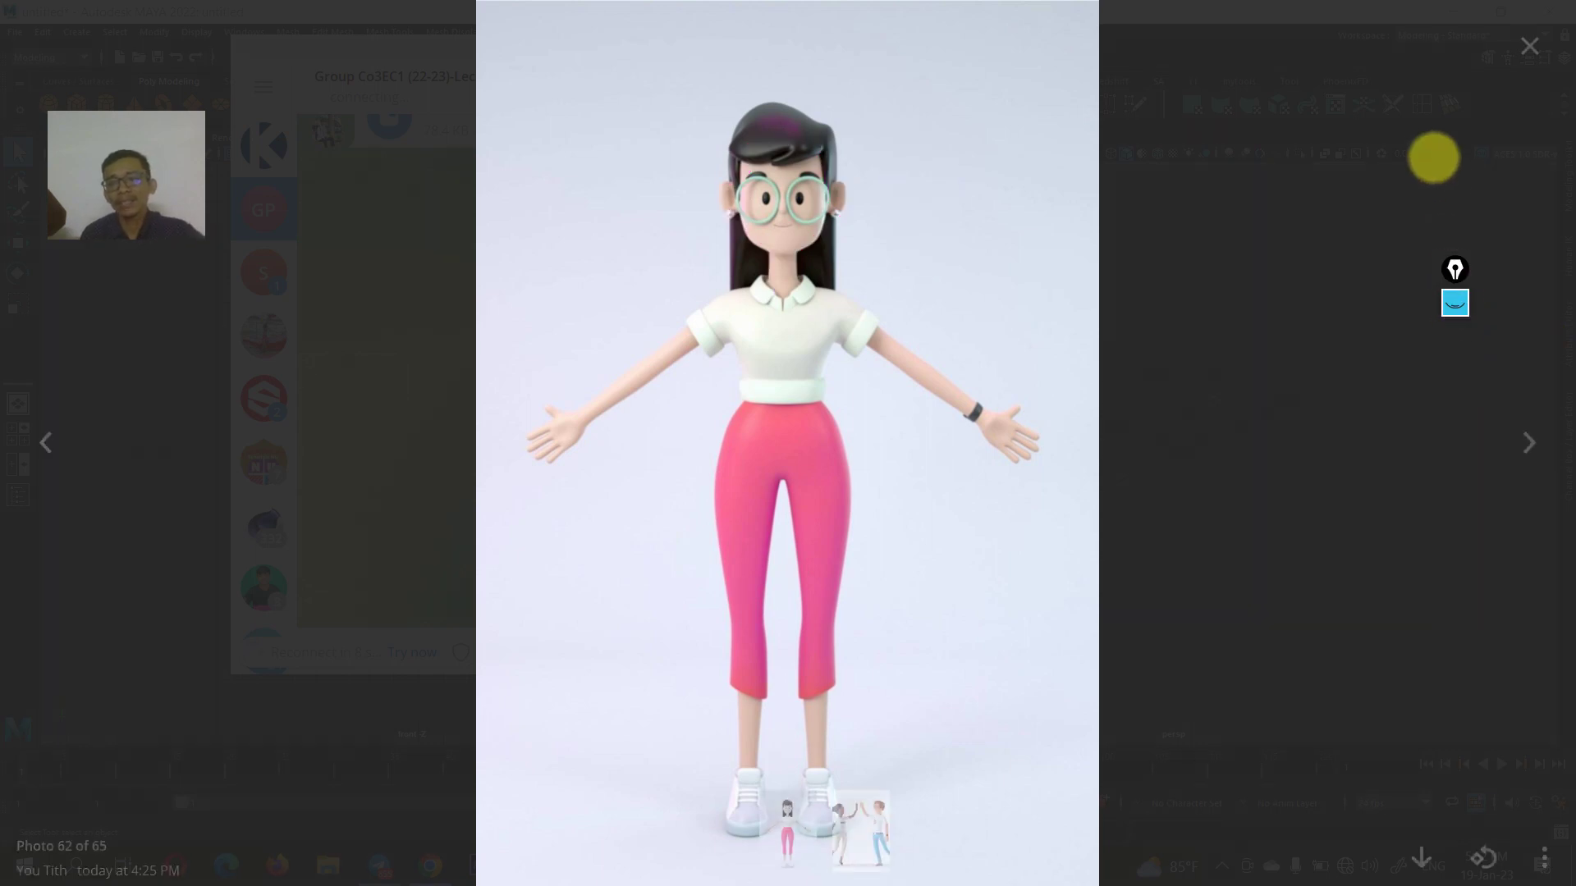
click(1528, 46)
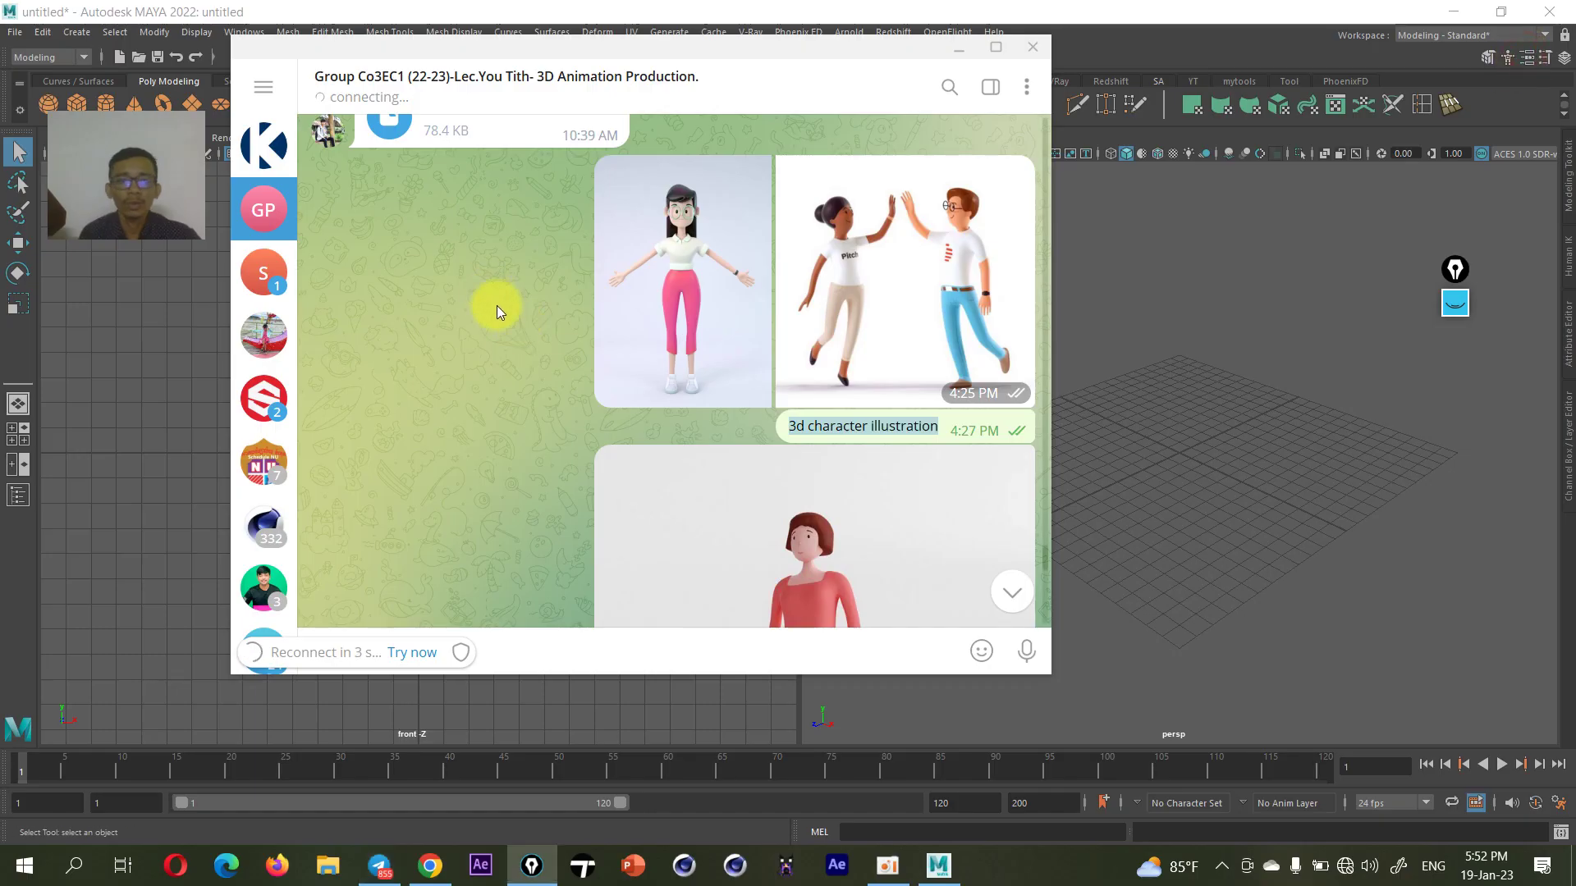
- Show the saved photo_2023-01-19_16-27-34 in its 3di folder in File Explorer
click(329, 877)
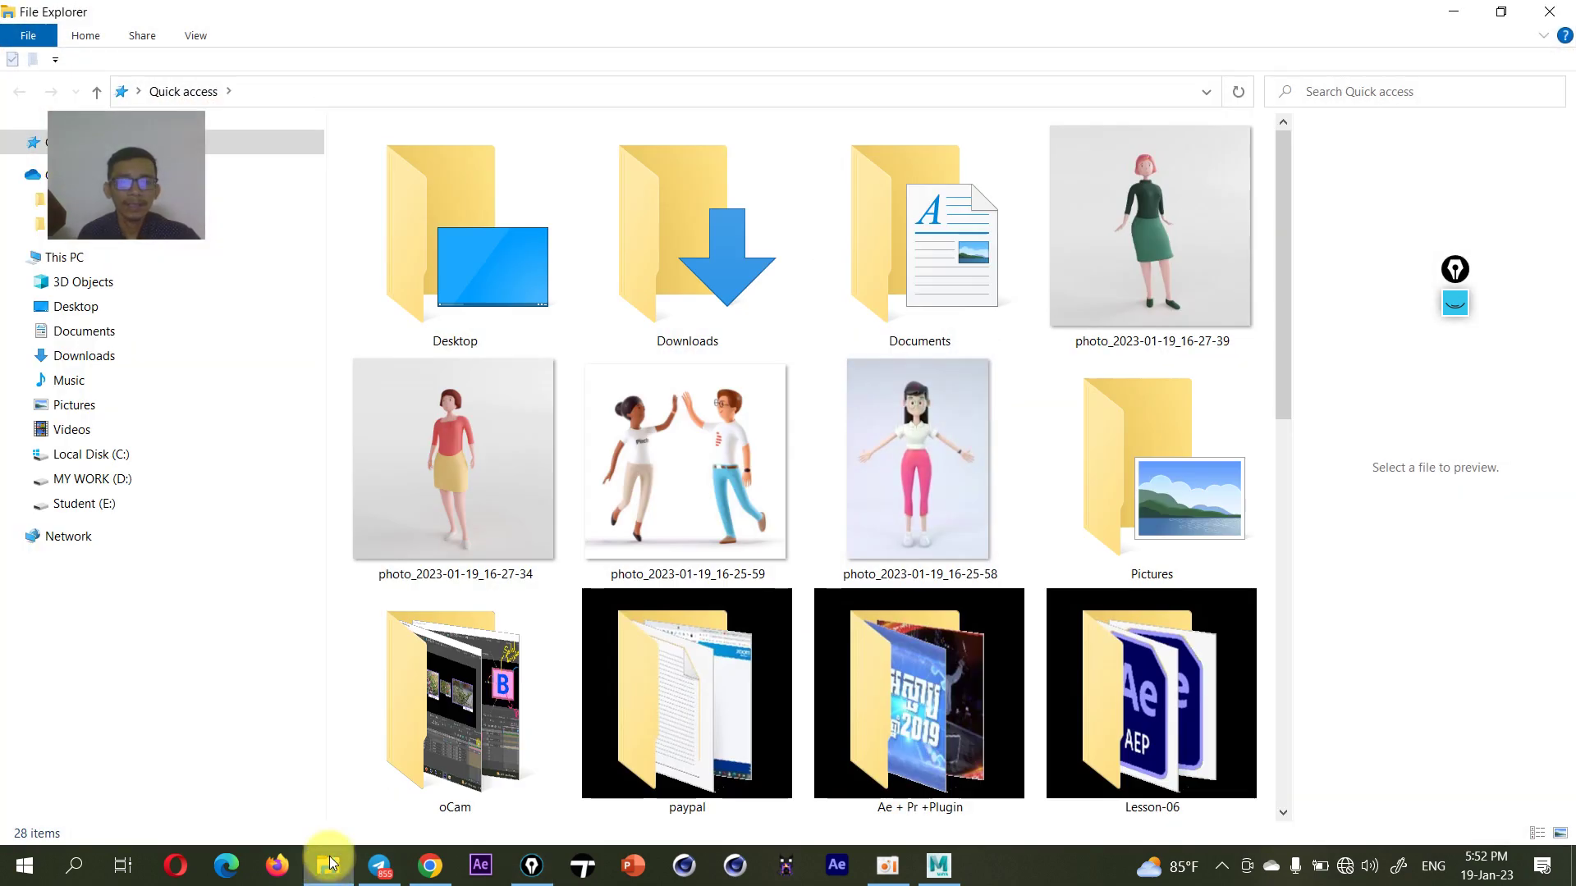
click(448, 427)
right_click(450, 430)
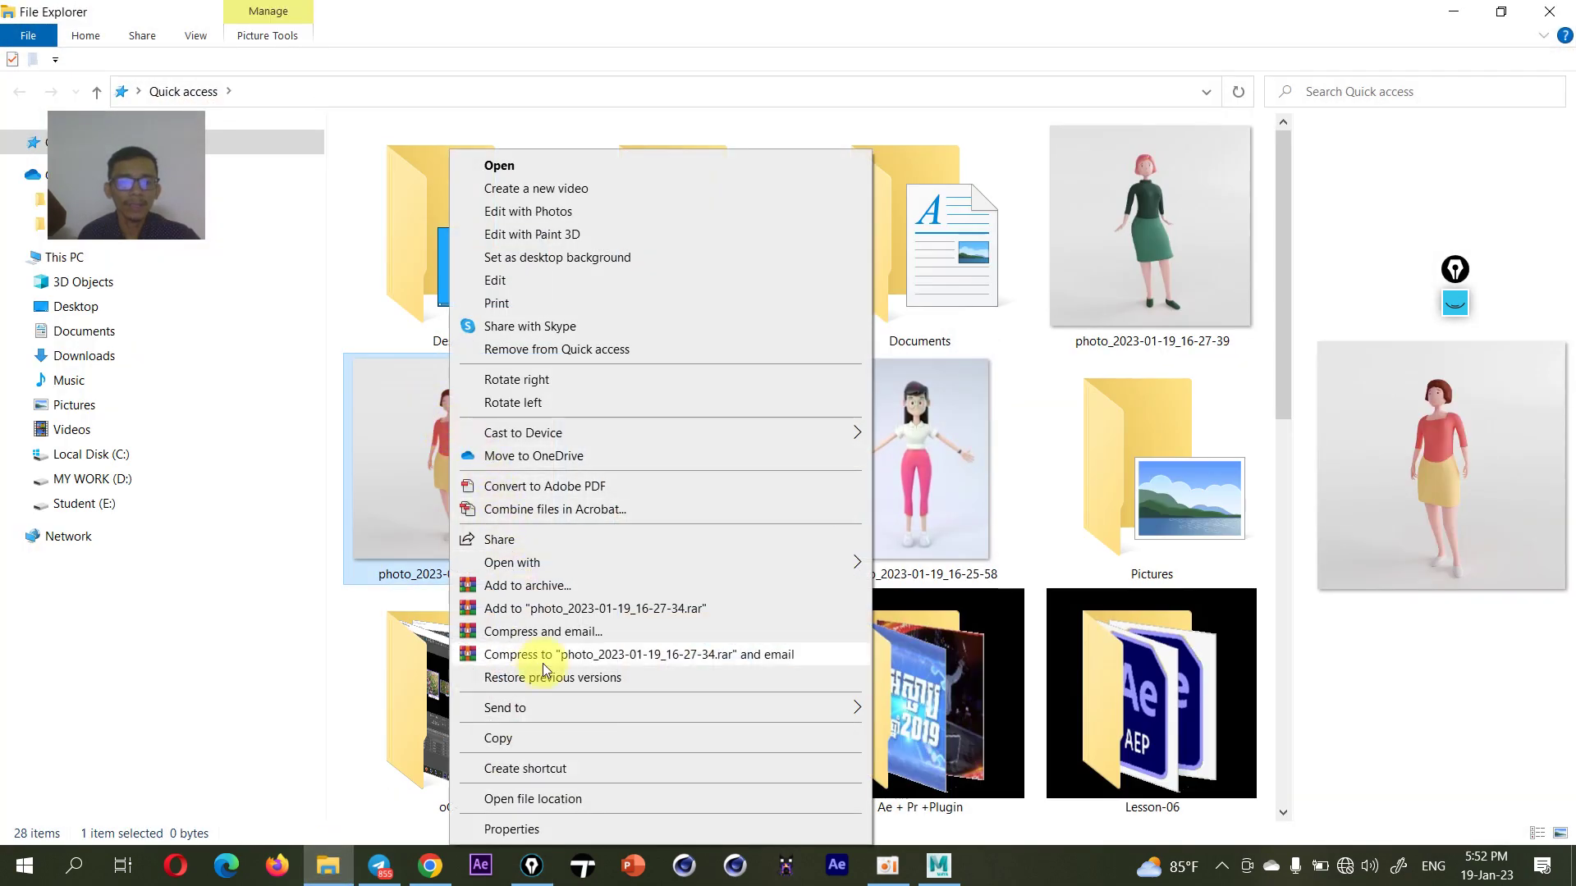
click(557, 799)
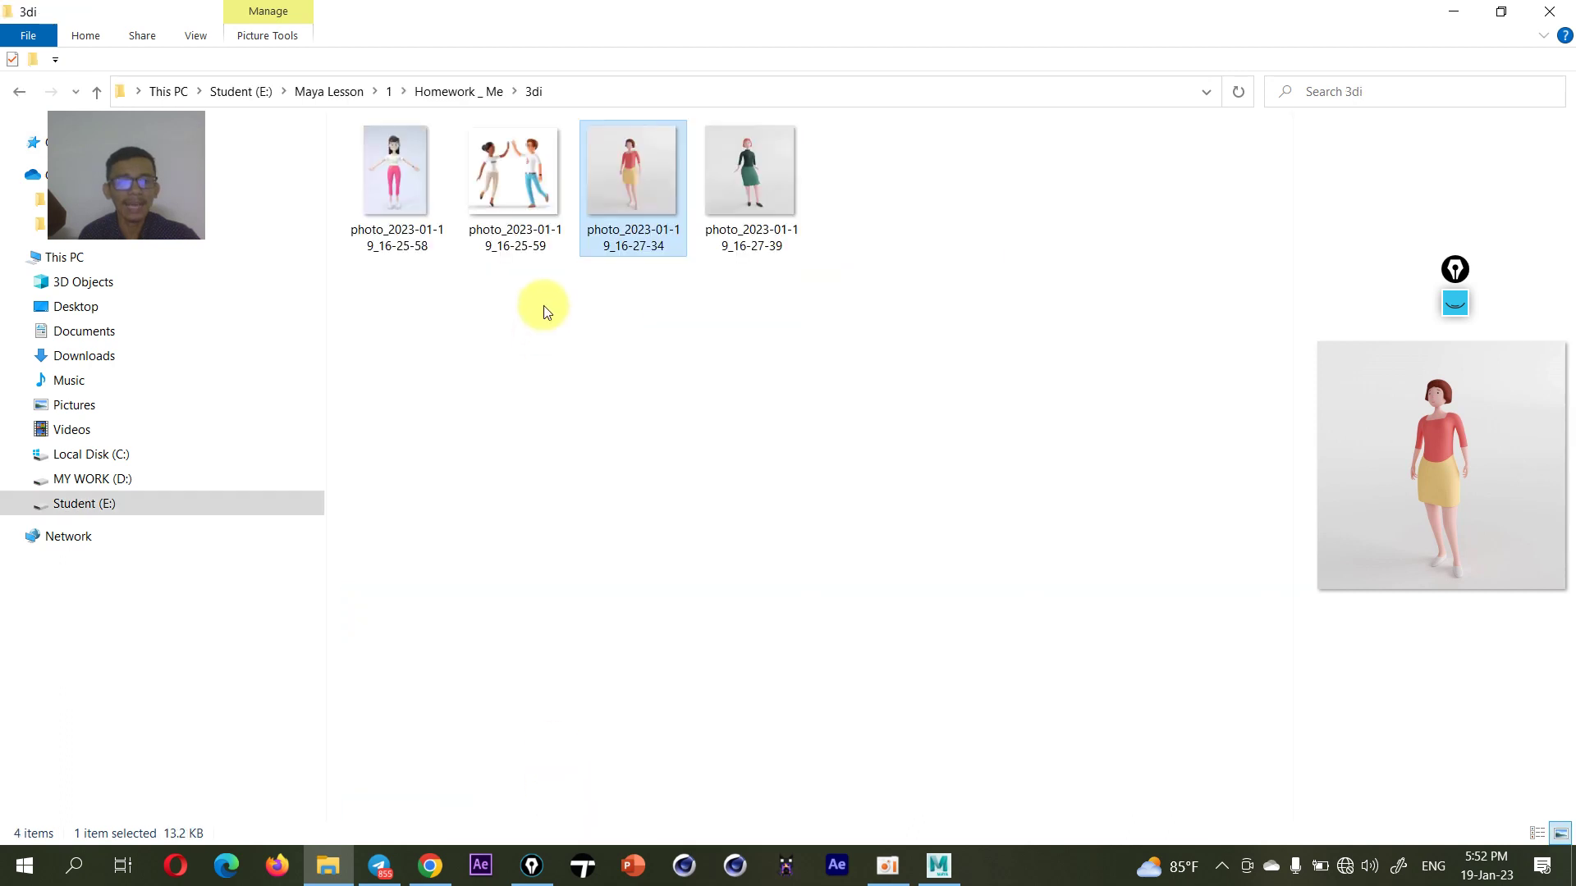
- Go from Homework _ Me into Cartoon Character and open face2 in Photos
click(448, 94)
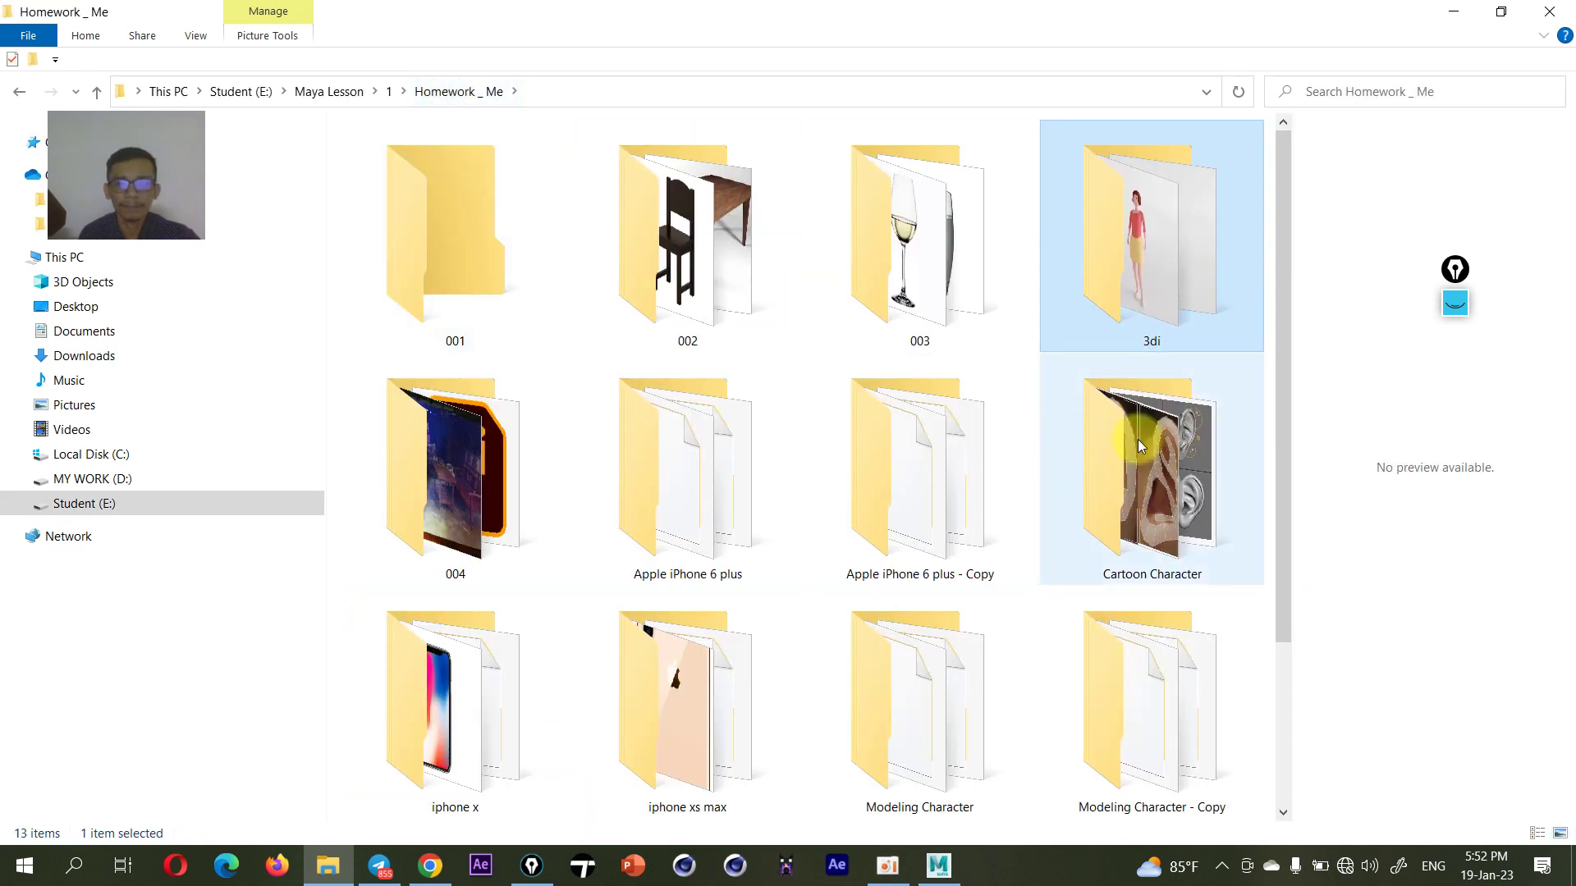
click(1192, 492)
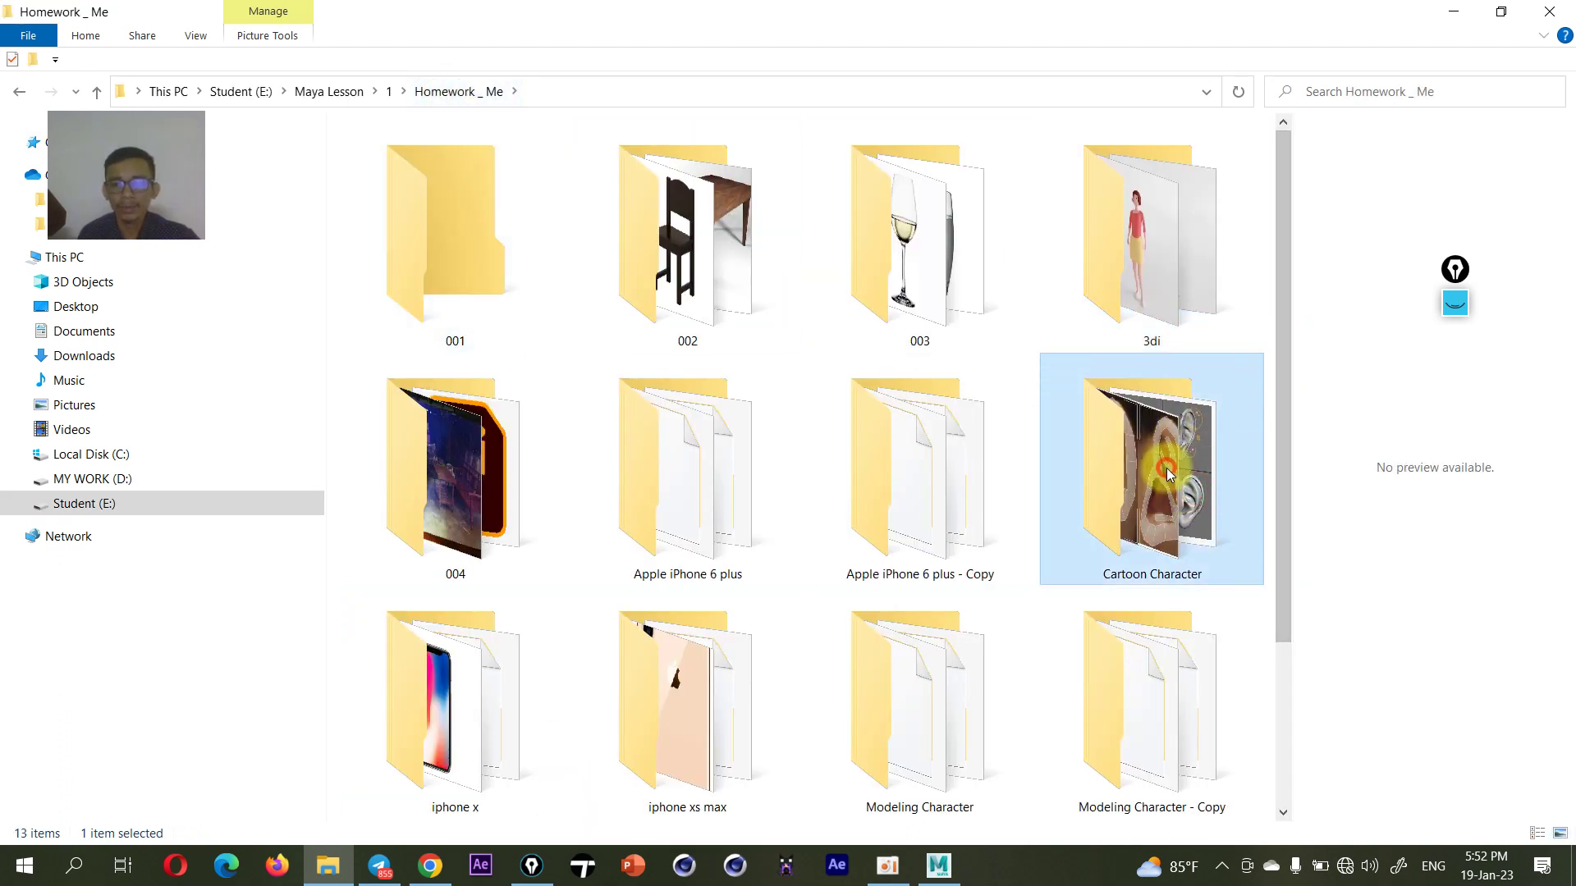
double_click(1167, 468)
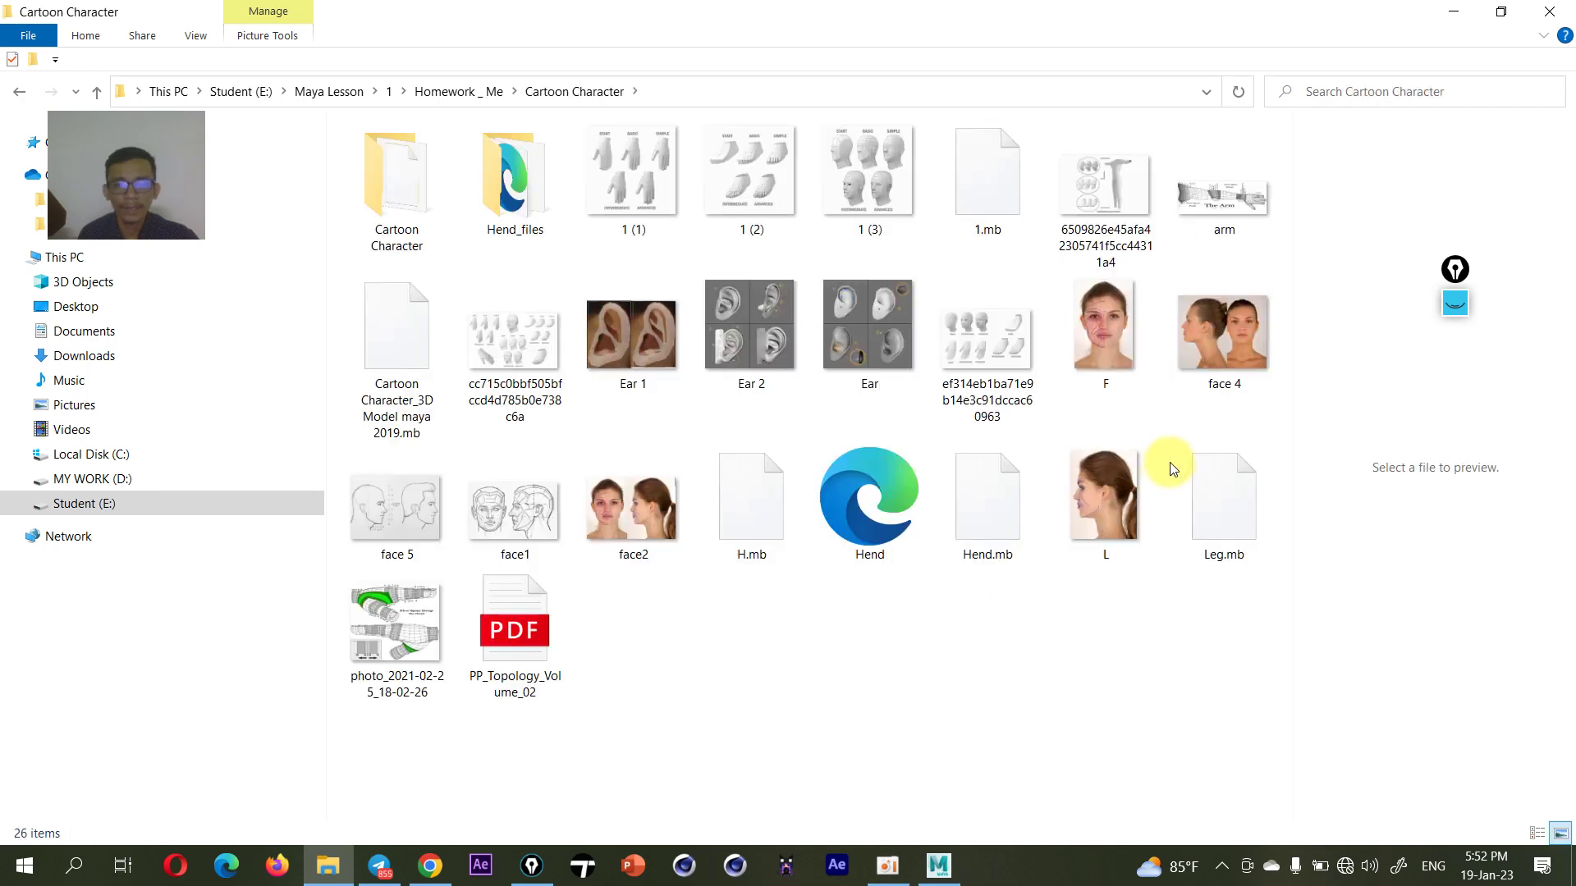
click(647, 519)
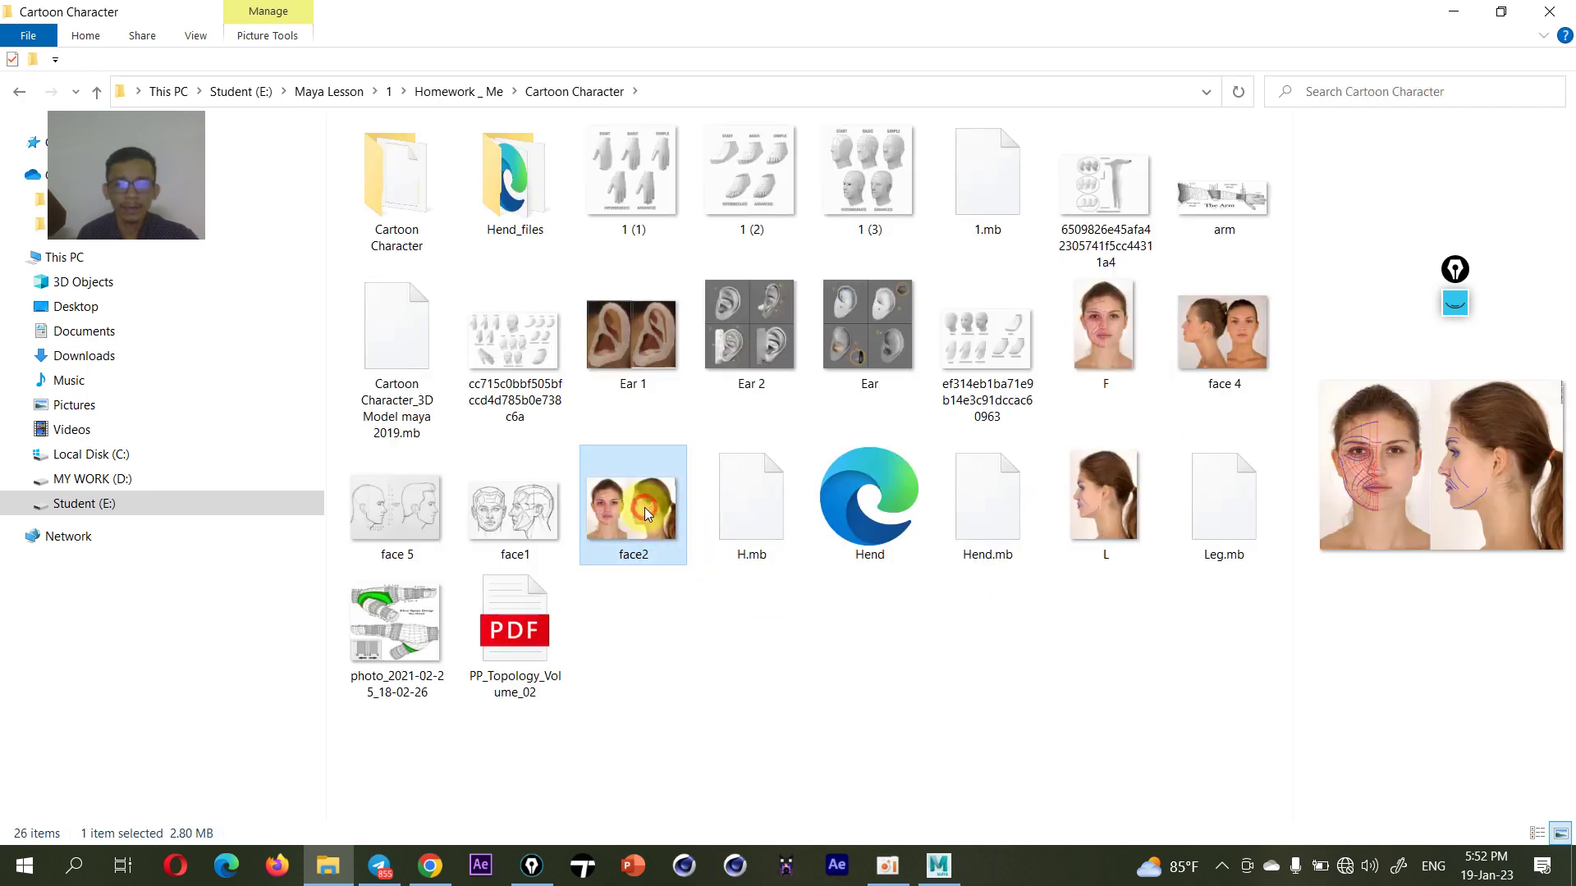
double_click(643, 508)
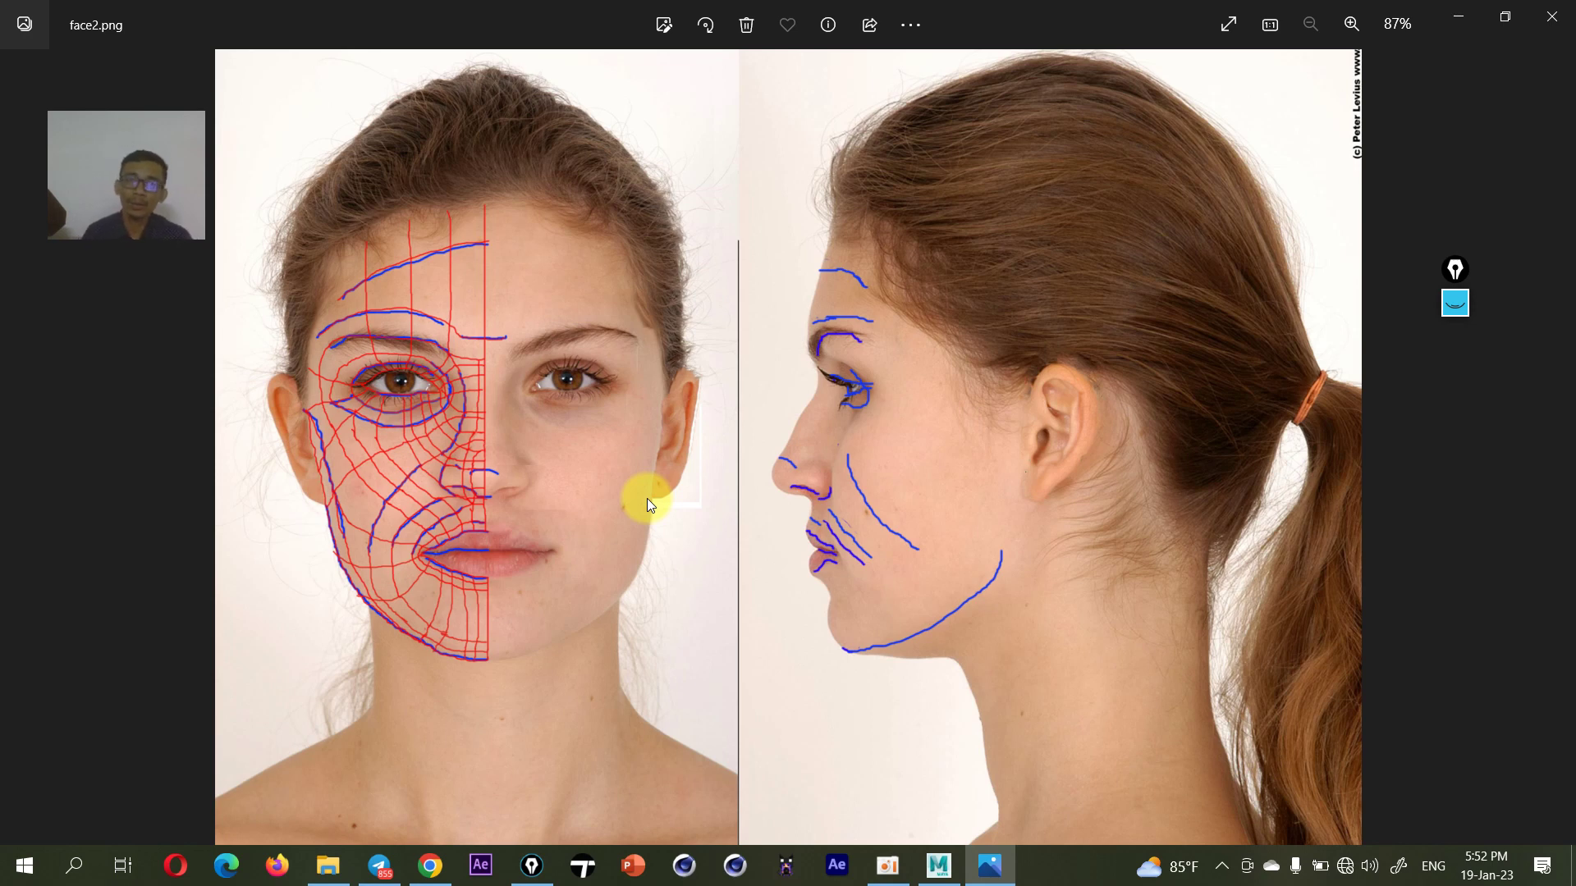
- Turn on screen drawing and remove the leftover pink head sketches
click(1456, 269)
mouse_move(1454, 250)
mouse_down()
mouse_move(1243, 7)
mouse_move(1360, 10)
mouse_up()
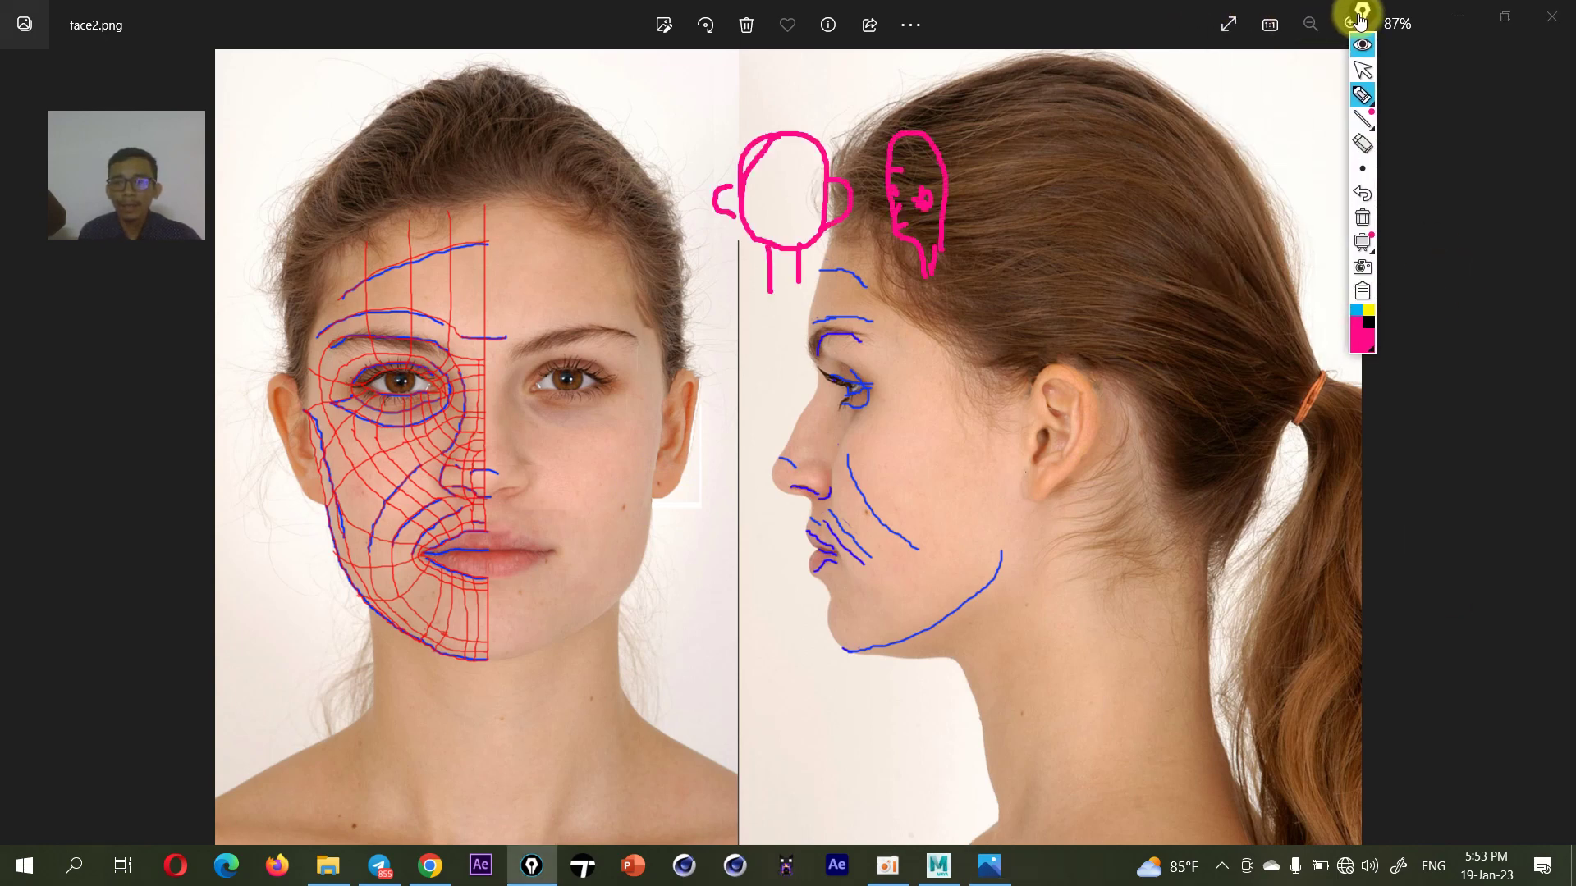
click(1360, 210)
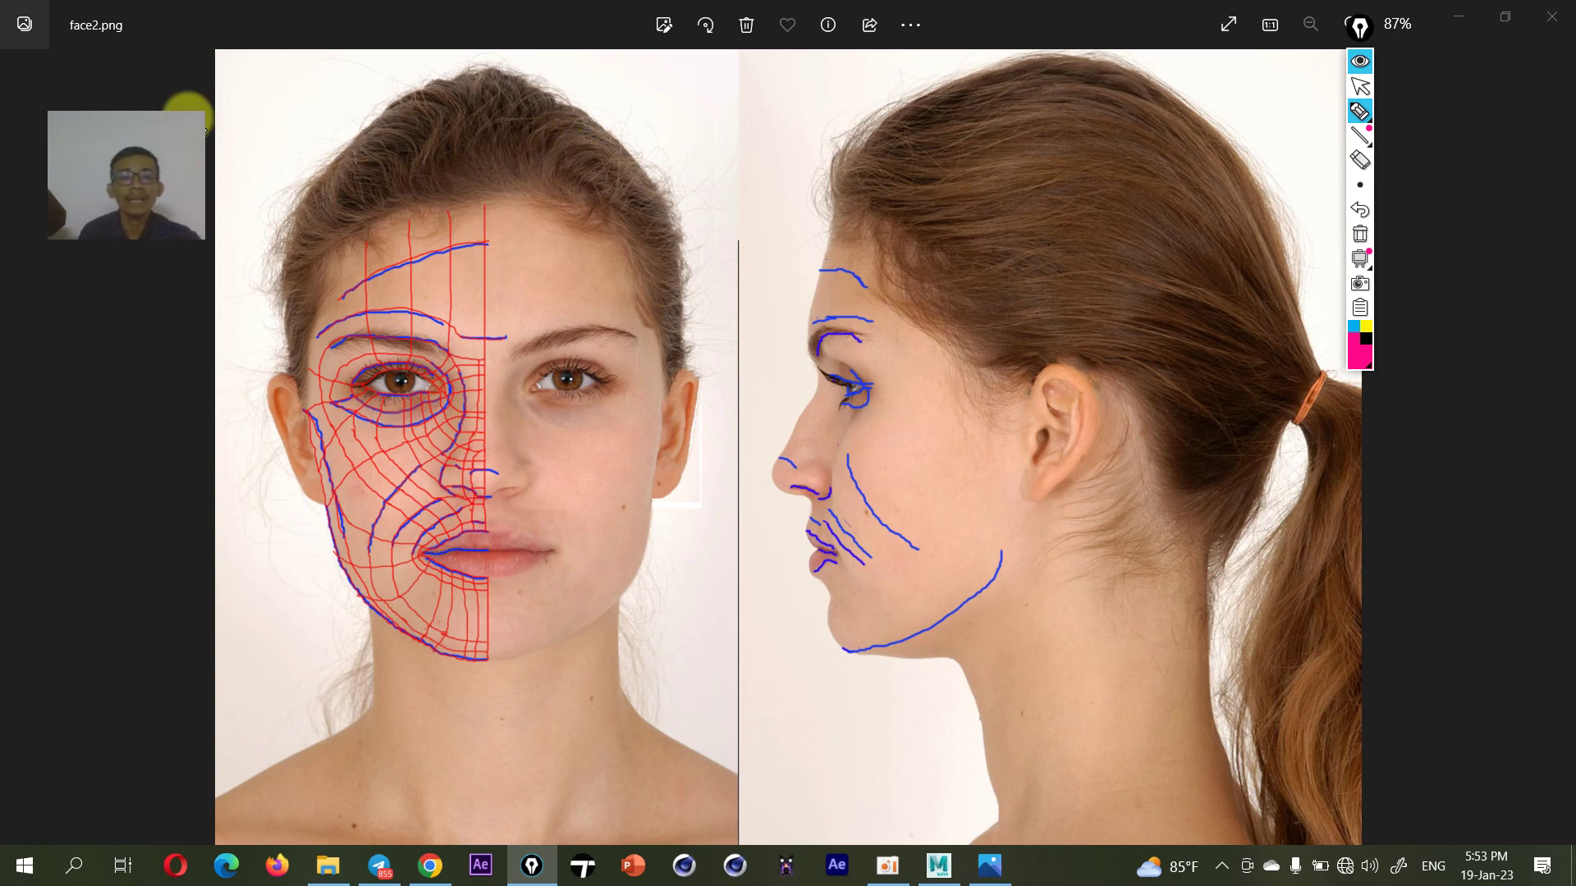
- Draw guide lines linking head tops, chins, ears and nose/lips across both views, then erase them
drag(433, 72, 520, 79)
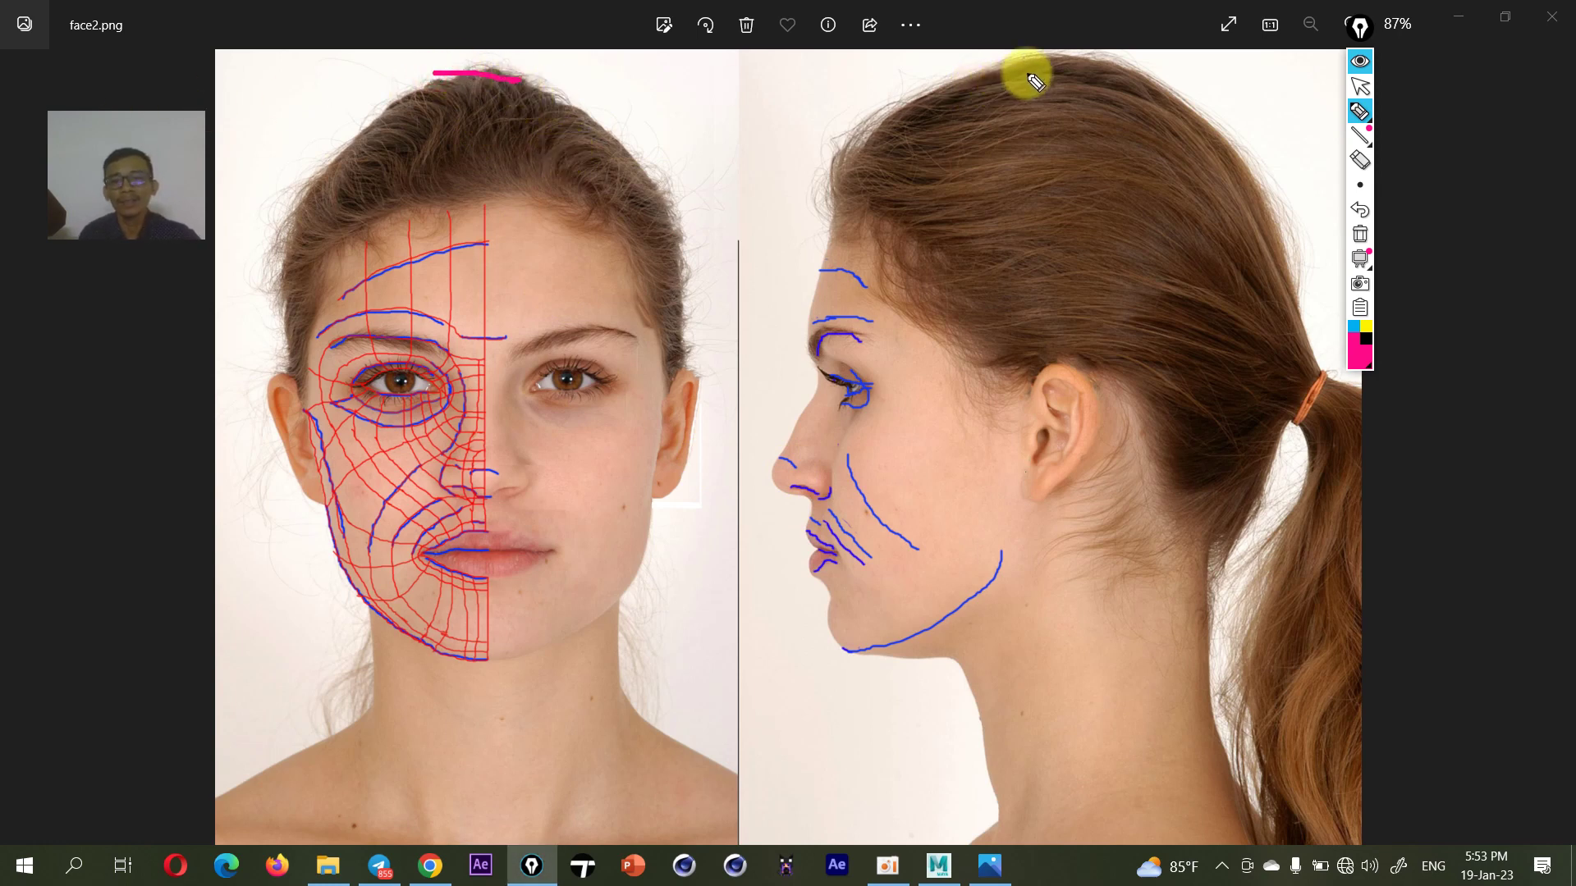
drag(1137, 56, 361, 58)
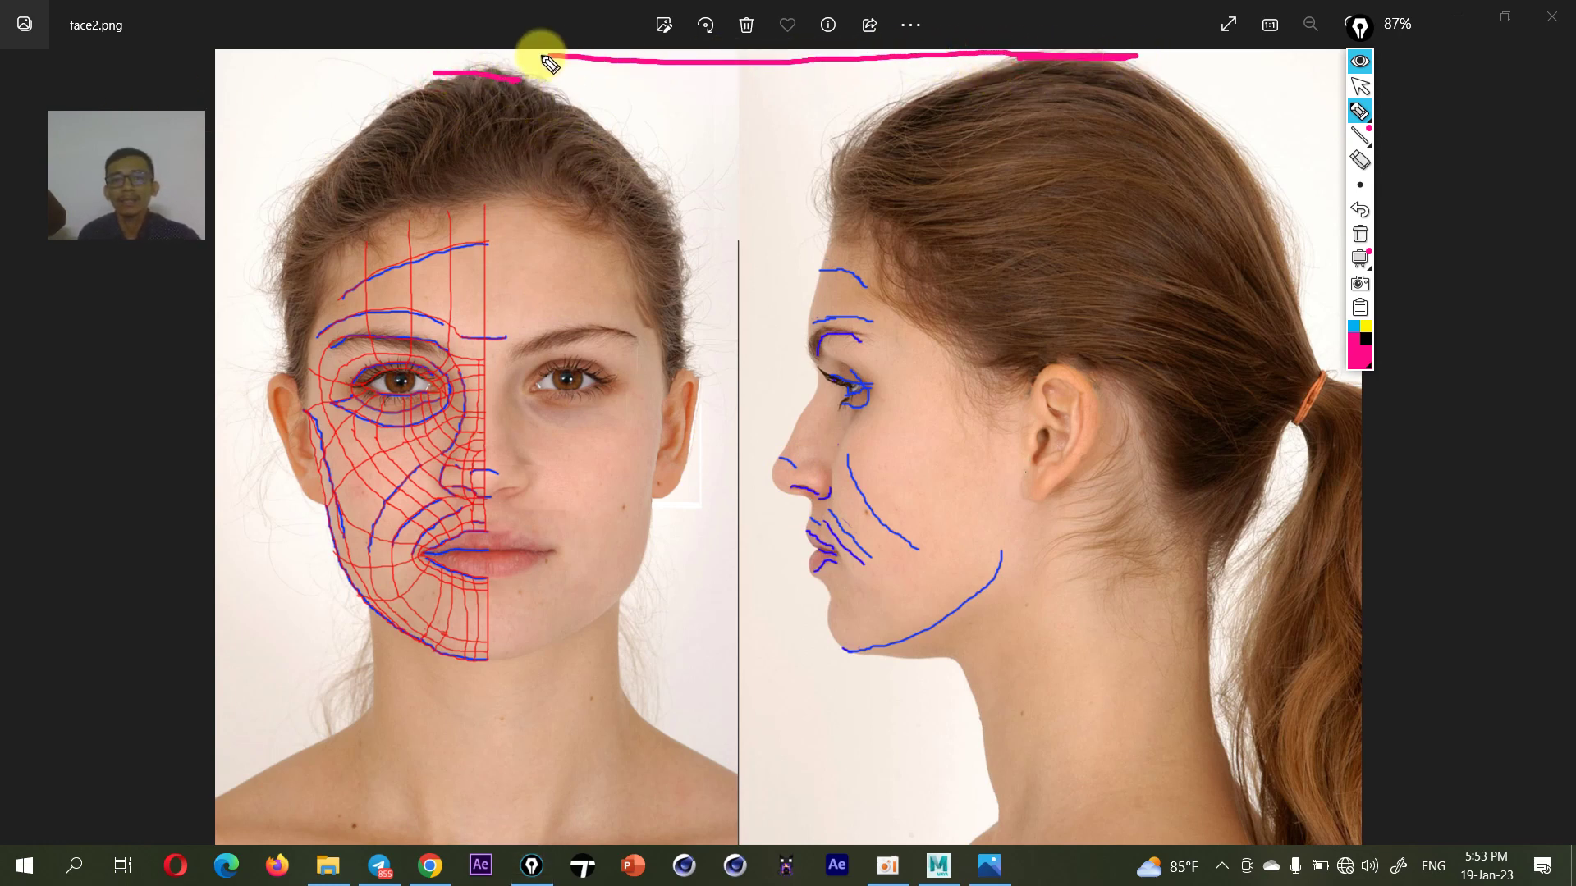
drag(464, 665, 743, 659)
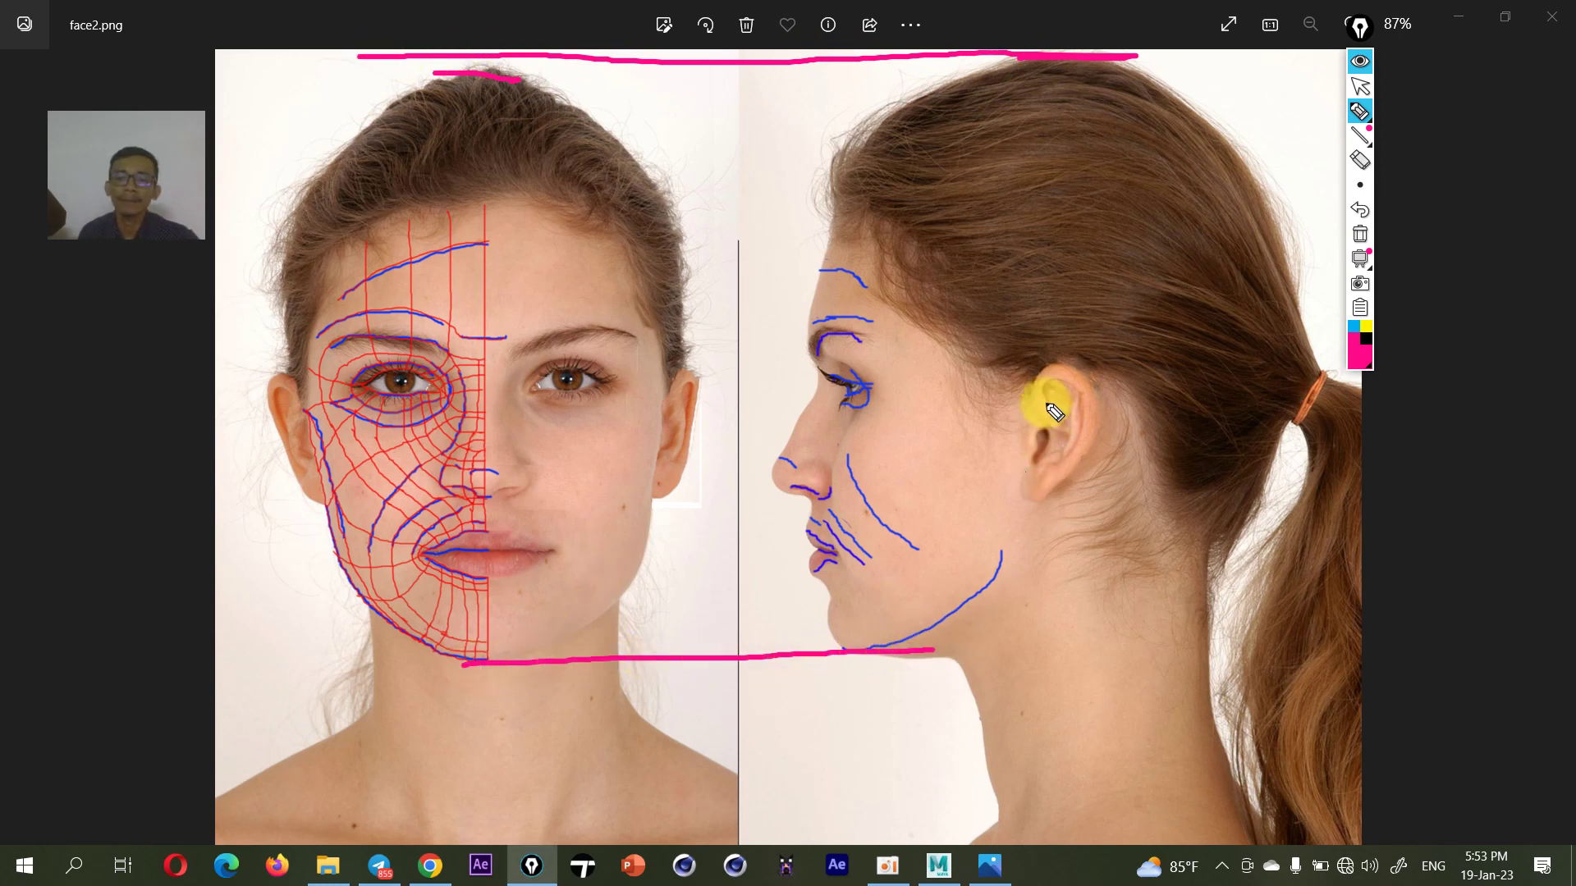
drag(1032, 362, 1114, 363)
drag(683, 360, 1088, 361)
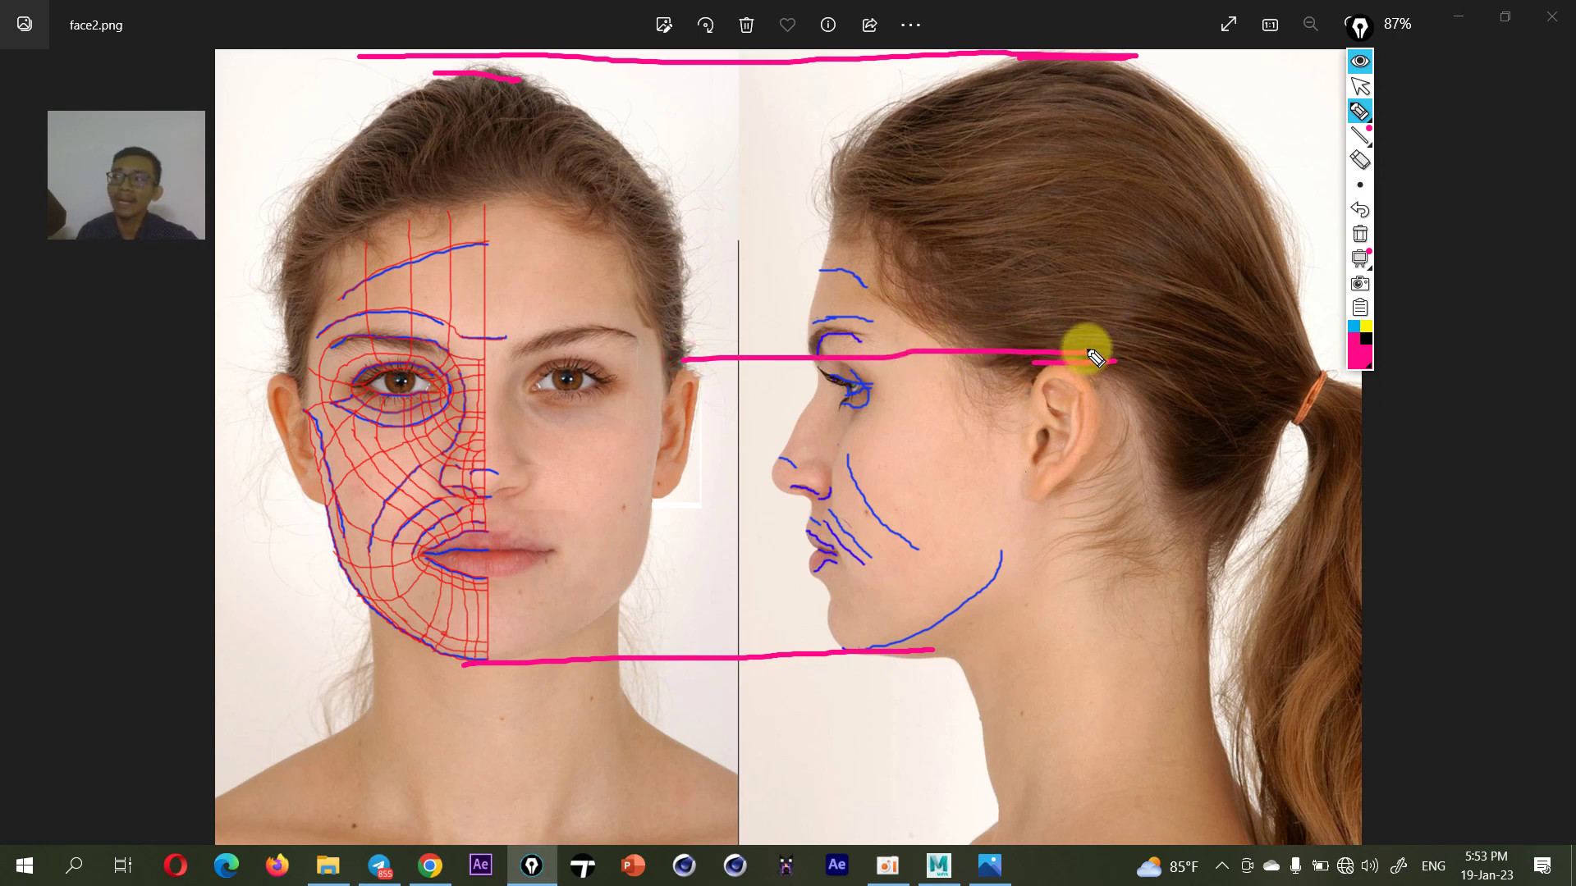
mouse_move(782, 483)
mouse_down()
mouse_move(474, 499)
mouse_move(819, 545)
mouse_up()
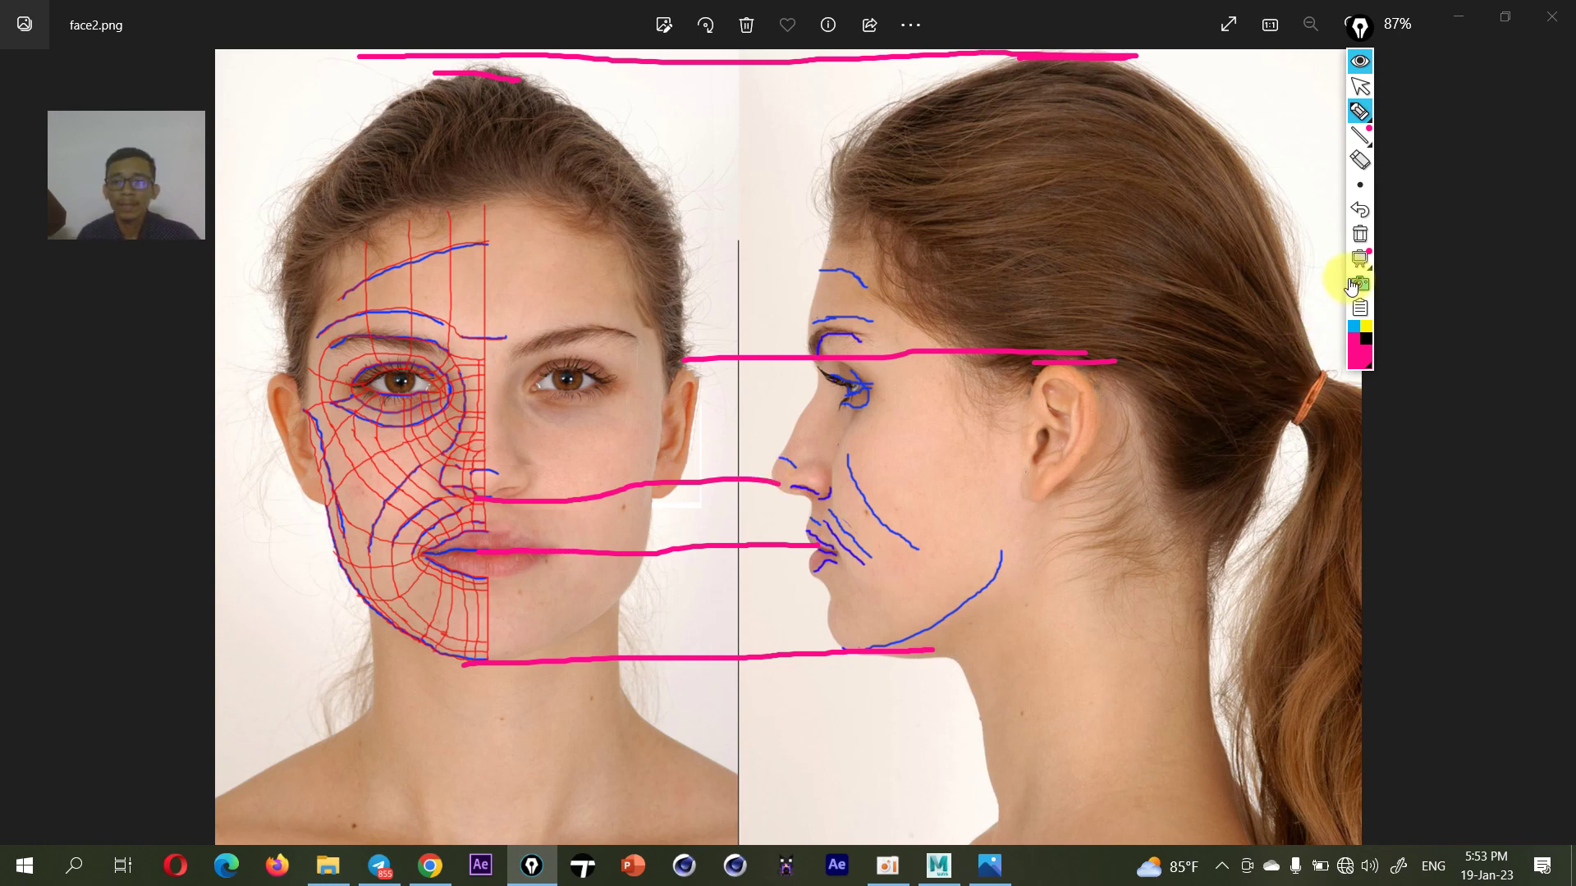
click(1360, 240)
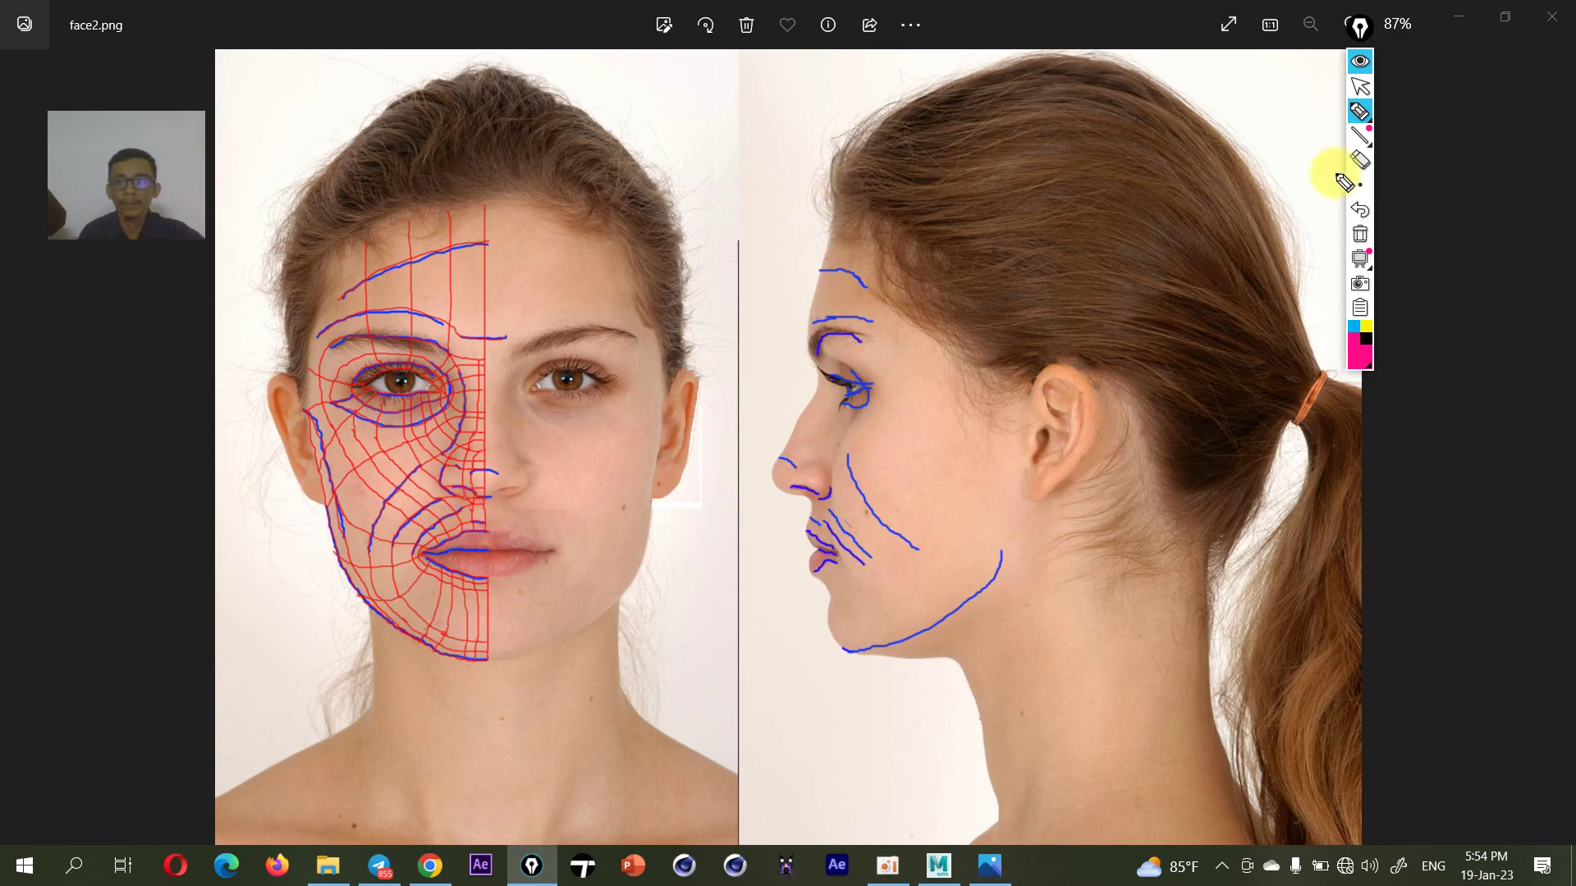
- Turn off screen drawing and zoom face2 in on the mouth
click(1360, 61)
scroll(556, 510, up, 2)
scroll(556, 509, up, 2)
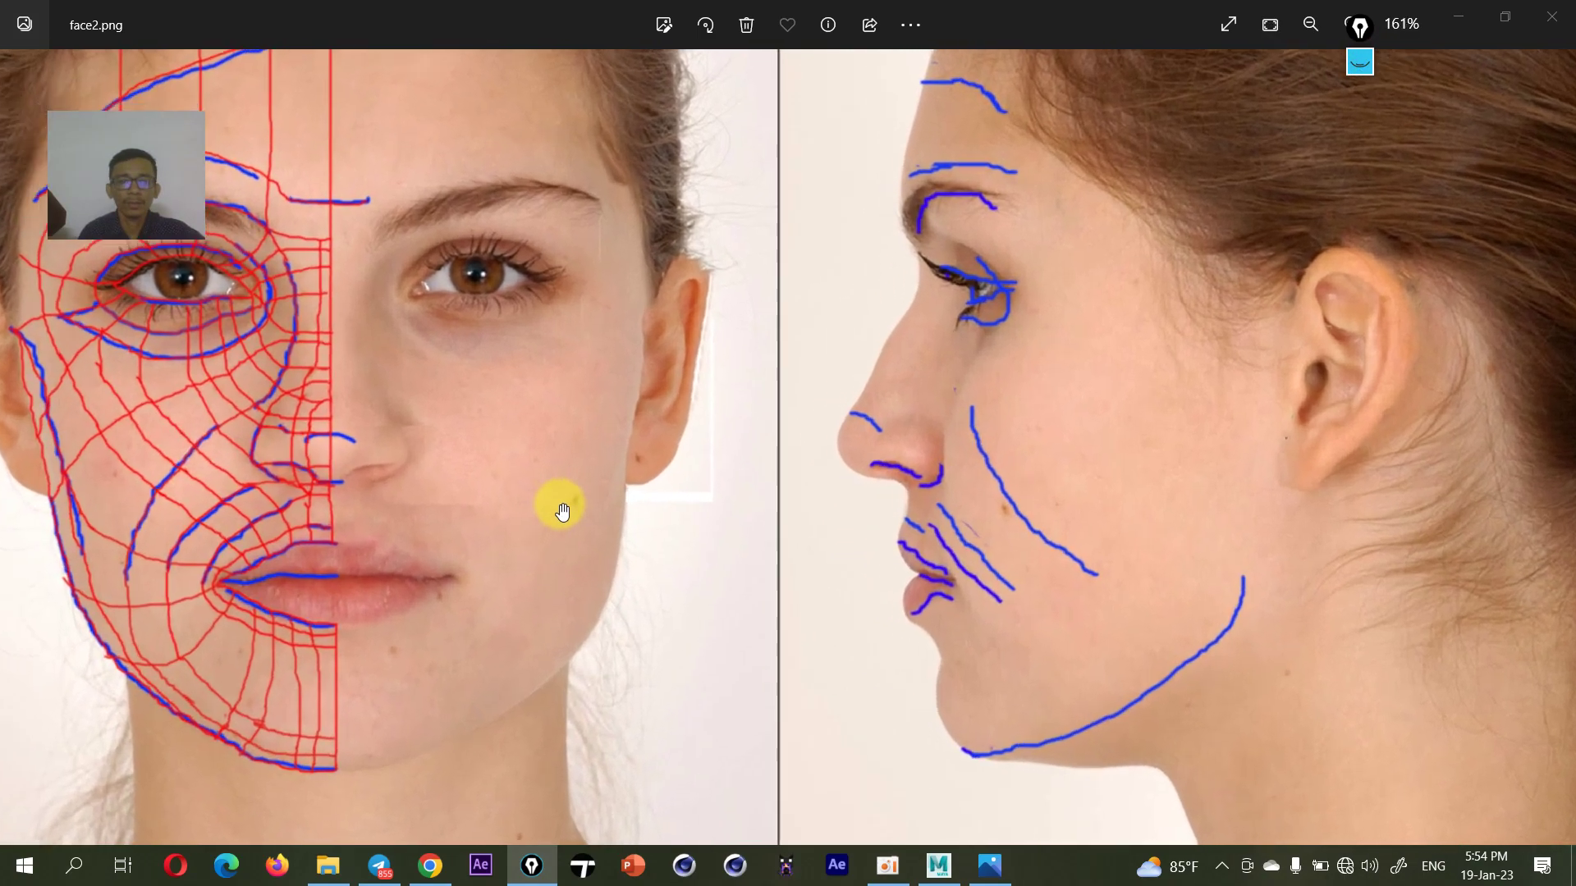
scroll(556, 510, up, 2)
drag(556, 509, 824, 439)
- Outline the upper and lower lips in yellow ink
scroll(697, 492, up, 1)
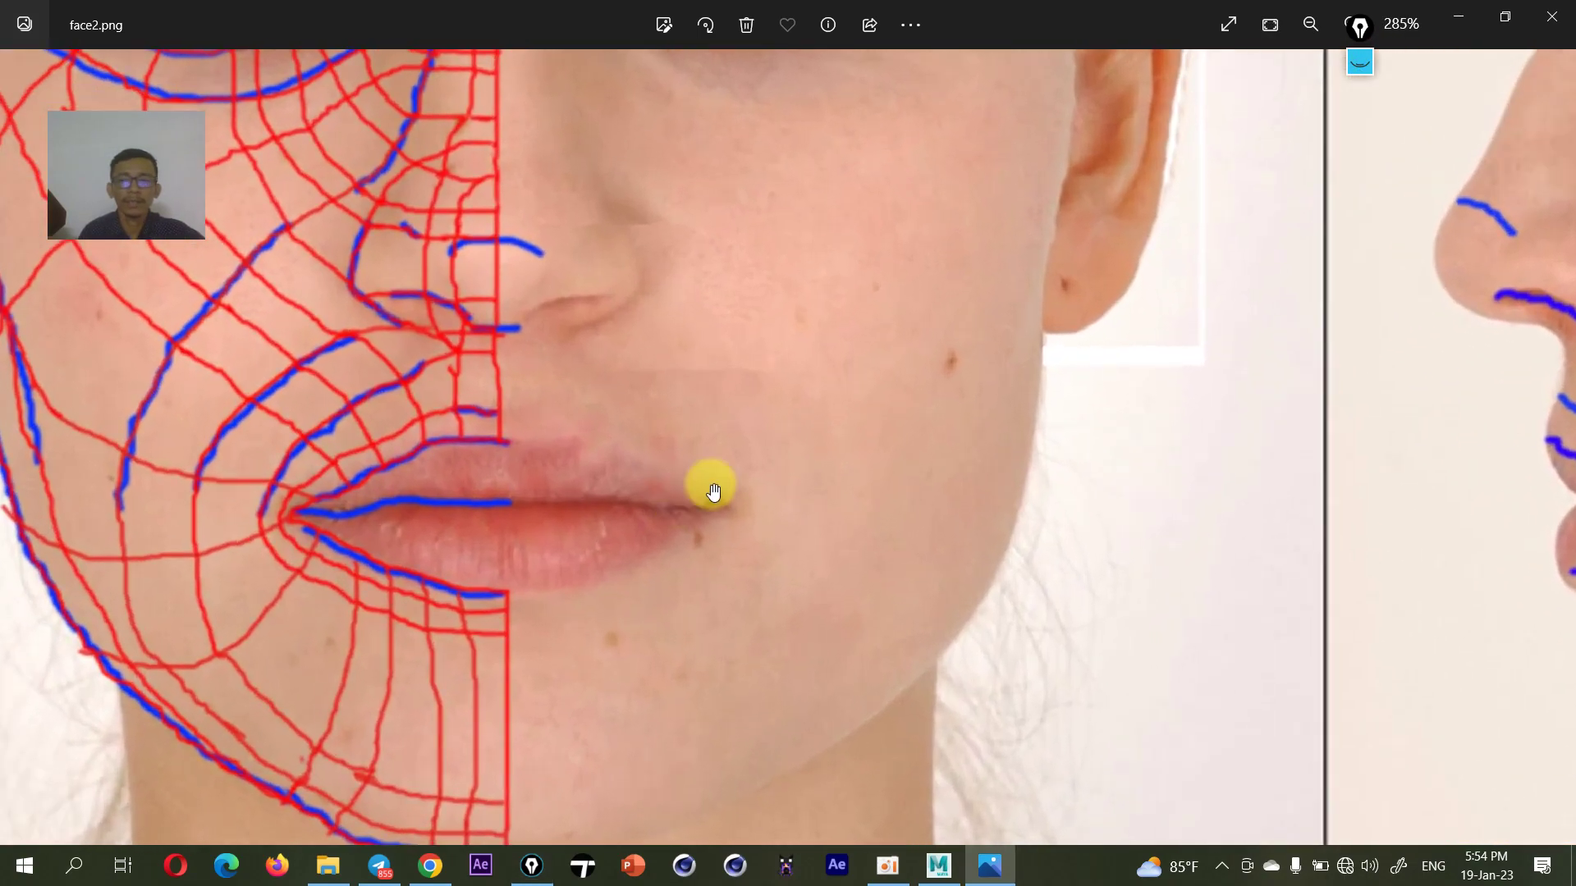
click(1356, 66)
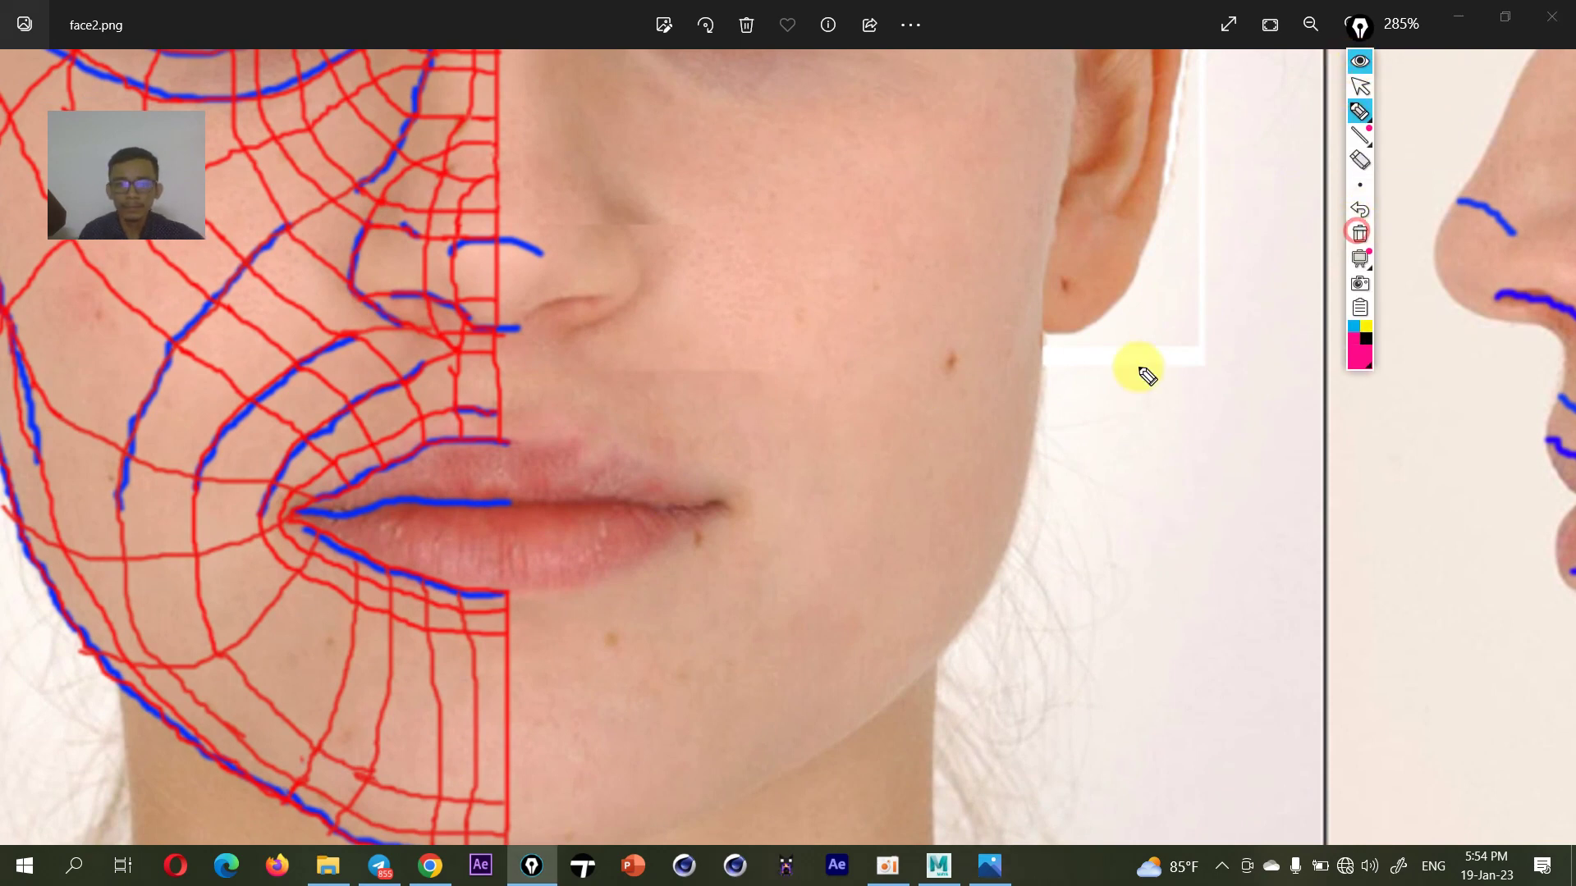
drag(297, 518, 373, 547)
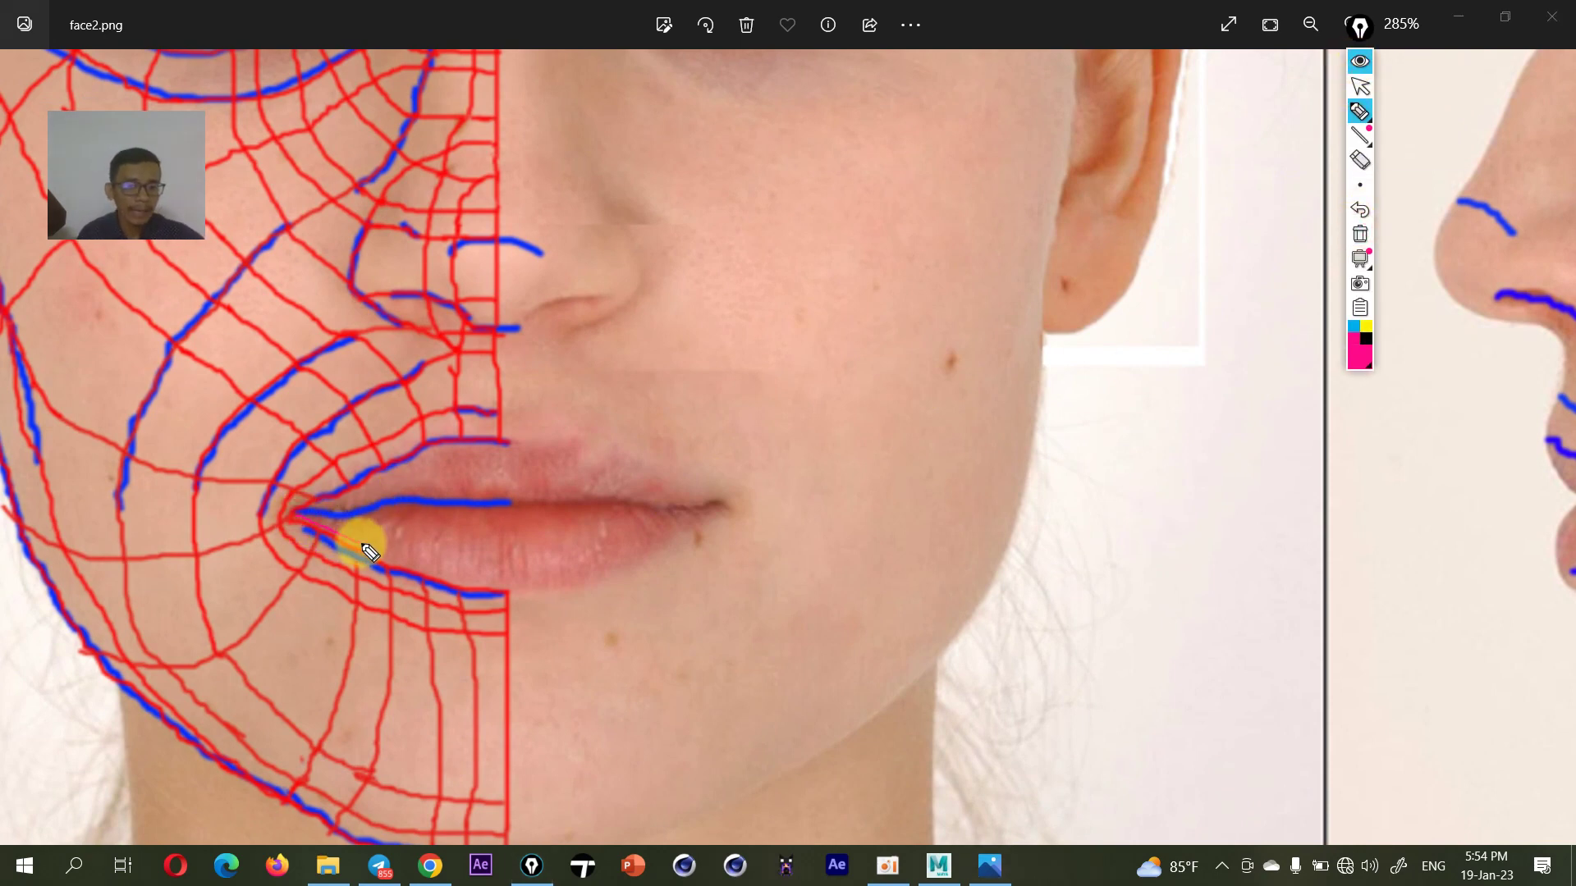
click(1363, 345)
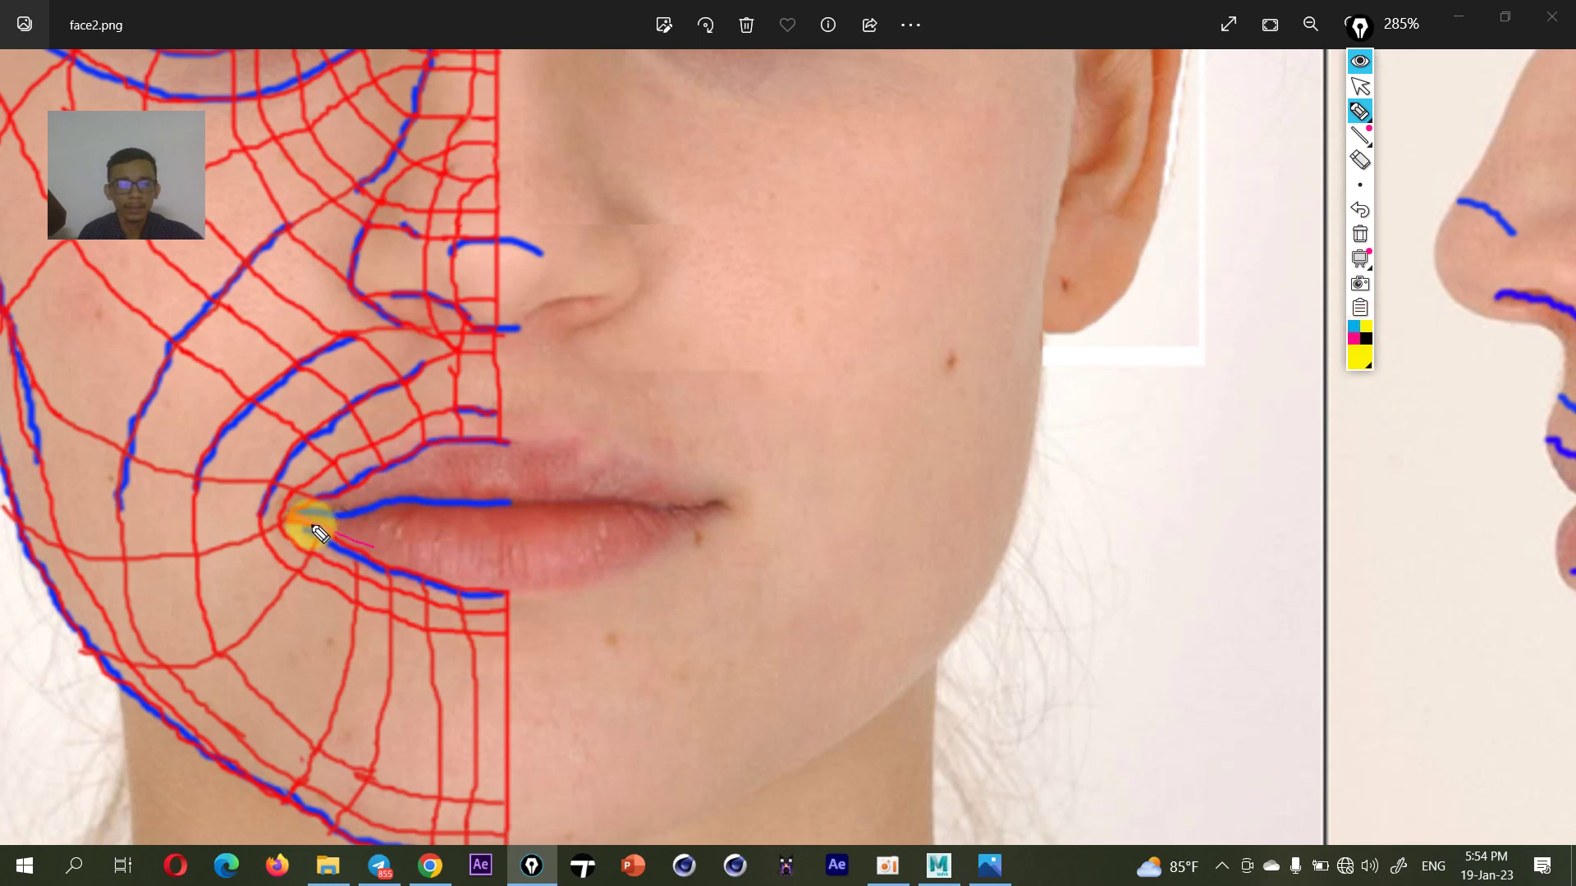
mouse_move(296, 515)
mouse_down()
mouse_move(461, 569)
mouse_move(598, 555)
mouse_move(716, 506)
mouse_up()
mouse_move(300, 514)
mouse_down()
mouse_move(458, 440)
mouse_move(593, 441)
mouse_up()
mouse_move(669, 474)
mouse_down()
mouse_move(722, 501)
mouse_move(570, 572)
mouse_up()
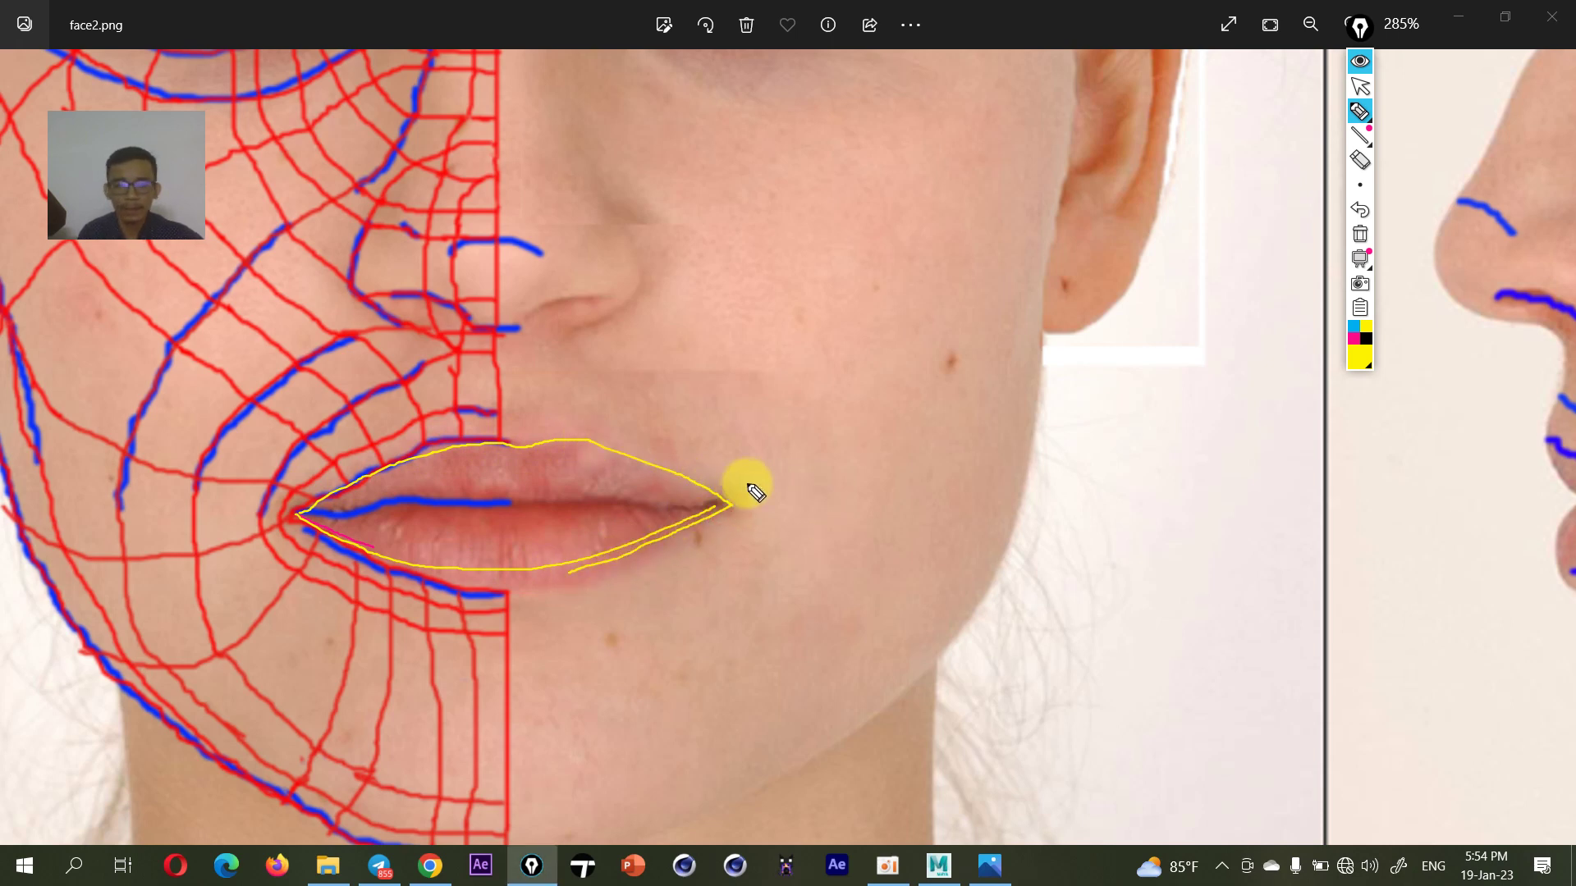
mouse_move(751, 489)
mouse_down()
mouse_move(580, 563)
mouse_move(405, 570)
mouse_move(326, 540)
mouse_up()
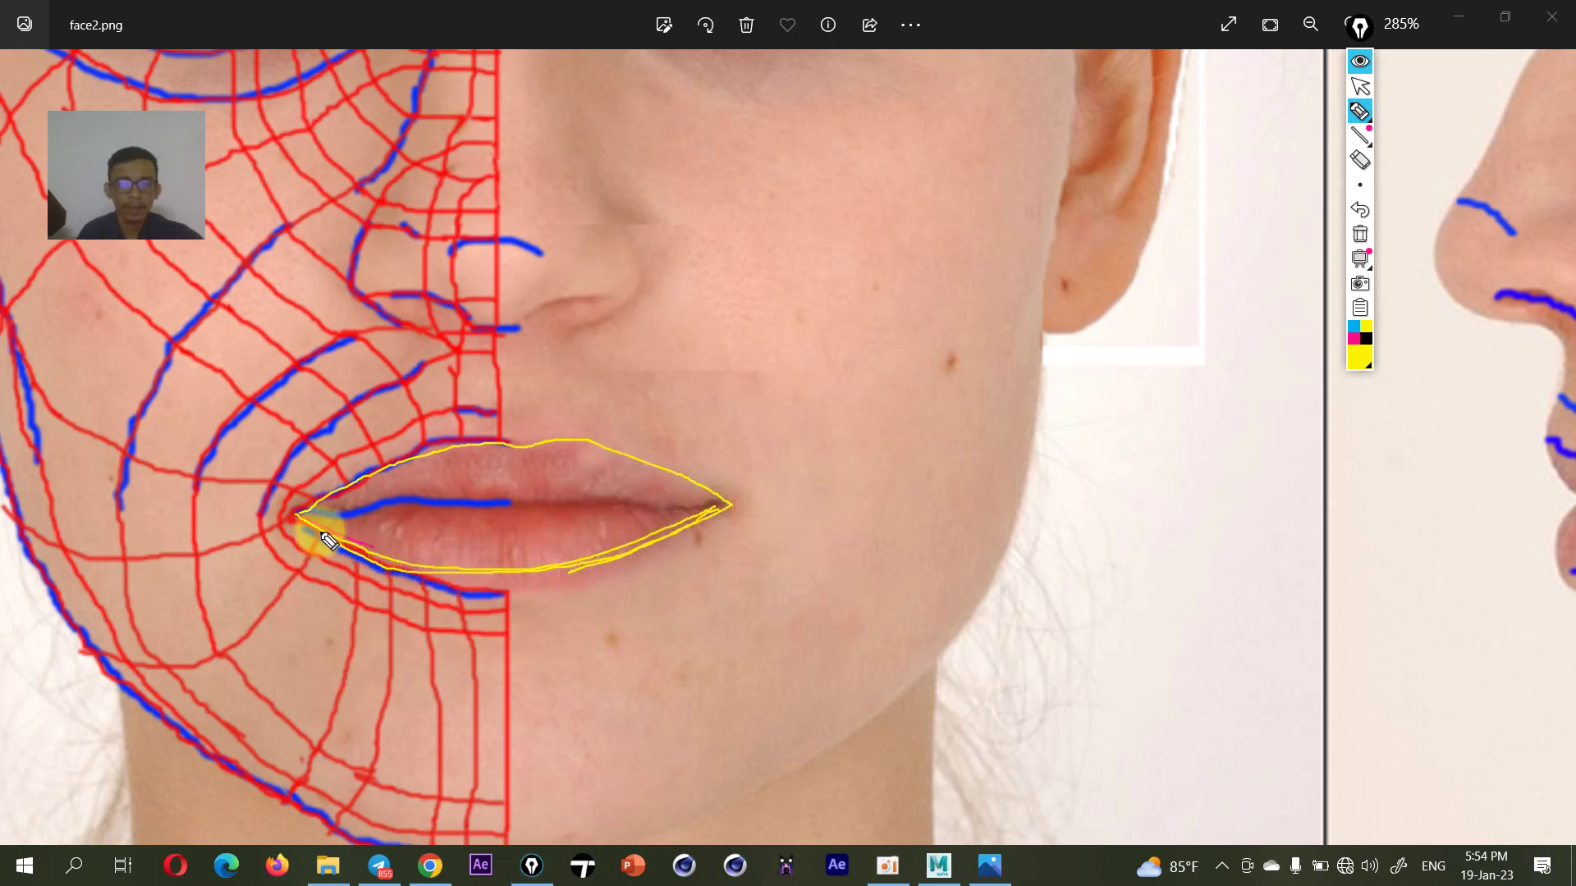
mouse_move(260, 494)
mouse_down()
mouse_move(298, 516)
mouse_move(710, 505)
mouse_up()
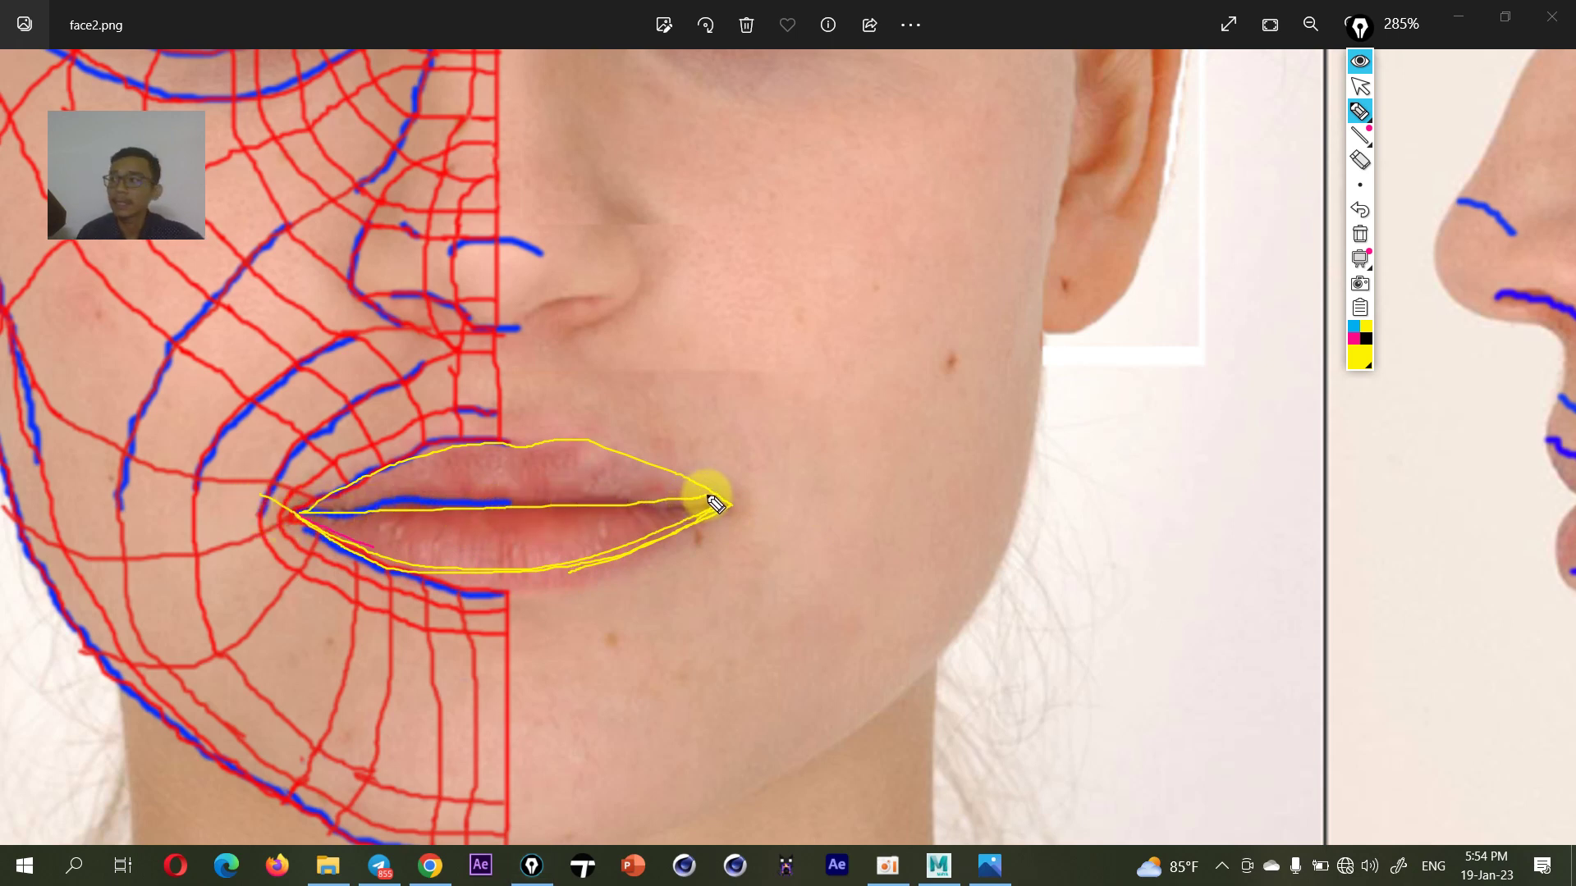
- Draw five vertical division lines across the lips
drag(343, 488, 350, 548)
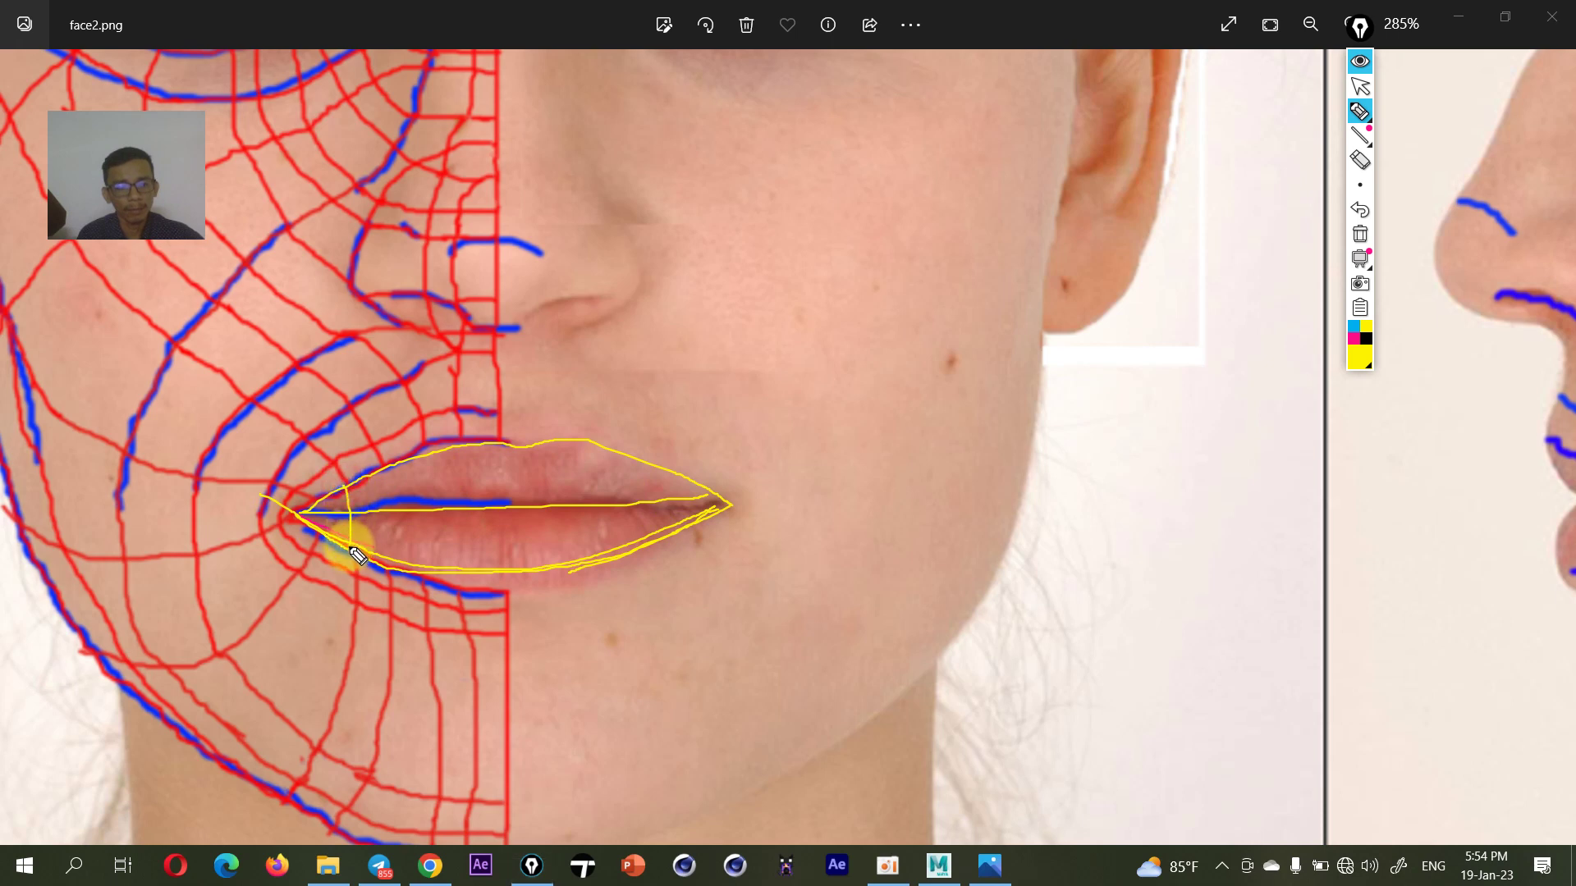
drag(385, 469, 387, 566)
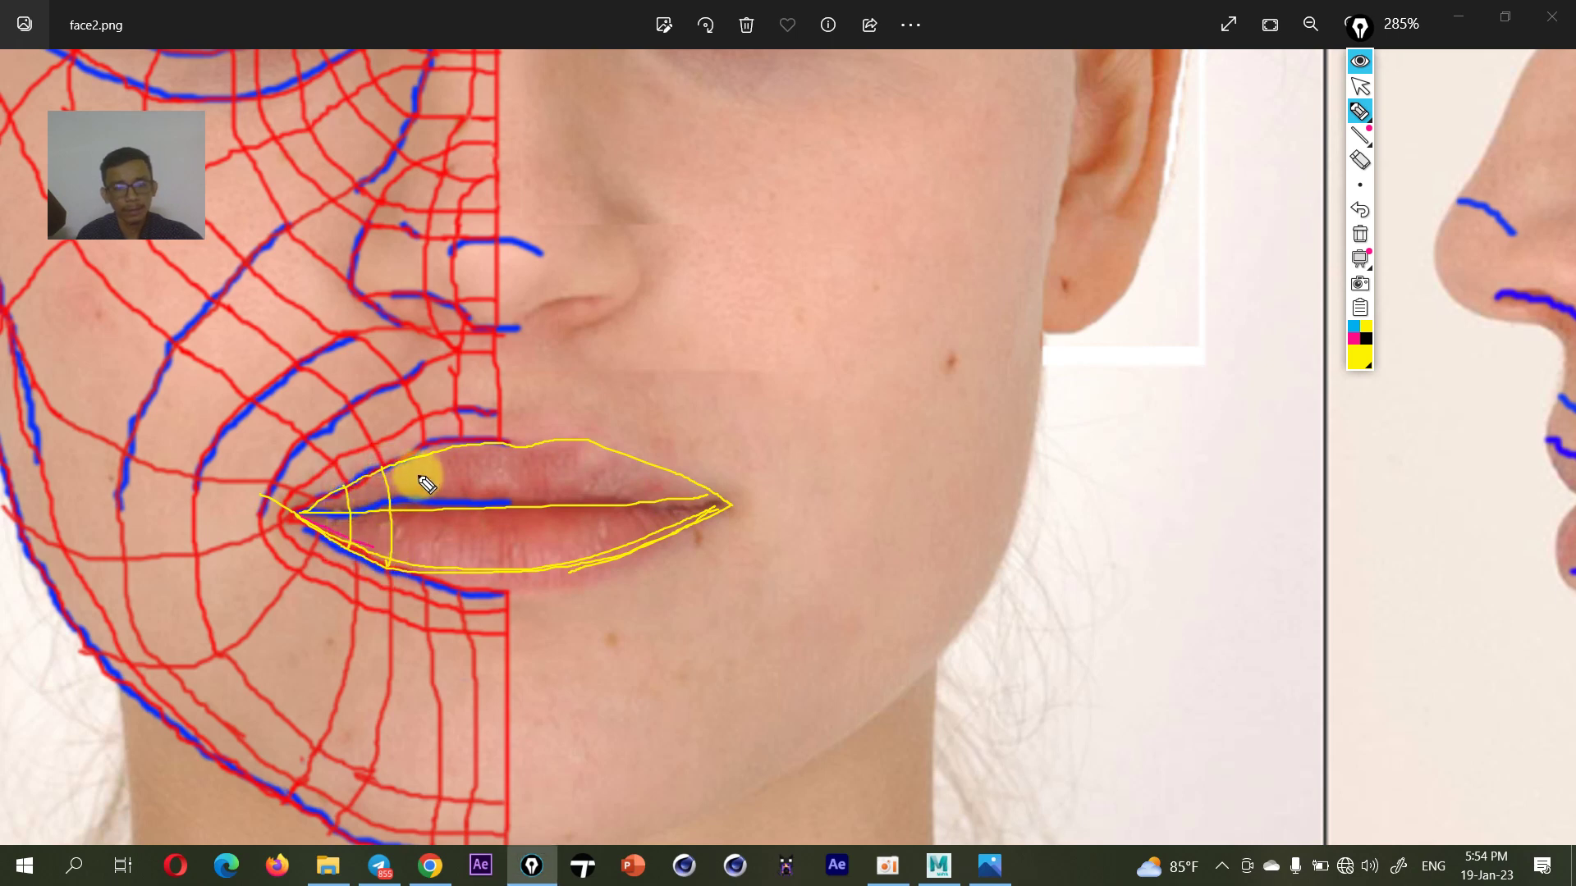
drag(427, 443, 430, 574)
drag(466, 438, 456, 591)
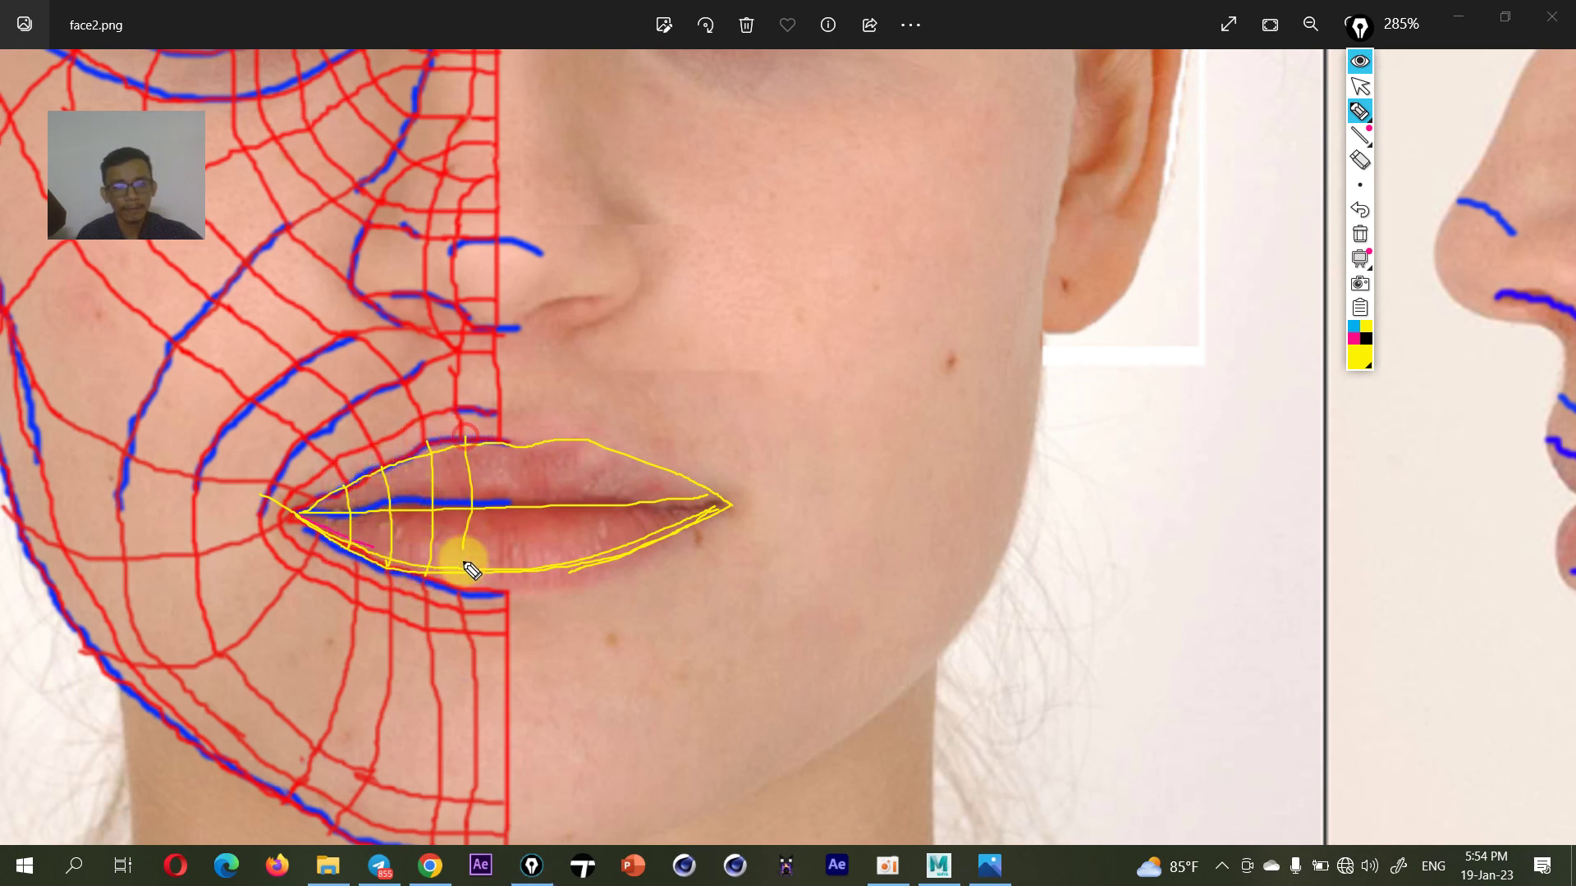
drag(507, 446, 501, 588)
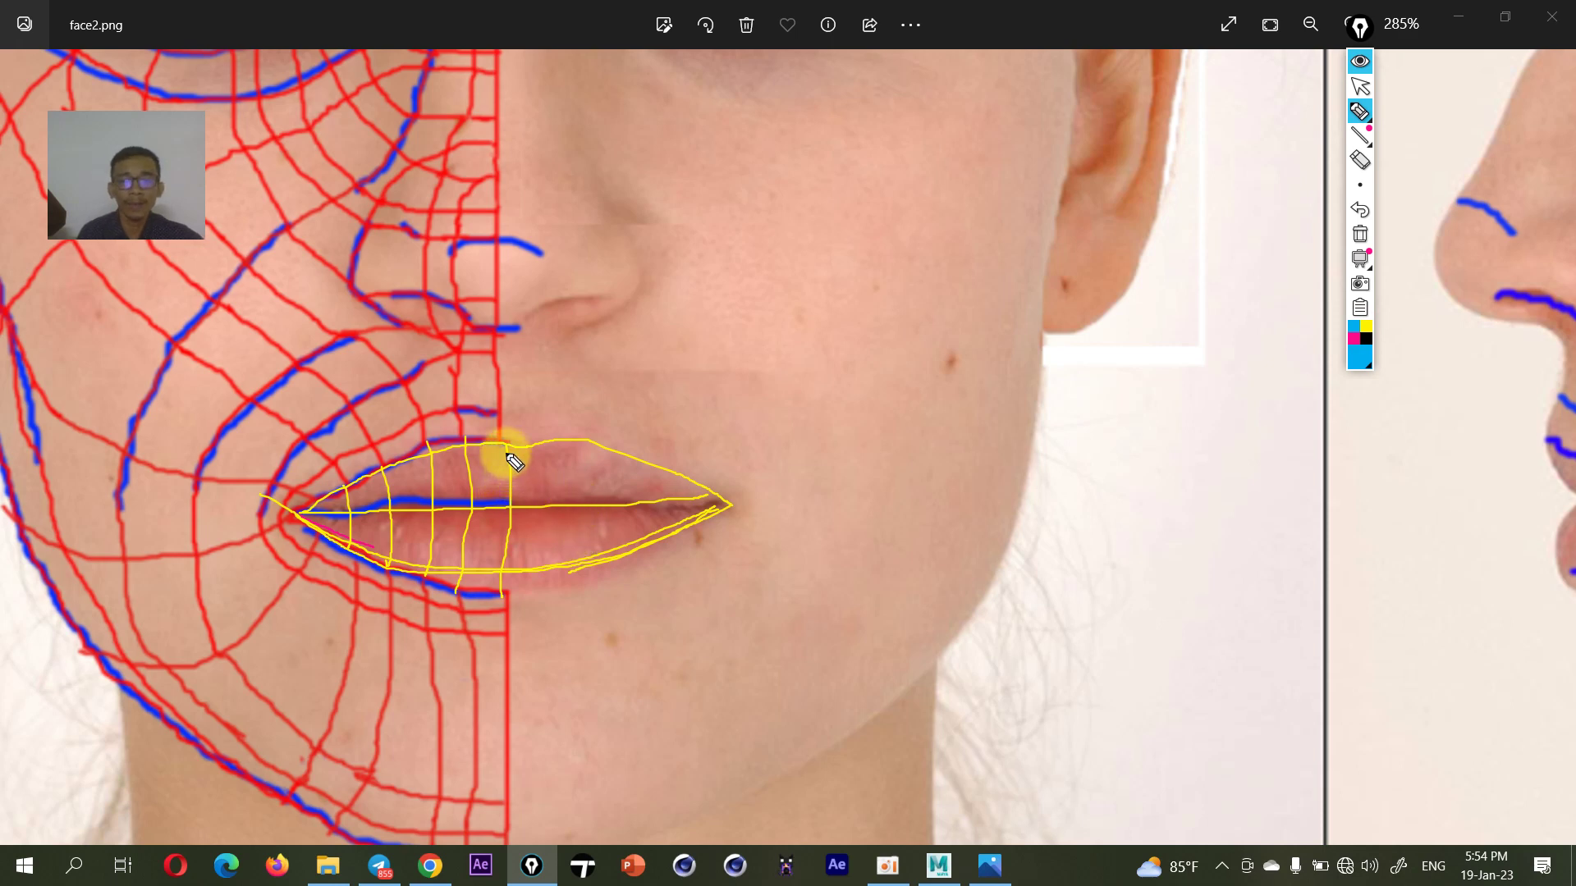
- Sketch cyan nose-to-chin centre line, lip loop, cheek flow lines and nose curves, then erase all ink
mouse_move(513, 437)
mouse_down()
mouse_move(517, 499)
mouse_move(439, 557)
mouse_move(517, 545)
mouse_up()
drag(506, 447, 517, 265)
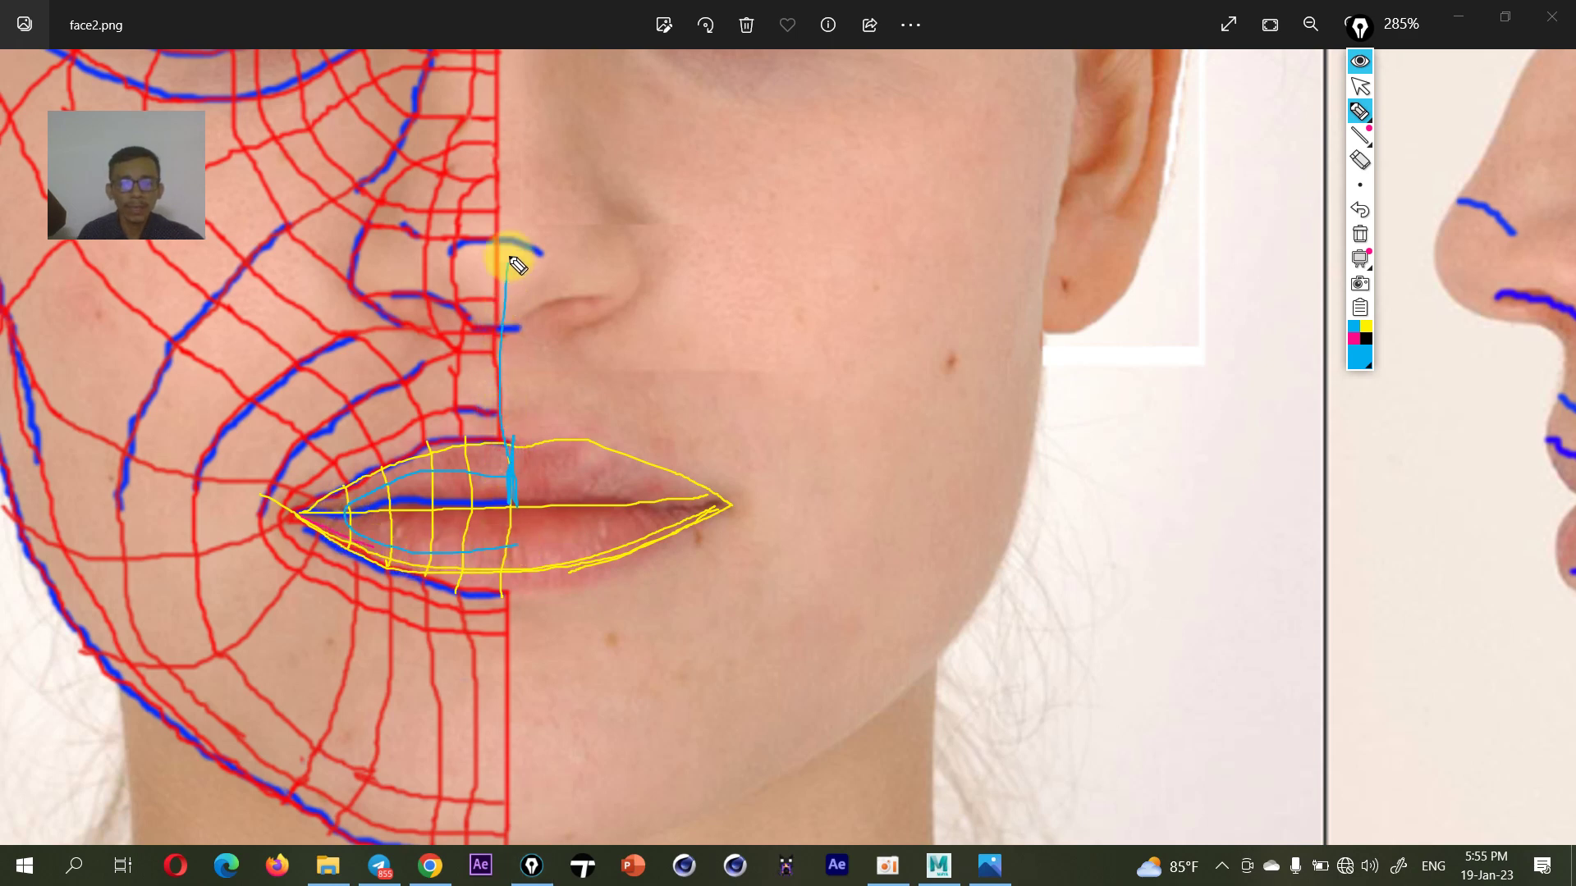
drag(515, 174, 498, 769)
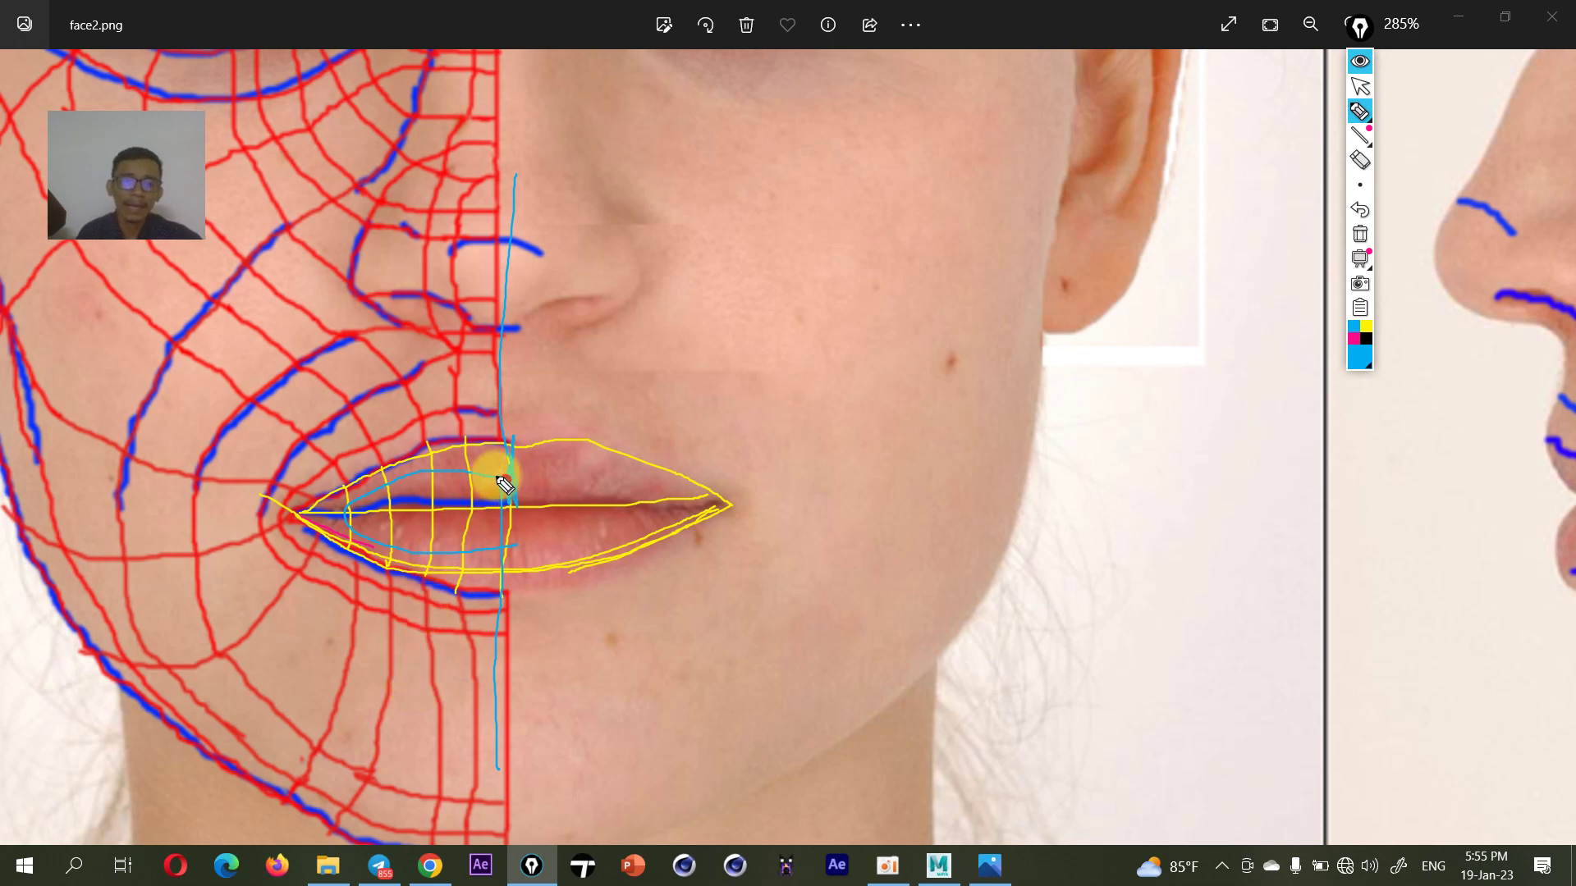
mouse_move(504, 484)
mouse_down()
mouse_move(412, 468)
mouse_move(352, 503)
mouse_move(446, 552)
mouse_move(533, 555)
mouse_up()
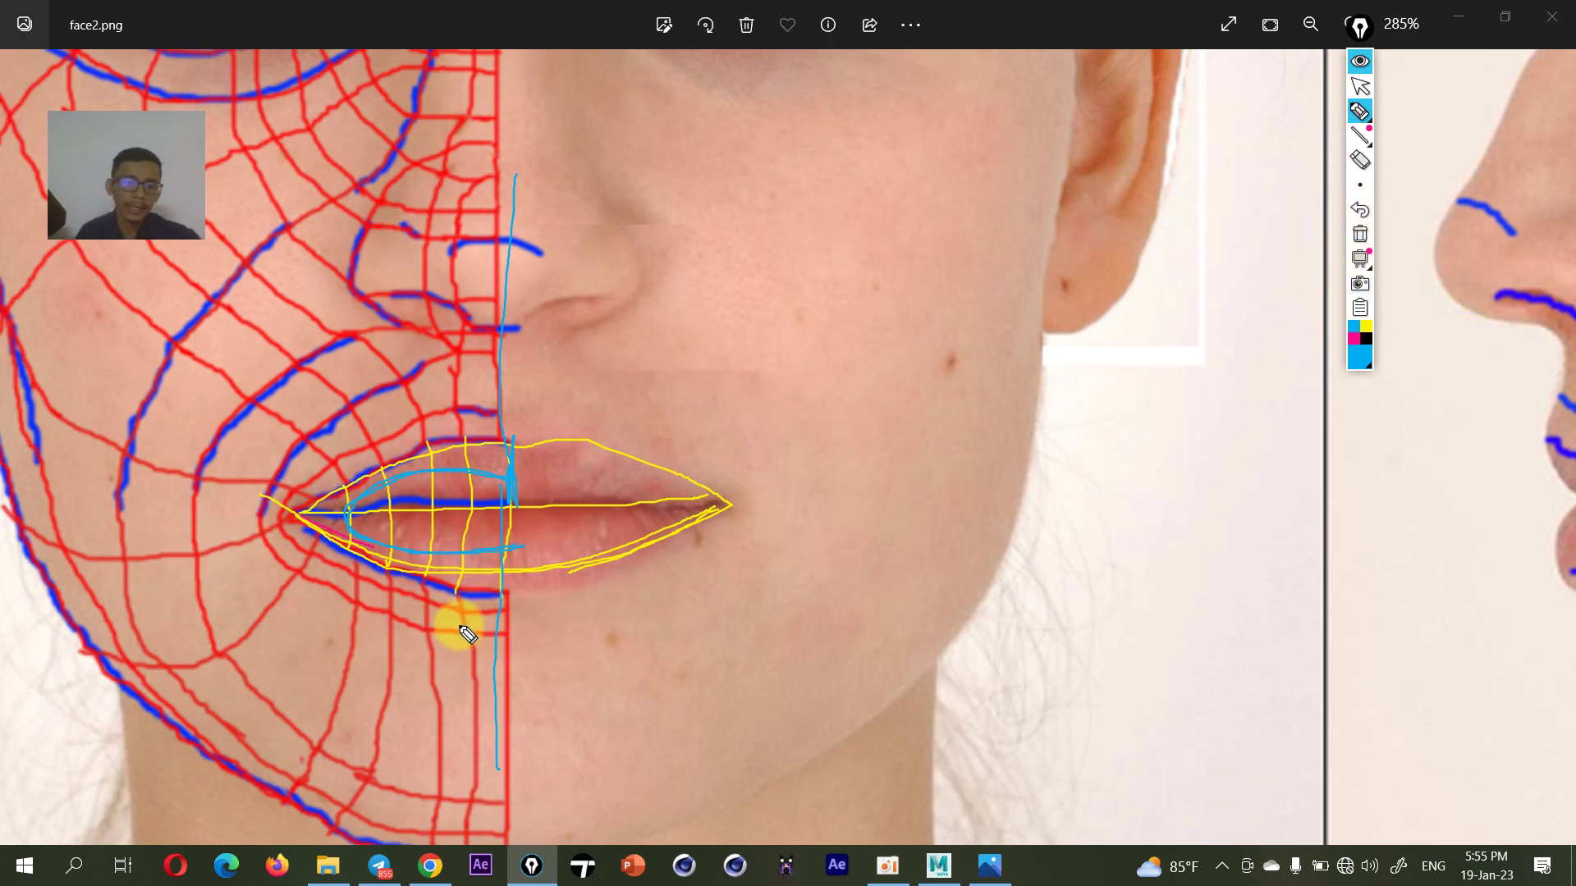
mouse_move(435, 457)
mouse_down()
mouse_move(424, 404)
mouse_move(237, 244)
mouse_up()
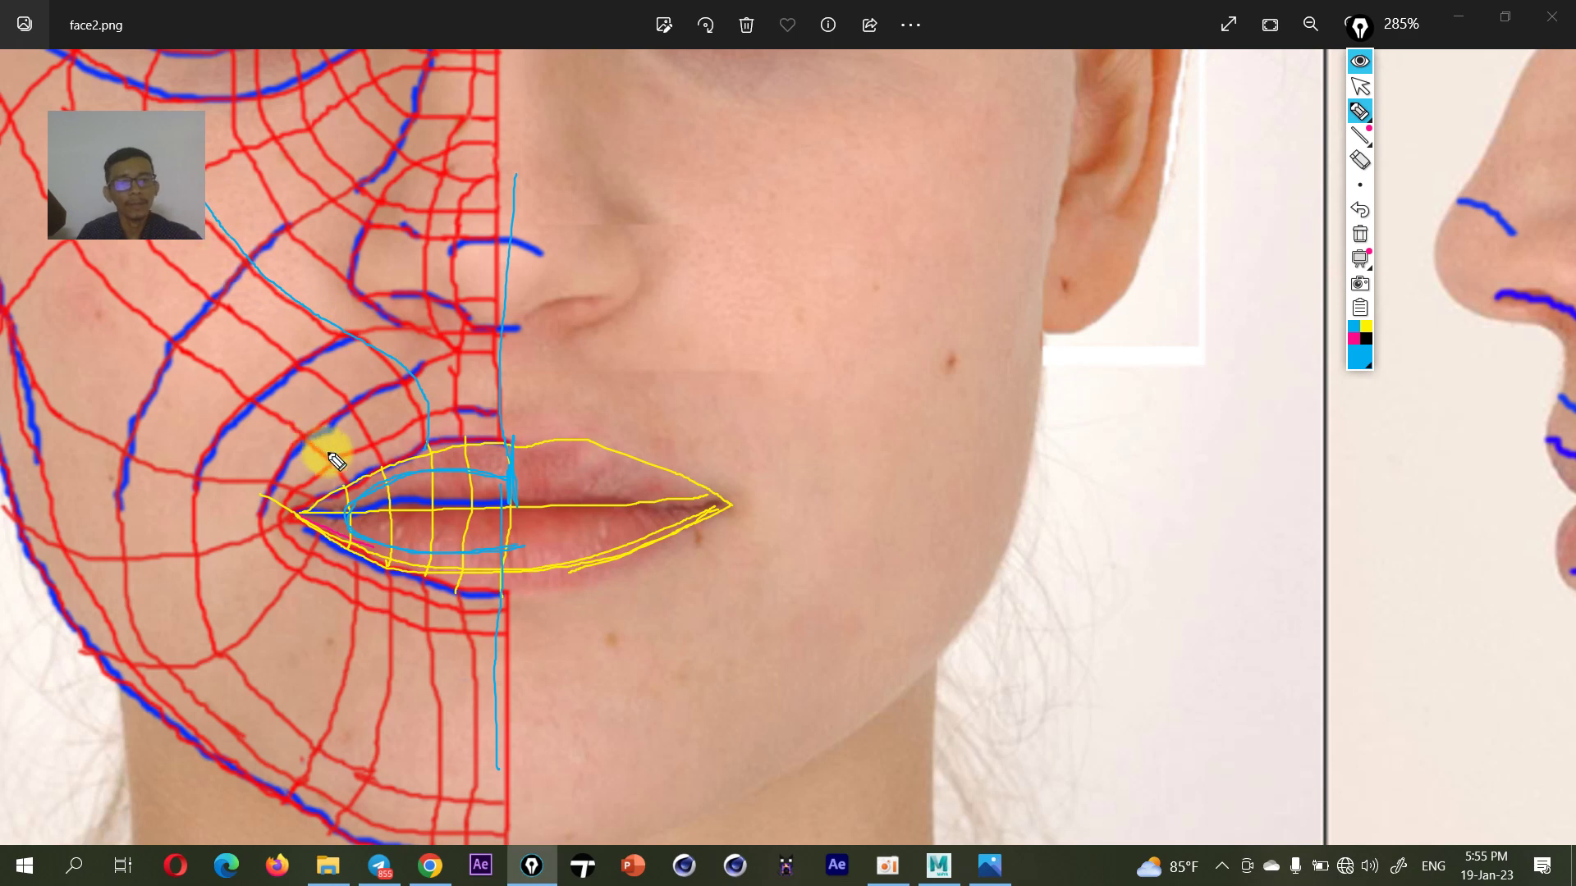
mouse_move(366, 467)
mouse_down()
mouse_move(309, 362)
mouse_move(175, 261)
mouse_up()
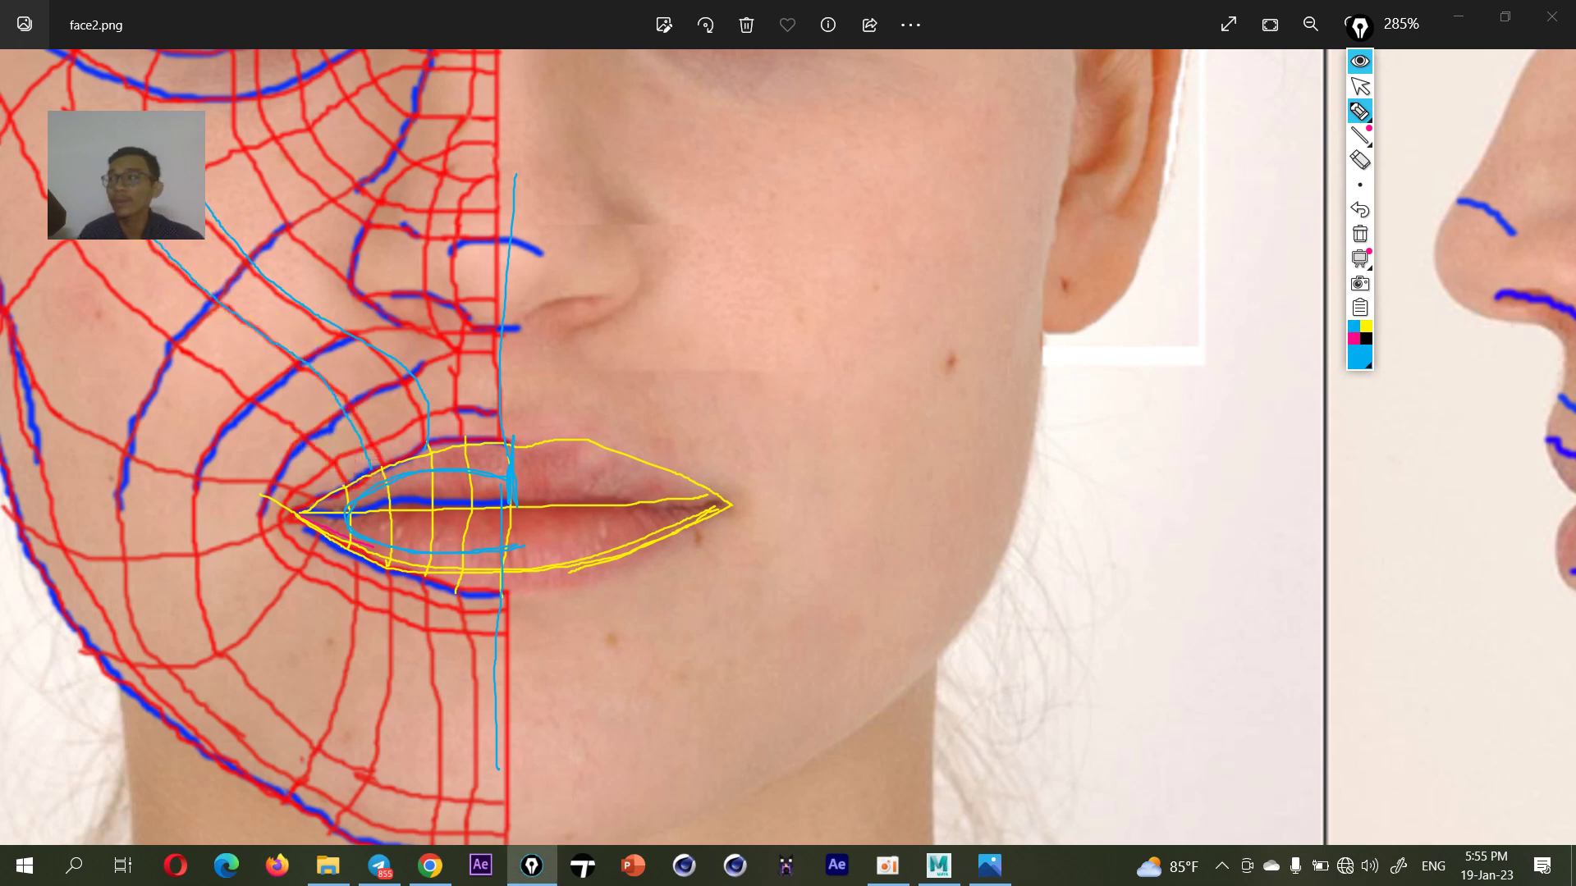
mouse_move(492, 140)
mouse_down()
mouse_move(369, 164)
mouse_move(371, 283)
mouse_move(474, 349)
mouse_up()
mouse_move(491, 139)
mouse_down()
mouse_move(451, 159)
mouse_move(454, 344)
mouse_up()
drag(489, 228, 504, 364)
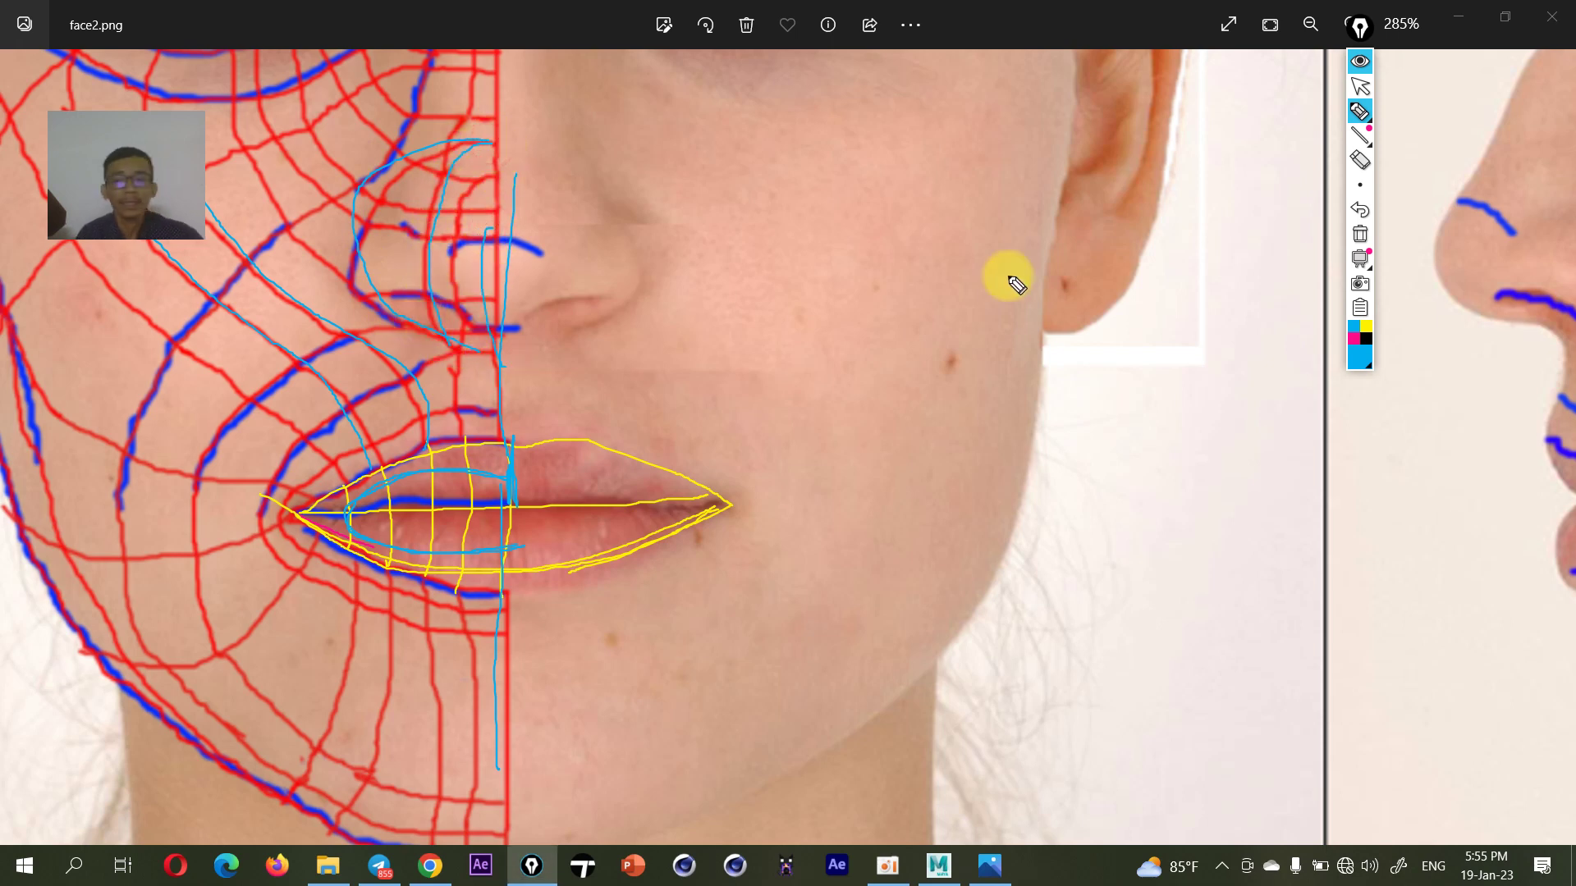
click(1360, 237)
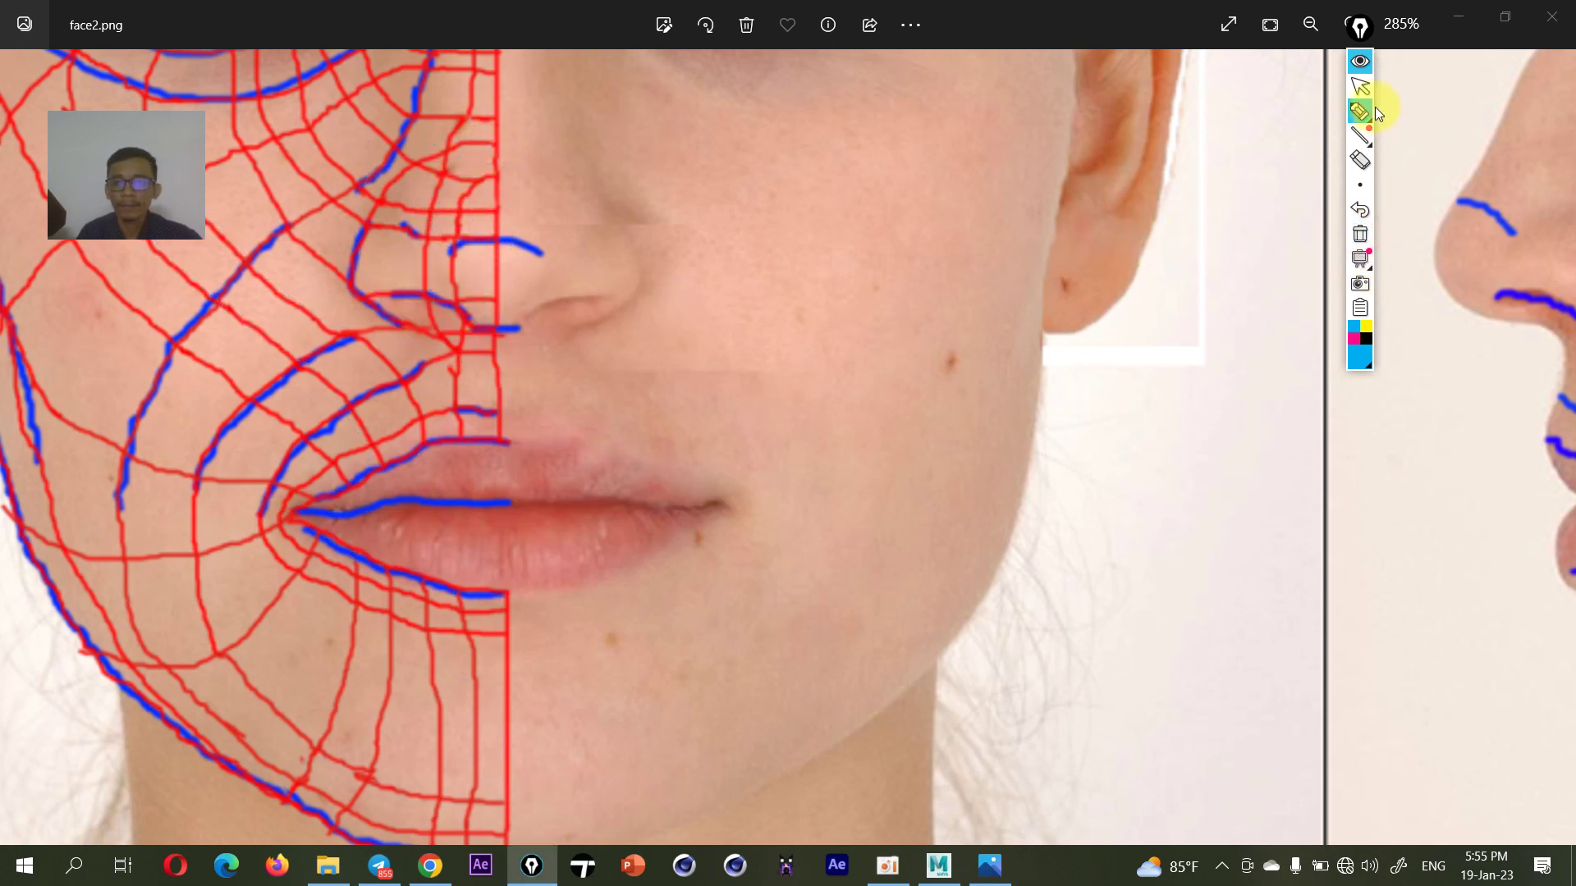
- Pan the view to the eyes and set up the pen thickness
click(1360, 87)
drag(619, 215, 803, 471)
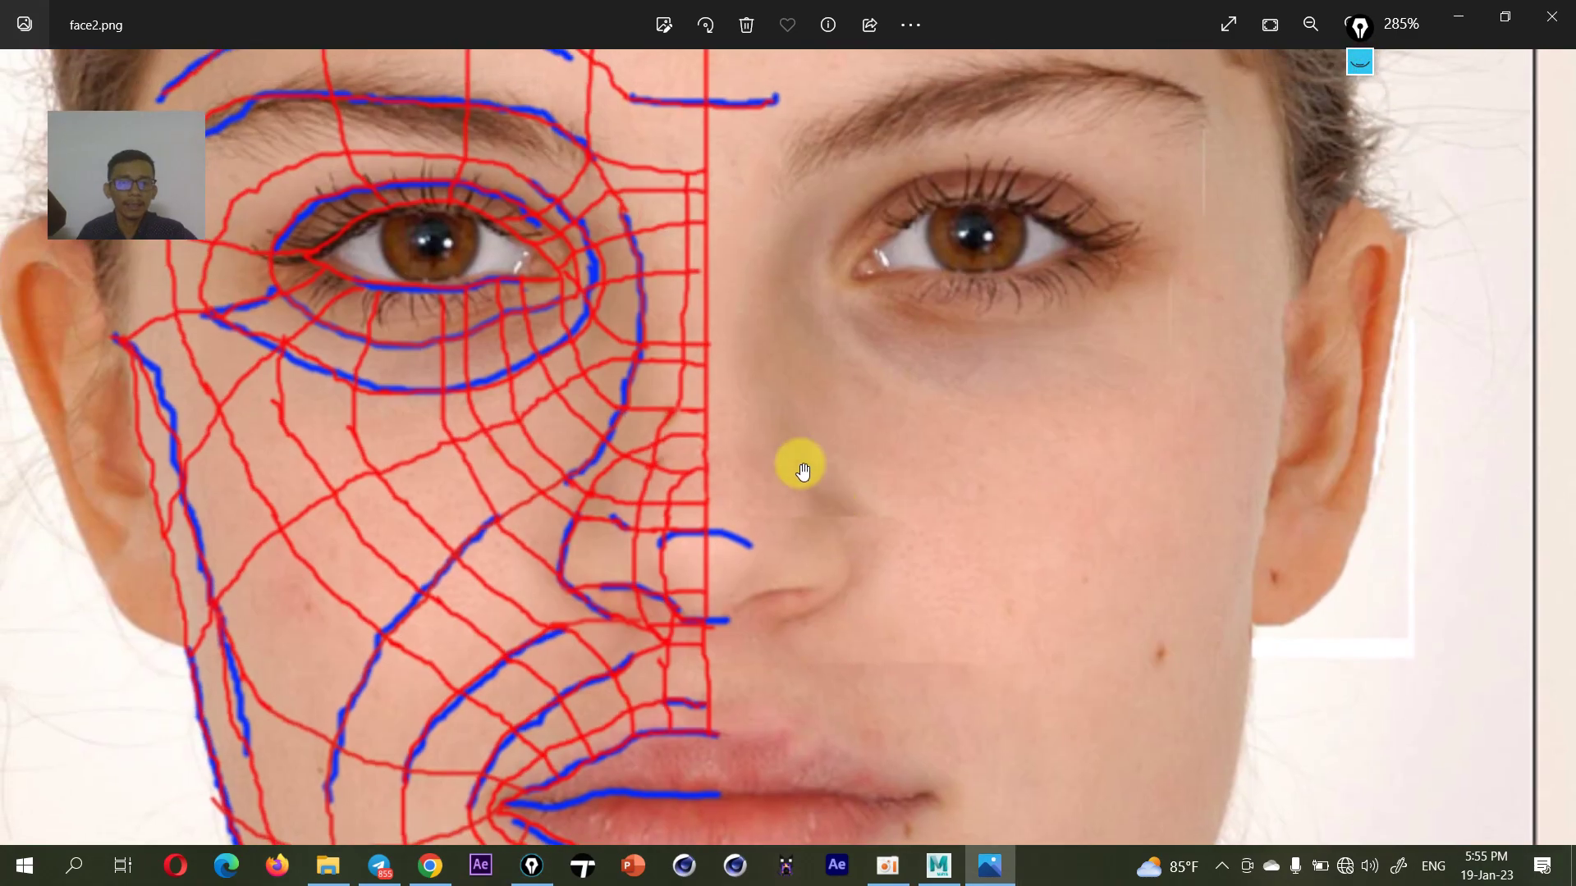
drag(647, 306, 704, 400)
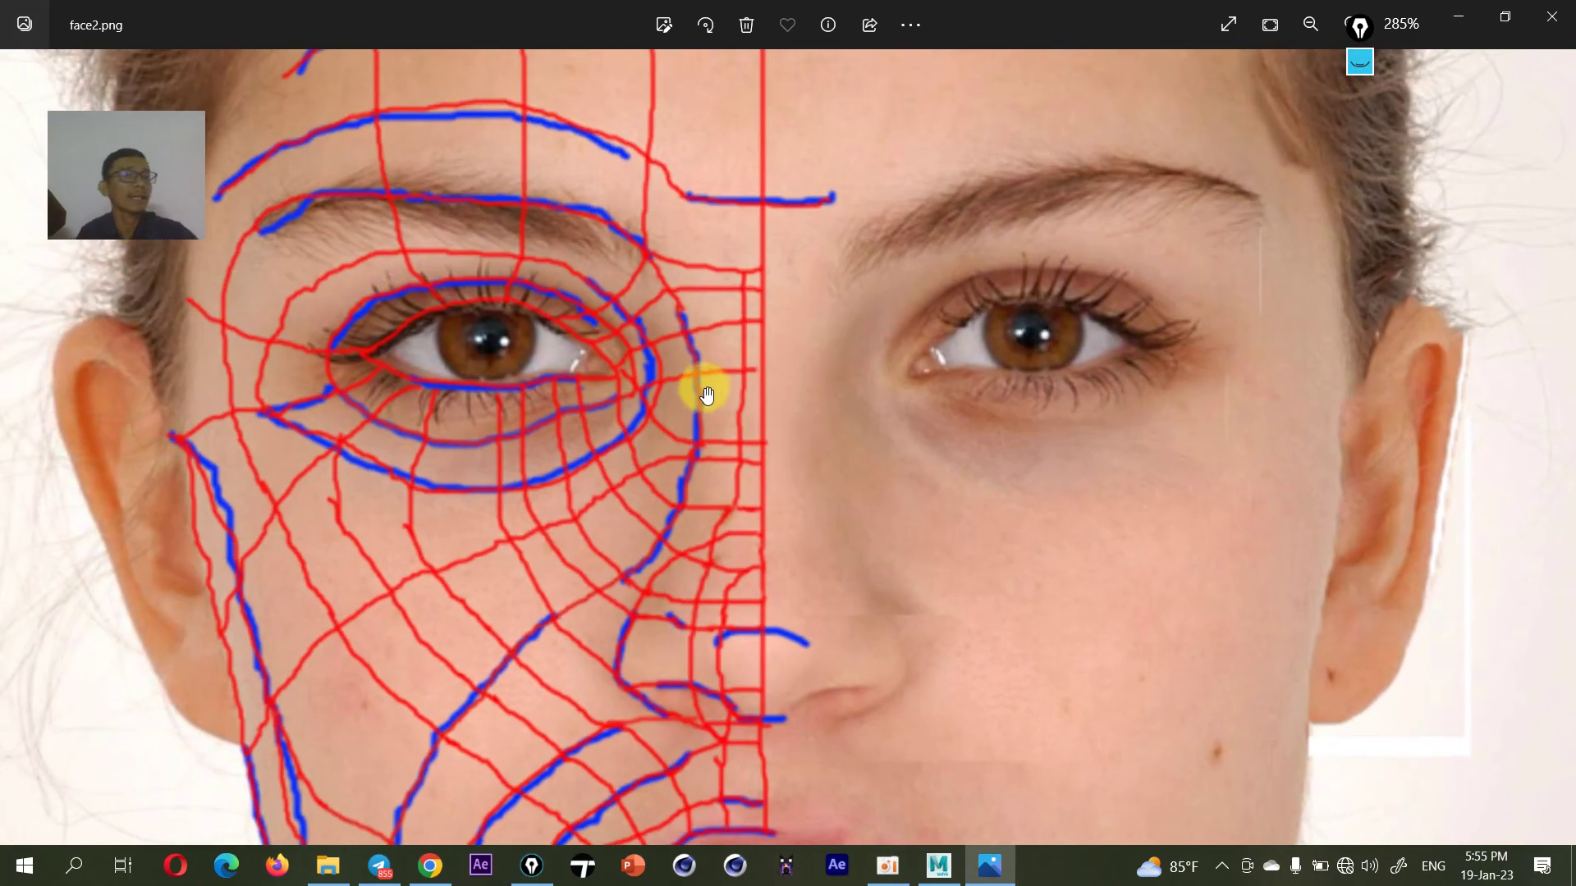
click(1360, 62)
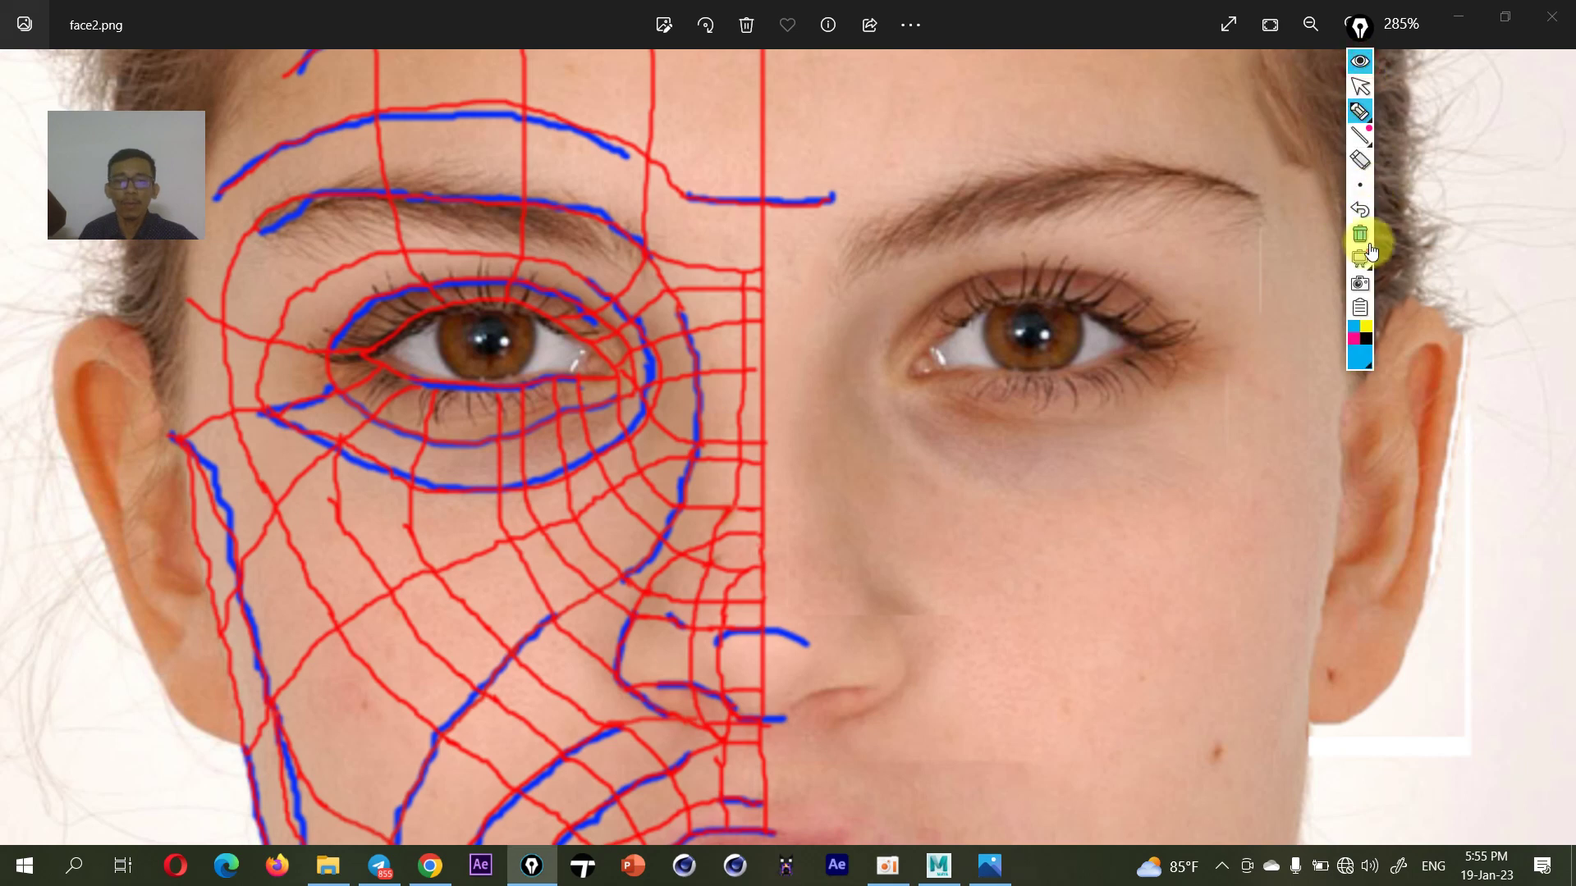
click(1360, 185)
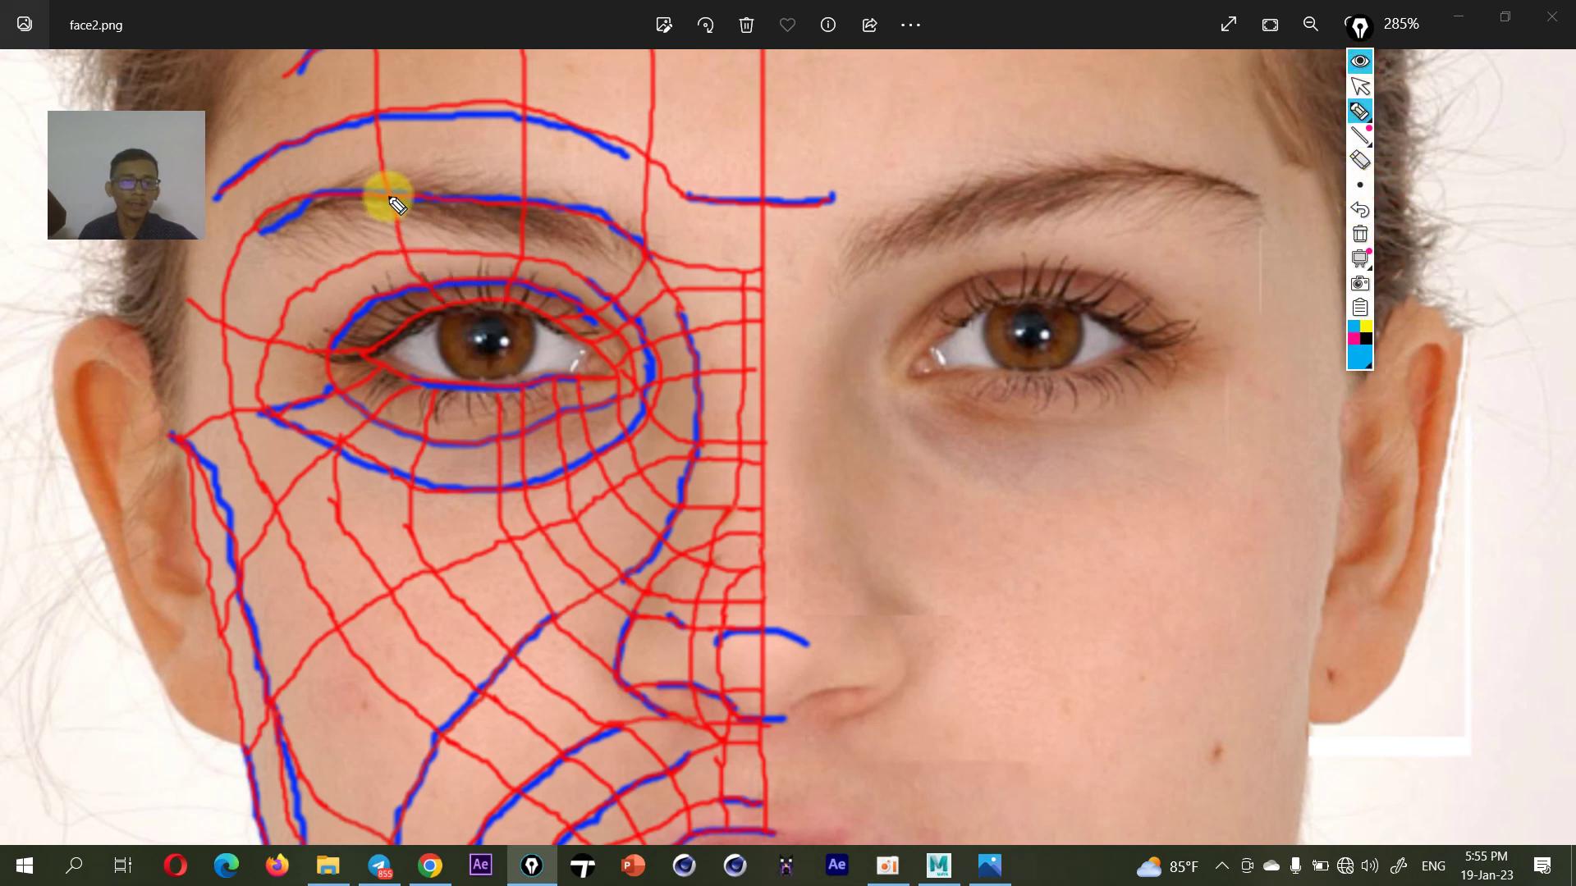
- Draw a loop around the left eye and an ellipse with lid lines around the right eye
mouse_move(405, 250)
mouse_down()
mouse_move(533, 478)
mouse_move(429, 256)
mouse_up()
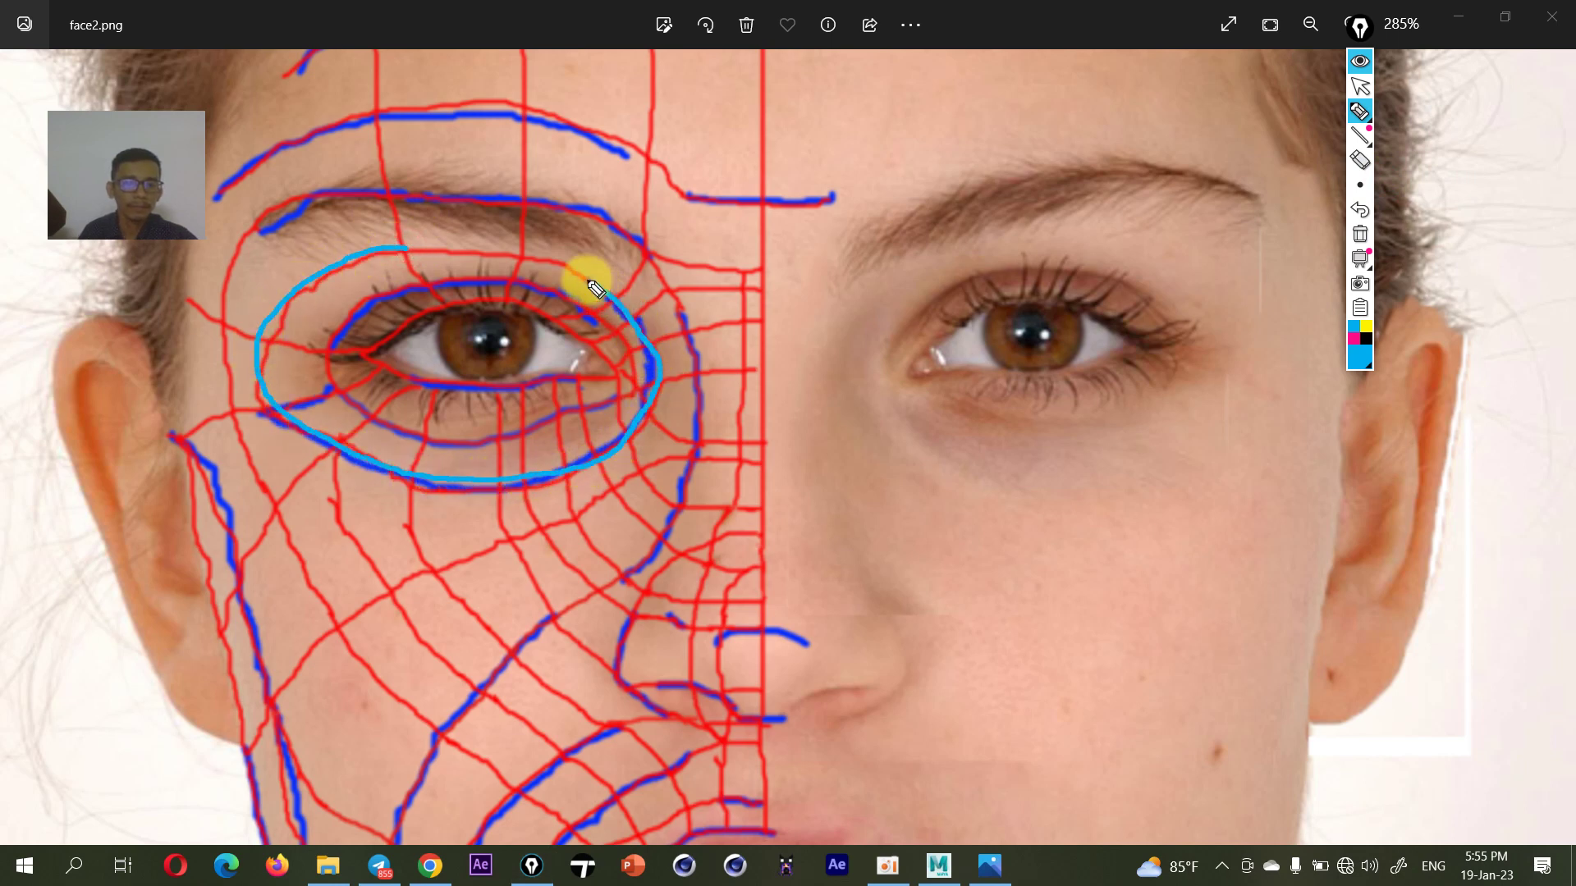
mouse_move(1175, 233)
mouse_down()
mouse_move(860, 333)
mouse_move(1258, 291)
mouse_move(1117, 223)
mouse_up()
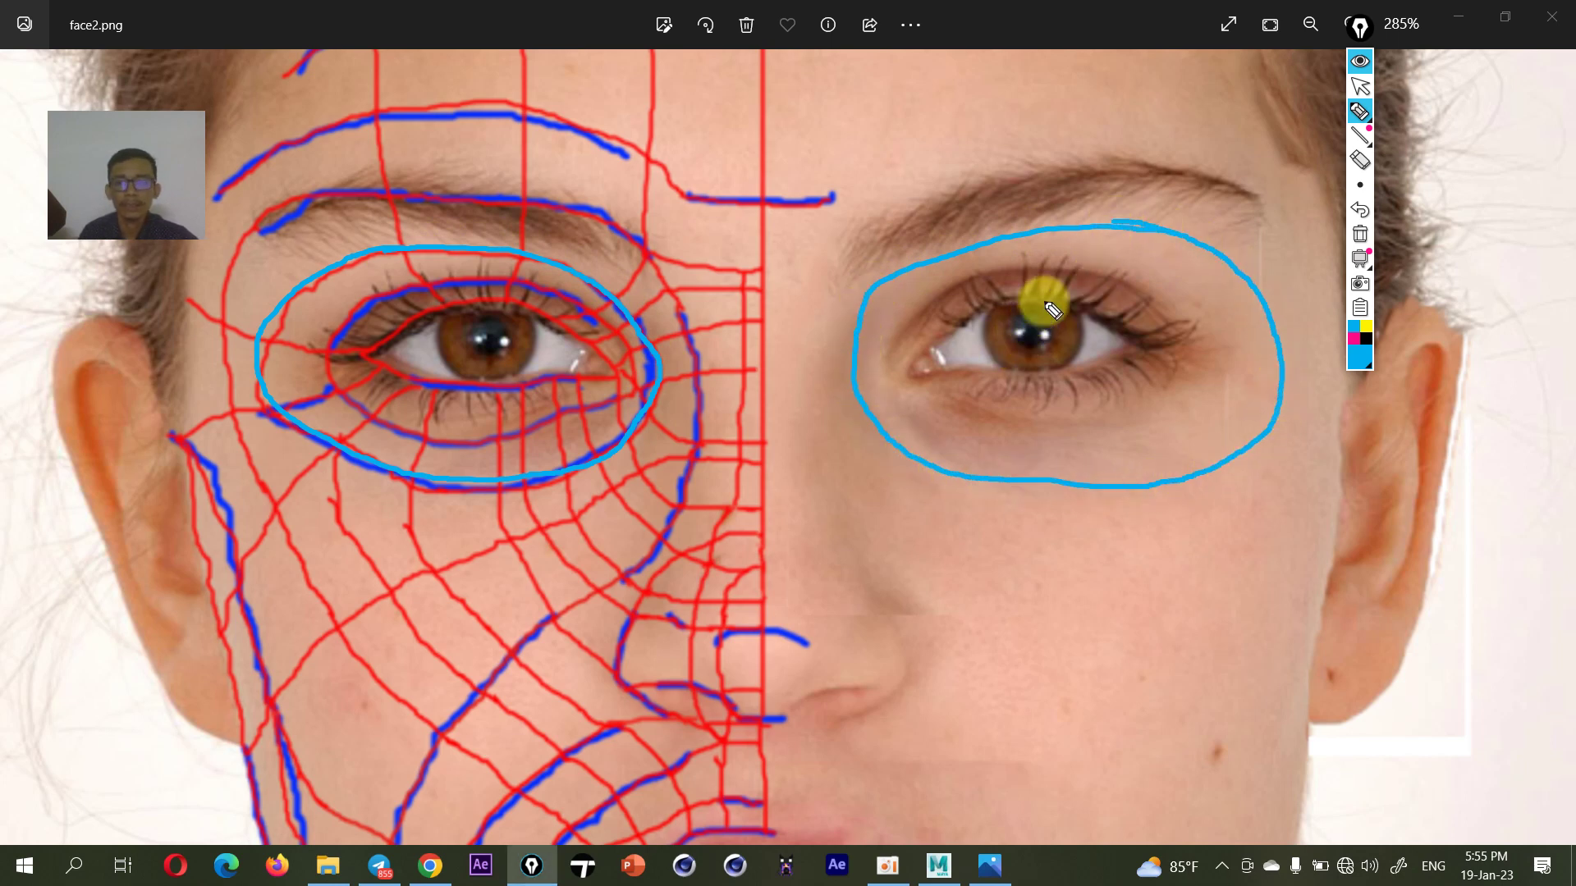
mouse_move(1045, 294)
mouse_down()
mouse_move(956, 321)
mouse_move(925, 370)
mouse_move(1108, 377)
mouse_move(1080, 309)
mouse_move(1030, 314)
mouse_up()
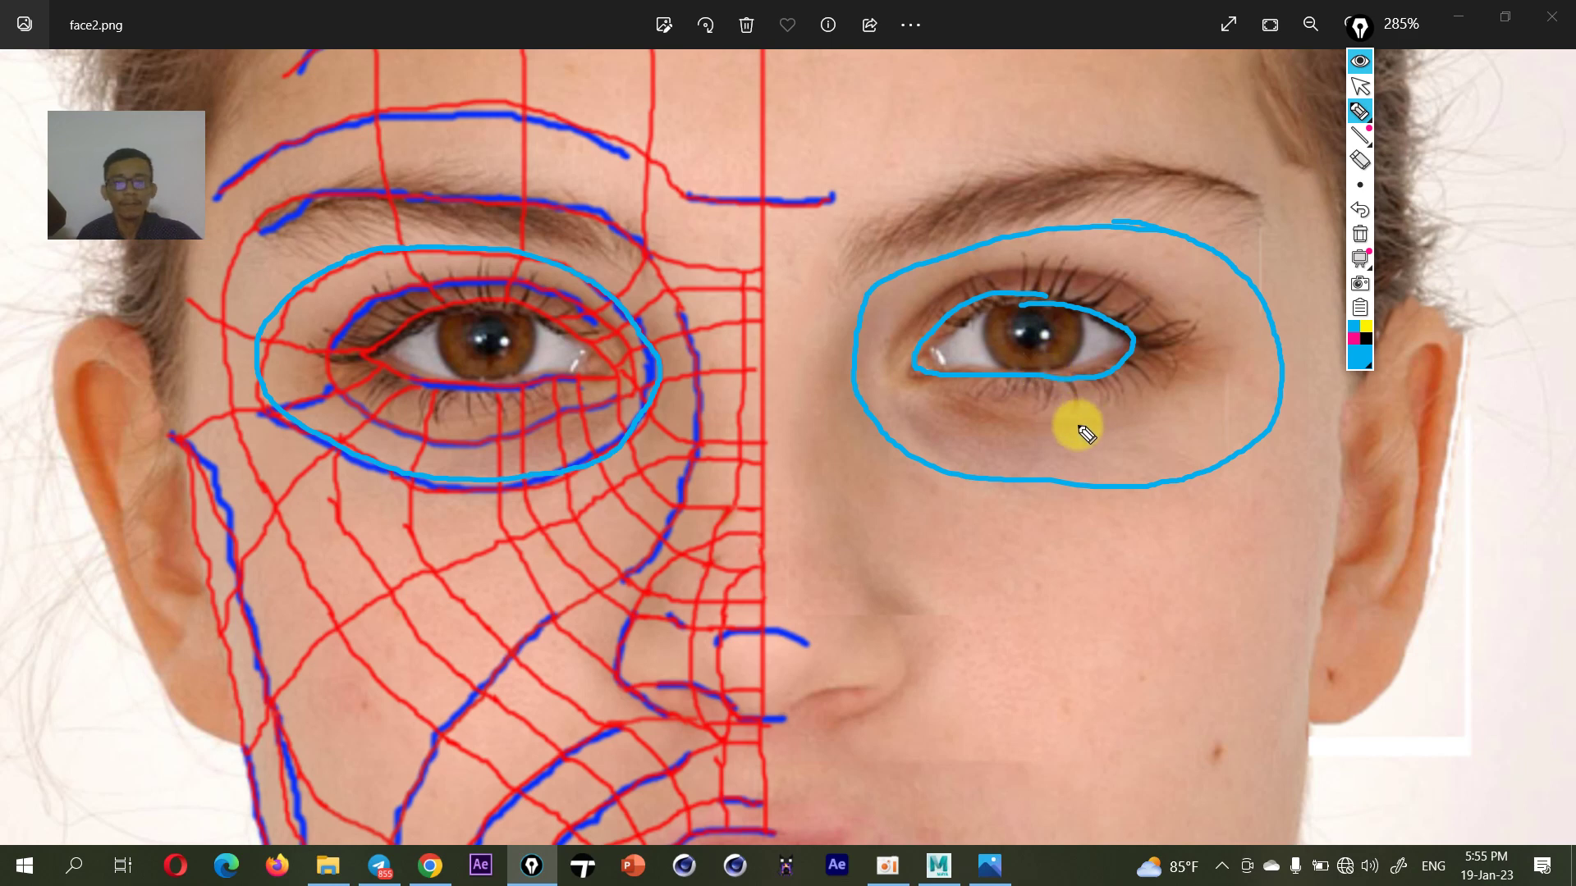
mouse_move(897, 380)
mouse_down()
mouse_move(943, 415)
mouse_move(1190, 407)
mouse_move(1248, 364)
mouse_up()
mouse_move(906, 386)
mouse_down()
mouse_move(907, 309)
mouse_move(1027, 264)
mouse_move(1119, 274)
mouse_move(1261, 366)
mouse_up()
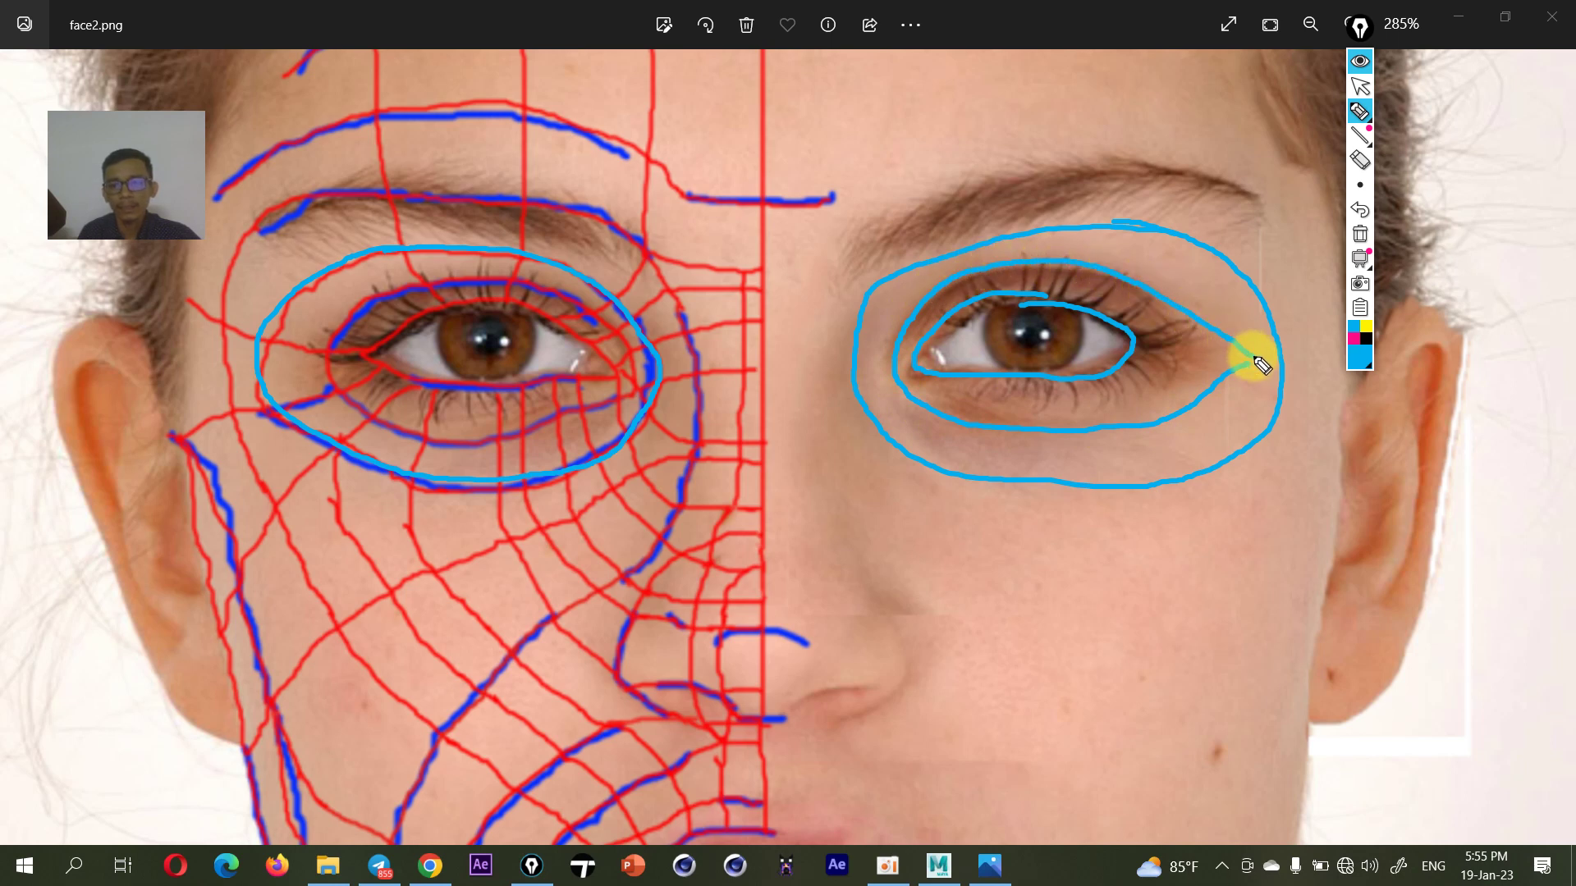
- Add radial edge-flow strokes around the right eye, below and above its lids
drag(1133, 342, 1283, 373)
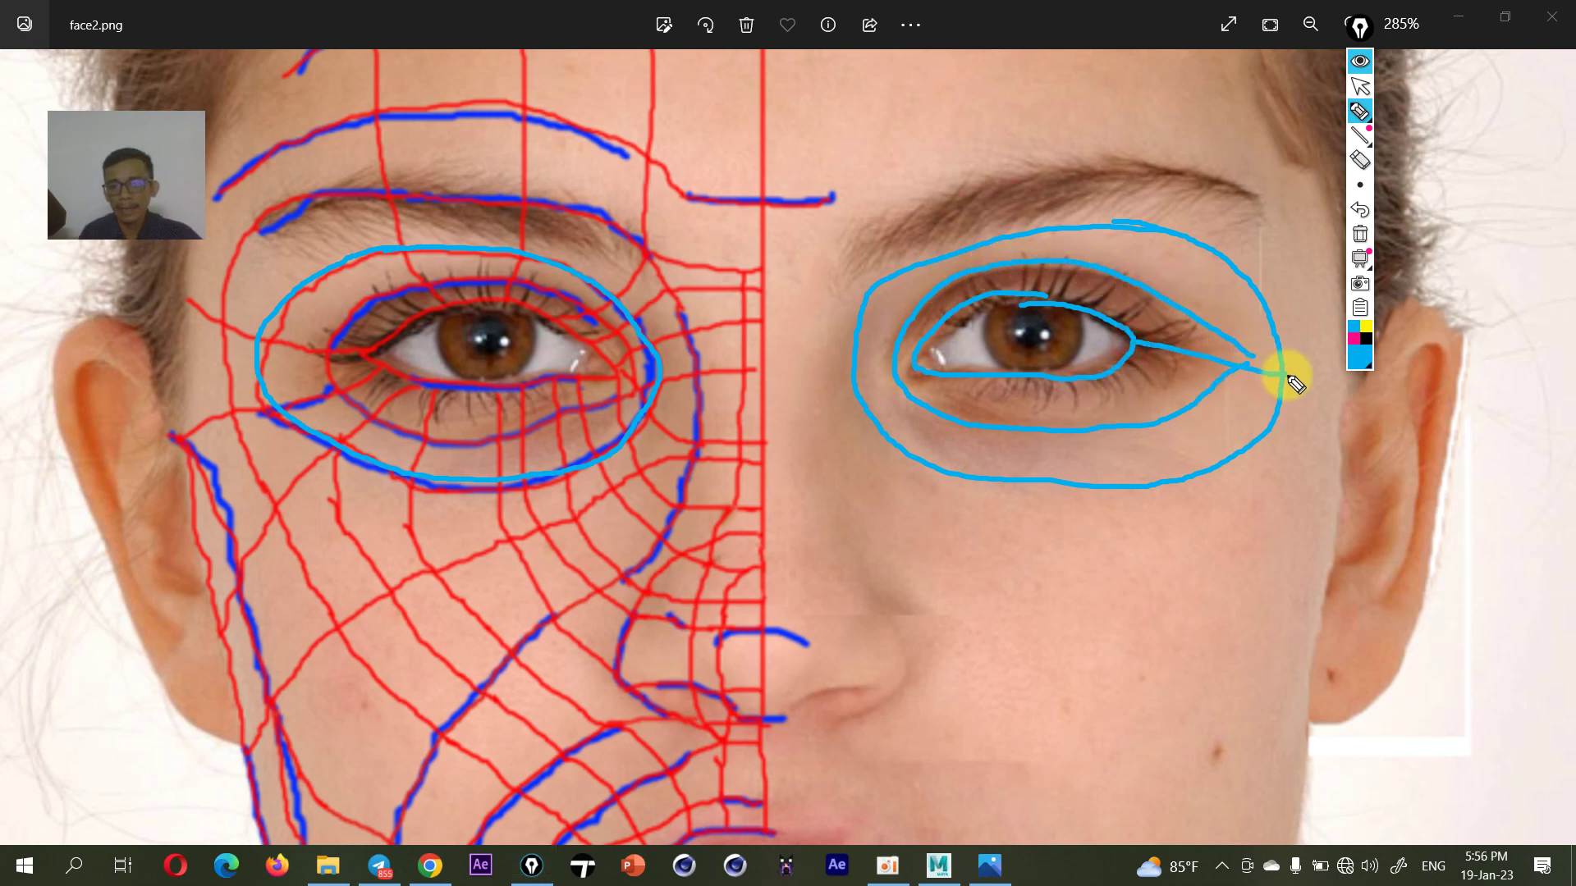
drag(1098, 379, 1214, 463)
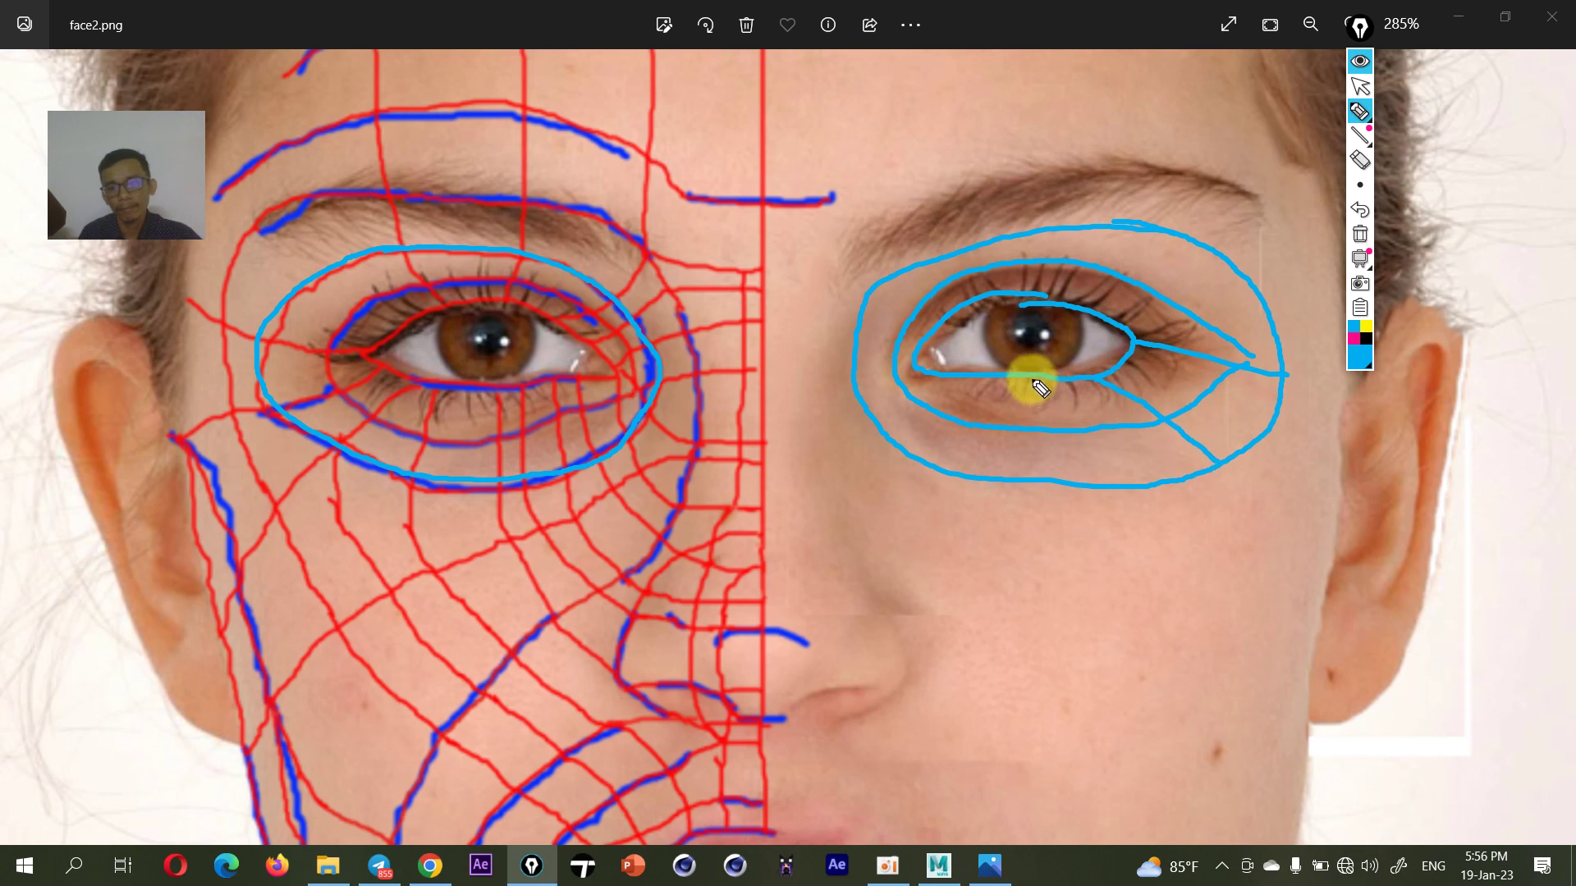
drag(1031, 377, 1106, 491)
drag(970, 377, 935, 474)
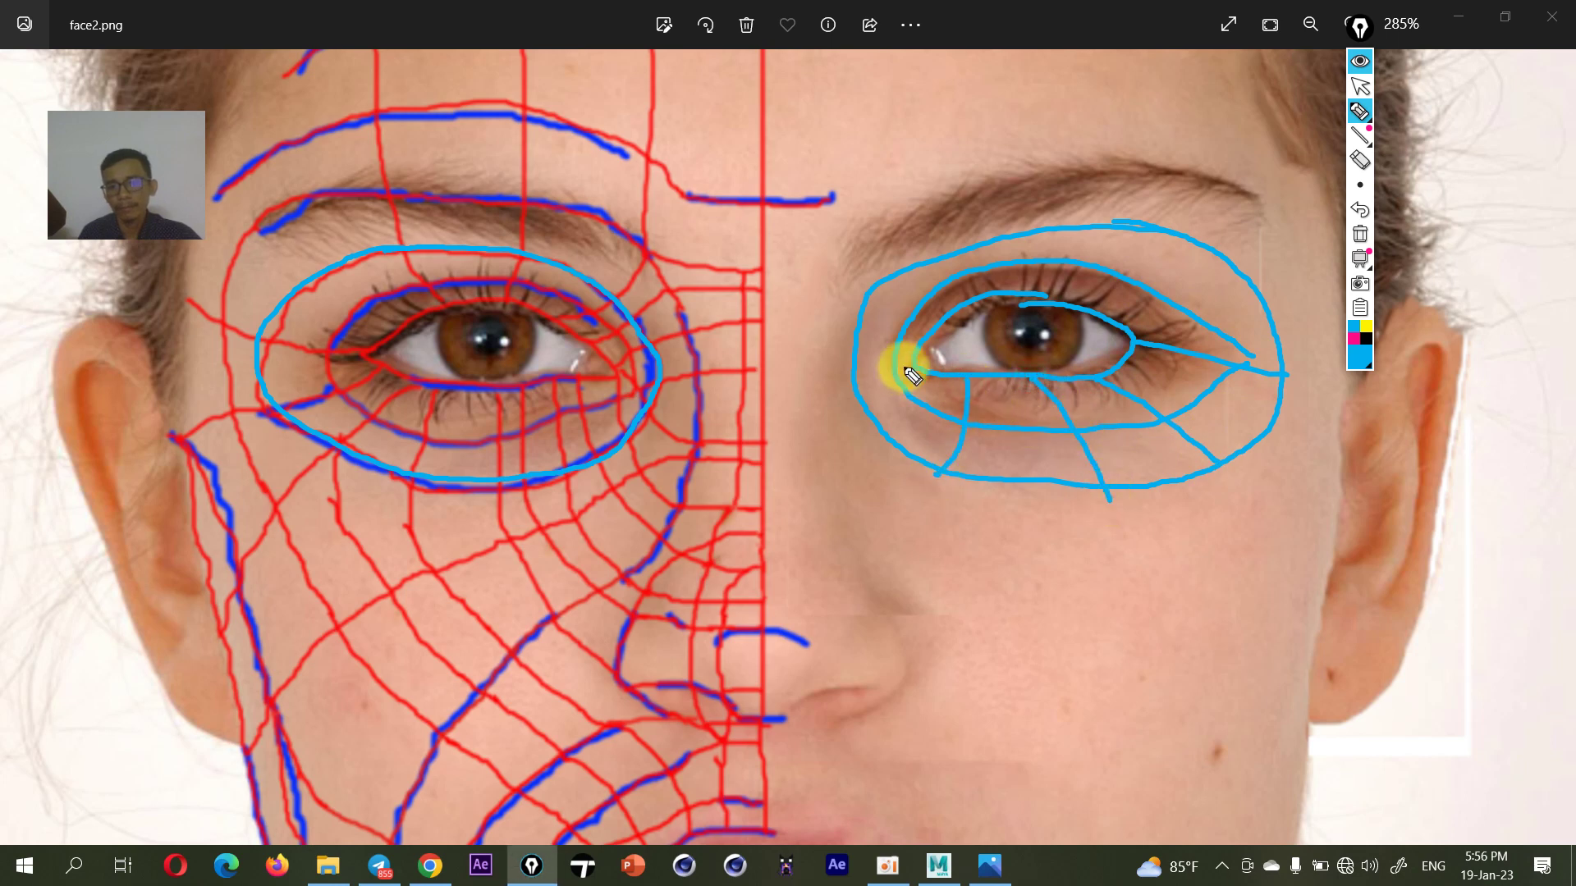
drag(910, 362, 852, 391)
drag(937, 322, 870, 283)
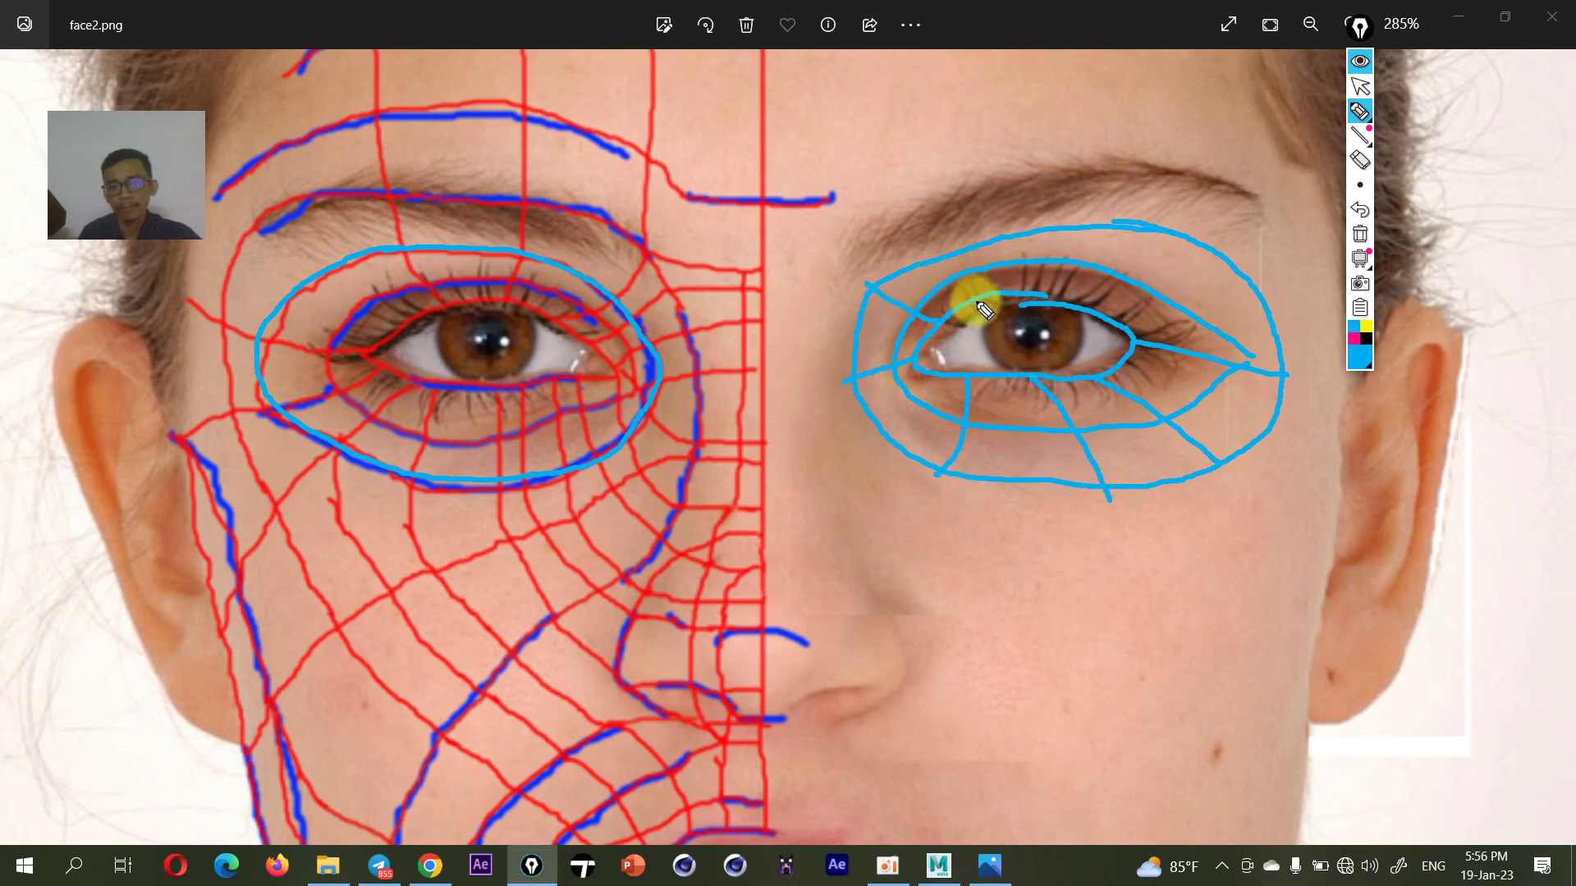
mouse_move(975, 303)
mouse_down()
mouse_move(973, 264)
mouse_move(1116, 229)
mouse_up()
drag(1105, 315, 1225, 257)
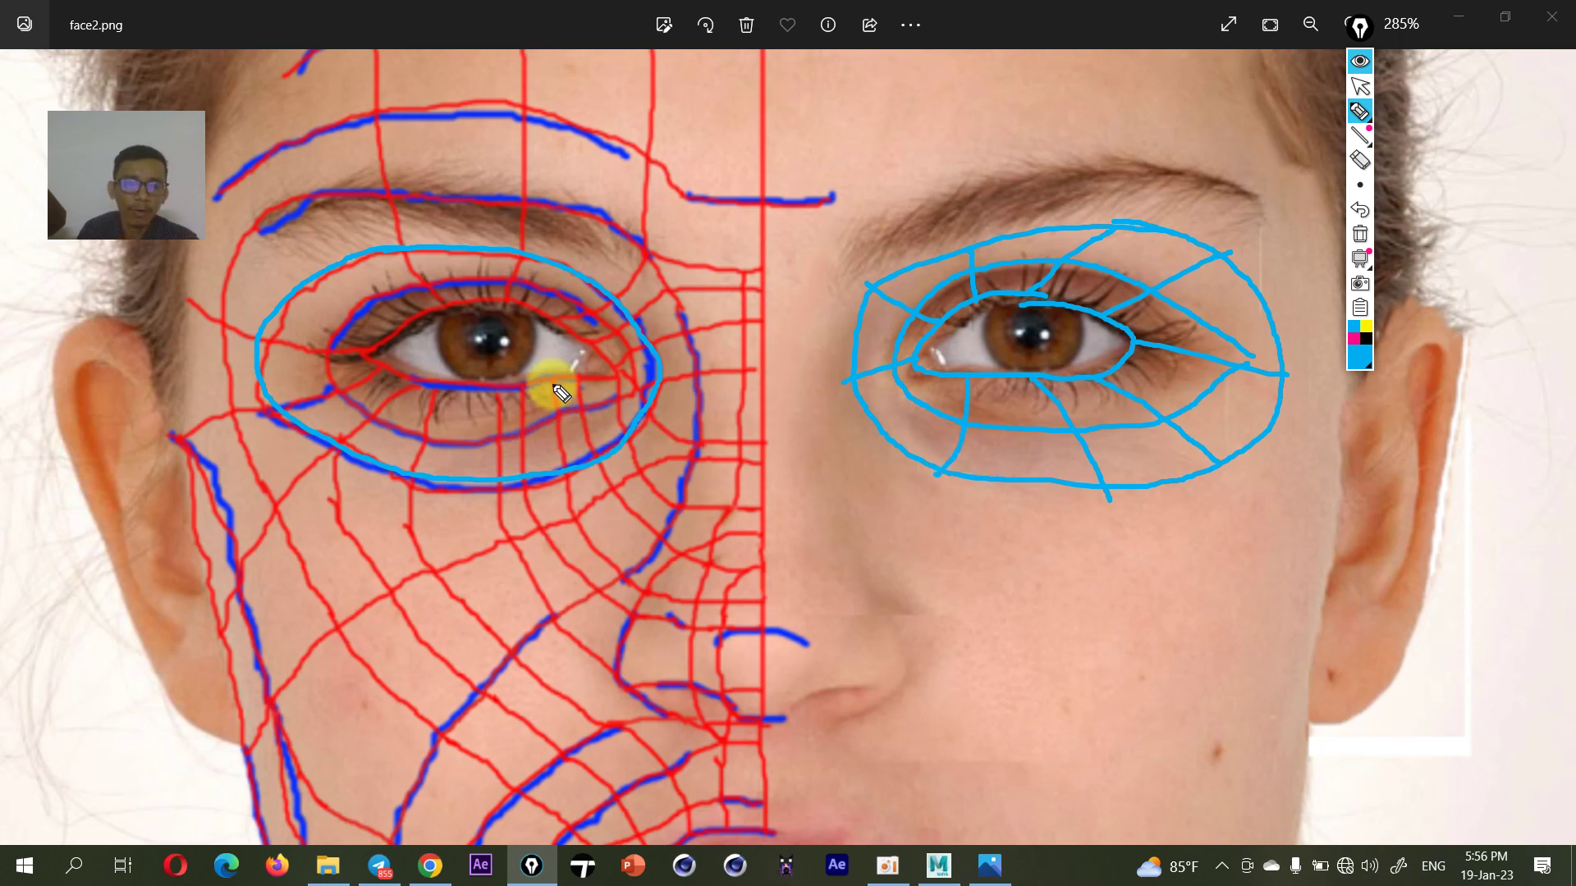
- Sketch flow lines from the left eye toward nose and cheek, then clear all eye sketches
drag(550, 376, 745, 602)
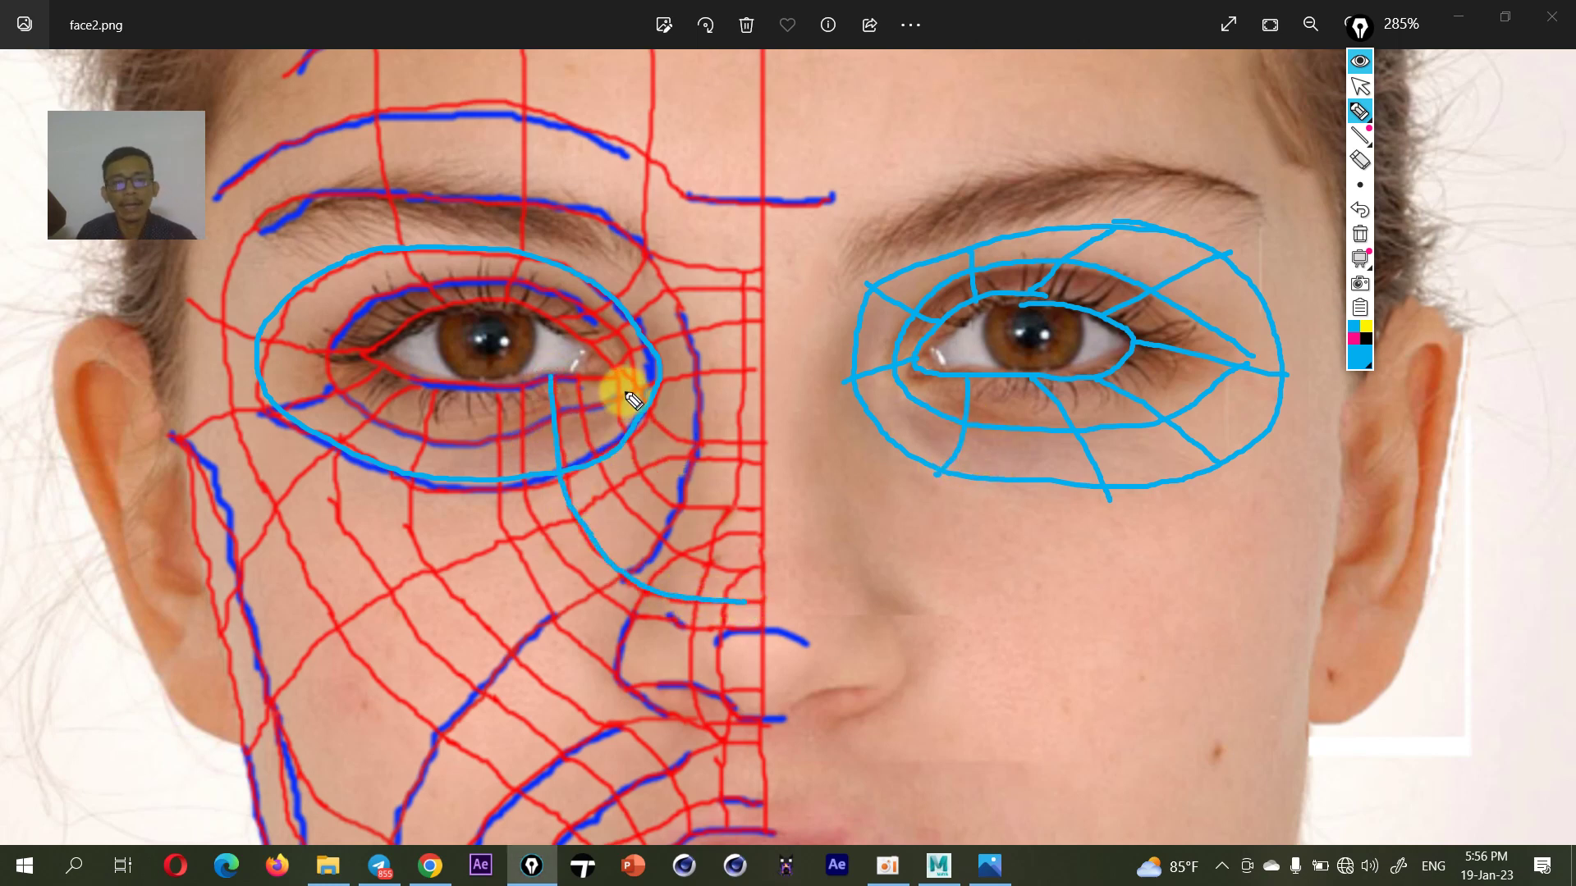
drag(626, 390, 743, 509)
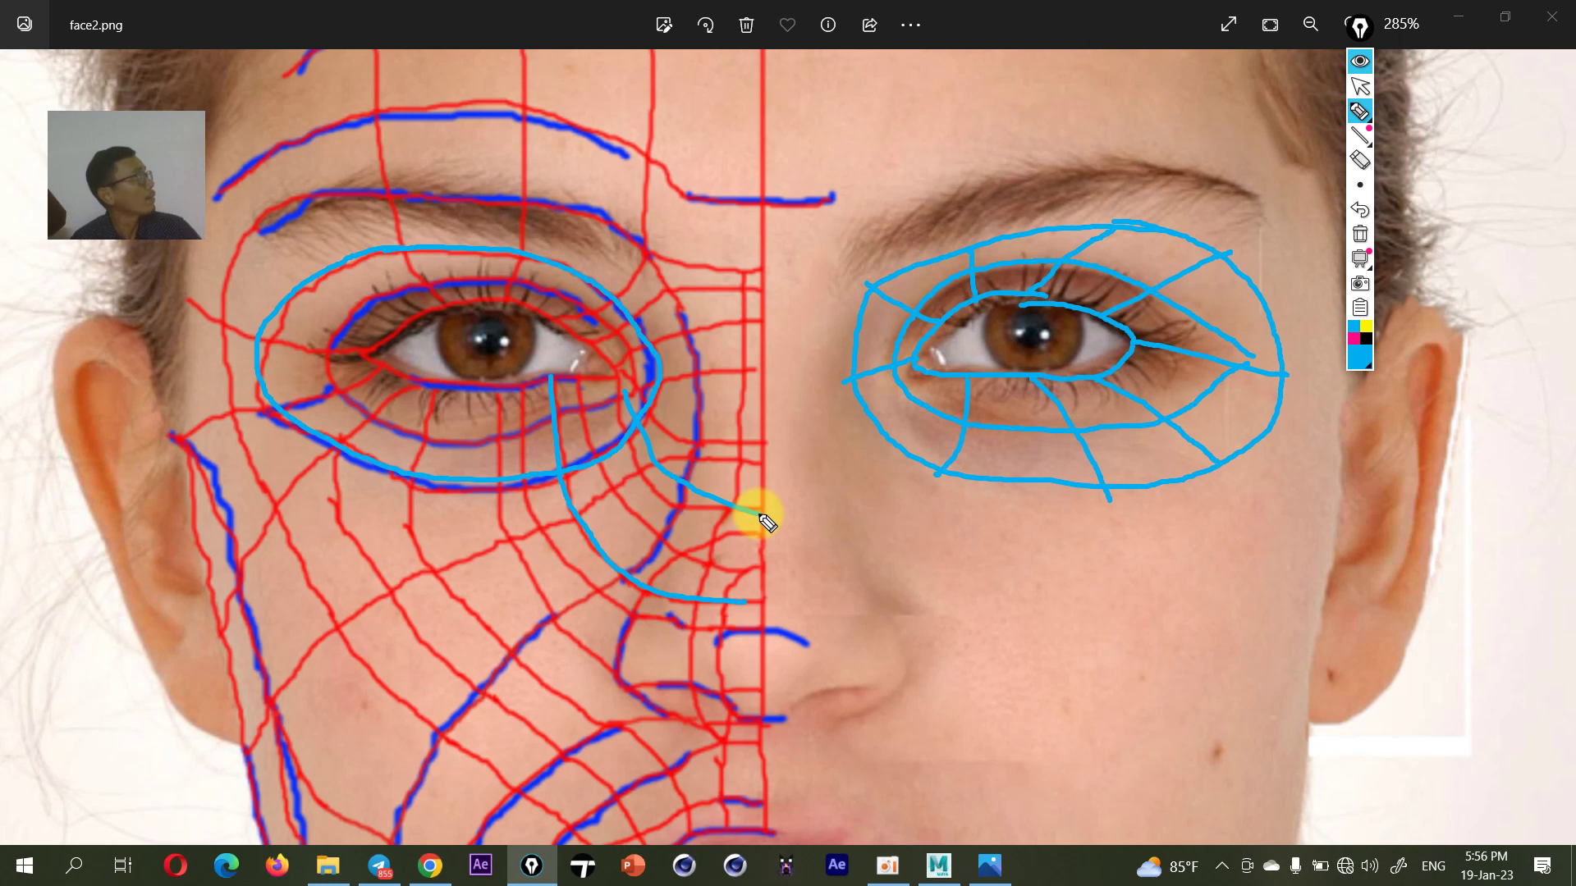
drag(447, 384, 540, 776)
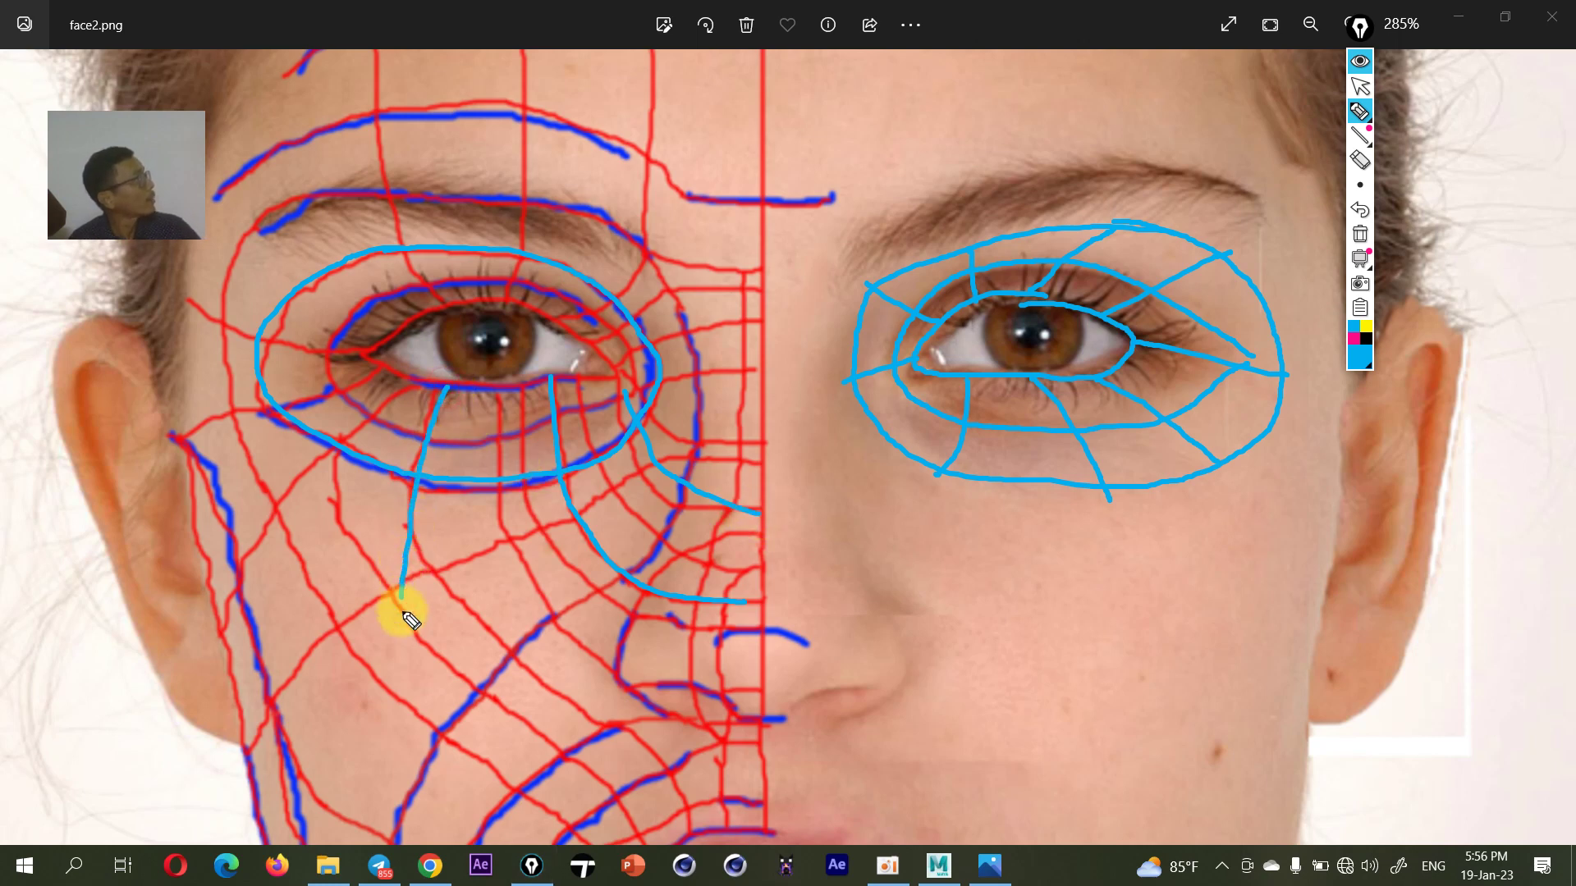
click(1358, 63)
- Close face2.png and preview the Ear, Ear 2 and 1 (3) head topology images
click(1551, 17)
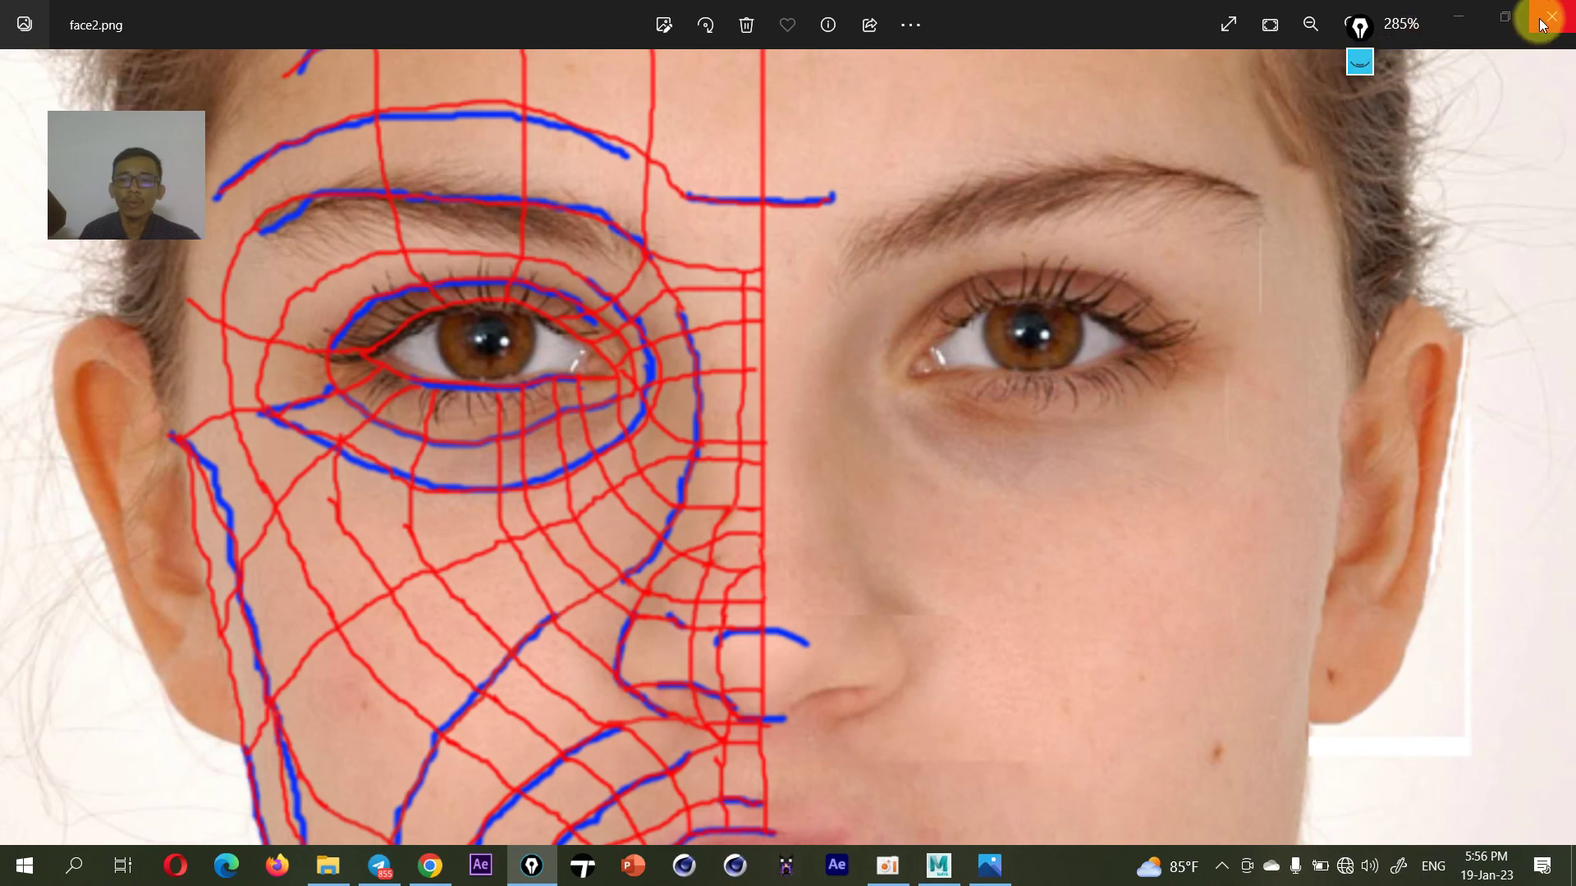
click(868, 366)
click(741, 366)
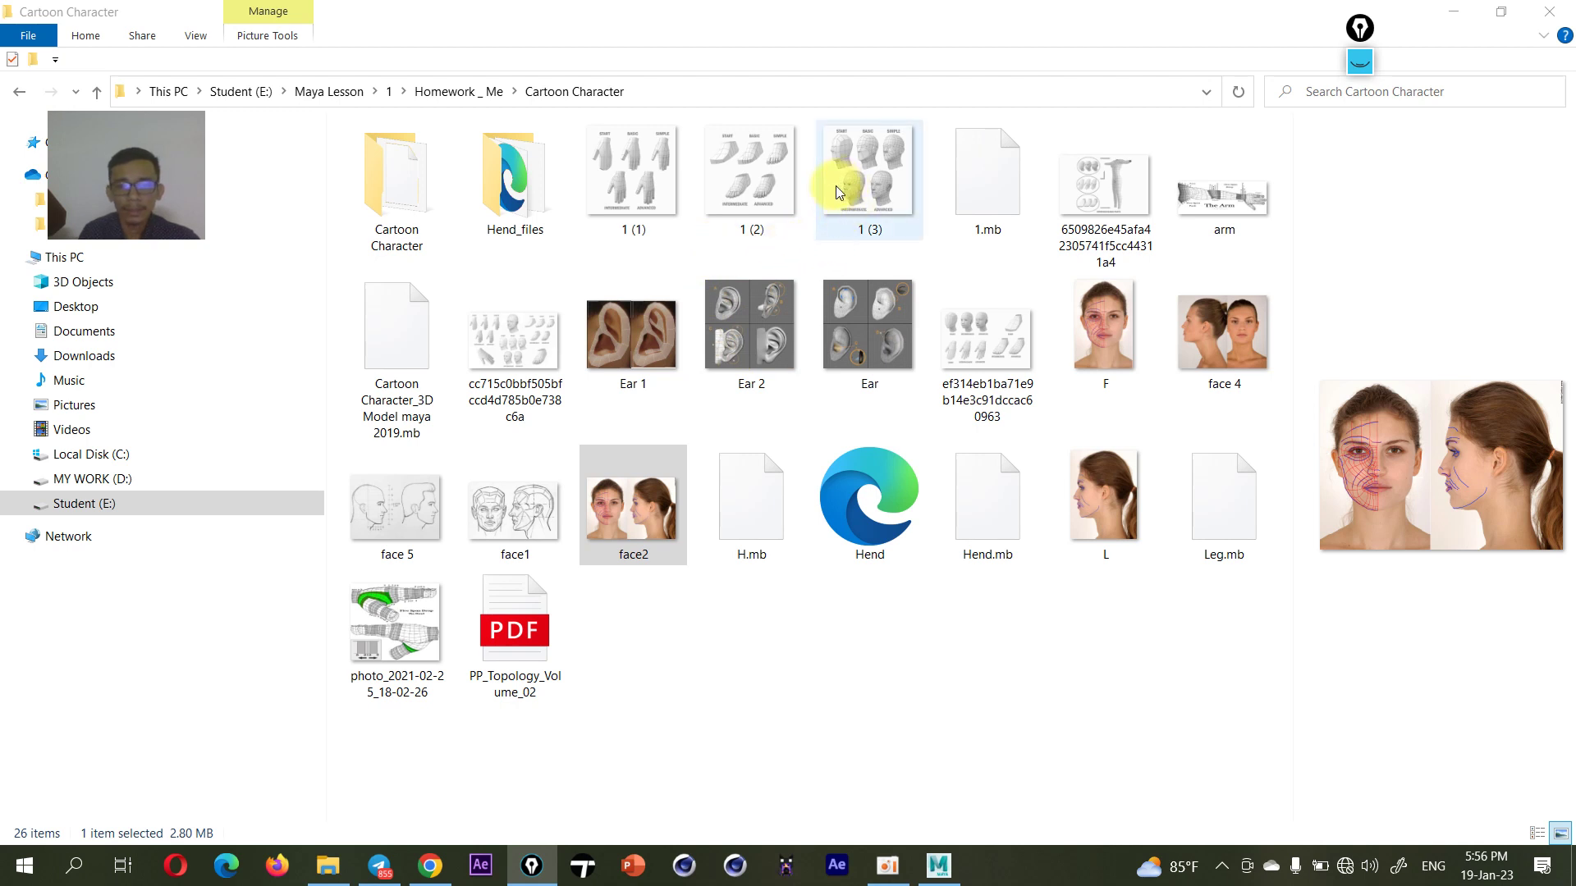
click(888, 184)
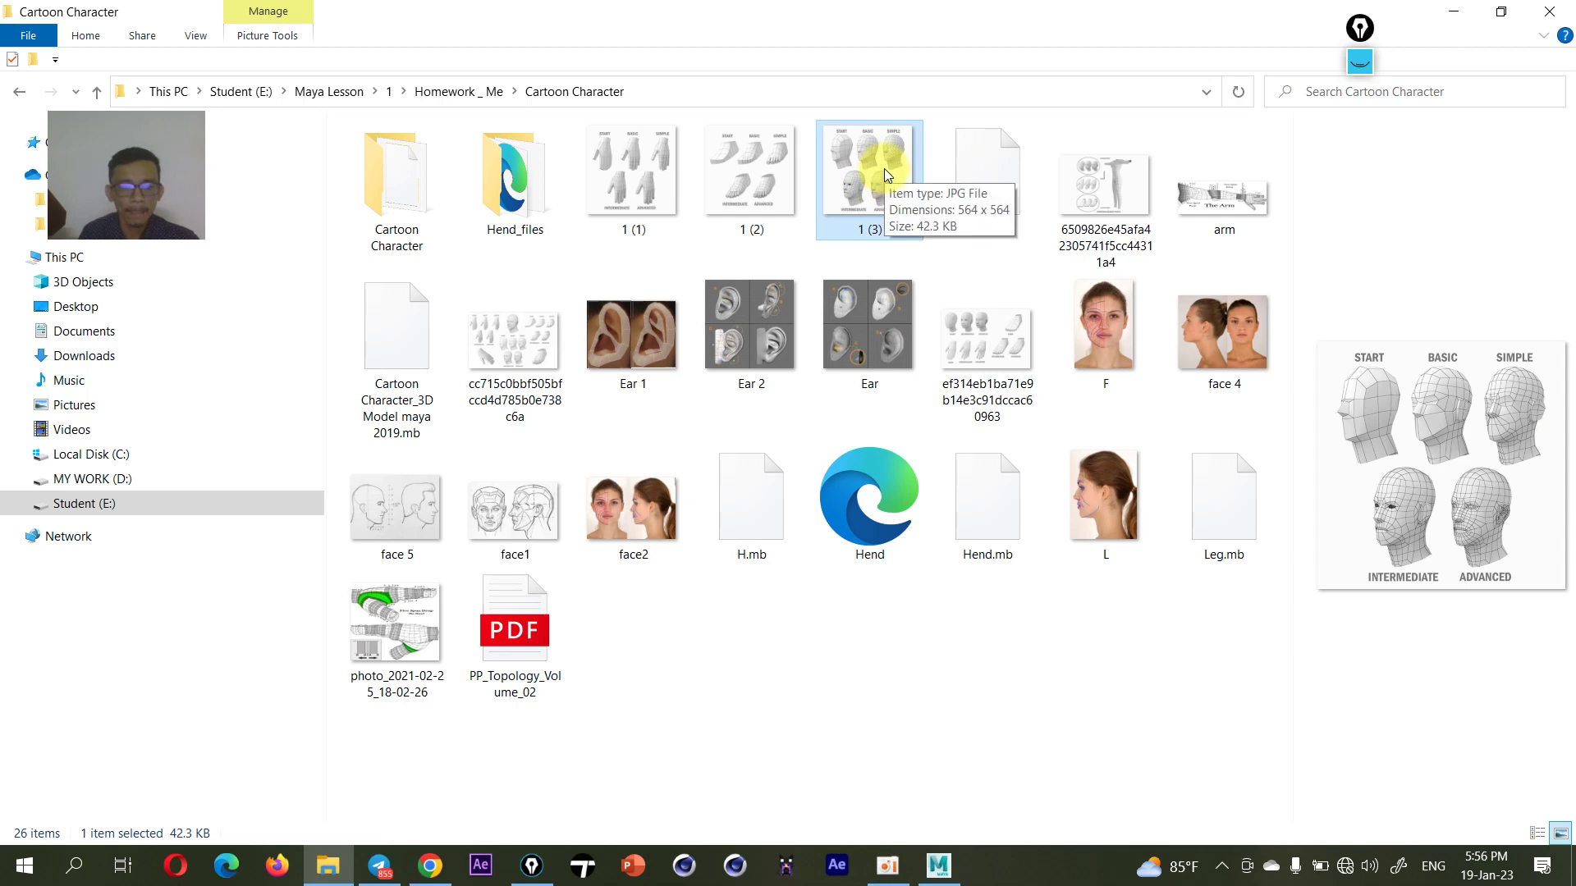
- Open 1 (3).jpg full size and erase the leftover blue ink strokes
double_click(884, 169)
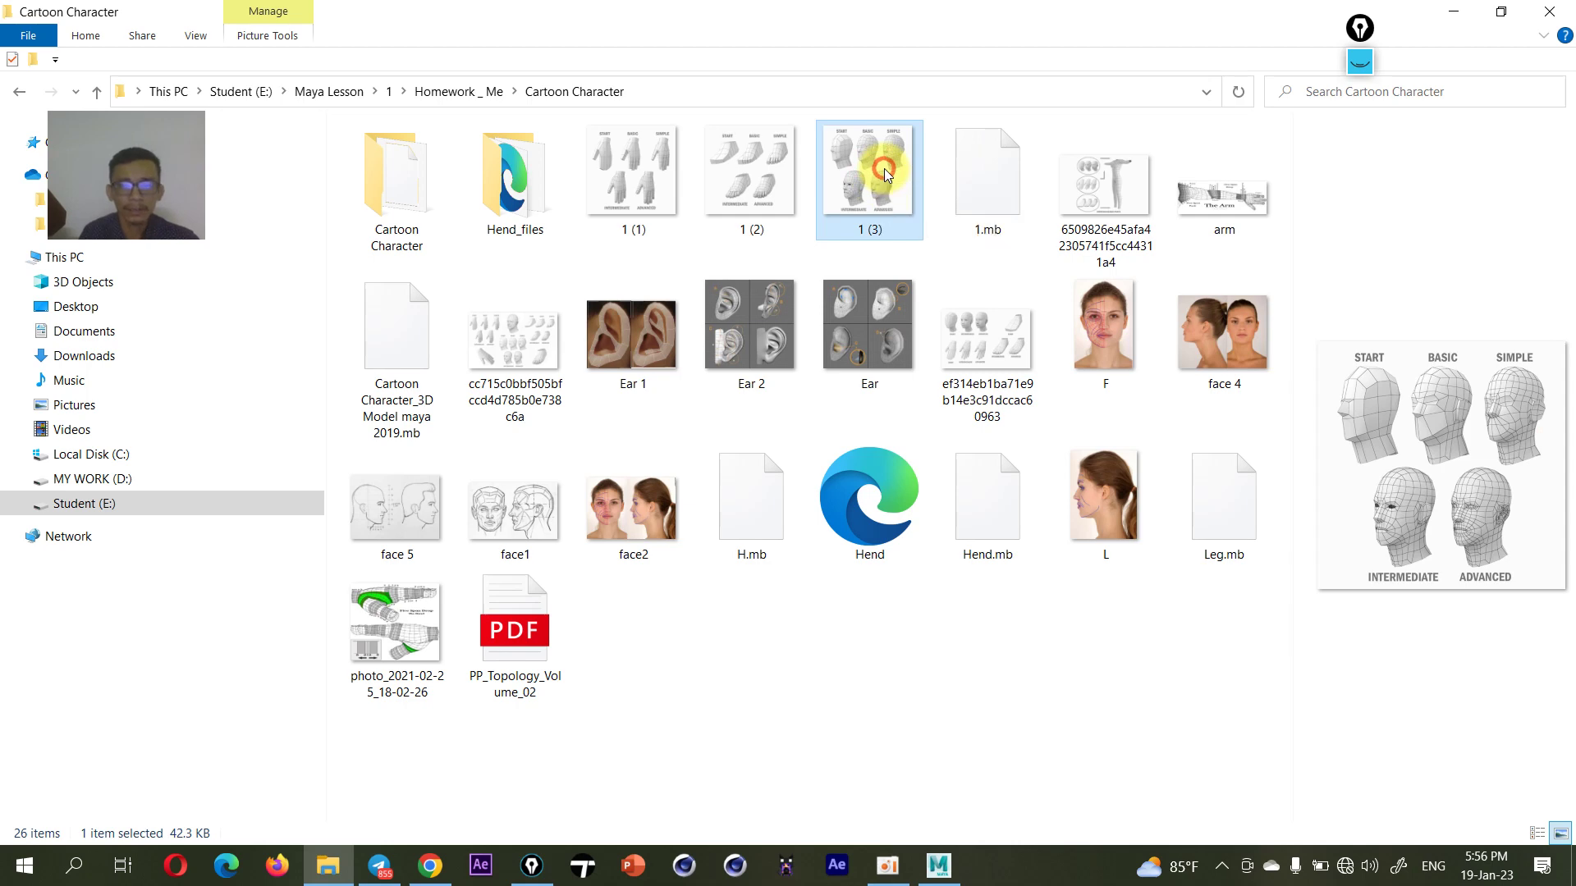
mouse_move(834, 330)
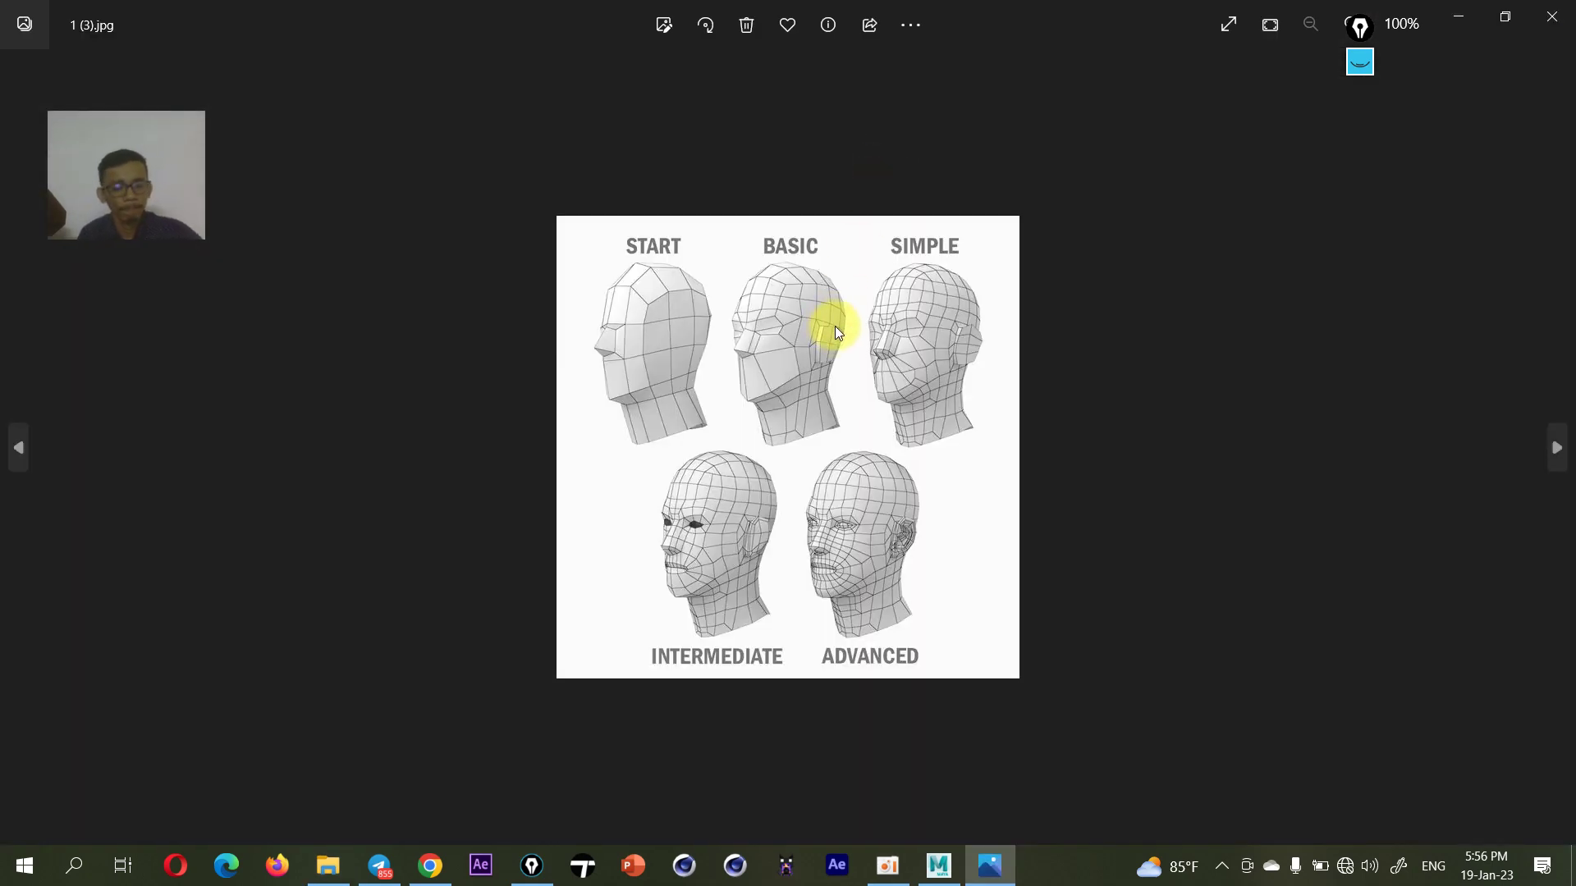
scroll(837, 331, up, 1)
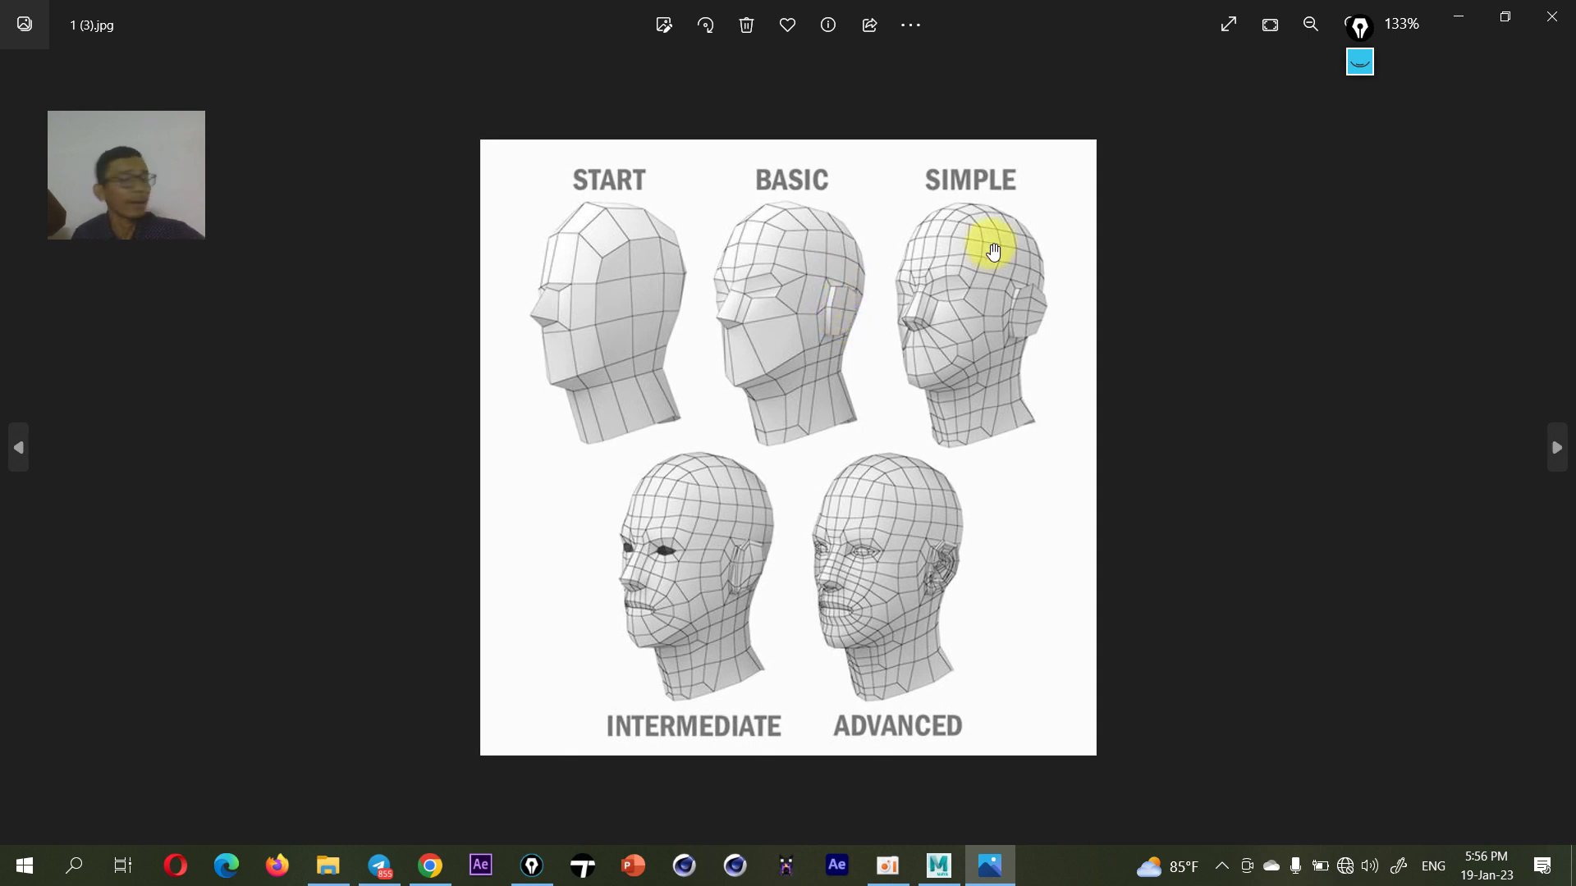
click(1360, 61)
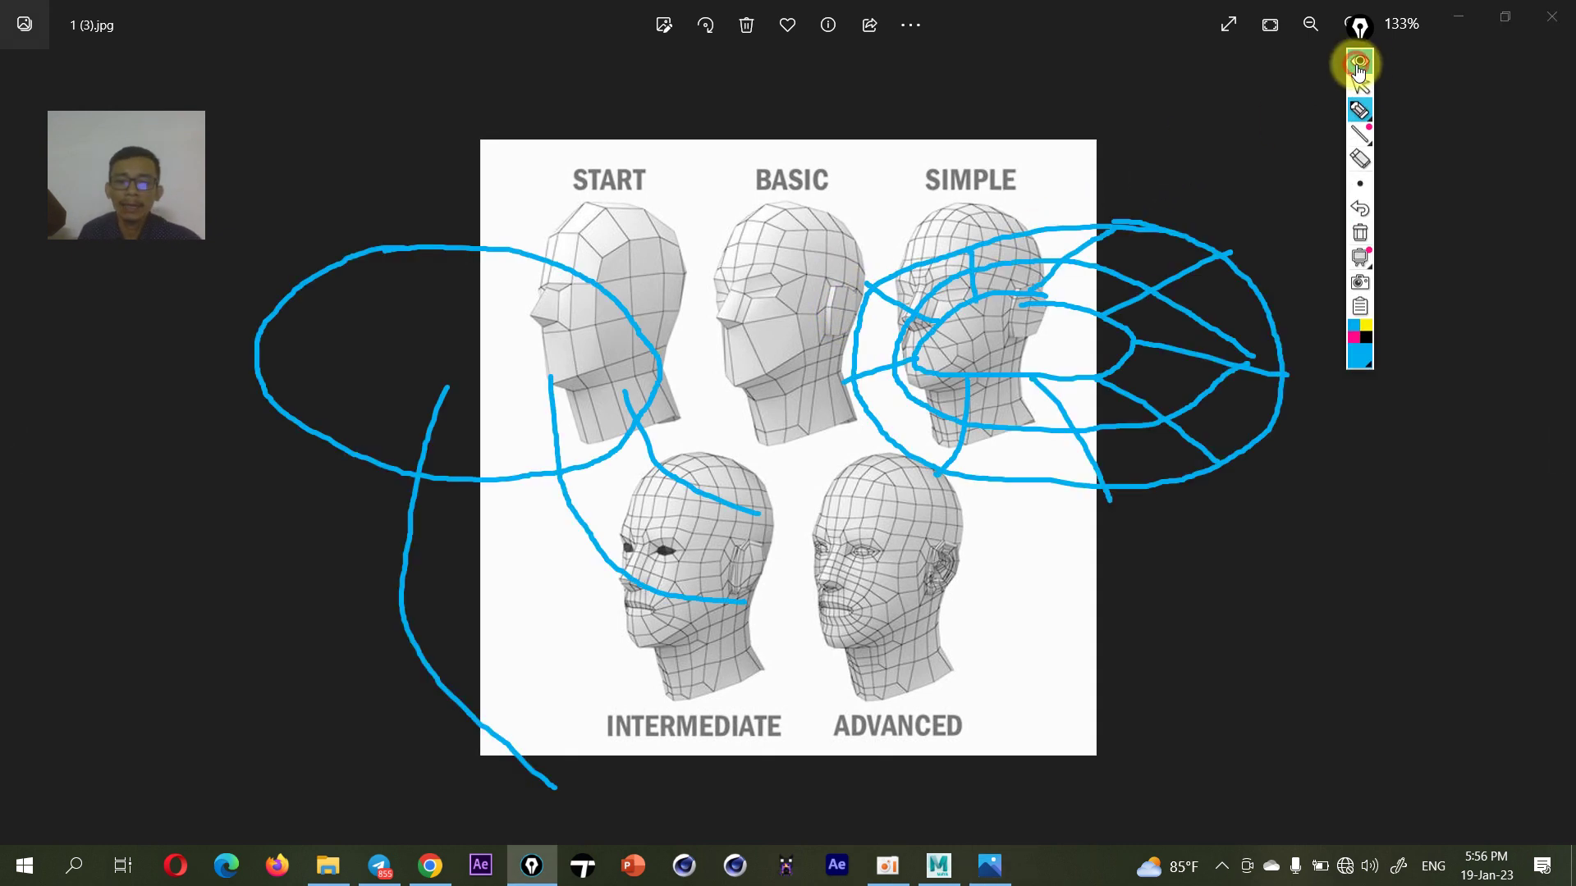
click(1358, 234)
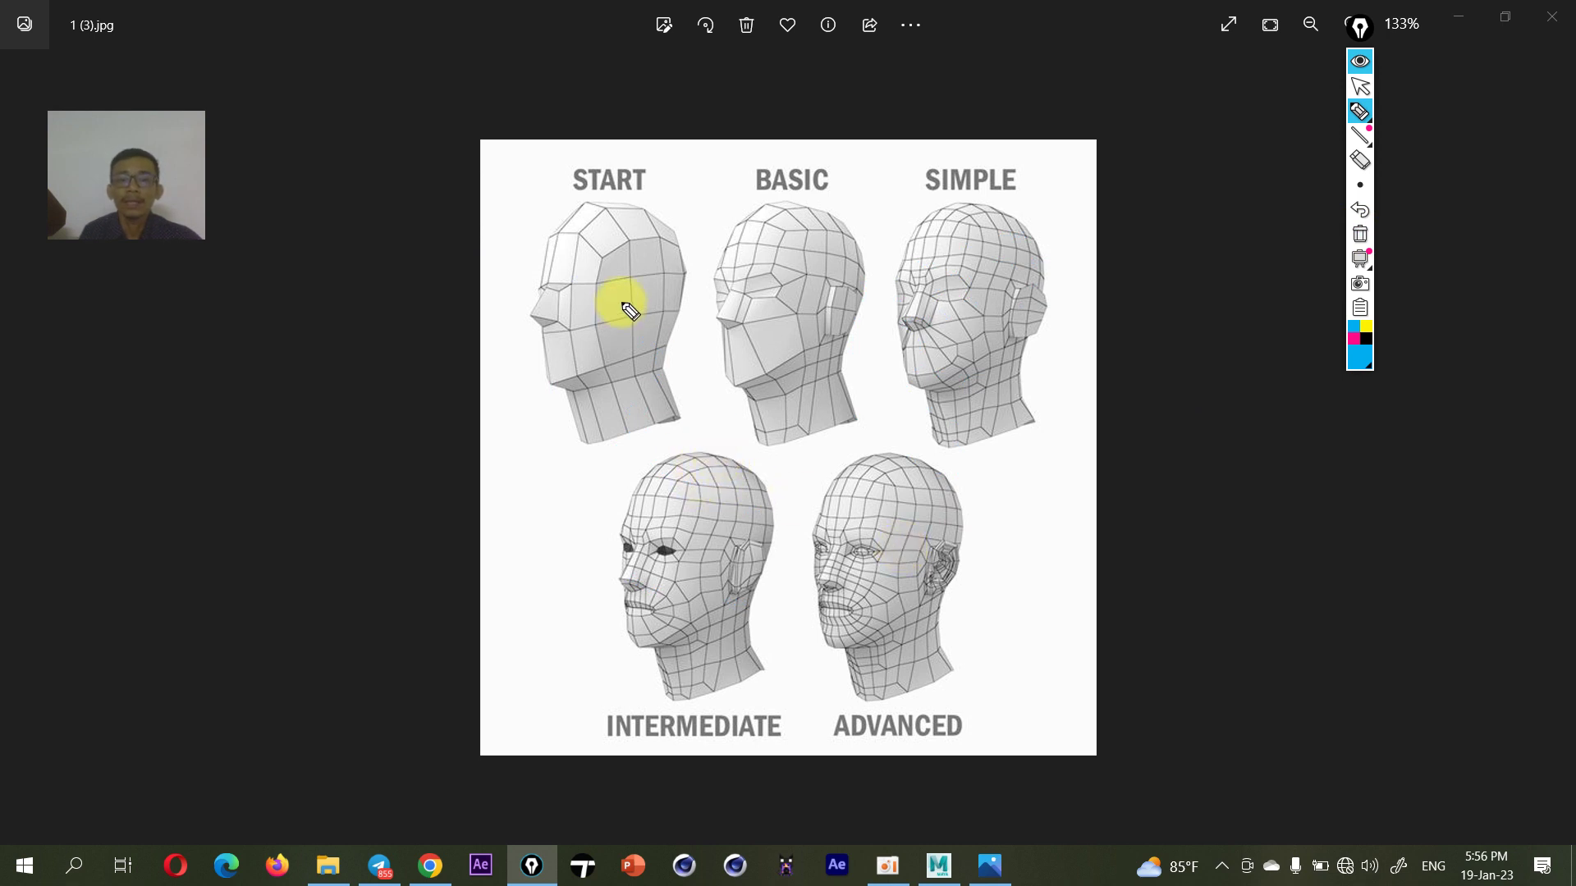
- Circle the START, BASIC and ADVANCED heads with linking arrows, then hide the ink and close the image
mouse_move(630, 194)
mouse_down()
mouse_move(551, 202)
mouse_move(527, 397)
mouse_move(630, 436)
mouse_move(700, 323)
mouse_move(669, 221)
mouse_move(566, 205)
mouse_up()
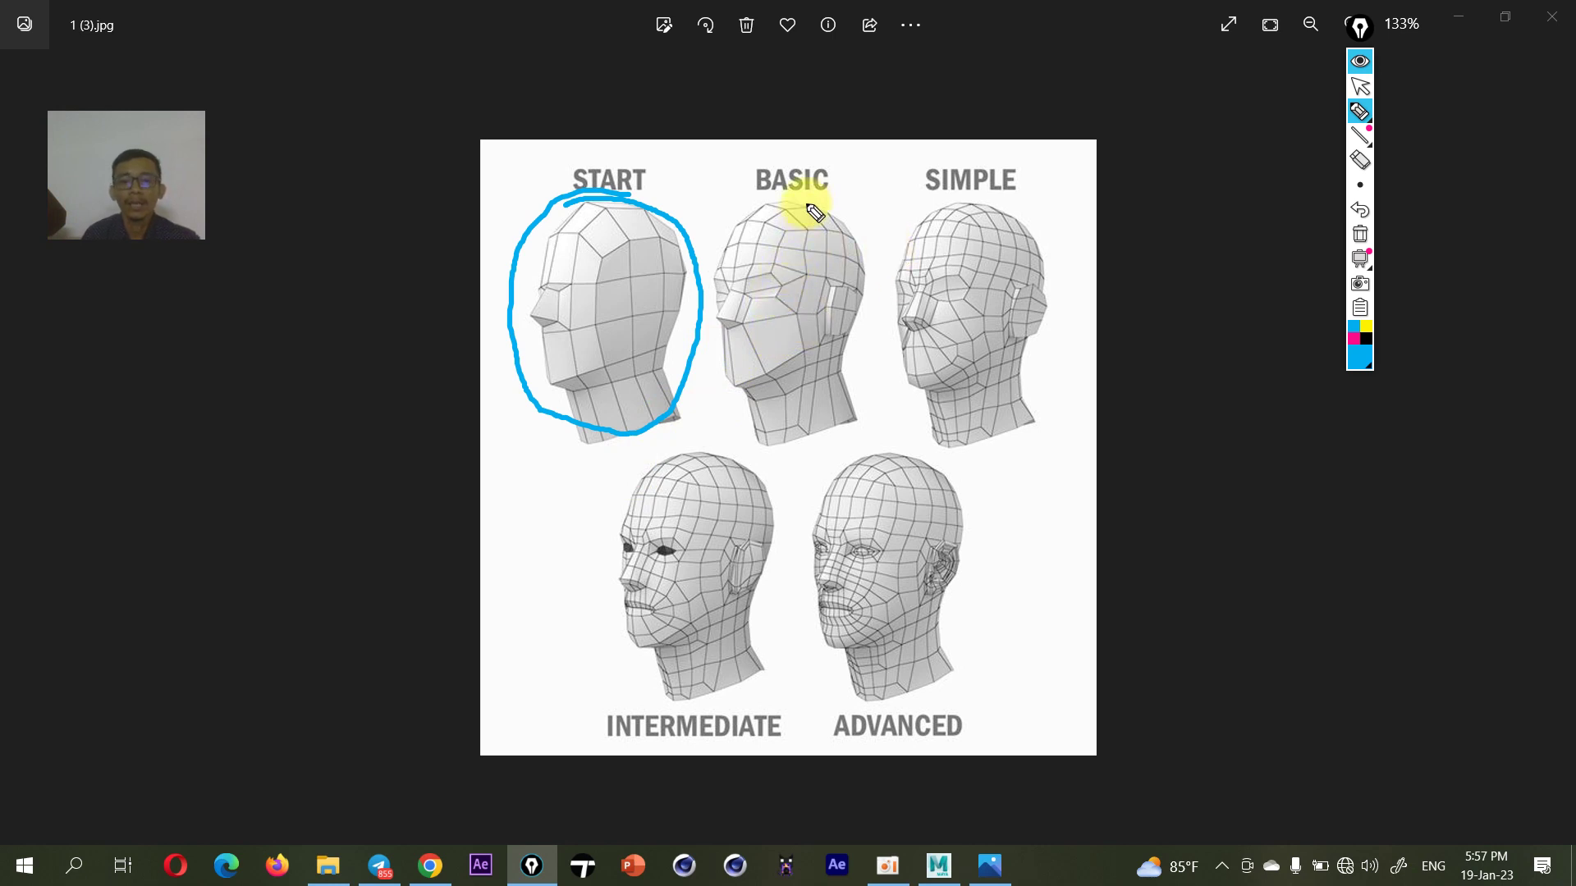
mouse_move(803, 198)
mouse_down()
mouse_move(738, 230)
mouse_move(753, 414)
mouse_up()
mouse_move(687, 327)
mouse_down()
mouse_move(743, 322)
mouse_move(771, 344)
mouse_move(894, 308)
mouse_move(880, 366)
mouse_up()
mouse_move(741, 563)
mouse_down()
mouse_move(833, 555)
mouse_move(802, 614)
mouse_up()
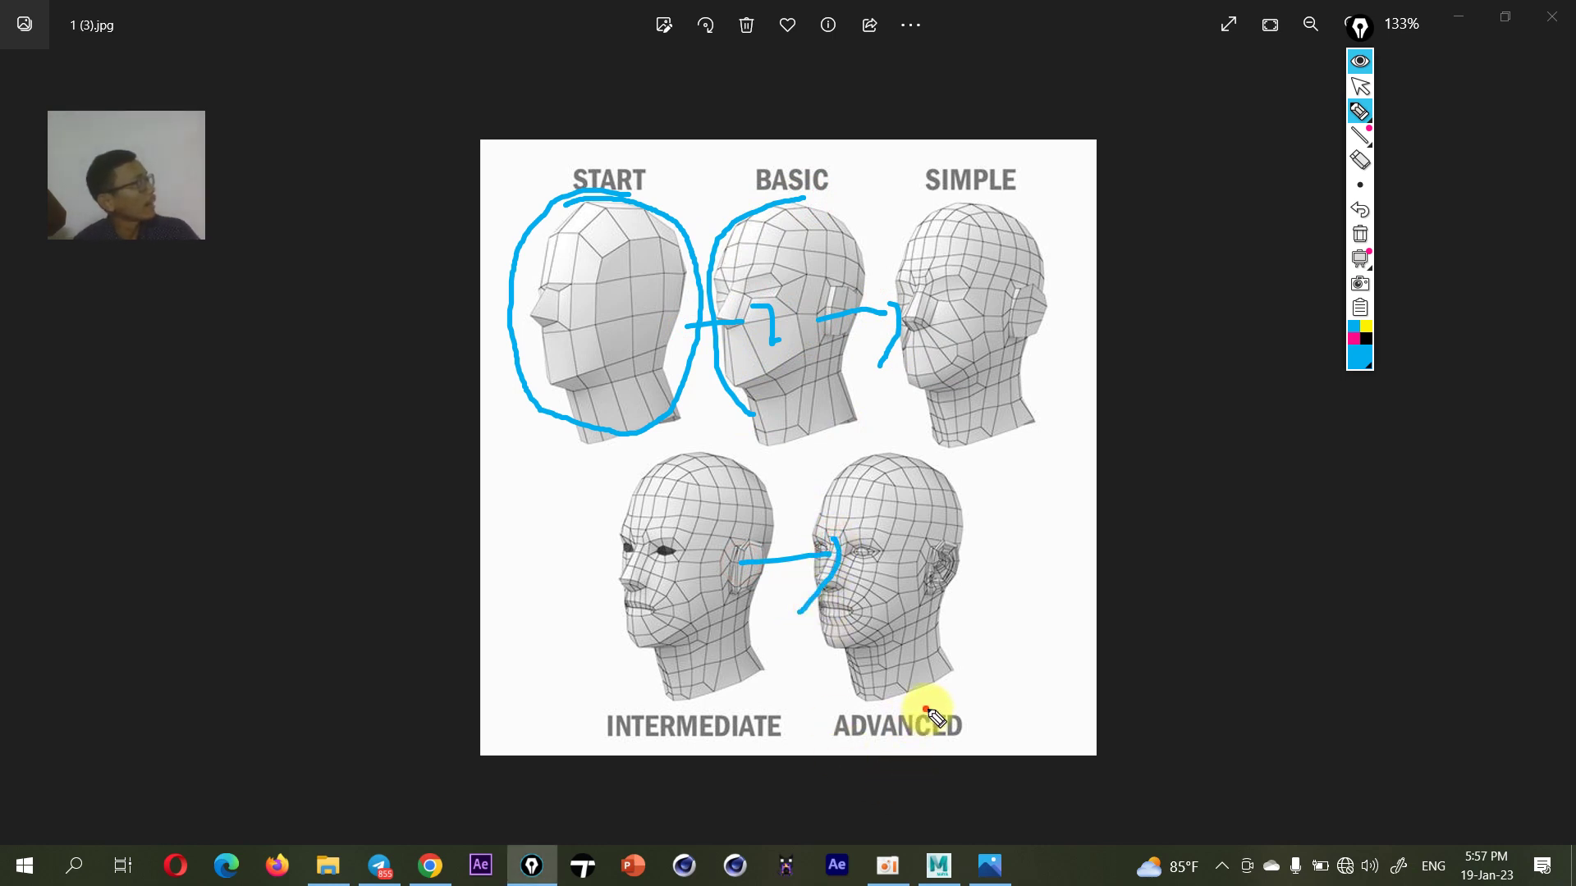
mouse_move(927, 707)
mouse_down()
mouse_move(919, 751)
mouse_move(907, 669)
mouse_move(855, 644)
mouse_move(837, 451)
mouse_move(949, 538)
mouse_move(912, 673)
mouse_up()
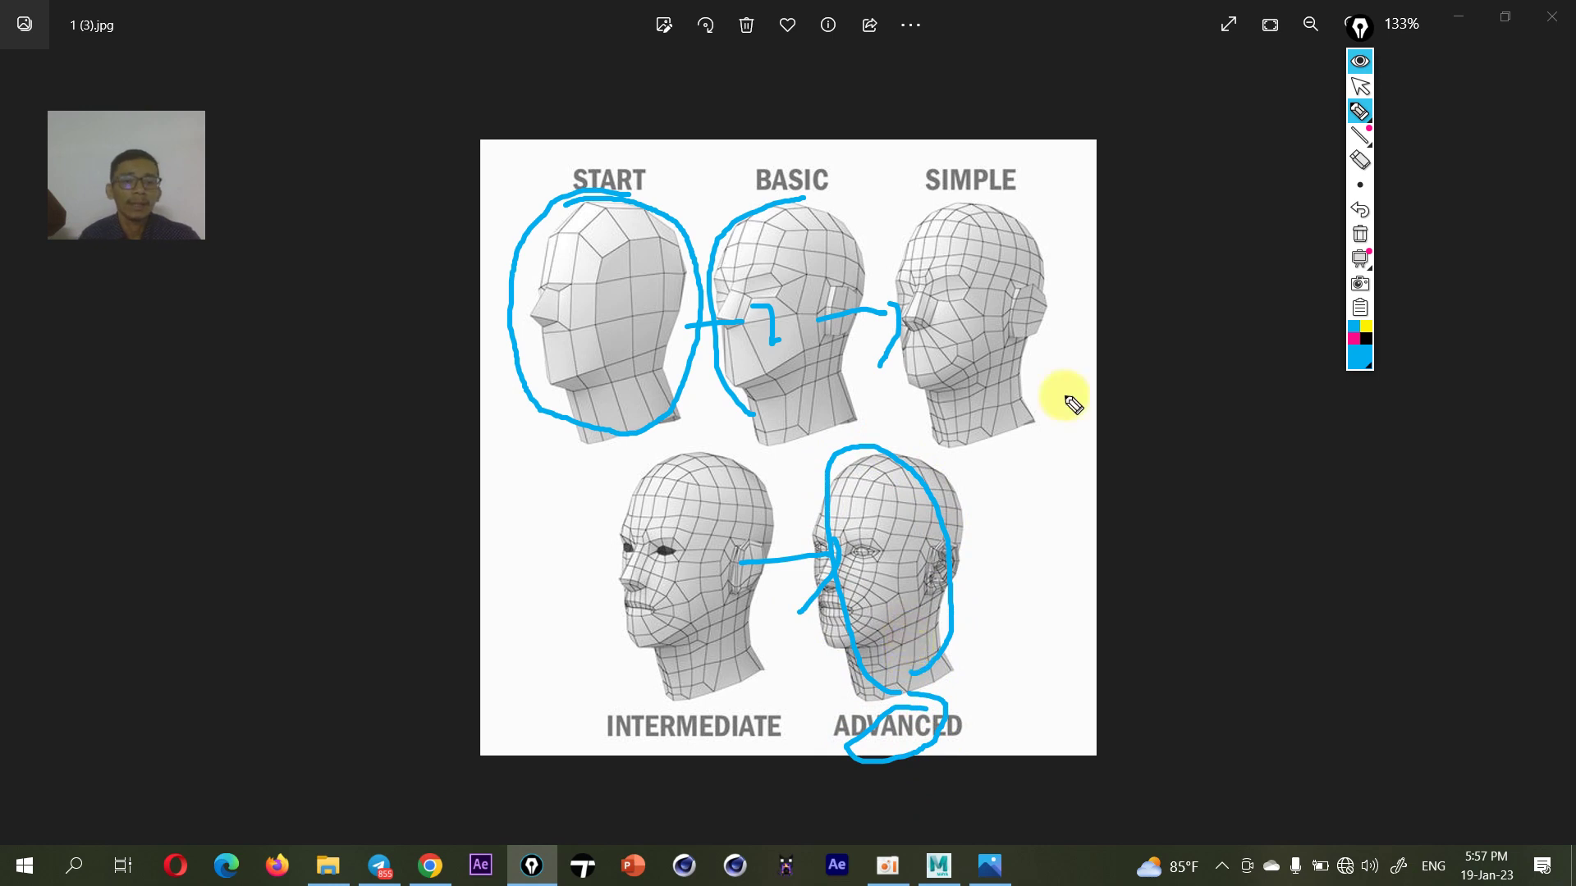
drag(980, 588, 1030, 587)
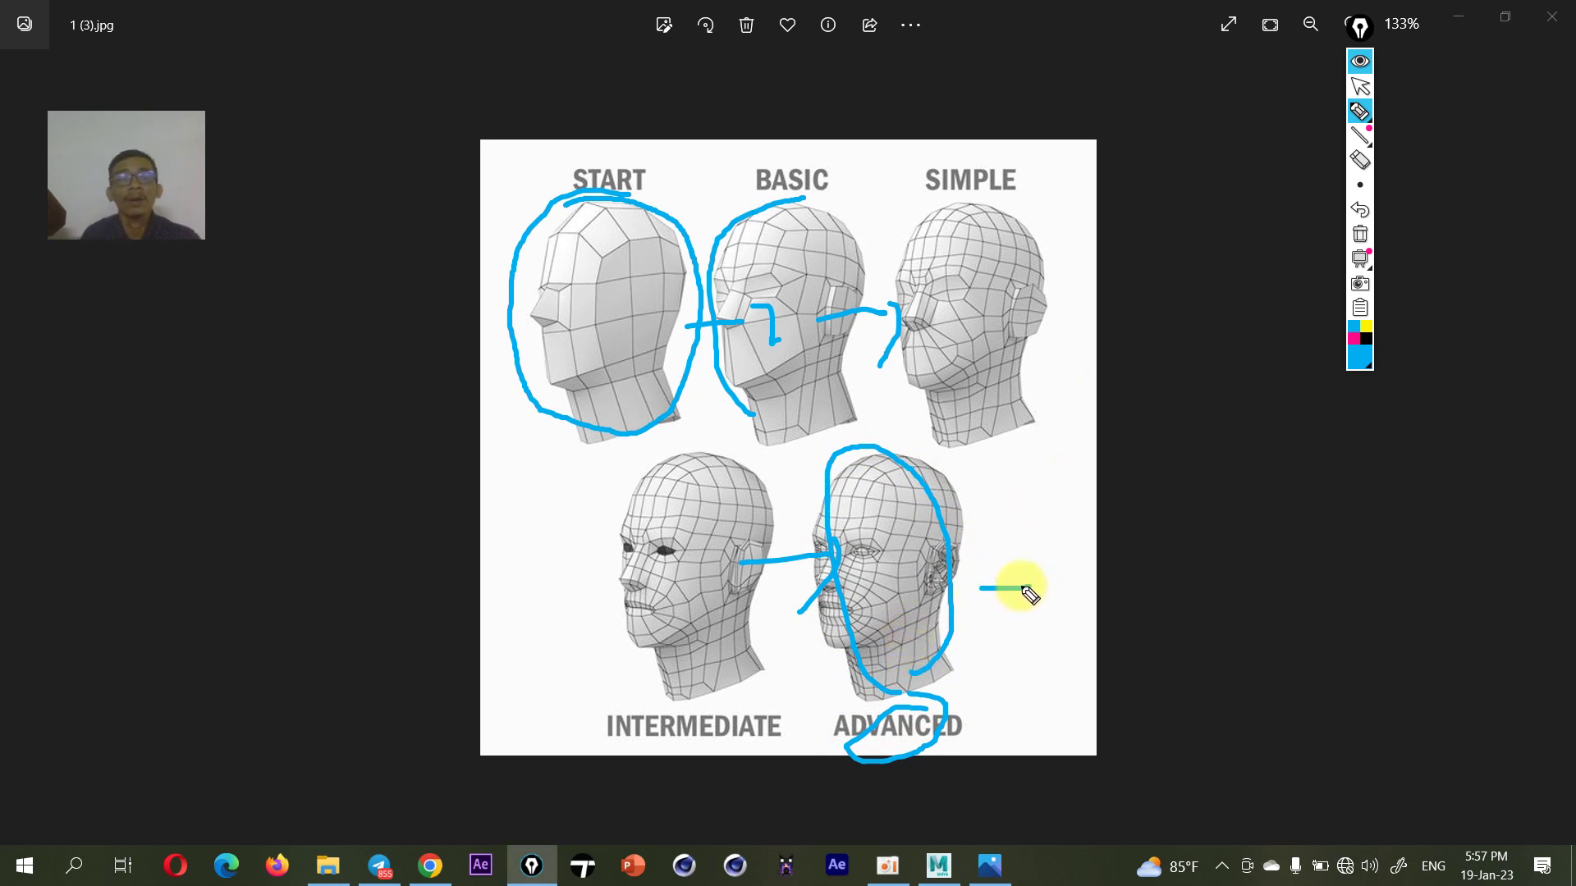
mouse_move(938, 450)
mouse_down()
mouse_move(837, 545)
mouse_move(907, 493)
mouse_move(858, 563)
mouse_move(887, 574)
mouse_up()
mouse_move(648, 212)
mouse_down()
mouse_move(580, 204)
mouse_move(598, 422)
mouse_move(625, 277)
mouse_move(613, 266)
mouse_up()
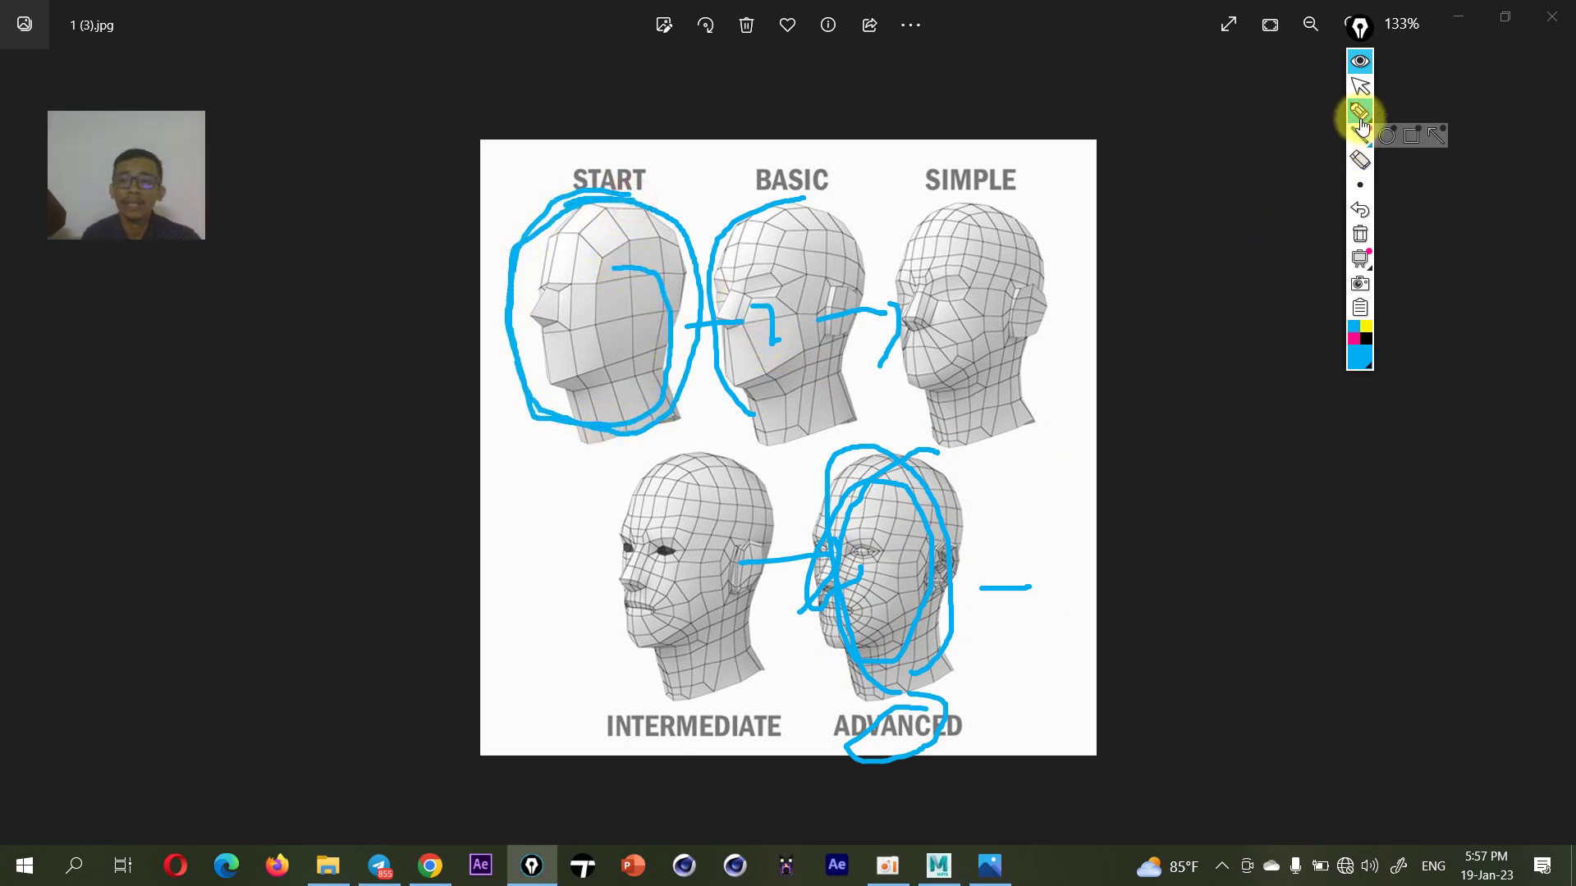
click(1360, 66)
click(1551, 17)
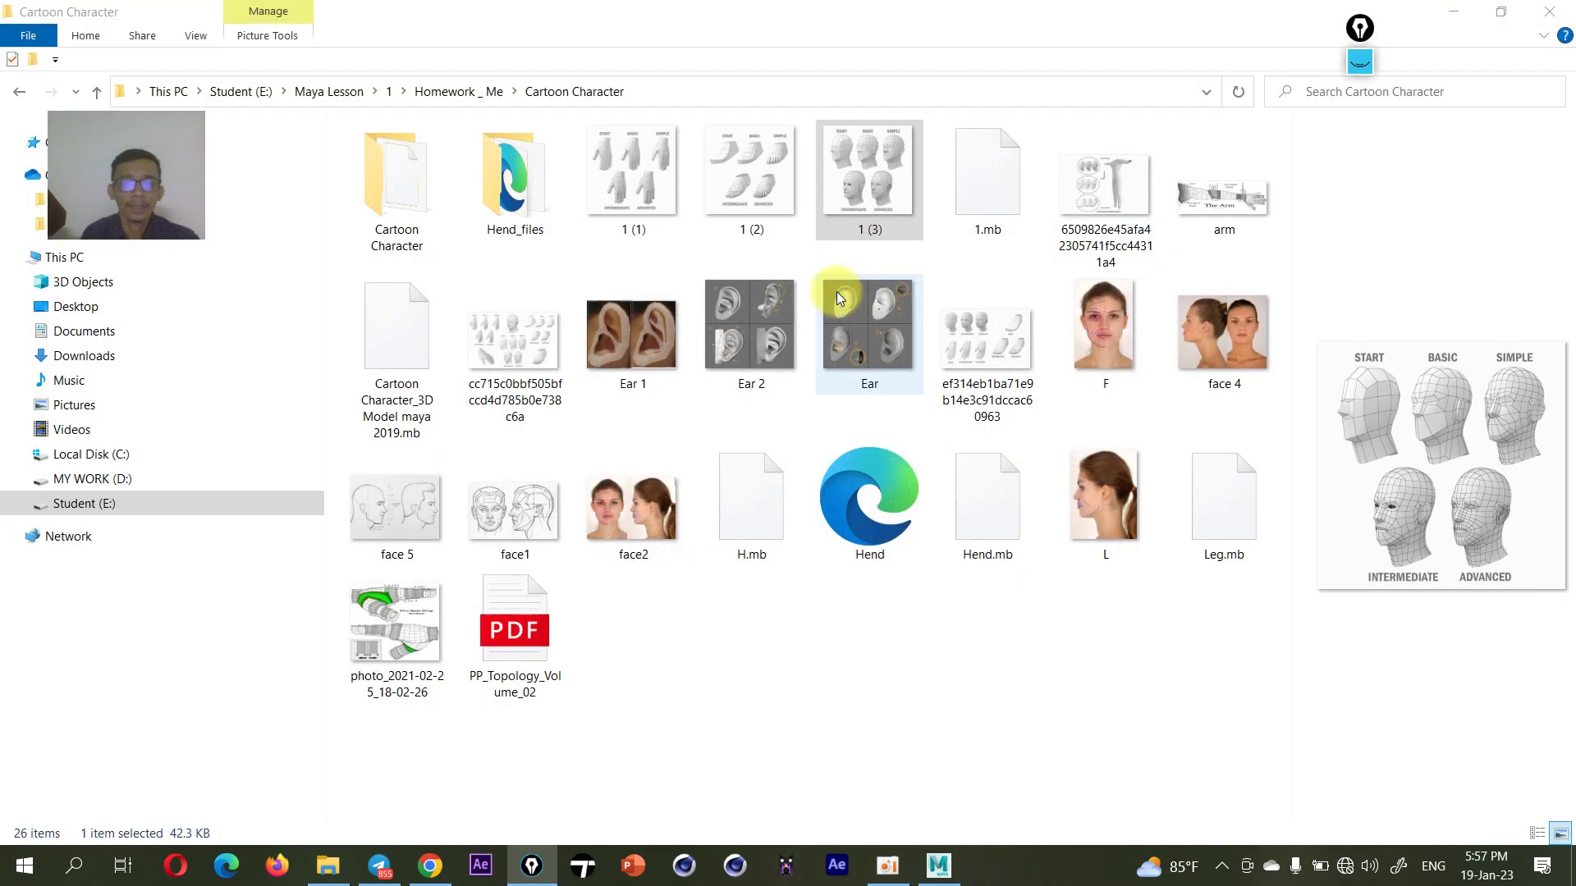
- Open the 1 (2) foot topology chart, wipe its old ink and zoom in to 214%
double_click(770, 190)
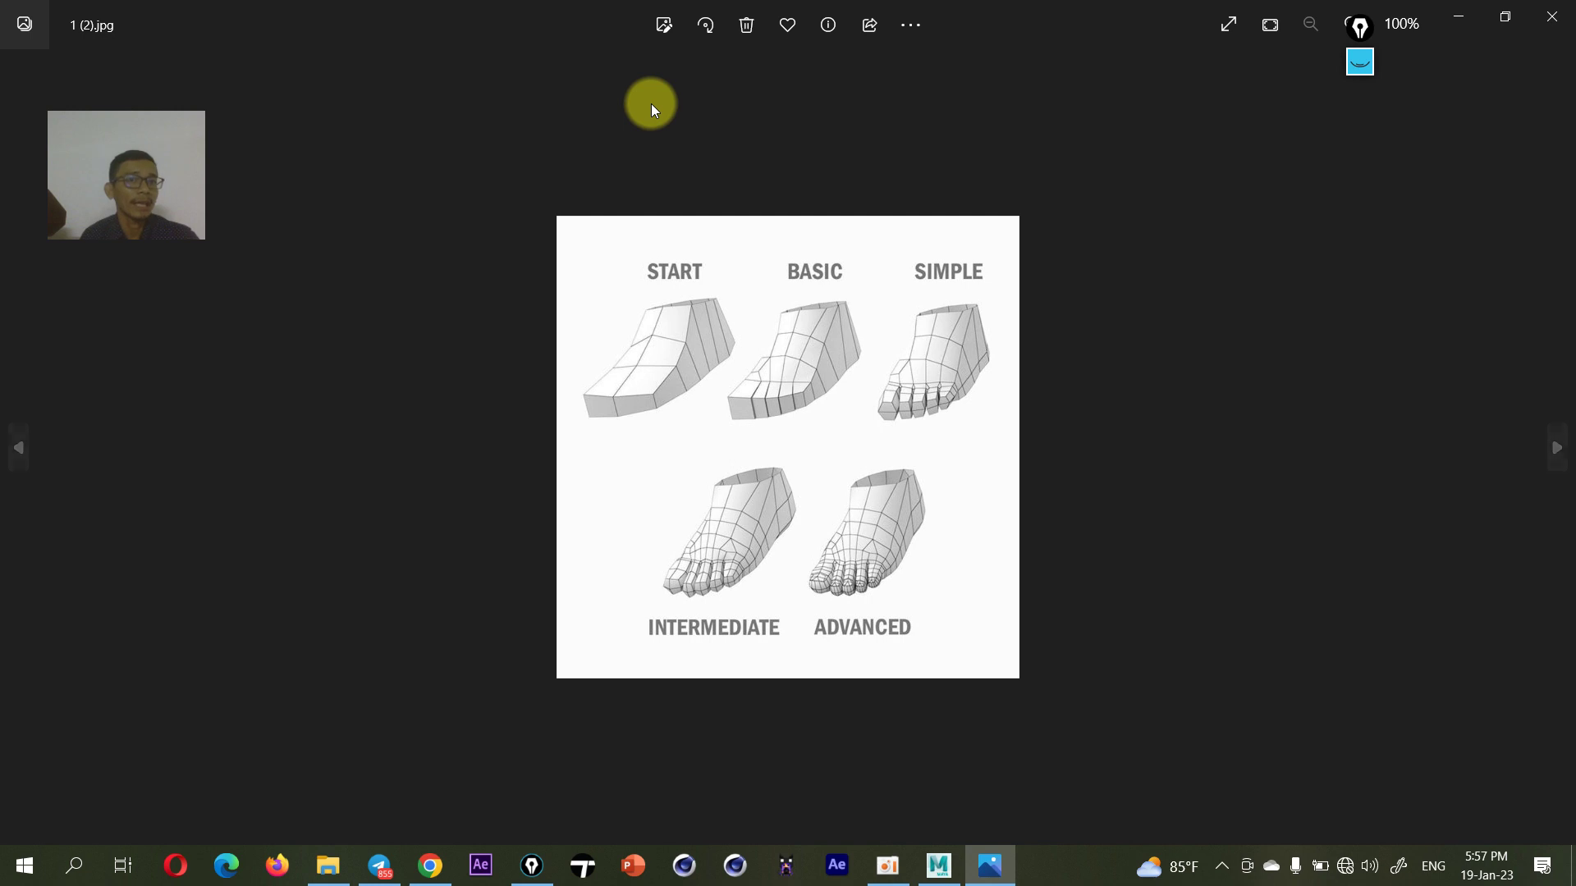
click(1360, 70)
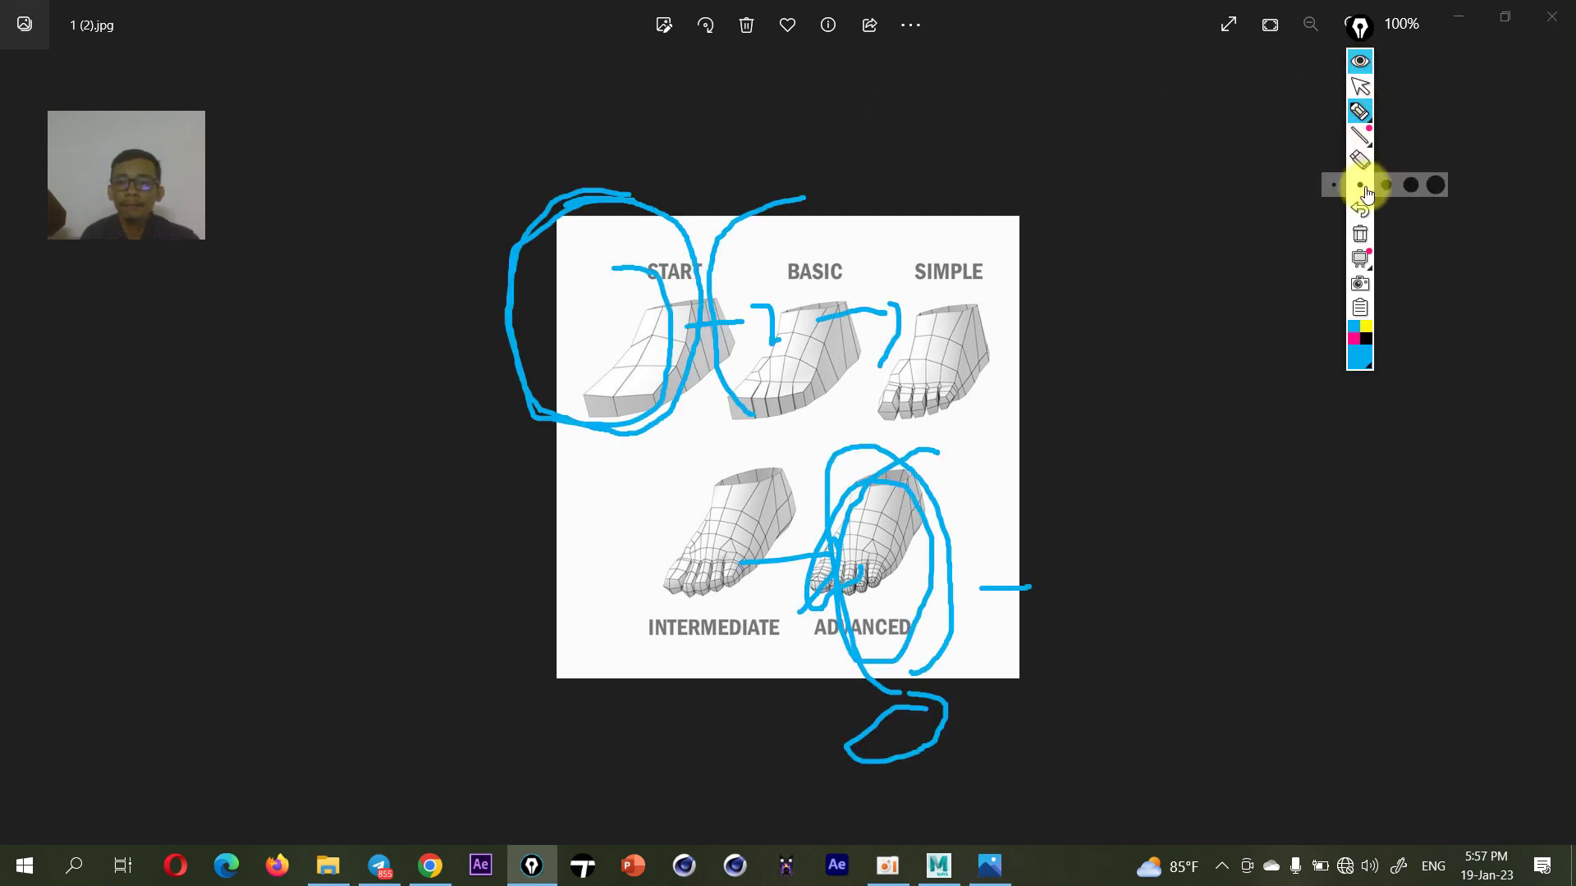
click(1360, 235)
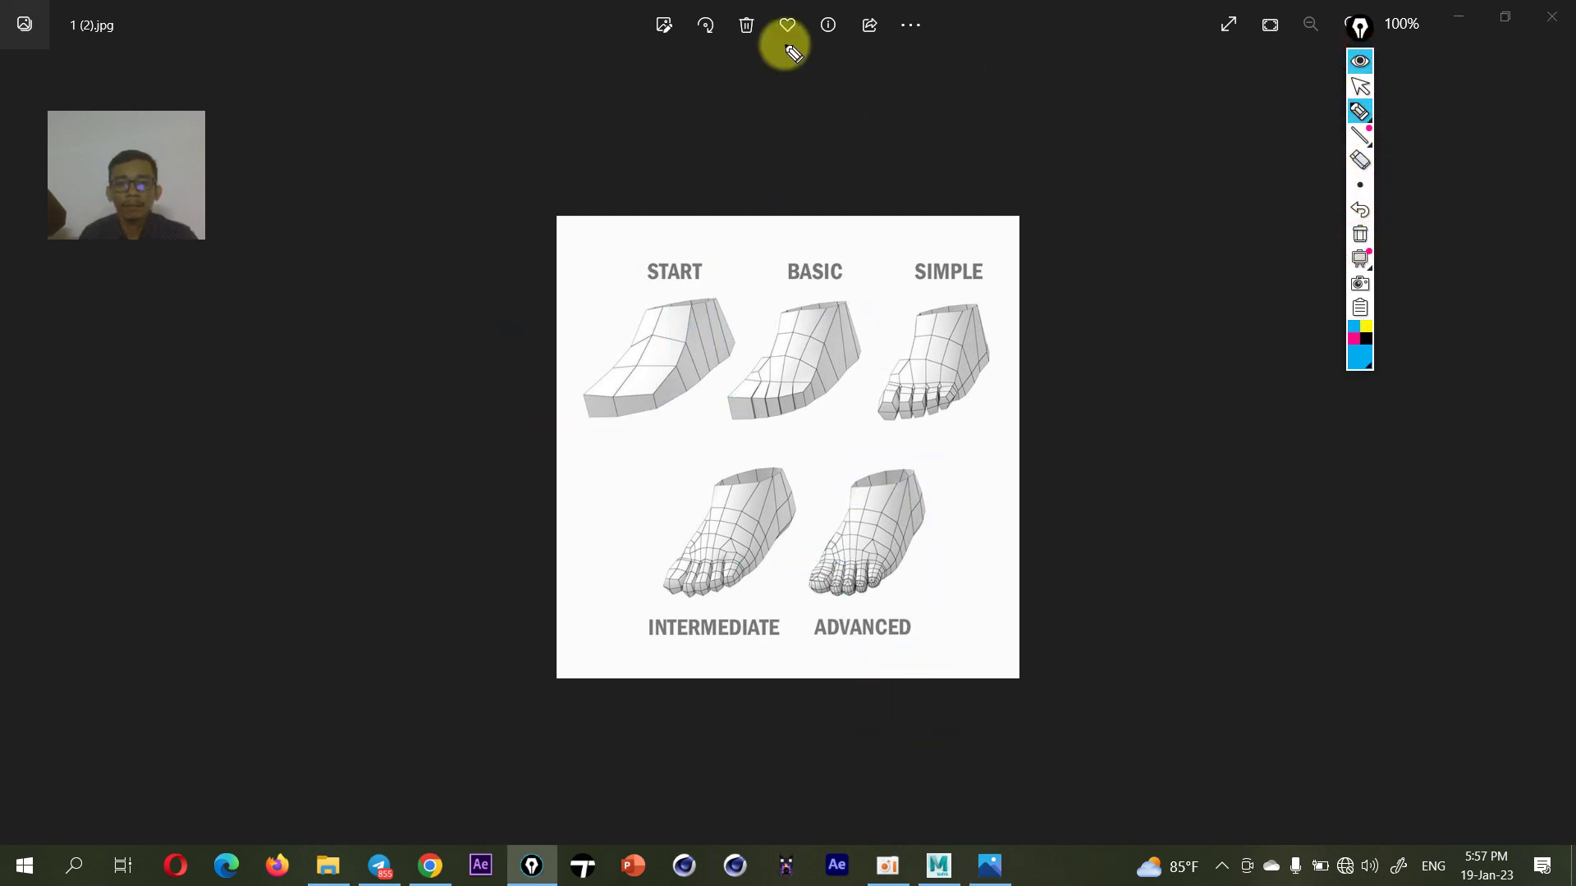
click(1361, 64)
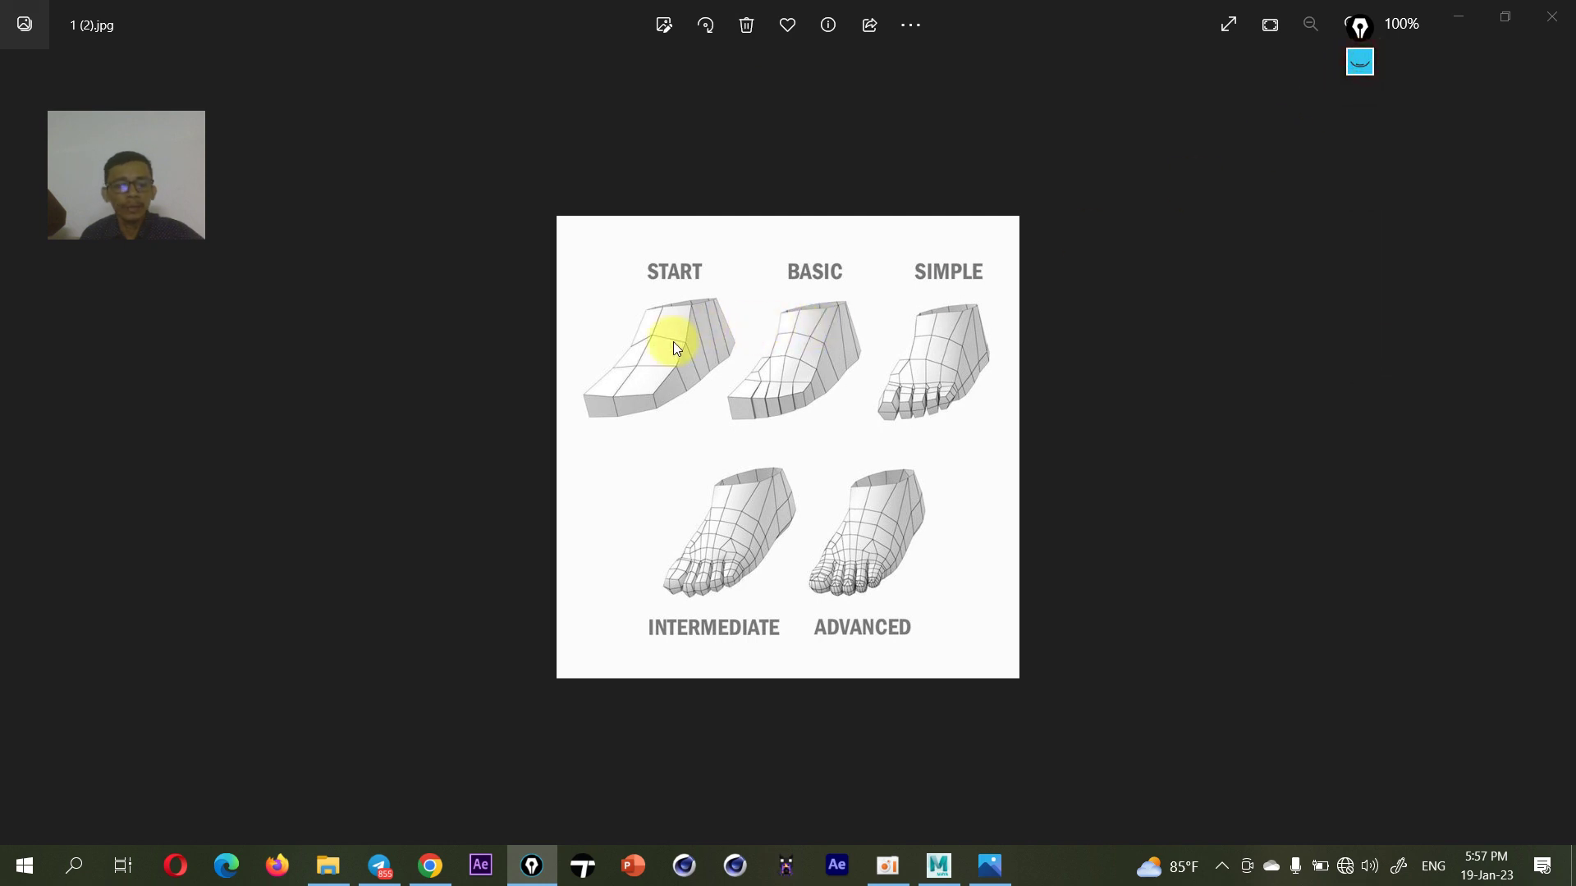
scroll(673, 342, up, 3)
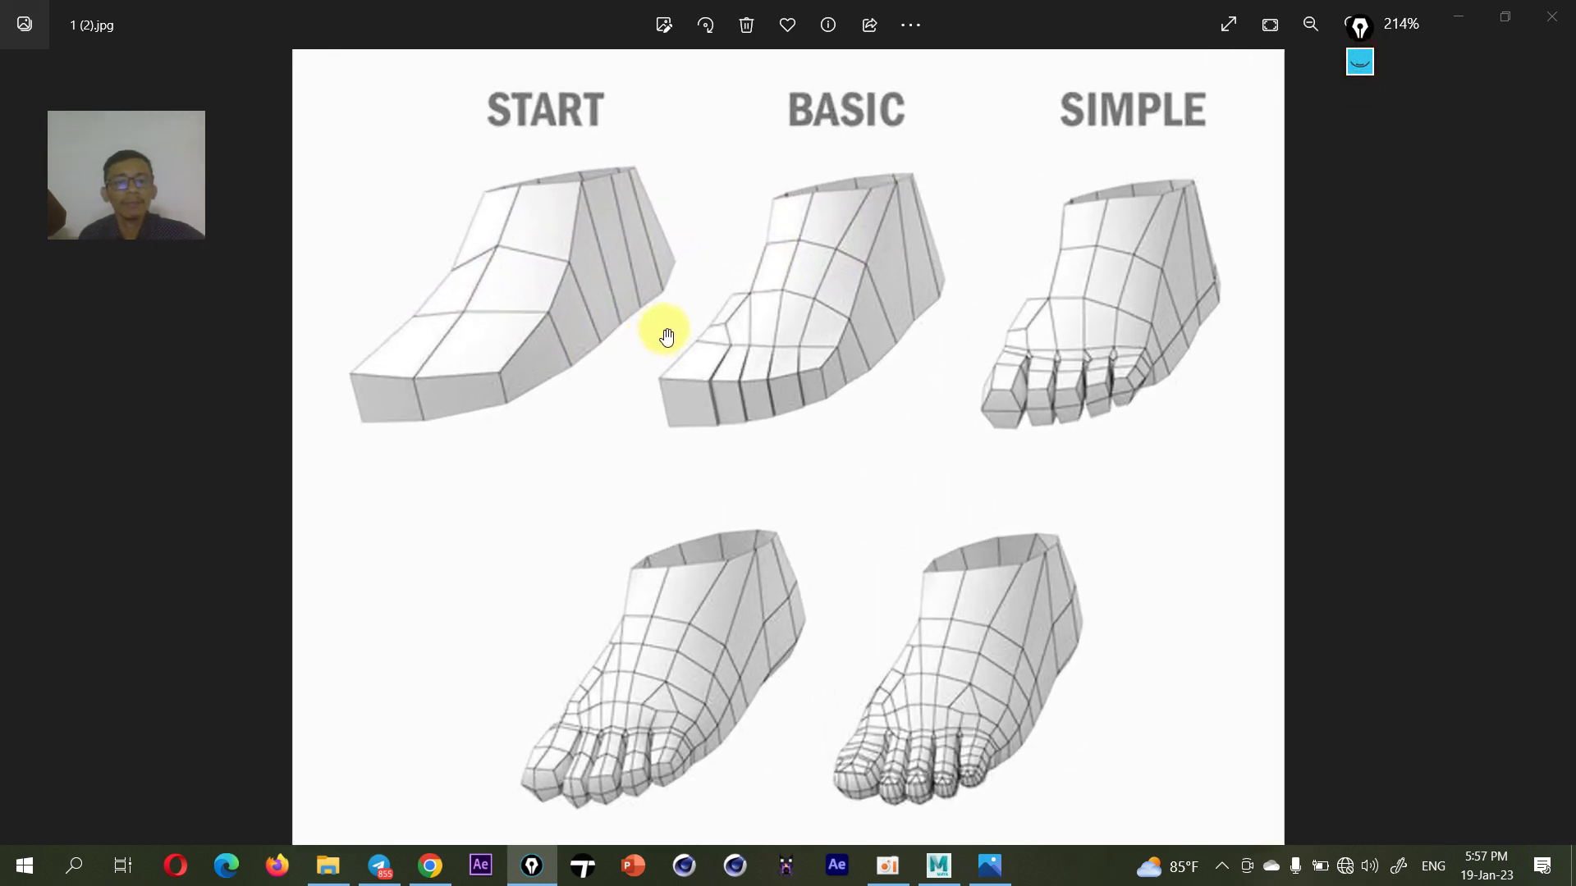
click(1359, 64)
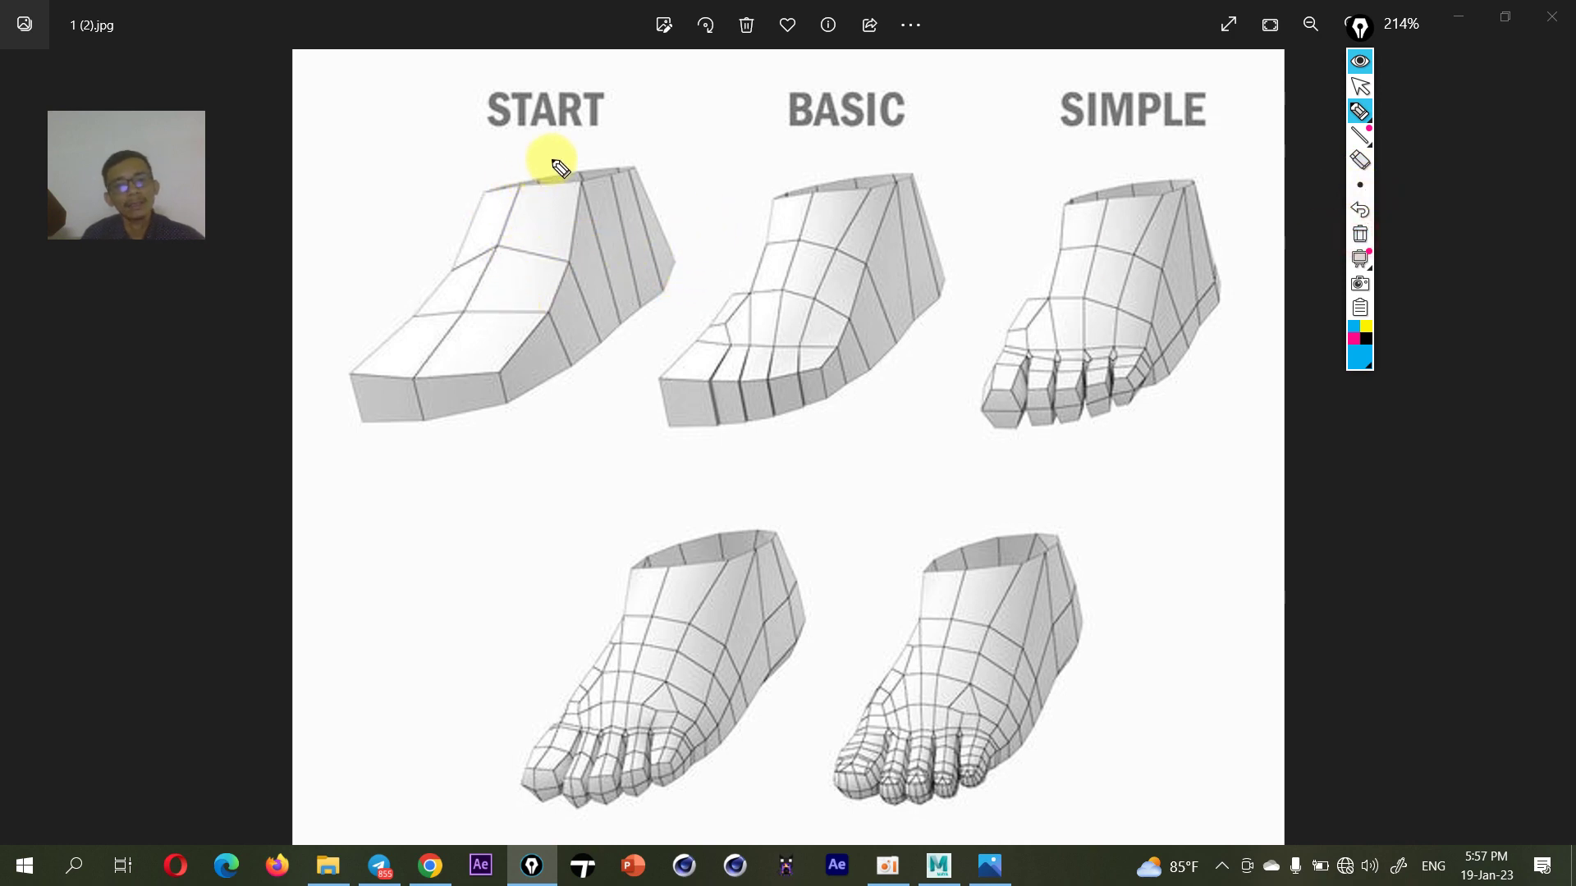
- Sketch a box outline with division lines over the START foot
mouse_move(555, 158)
mouse_down()
mouse_move(504, 307)
mouse_move(498, 425)
mouse_up()
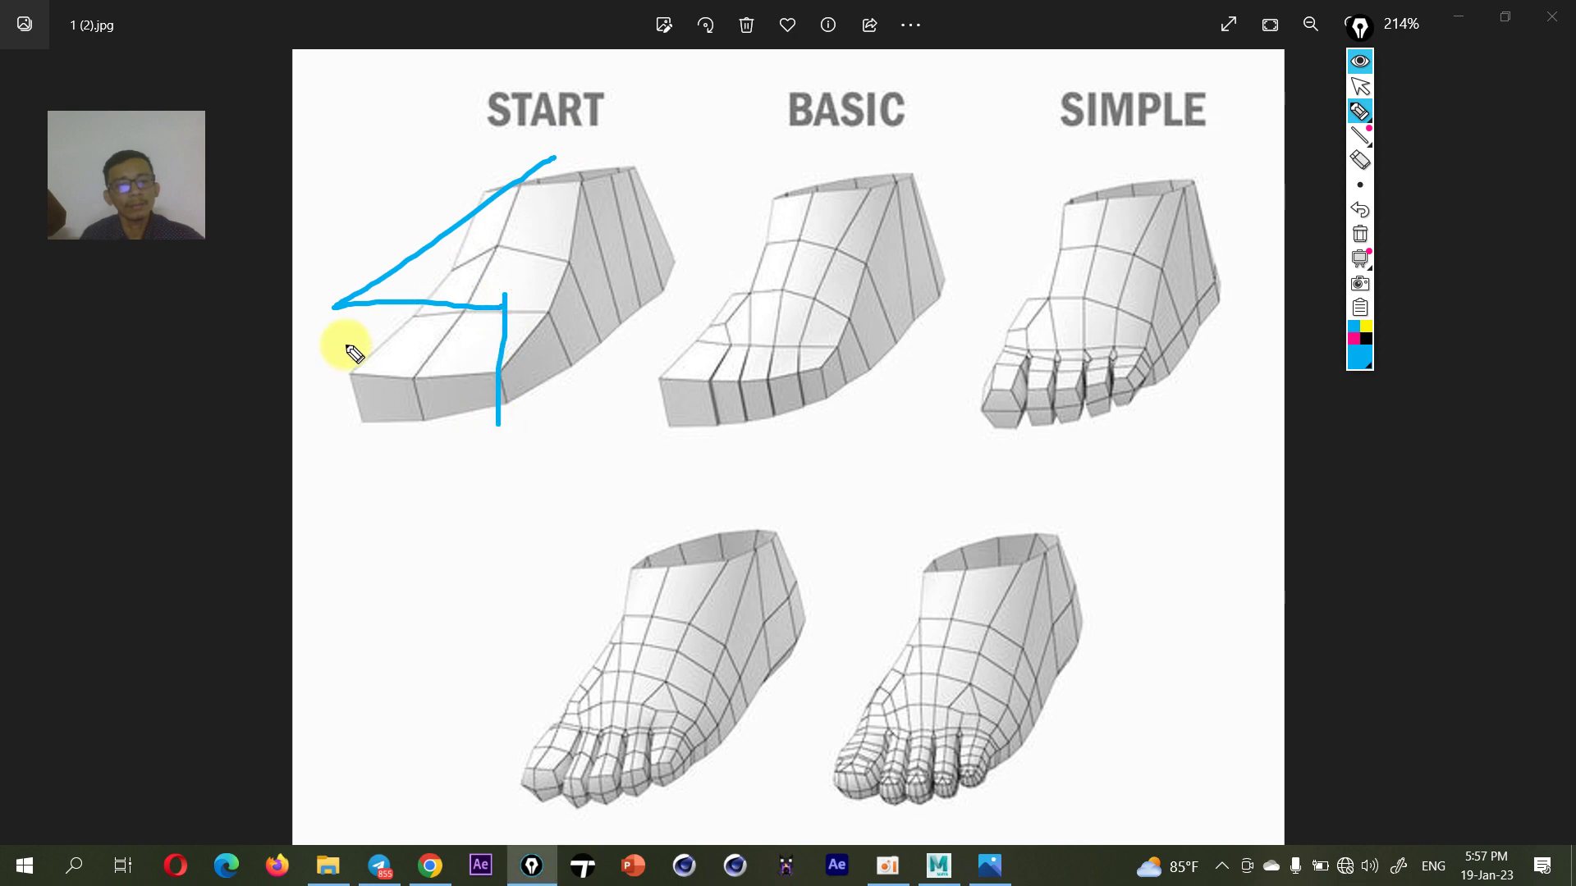
mouse_move(346, 317)
mouse_down()
mouse_move(351, 430)
mouse_move(486, 419)
mouse_up()
drag(694, 260, 522, 404)
drag(634, 170, 500, 307)
mouse_move(555, 156)
mouse_down()
mouse_move(653, 156)
mouse_move(659, 289)
mouse_up()
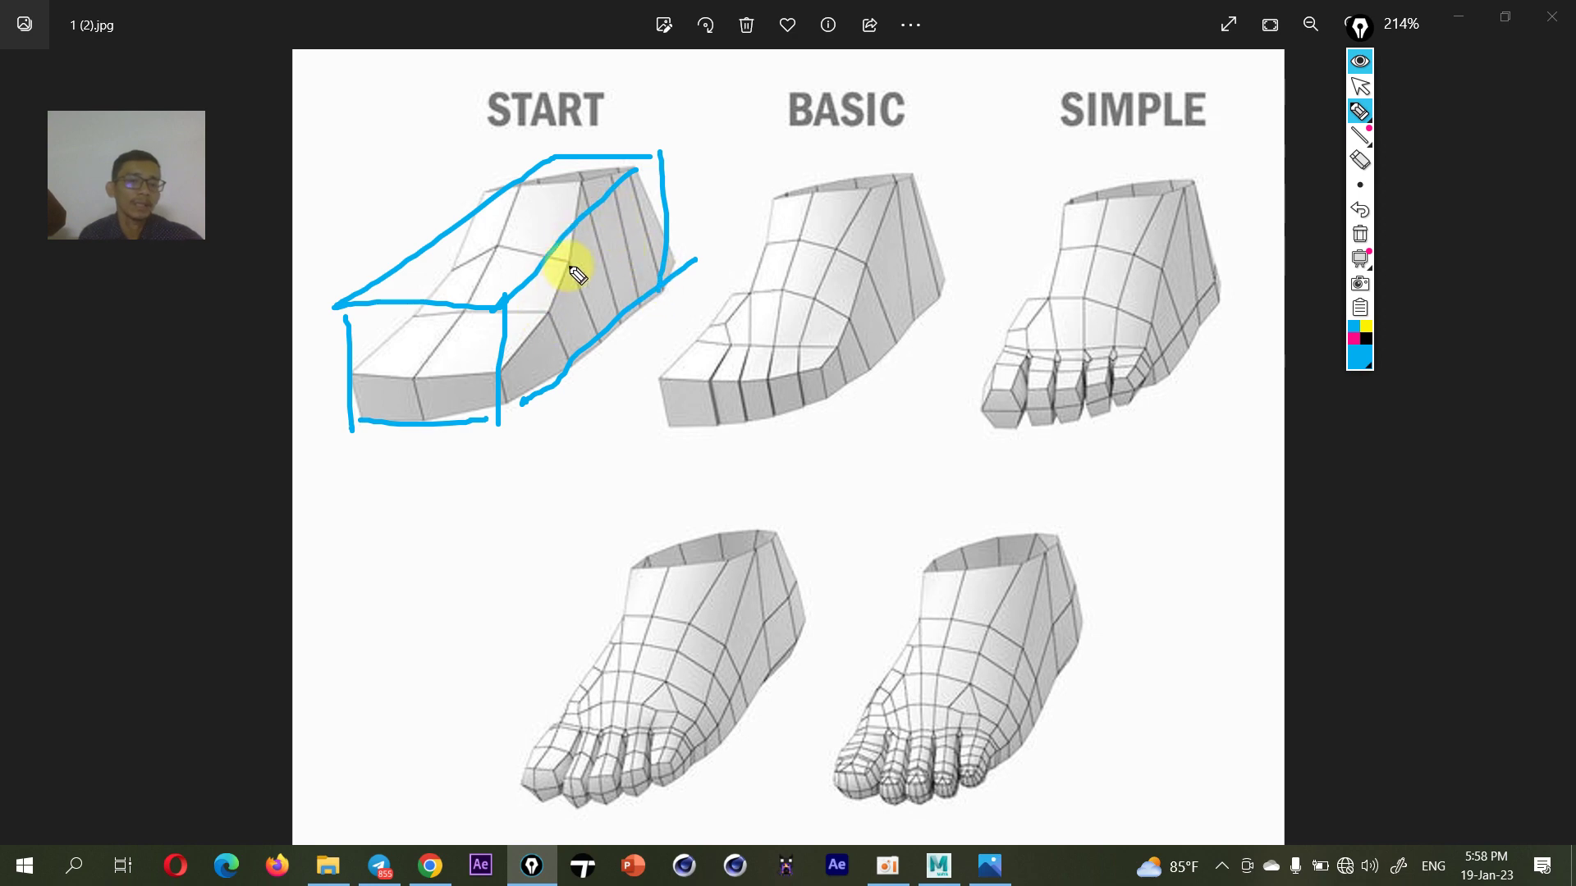
drag(556, 257, 579, 378)
drag(618, 203, 629, 308)
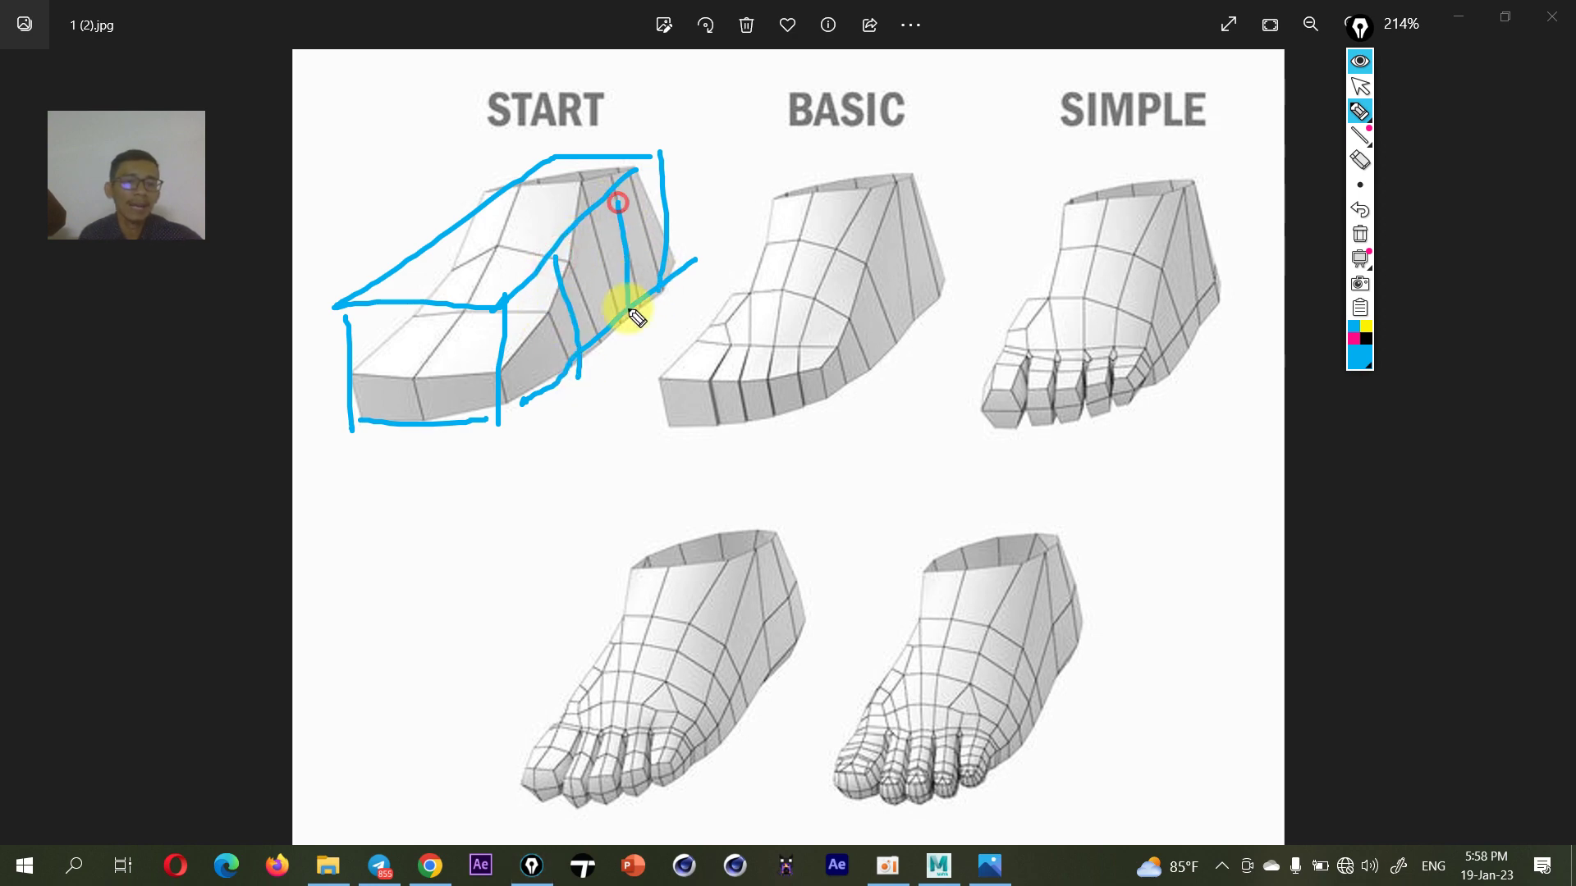
drag(583, 185, 499, 374)
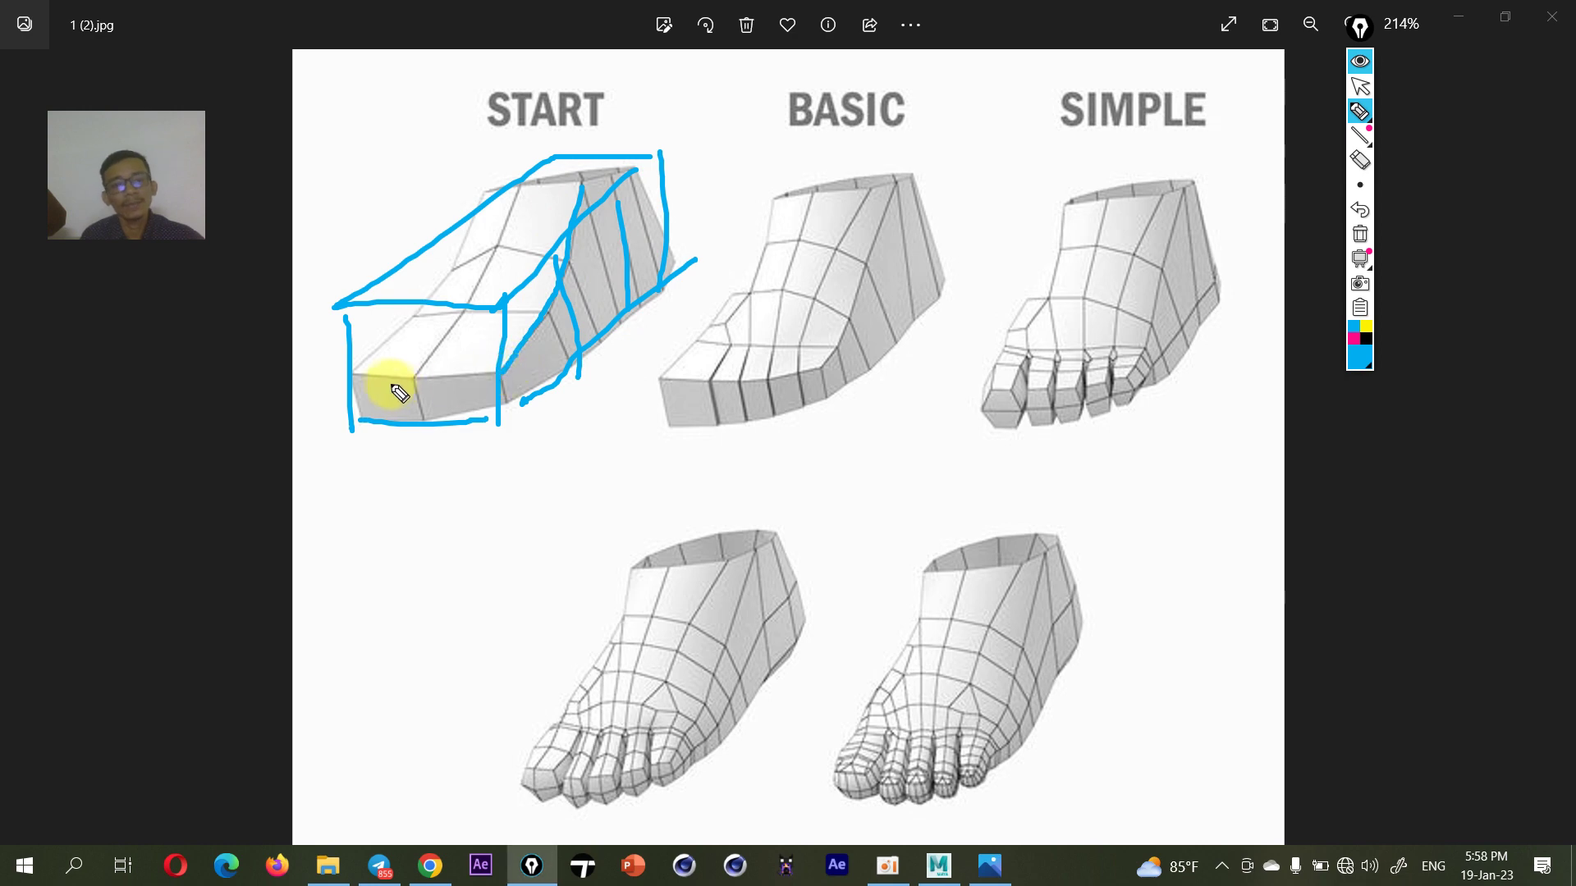
drag(364, 378, 502, 378)
drag(484, 206, 374, 379)
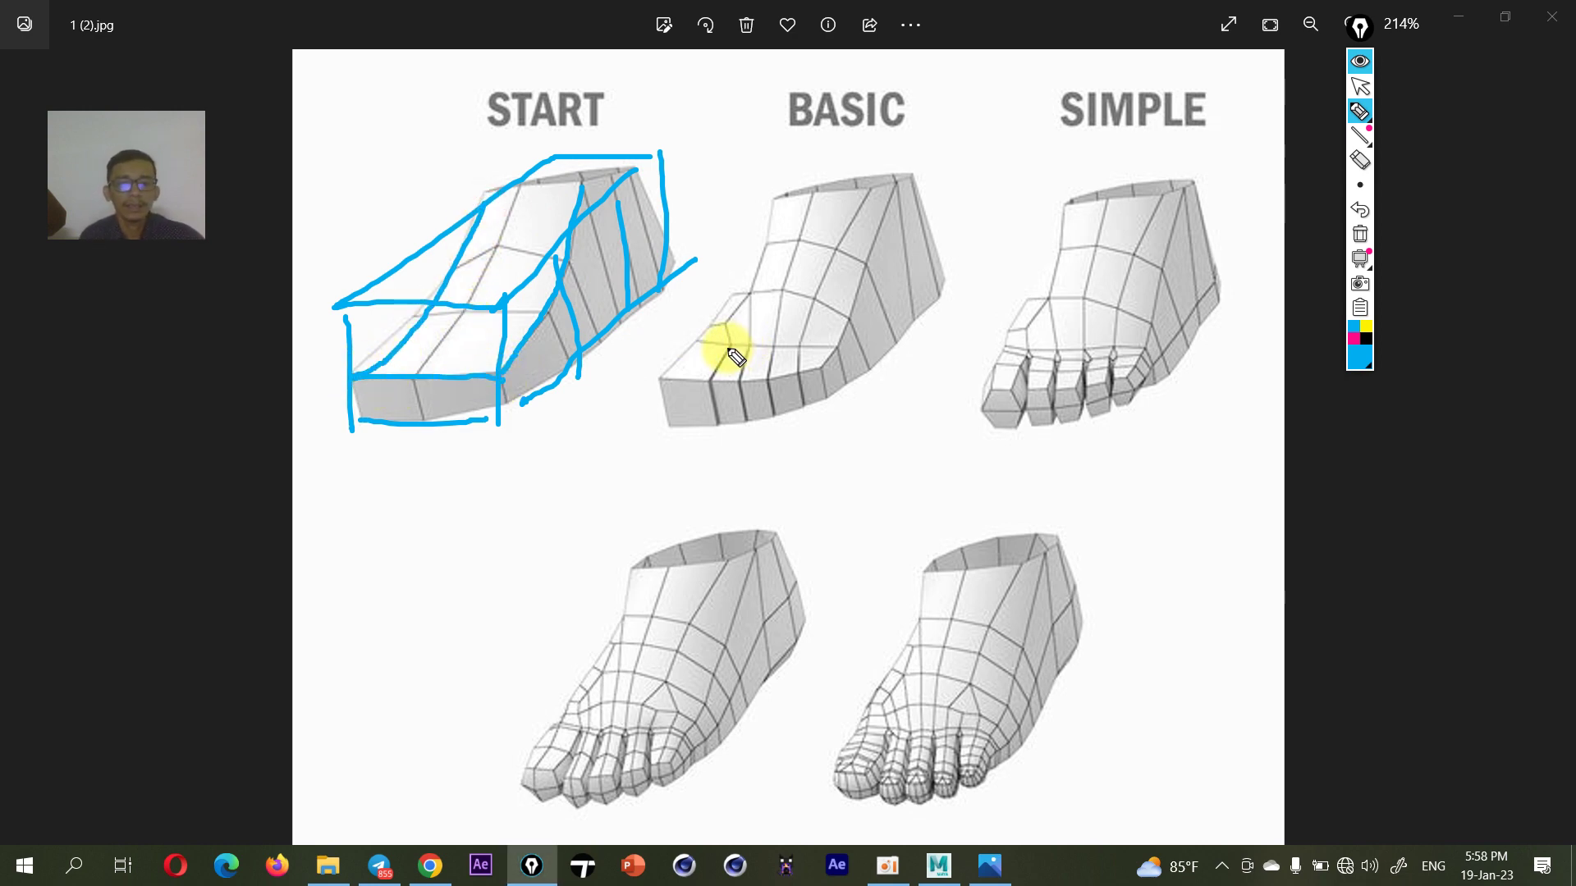
- Mark the BASIC foot's toe divisions and circle the SIMPLE toes and ADVANCED foot, then clear the ink and close
drag(727, 324, 710, 421)
mouse_move(742, 348)
mouse_down()
mouse_move(737, 427)
mouse_move(771, 411)
mouse_up()
mouse_move(803, 345)
mouse_down()
mouse_move(808, 416)
mouse_move(851, 387)
mouse_up()
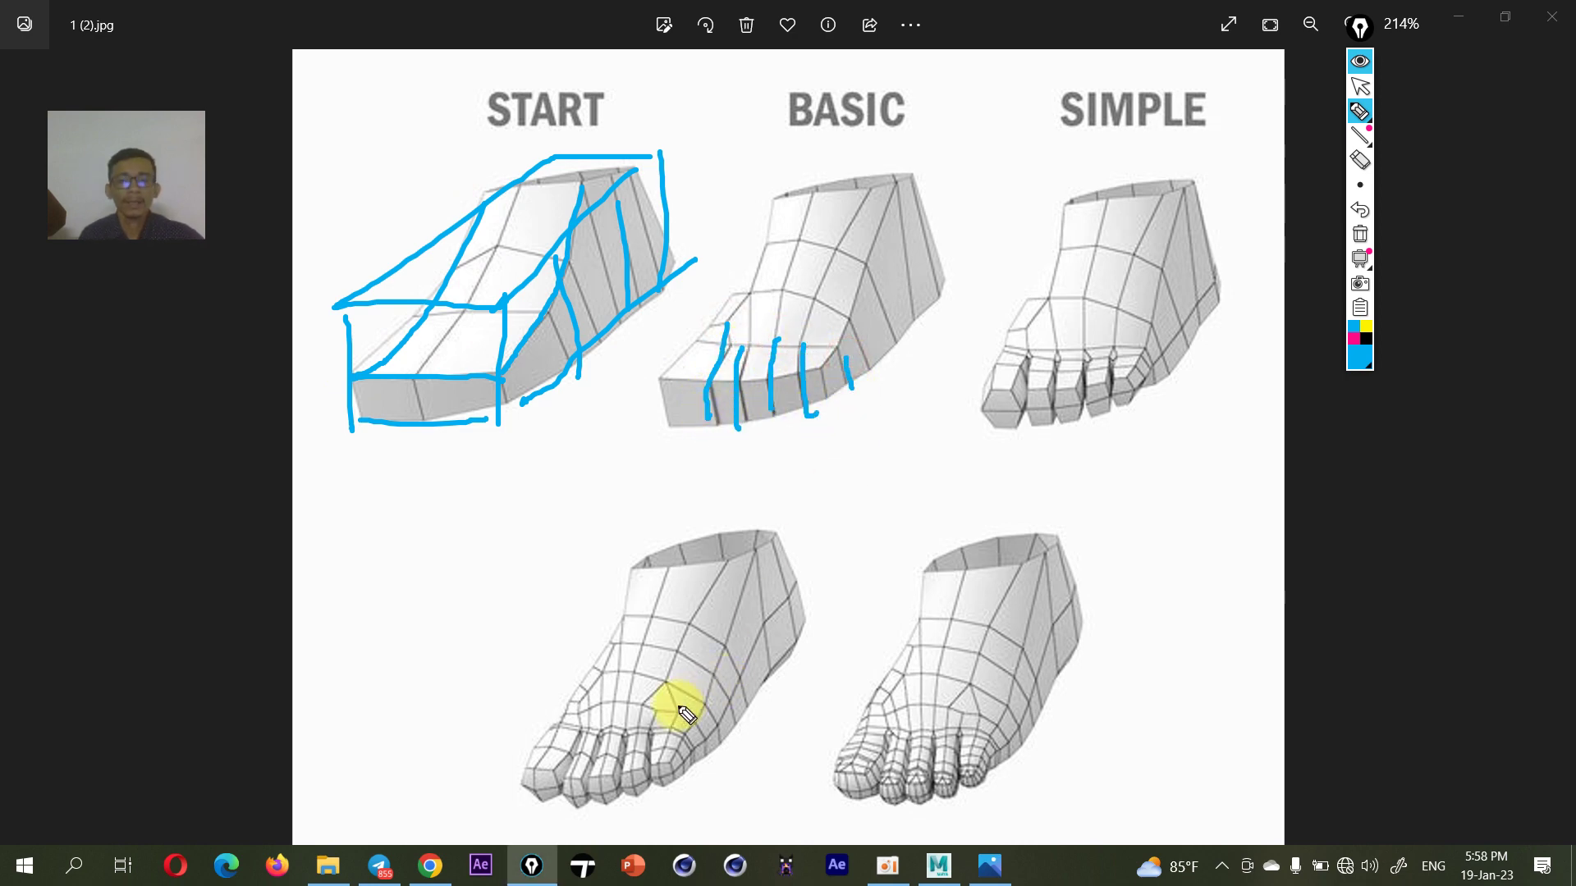
mouse_move(1100, 362)
mouse_down()
mouse_move(1033, 429)
mouse_move(1067, 384)
mouse_up()
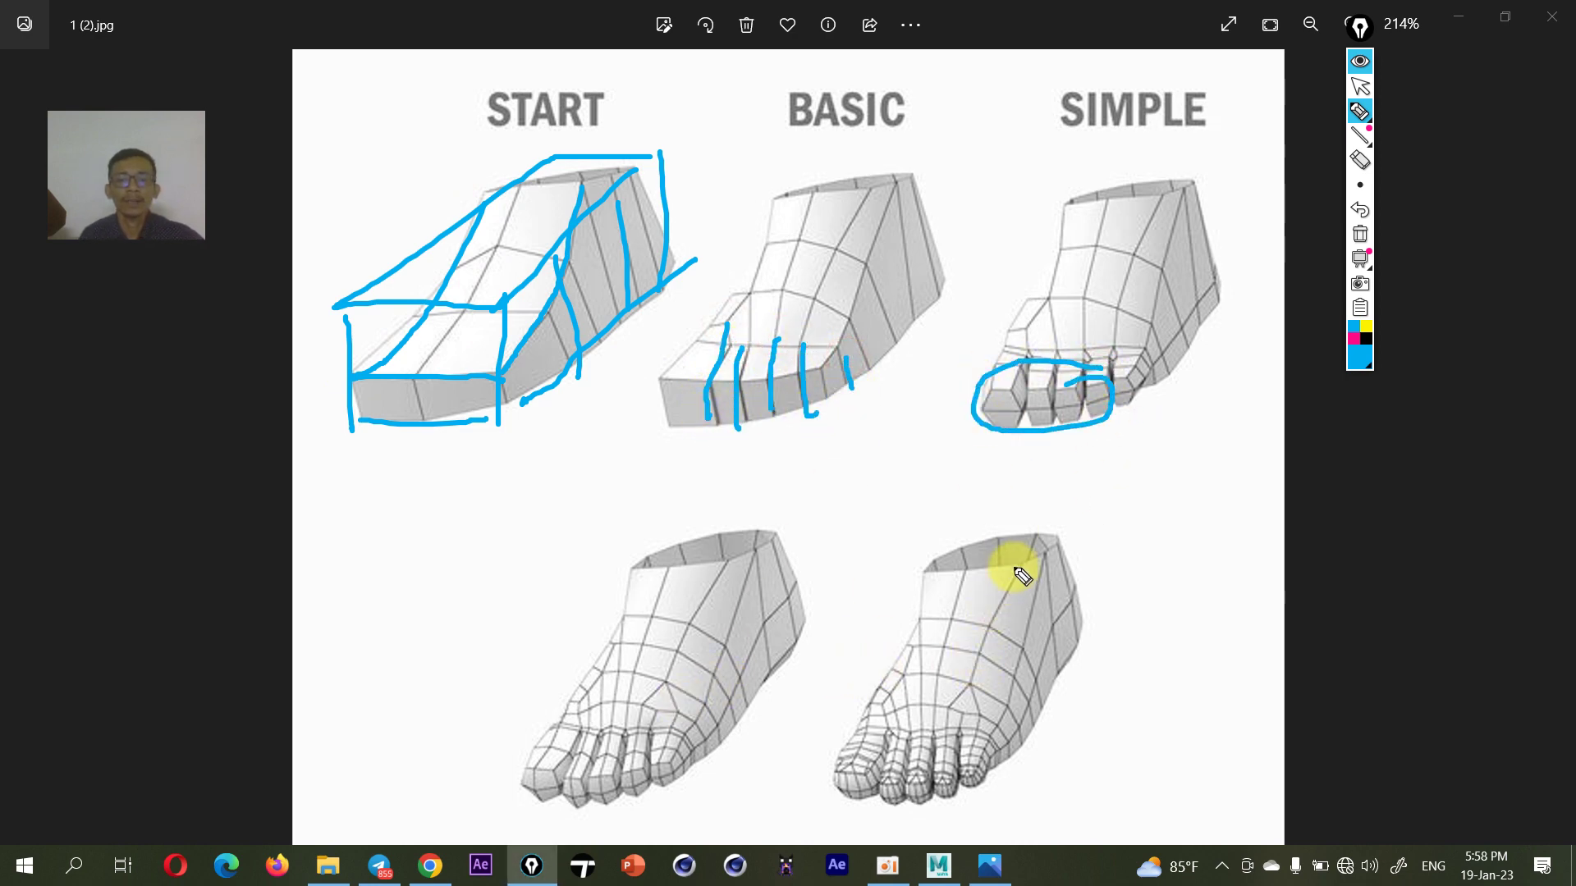
mouse_move(1024, 522)
mouse_down()
mouse_move(879, 746)
mouse_move(947, 600)
mouse_up()
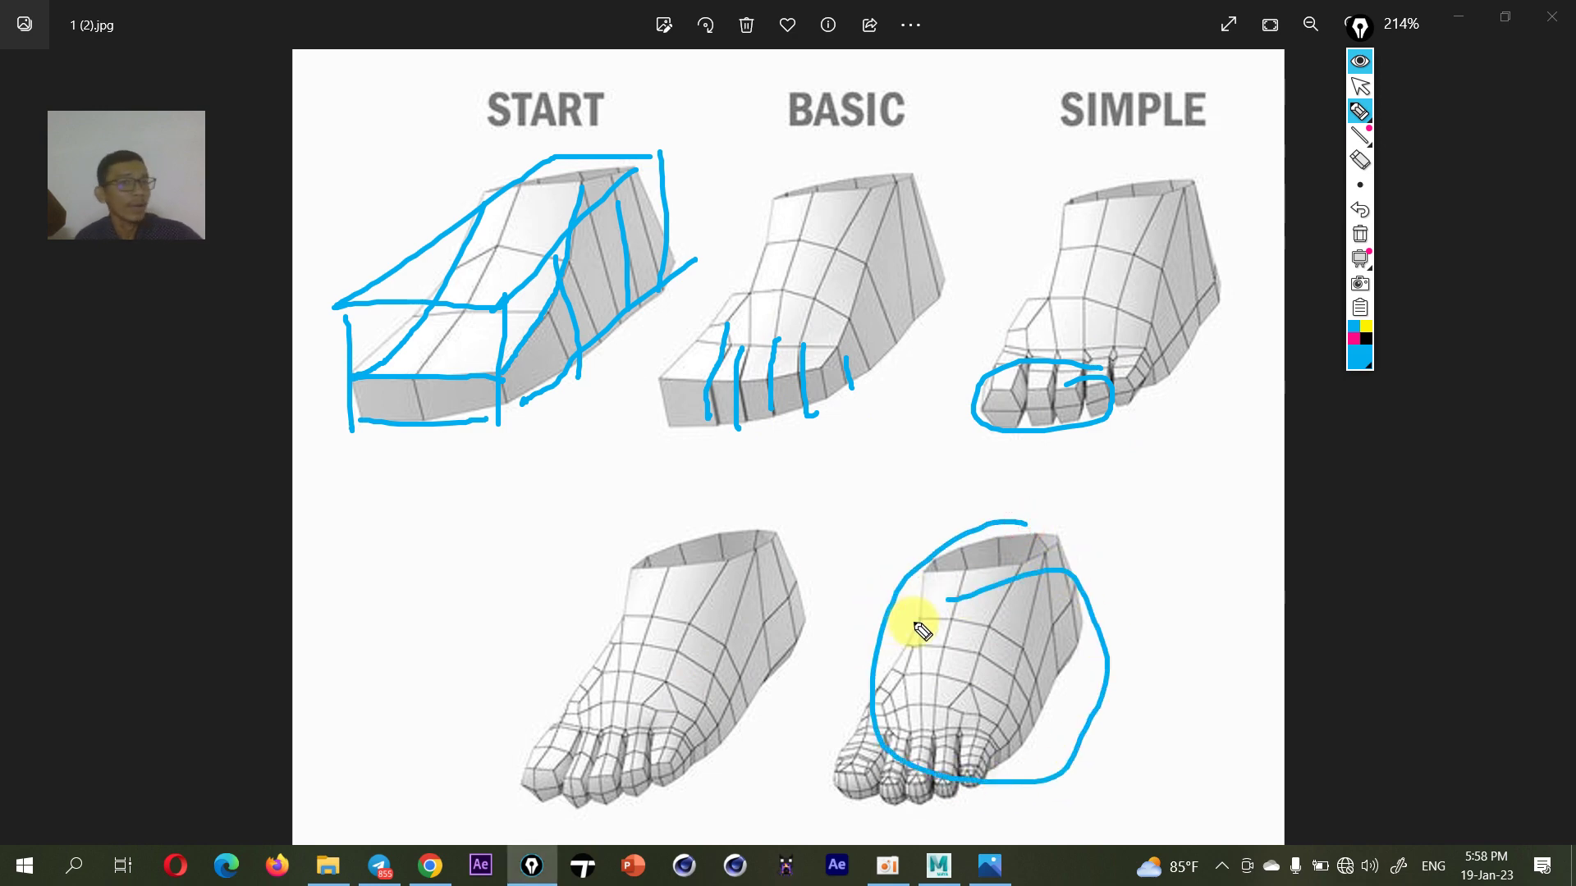
click(1362, 80)
click(1551, 16)
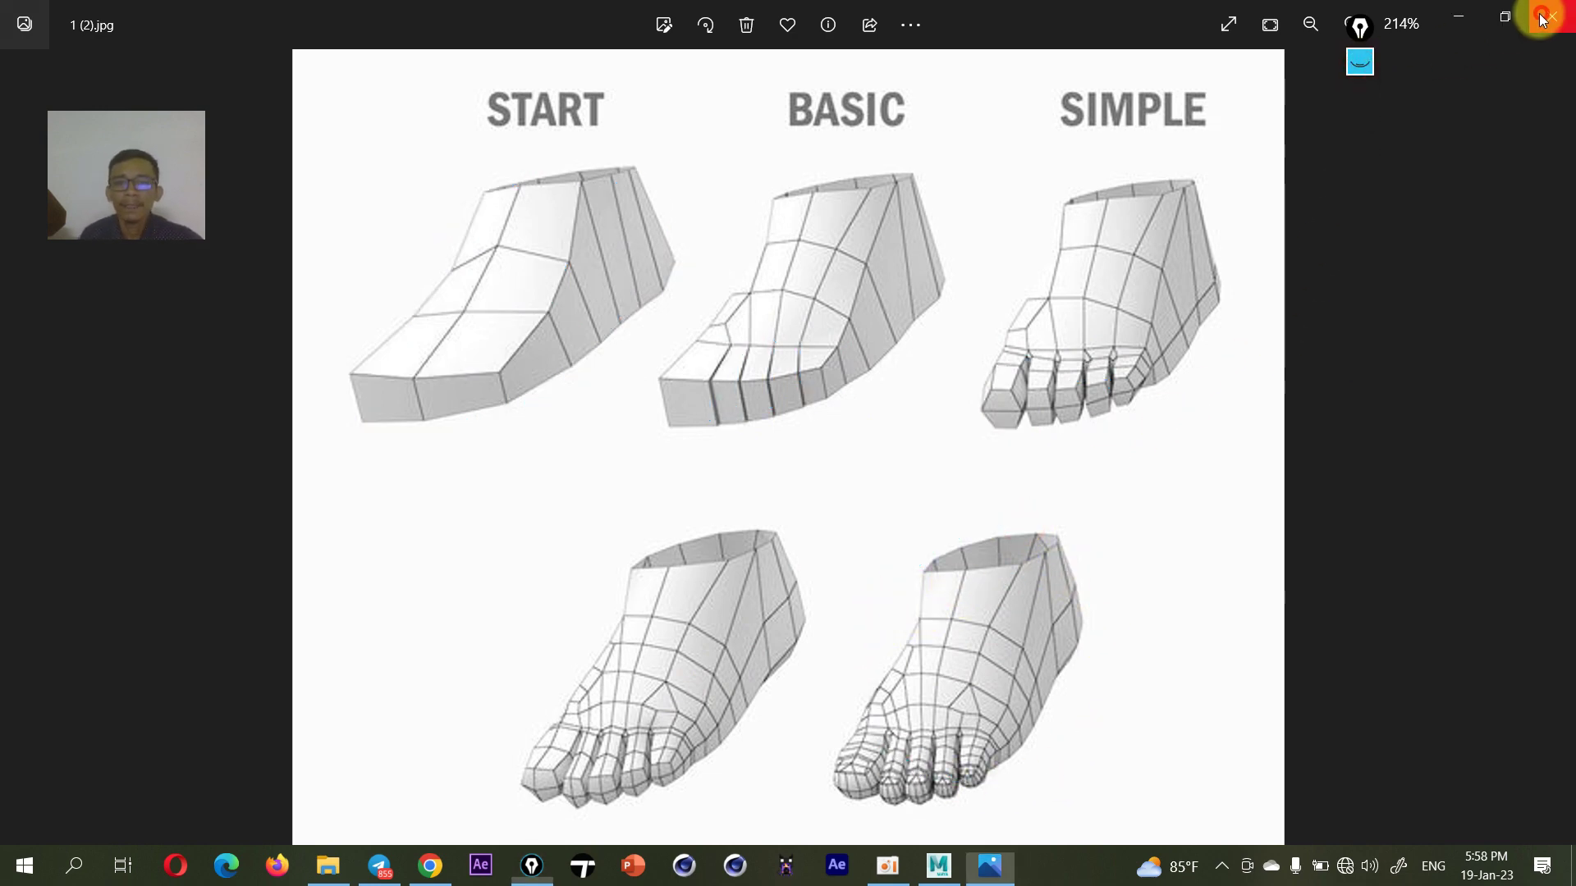
- Open the 1 (1) hand topology chart zoomed to 214% and centre the hands
click(633, 177)
double_click(633, 177)
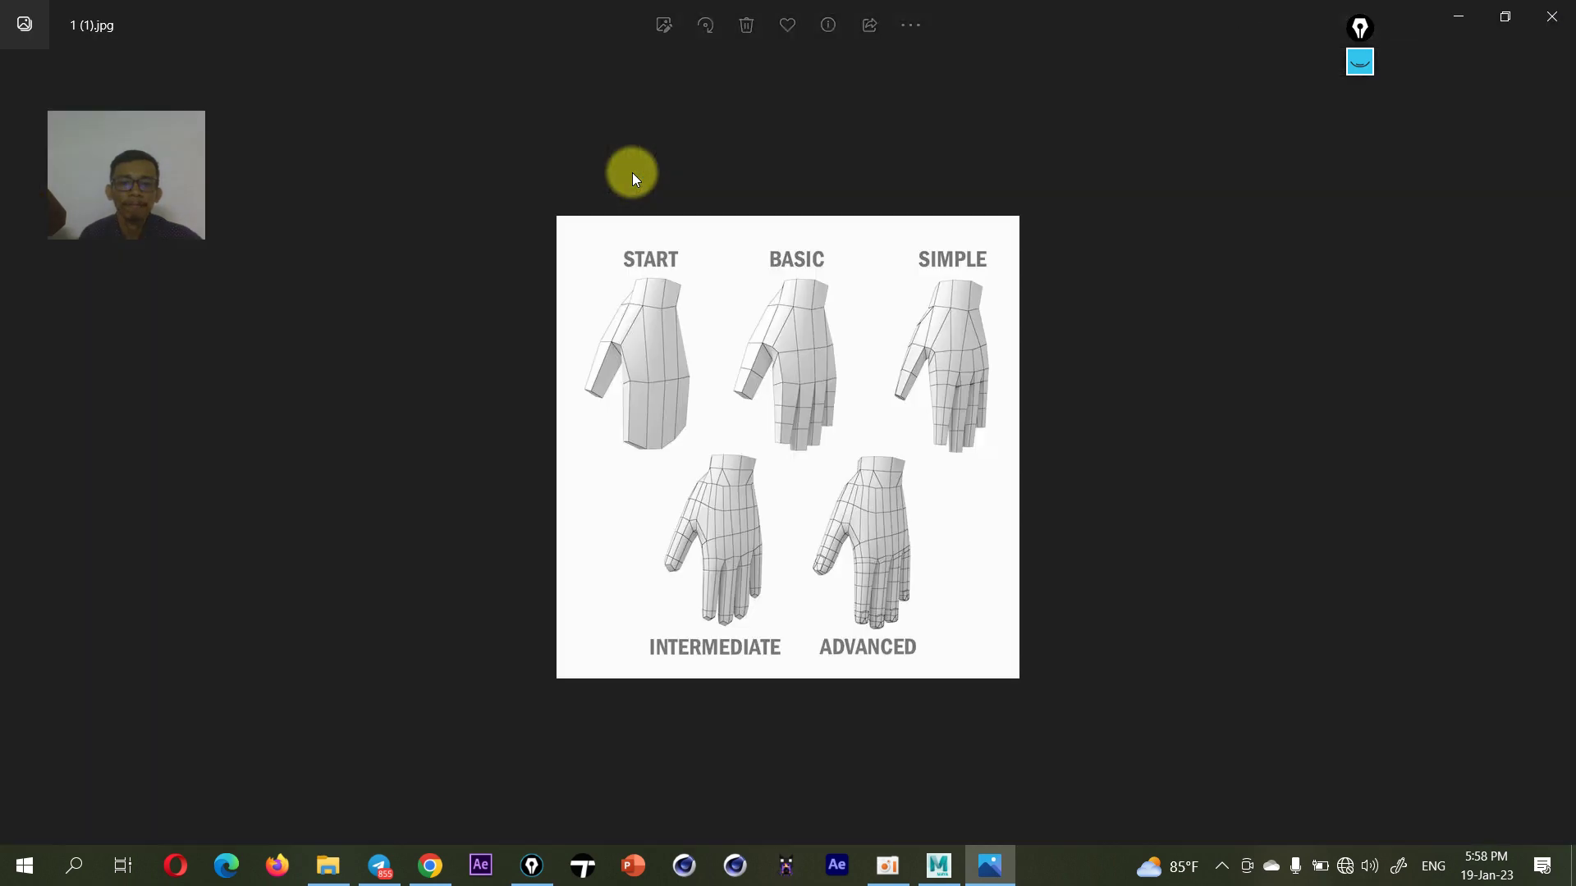
scroll(644, 345, up, 1)
scroll(644, 344, up, 4)
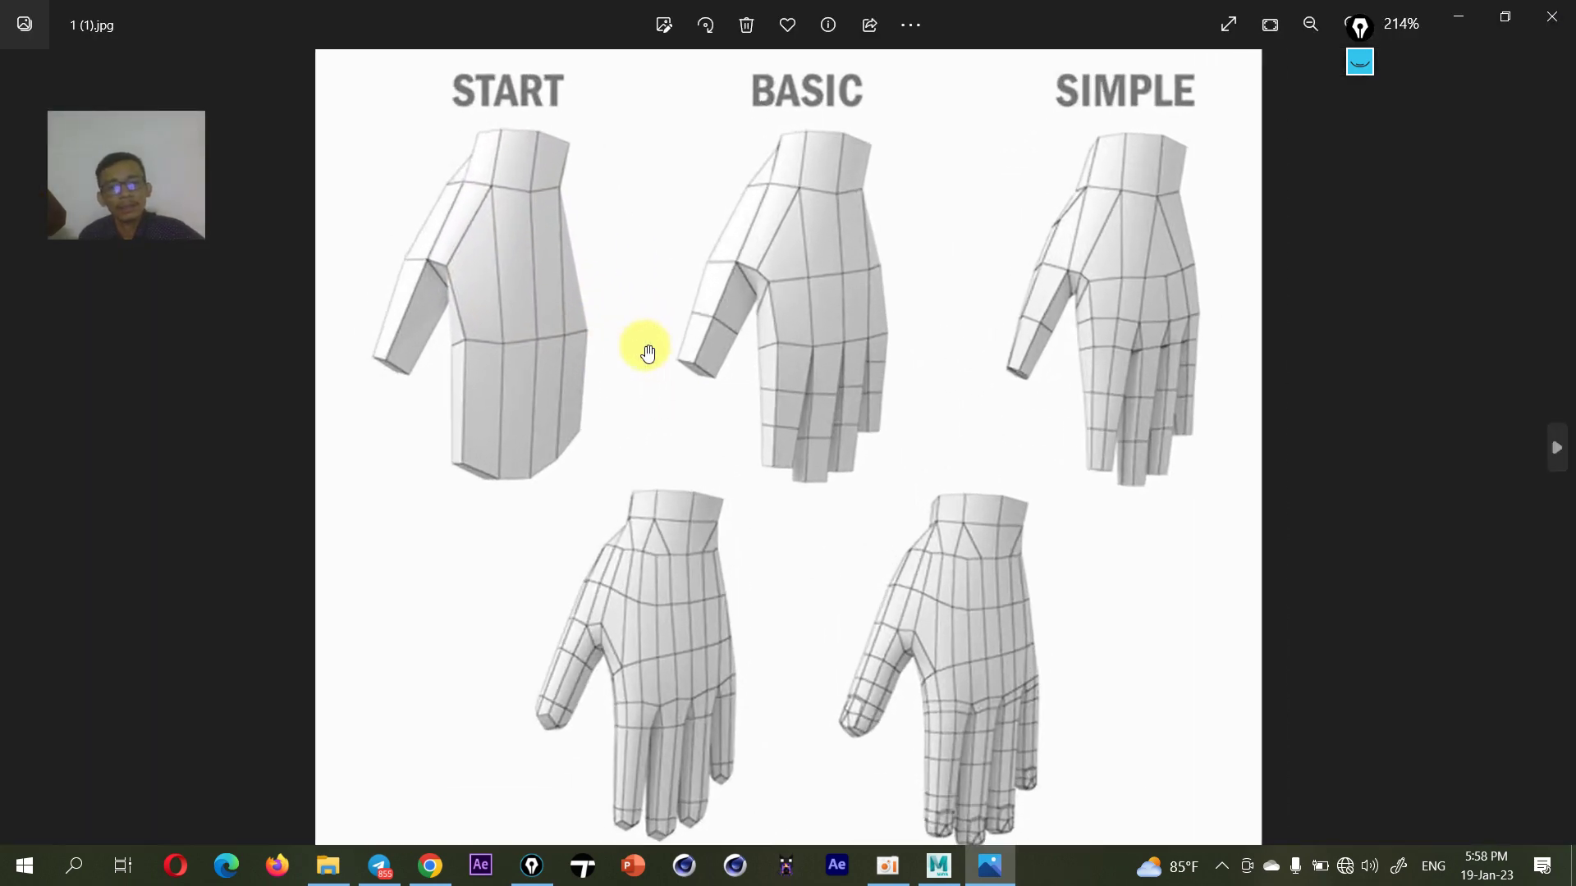
drag(633, 372, 665, 445)
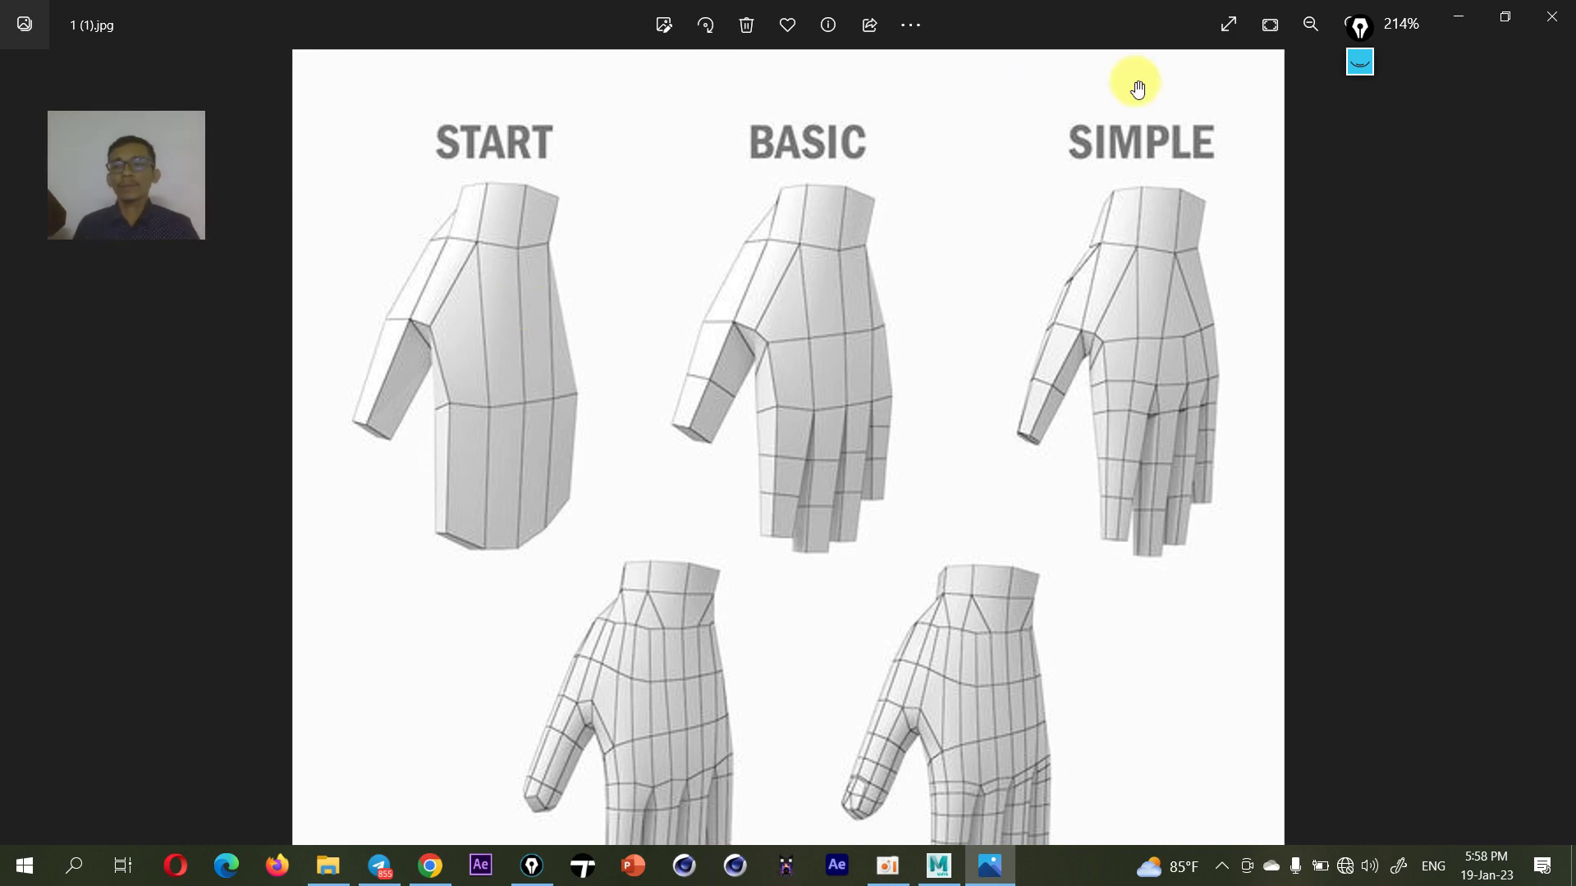
- Clear leftover ink, mark below the START hand and circle its thumb, then hide the ink and close
click(1360, 61)
click(1360, 238)
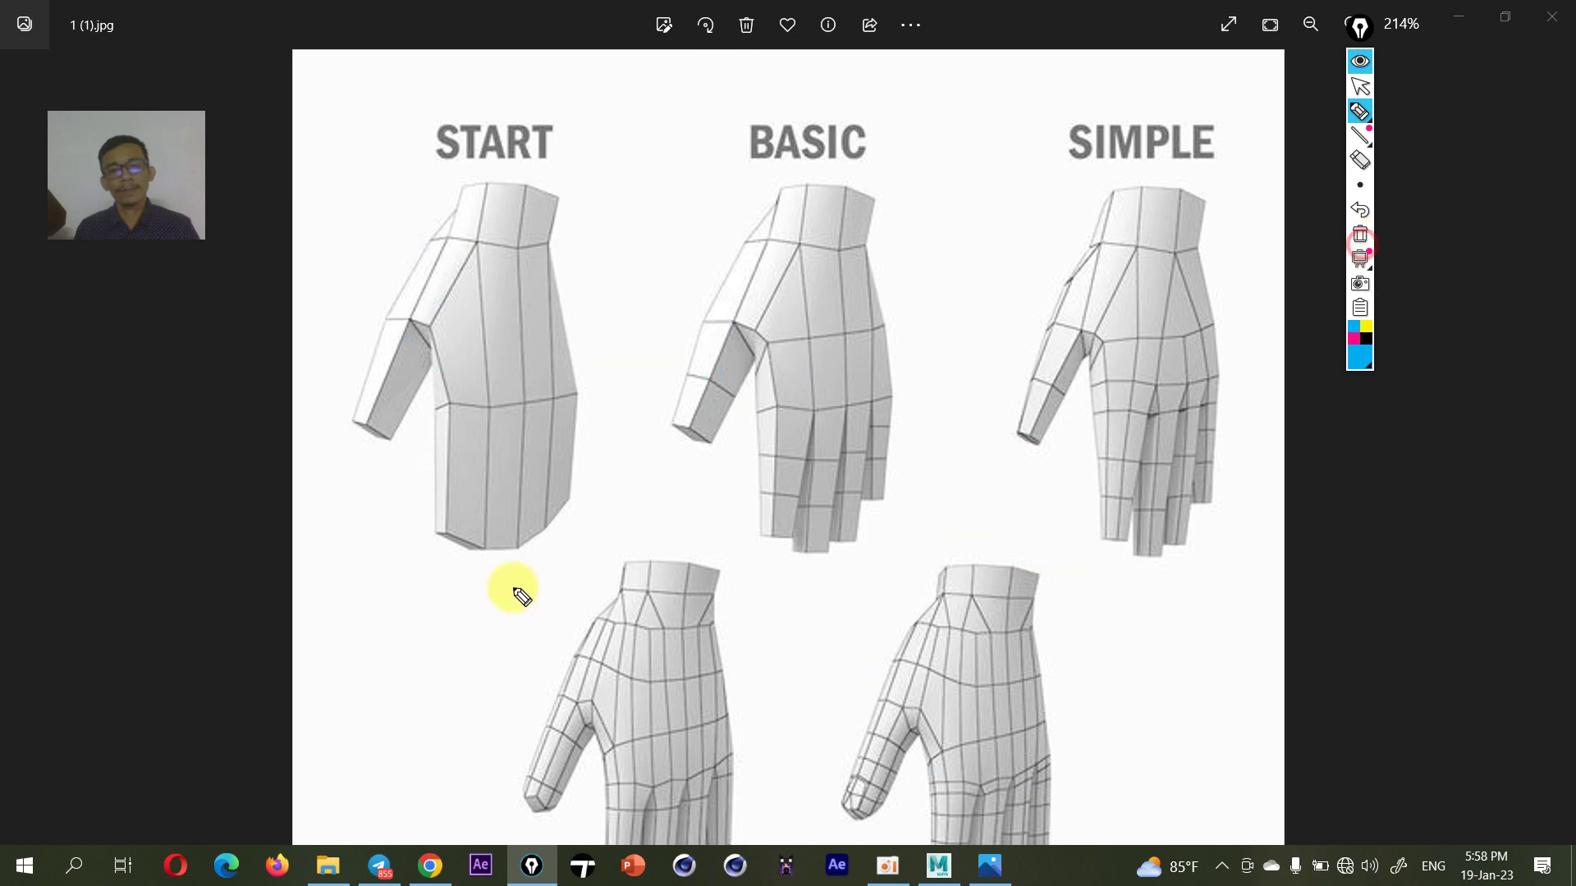
mouse_move(455, 538)
mouse_down()
mouse_move(469, 531)
mouse_move(490, 569)
mouse_move(558, 525)
mouse_up()
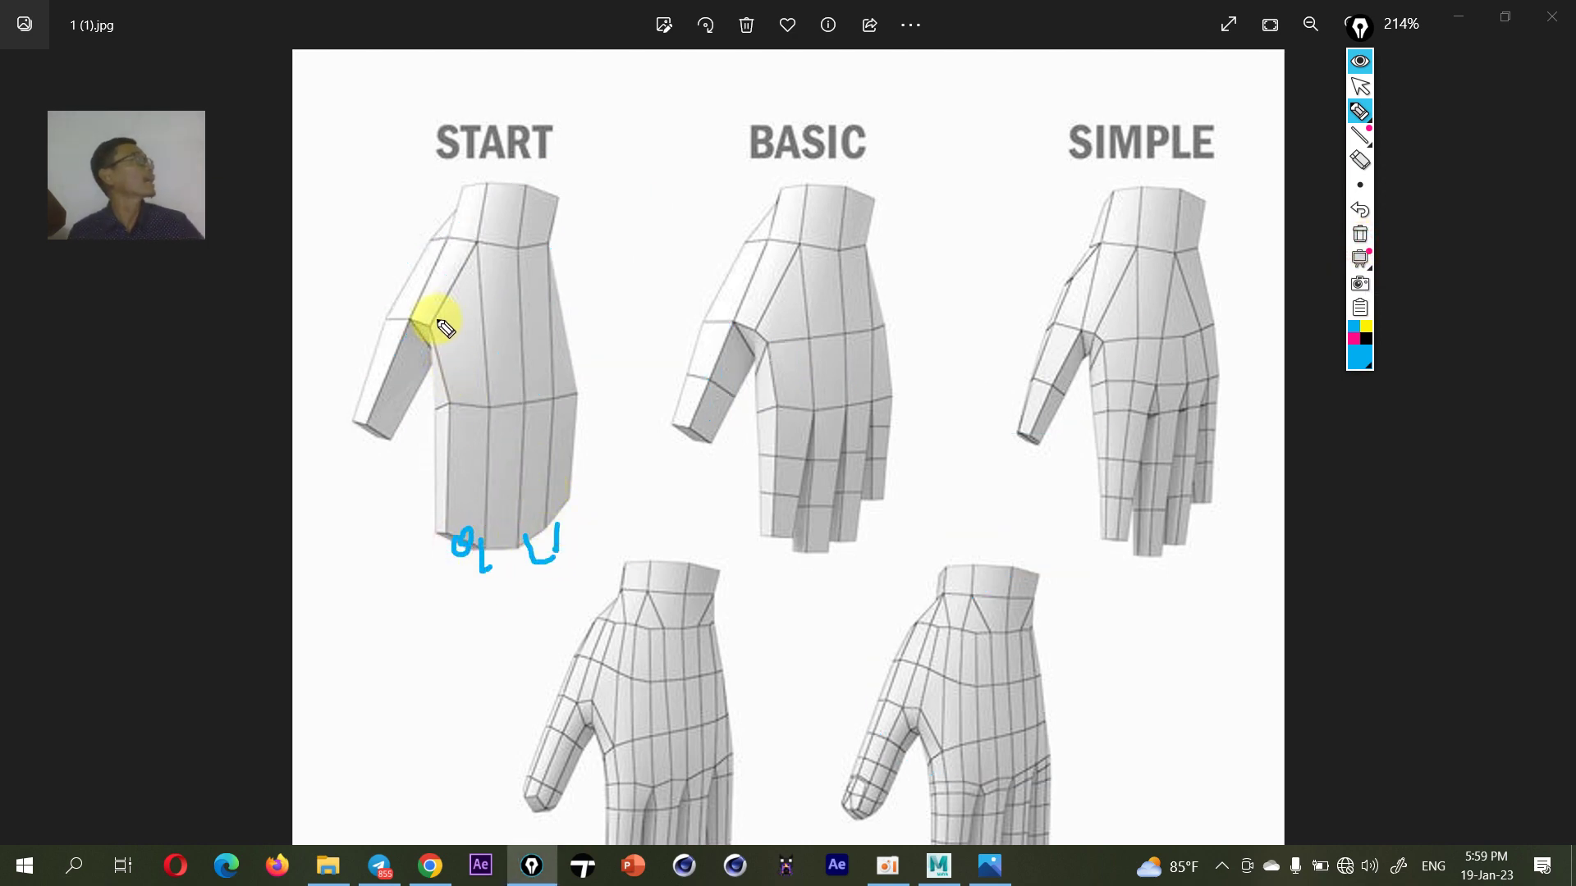
drag(422, 310, 403, 324)
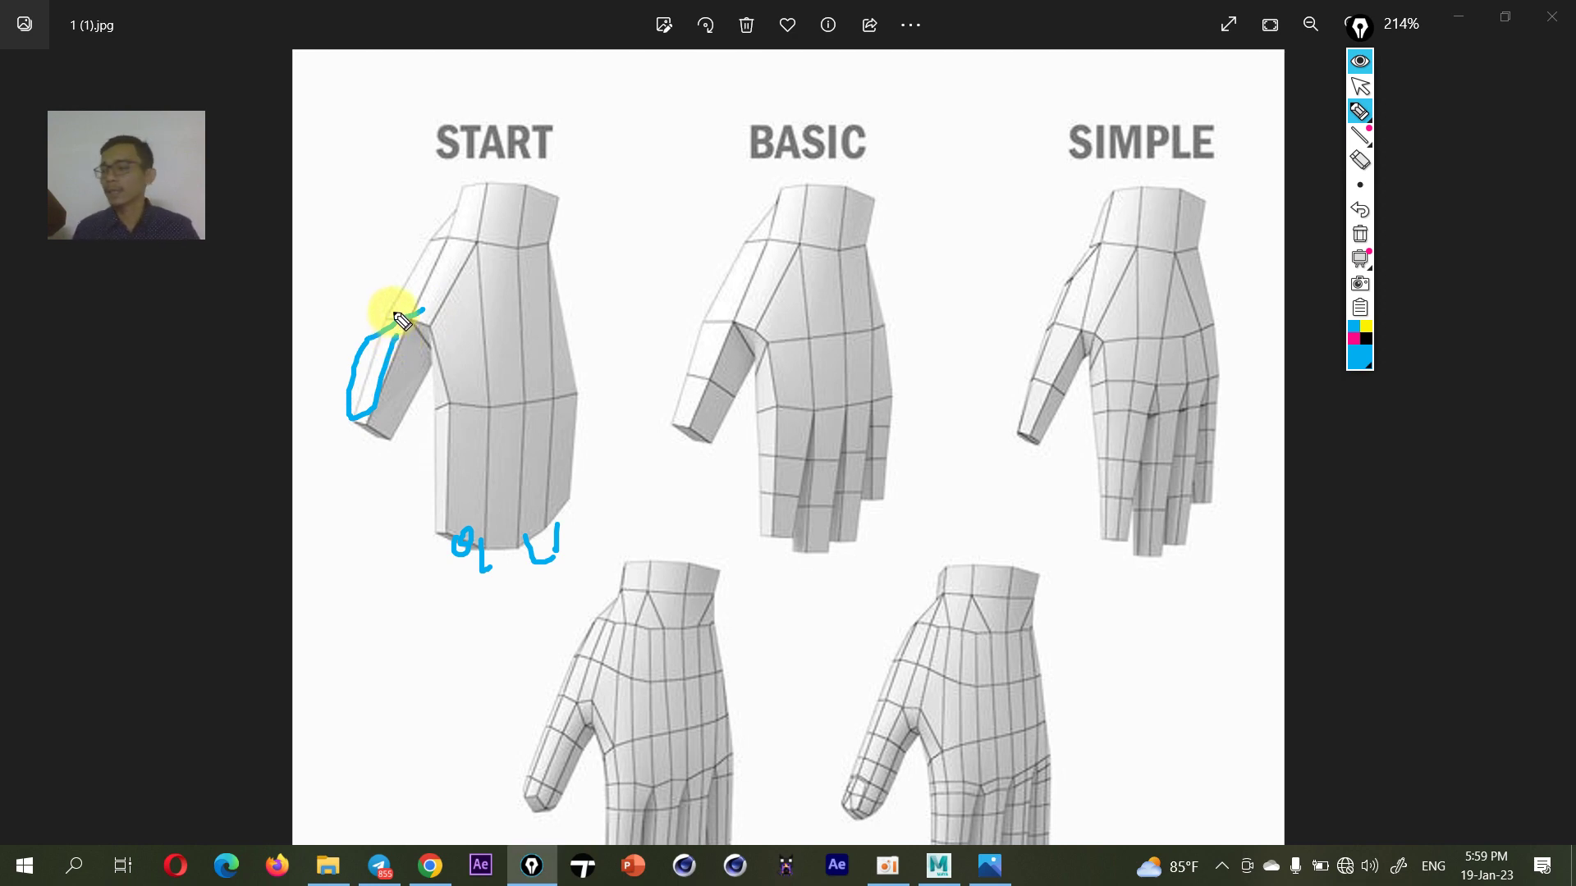
click(1360, 62)
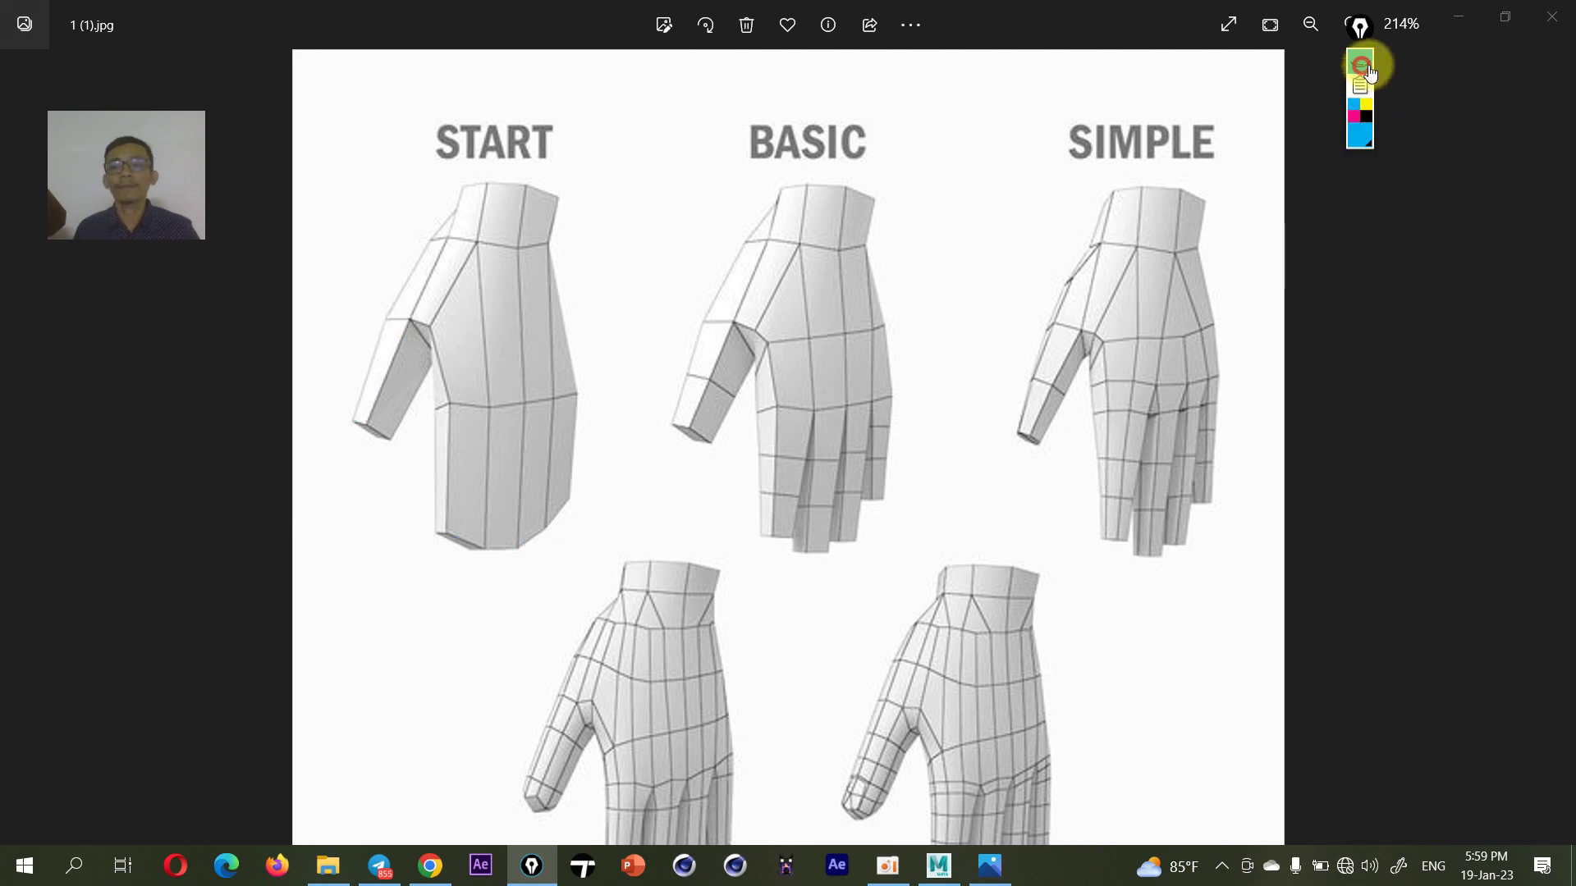
click(1548, 18)
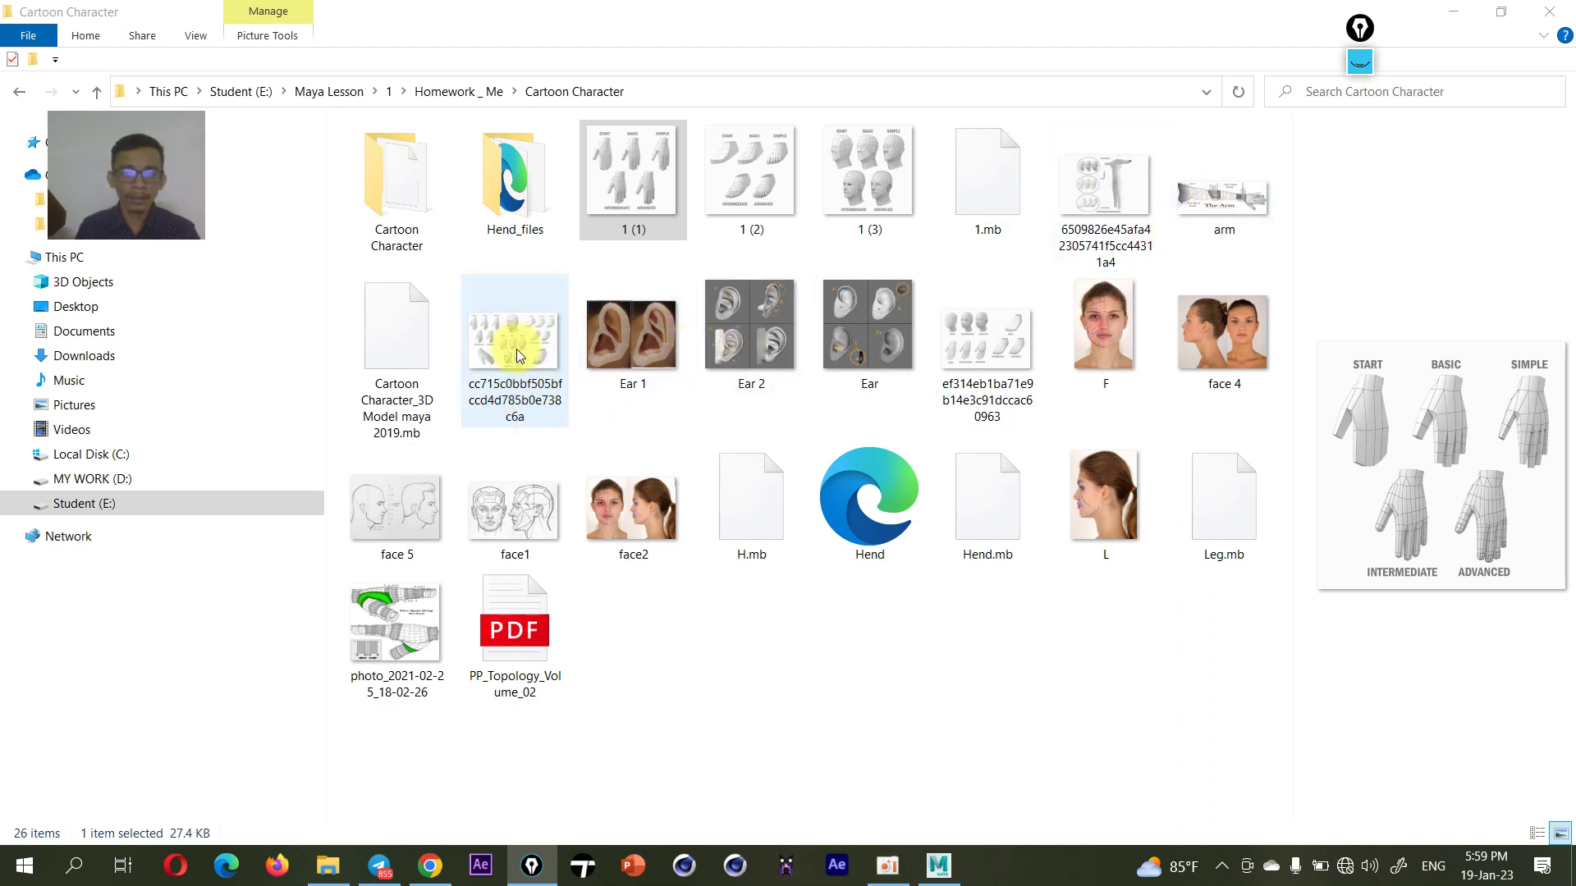
- View the Ear 1 and Ear 2 references, zooming Ear 2 to 417%, then close them
double_click(643, 342)
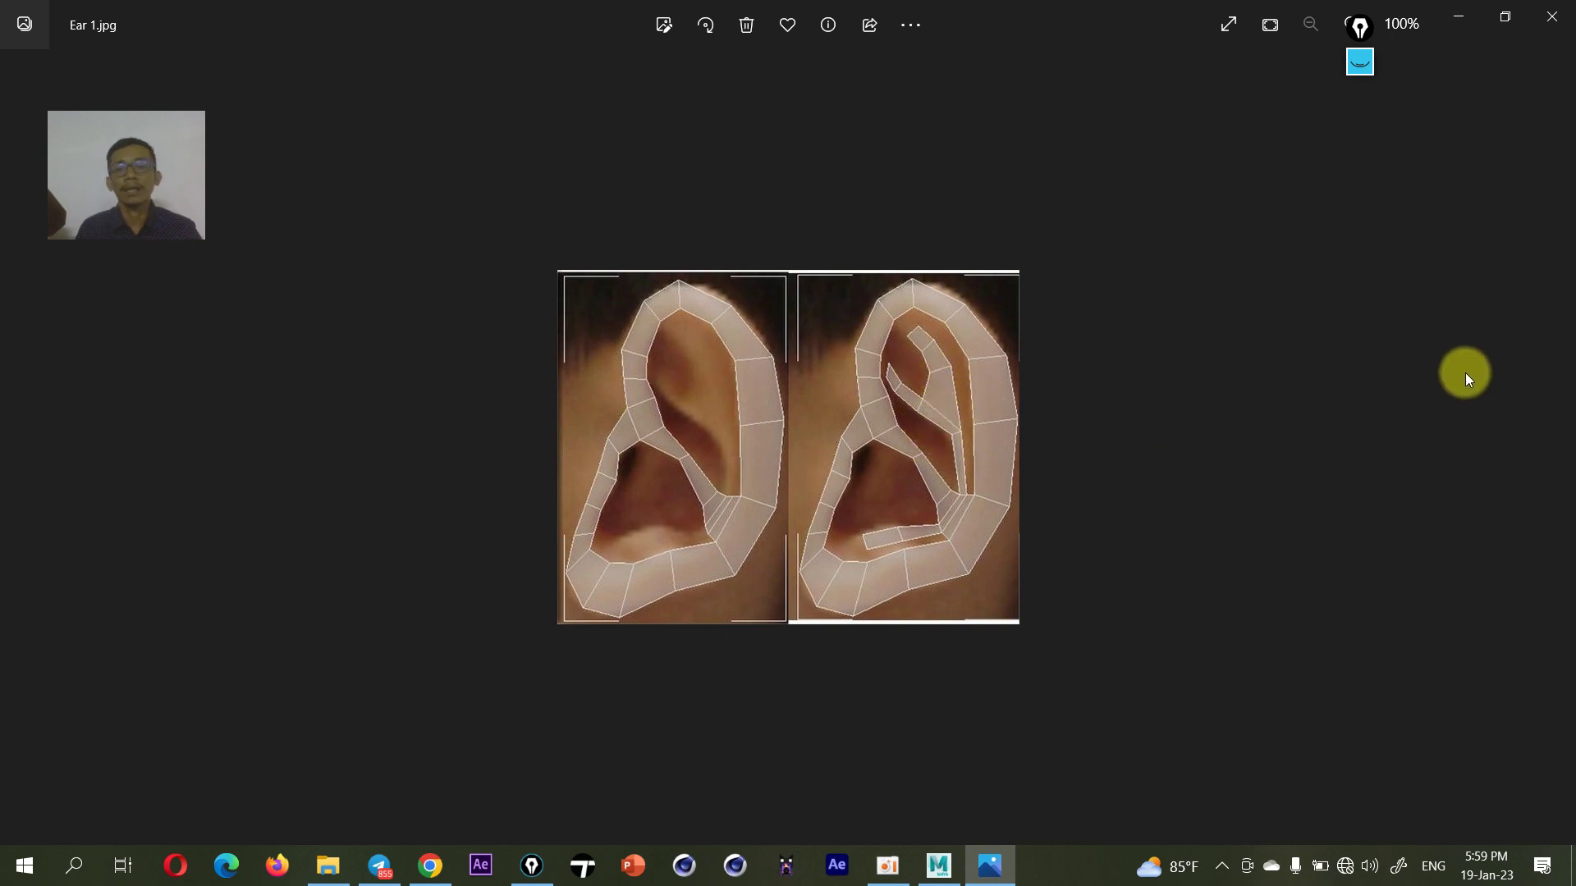
click(1544, 25)
click(747, 323)
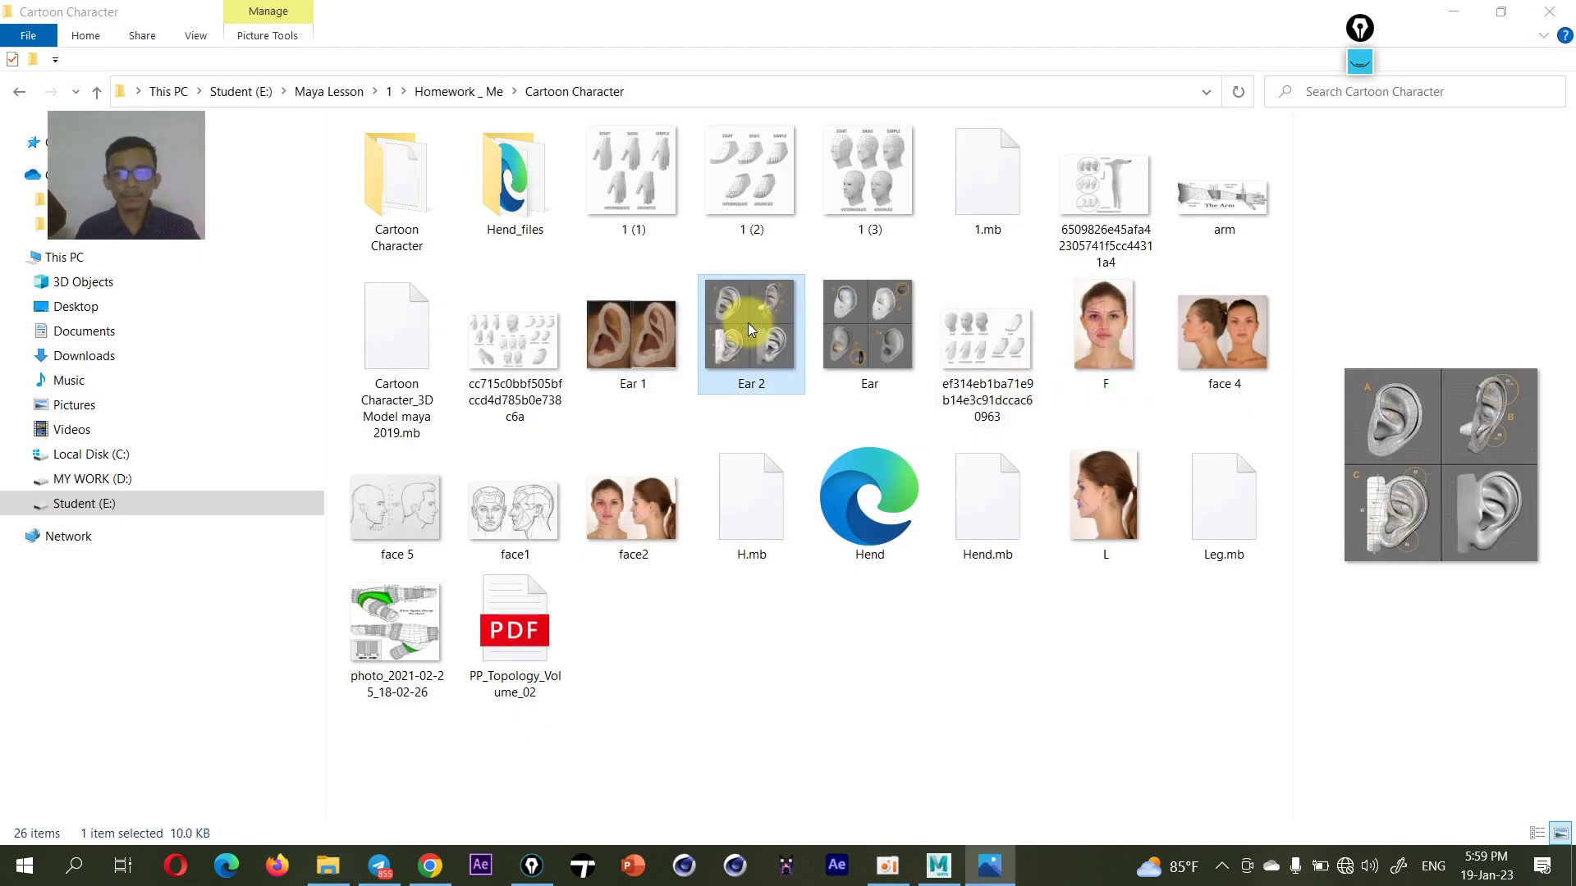
double_click(747, 323)
scroll(765, 402, up, 3)
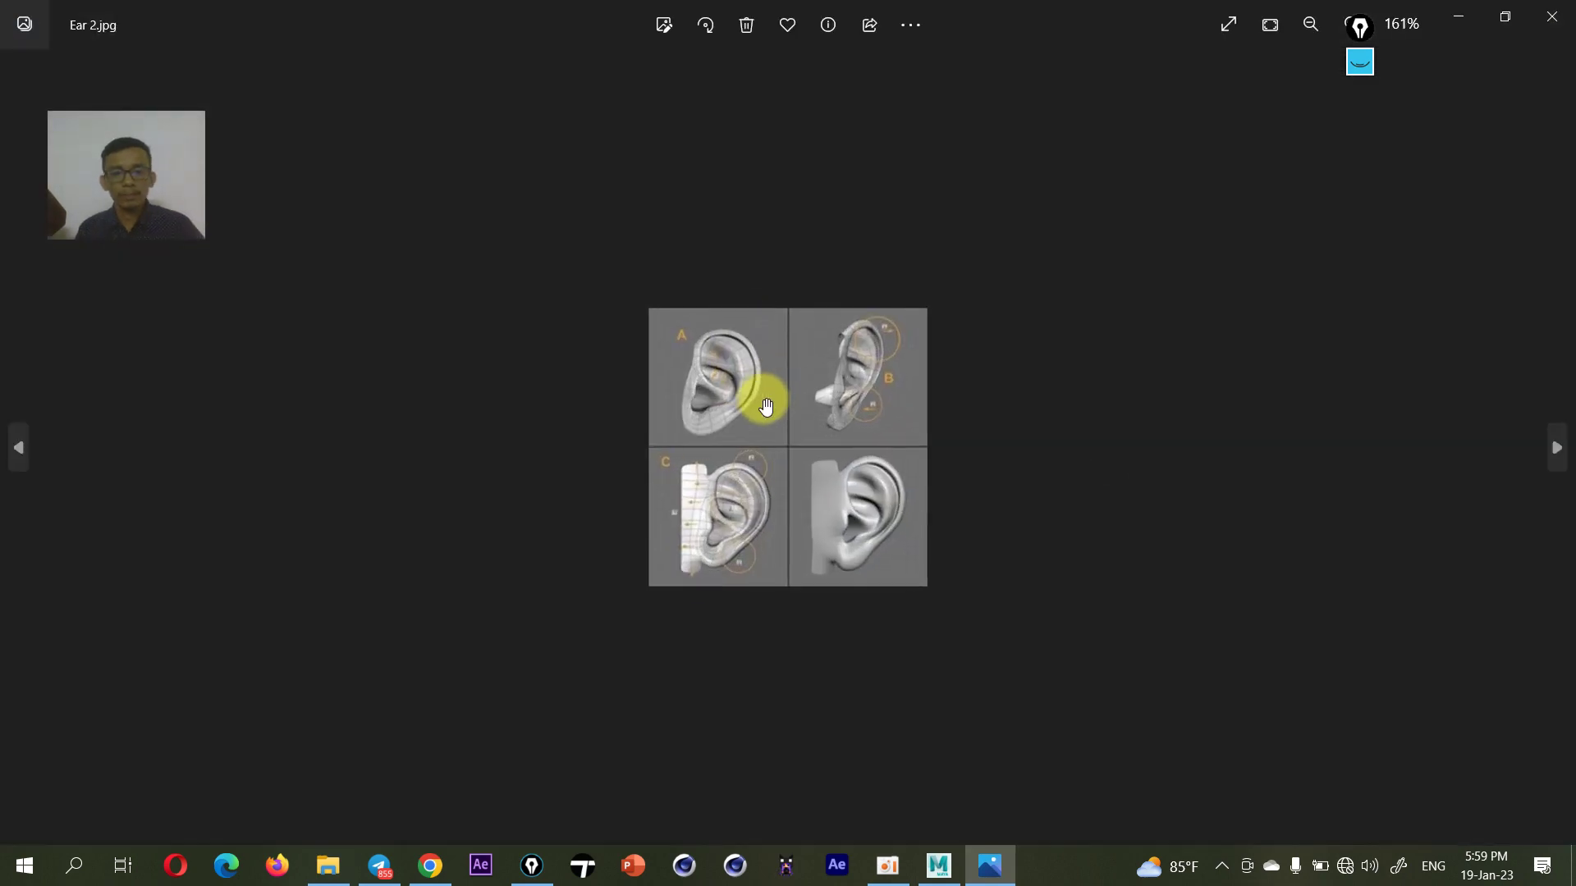
scroll(767, 404, up, 3)
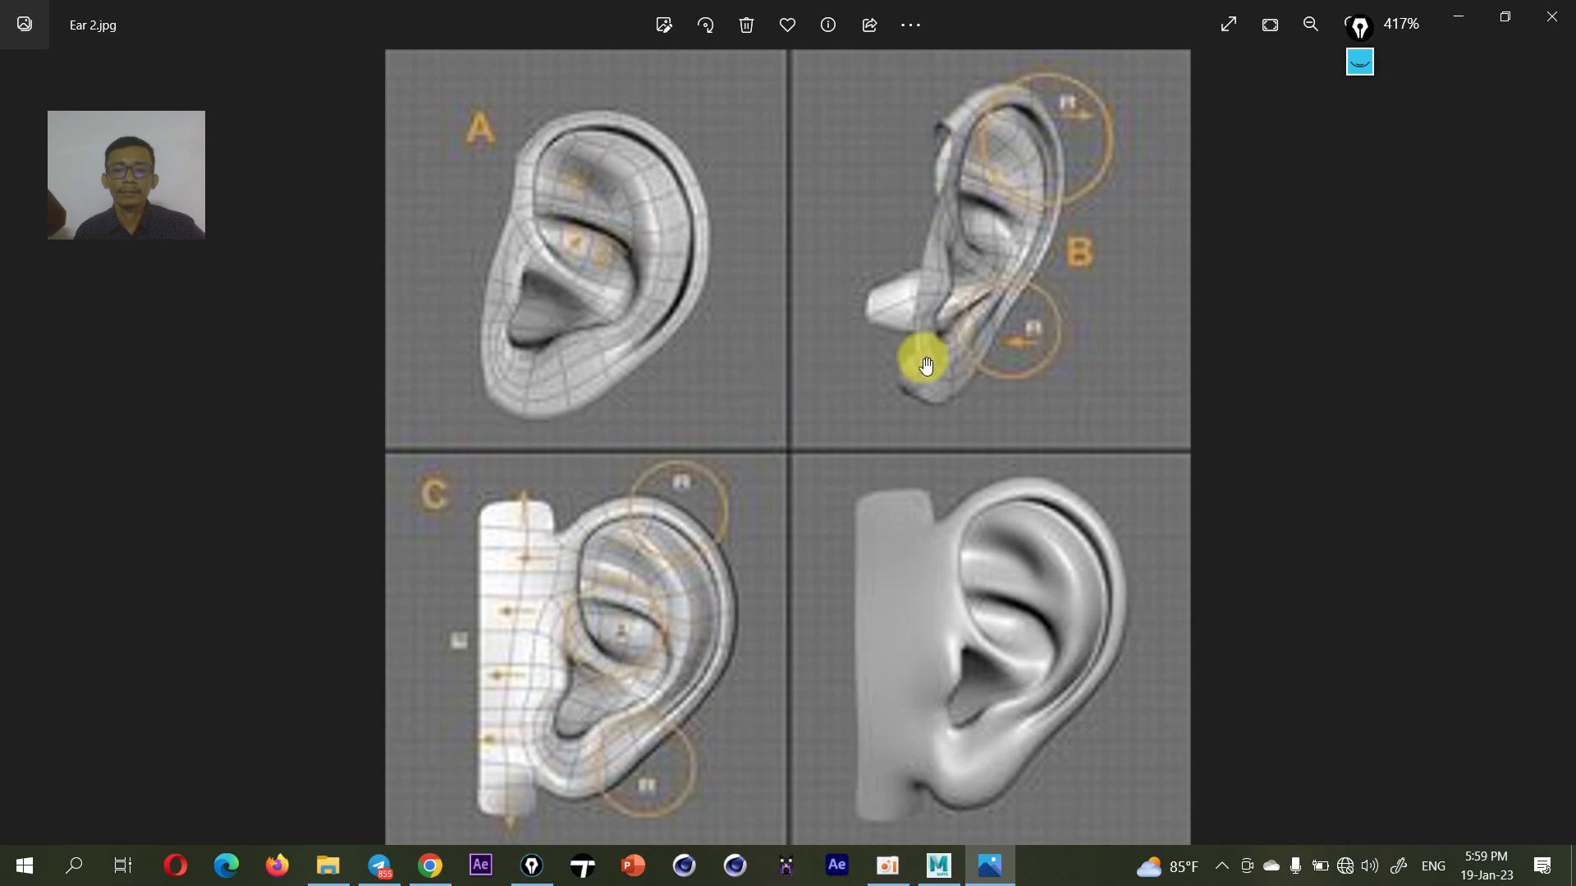
click(1552, 17)
click(985, 359)
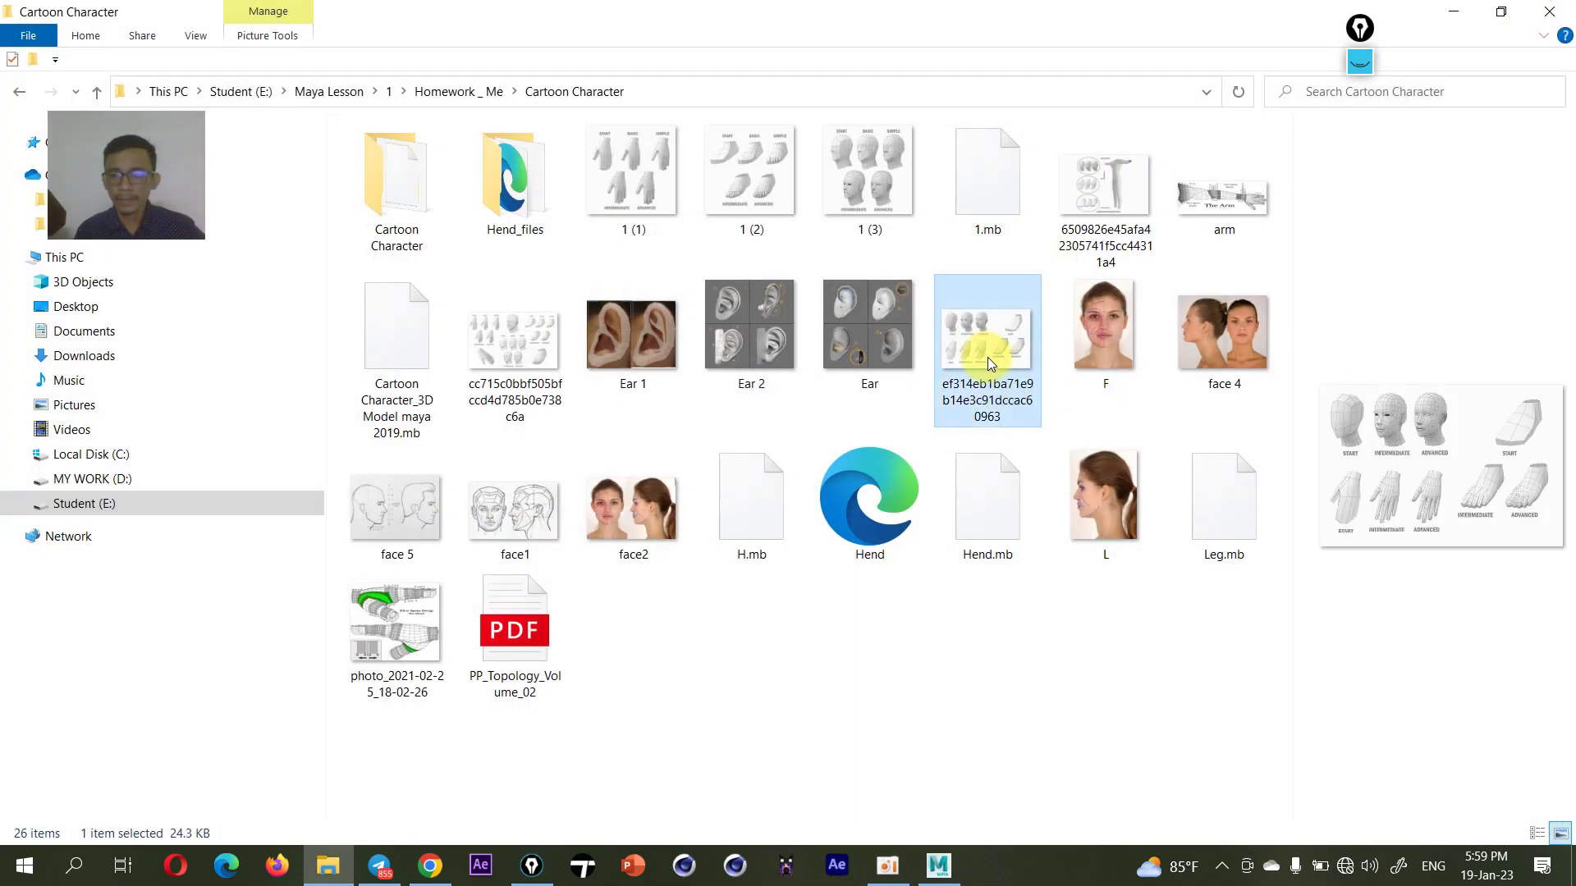
click(517, 336)
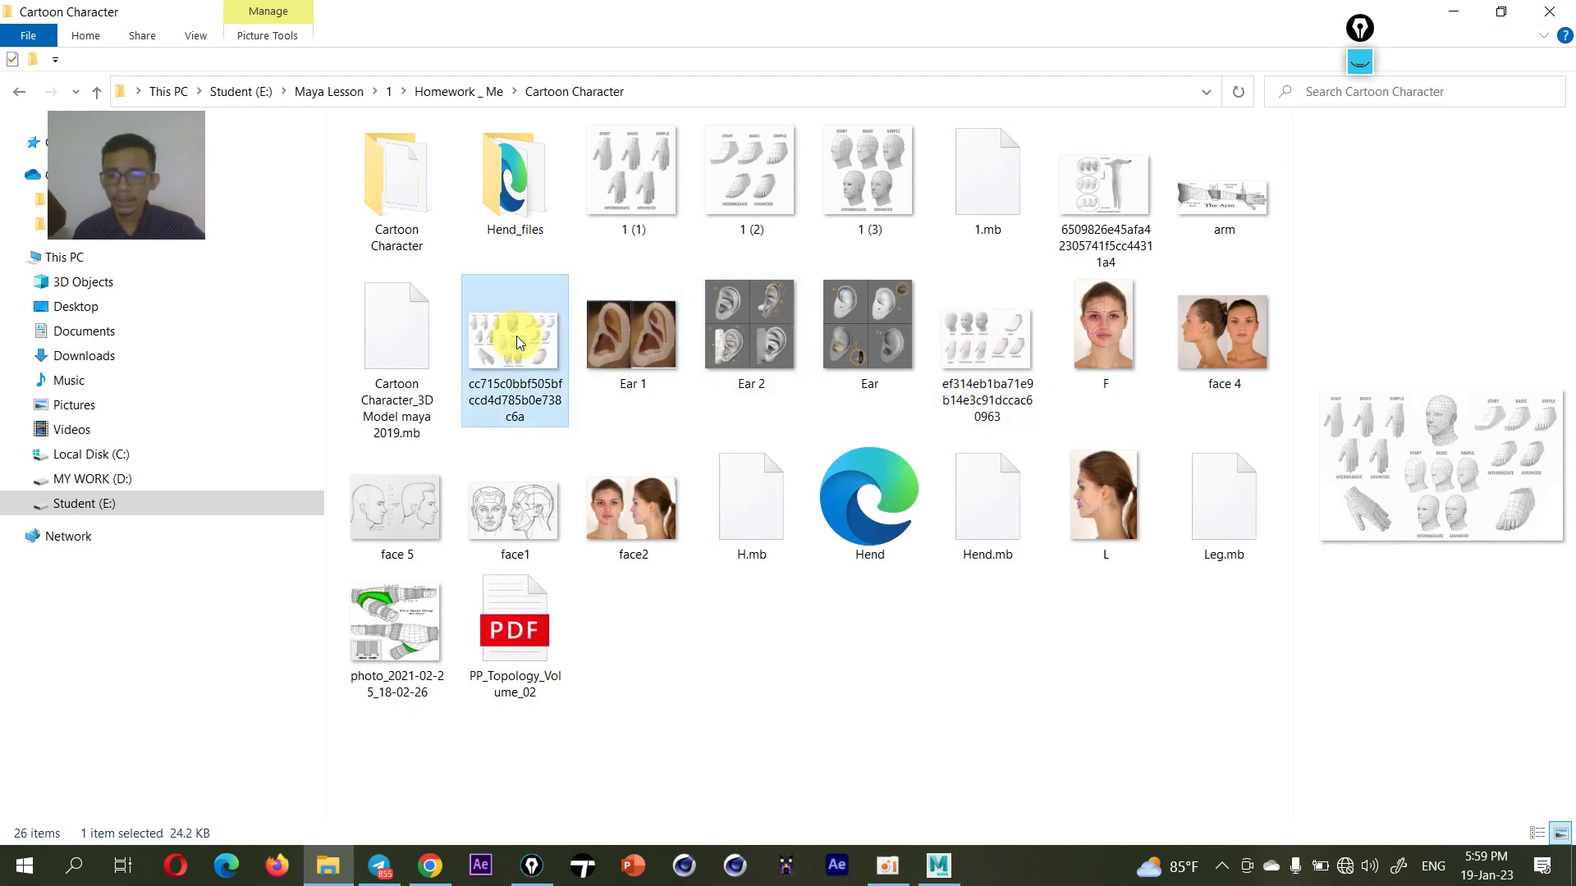
click(1108, 210)
click(1214, 209)
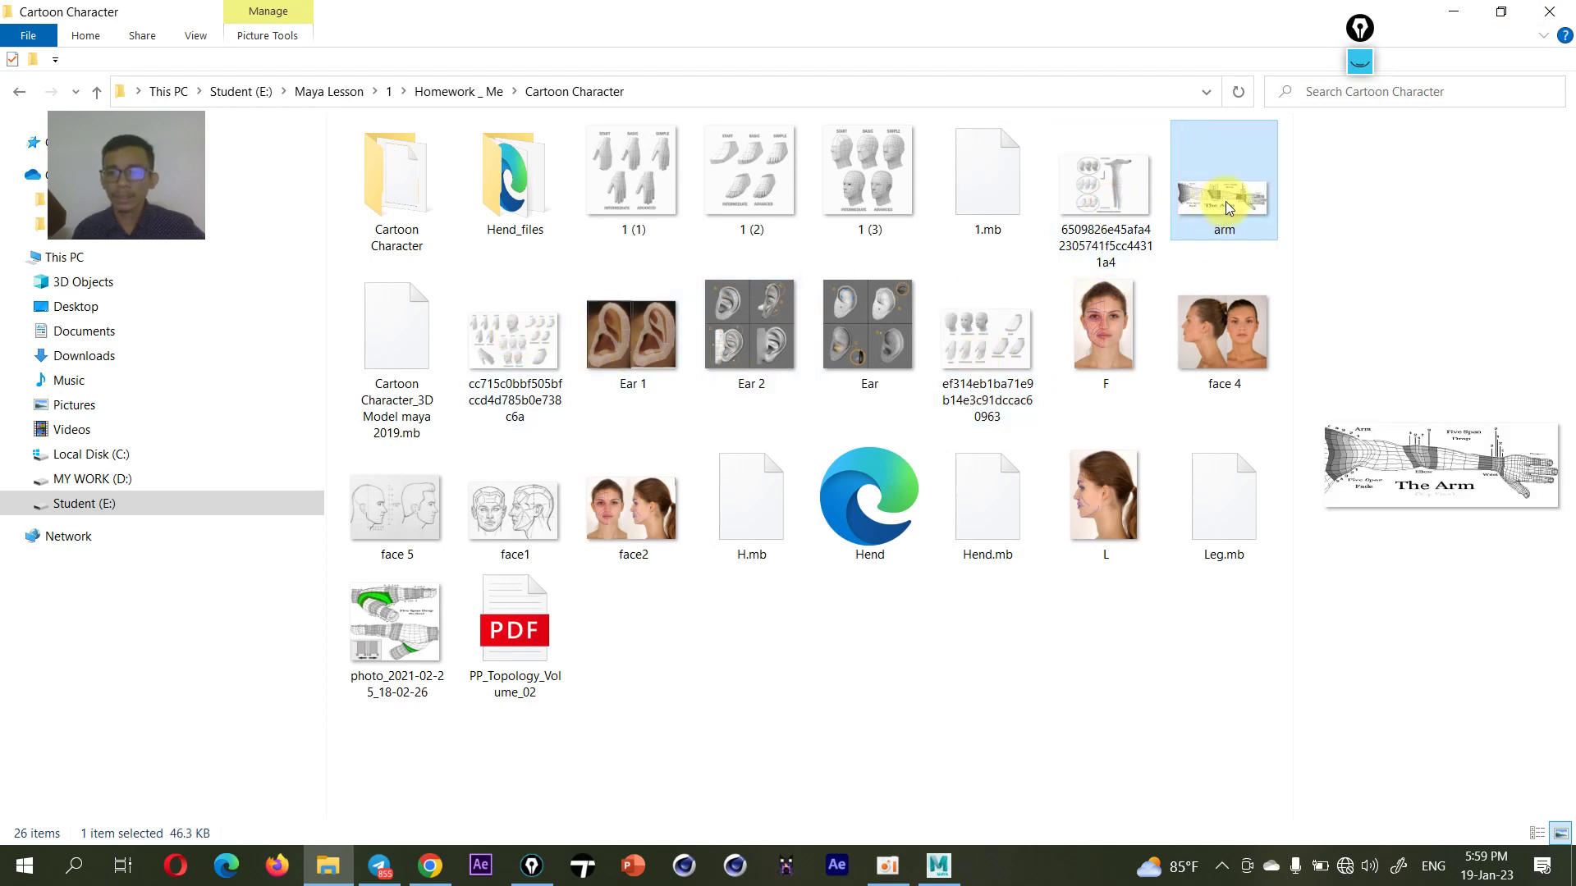
double_click(1225, 205)
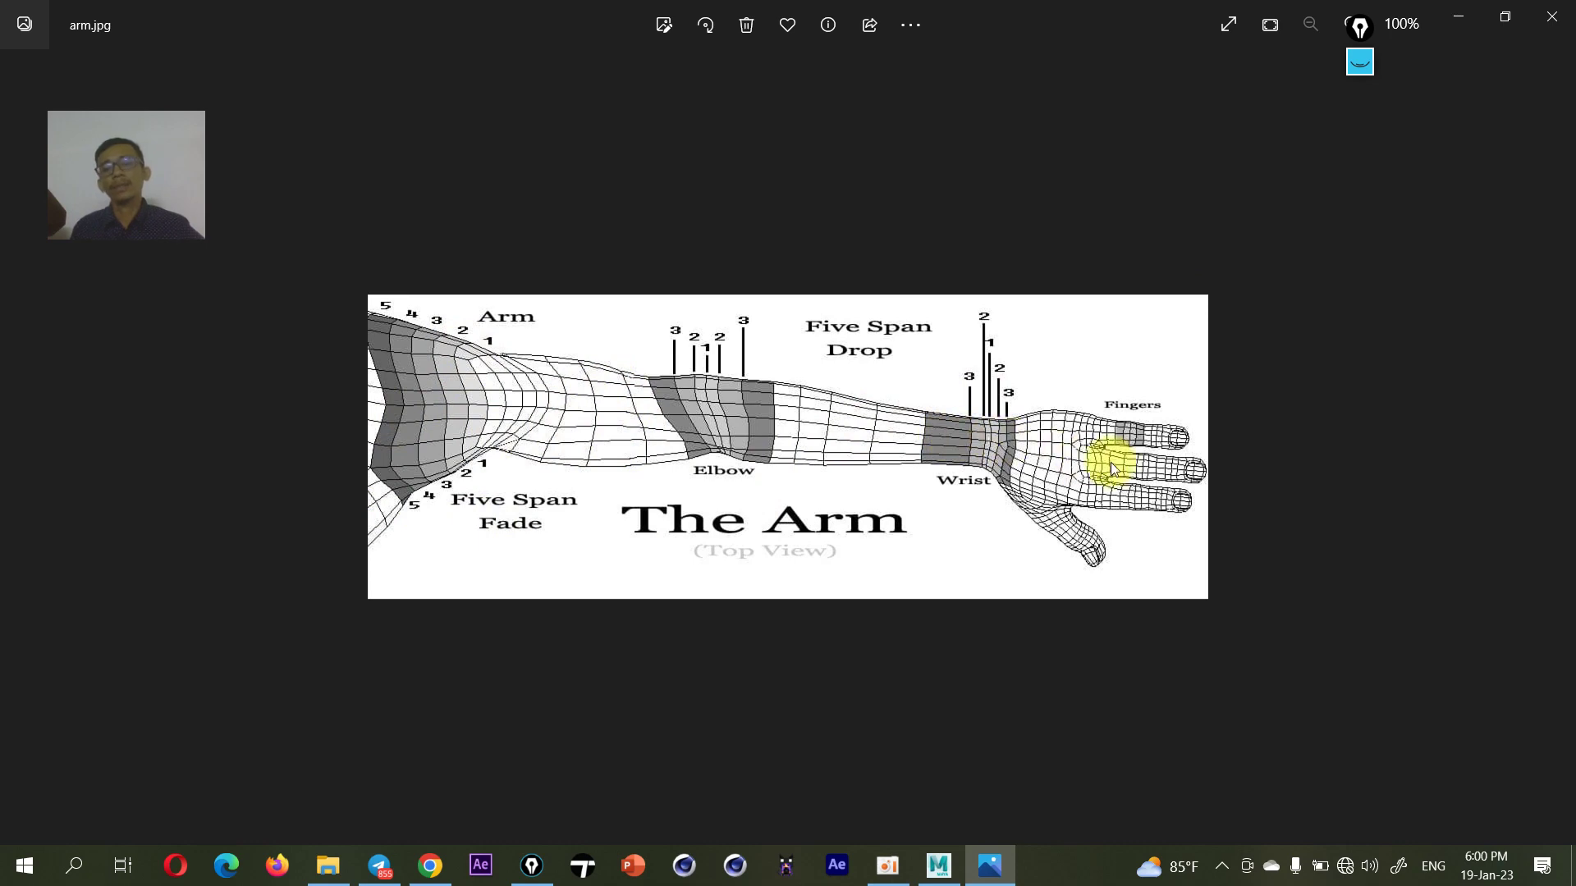
click(1456, 25)
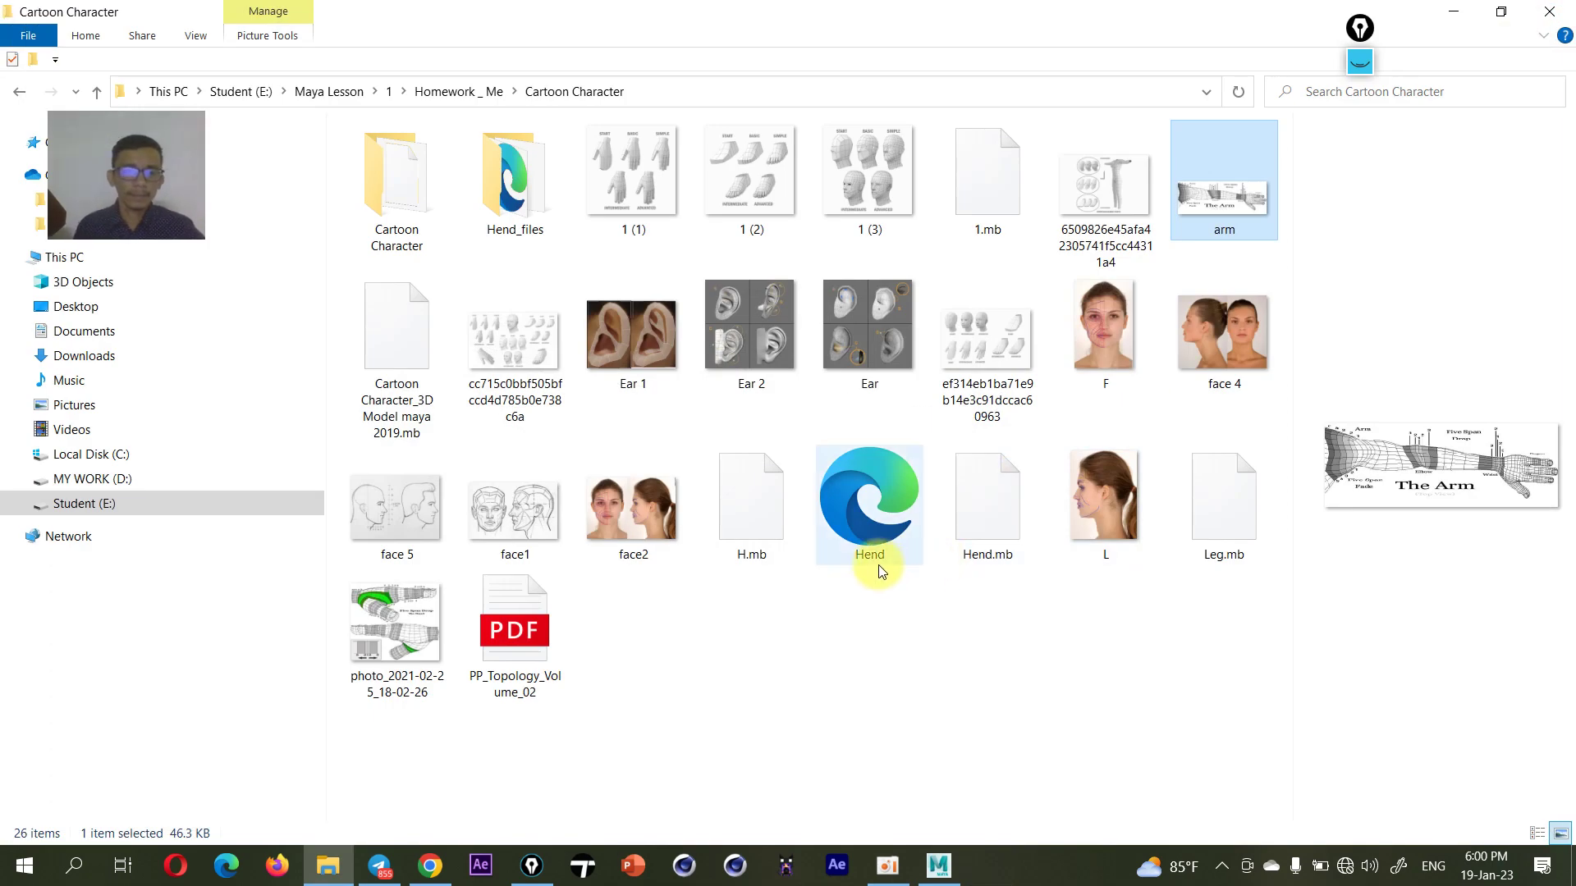
- View the Telegram cartoon girl photo full size, then bring the Homework _ Me folder back
double_click(406, 152)
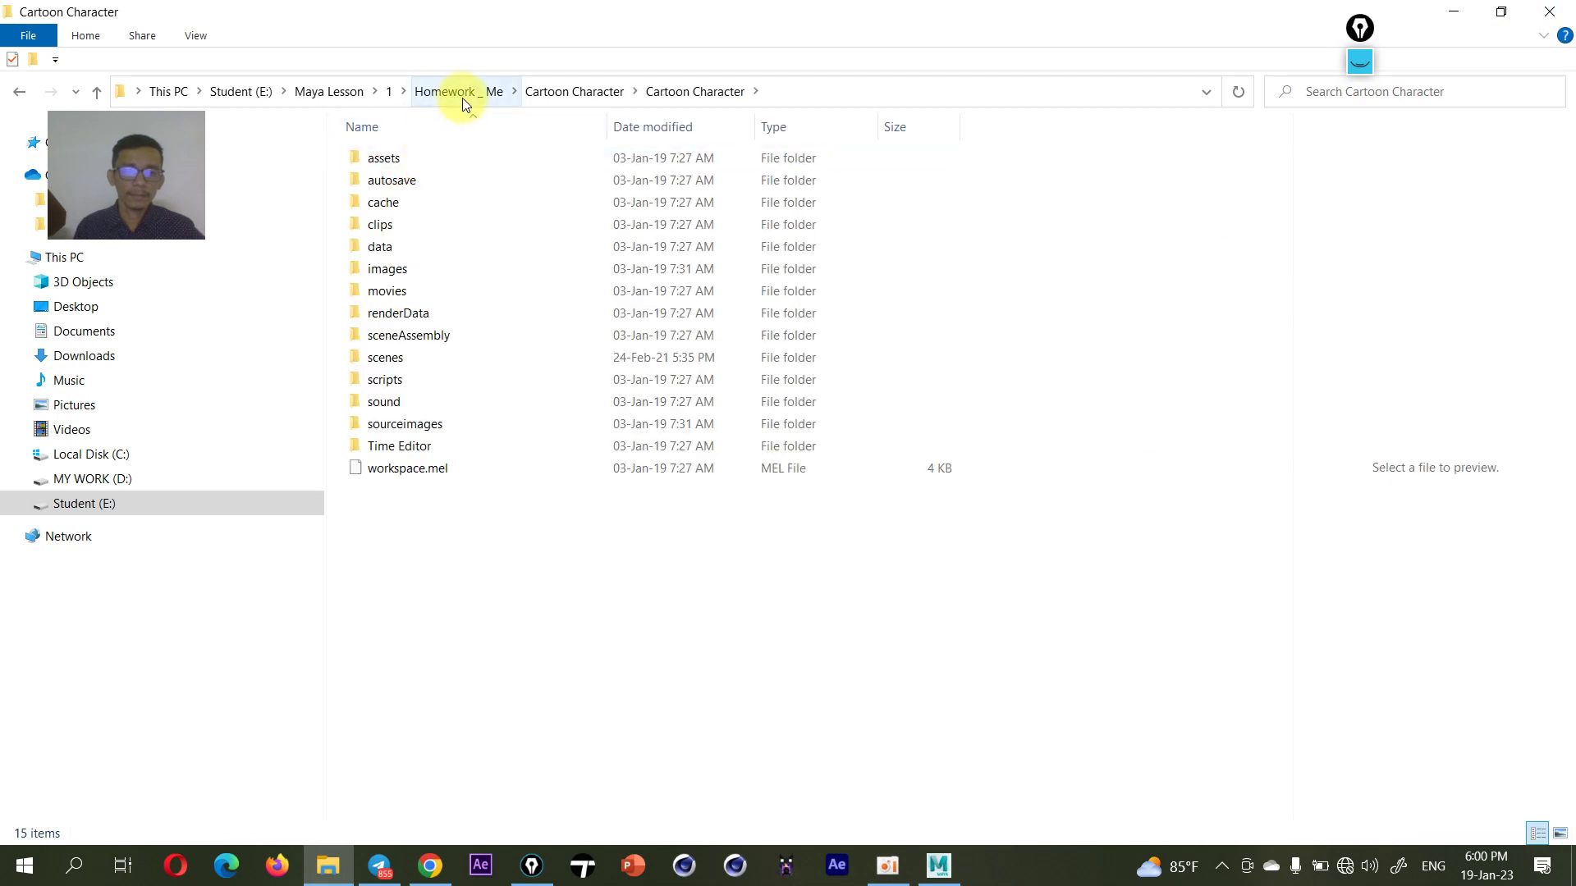
click(464, 96)
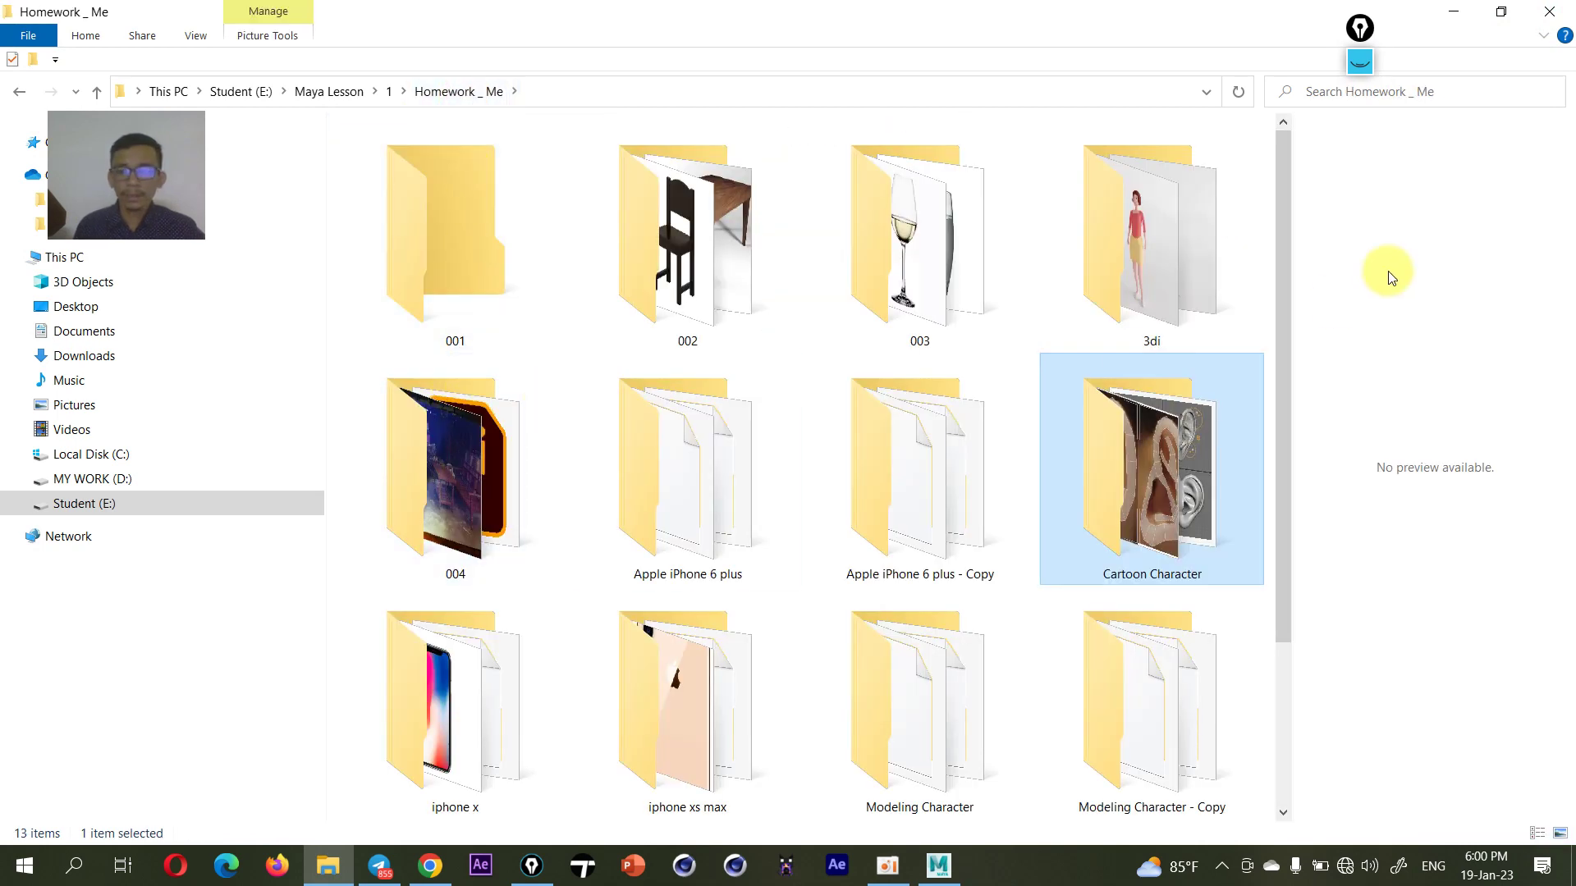
click(1452, 11)
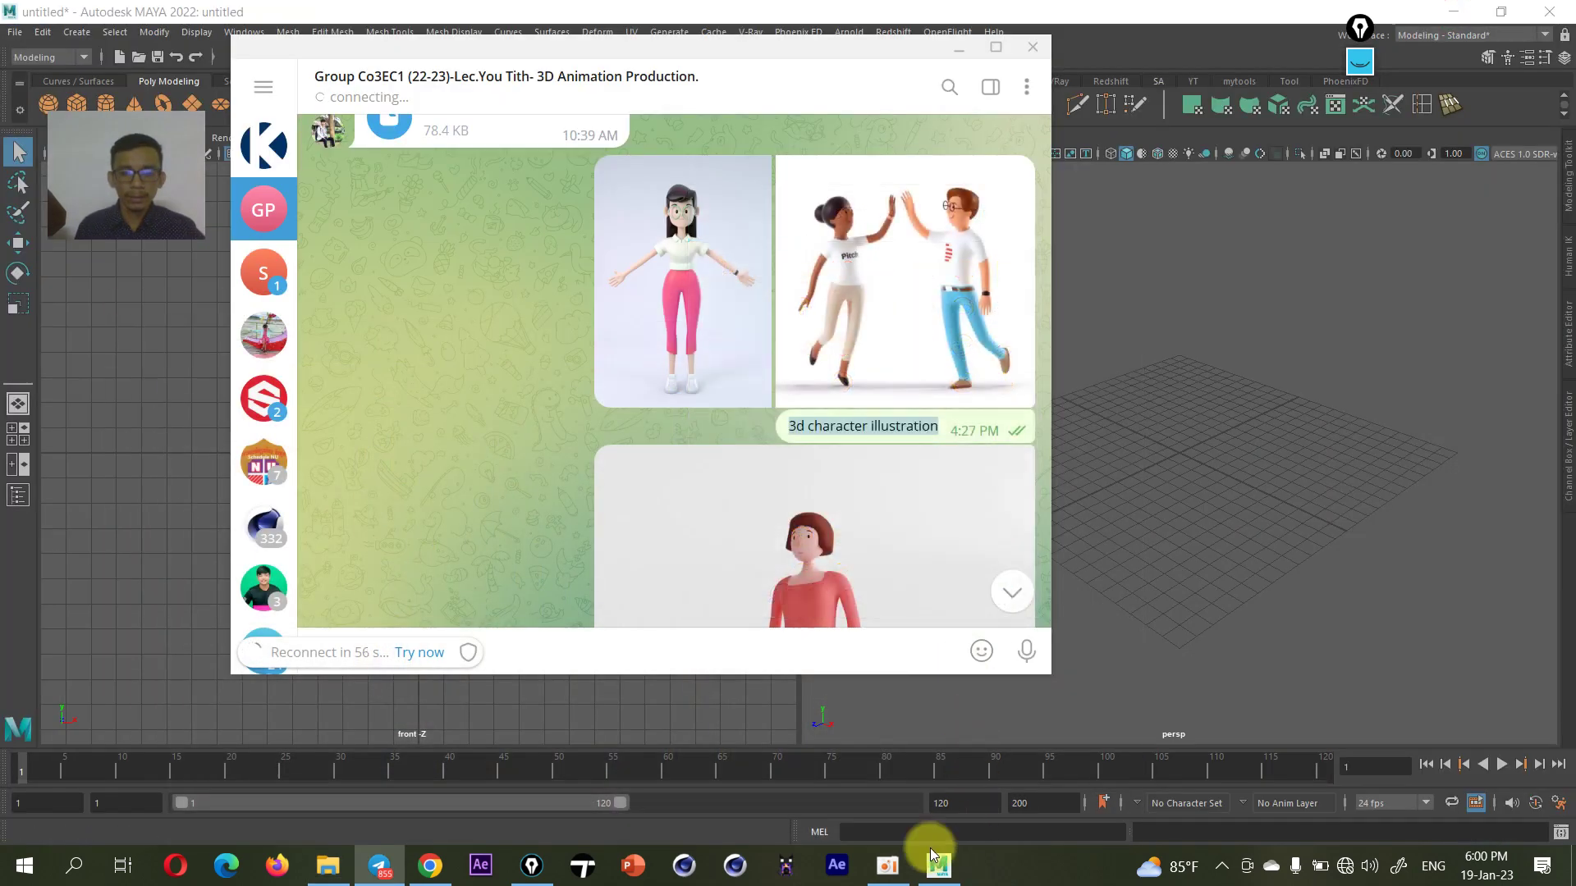
click(664, 289)
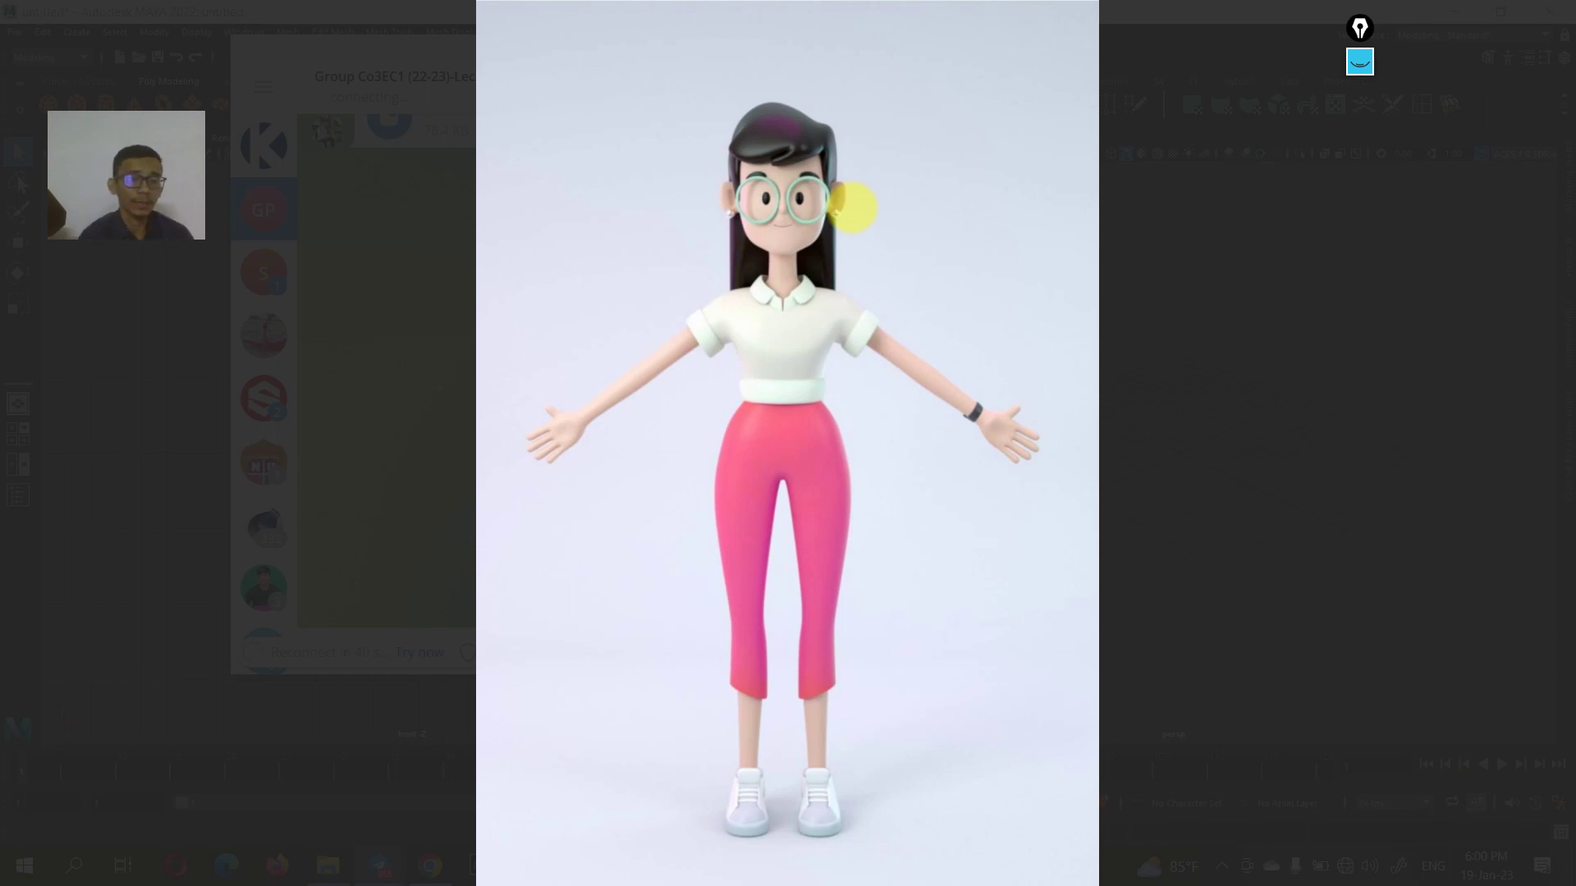
mouse_move(788, 443)
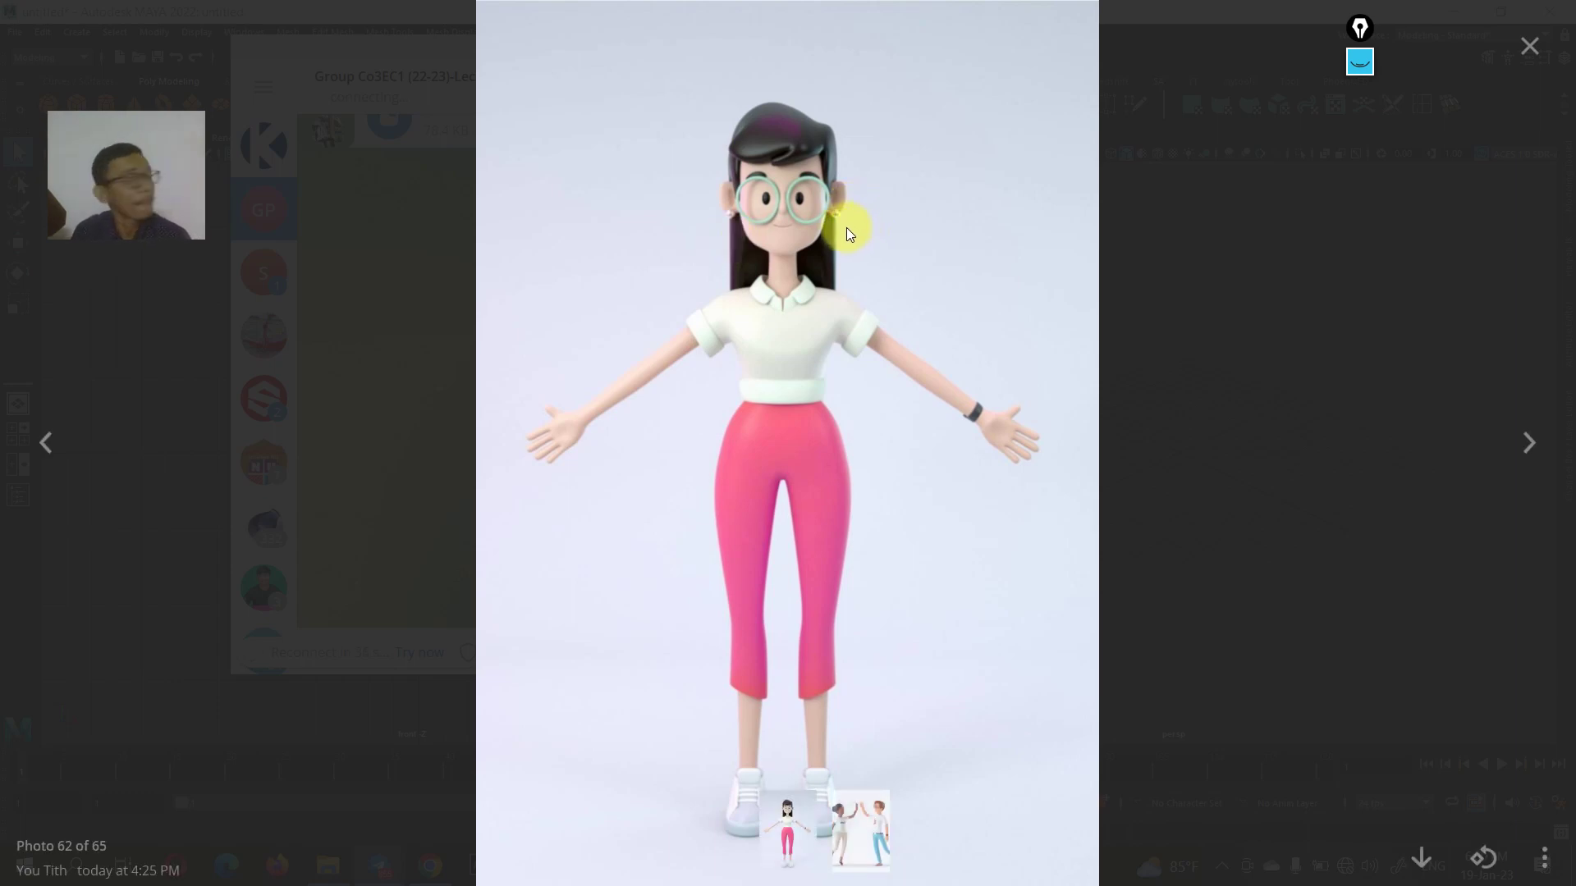
click(1528, 47)
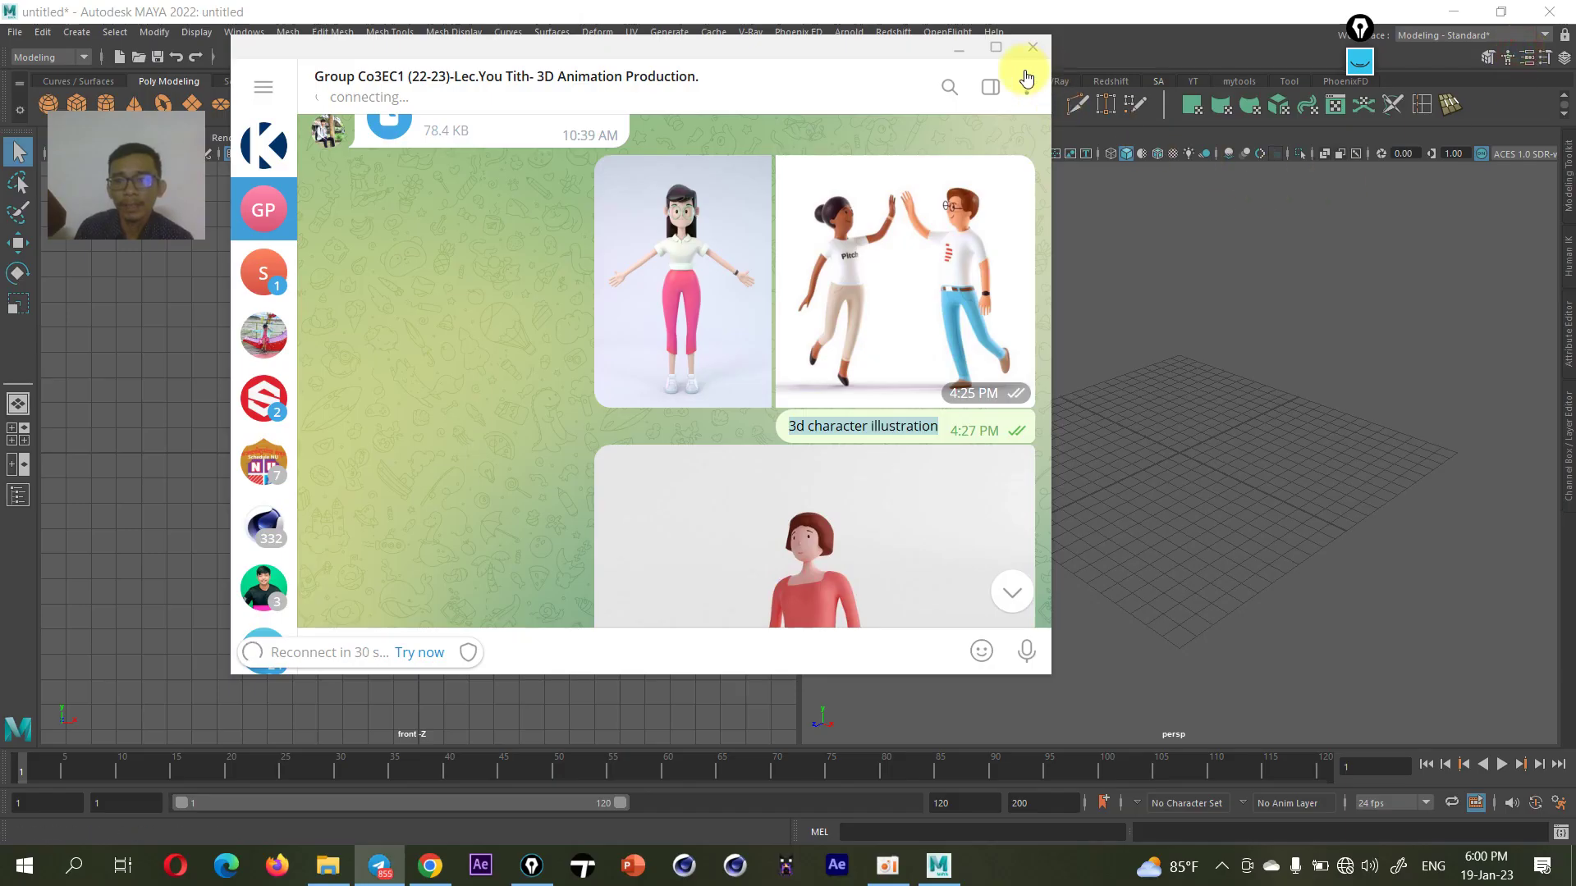
click(957, 49)
click(328, 865)
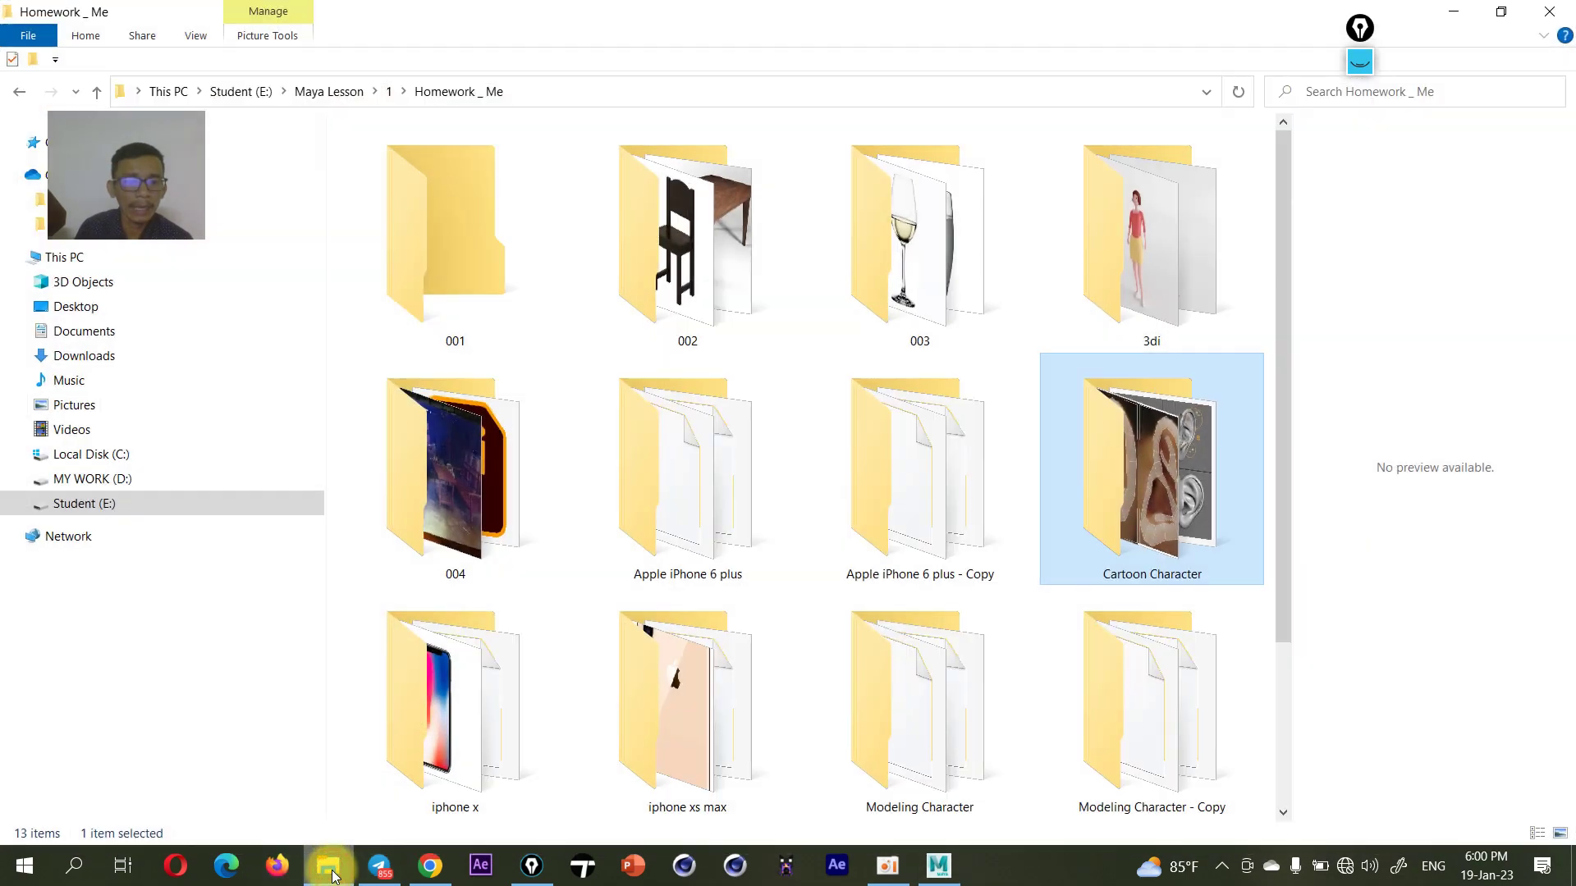
- Open the first photo in the 3di folder and move on to the high-five photo
double_click(1175, 280)
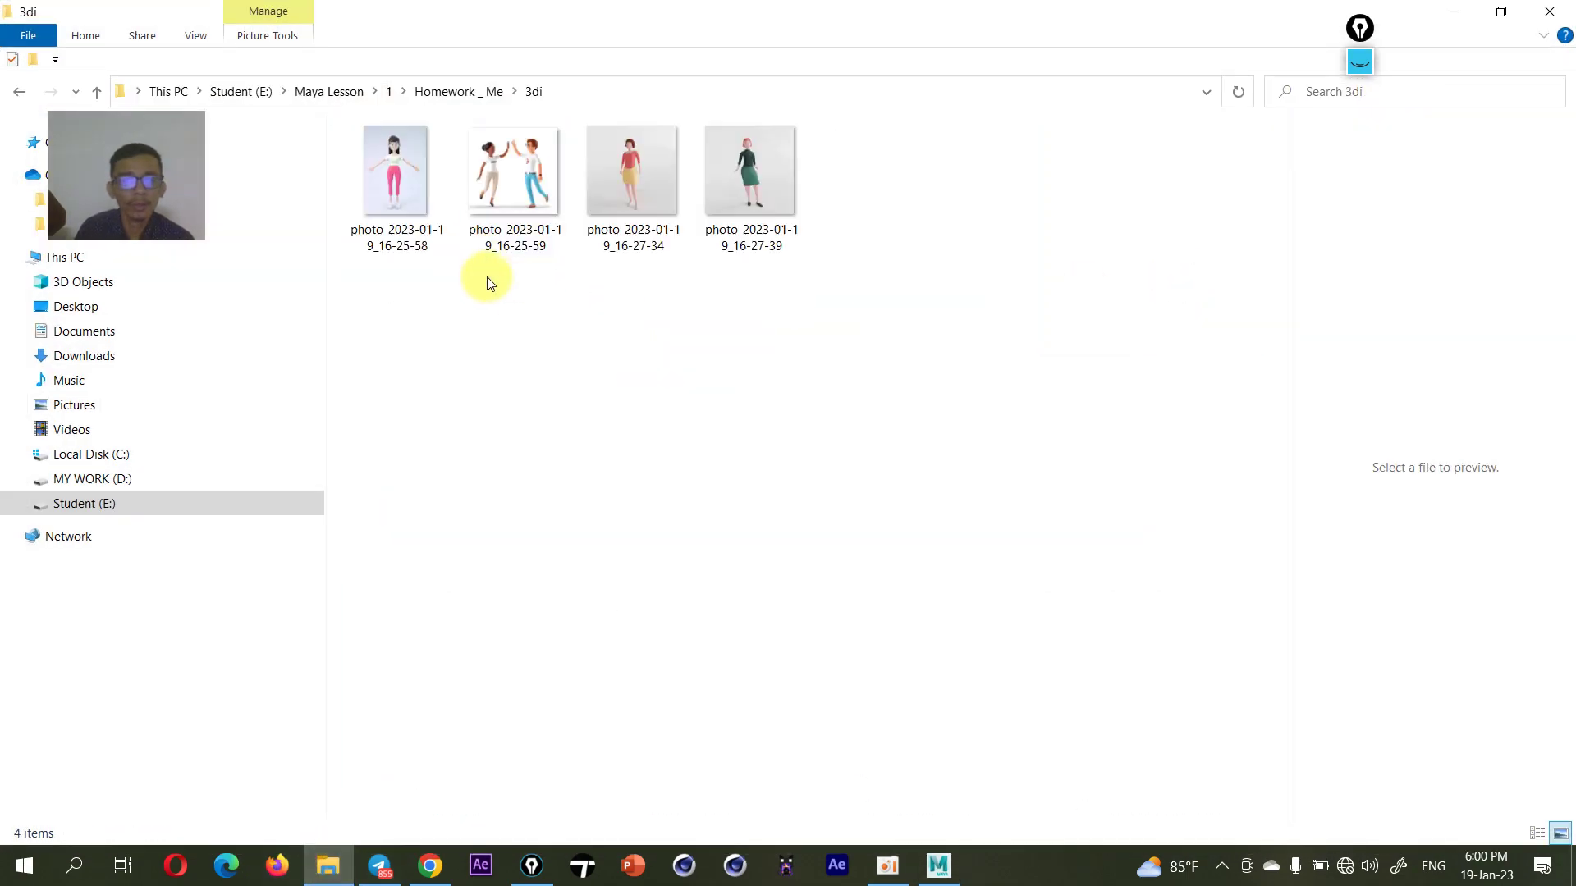
click(572, 96)
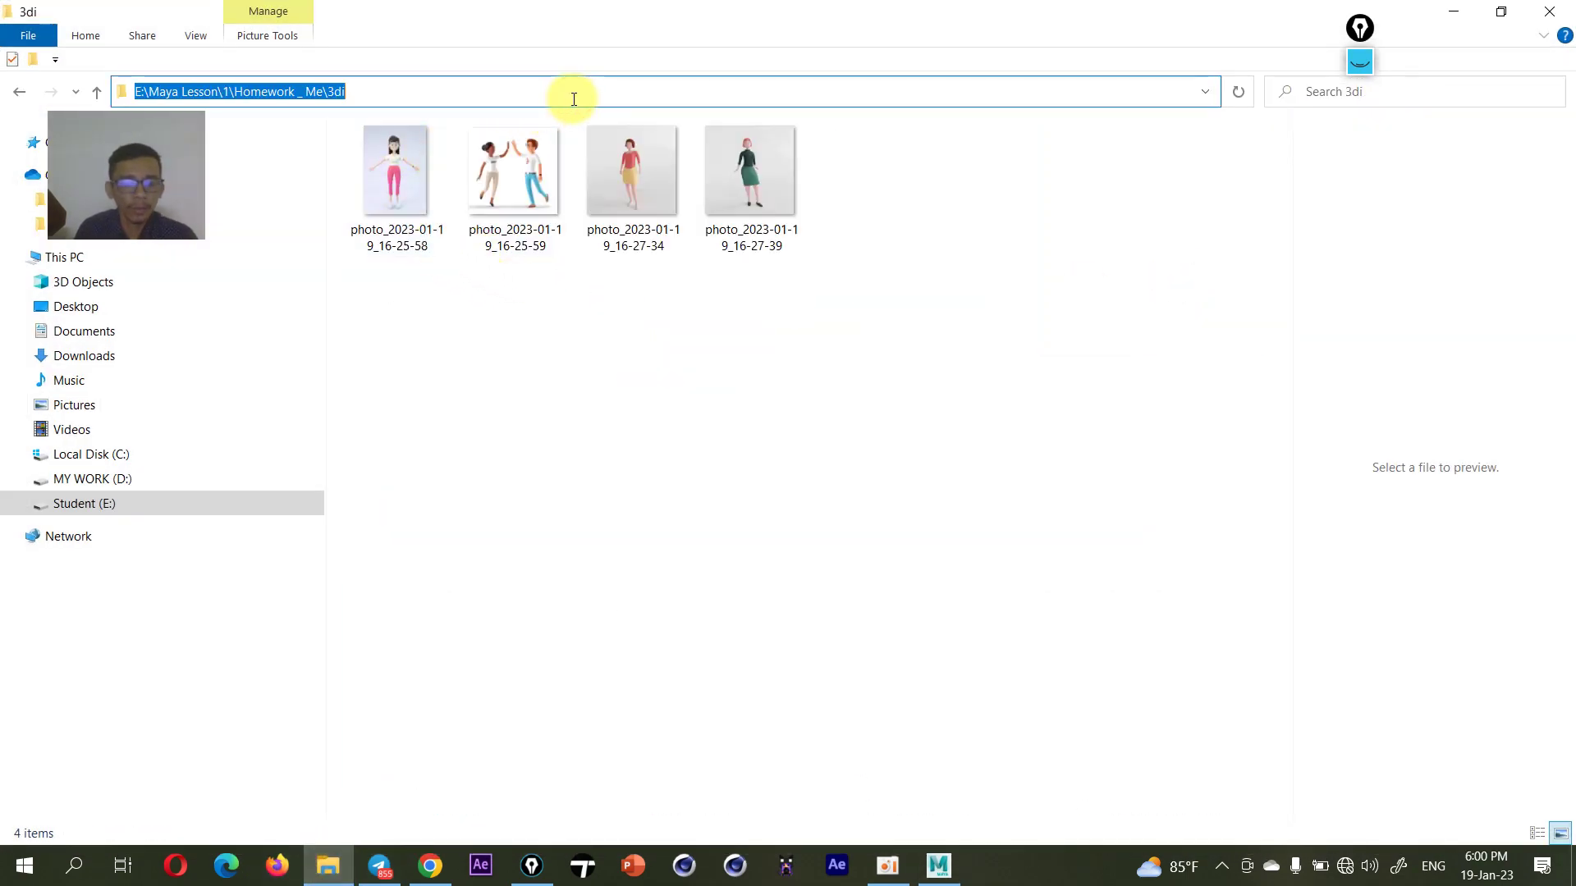
click(668, 525)
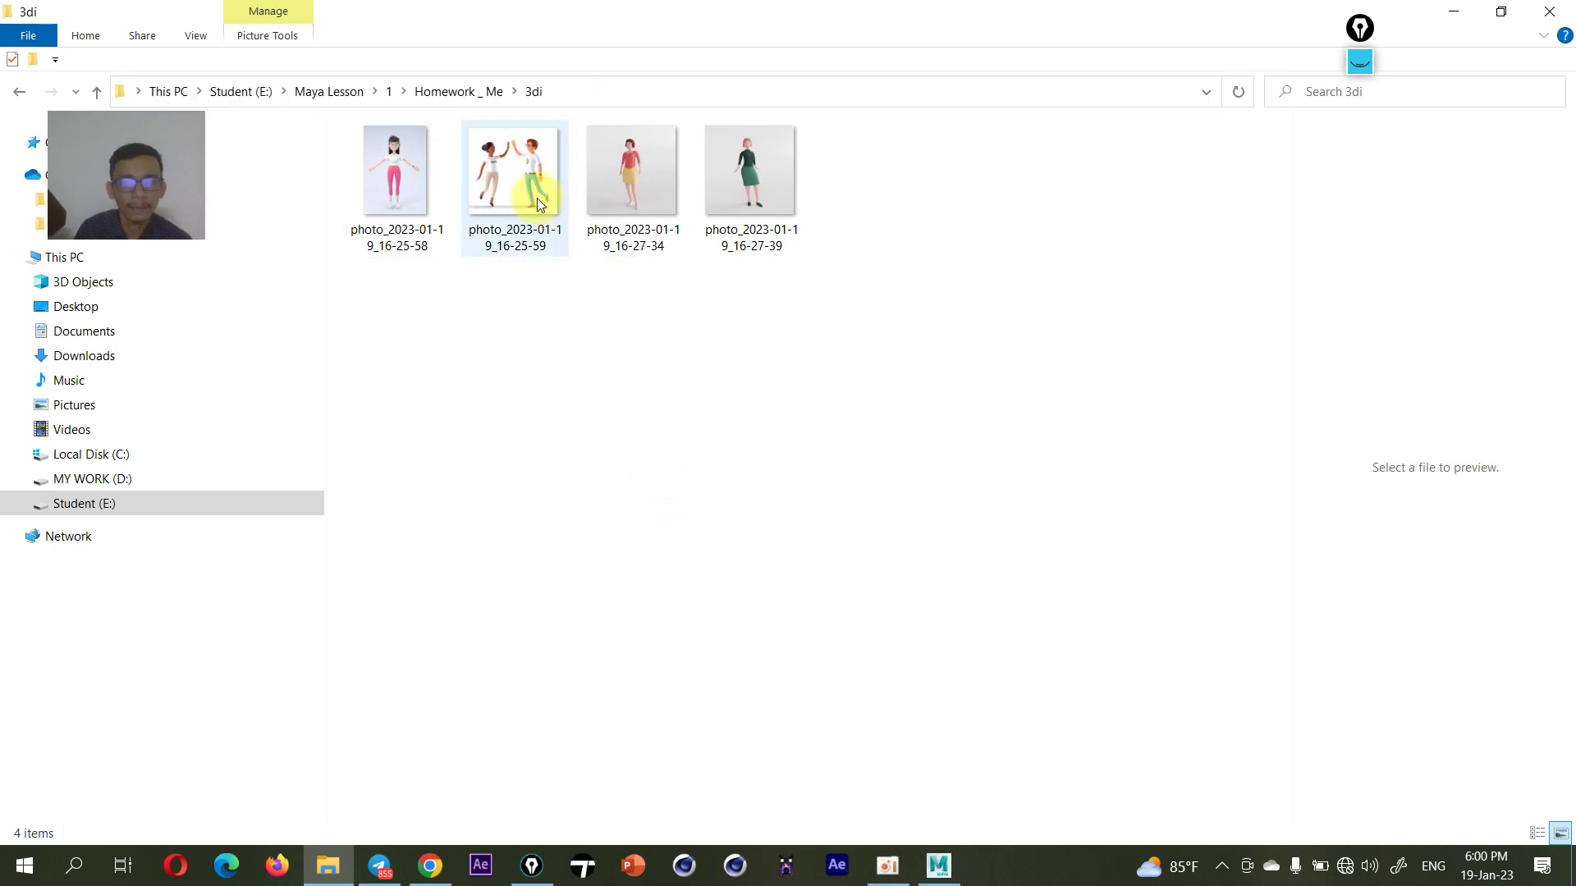
double_click(401, 183)
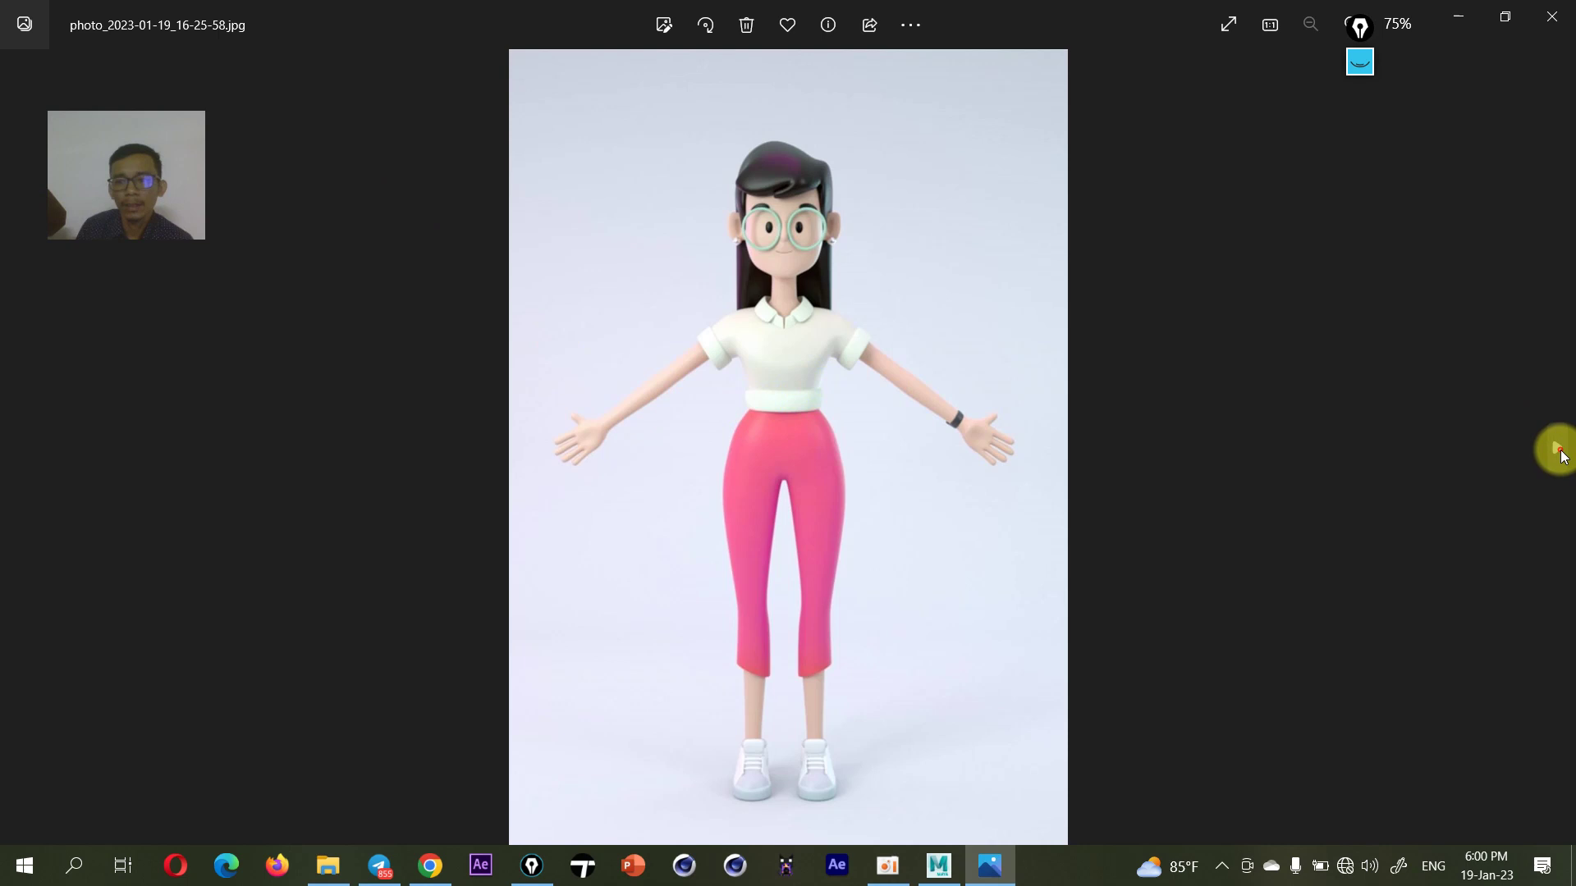
click(1556, 448)
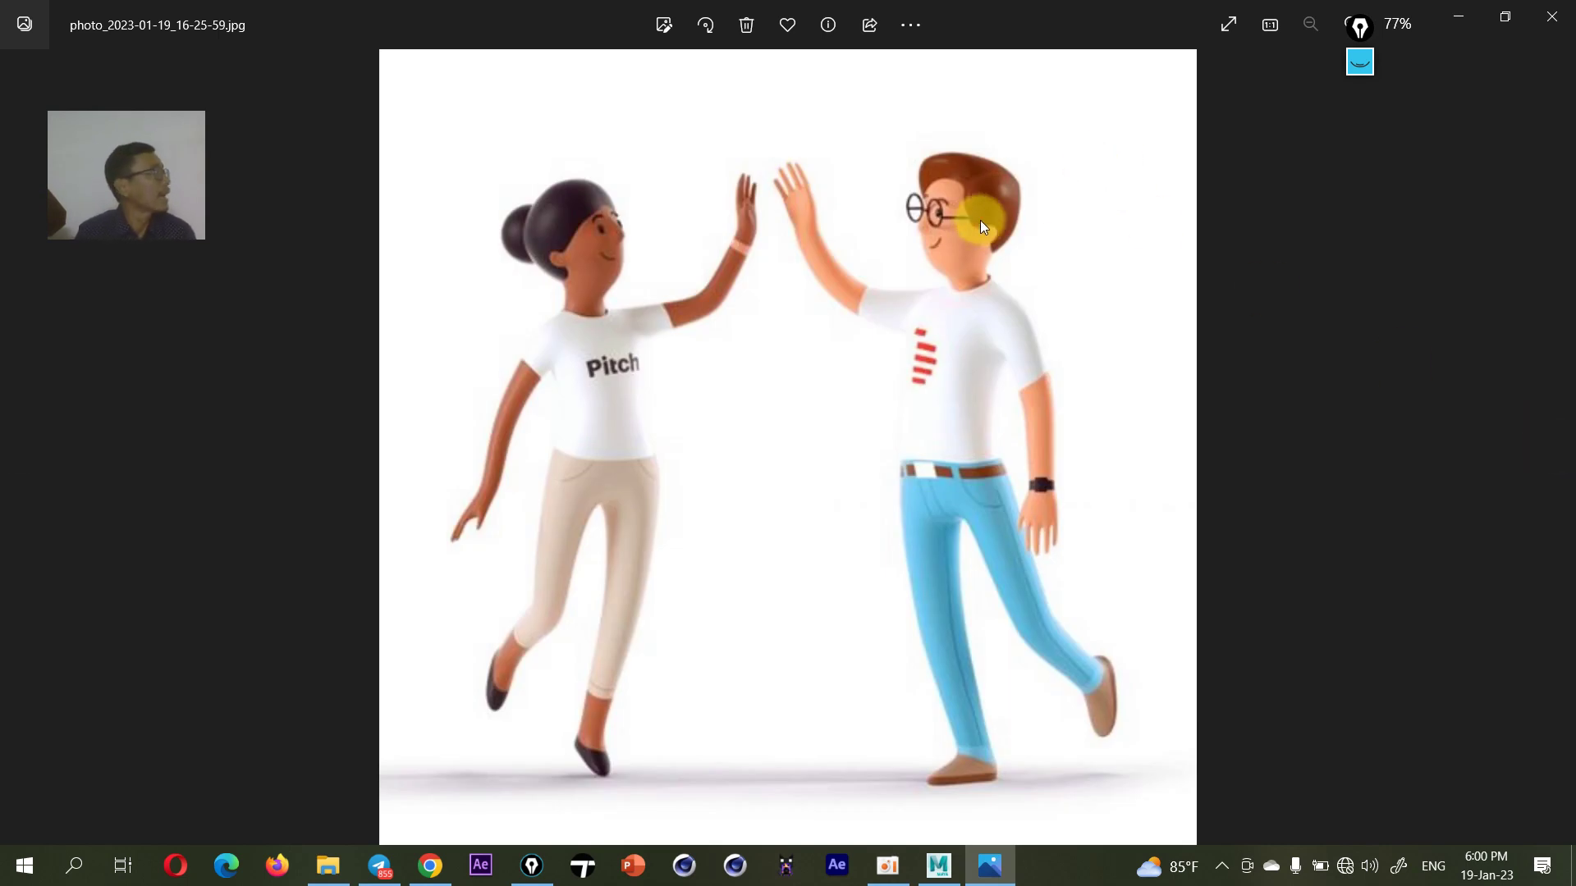
- Zoom in on both characters' heads and clear all ink from the photo
scroll(975, 228, up, 2)
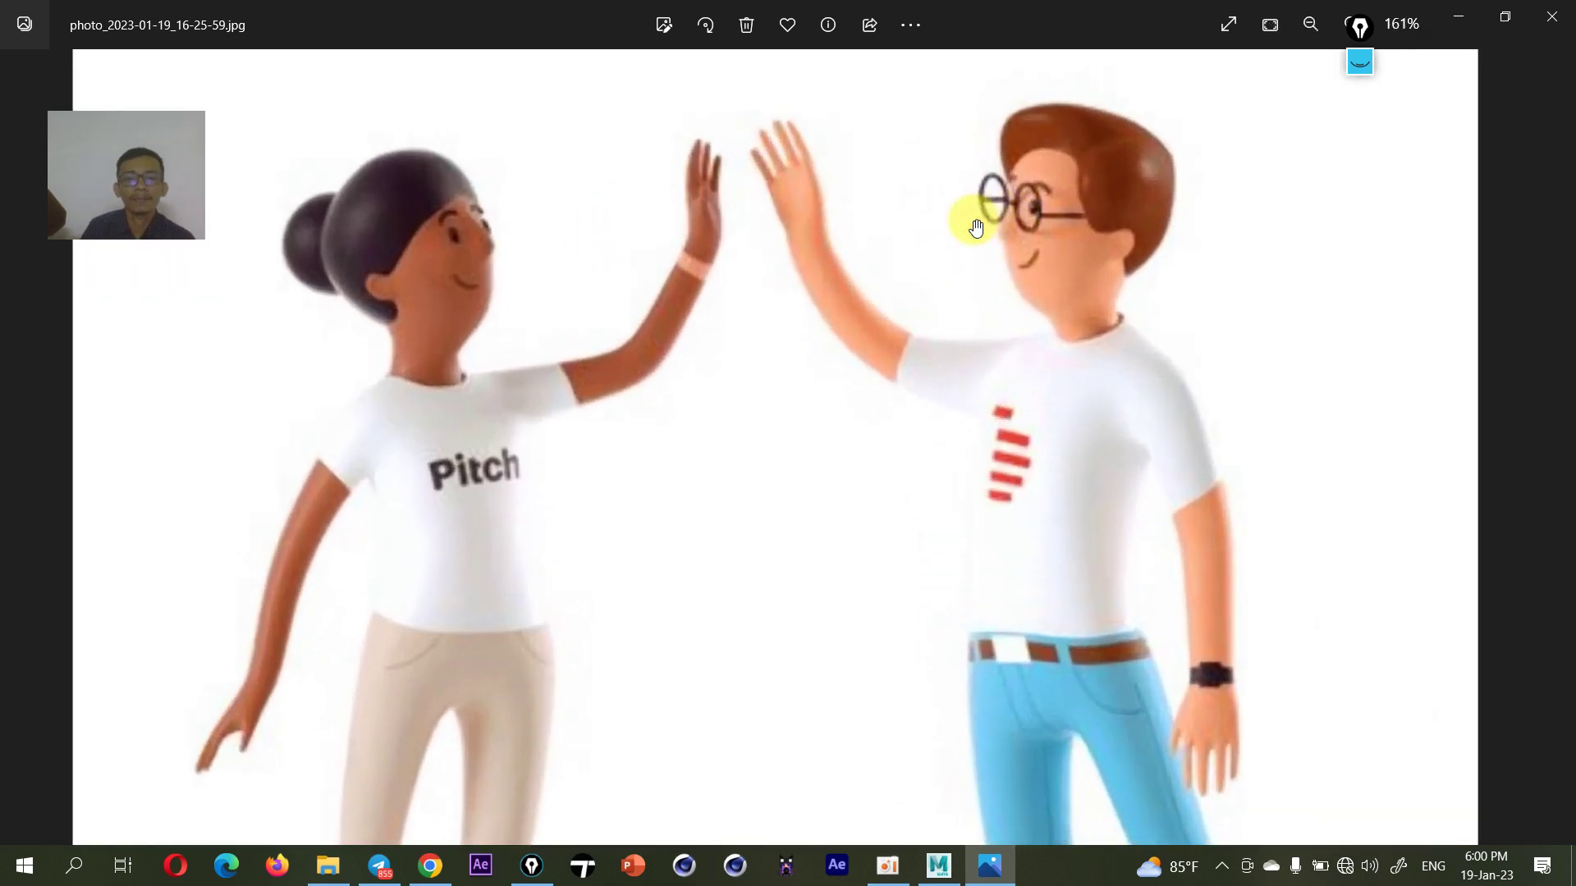
scroll(1027, 201, up, 2)
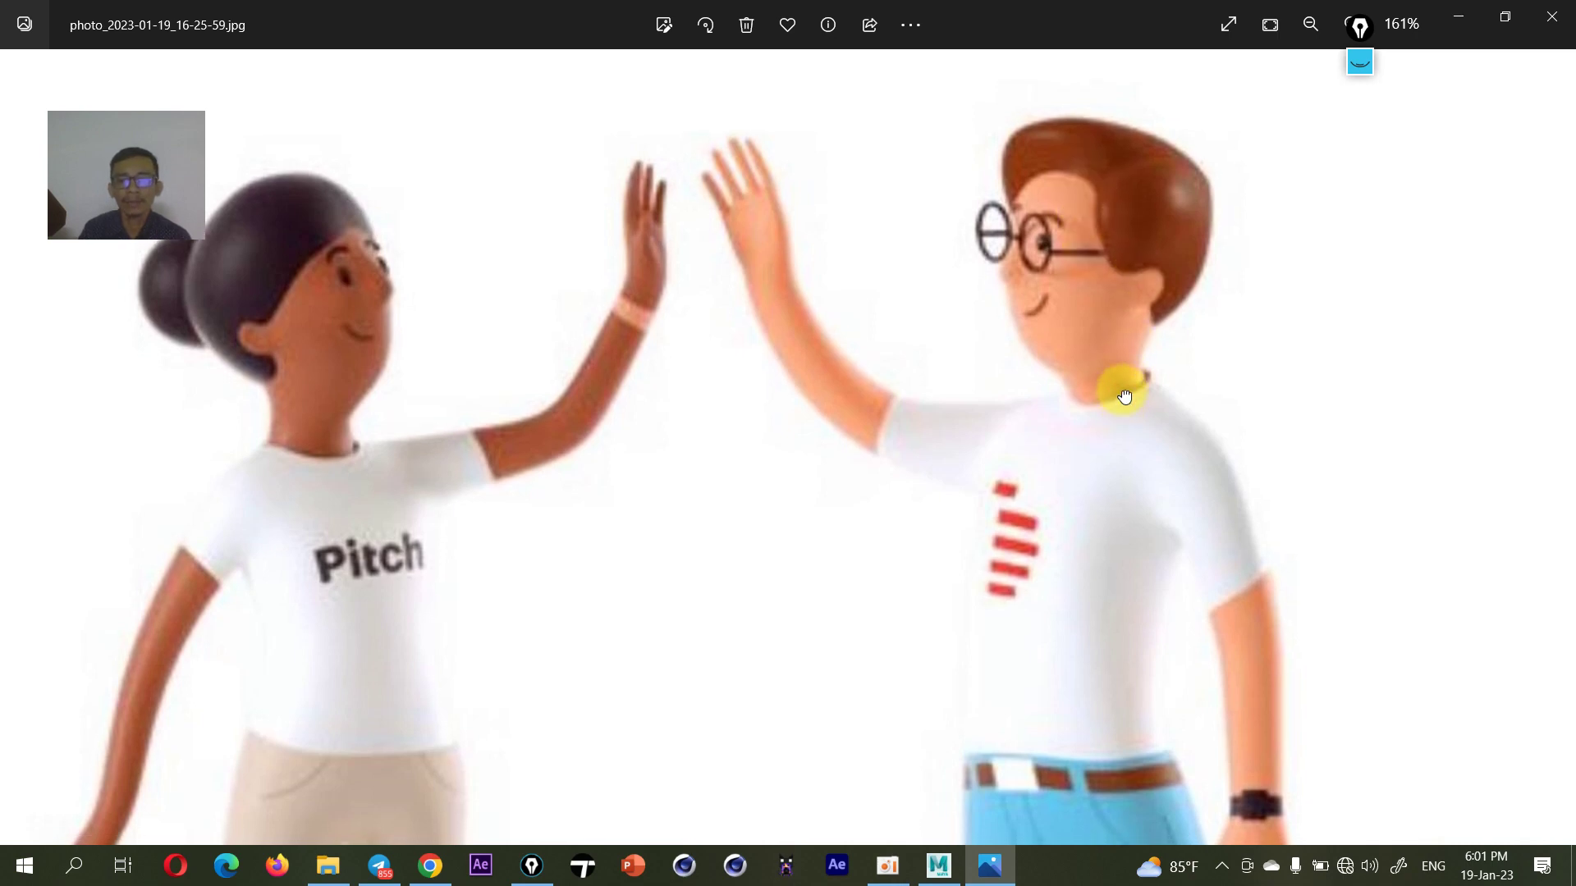
scroll(1119, 388, down, 3)
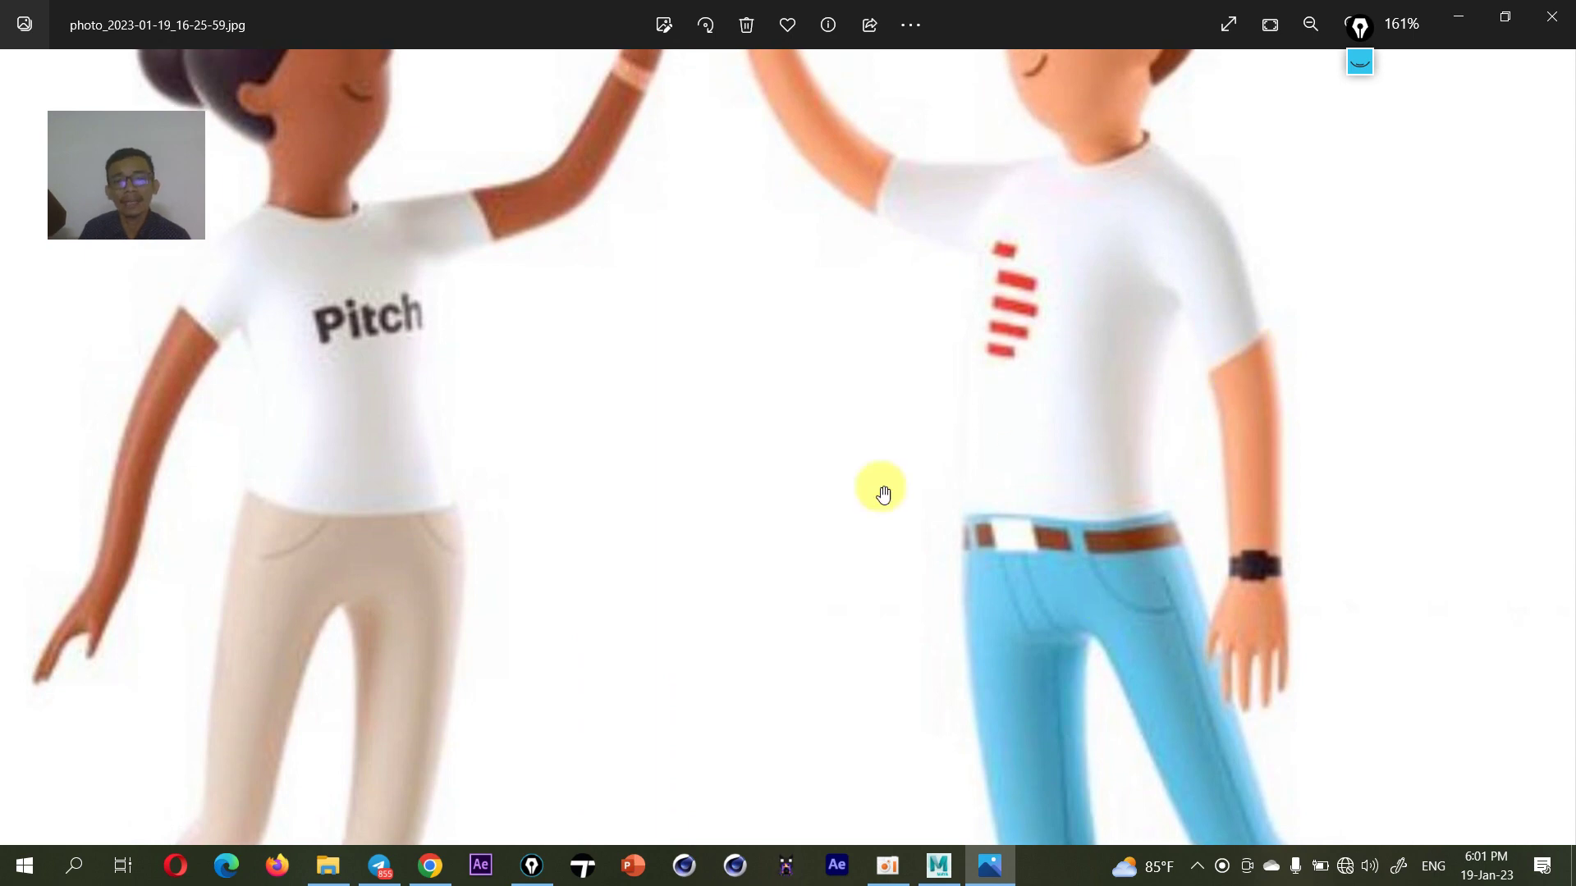
drag(739, 482, 922, 574)
drag(682, 355, 707, 470)
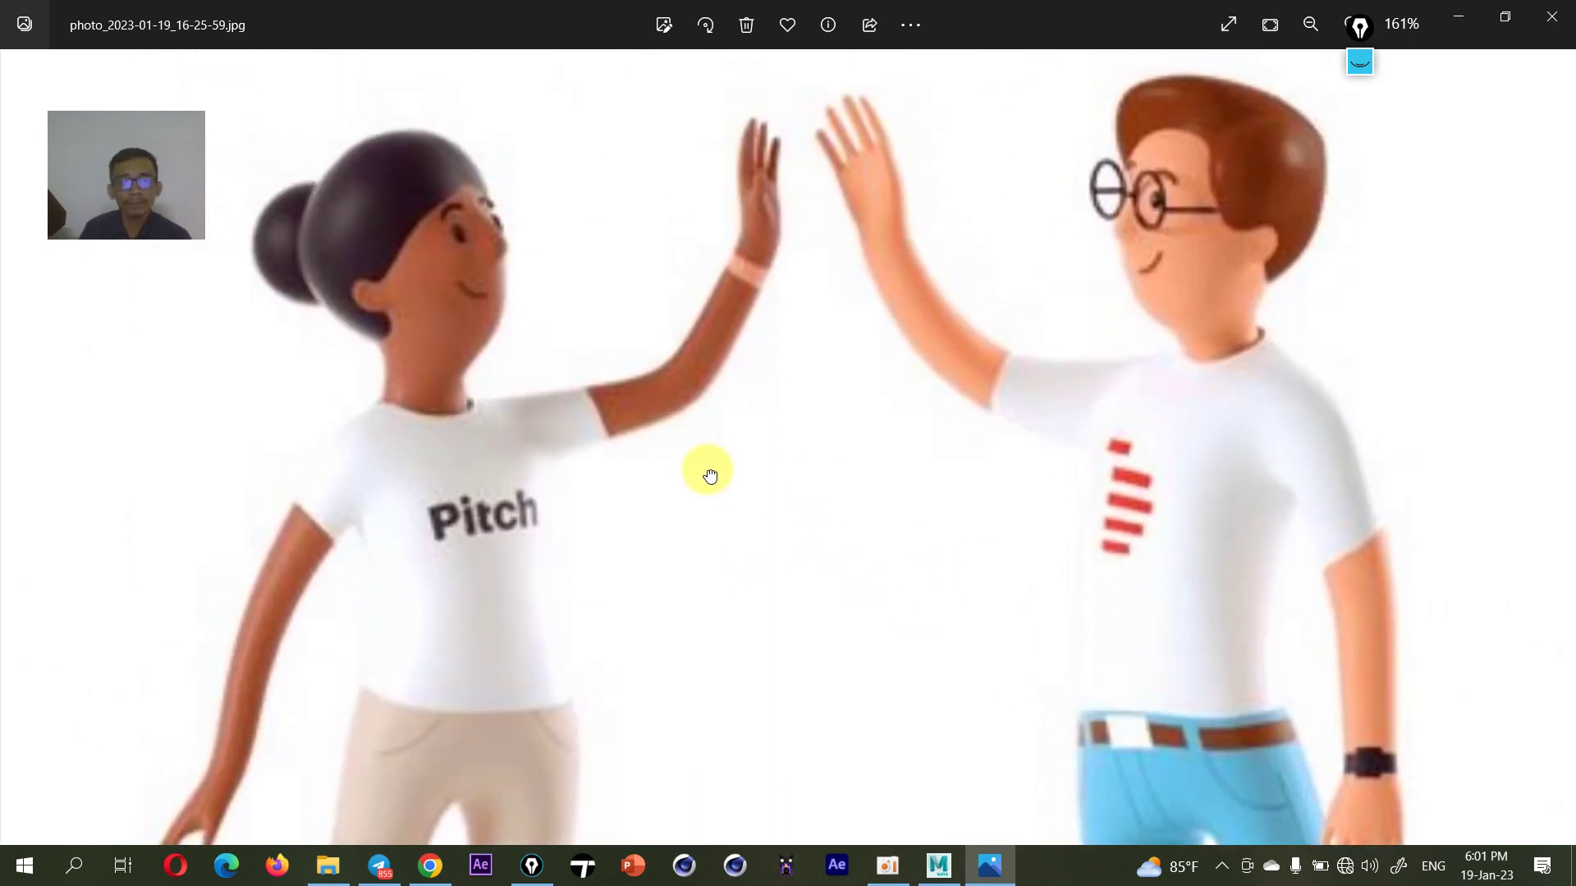
click(1360, 62)
click(1361, 234)
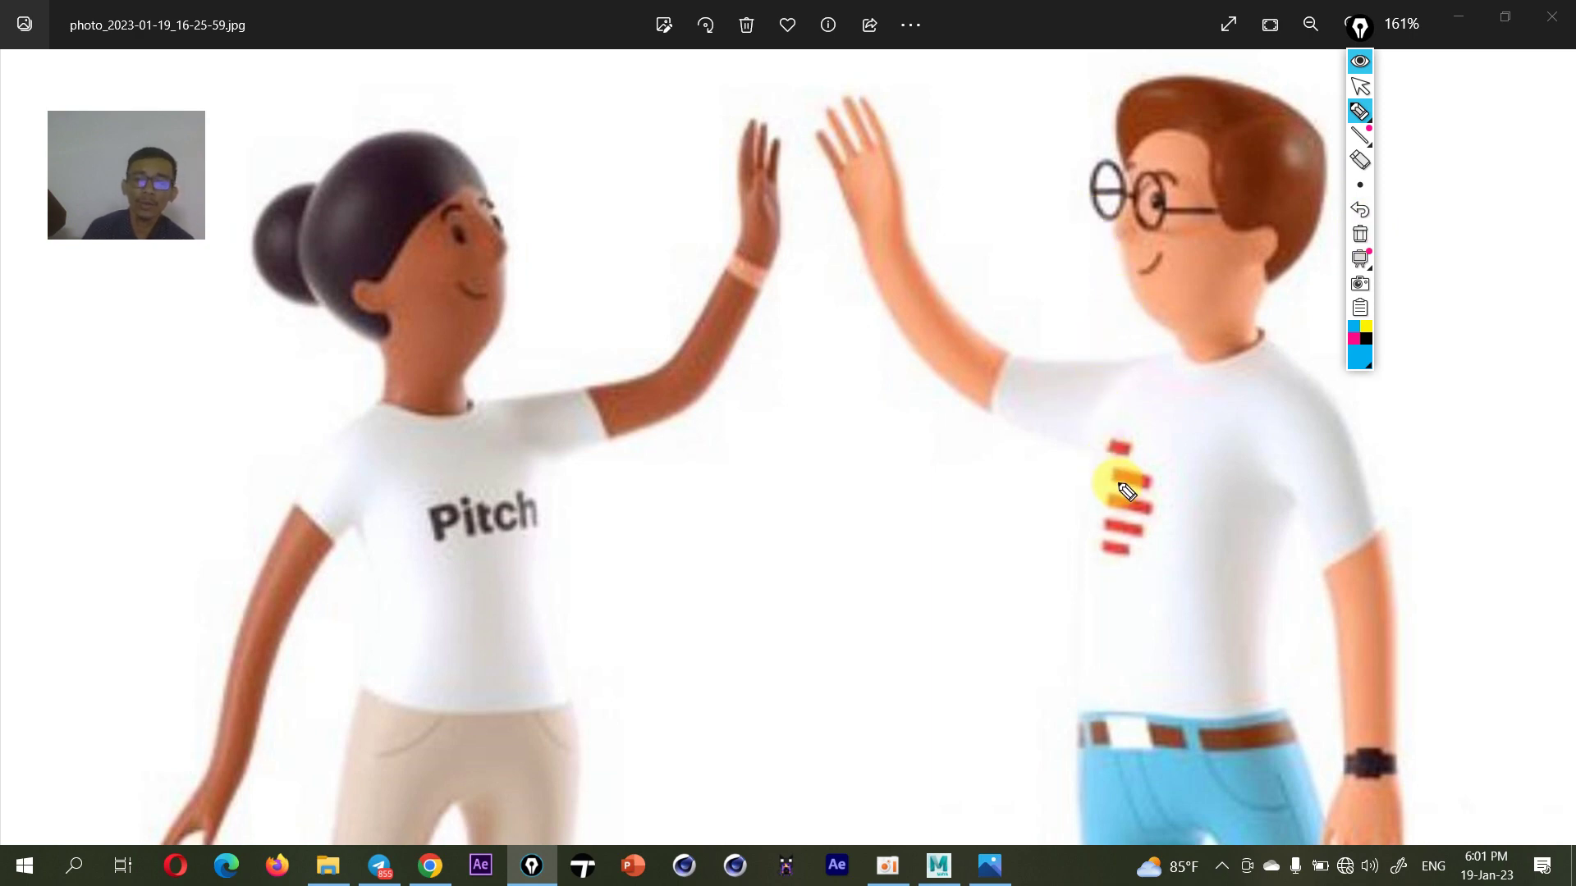
- Mark both characters' collars and sleeve edges in blue ink, then hide the ink and zoom out
drag(1117, 487, 1091, 454)
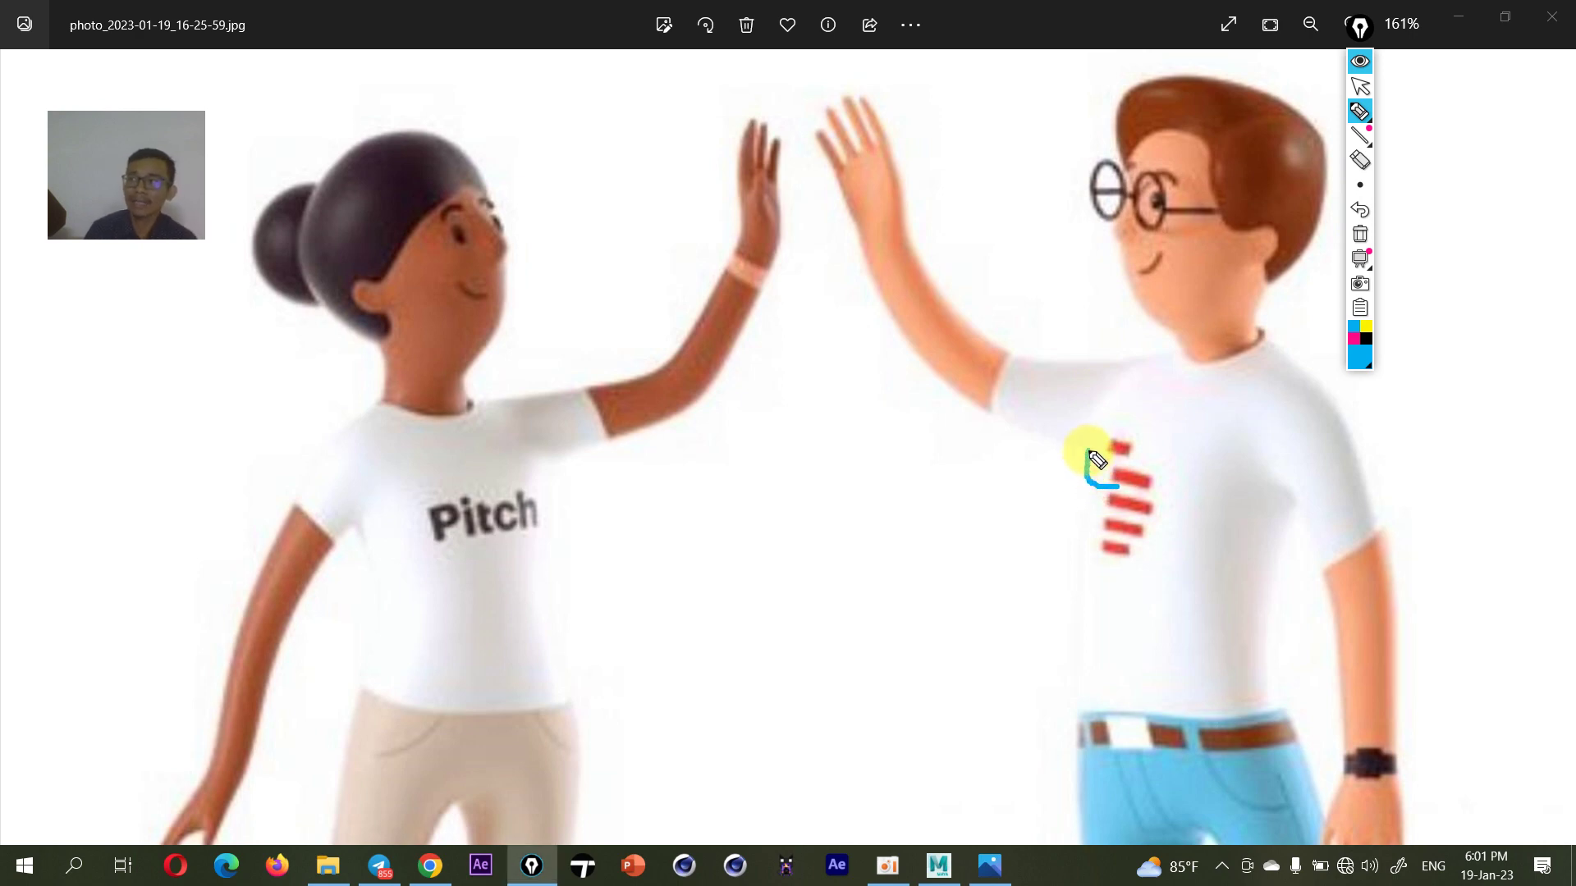
click(1360, 235)
drag(1015, 351, 984, 423)
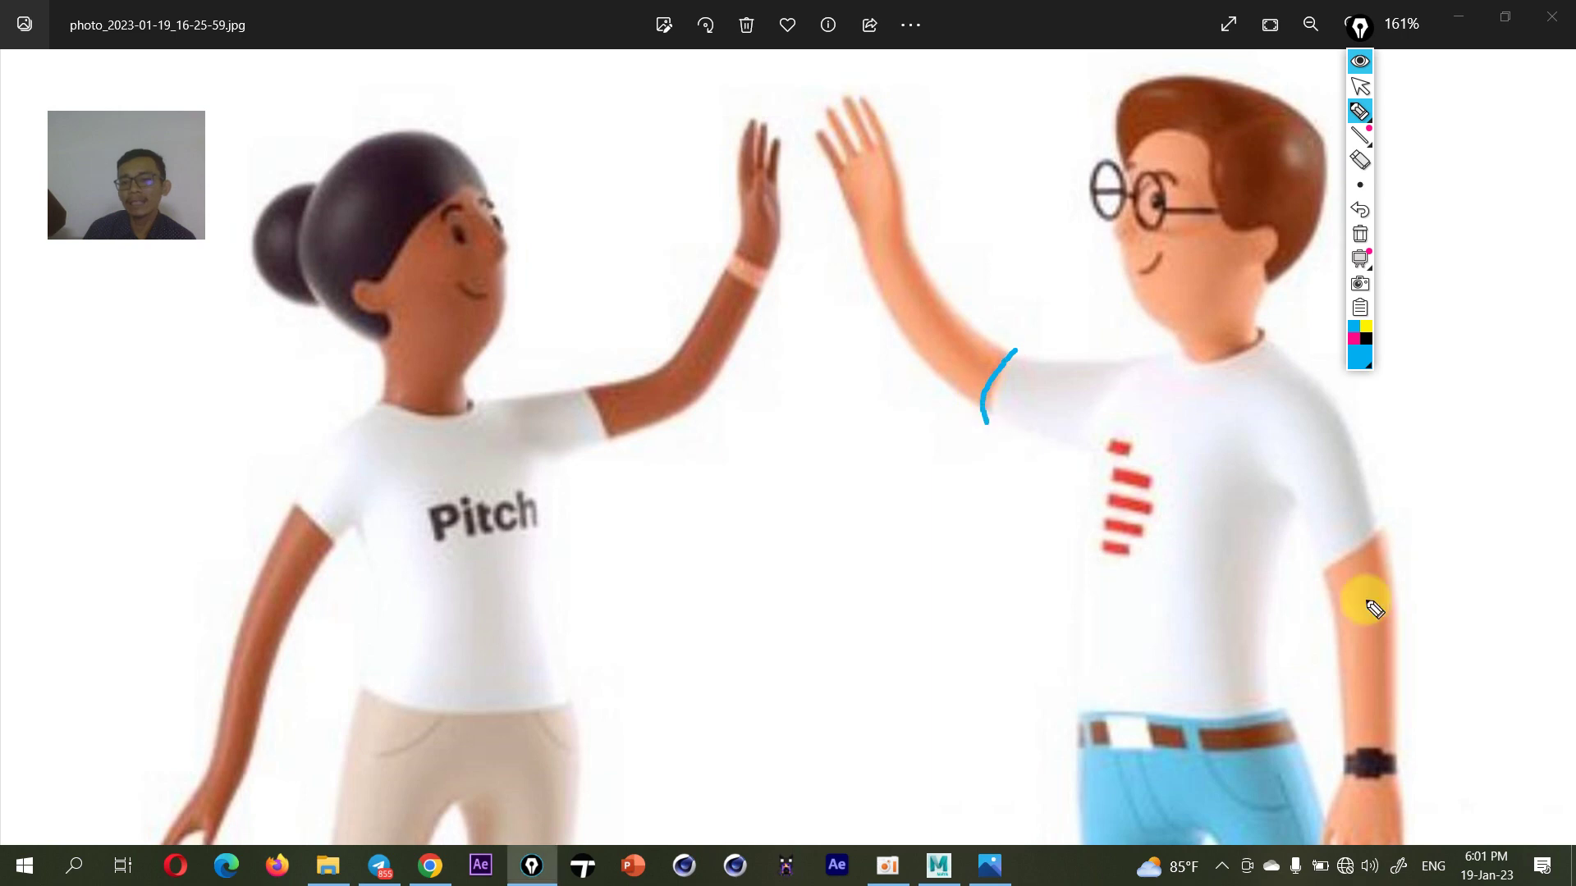
drag(1380, 530, 1338, 586)
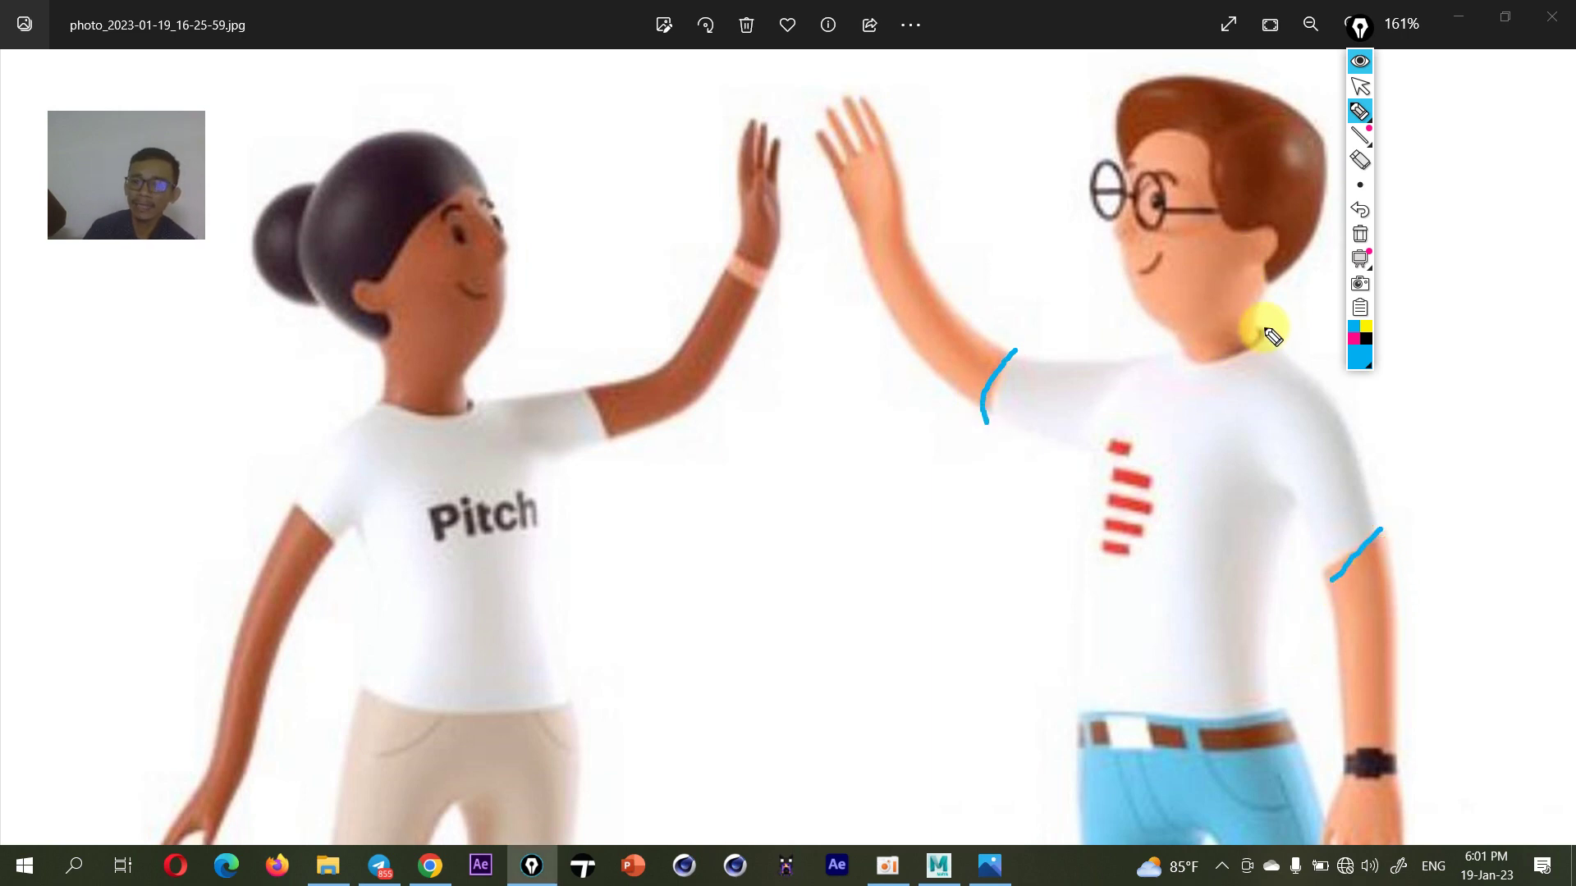
mouse_move(1264, 329)
mouse_down()
mouse_move(1176, 368)
mouse_move(1243, 335)
mouse_up()
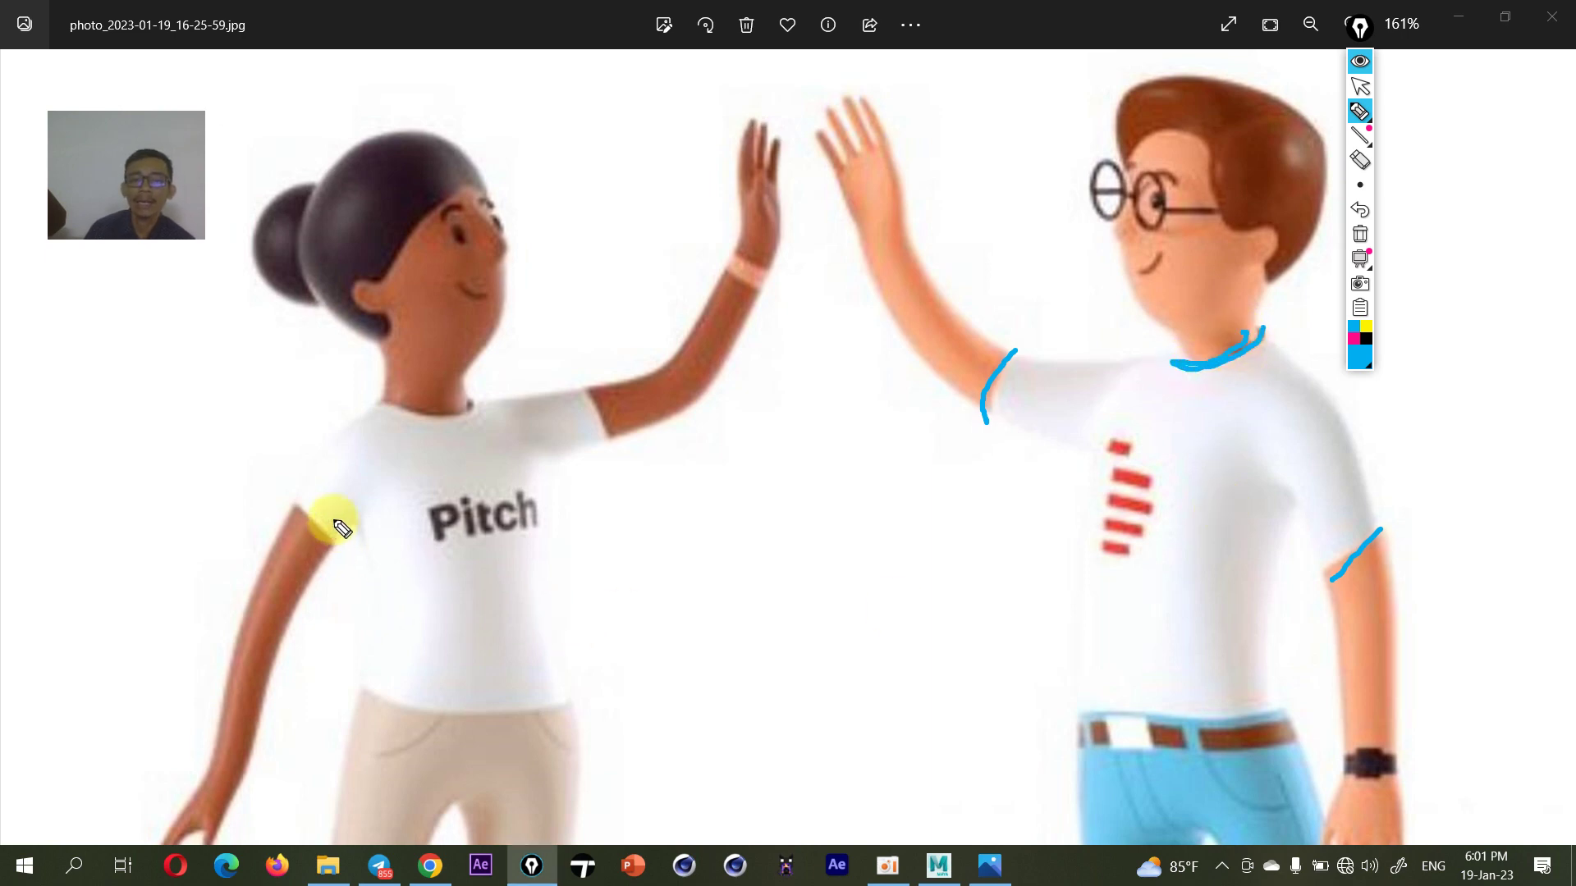
mouse_move(367, 425)
mouse_down()
mouse_move(484, 401)
mouse_move(420, 430)
mouse_up()
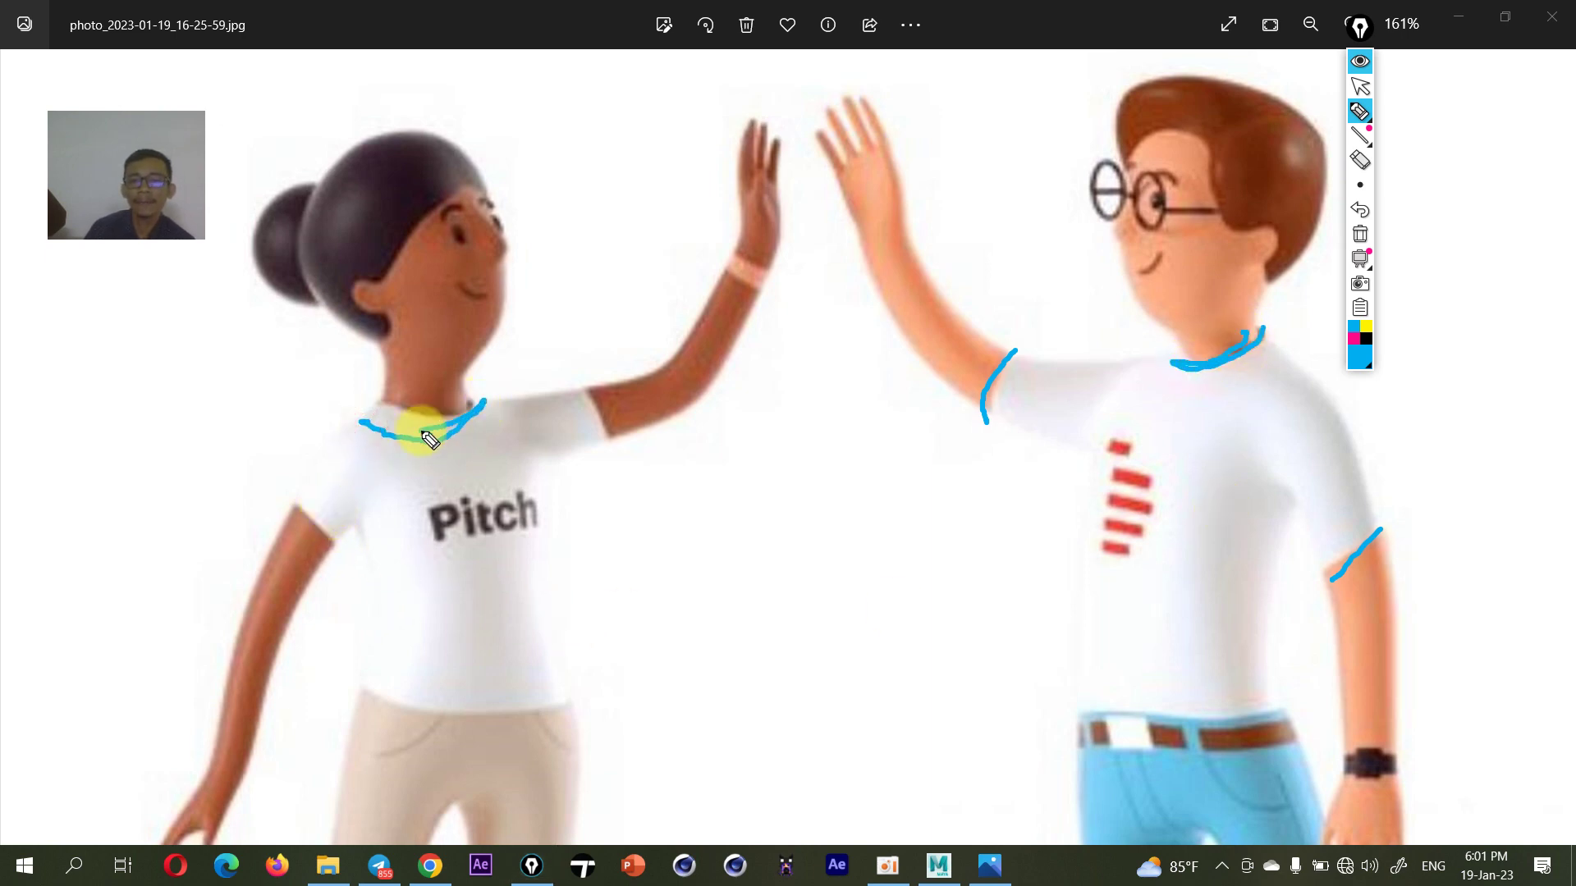
drag(592, 379, 643, 439)
drag(302, 510, 331, 535)
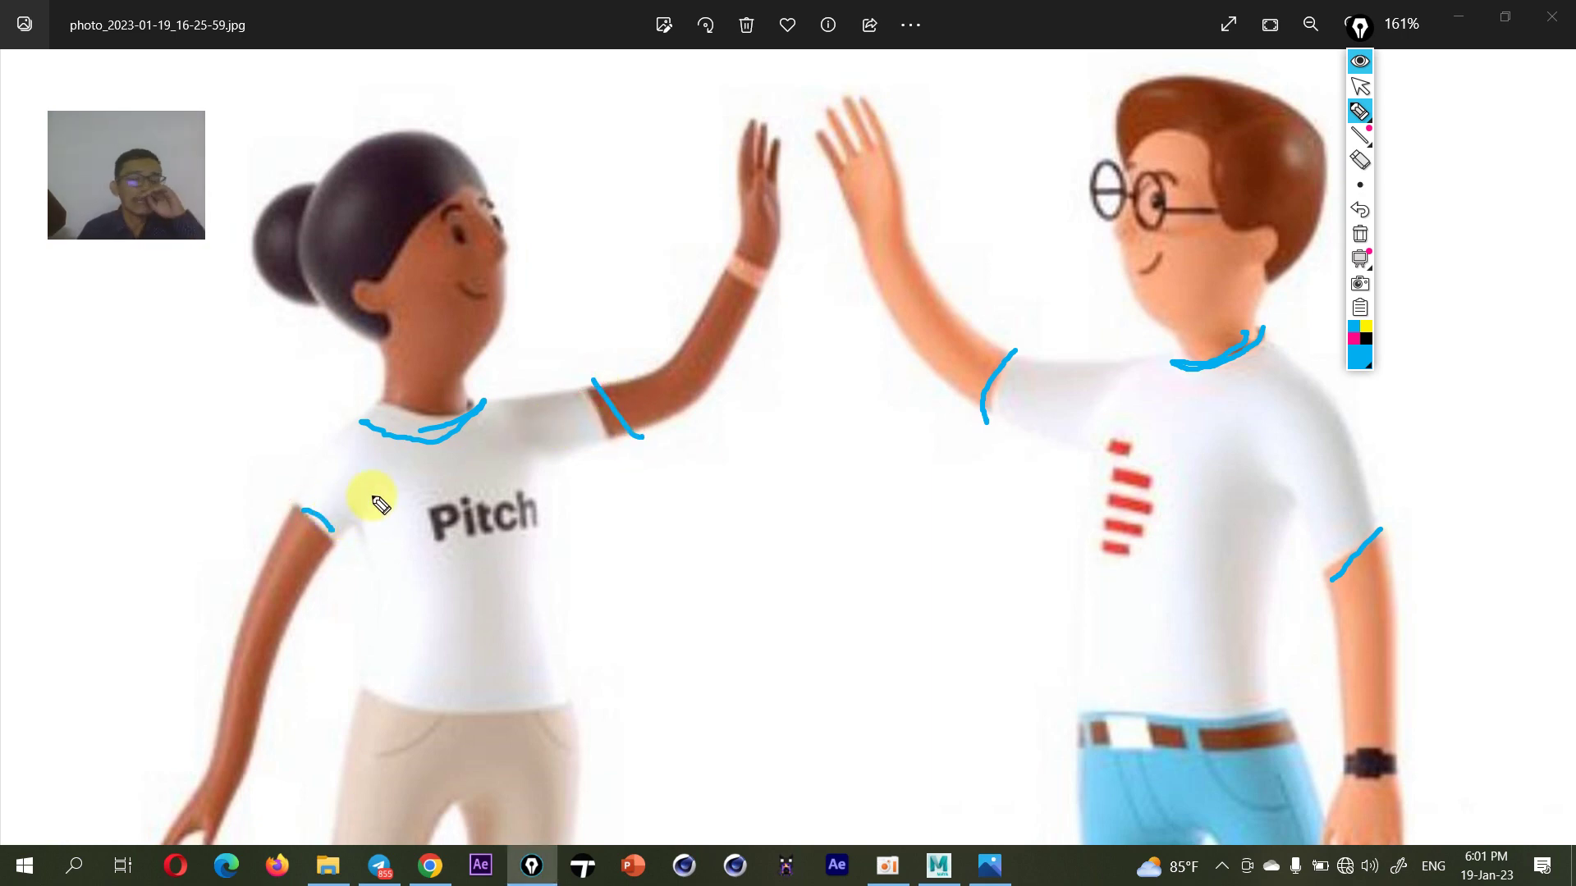
click(1361, 59)
scroll(1045, 460, down, 2)
- Pan to the characters' feet and clear the earlier ink strokes
scroll(1042, 475, down, 1)
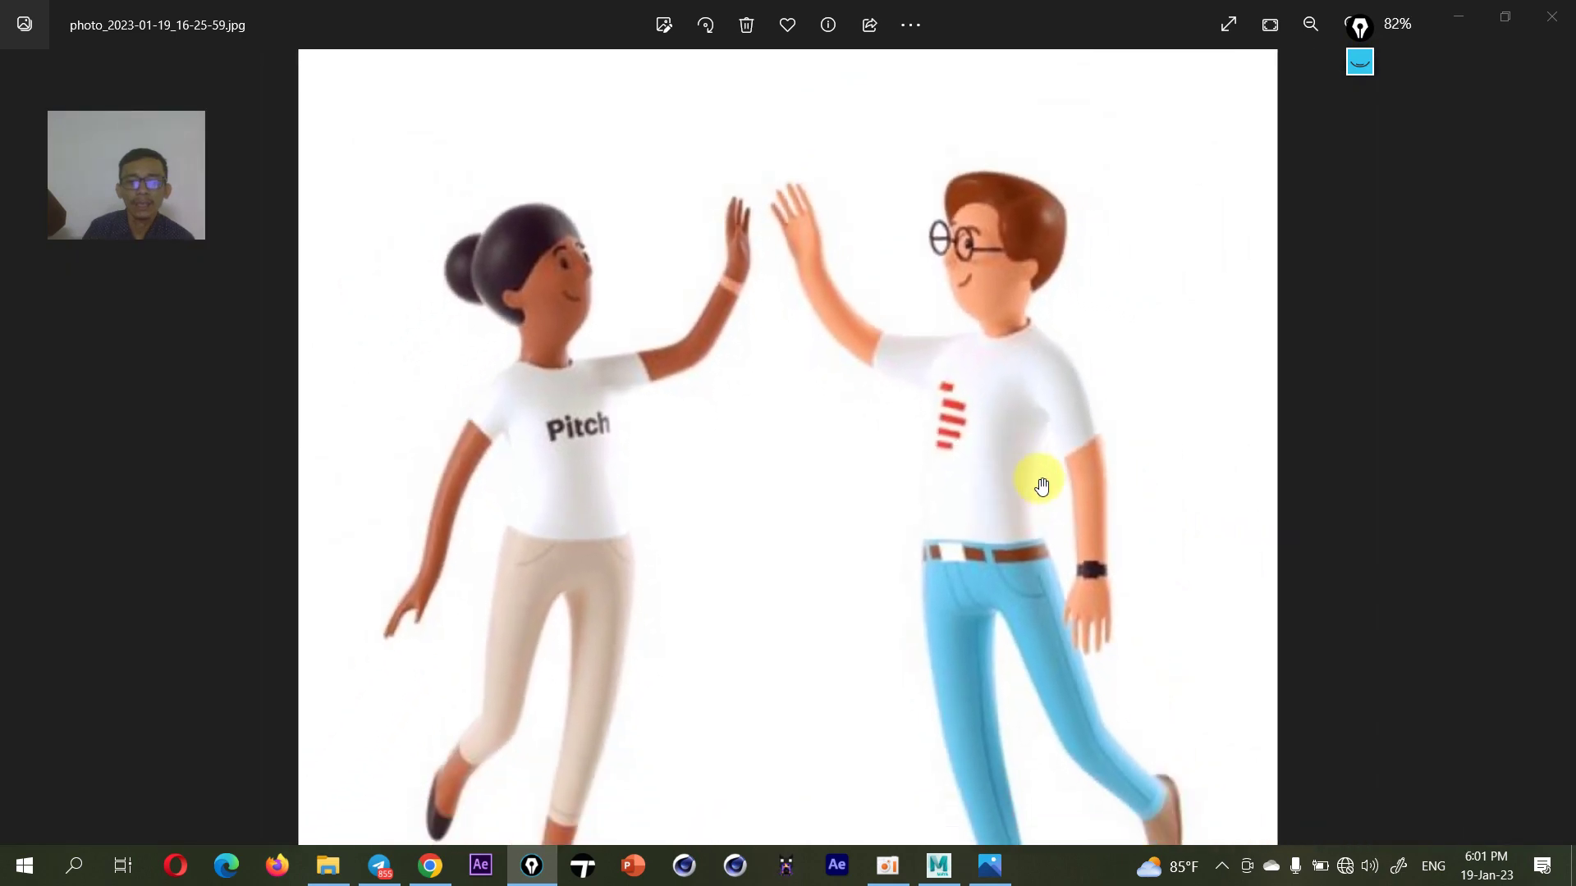
scroll(908, 538, down, 1)
scroll(957, 521, up, 3)
scroll(1045, 741, up, 2)
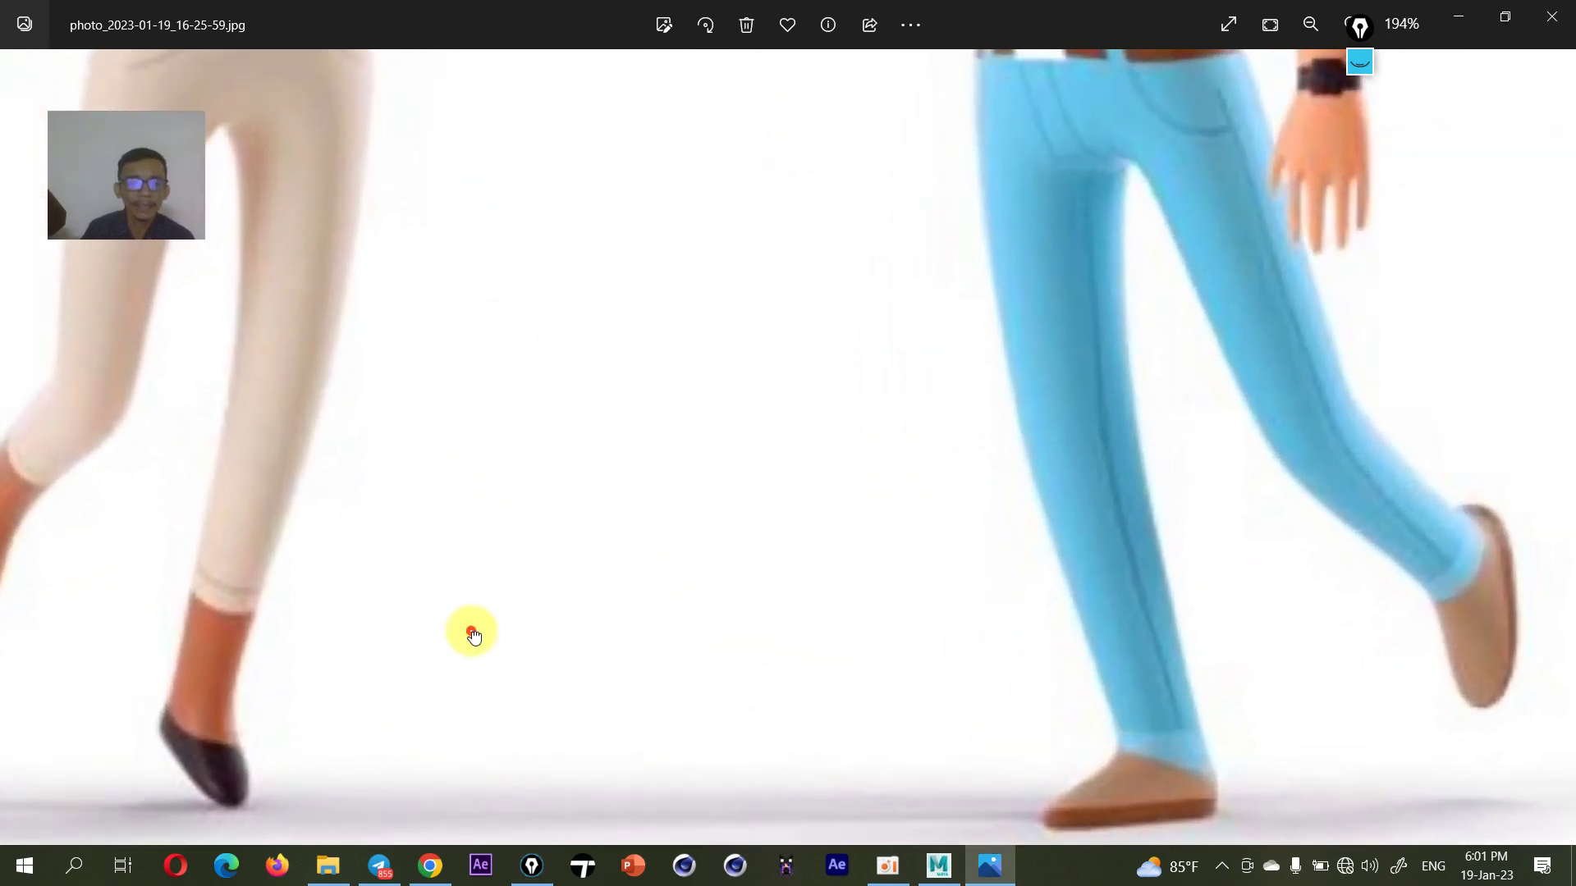
drag(471, 629, 900, 538)
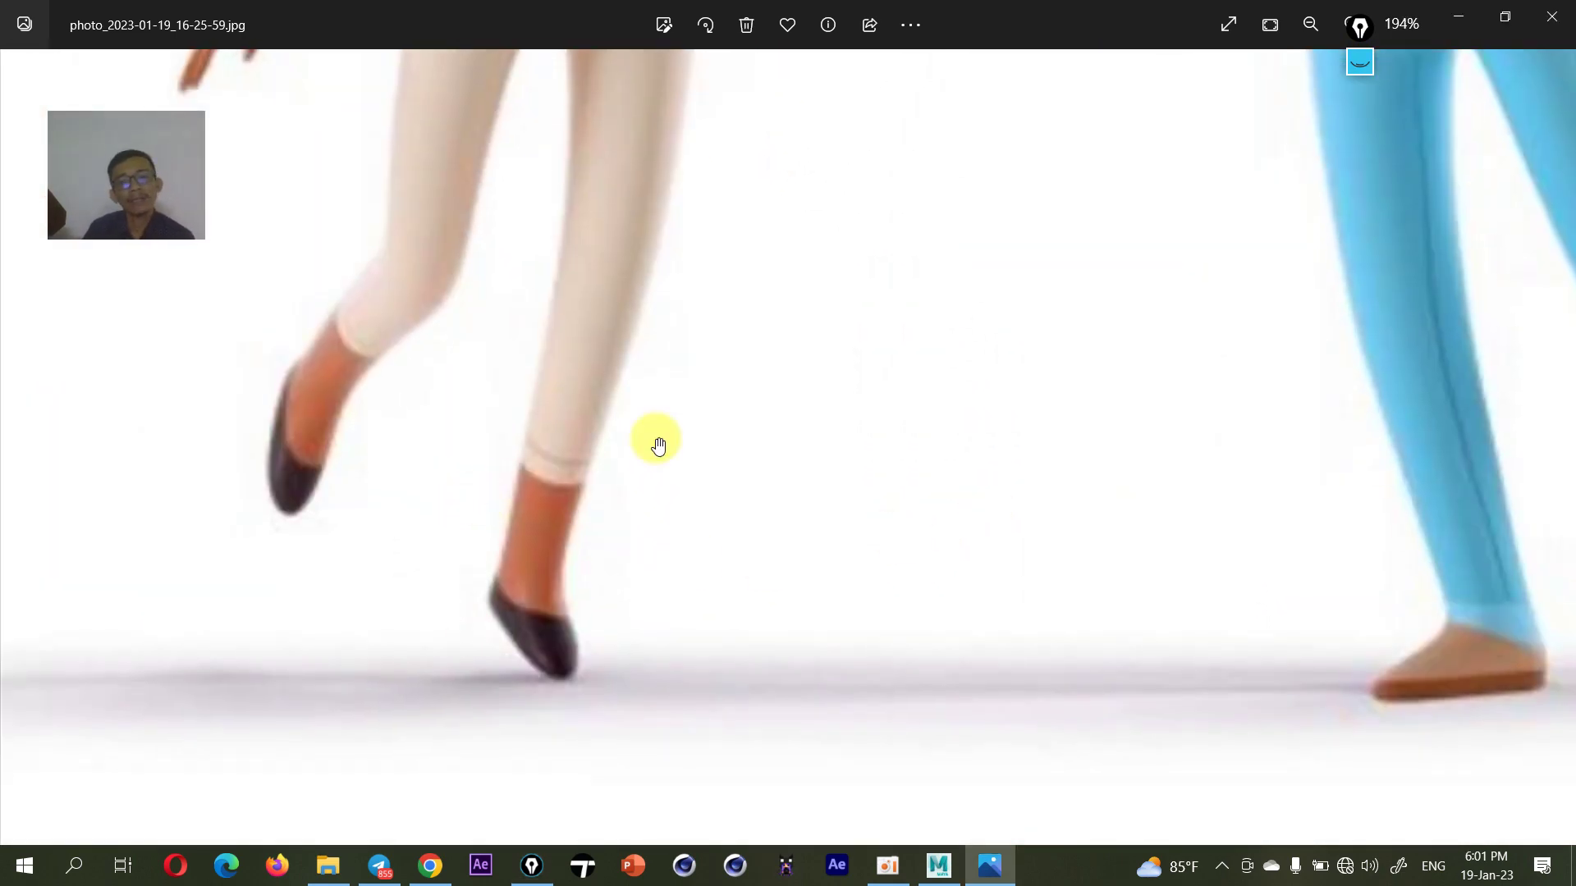
click(1360, 62)
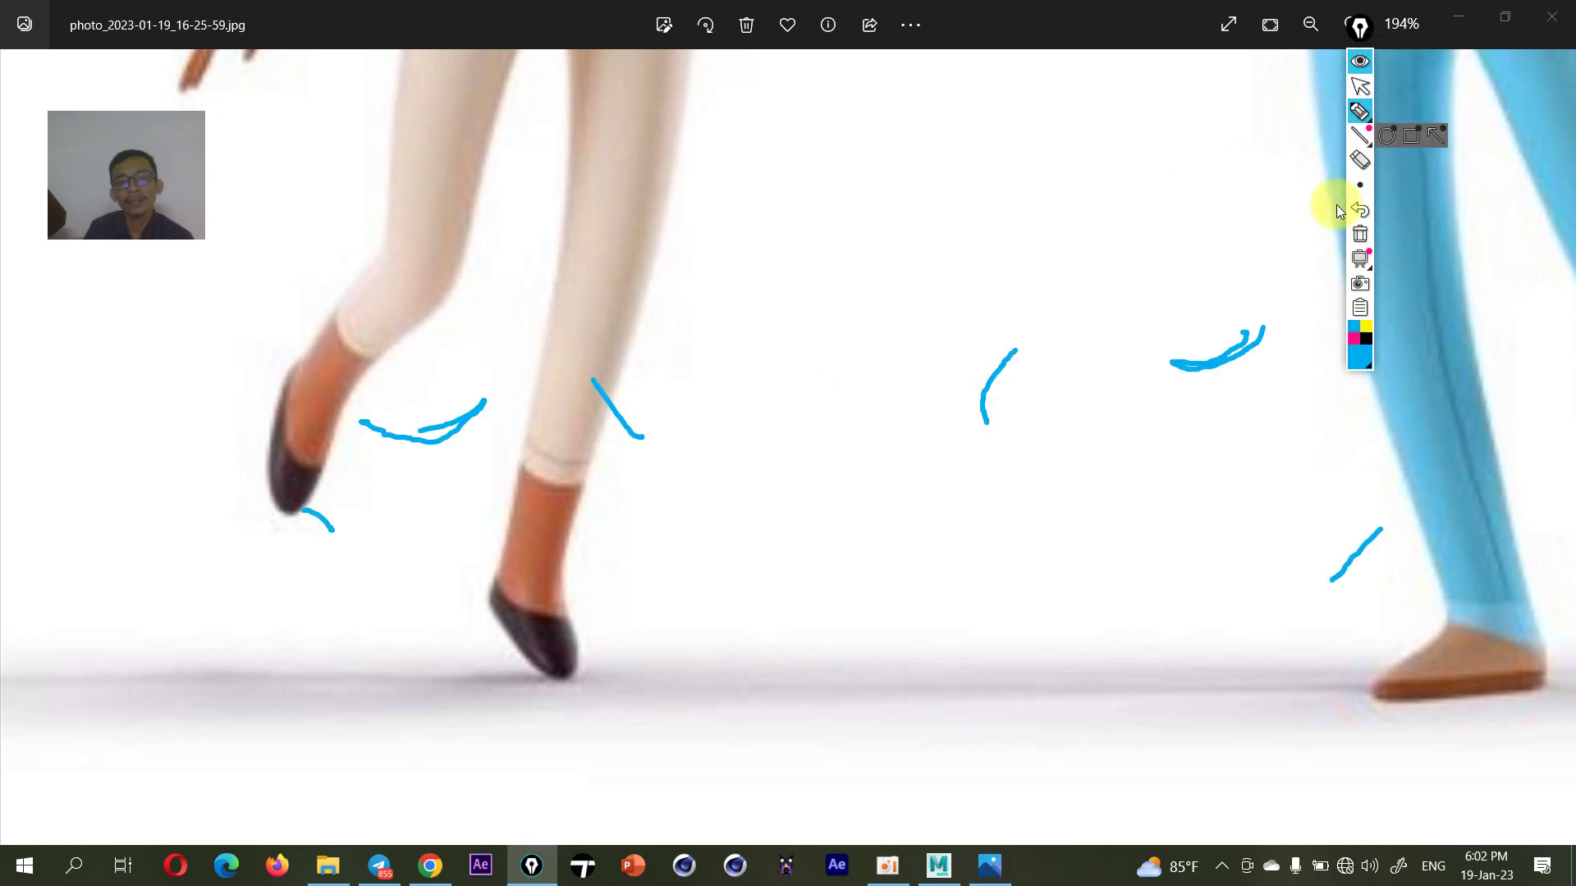
click(1360, 234)
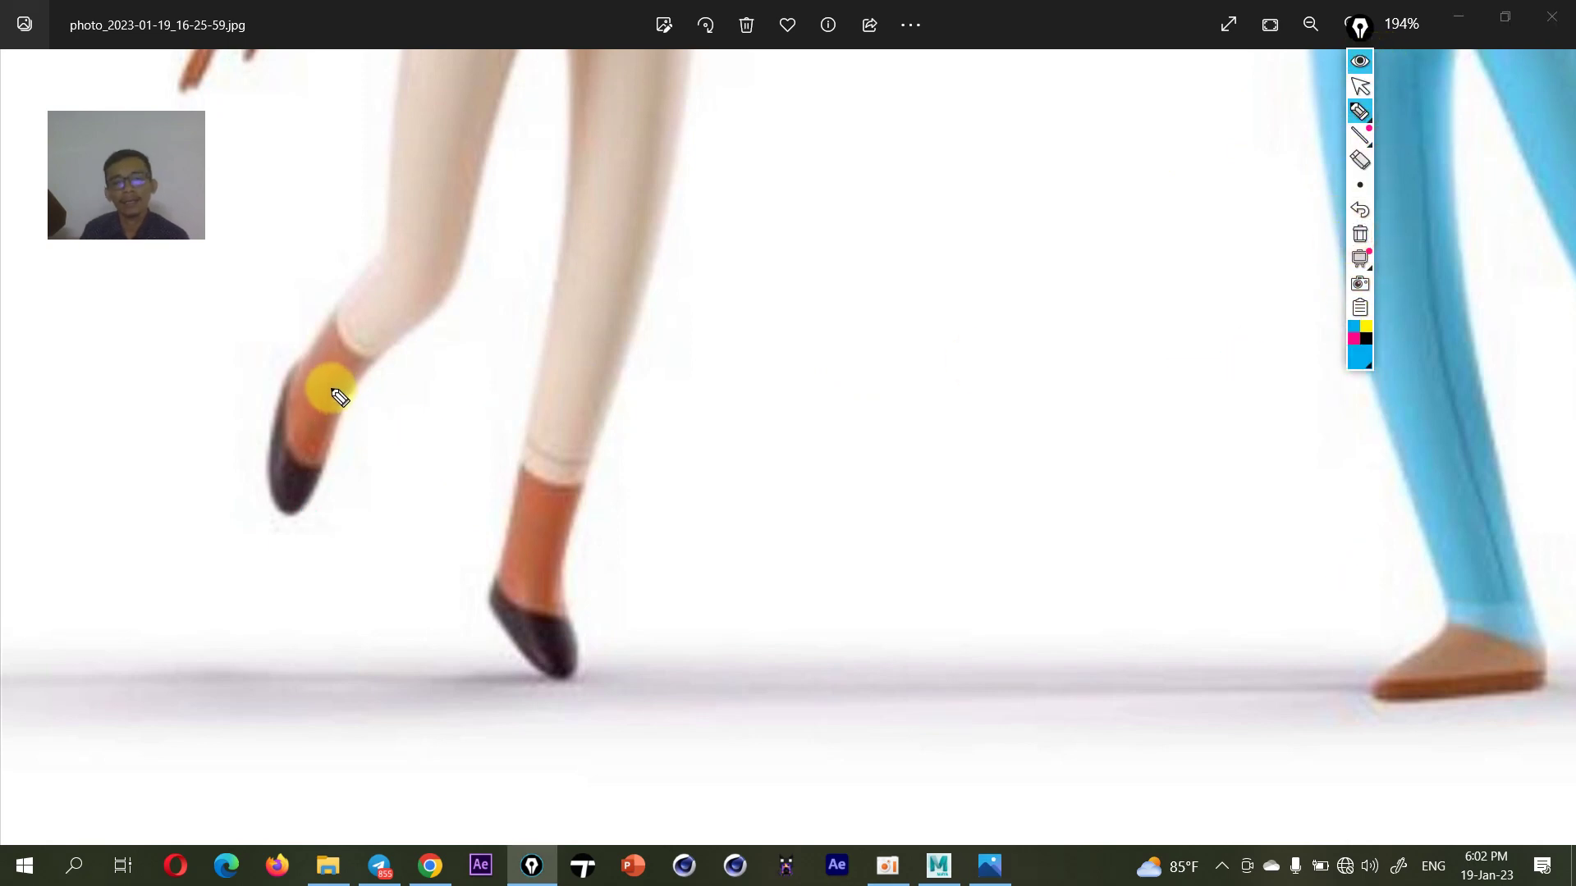
- Outline the girl's raised foot, shoe, thigh, knee and calf in blue, then hide the sketch
drag(332, 365, 343, 361)
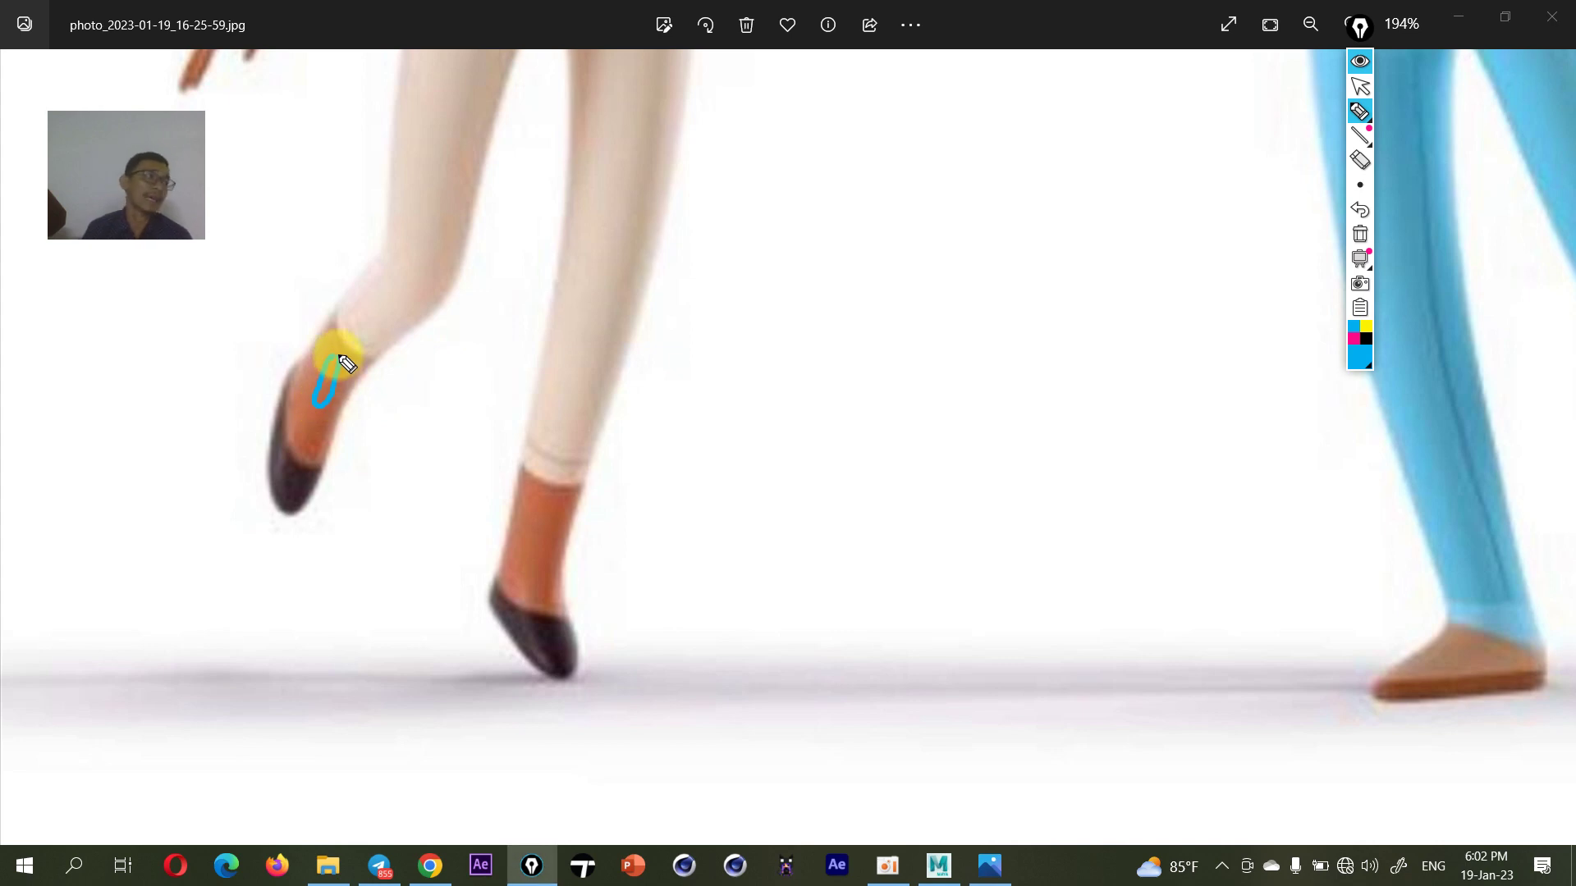
click(1360, 234)
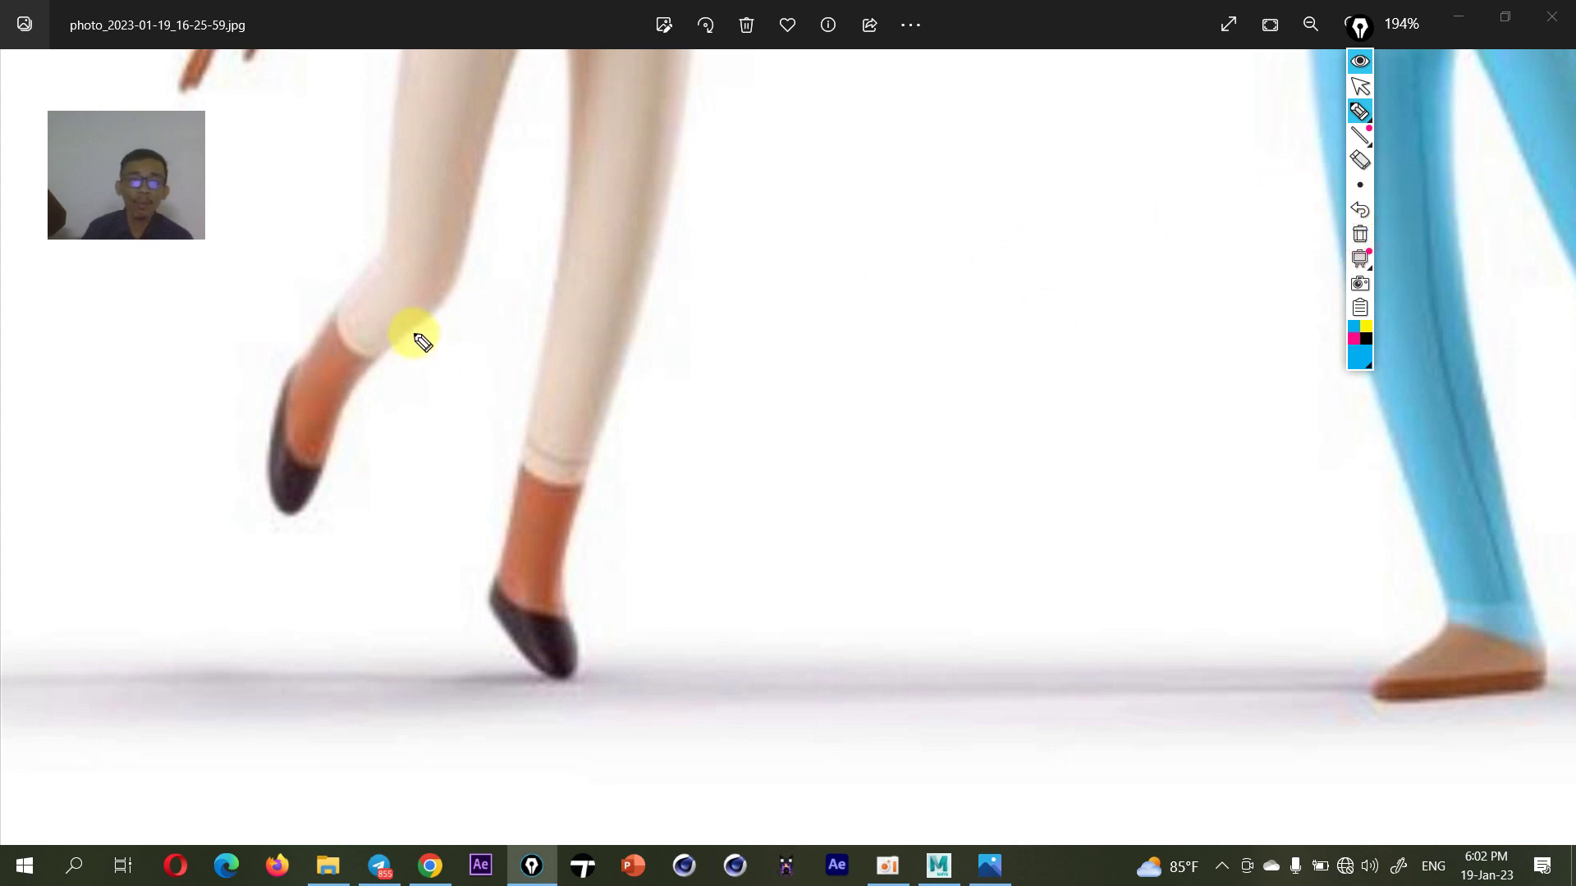
mouse_move(384, 248)
mouse_down()
mouse_move(326, 489)
mouse_move(355, 380)
mouse_move(467, 271)
mouse_move(531, 86)
mouse_up()
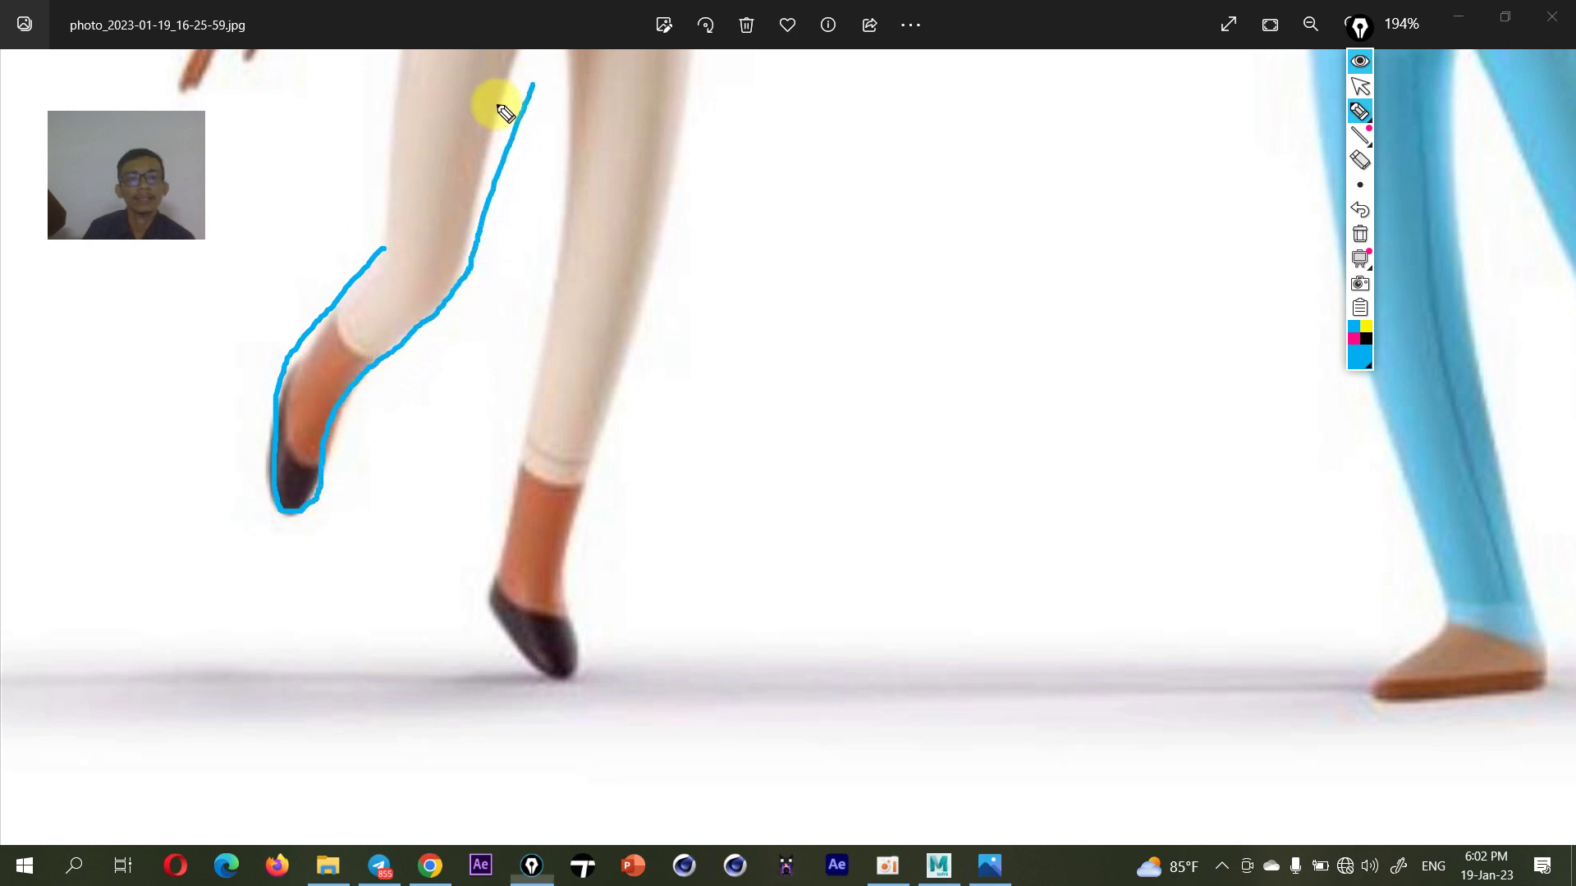
drag(422, 51, 371, 246)
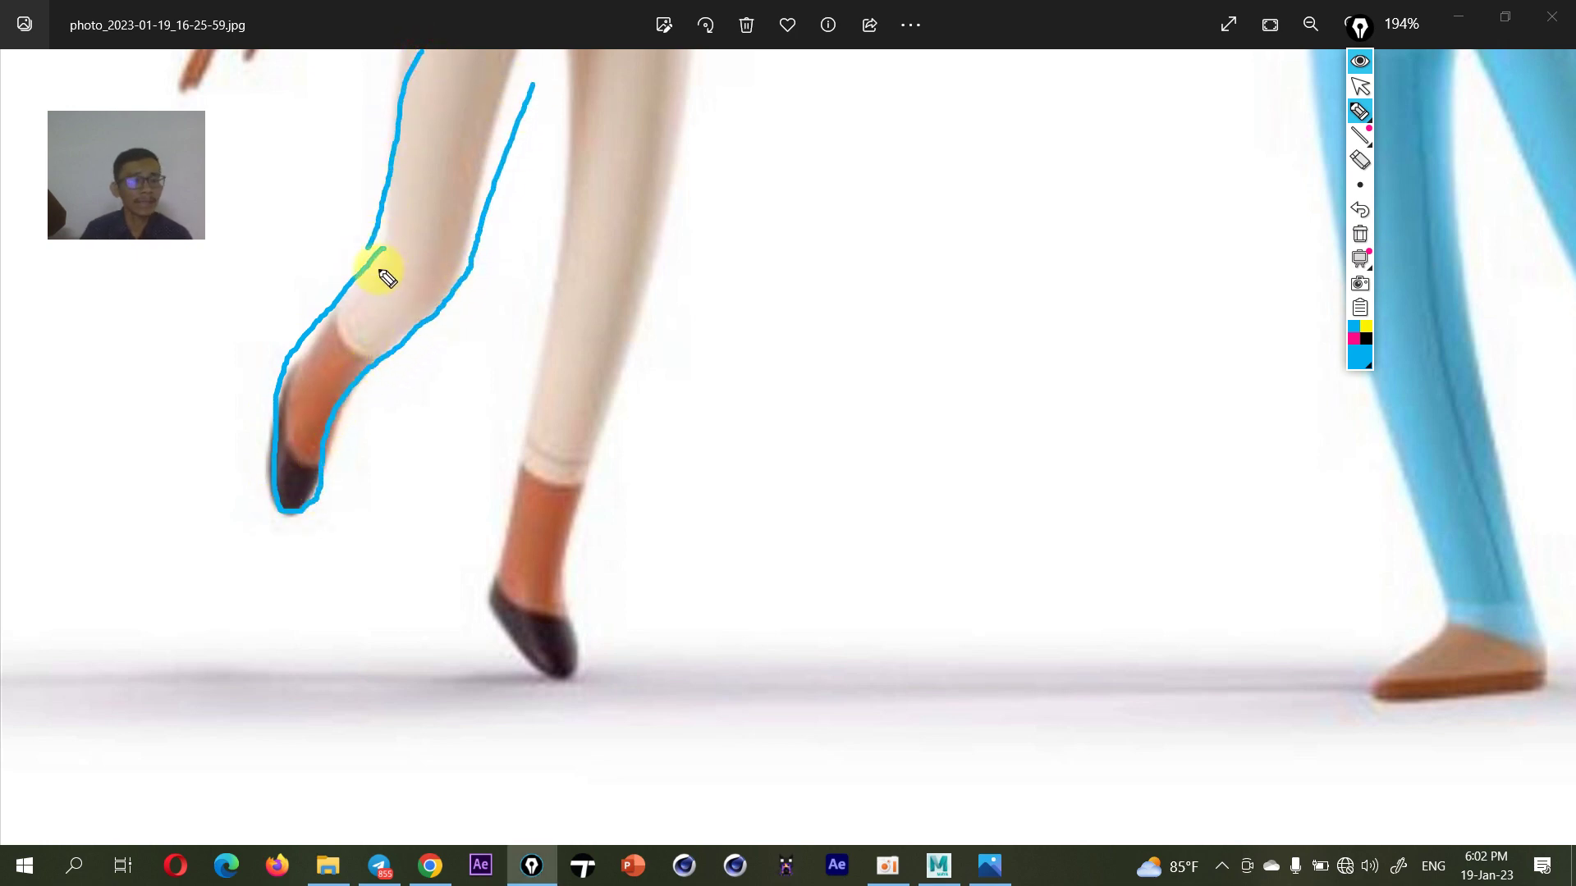
mouse_move(334, 305)
mouse_down()
mouse_move(366, 344)
mouse_move(403, 355)
mouse_up()
drag(466, 57, 377, 275)
drag(553, 40, 394, 324)
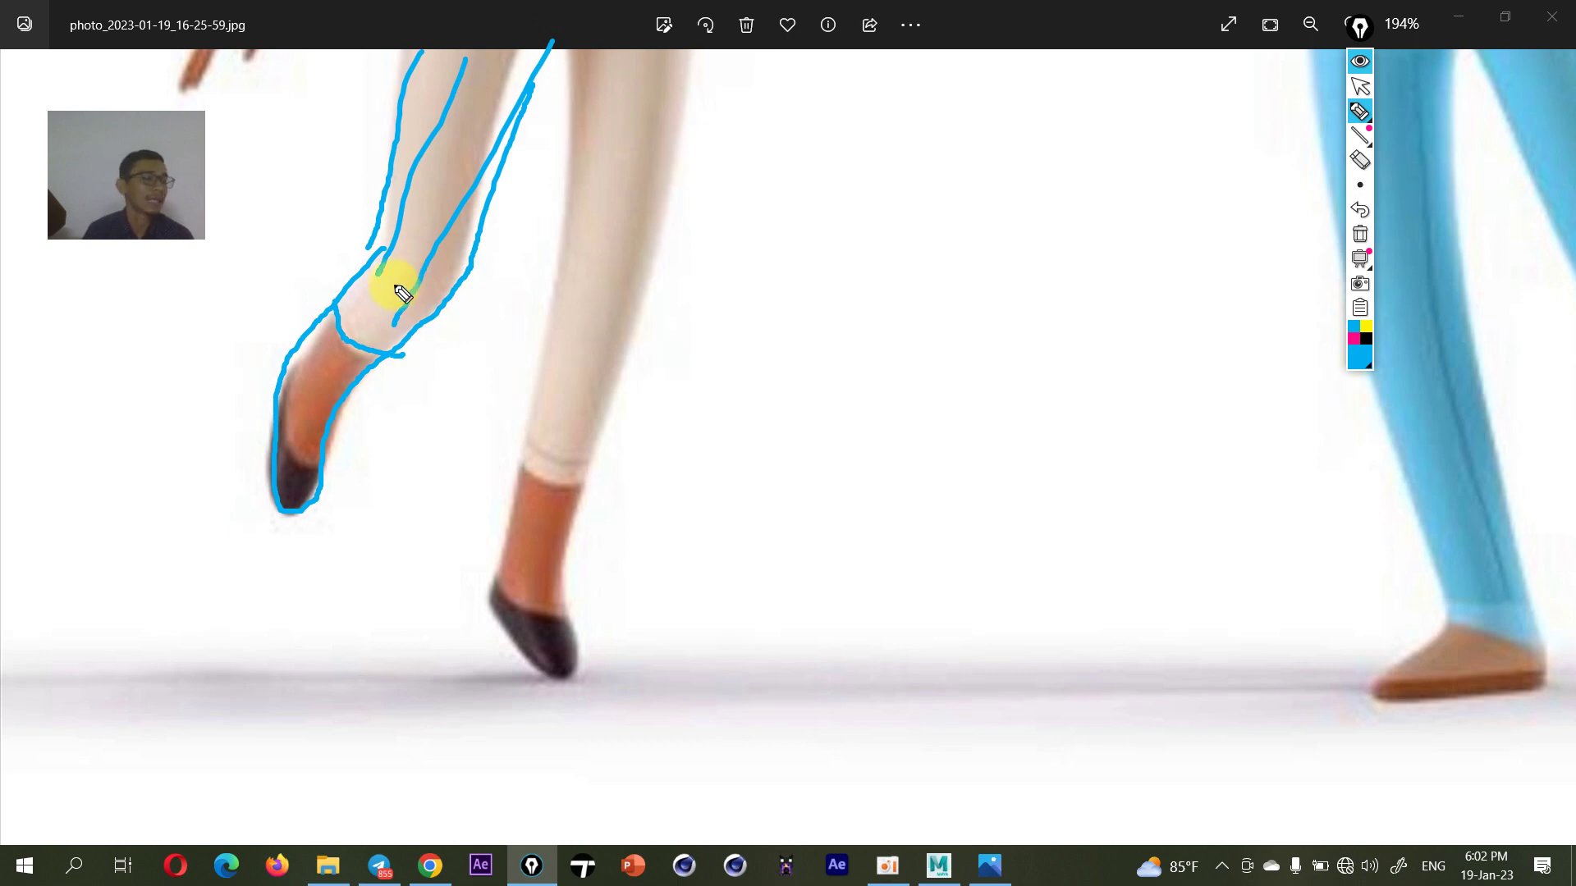
mouse_move(294, 365)
mouse_down()
mouse_move(282, 446)
mouse_move(332, 462)
mouse_move(279, 465)
mouse_up()
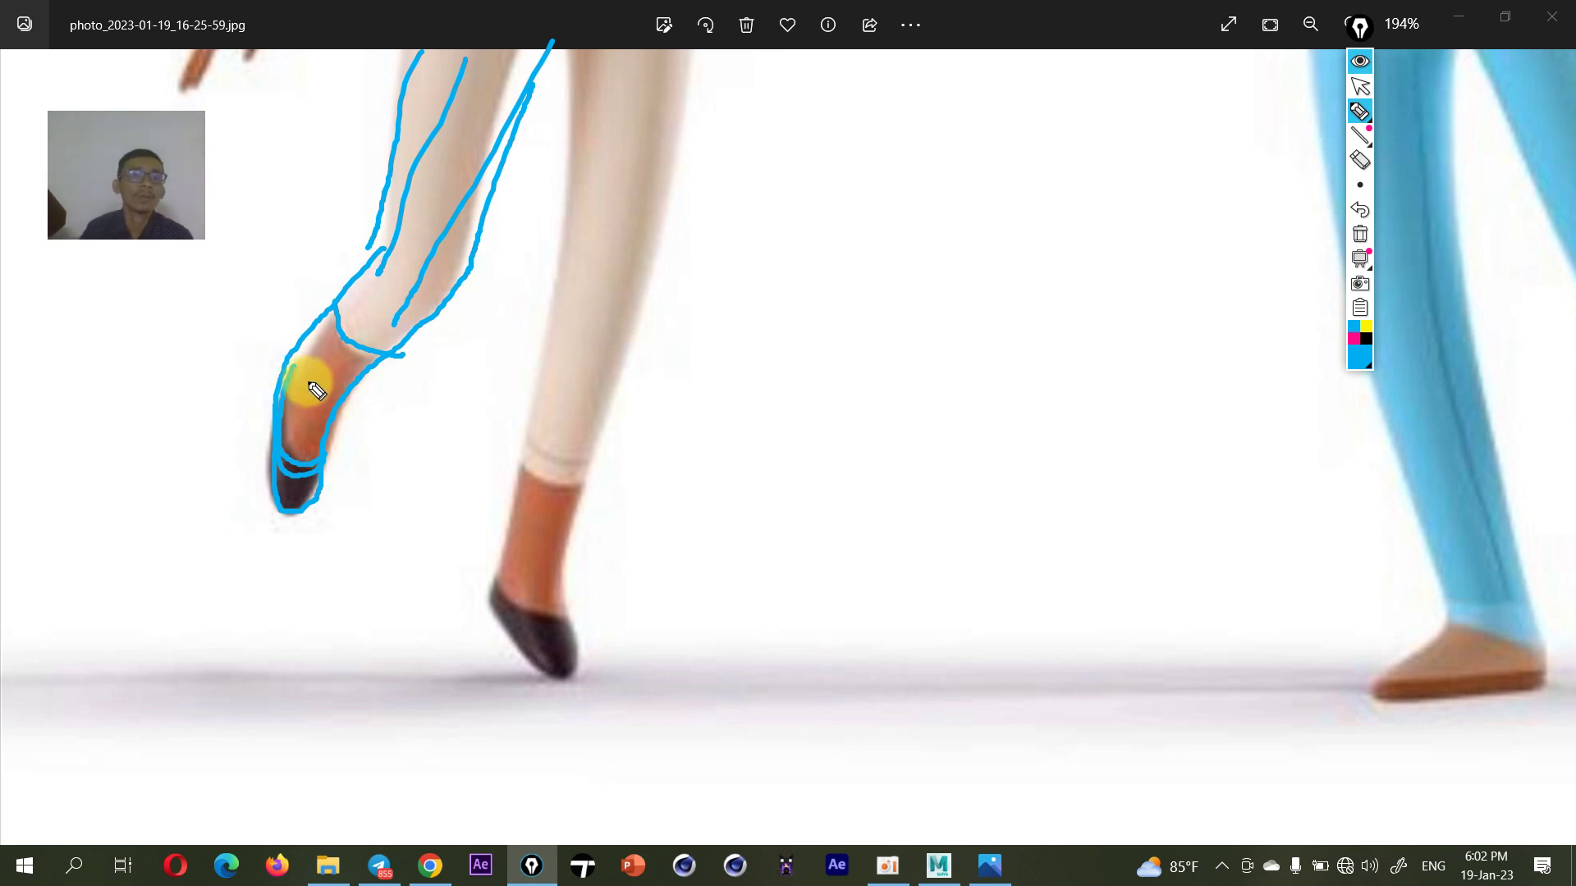
click(1360, 61)
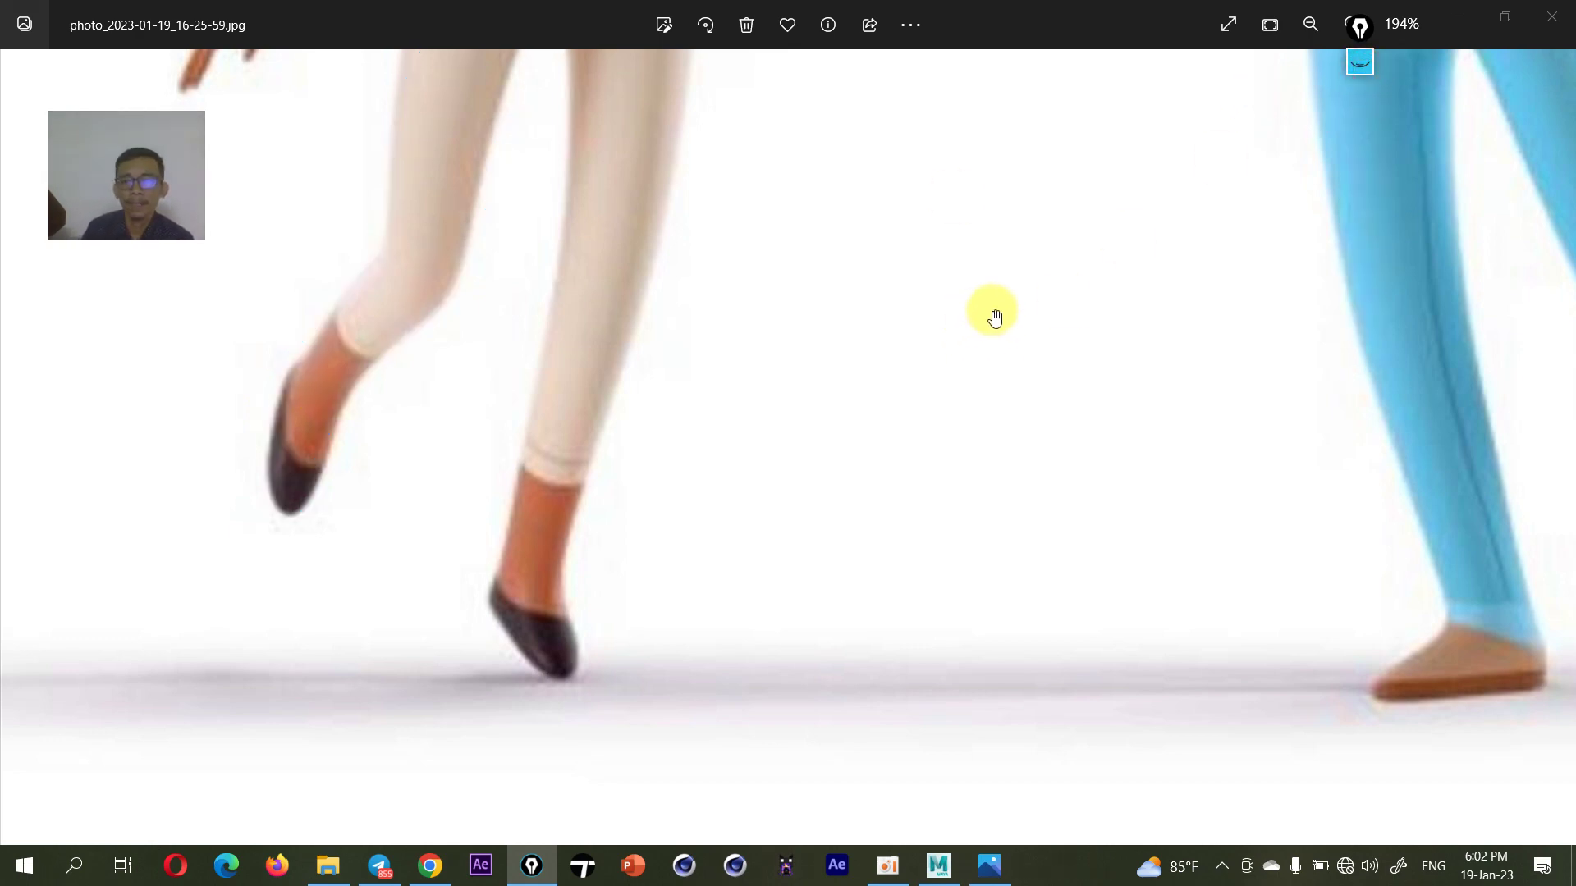
- Pan over both figures' shirts and faces, then advance to the next photo
mouse_move(992, 313)
mouse_down()
mouse_move(518, 391)
mouse_move(1024, 426)
mouse_up()
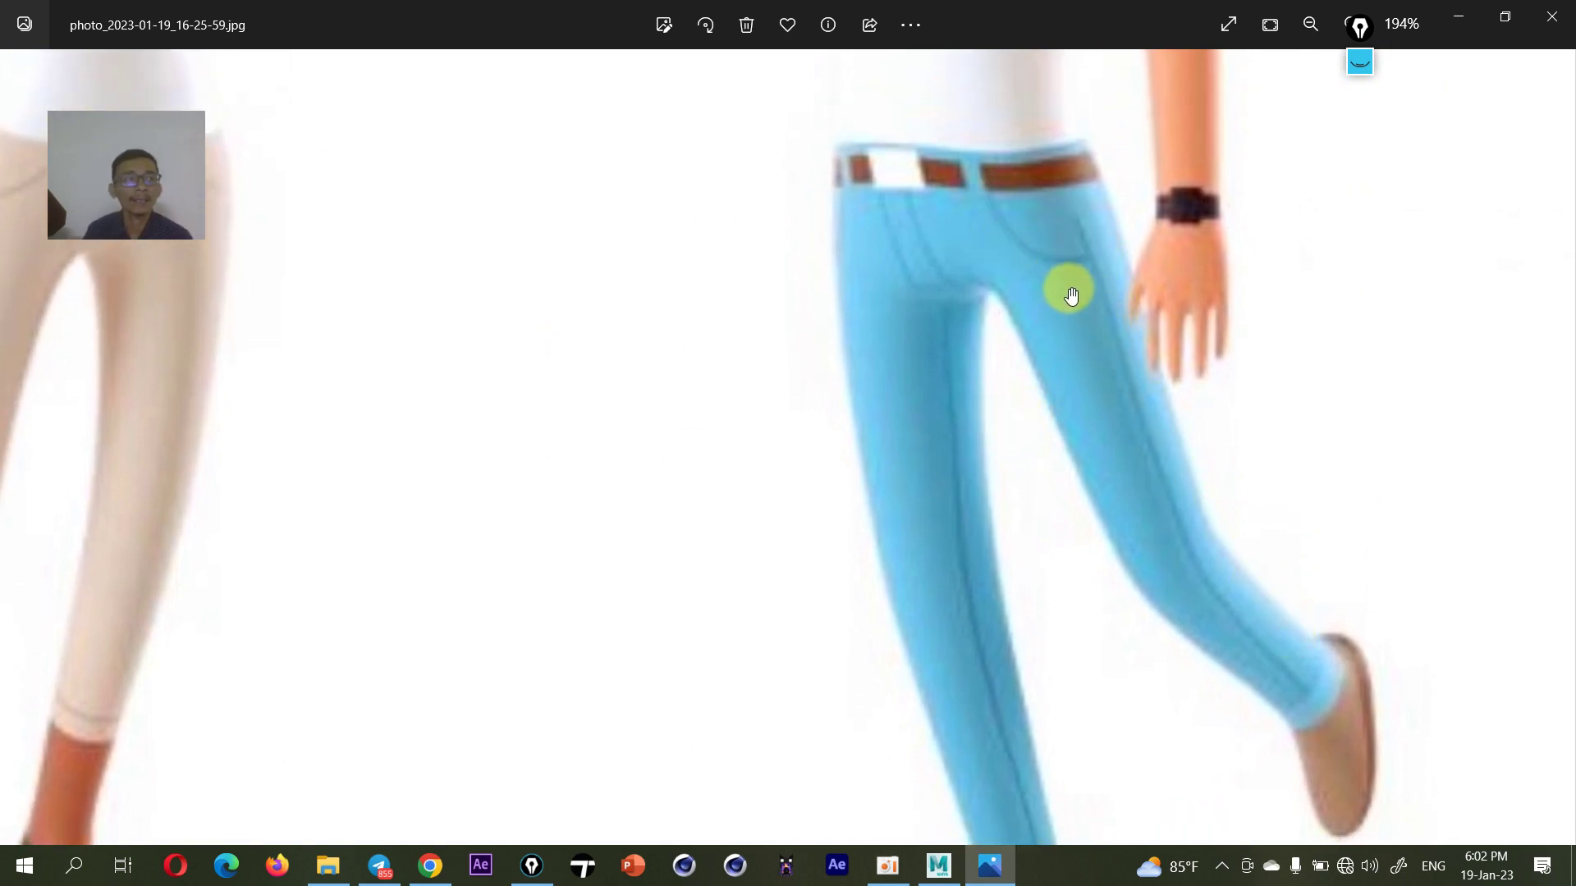
mouse_move(1014, 282)
mouse_down()
mouse_move(999, 609)
mouse_move(915, 557)
mouse_up()
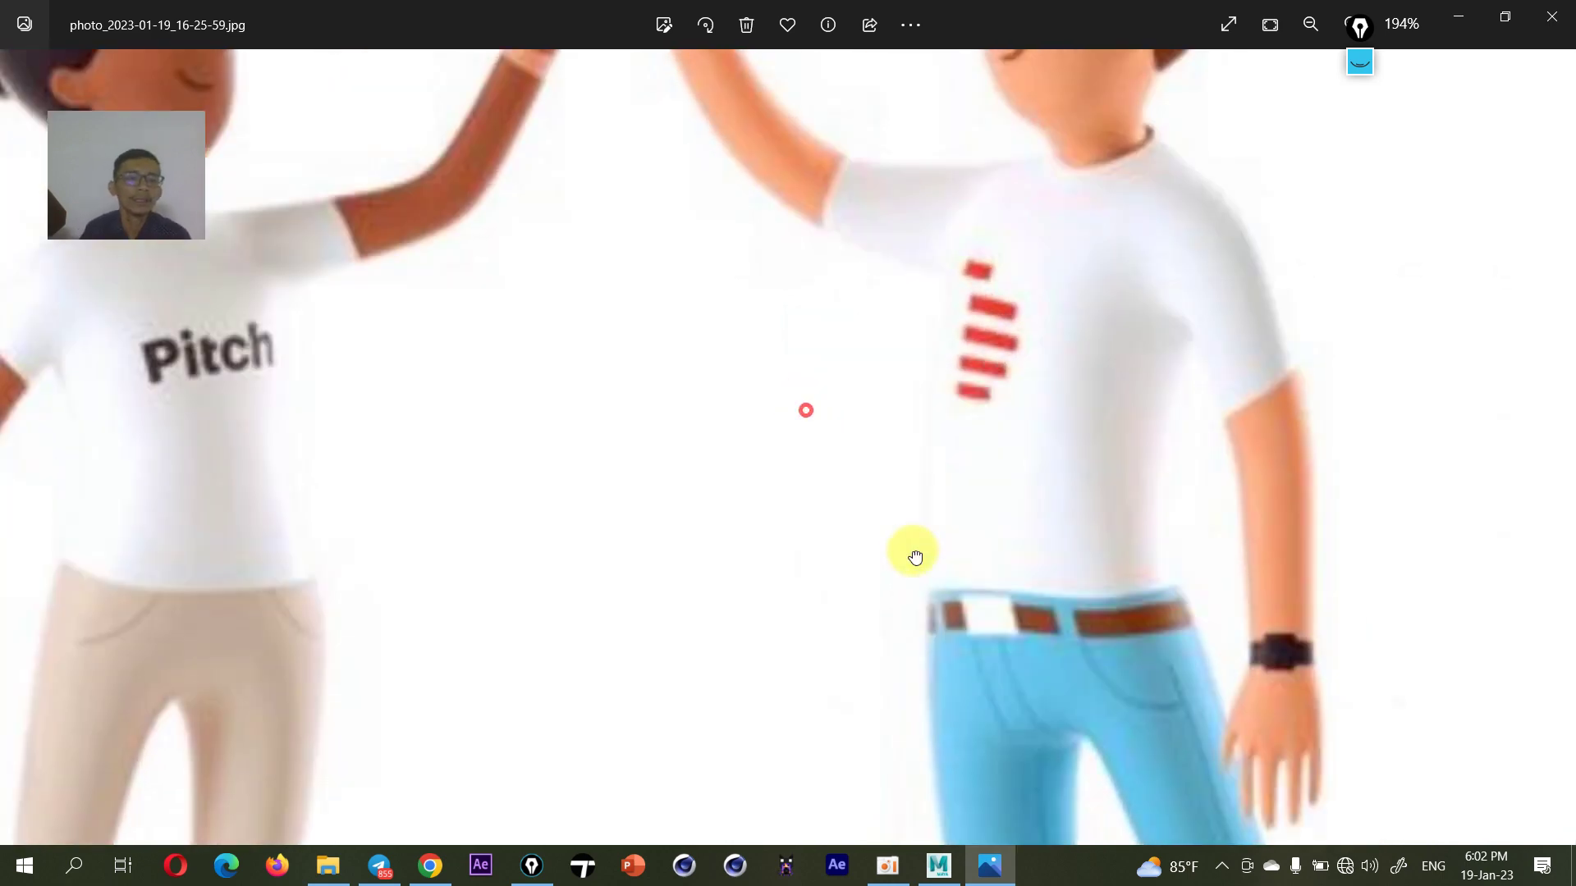
mouse_move(670, 349)
mouse_down()
mouse_move(746, 411)
mouse_move(844, 457)
mouse_move(893, 523)
mouse_move(641, 466)
mouse_up()
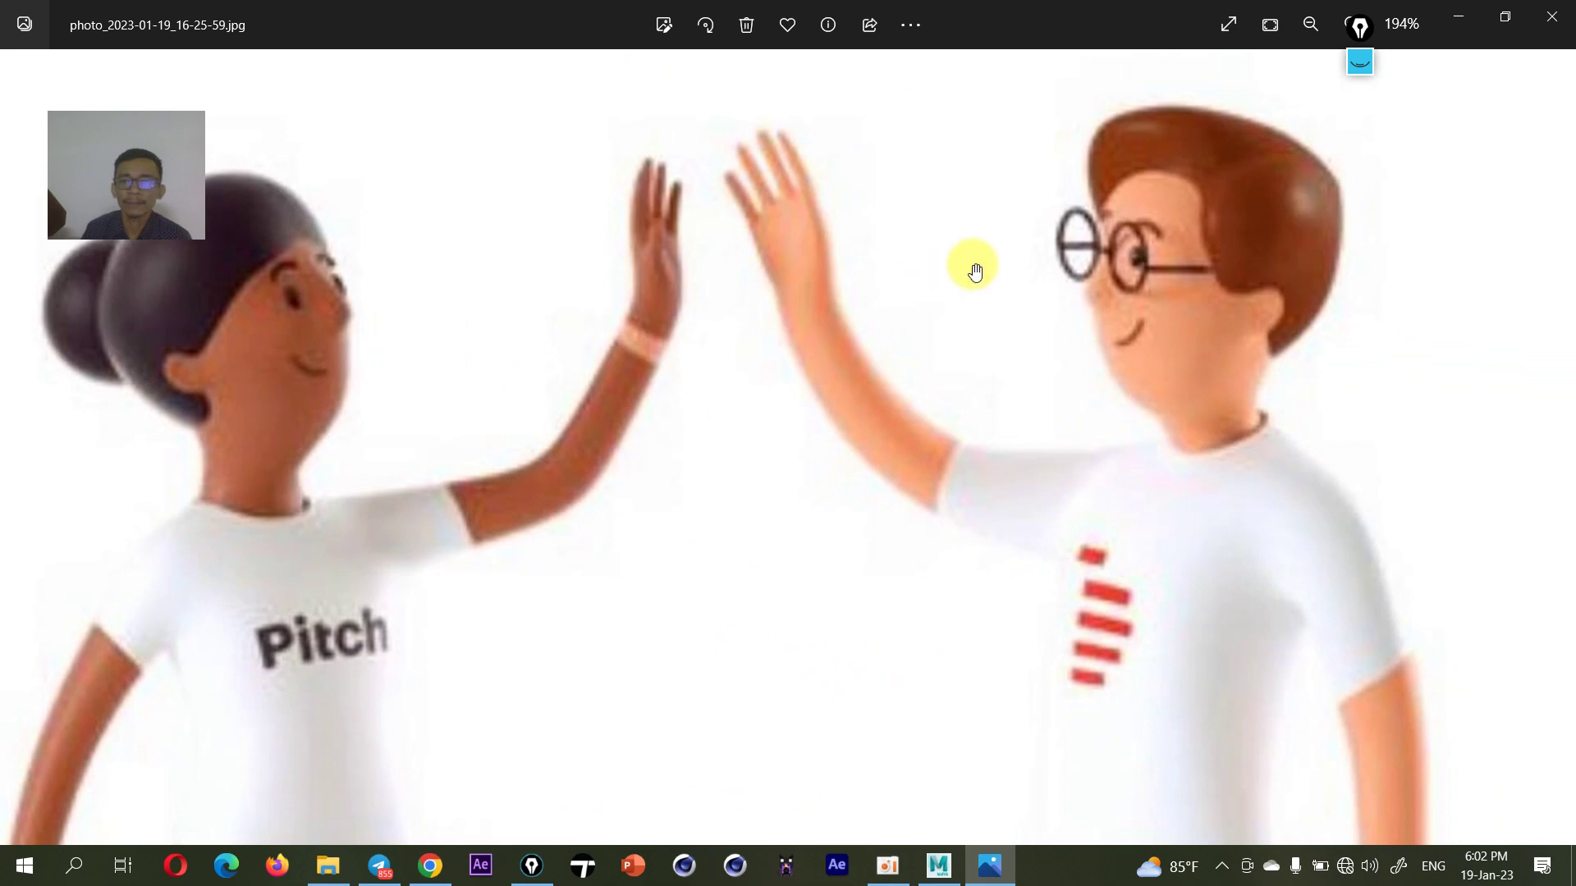
scroll(1003, 465, down, 1)
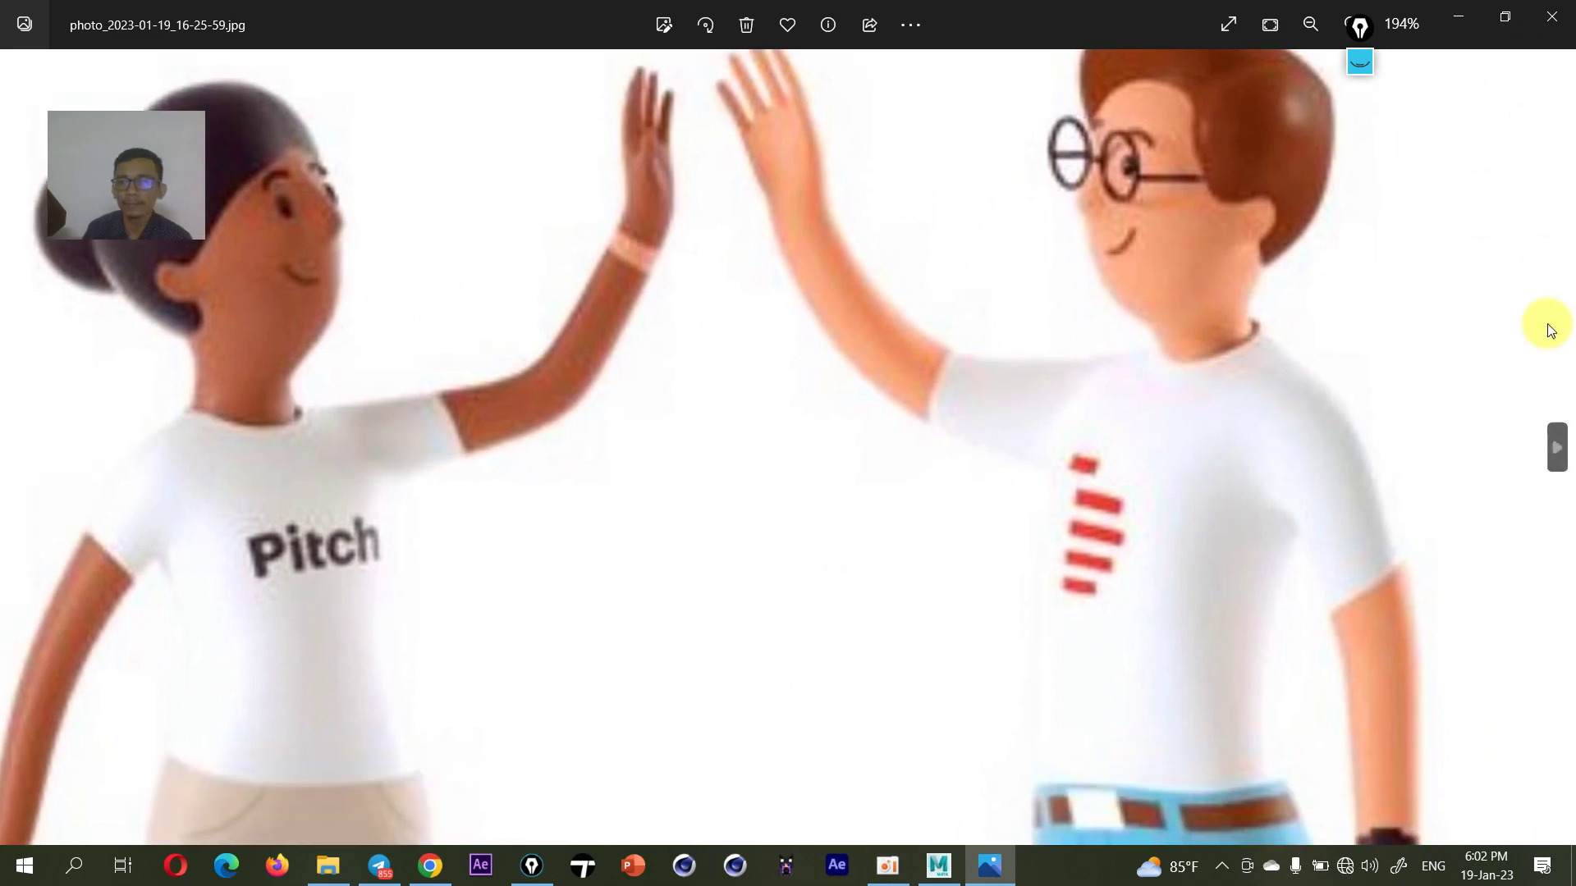
click(1553, 447)
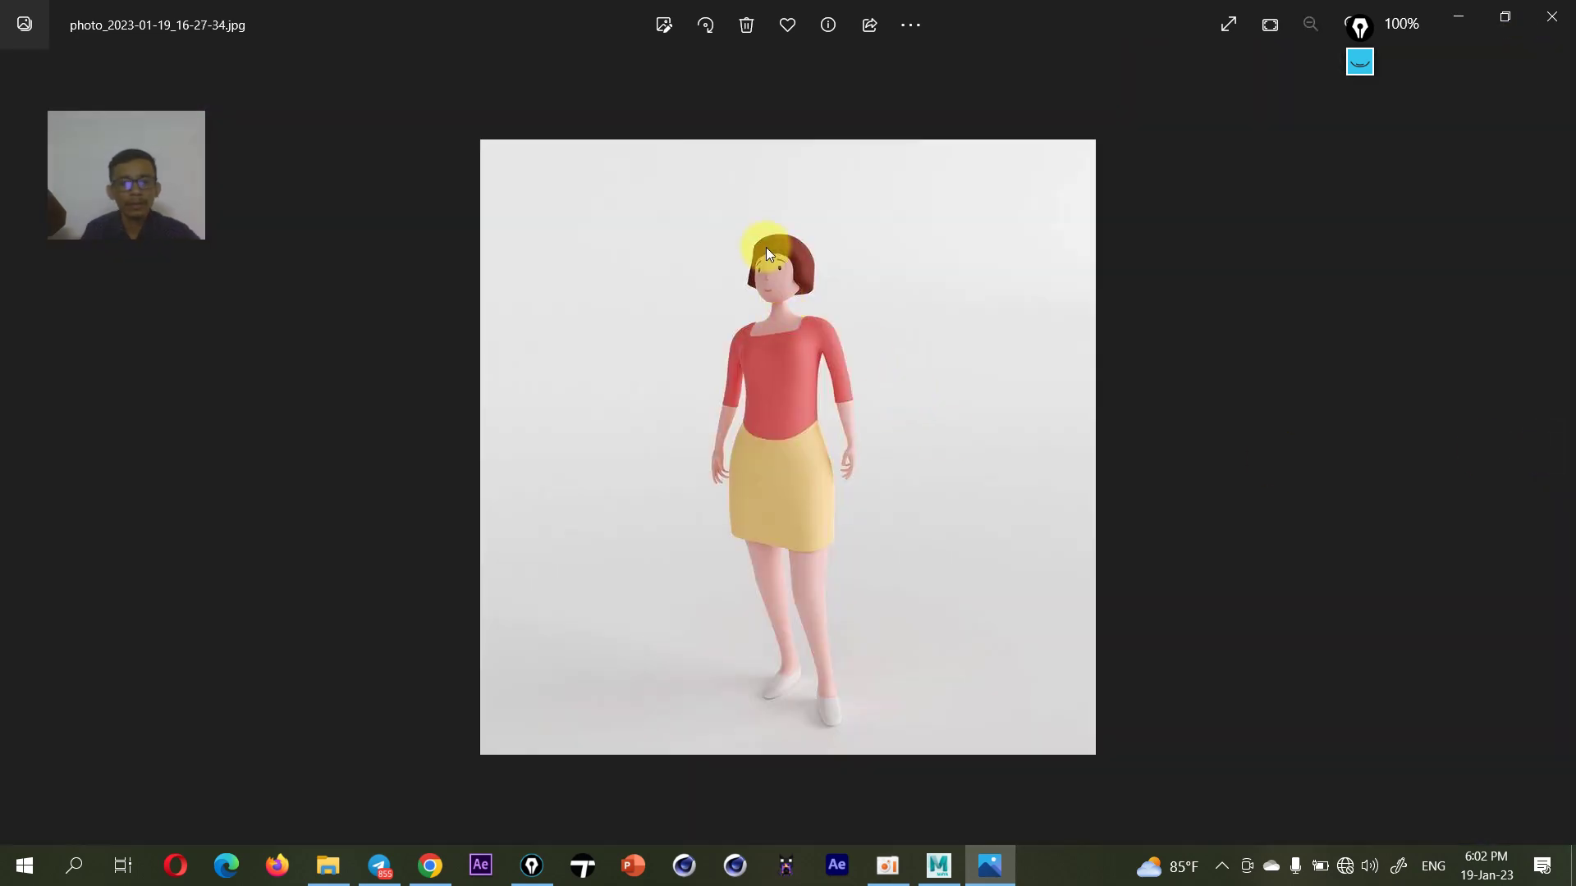
- Zoom to 672%, clear old ink and draw the blue face outline and smile
ctrl+scroll(767, 246, up, 1)
ctrl+scroll(771, 244, up, 3)
ctrl+scroll(774, 244, up, 2)
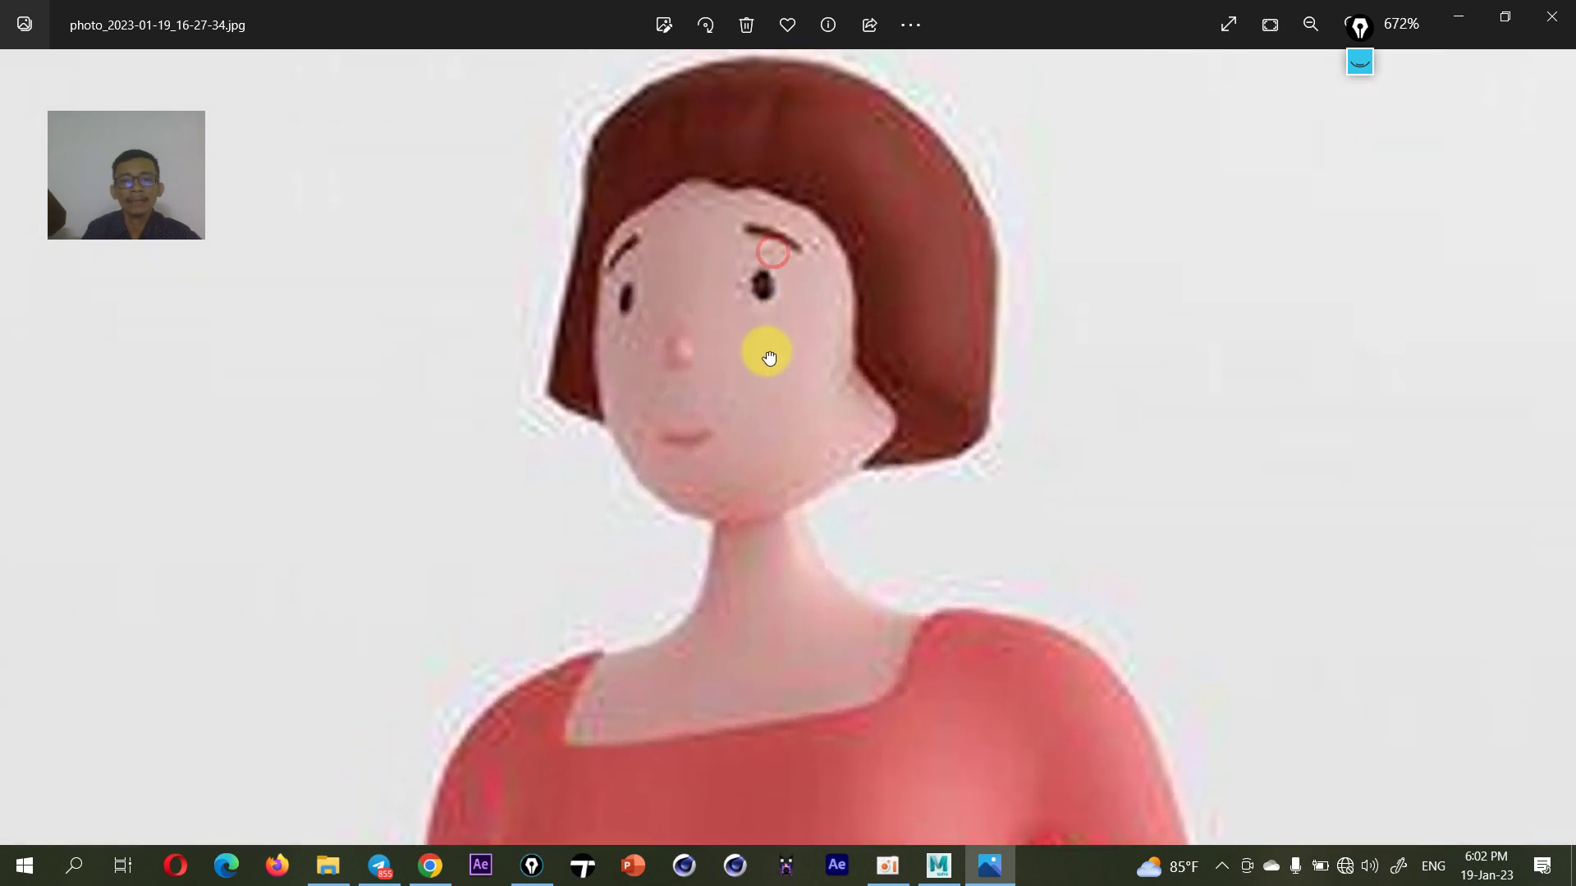
click(1360, 59)
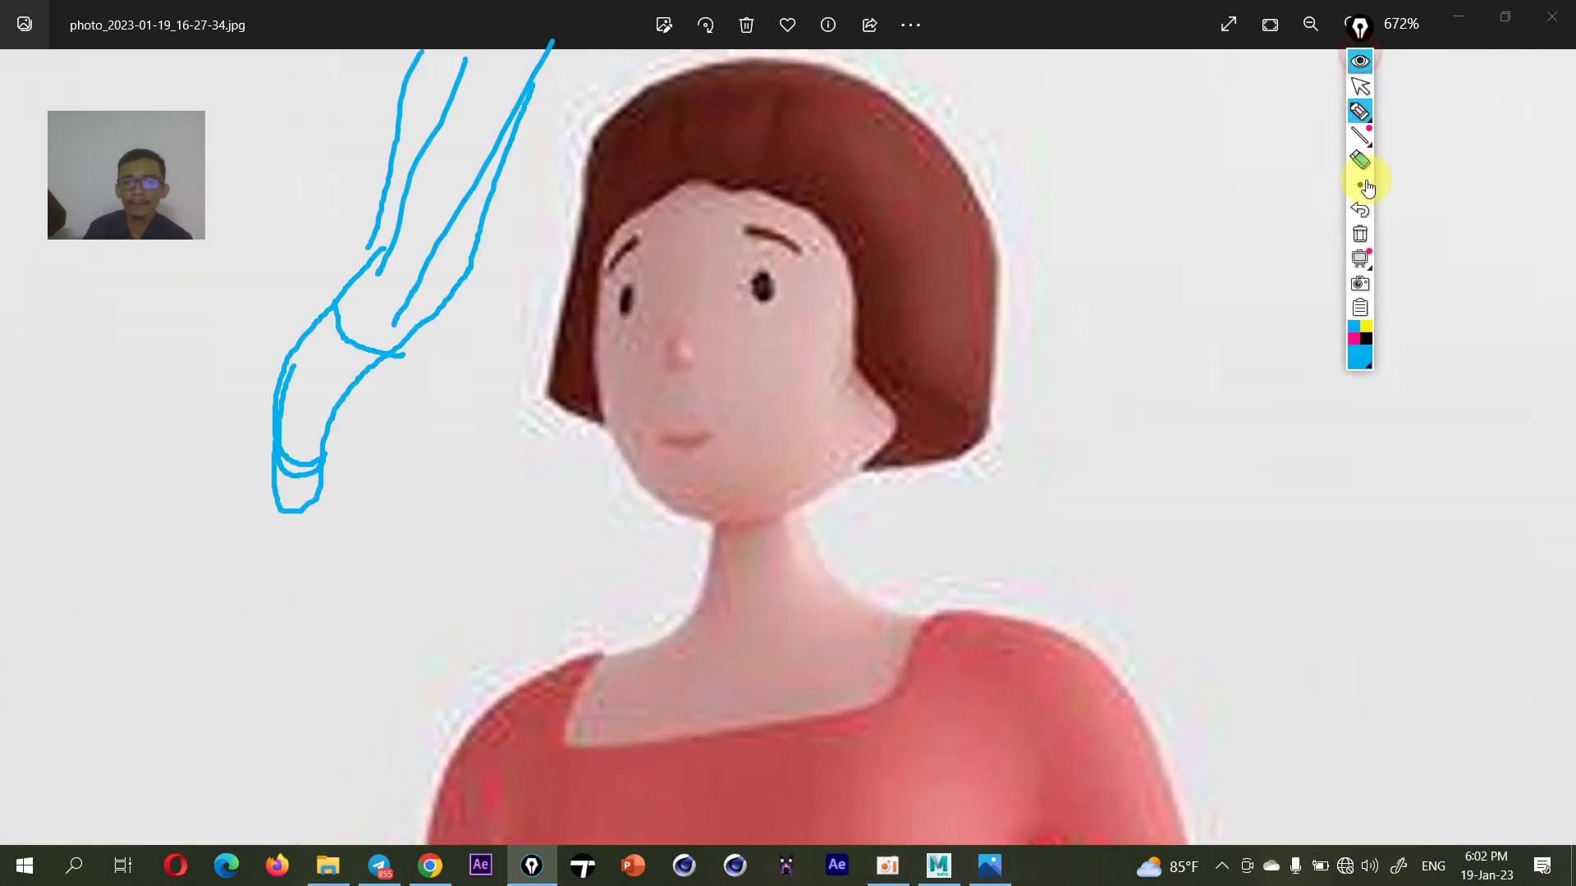
click(1360, 234)
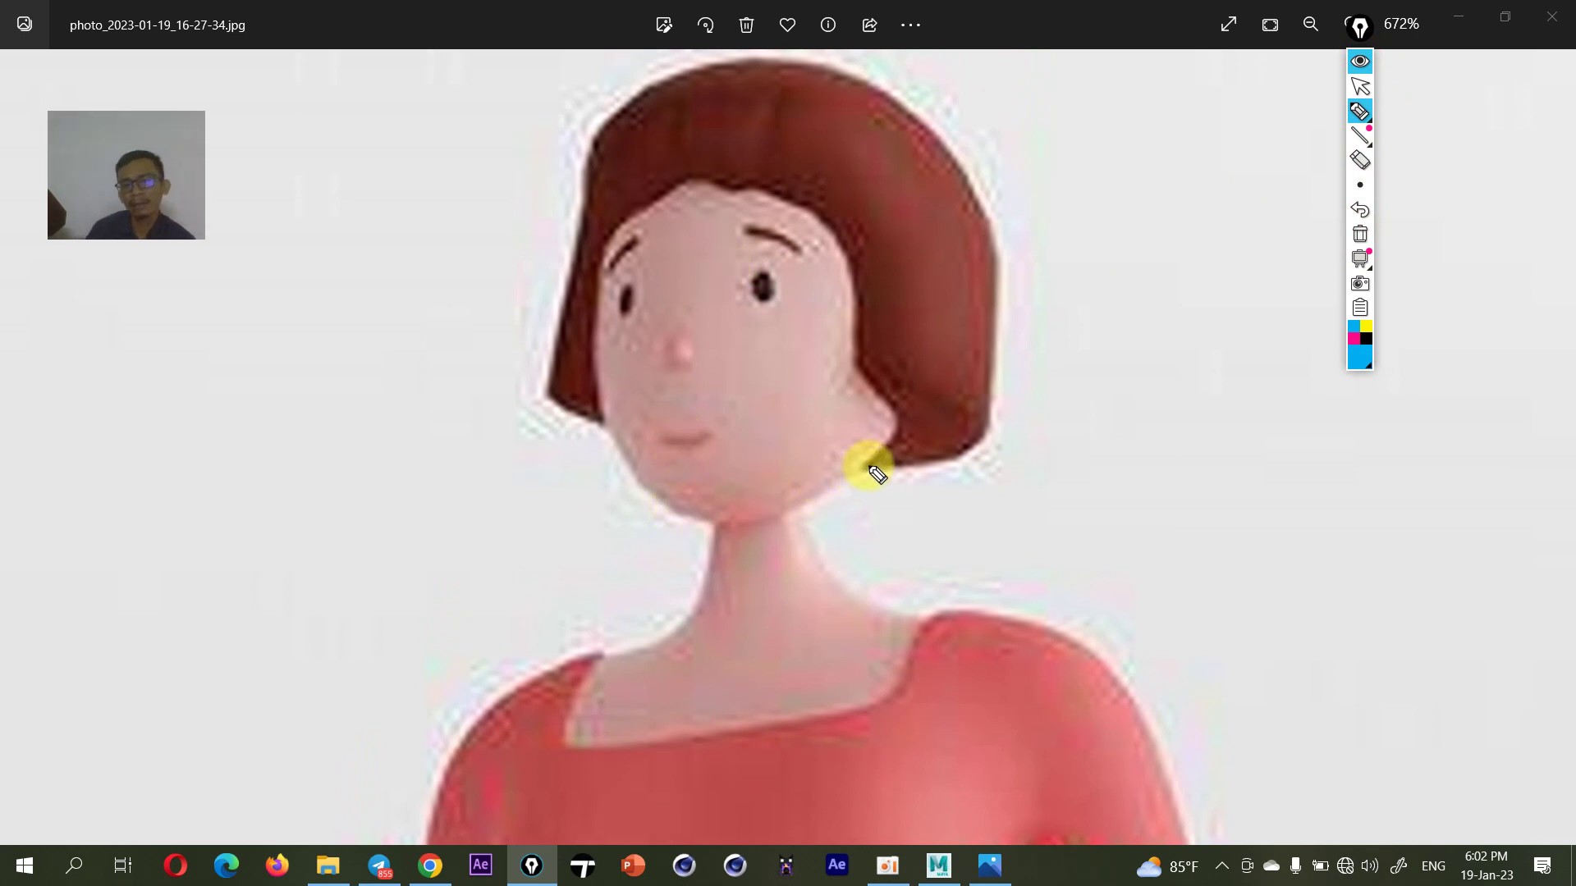
drag(870, 468, 681, 510)
mouse_move(612, 359)
mouse_down()
mouse_move(619, 219)
mouse_move(731, 169)
mouse_move(848, 233)
mouse_move(903, 337)
mouse_move(866, 461)
mouse_up()
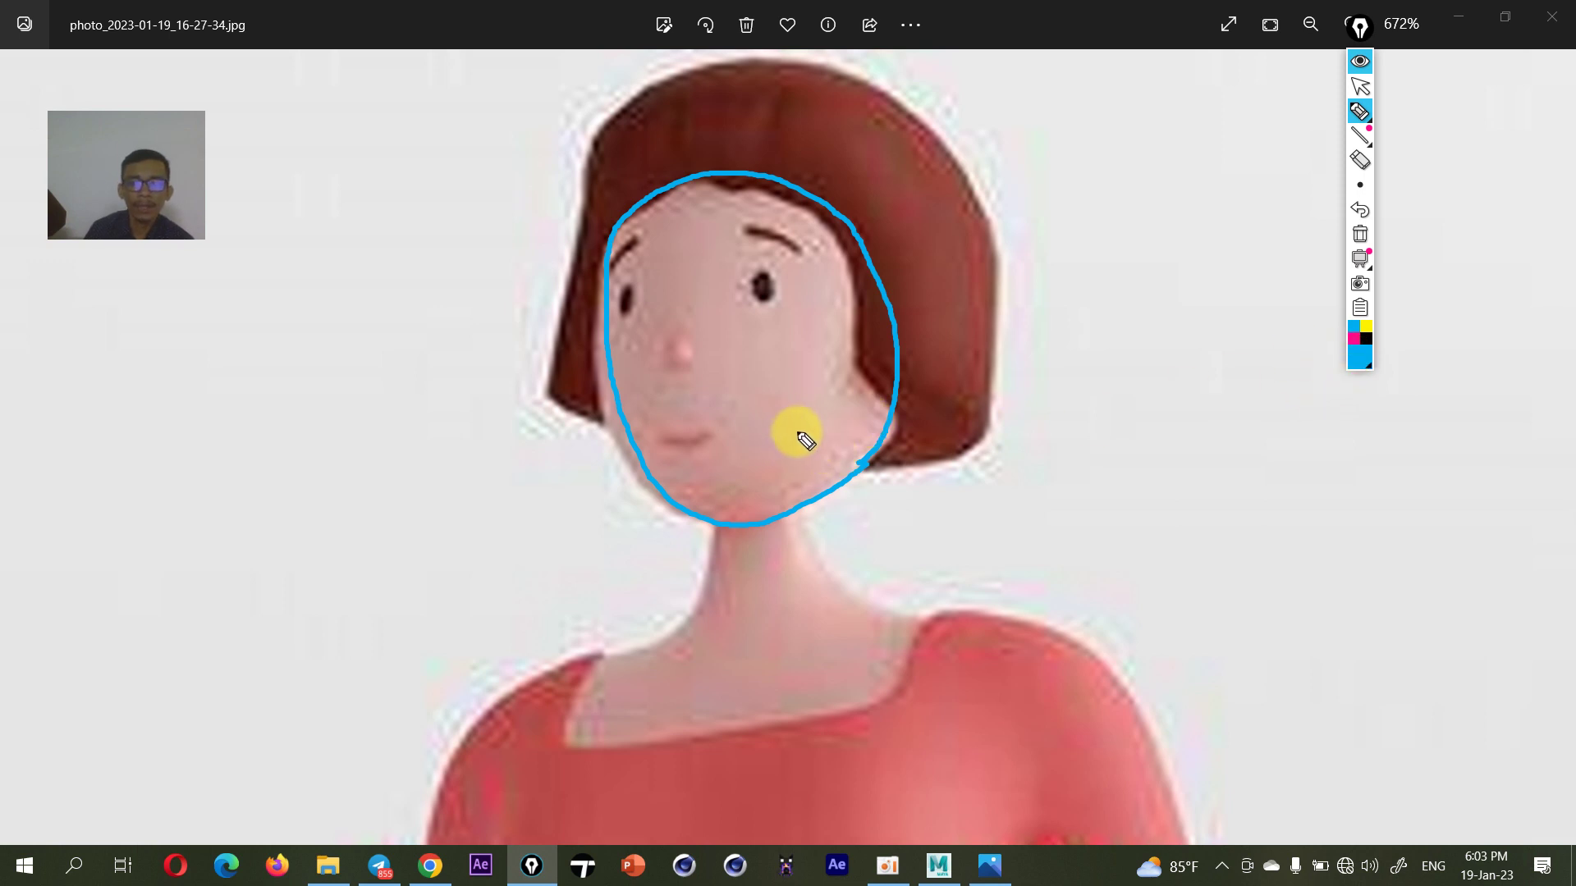
mouse_move(656, 436)
mouse_down()
mouse_move(719, 425)
mouse_move(686, 457)
mouse_move(653, 438)
mouse_up()
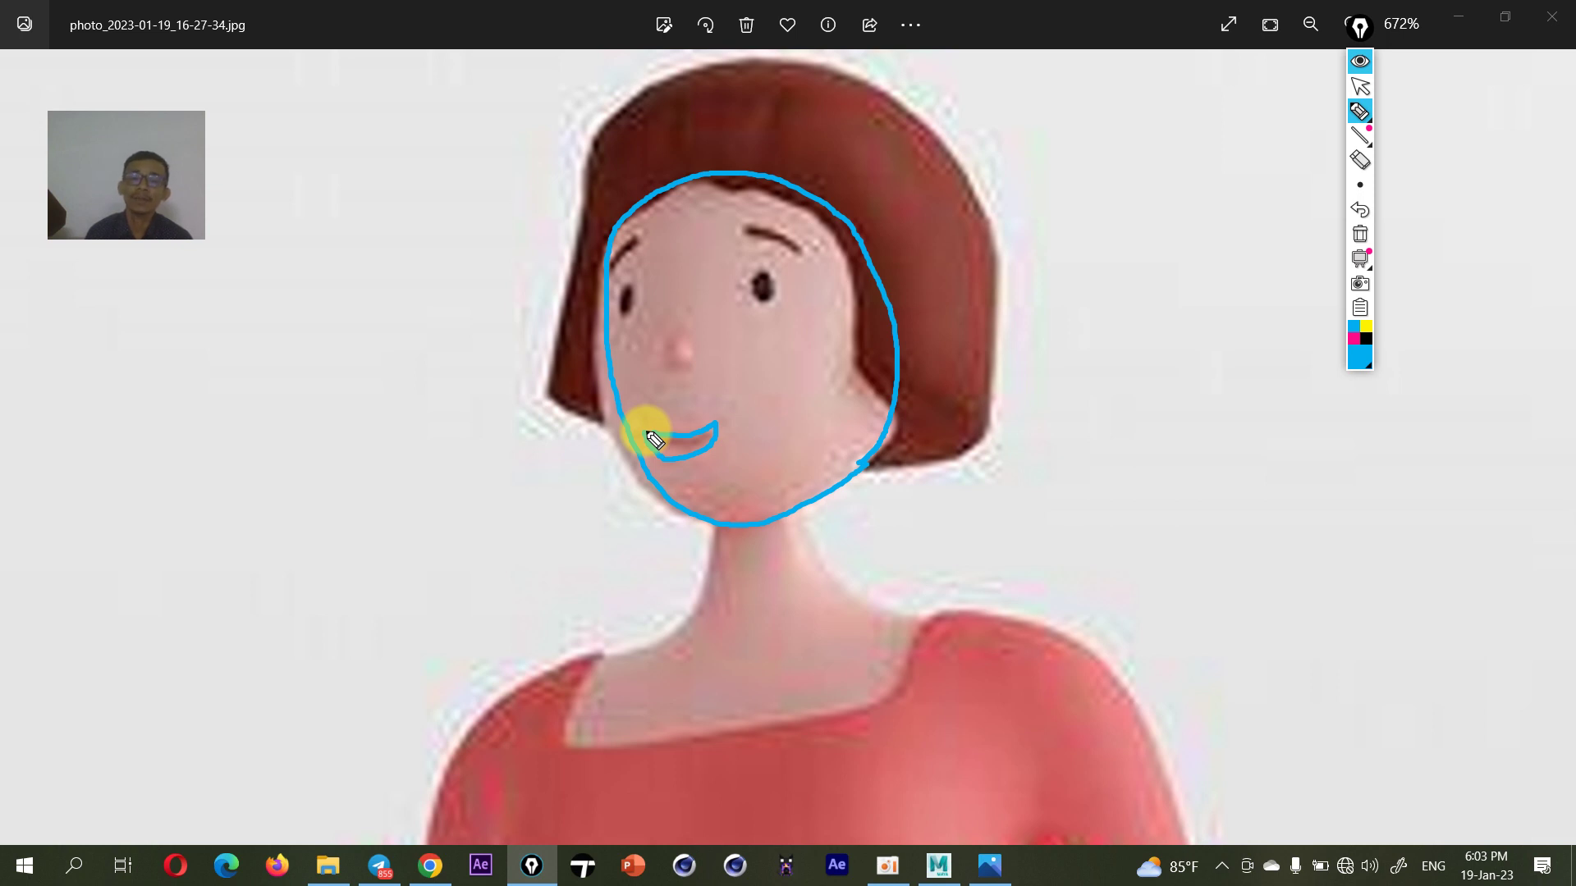
drag(654, 439, 647, 430)
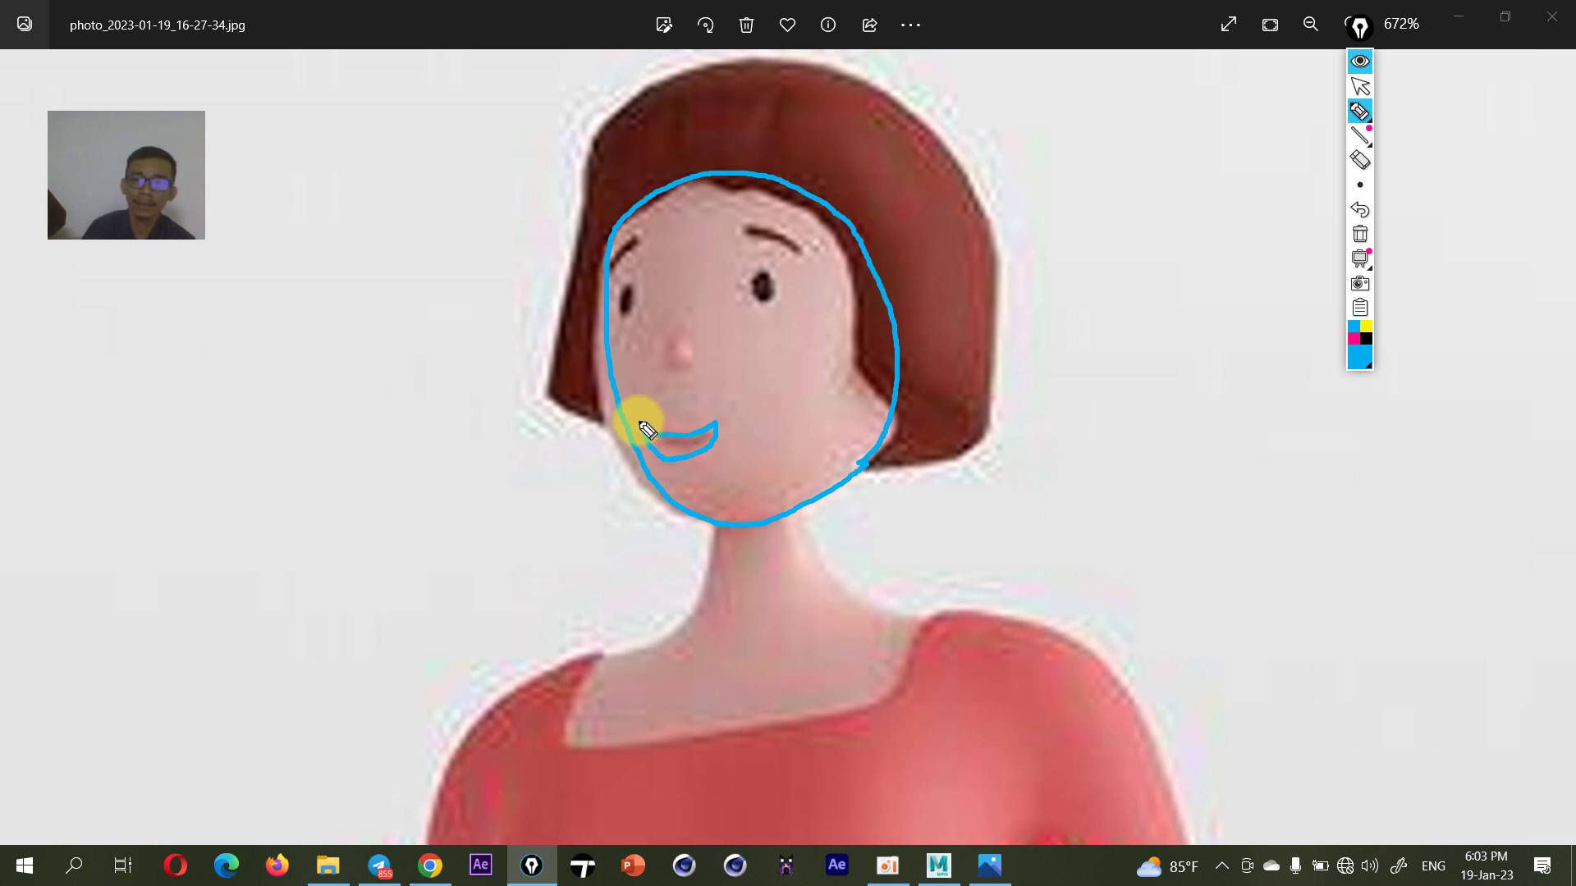
- Draw the nose, eyes, eyebrows and hair in black, then hide the sketch
click(1367, 338)
mouse_move(671, 329)
mouse_down()
mouse_move(666, 369)
mouse_move(667, 333)
mouse_up()
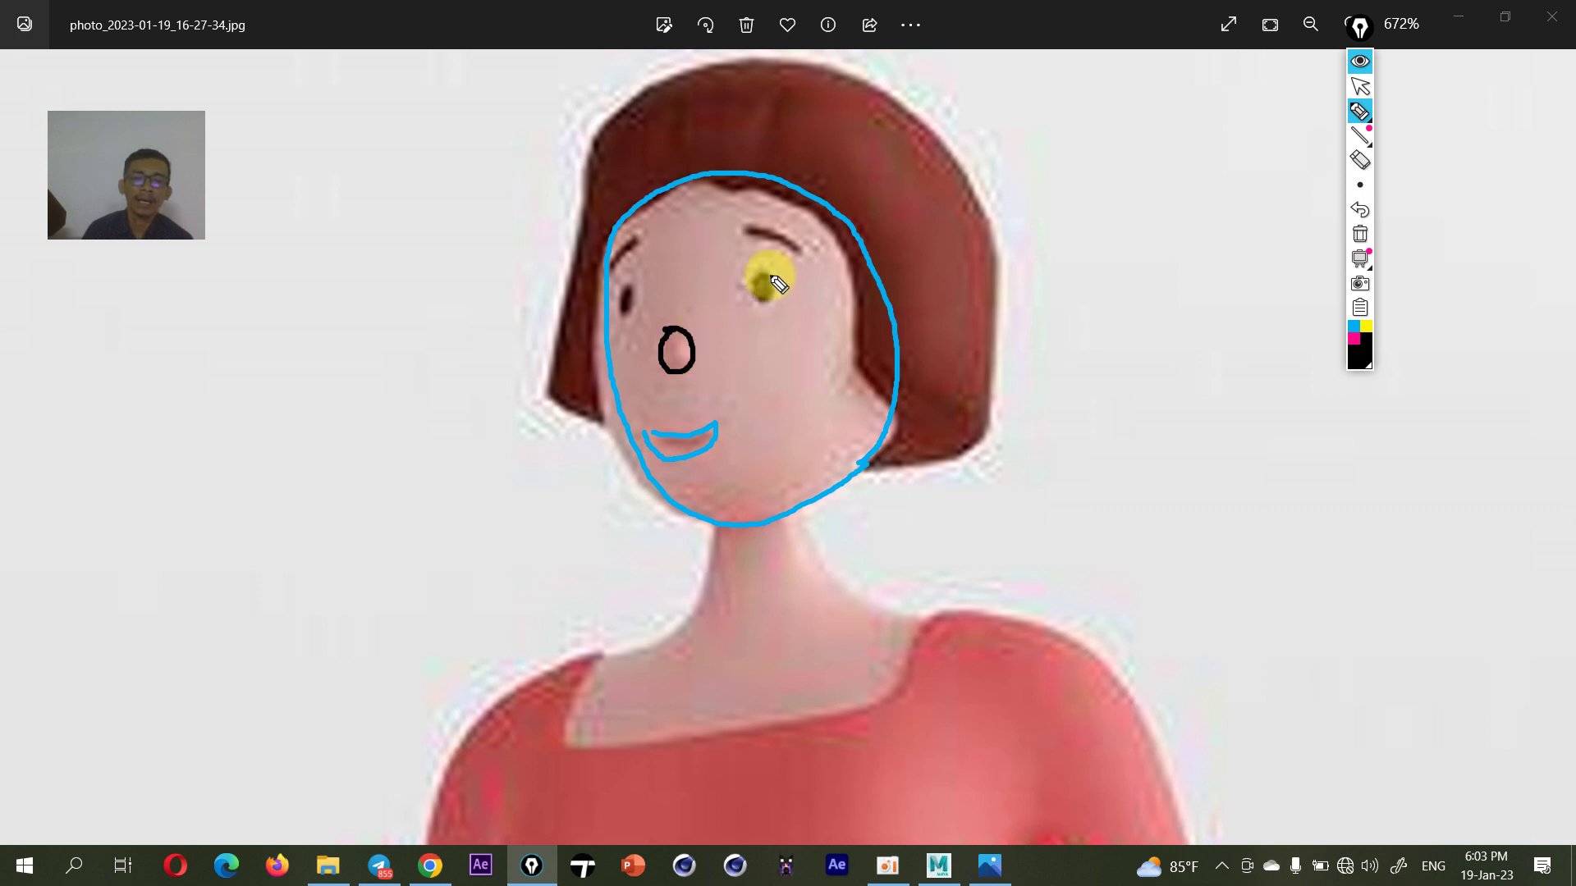
drag(763, 274, 745, 289)
drag(626, 281, 634, 283)
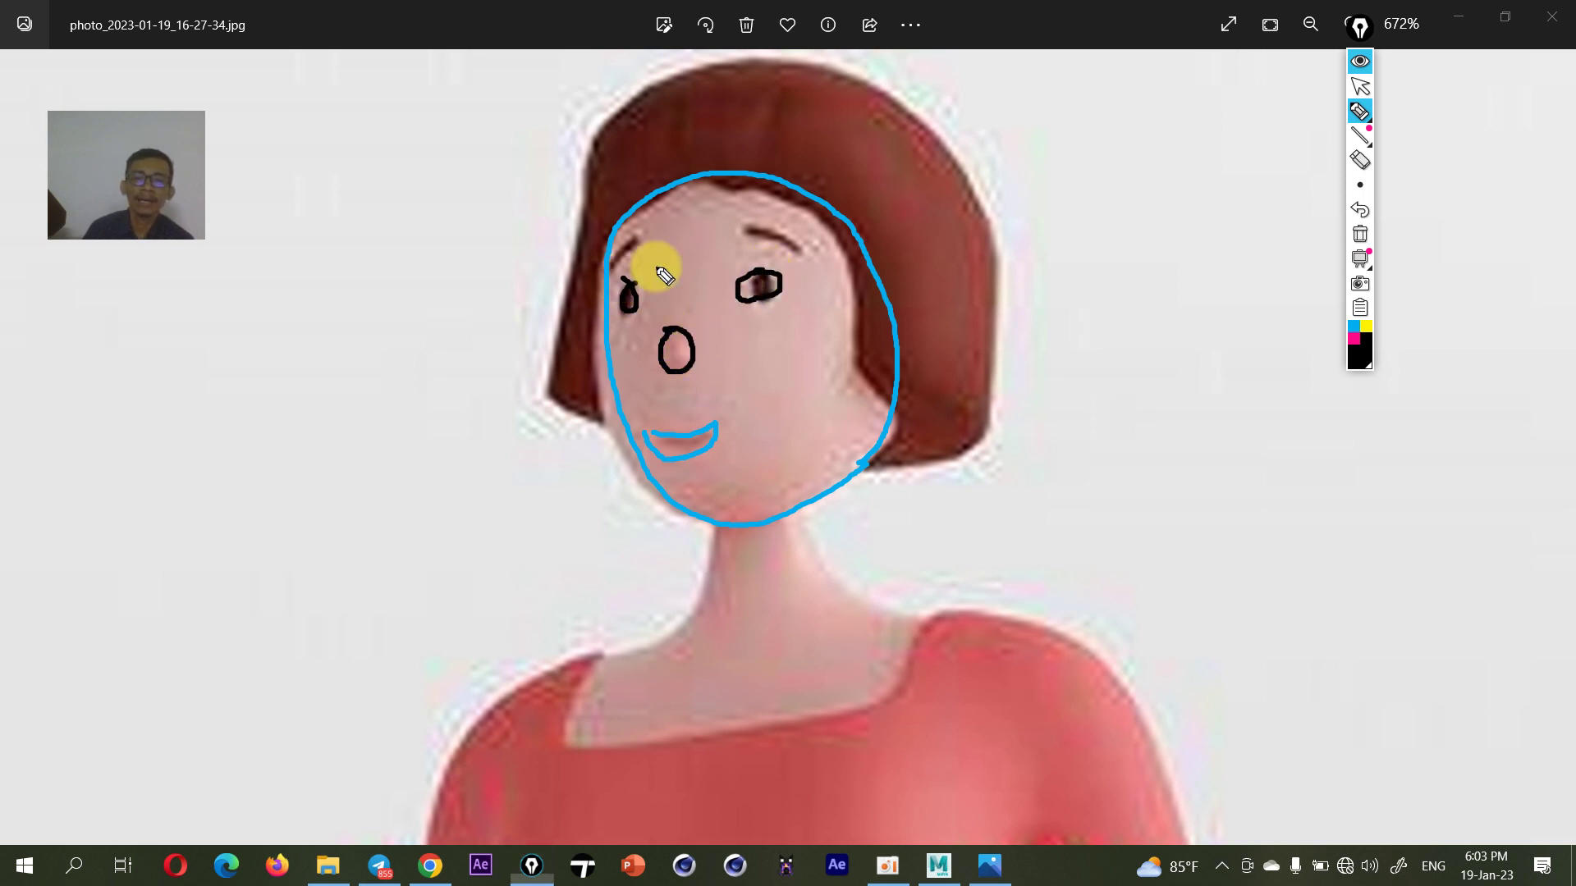
drag(748, 228, 813, 247)
drag(650, 240, 617, 261)
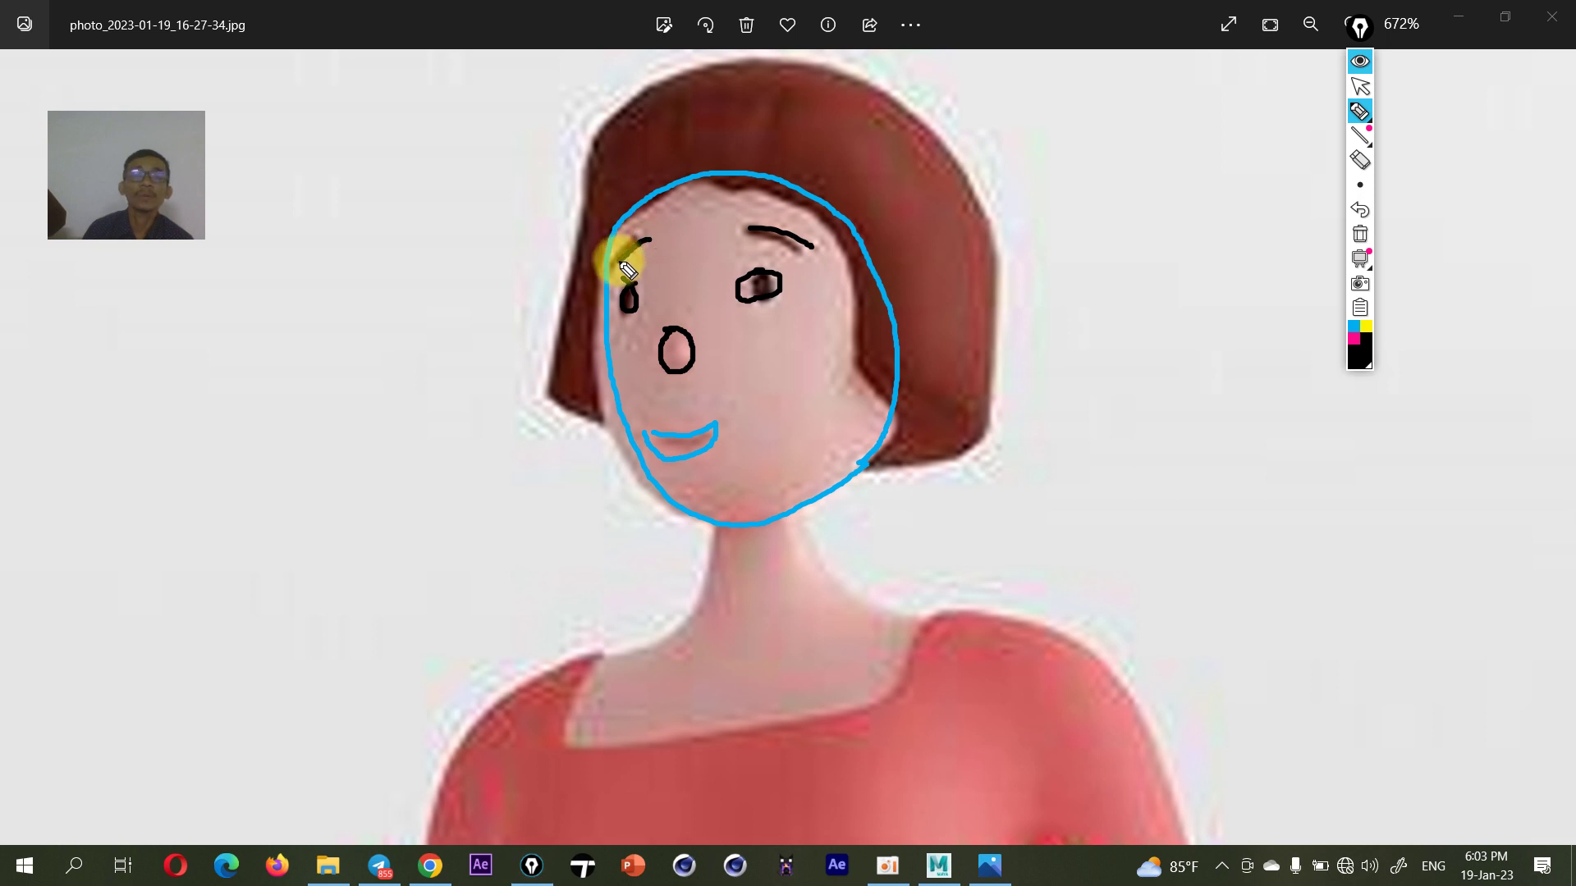
mouse_move(769, 191)
mouse_down()
mouse_move(815, 218)
mouse_move(893, 415)
mouse_move(890, 451)
mouse_move(996, 327)
mouse_move(943, 140)
mouse_move(722, 107)
mouse_move(573, 271)
mouse_move(573, 394)
mouse_move(601, 410)
mouse_up()
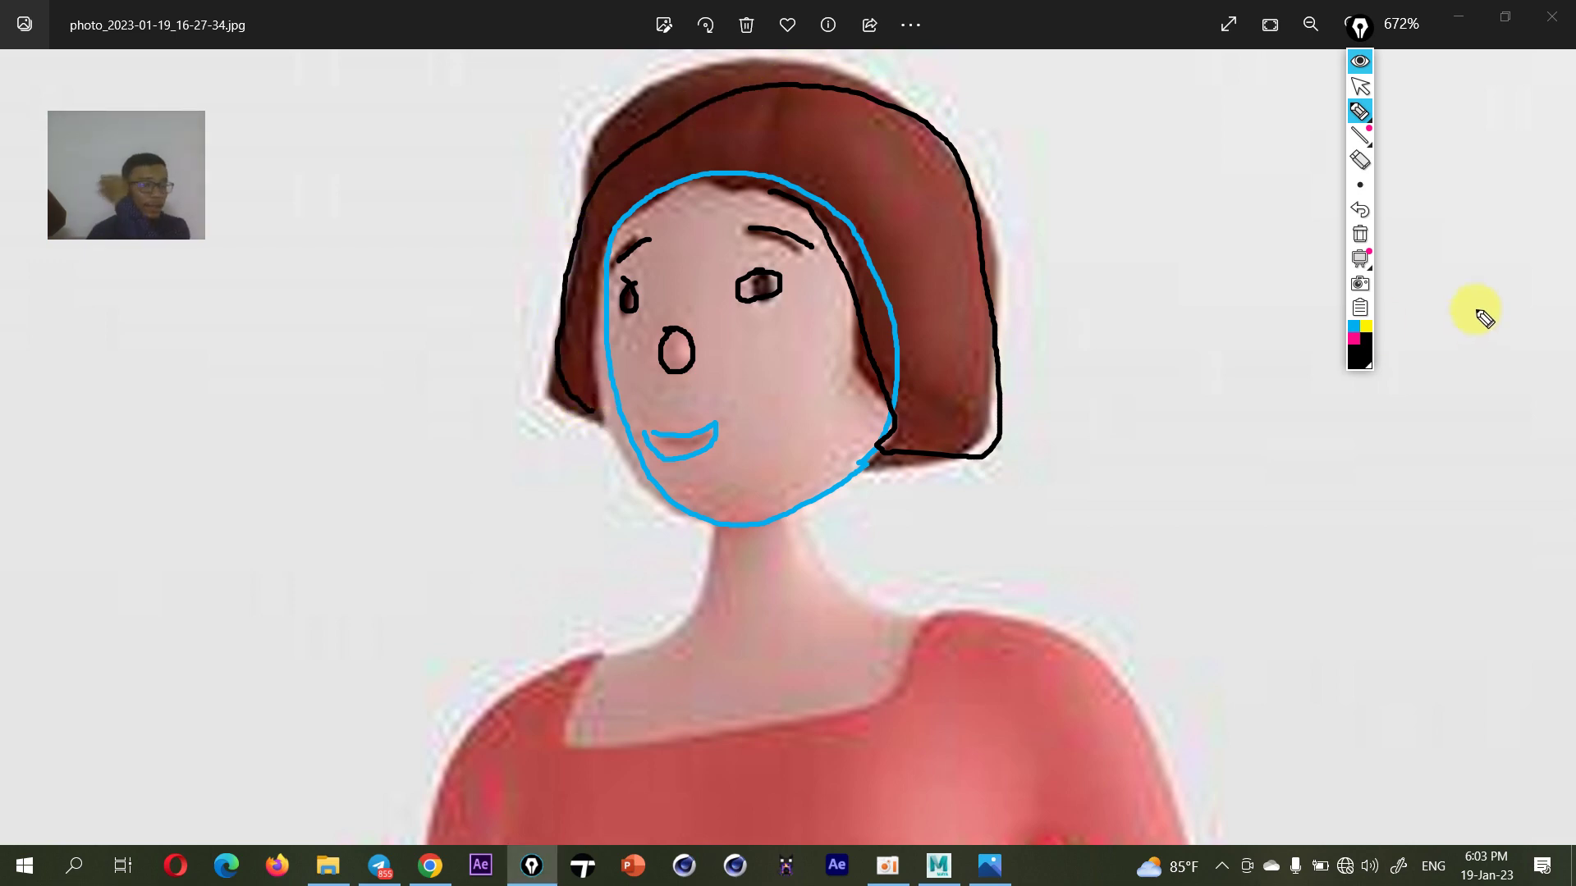
click(1360, 61)
- Zoom out to 214% and pan to show the neck, top, skirt and legs
drag(891, 546, 844, 415)
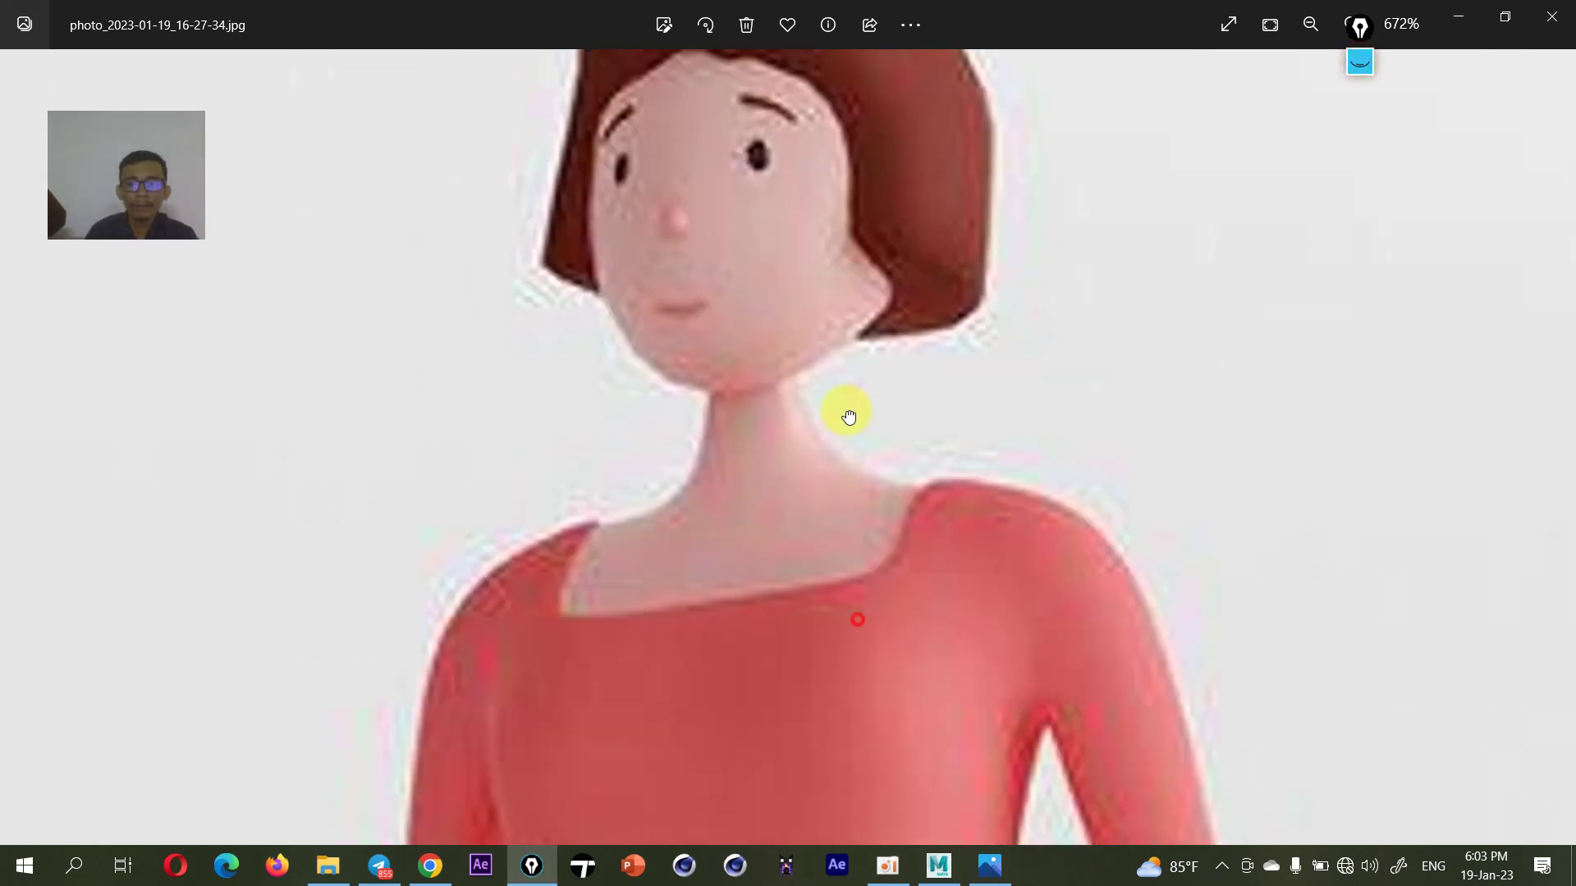
drag(834, 623, 834, 535)
scroll(834, 535, down, 2)
scroll(821, 614, down, 4)
drag(822, 614, 802, 361)
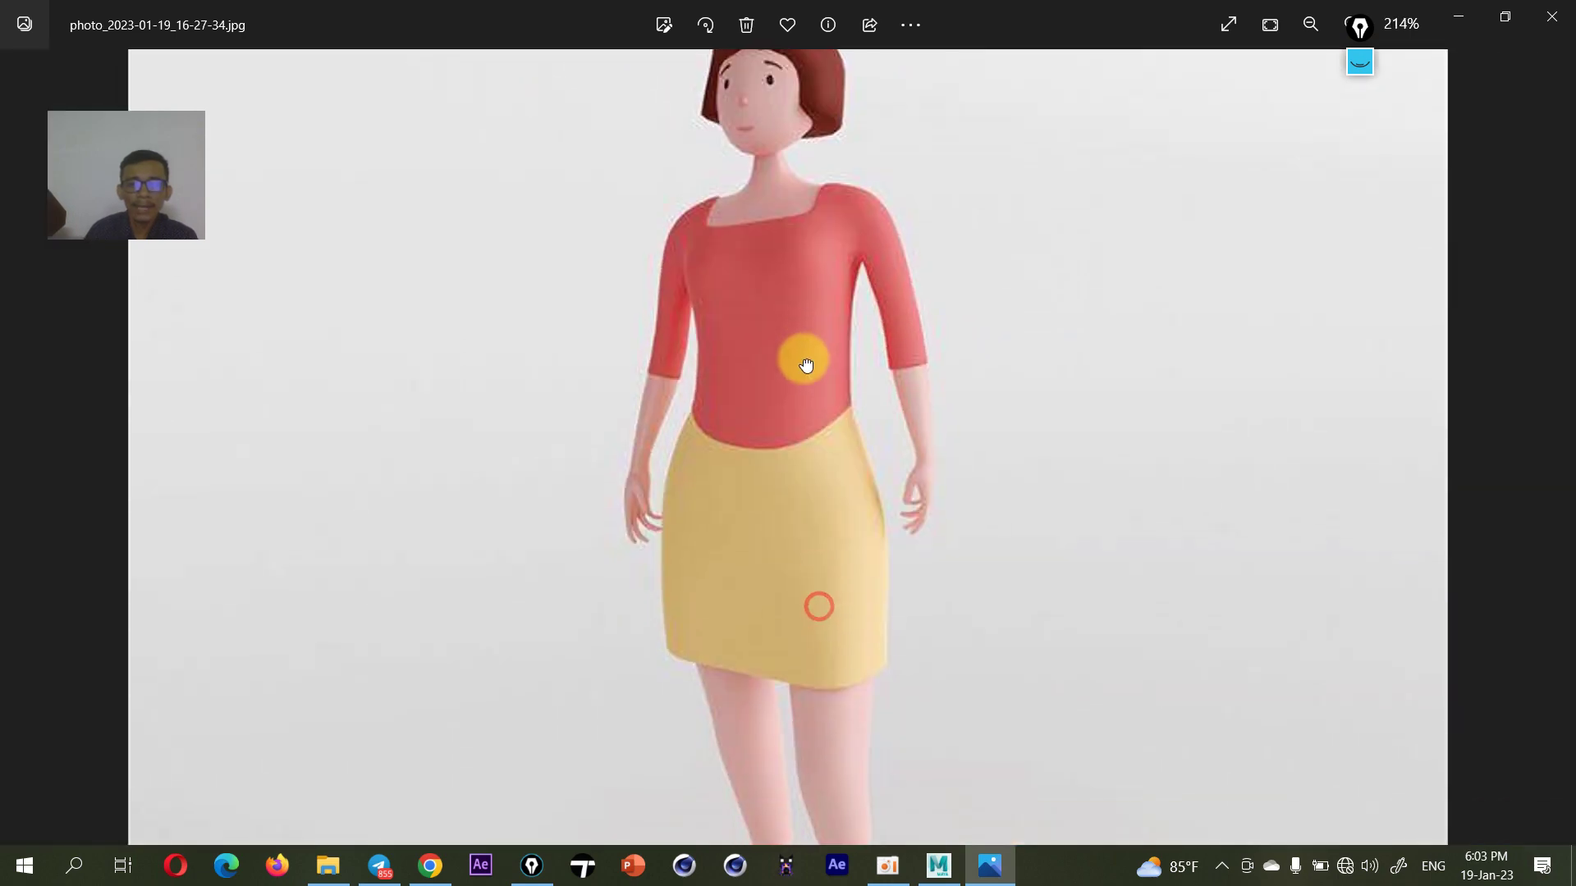
drag(848, 581, 829, 621)
- Clear old ink, outline the red top in black, hide it and close the photo
click(1360, 60)
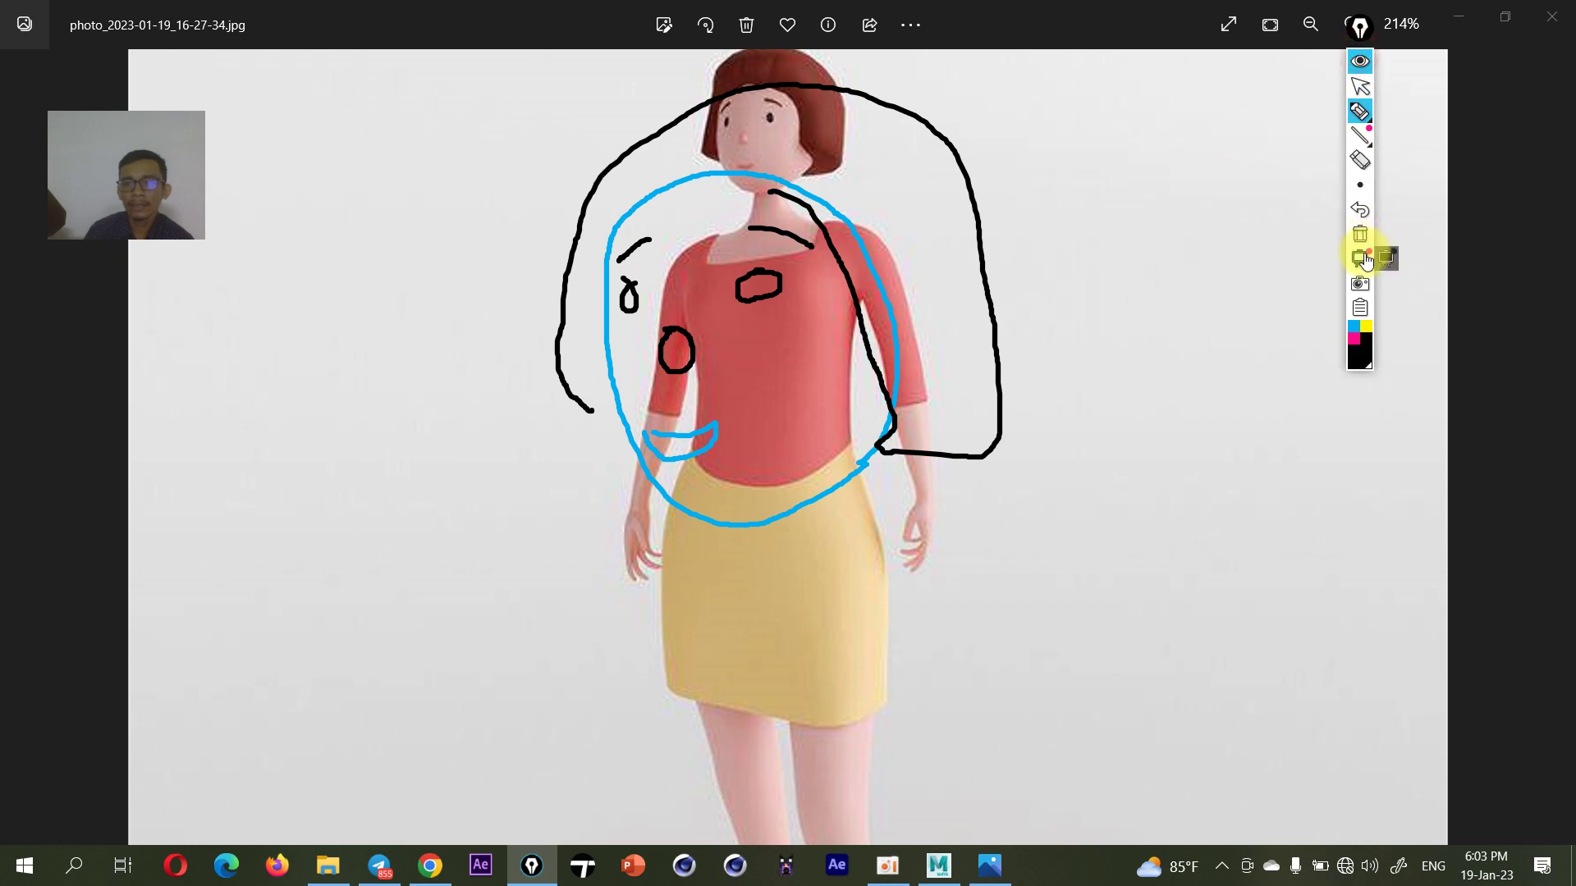
click(1360, 234)
mouse_move(692, 446)
mouse_down()
mouse_move(724, 478)
mouse_move(826, 457)
mouse_move(883, 320)
mouse_move(894, 398)
mouse_move(928, 402)
mouse_move(873, 239)
mouse_move(819, 225)
mouse_move(774, 260)
mouse_move(707, 264)
mouse_move(719, 244)
mouse_move(668, 274)
mouse_move(651, 394)
mouse_move(664, 416)
mouse_move(693, 360)
mouse_move(691, 450)
mouse_up()
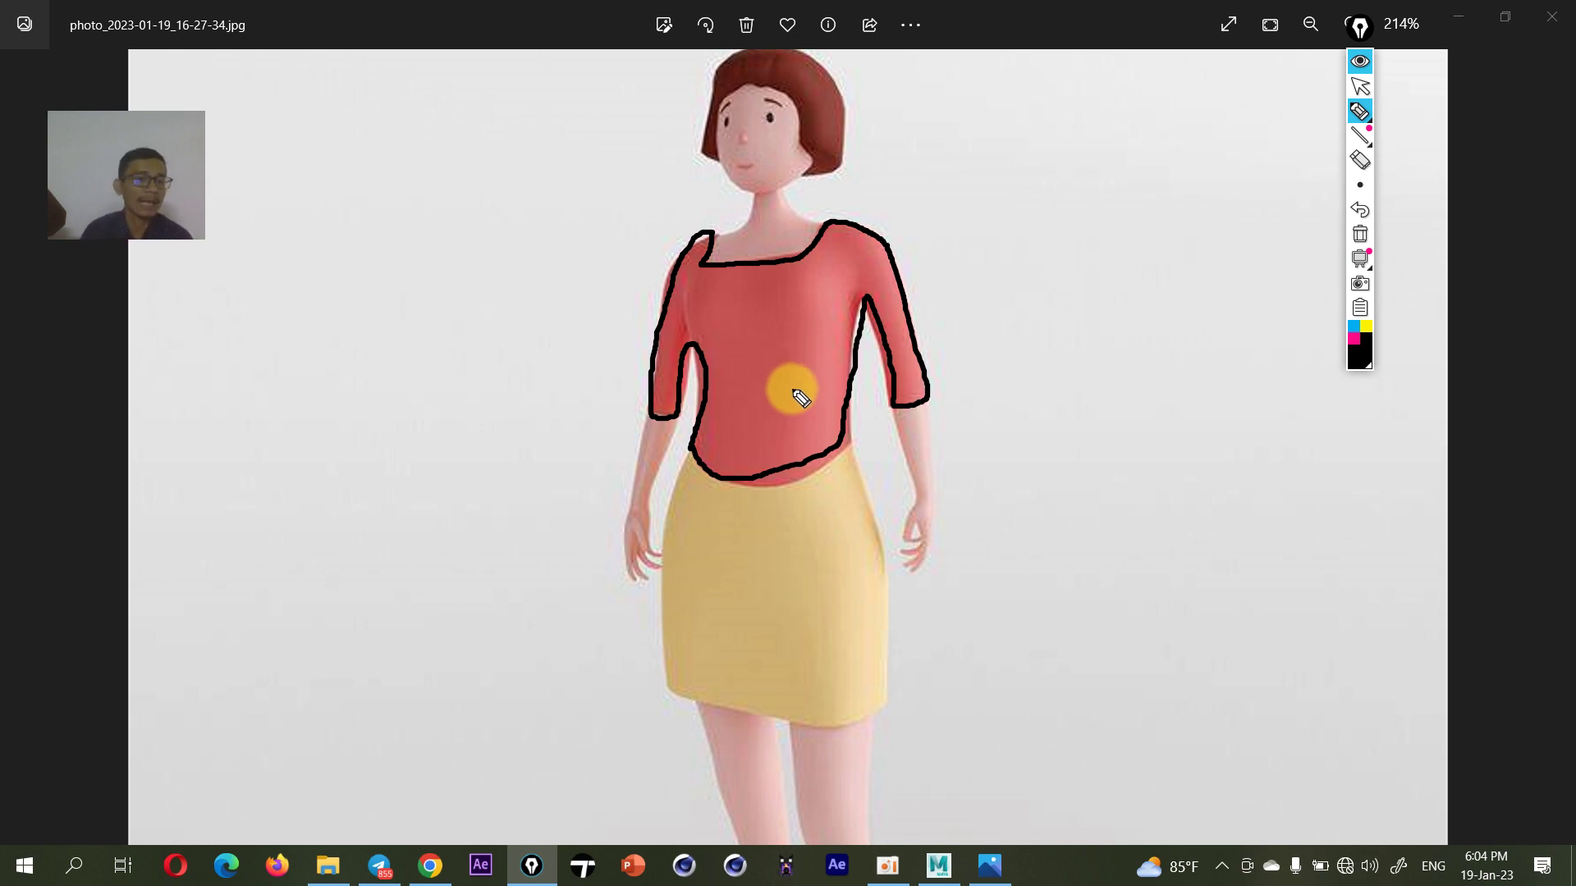
click(1359, 72)
scroll(834, 412, down, 2)
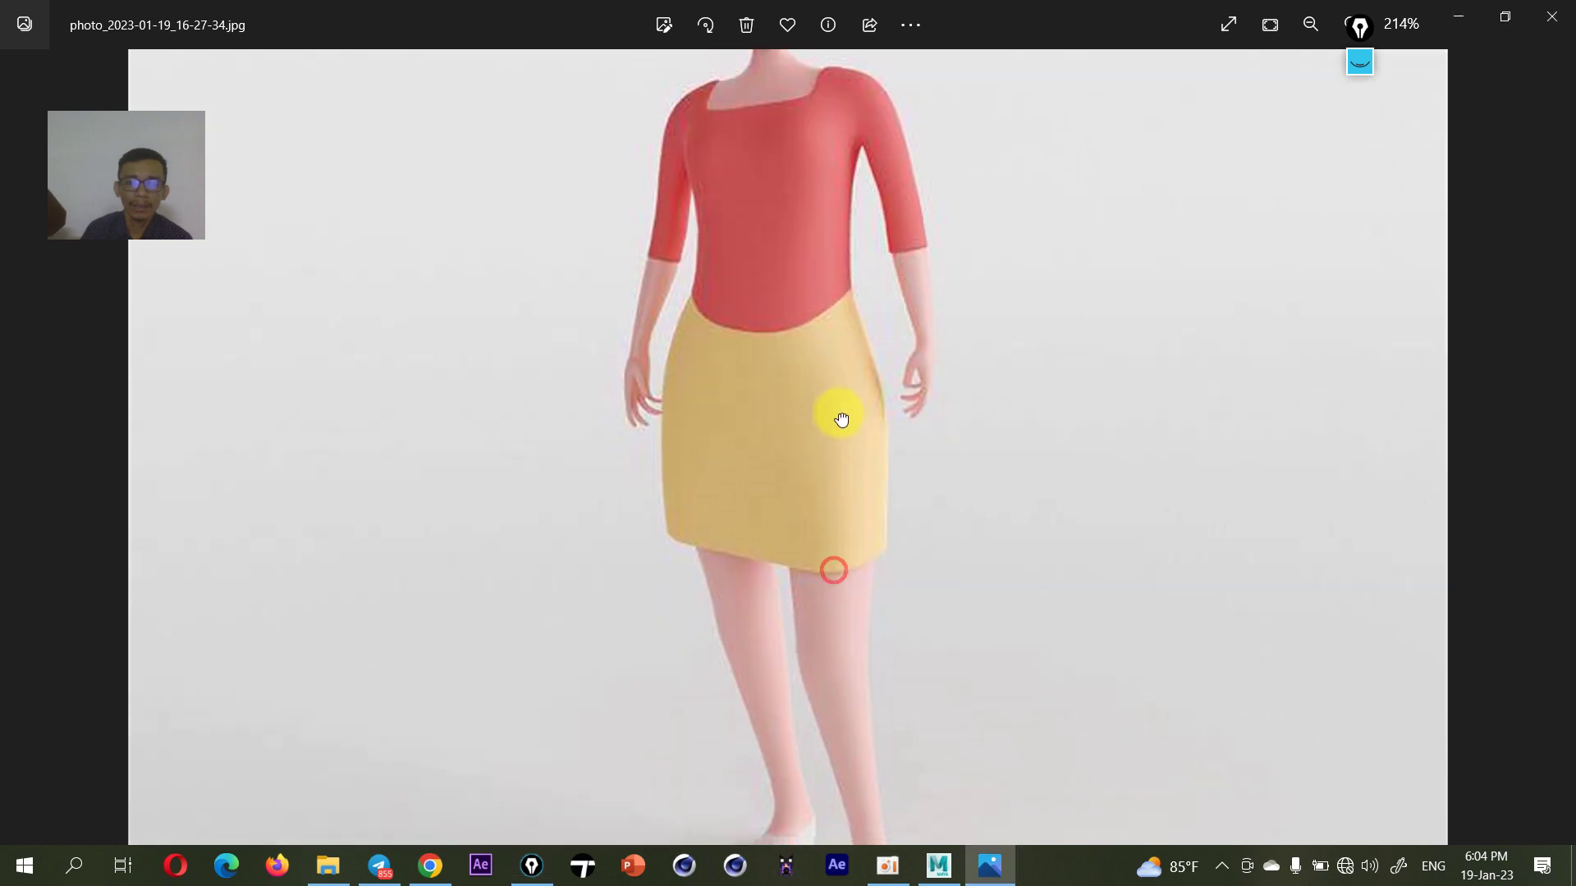
scroll(786, 398, down, 2)
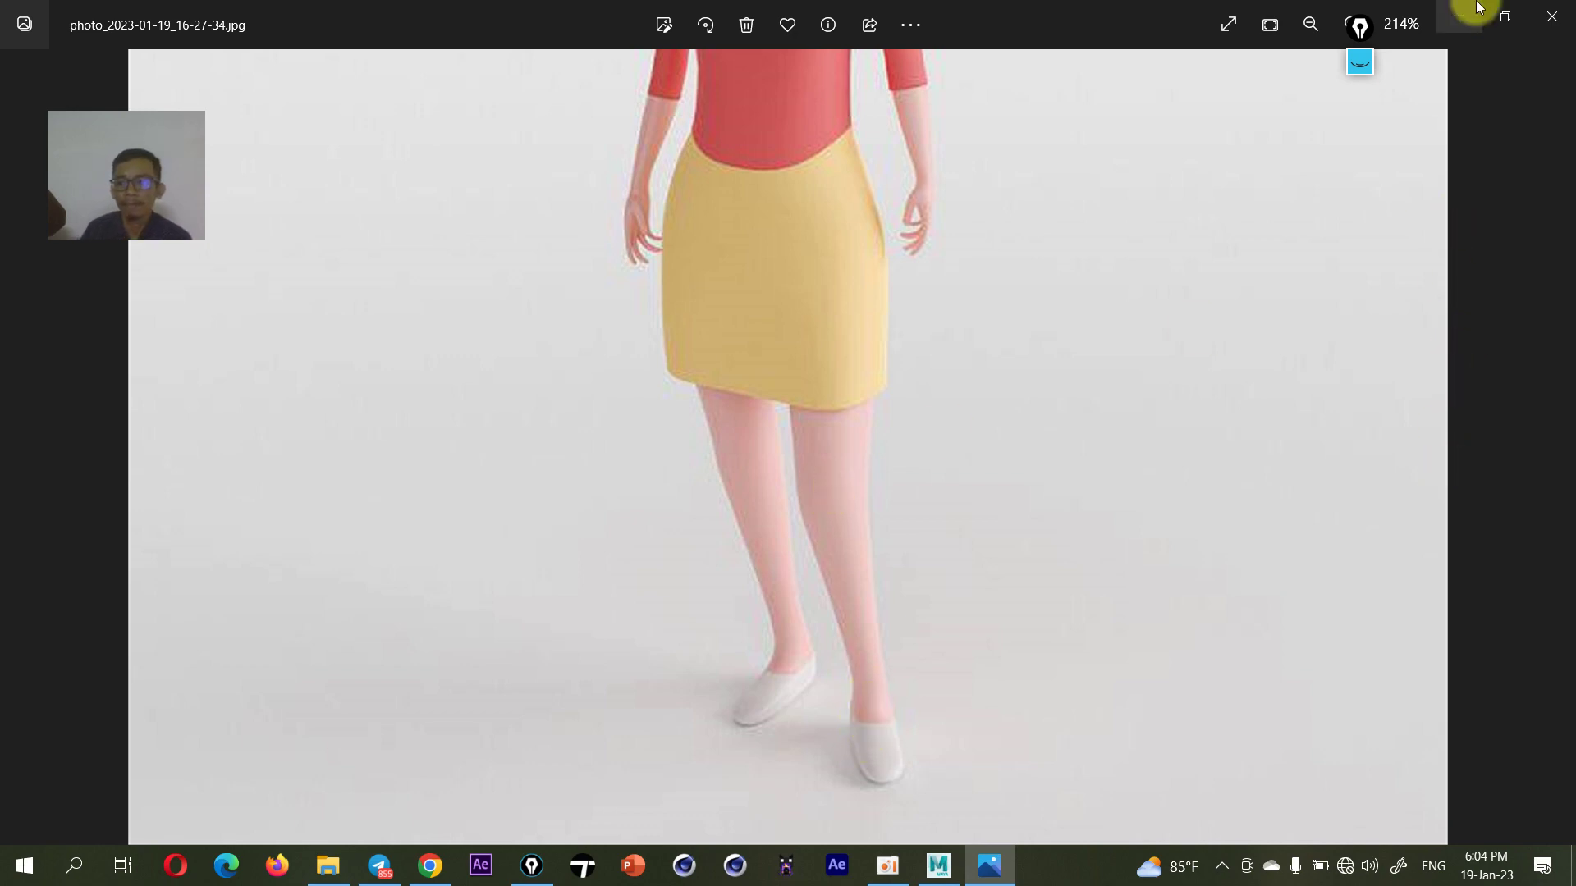
click(1542, 13)
- Open the green-dressed woman's photo, inspect her face zoomed in, scroll out to her legs, then close it
double_click(760, 205)
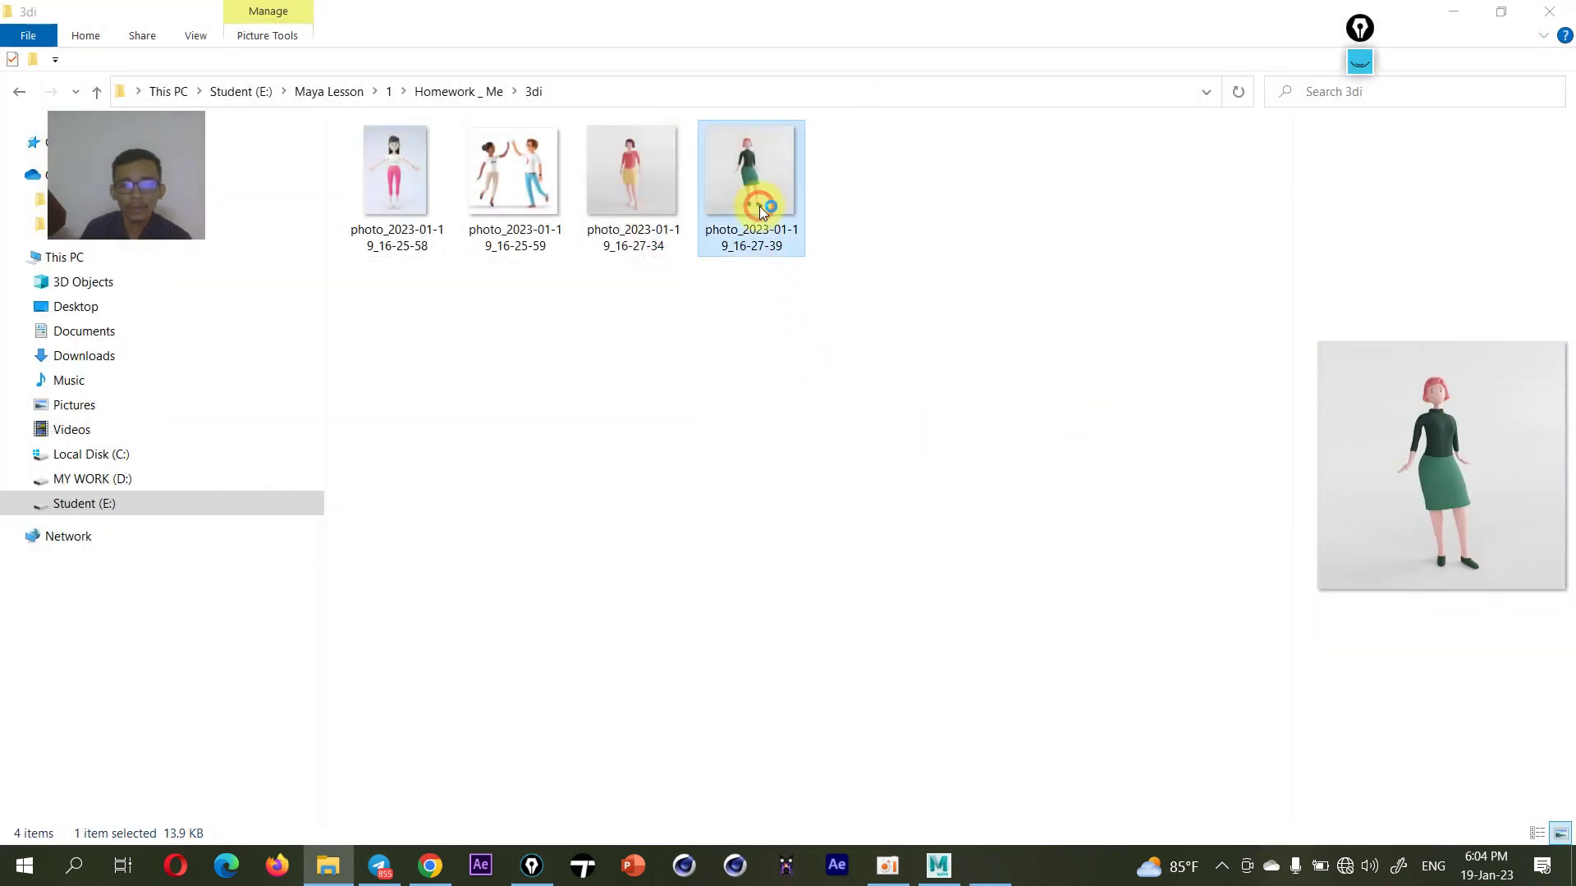
scroll(749, 225, up, 3)
scroll(781, 235, up, 4)
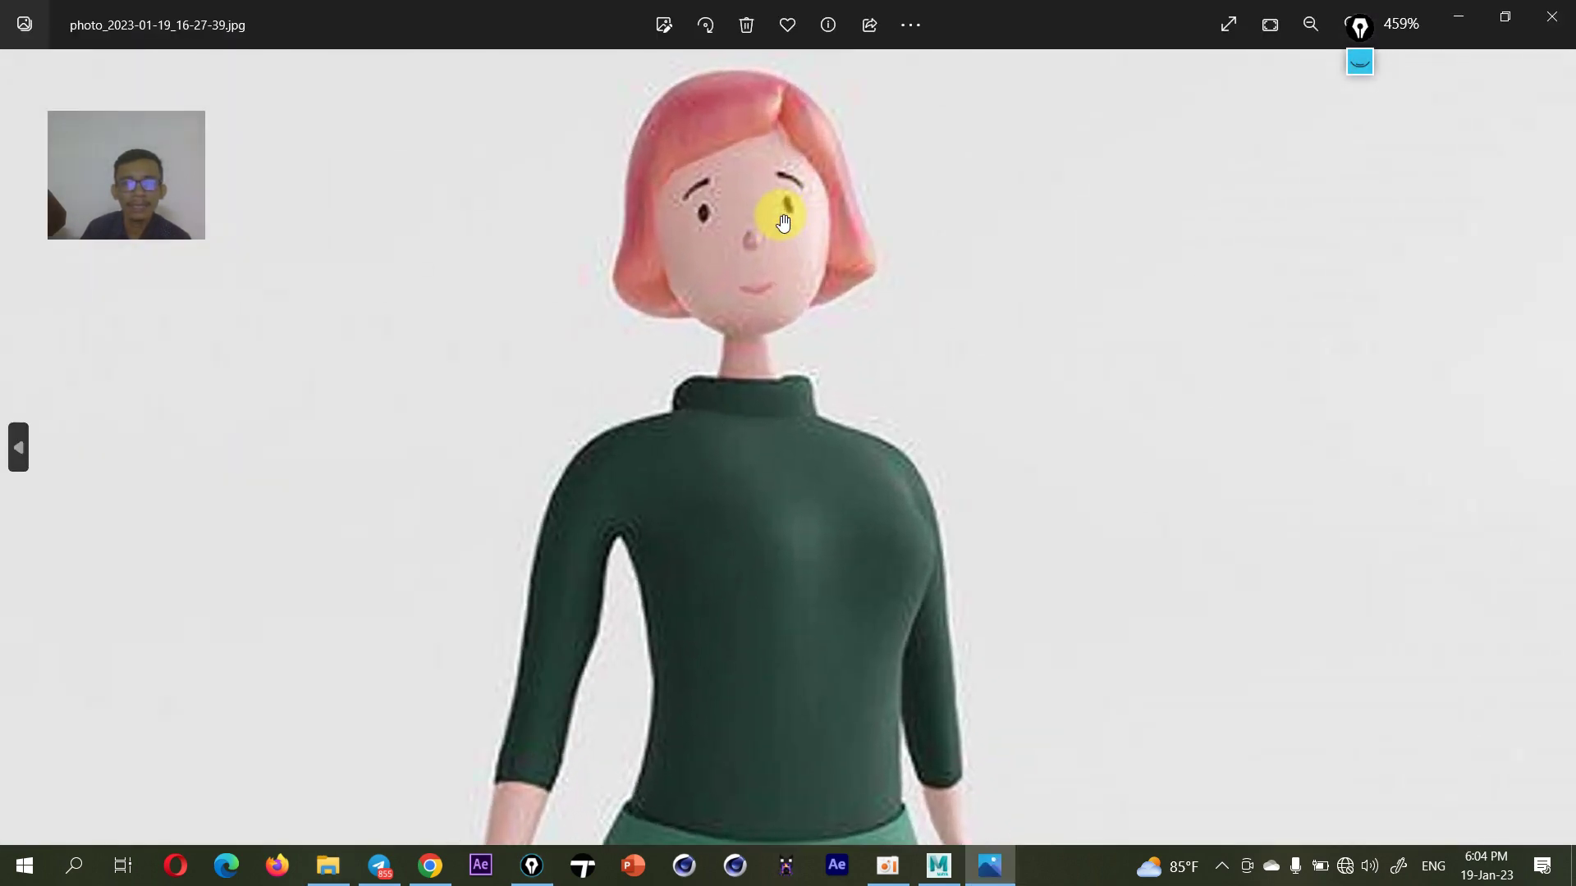
drag(780, 204, 784, 392)
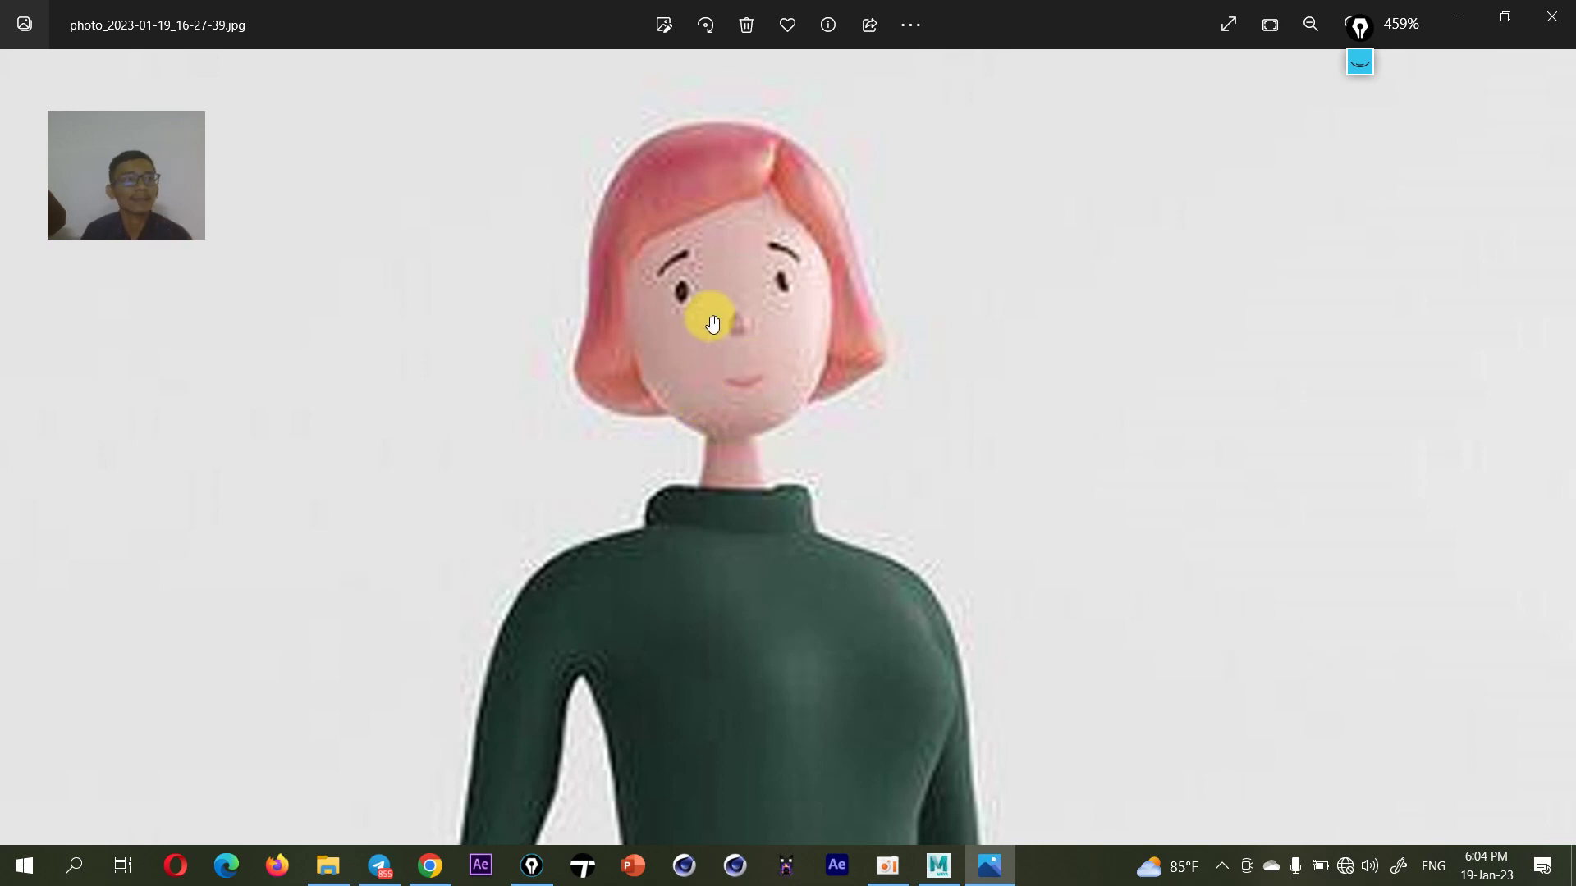
scroll(797, 449, down, 3)
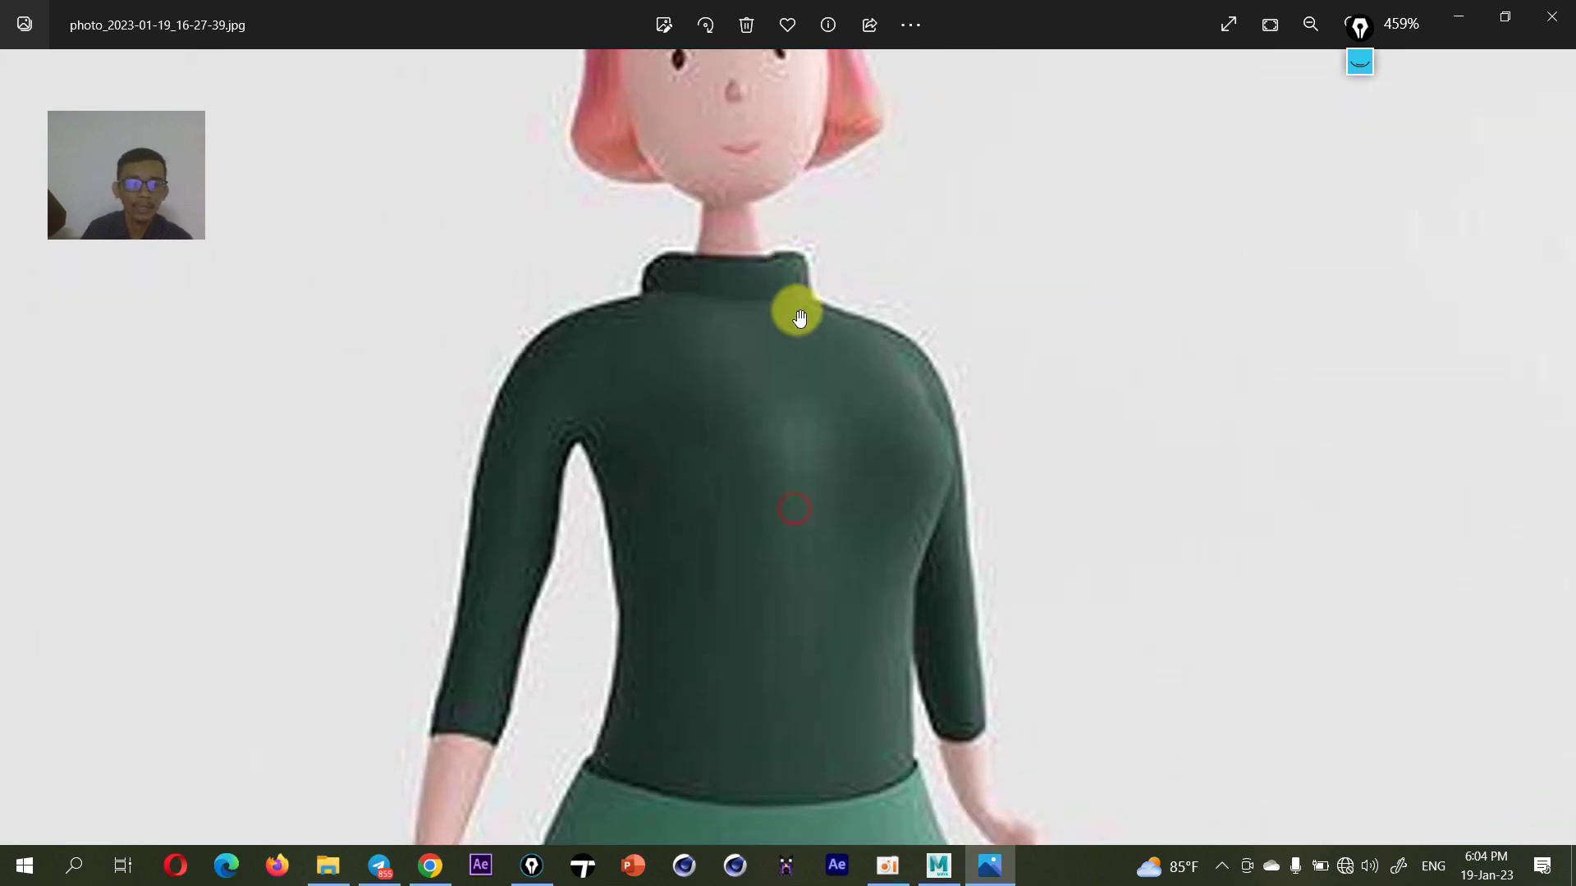
scroll(802, 310, down, 3)
scroll(876, 538, down, 3)
scroll(875, 634, down, 4)
scroll(868, 400, down, 3)
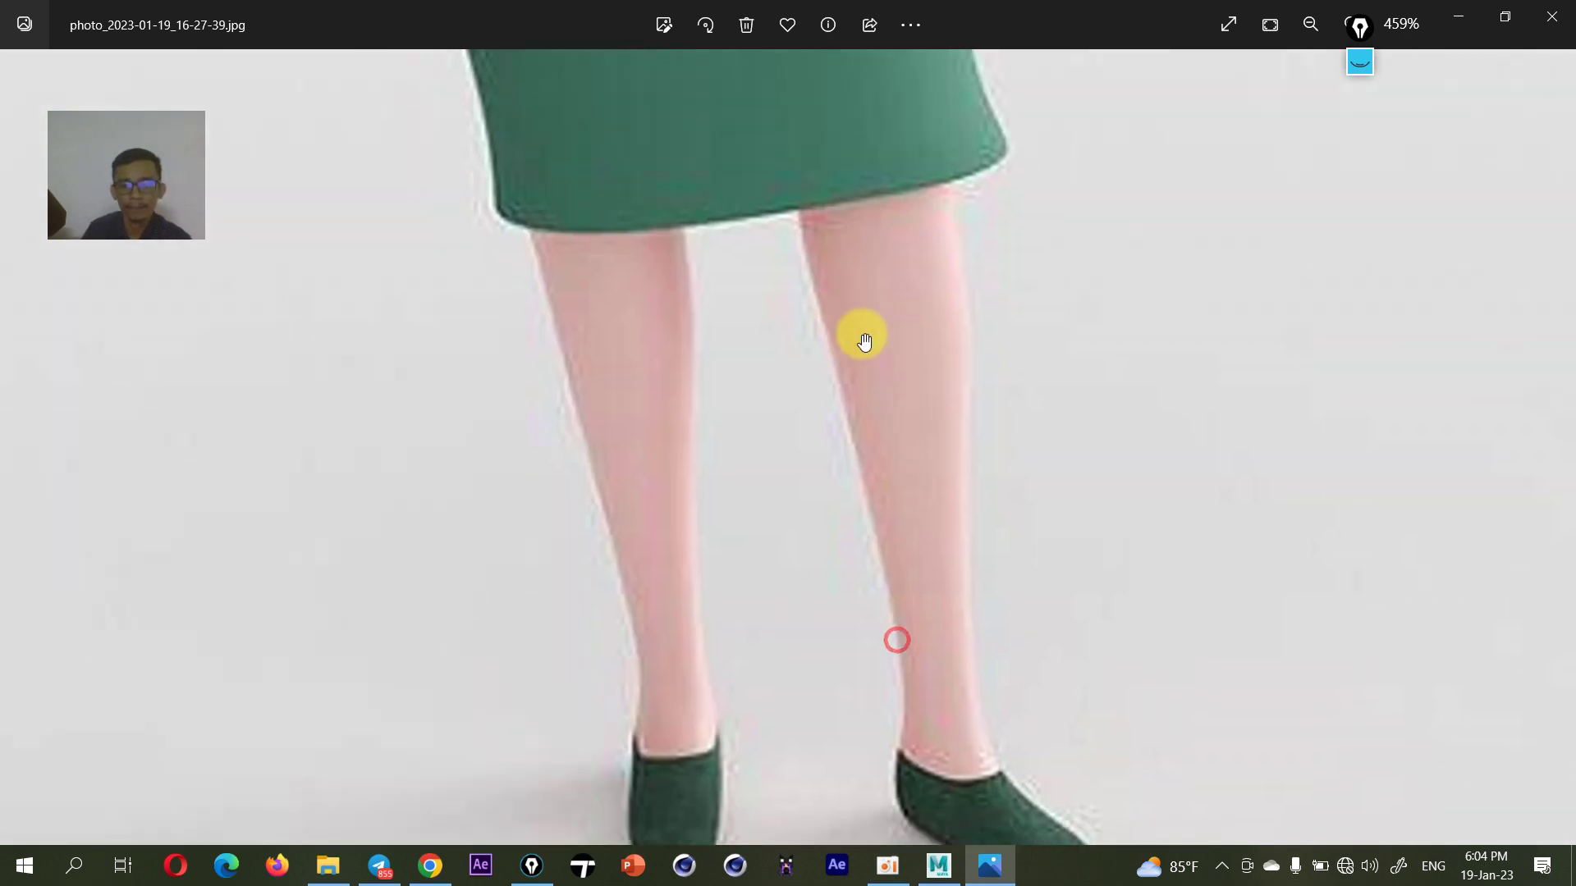
scroll(890, 580, down, 1)
scroll(820, 447, up, 1)
scroll(820, 447, up, 2)
click(1559, 18)
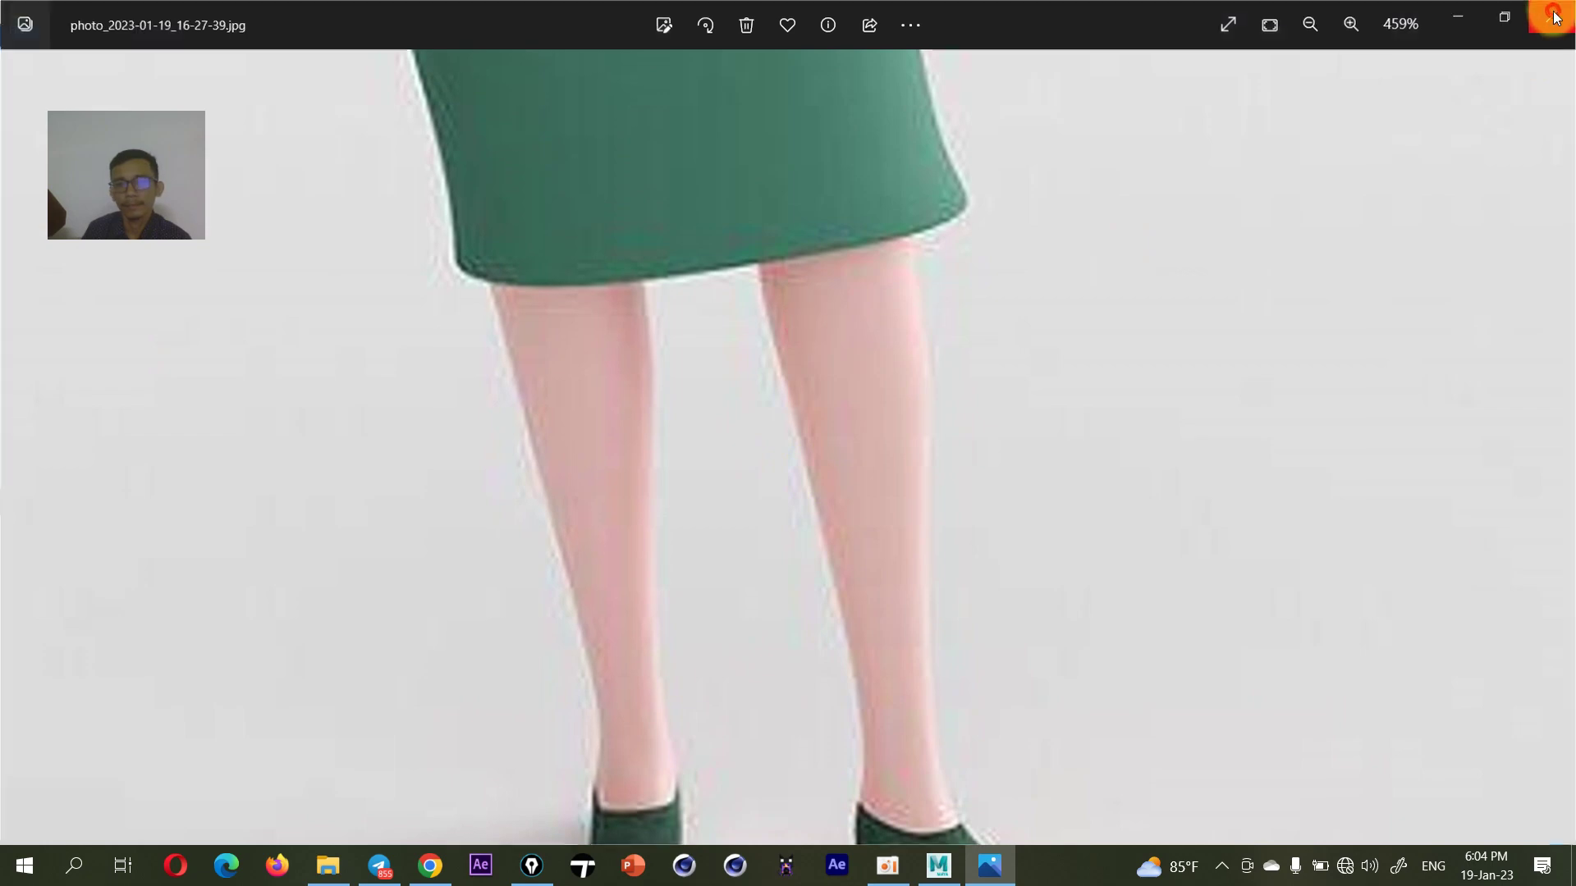
- Preview the pink-trousered girl and high-five photos, then go up to the Homework _ Me folder
click(374, 191)
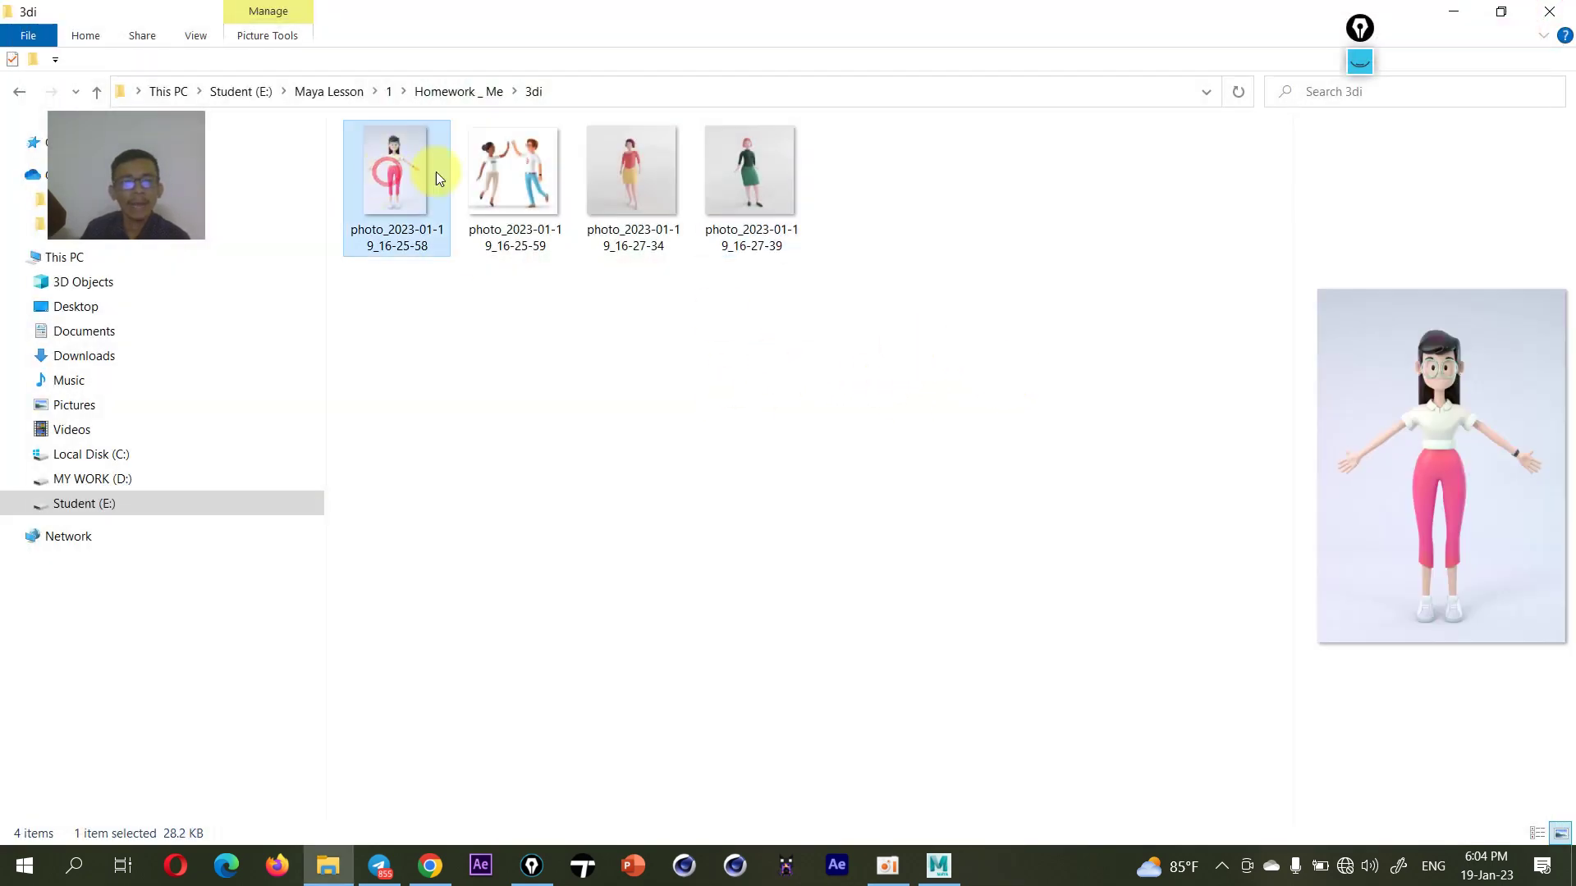
click(496, 179)
click(450, 97)
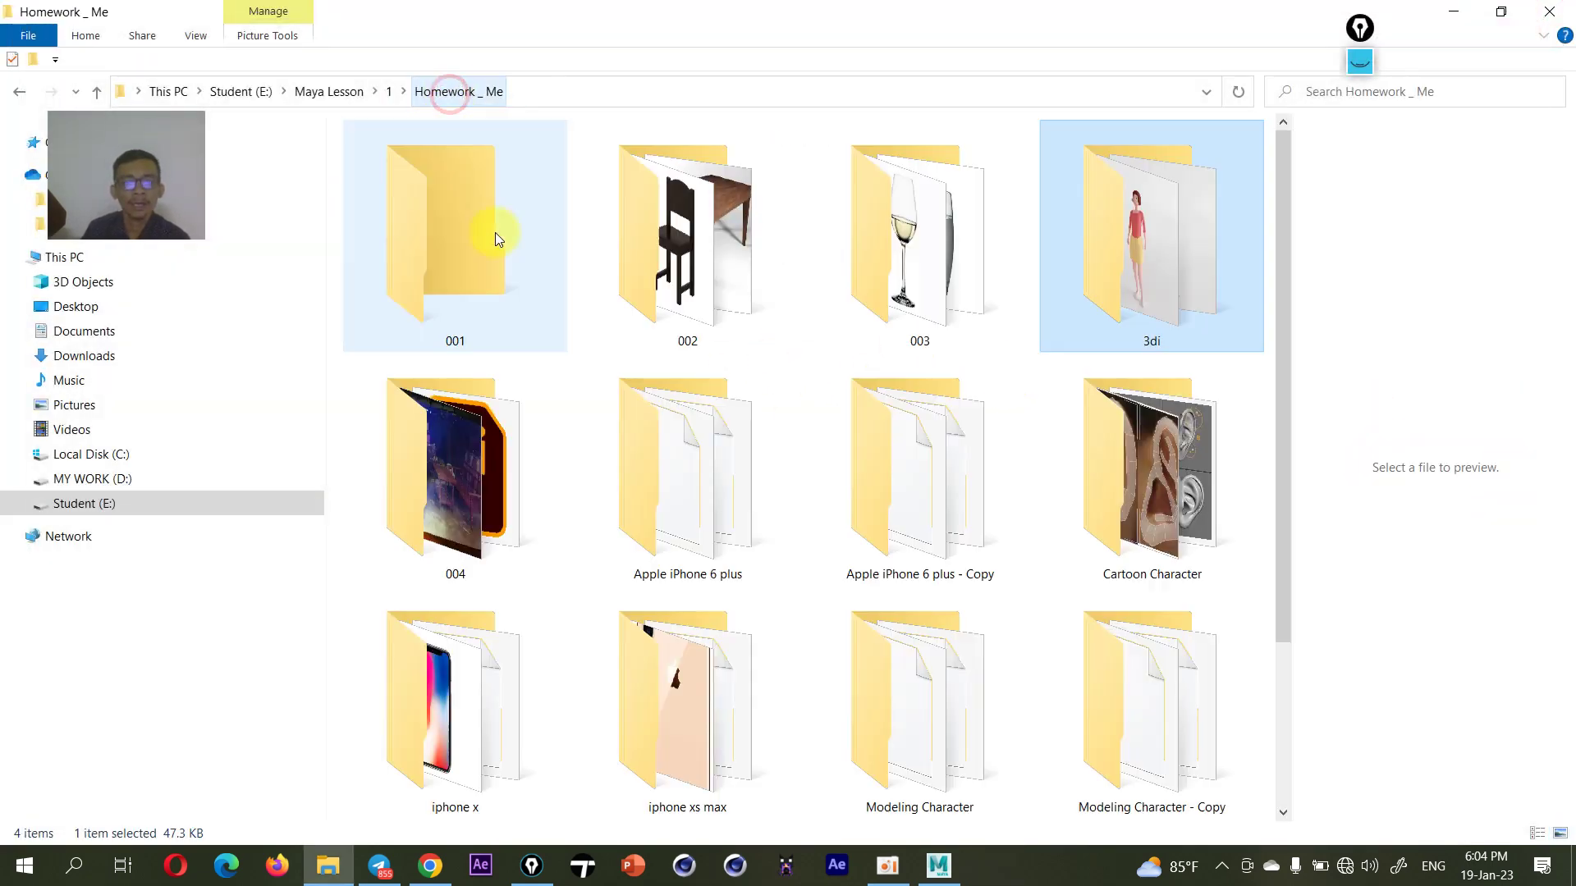
- Open the Cartoon Character folder and preview the hand, Ear 2, F face and face2 references
double_click(1155, 513)
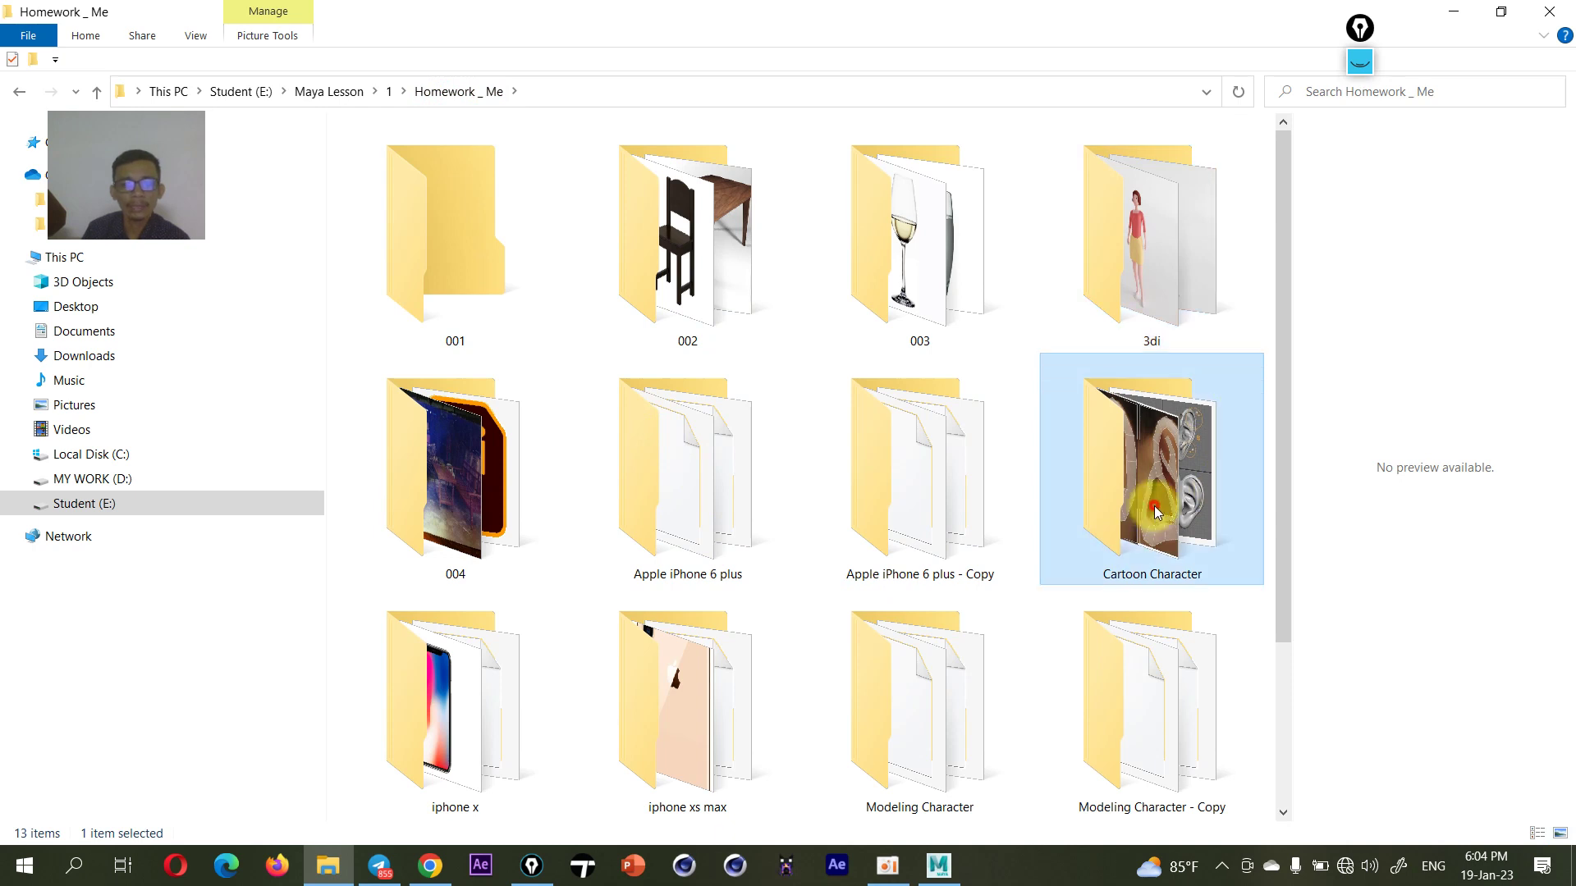
click(628, 211)
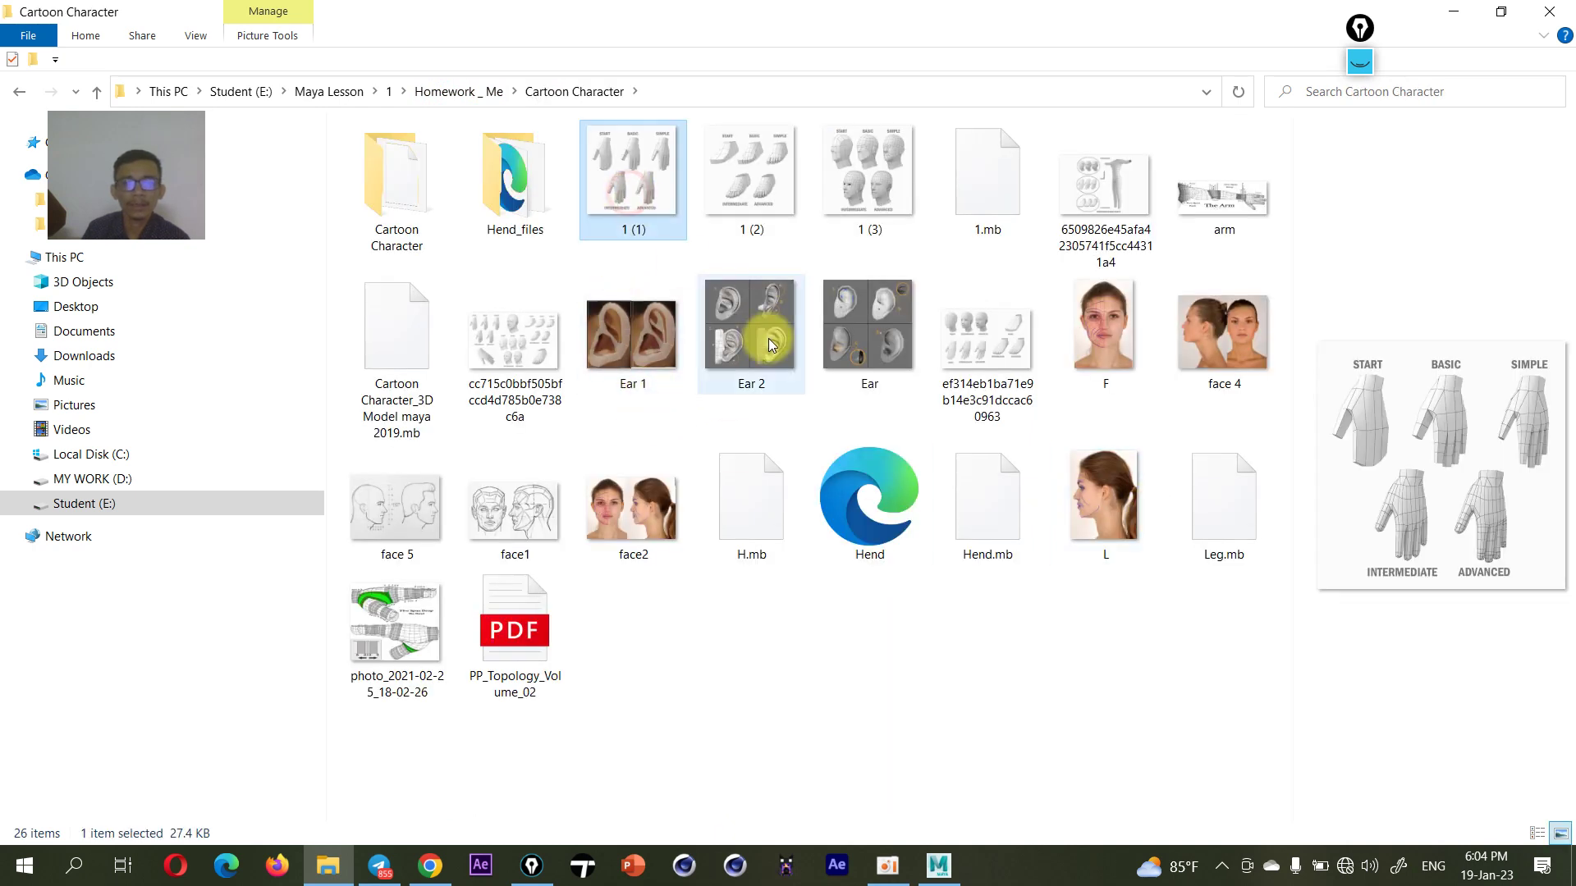
click(762, 335)
click(1108, 341)
click(616, 507)
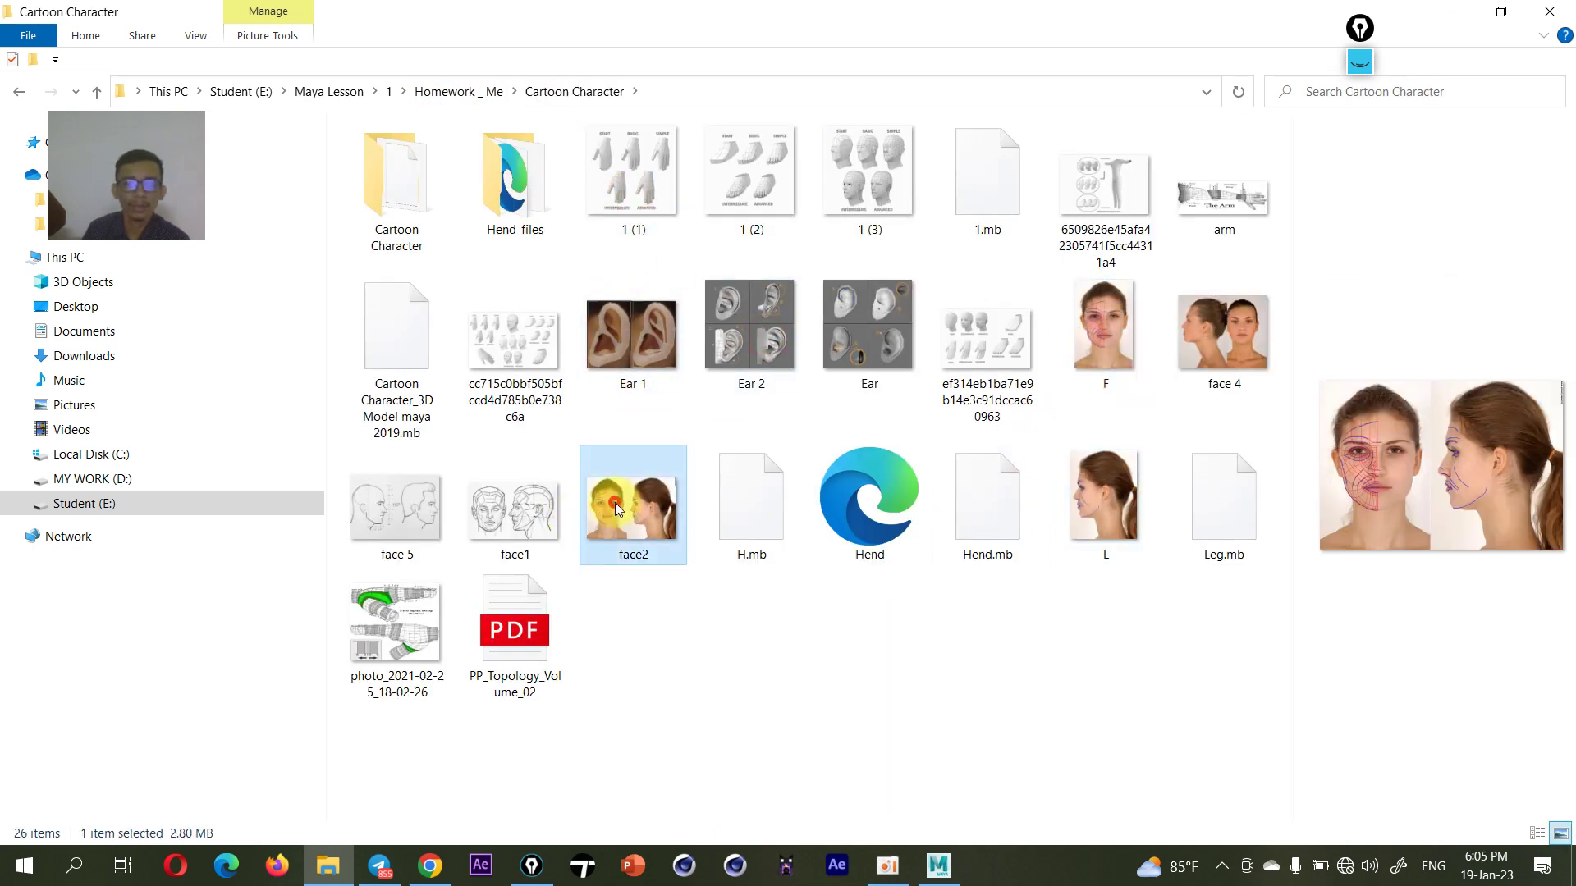
mouse_move(631, 499)
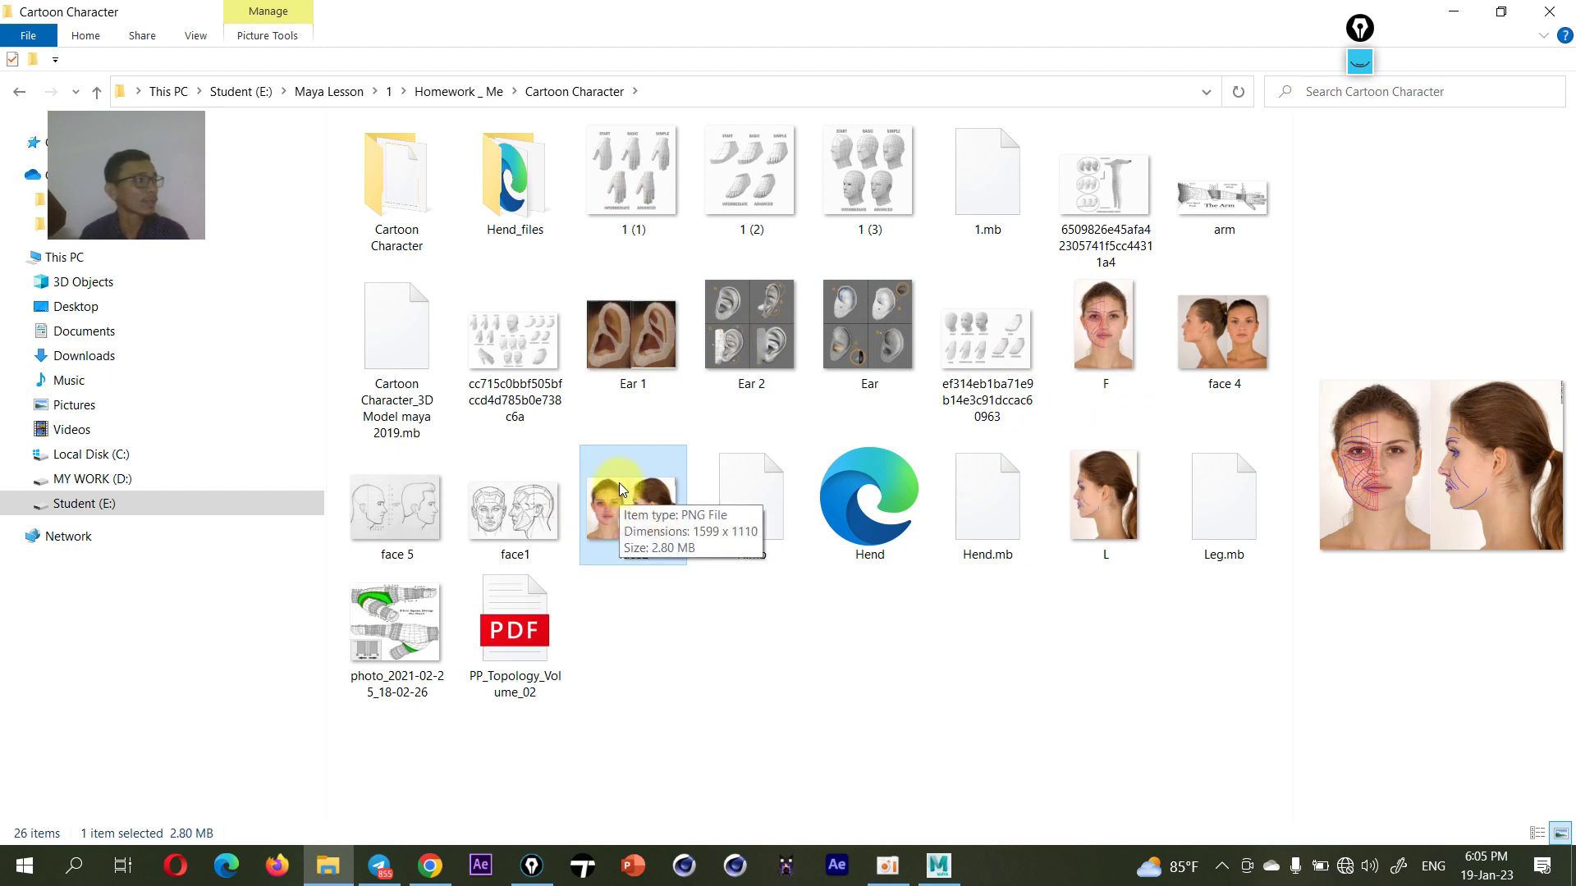
- Return to Maya and widen the front view panel, making it active
click(1452, 11)
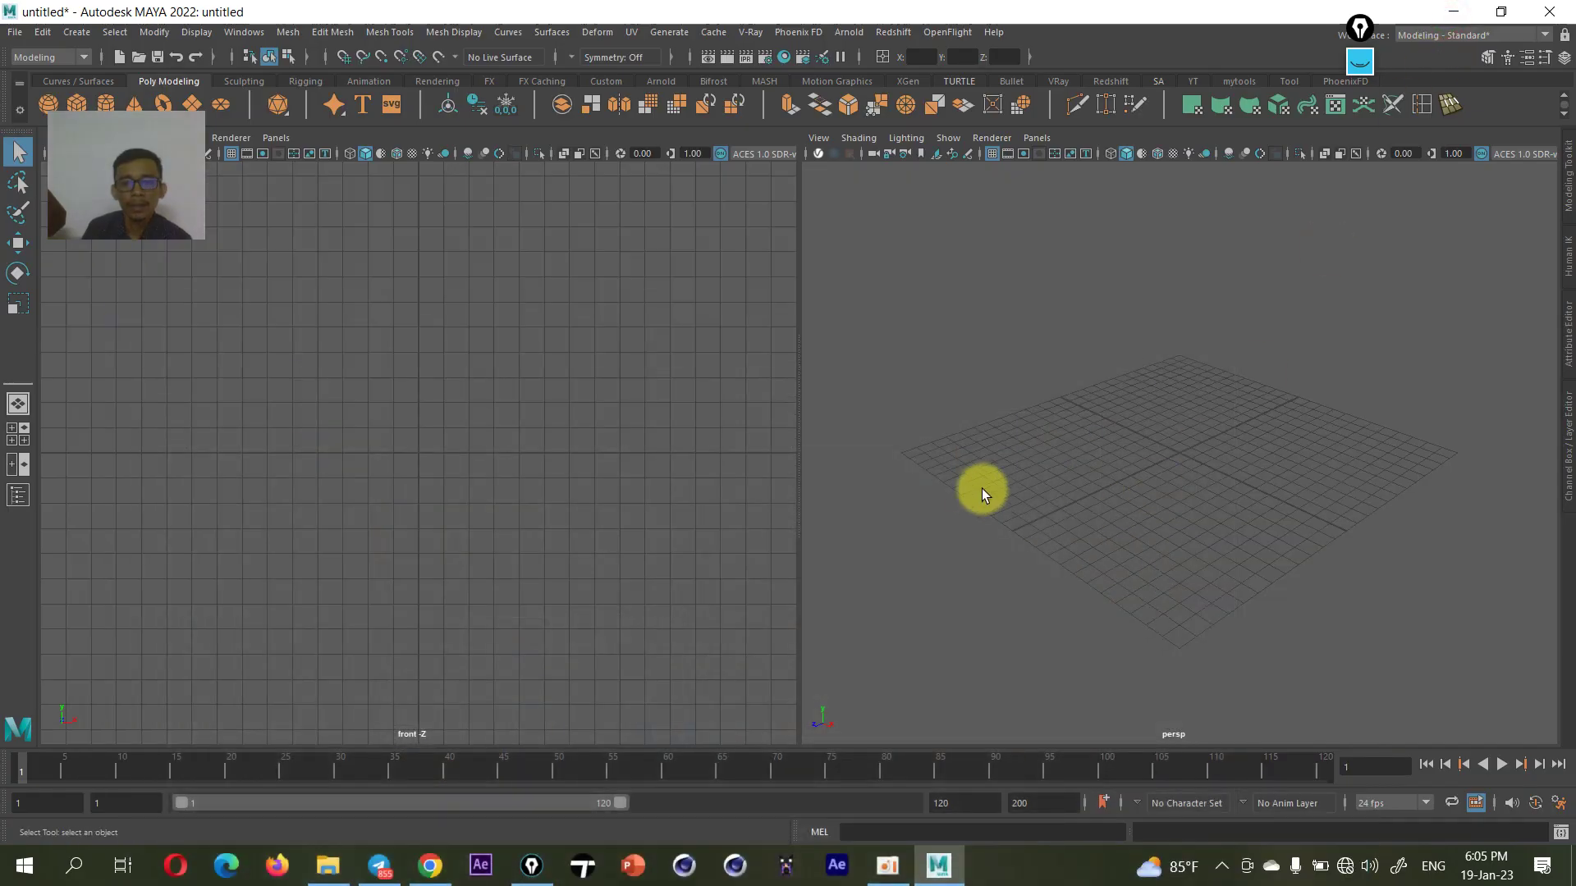
click(708, 406)
mouse_move(801, 385)
mouse_down()
mouse_move(1115, 405)
mouse_move(685, 425)
mouse_move(814, 411)
mouse_move(825, 433)
mouse_up()
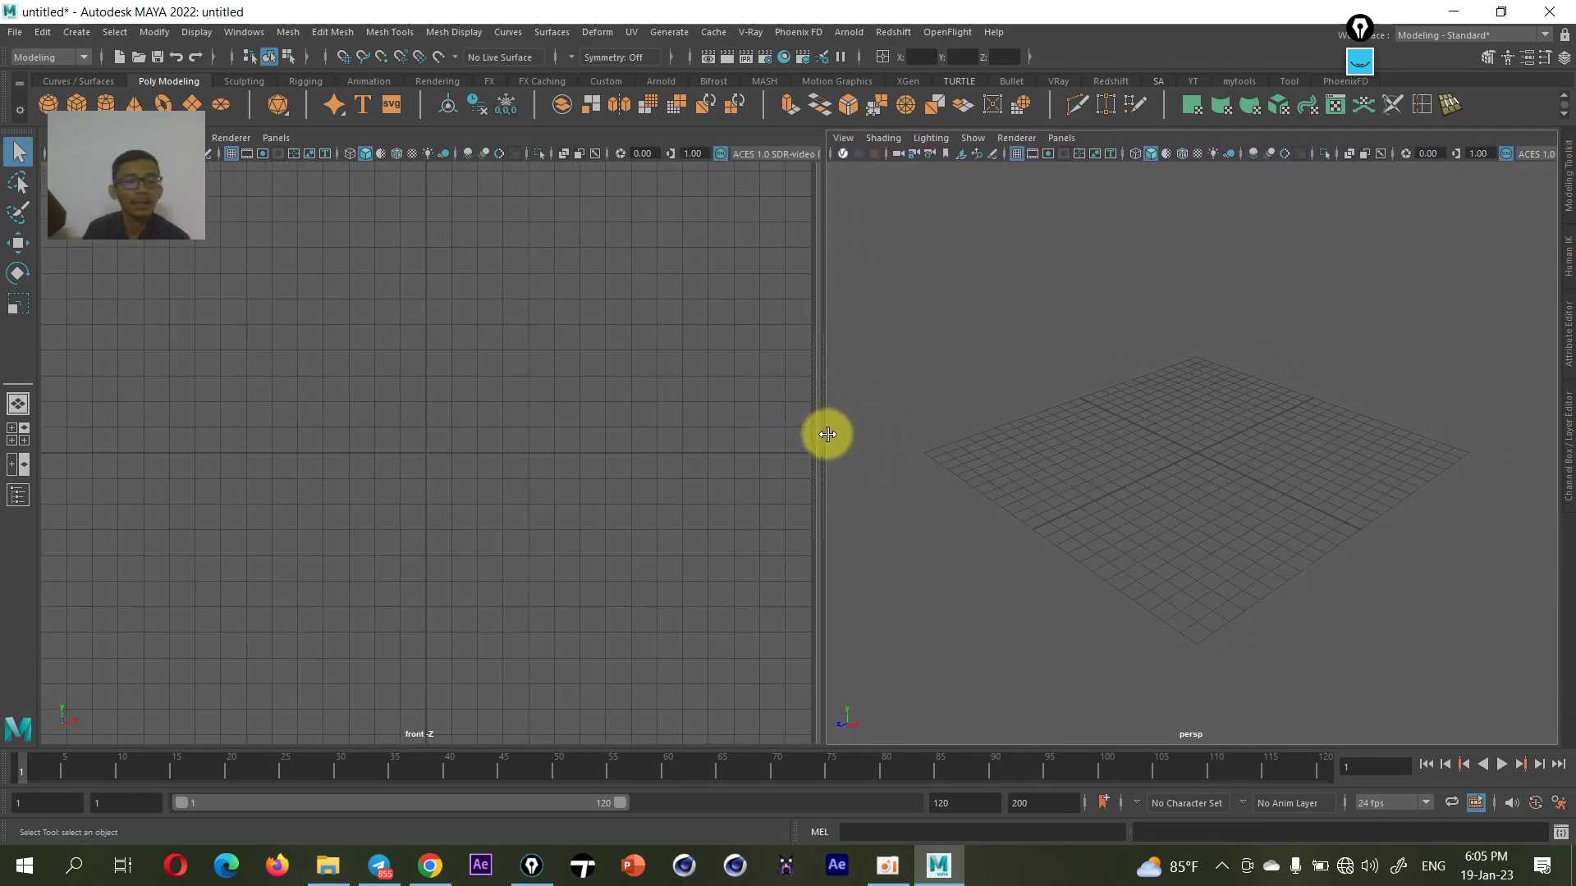
click(628, 429)
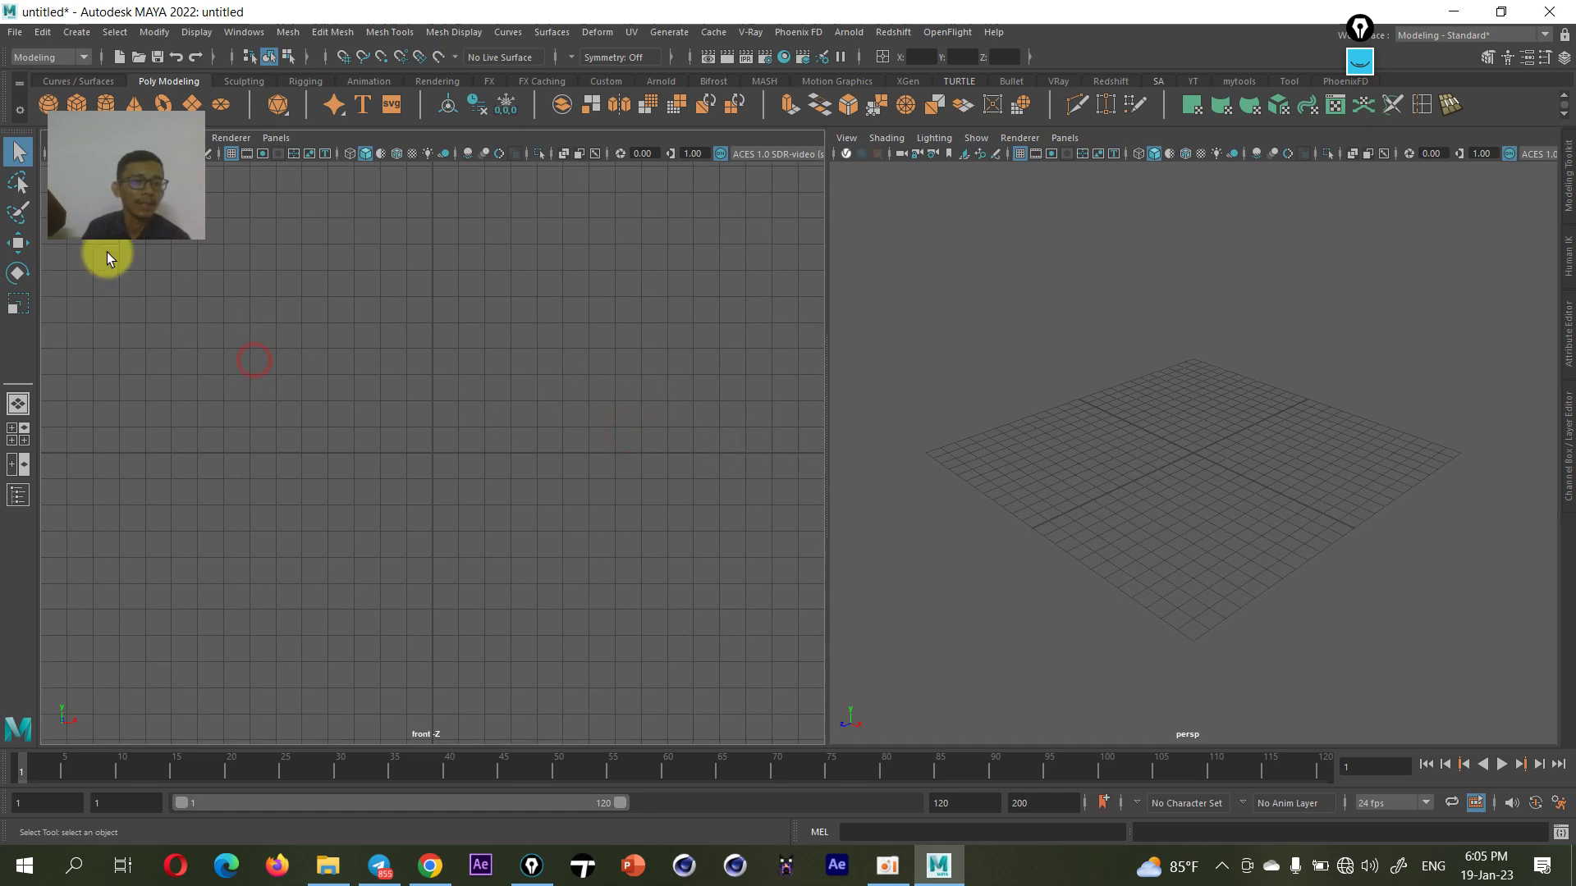
- Import photo_2023-01-19_16-25-58.jpg from the 3di folder as the front view's image plane
click(50, 139)
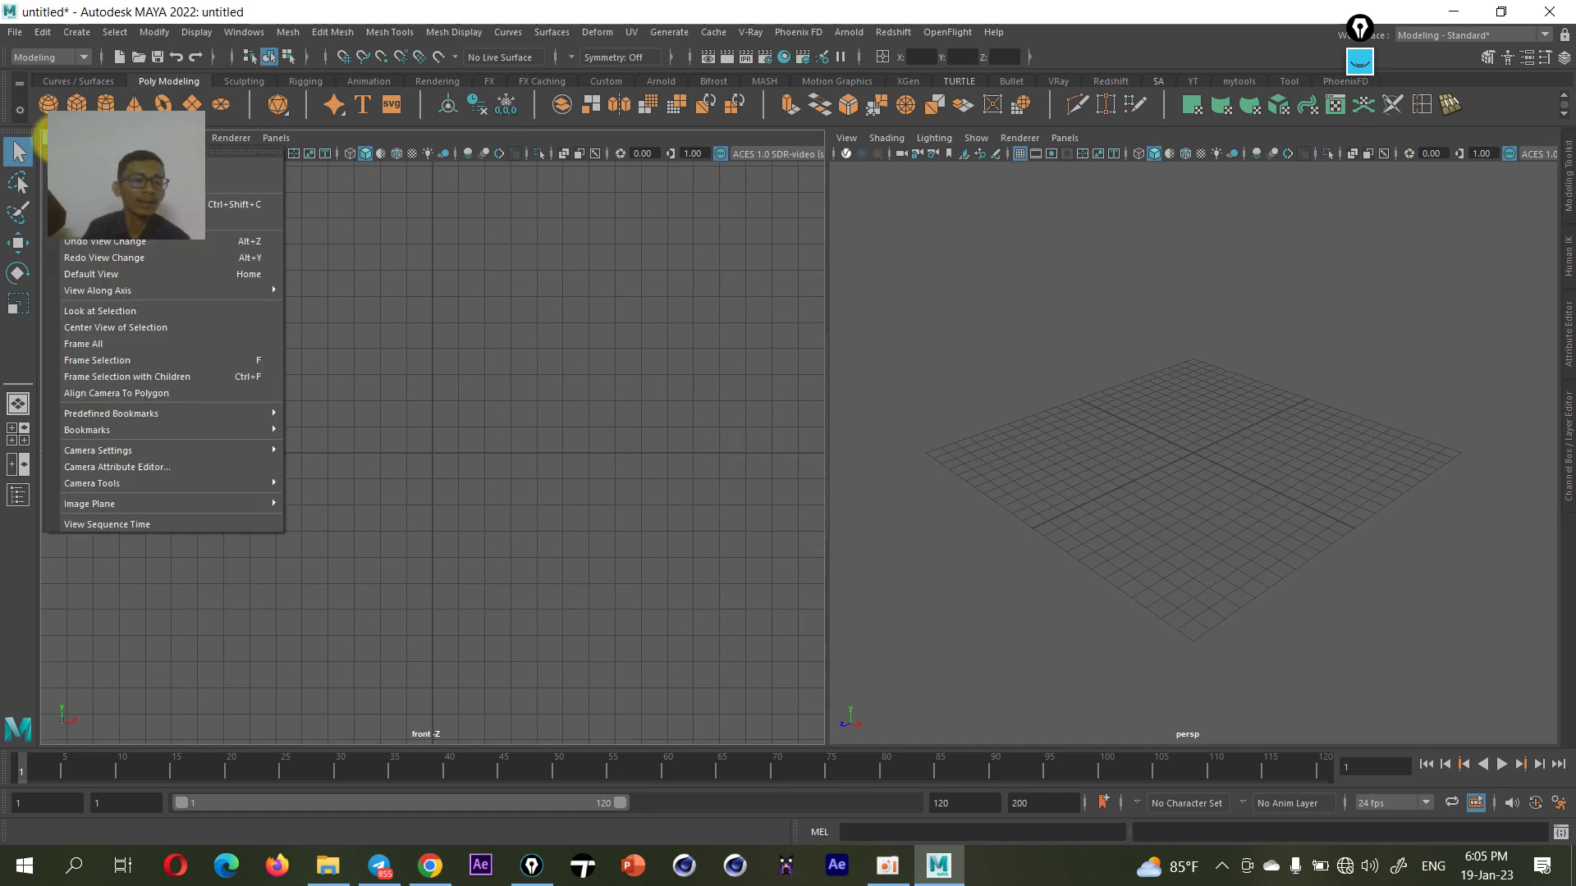
mouse_move(136, 504)
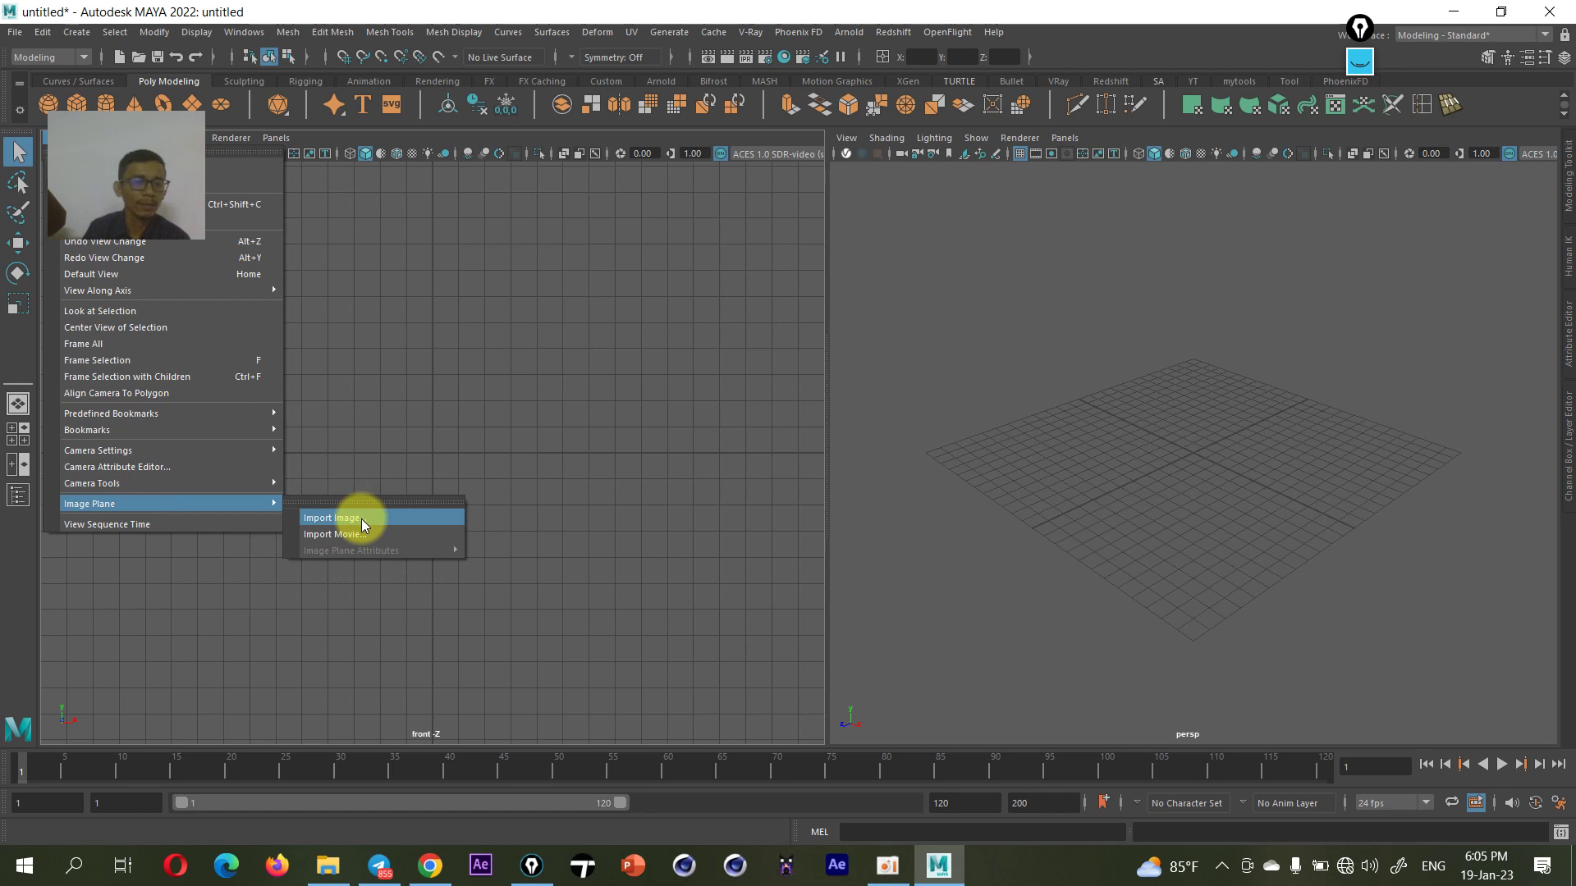
click(361, 519)
click(401, 193)
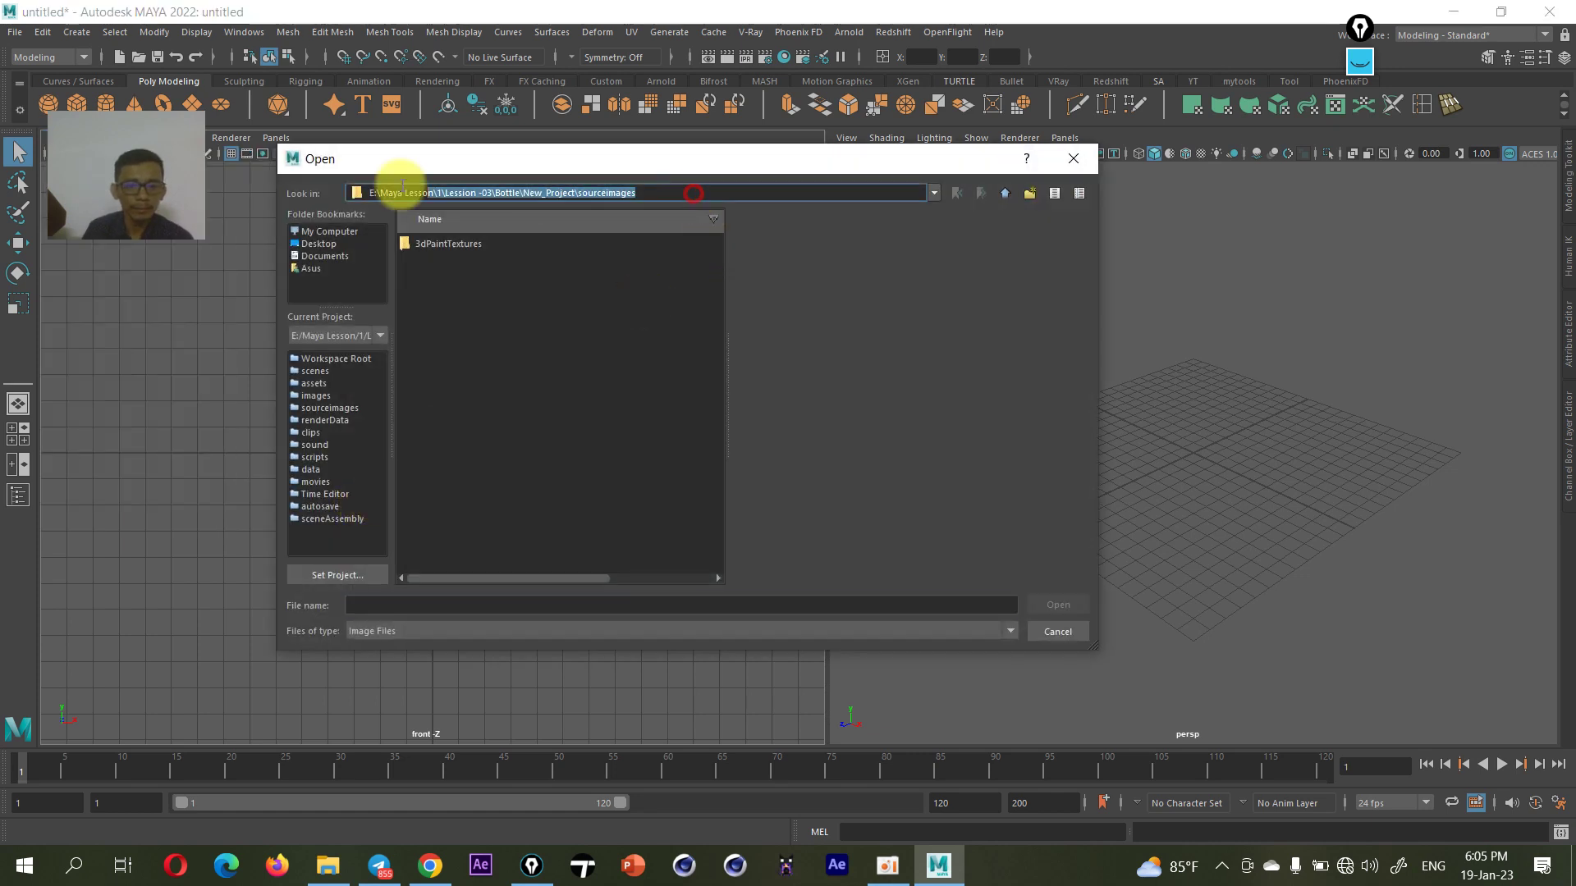
text(E:\Maya Lesson\1\Homework _ Me\3di)
key(Return)
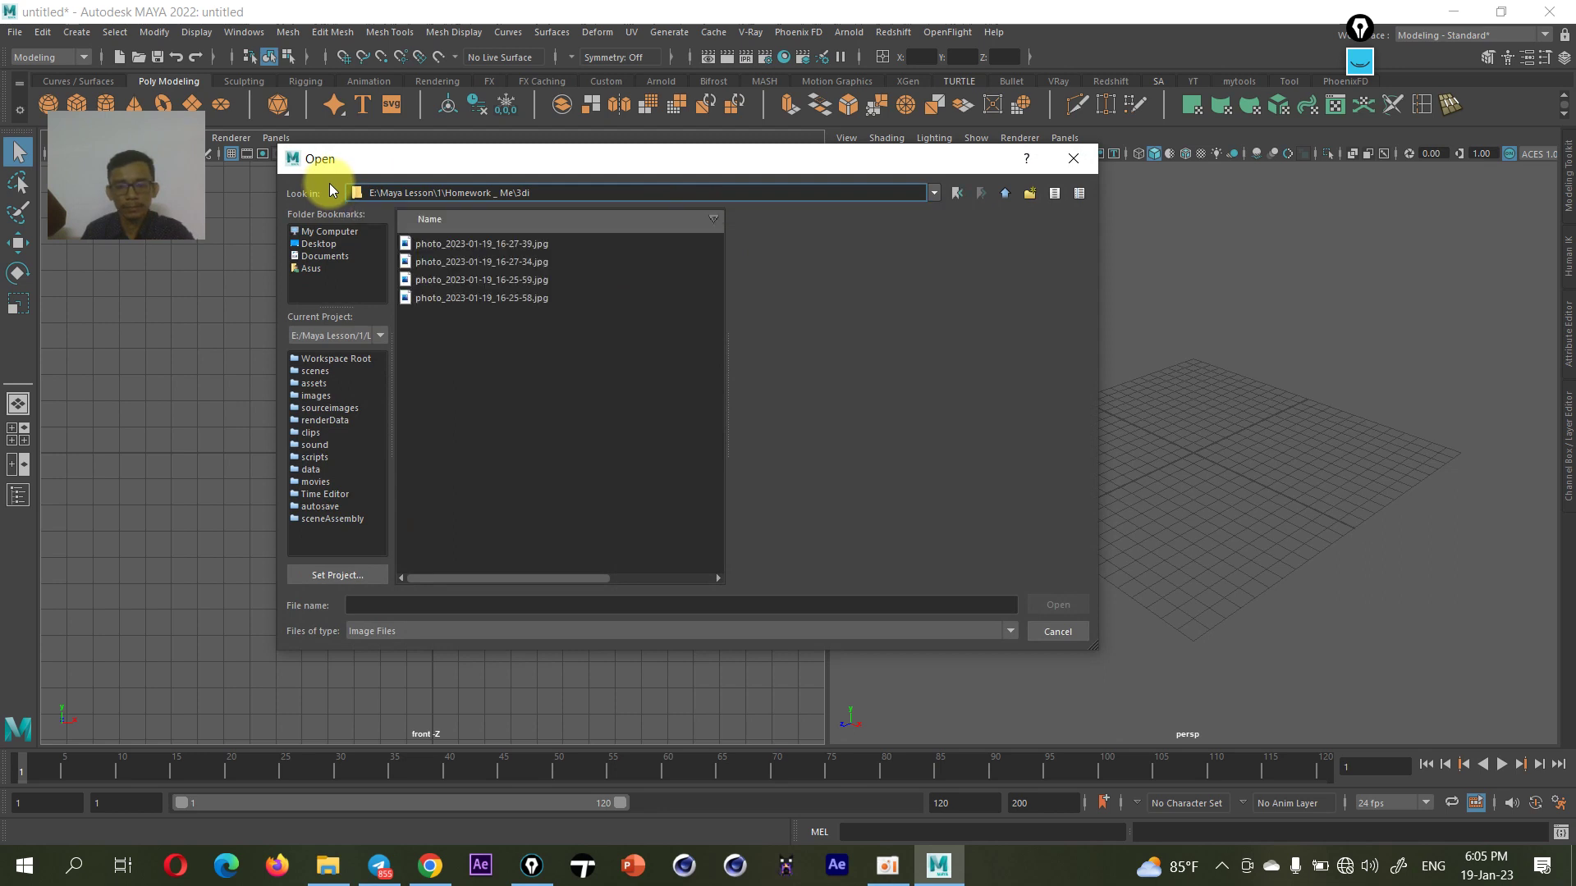
click(522, 280)
click(522, 245)
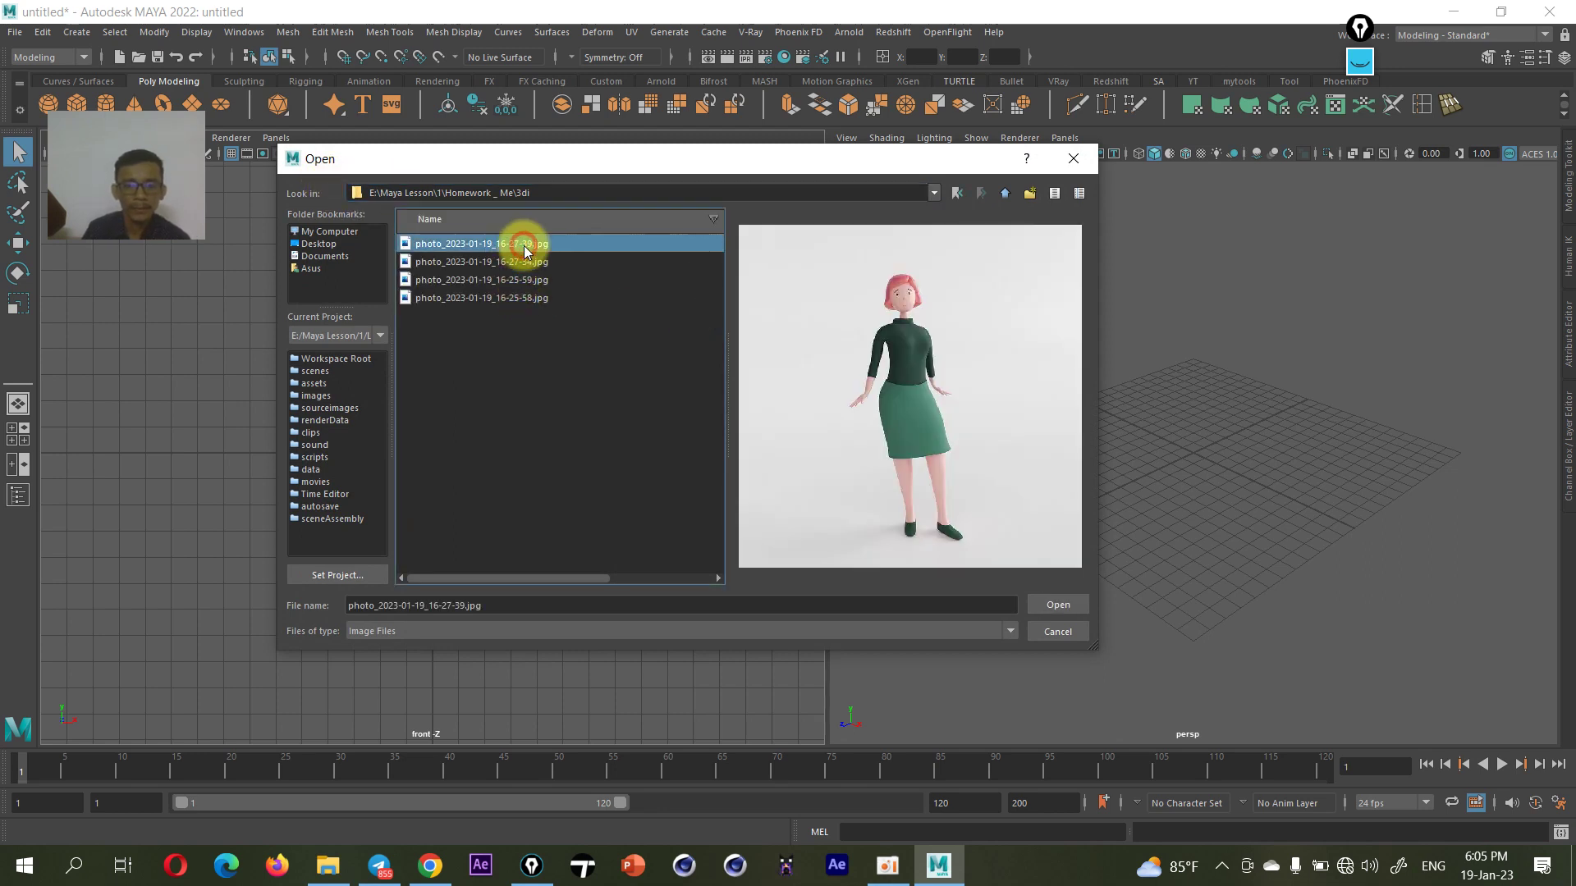
click(521, 261)
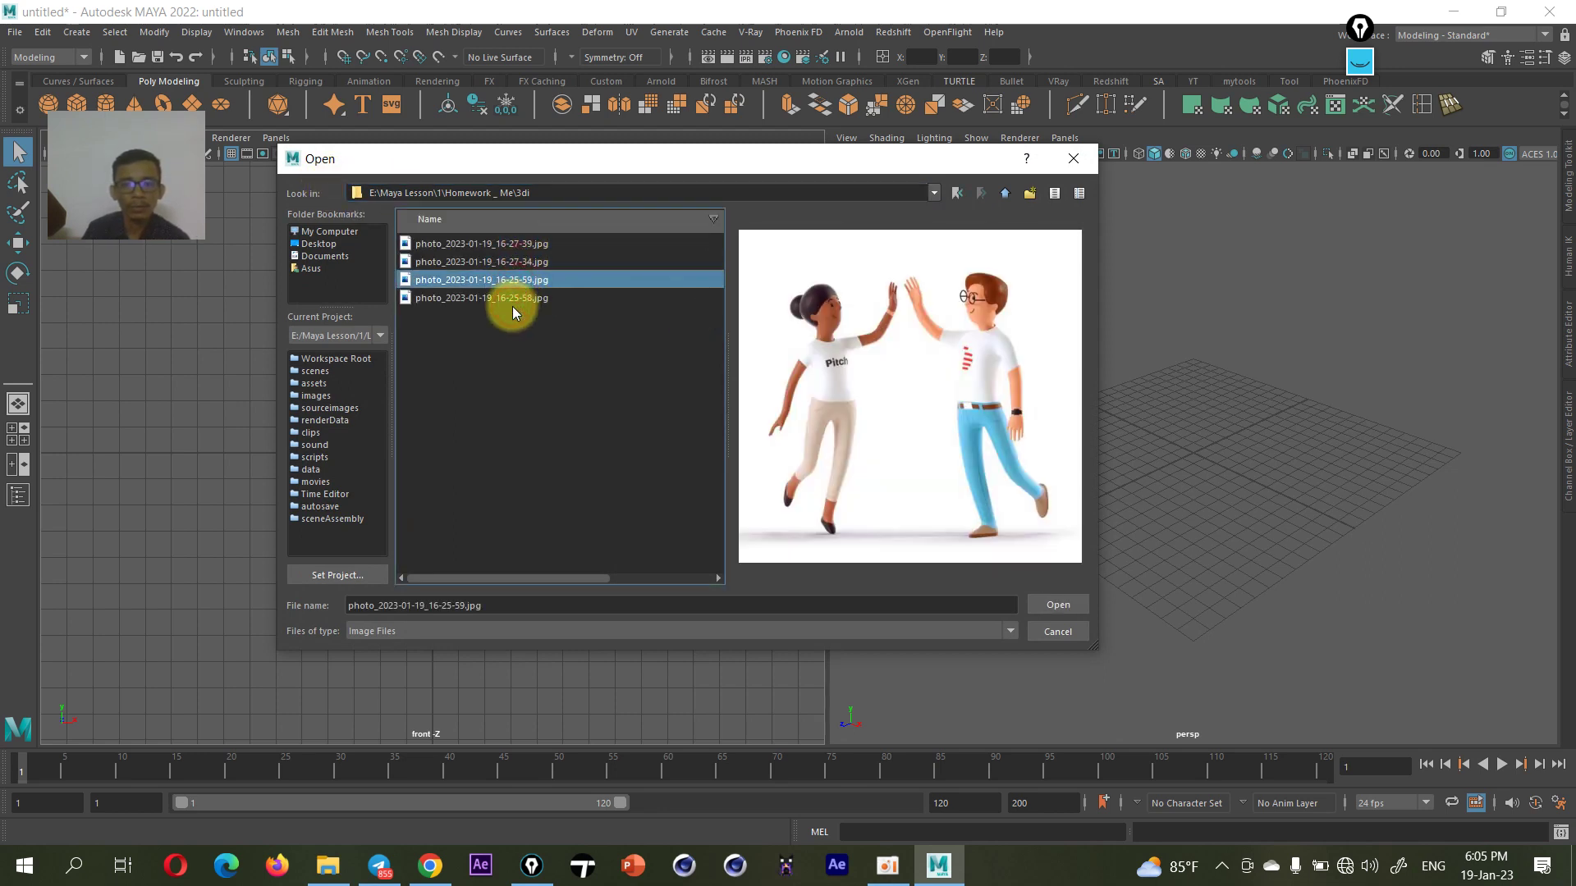
click(523, 297)
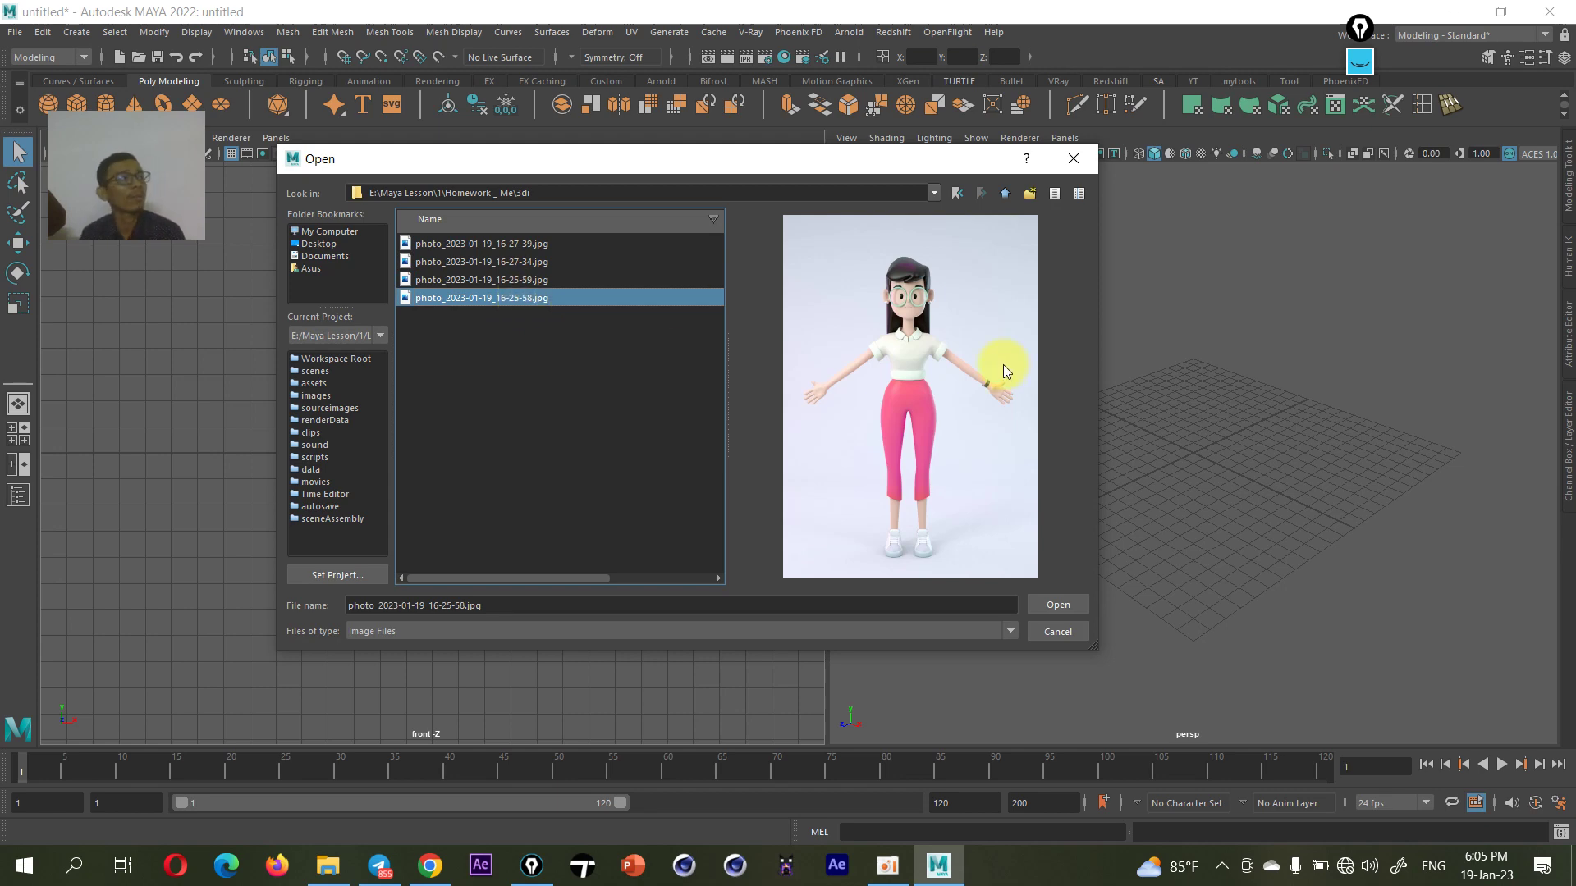
click(1055, 607)
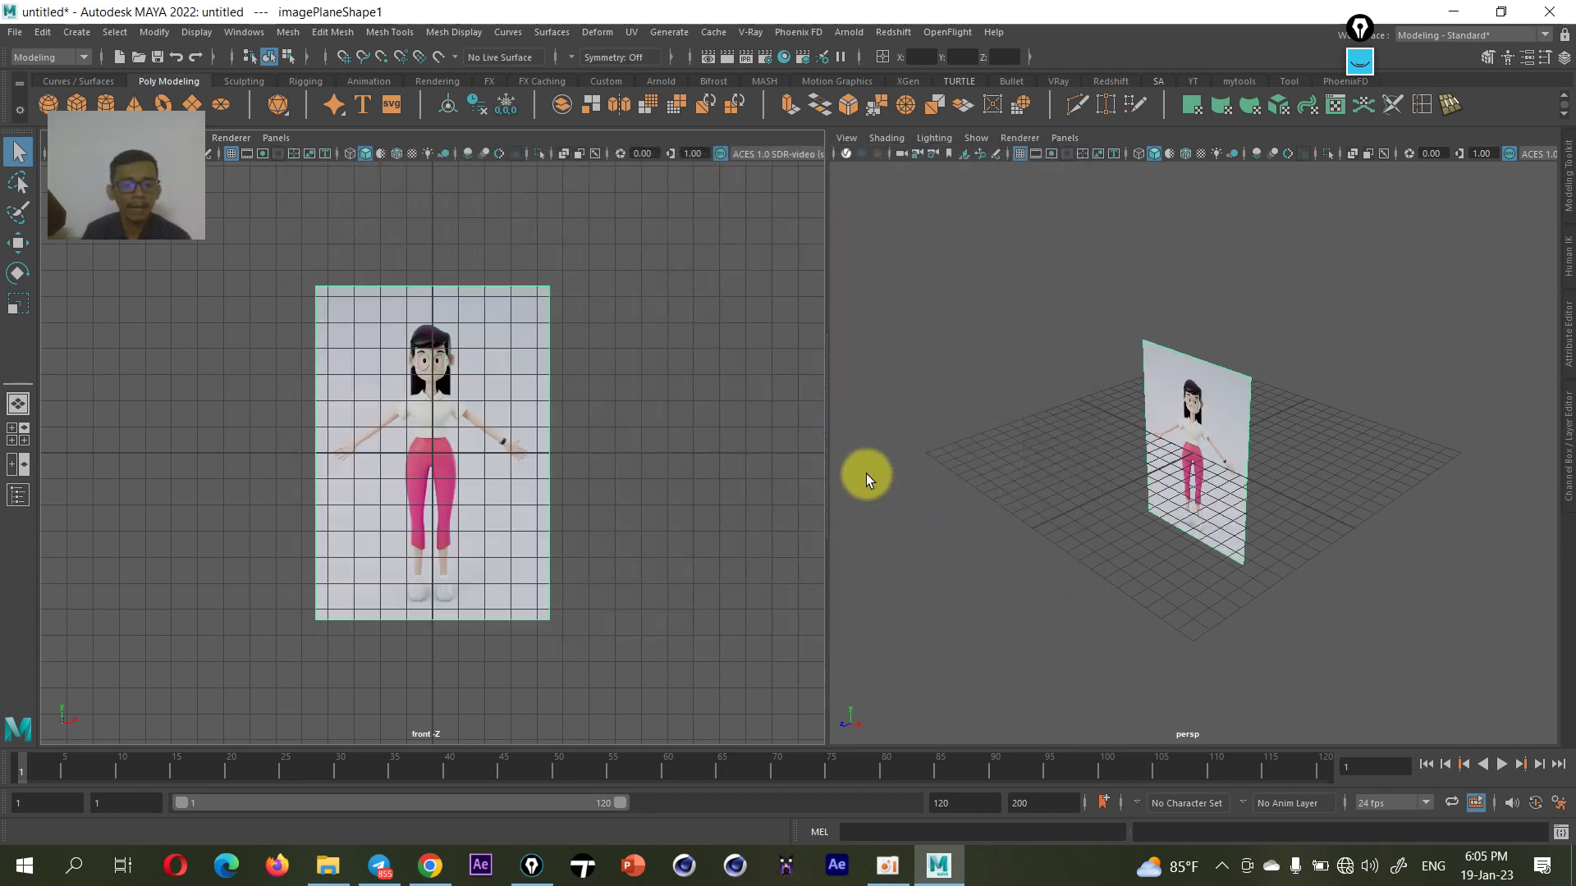
- Move the image plane back along Z to -1.273 and shift it slightly right and up
key(w)
drag(1140, 484, 1162, 476)
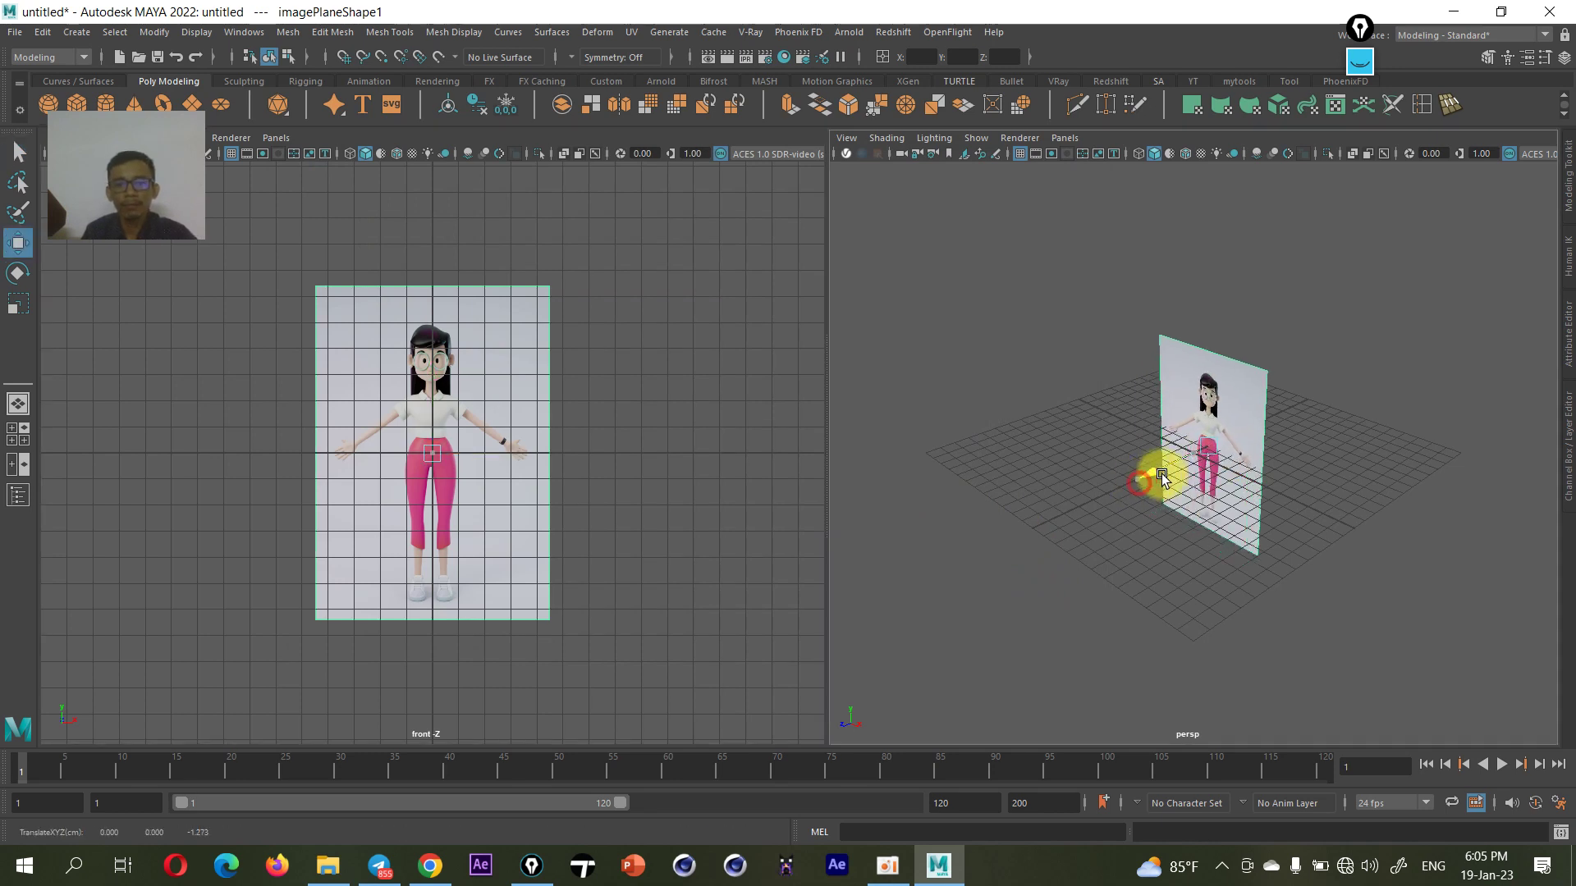
mouse_move(455, 407)
mouse_down()
mouse_move(496, 401)
mouse_move(485, 261)
mouse_up()
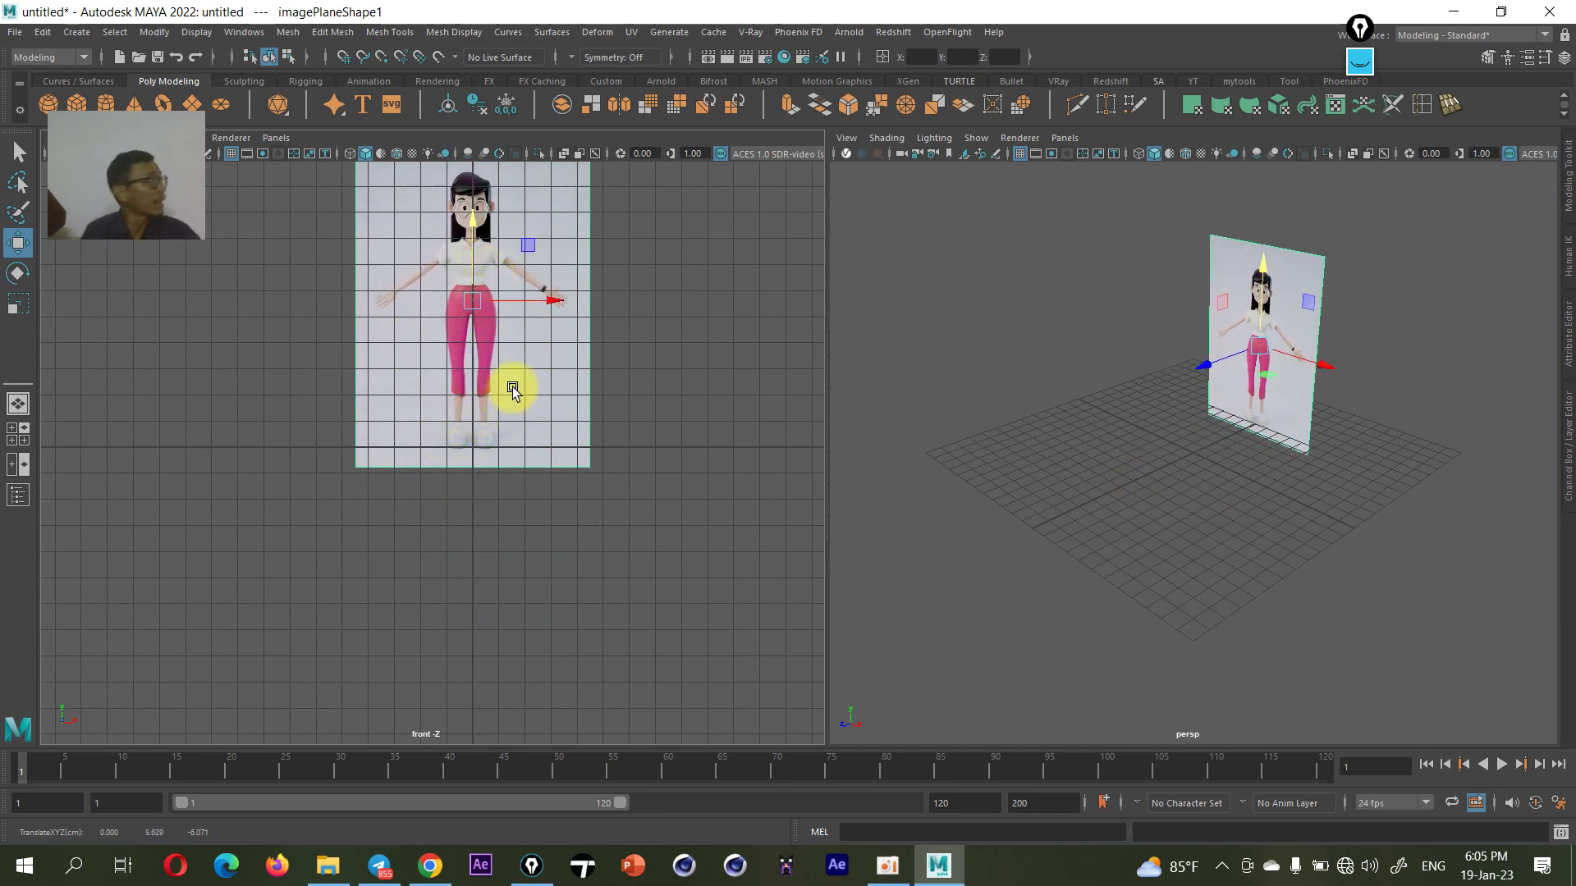
scroll(505, 390, up, 2)
scroll(485, 373, up, 3)
mouse_move(485, 373)
alt+middle_down()
mouse_move(463, 376)
mouse_move(442, 451)
alt+middle_up()
- Hide the front view's grid and zoom in on the girl's head
click(231, 153)
scroll(435, 394, up, 2)
scroll(430, 465, up, 2)
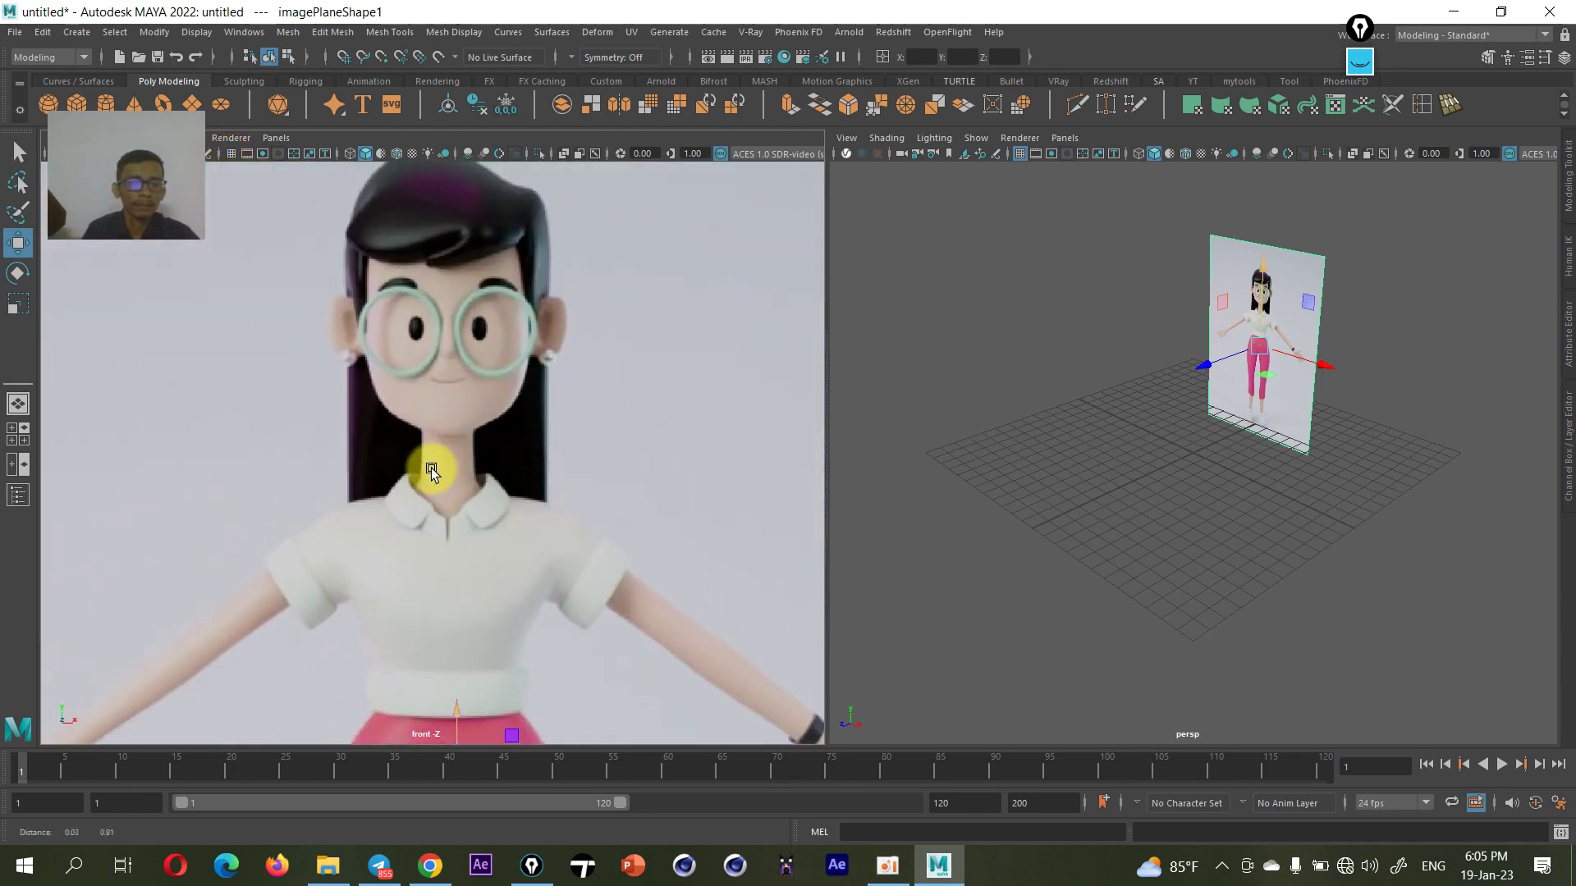
scroll(426, 342, up, 2)
scroll(421, 390, up, 1)
scroll(430, 312, down, 1)
scroll(456, 362, down, 1)
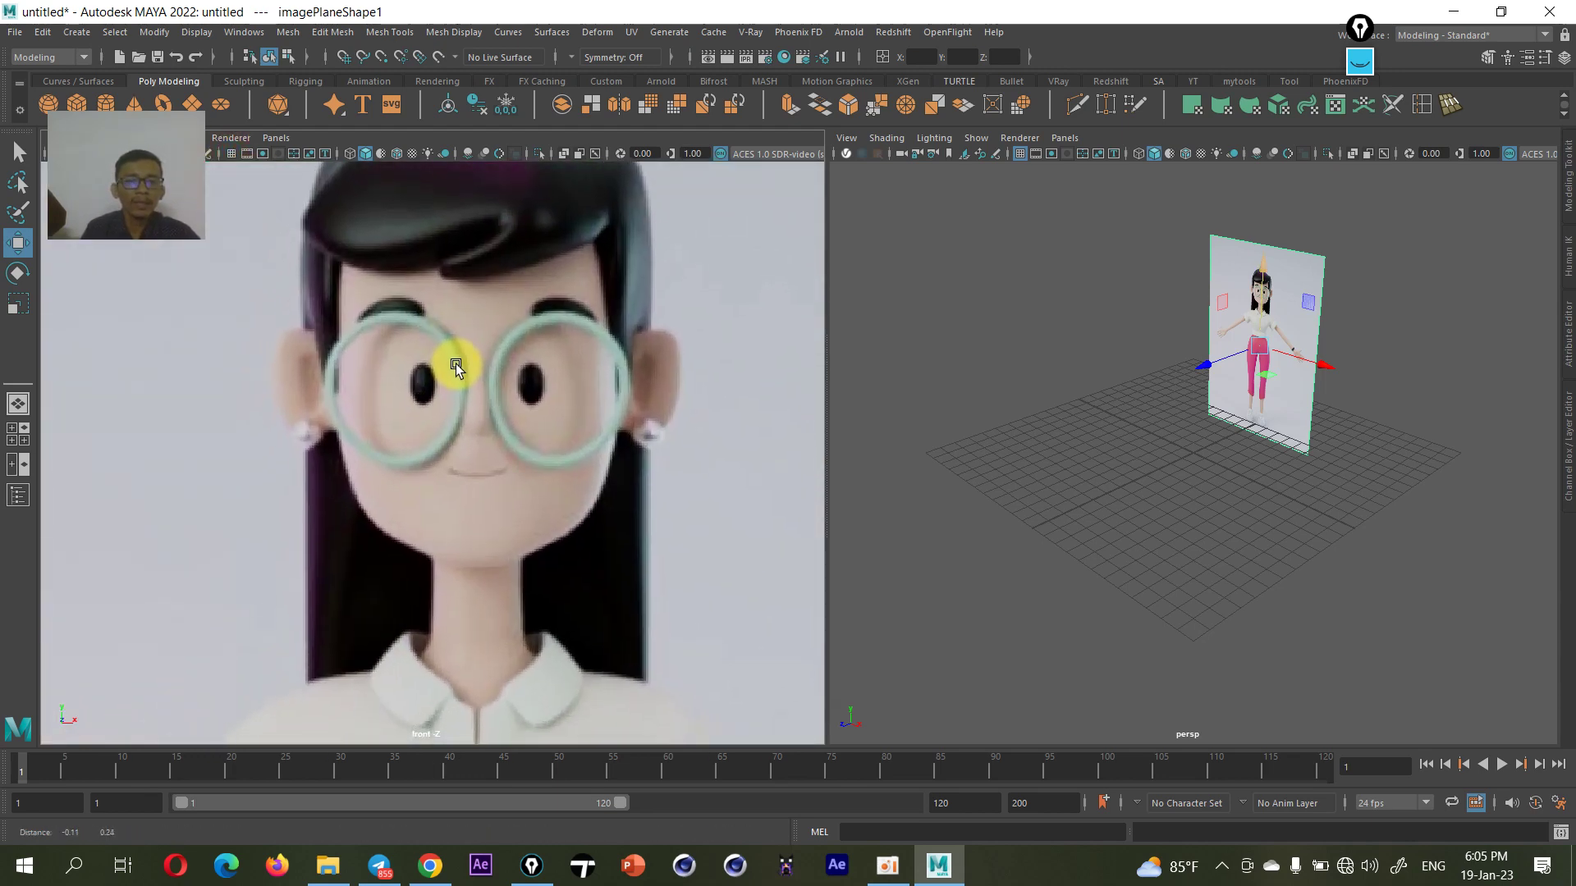
scroll(484, 404, down, 1)
scroll(485, 397, down, 3)
mouse_move(485, 398)
alt+middle_down()
mouse_move(297, 340)
mouse_move(361, 392)
mouse_move(349, 367)
alt+middle_up()
scroll(297, 340, up, 1)
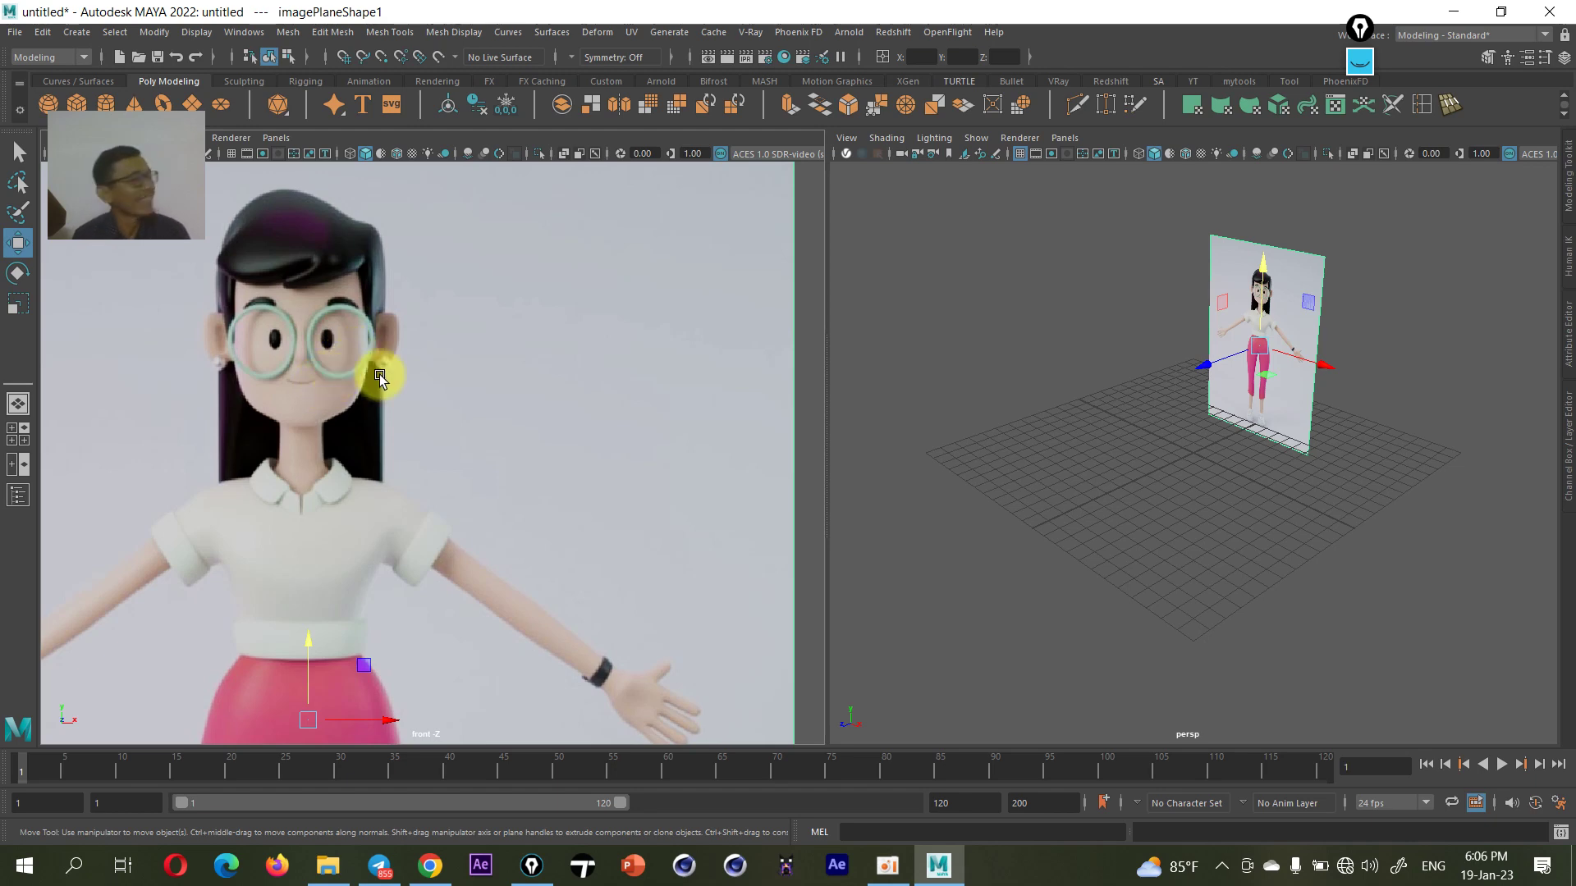
scroll(292, 283, up, 1)
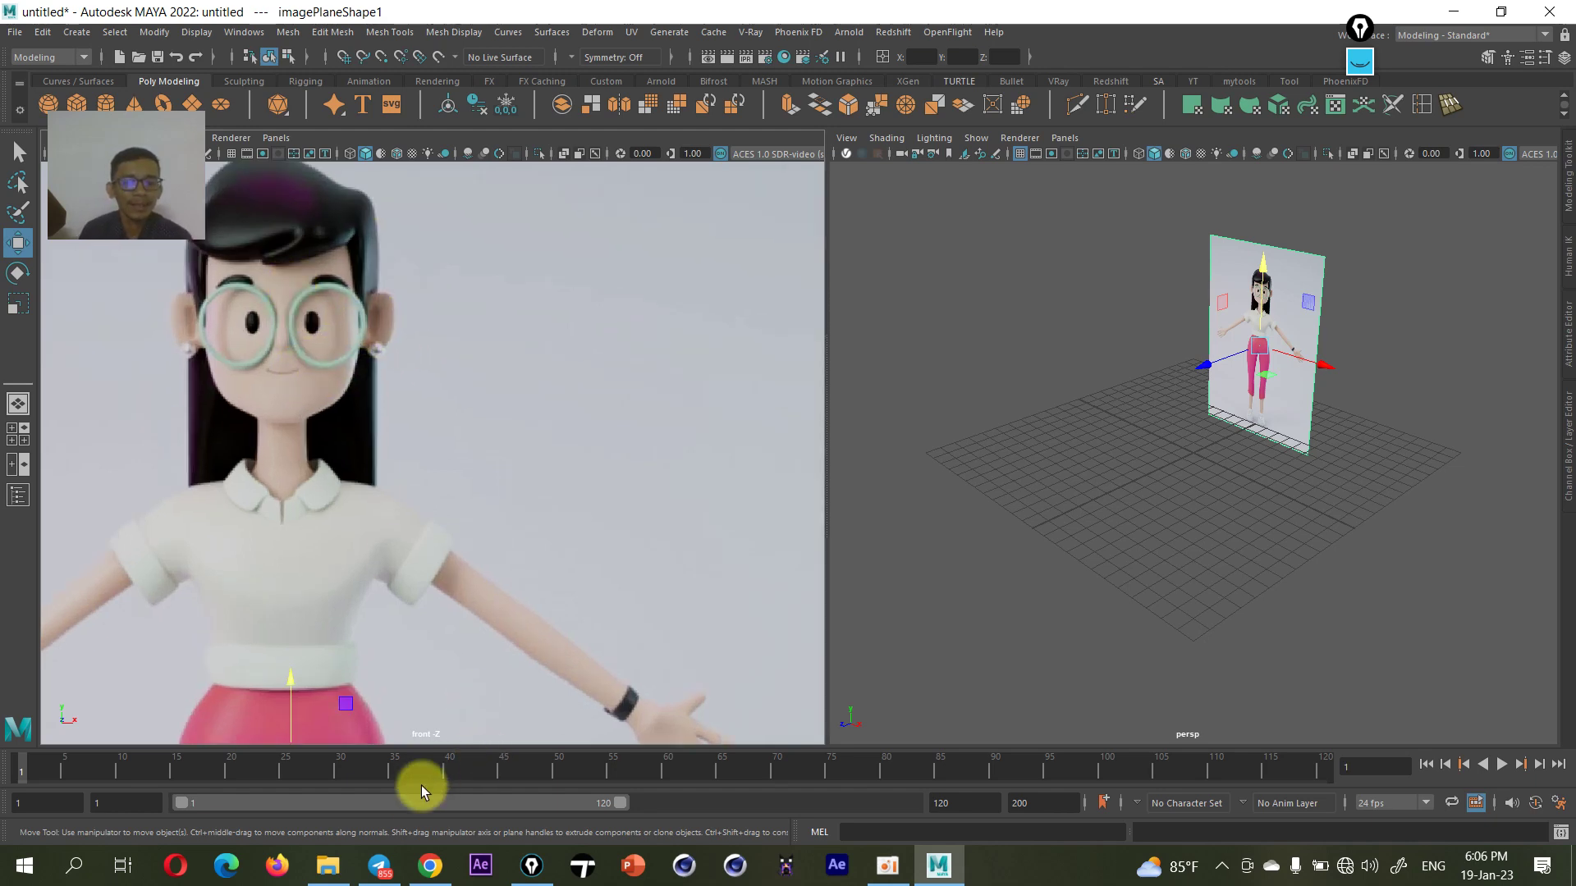
click(327, 866)
click(1190, 363)
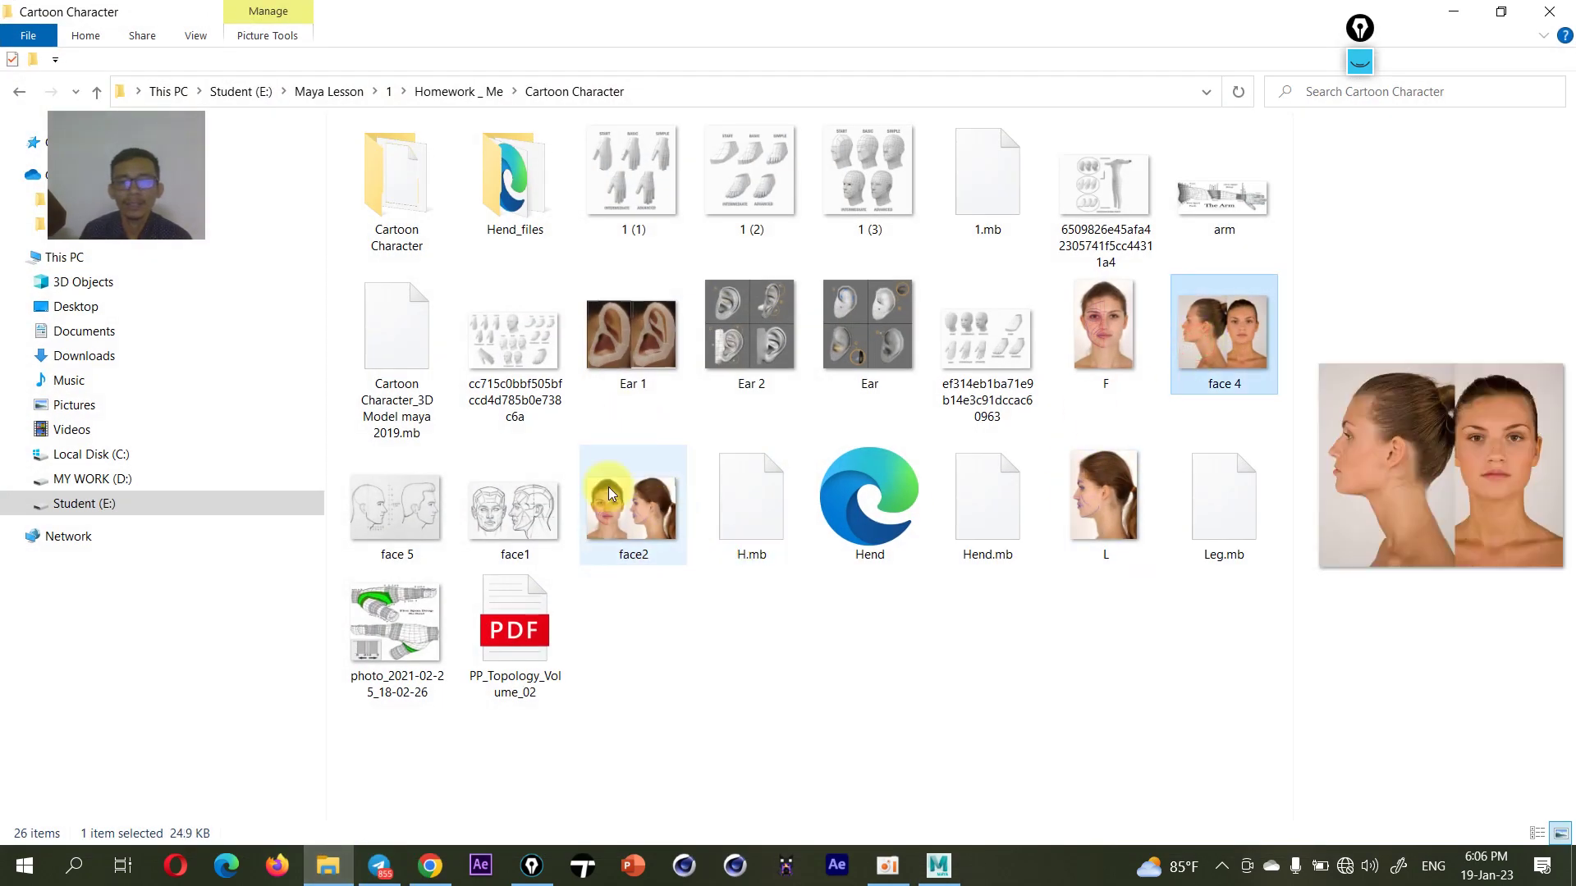
click(632, 505)
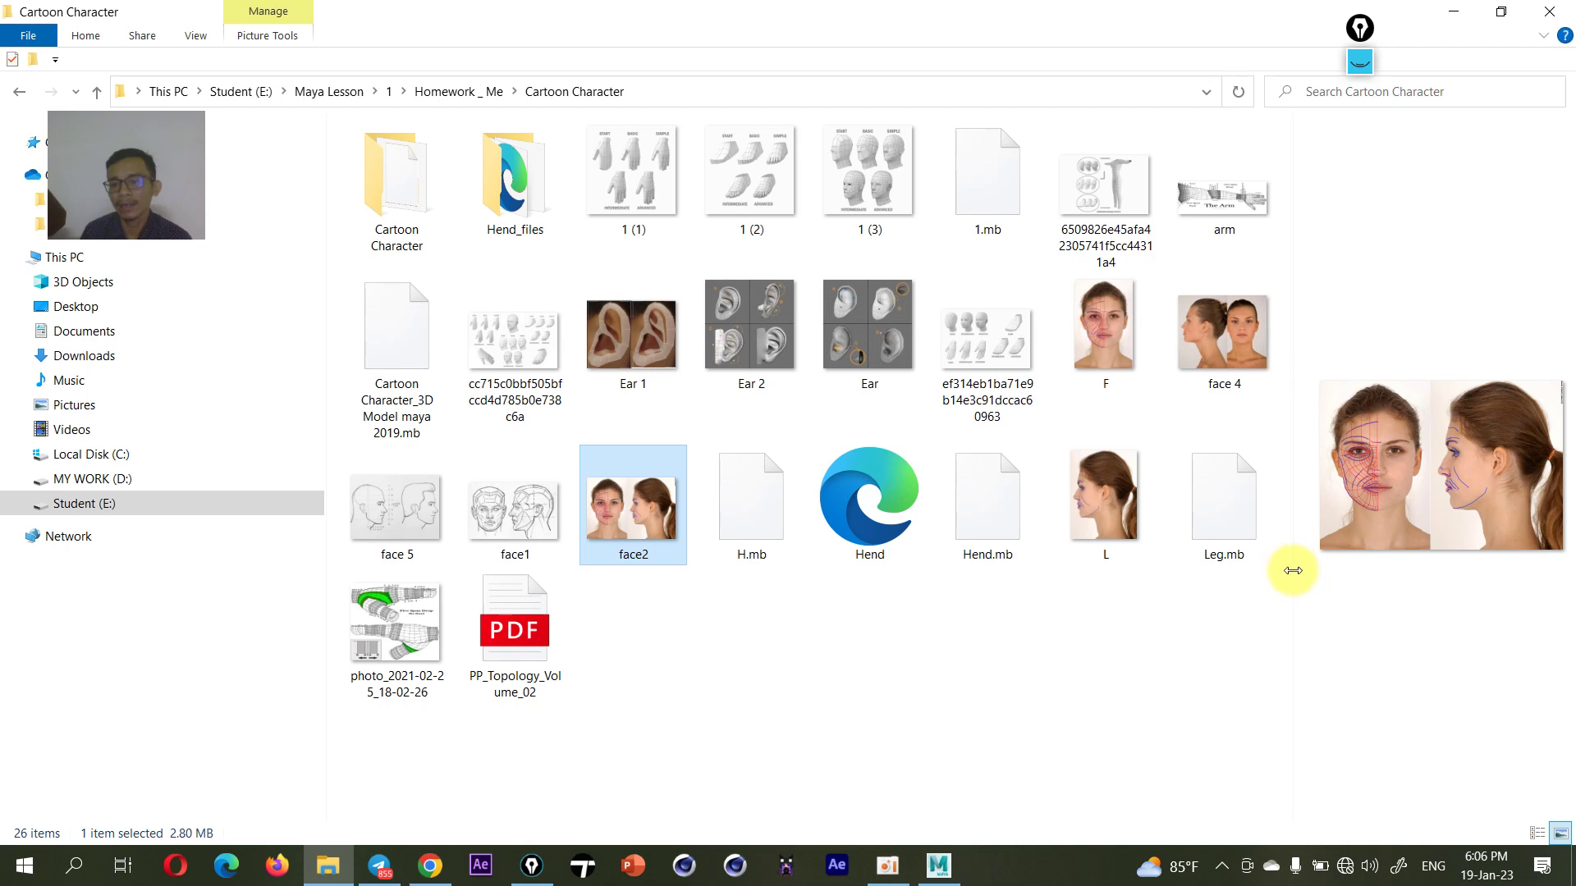
drag(1293, 570, 620, 538)
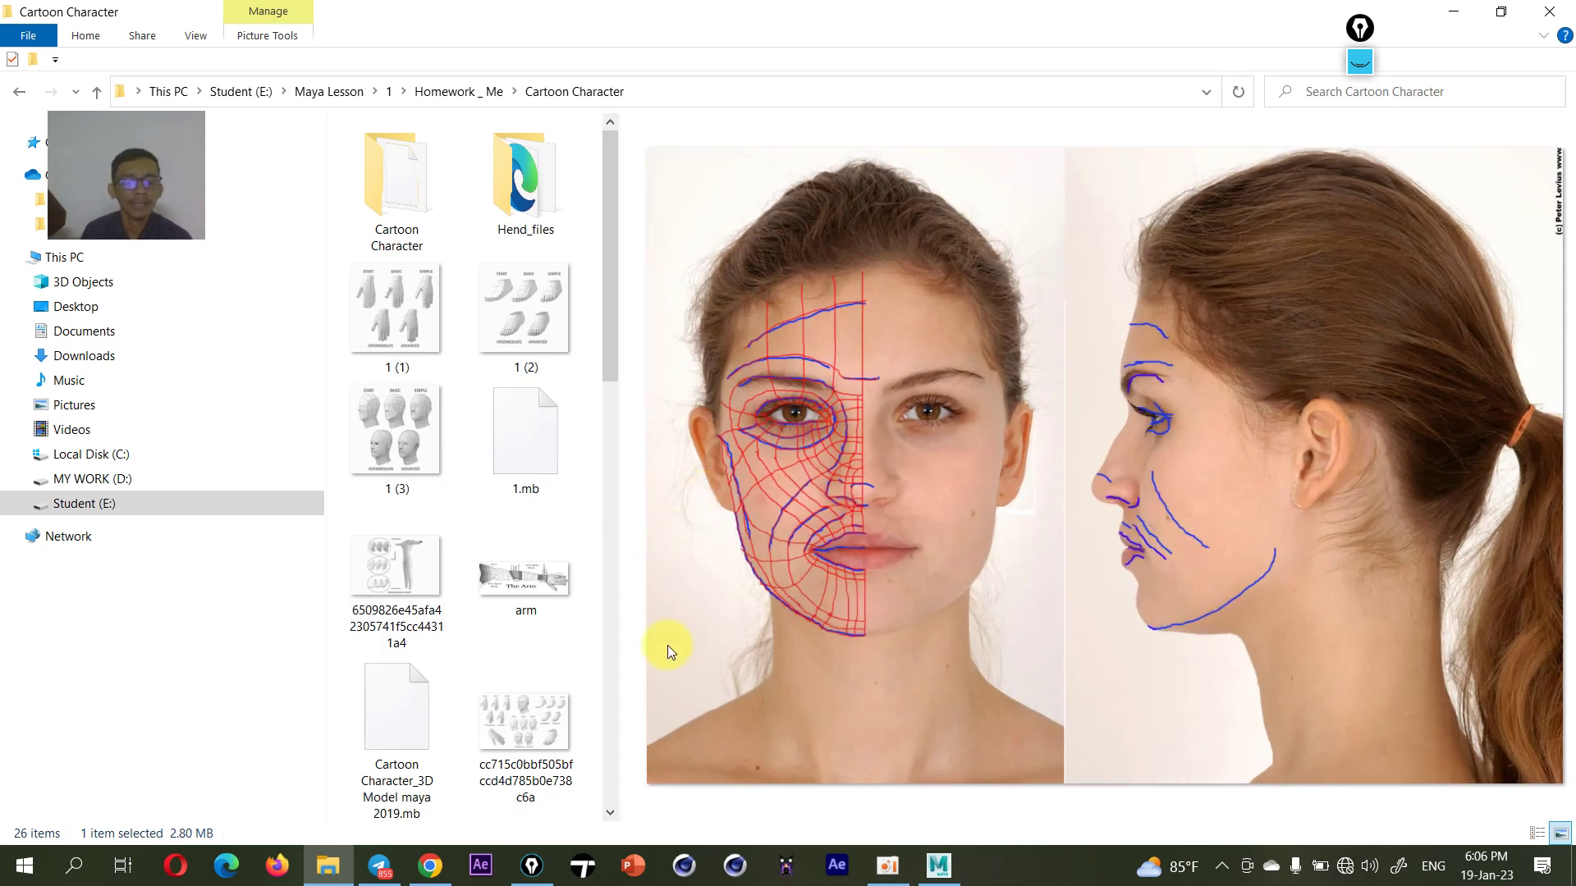
click(938, 866)
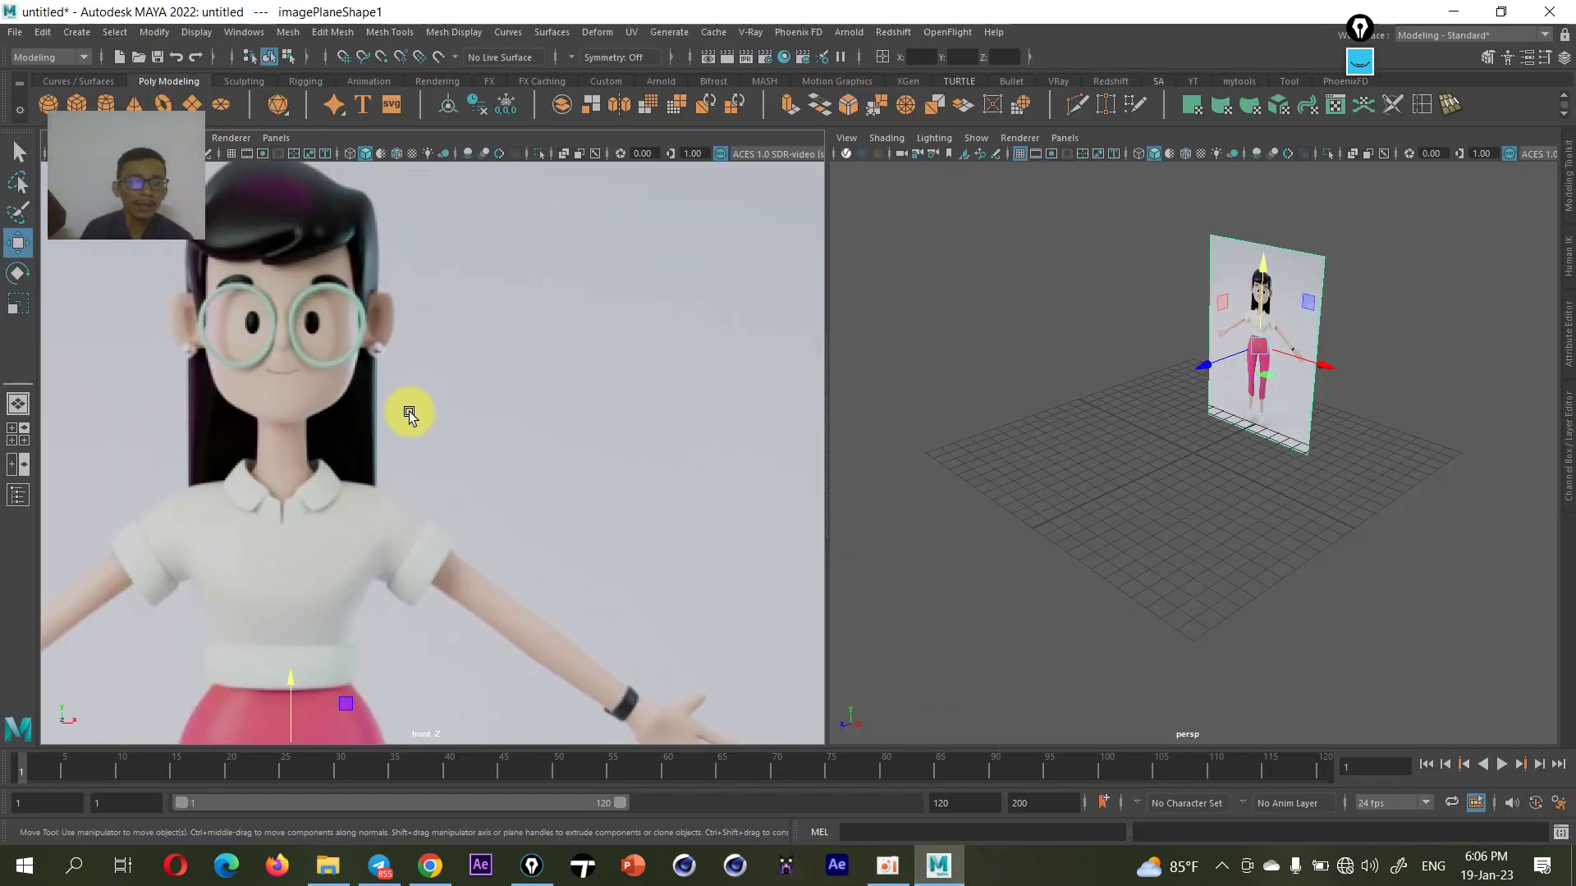
- Draw a polygon cube on the grid and move it up to the girl's head
alt+middle_drag(405, 404, 491, 396)
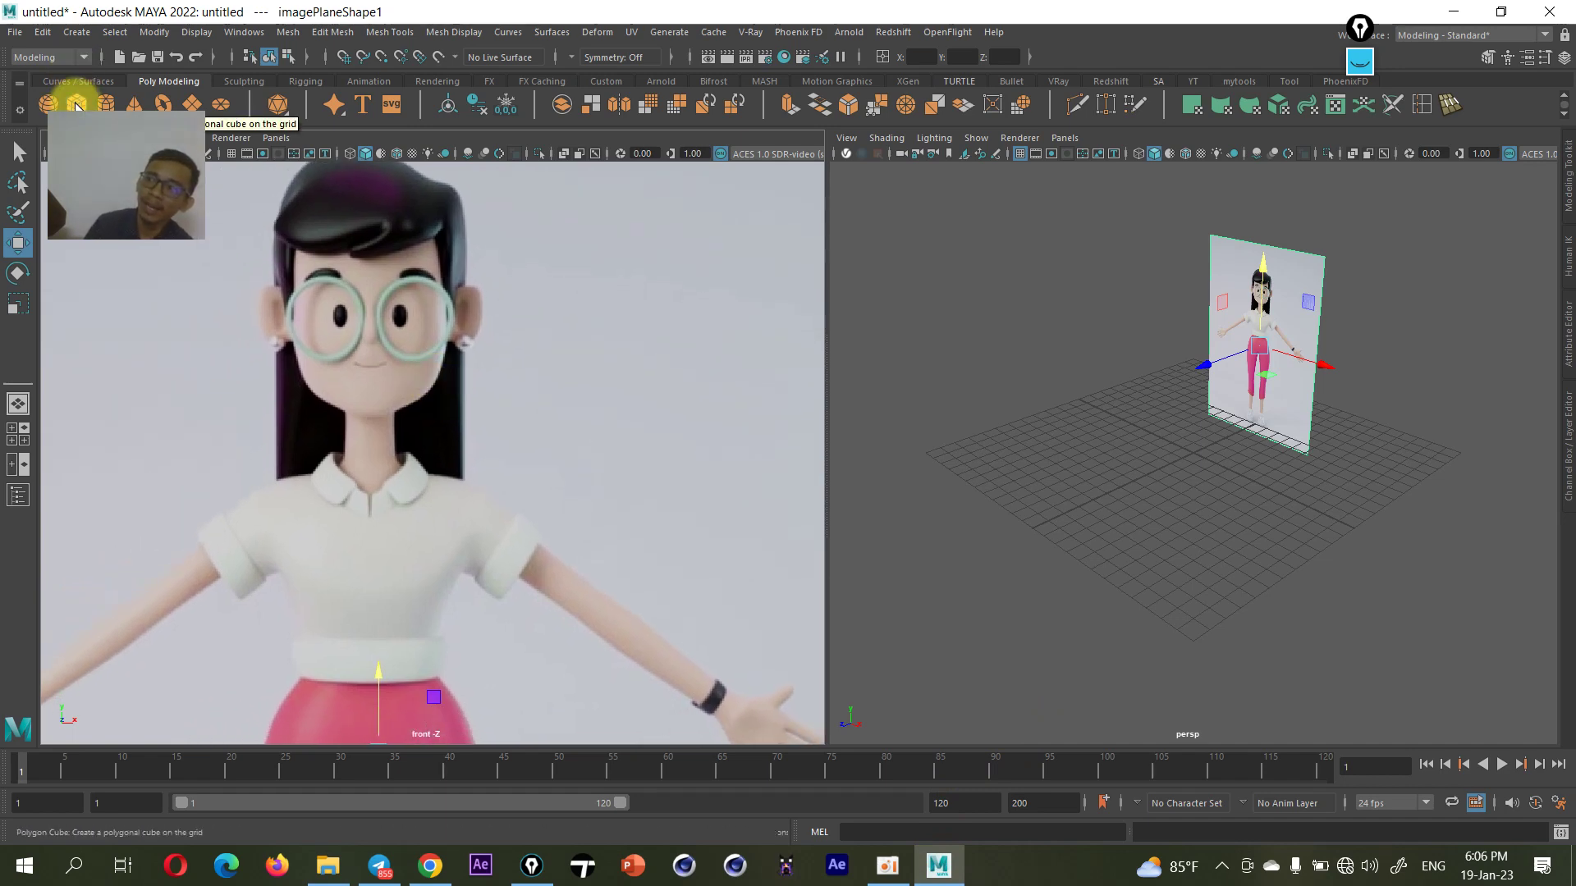
click(77, 104)
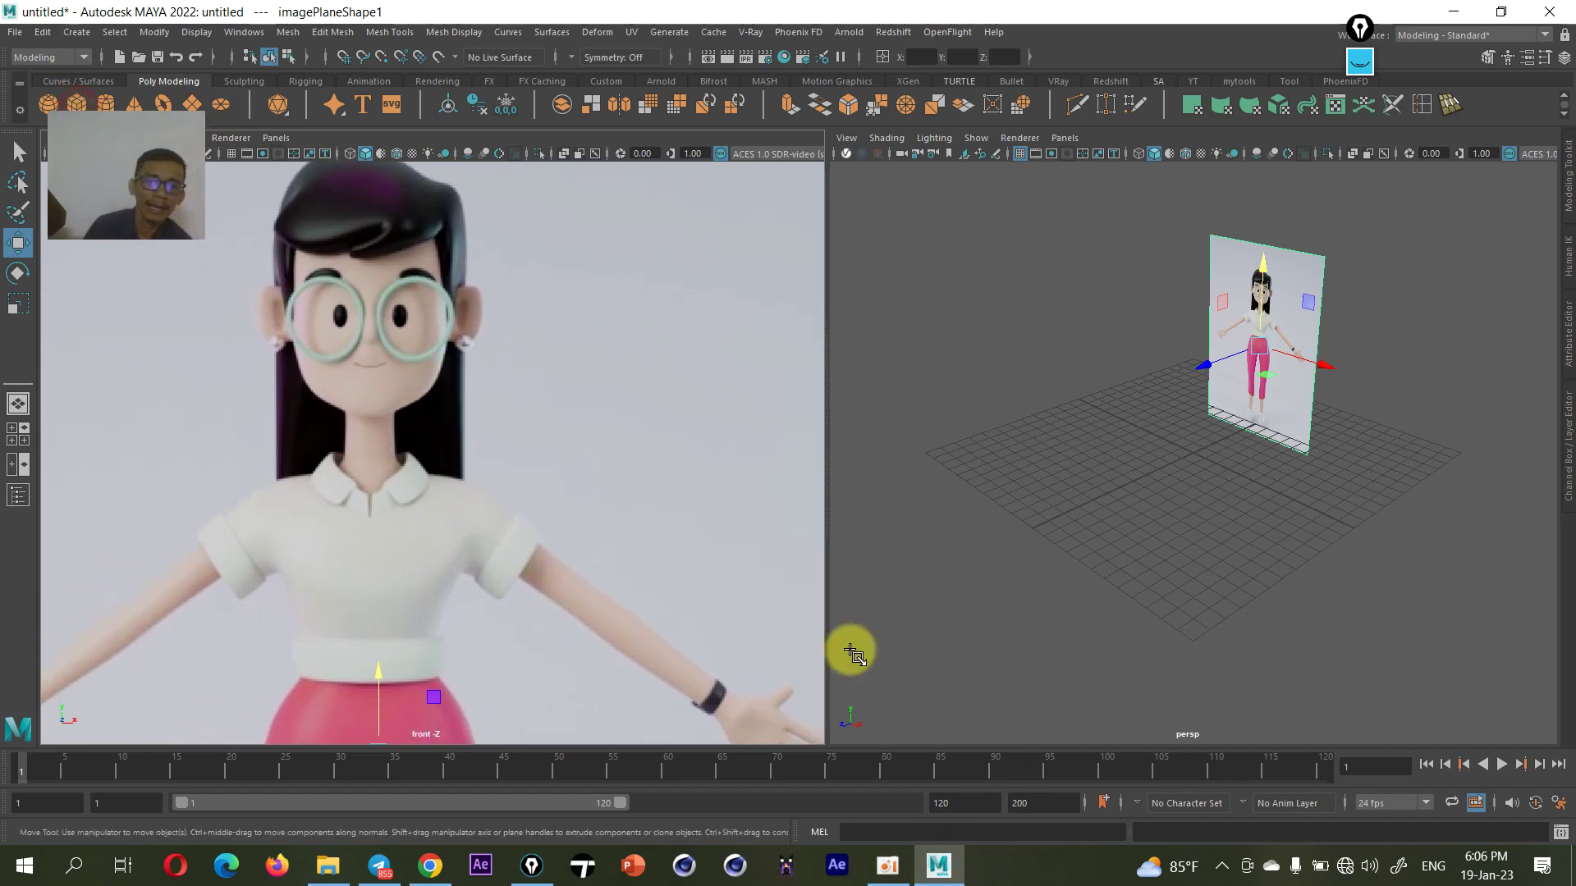
mouse_move(1205, 444)
mouse_down()
mouse_move(1187, 481)
mouse_move(1204, 402)
mouse_up()
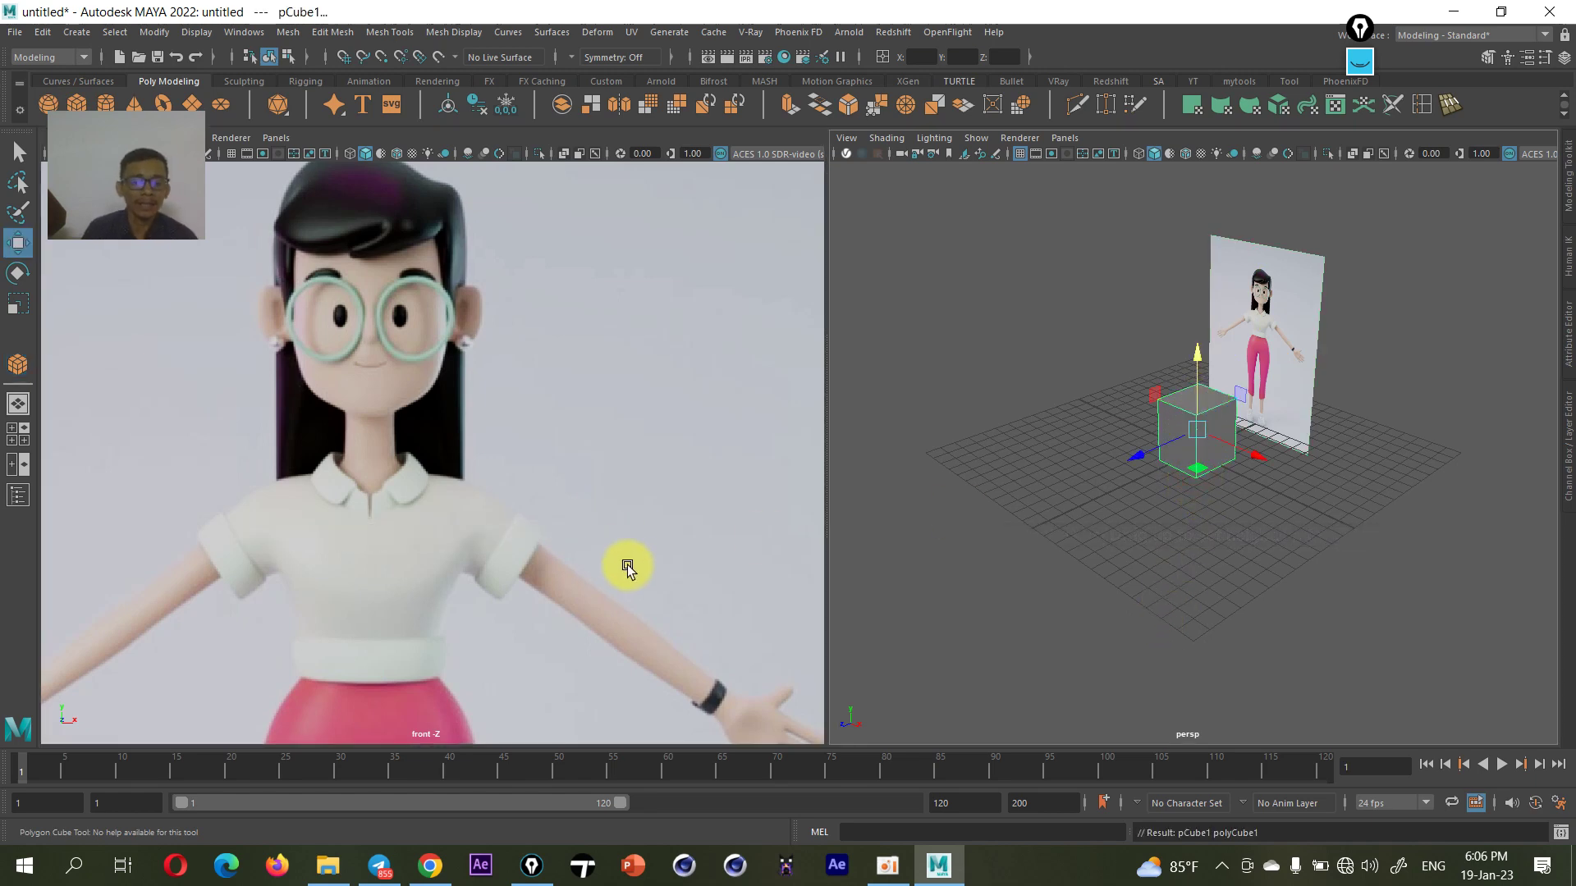
scroll(583, 545, down, 5)
mouse_move(447, 612)
mouse_down()
mouse_move(418, 369)
mouse_move(525, 321)
mouse_up()
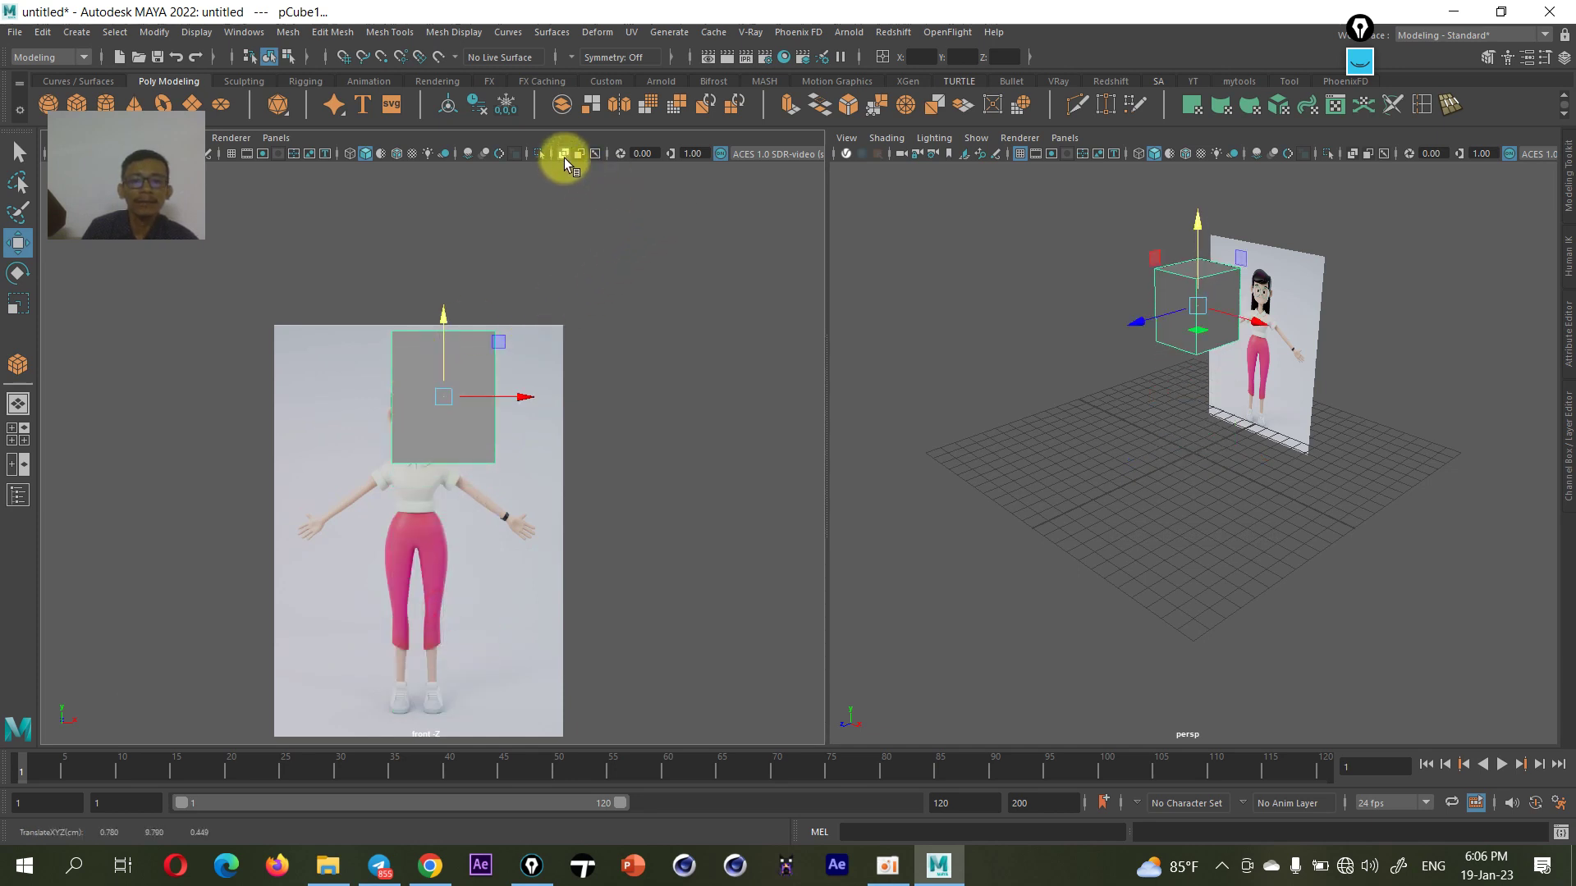
- Turn on X-Ray in the front view and show the cube's Channel Box values
click(563, 155)
scroll(443, 381, up, 3)
scroll(451, 380, up, 3)
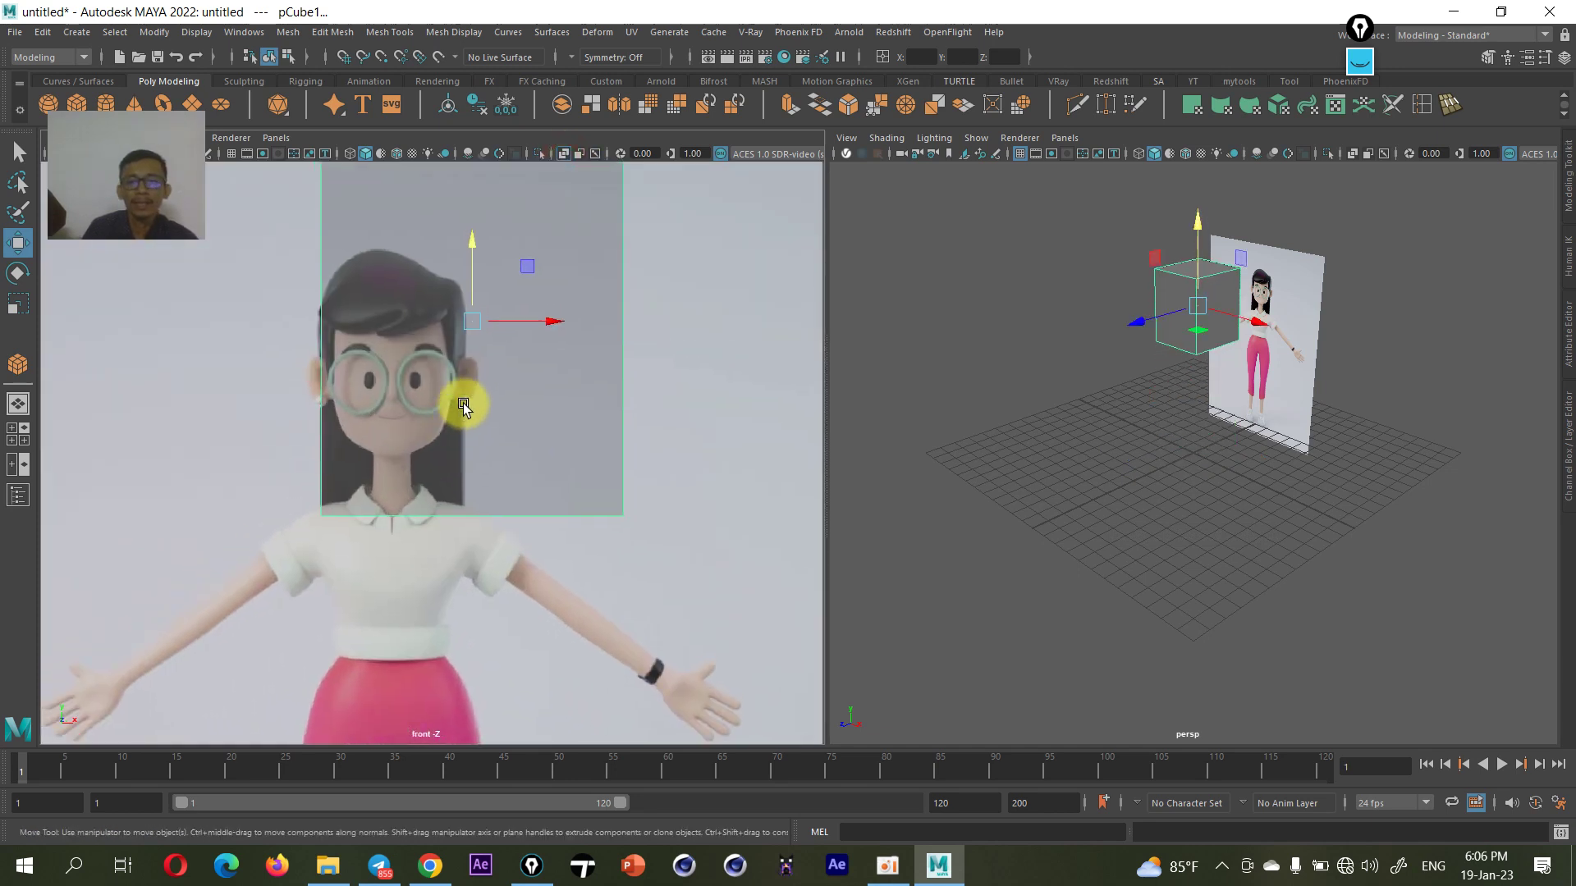
click(1563, 58)
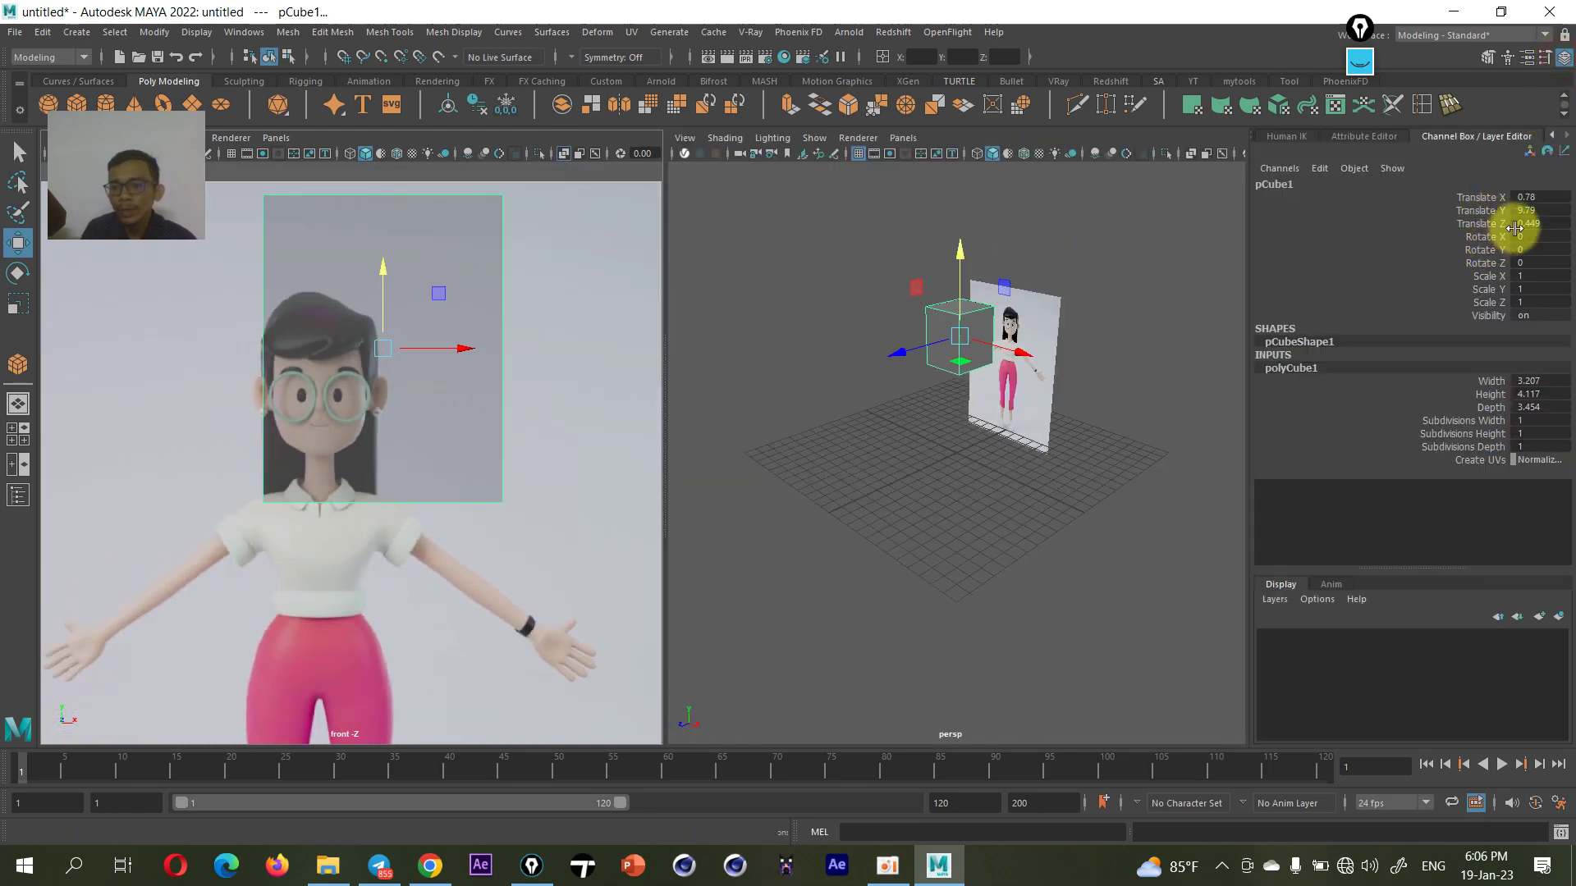
- Center the cube horizontally by setting its Translate X to 0
click(1482, 212)
double_click(1529, 197)
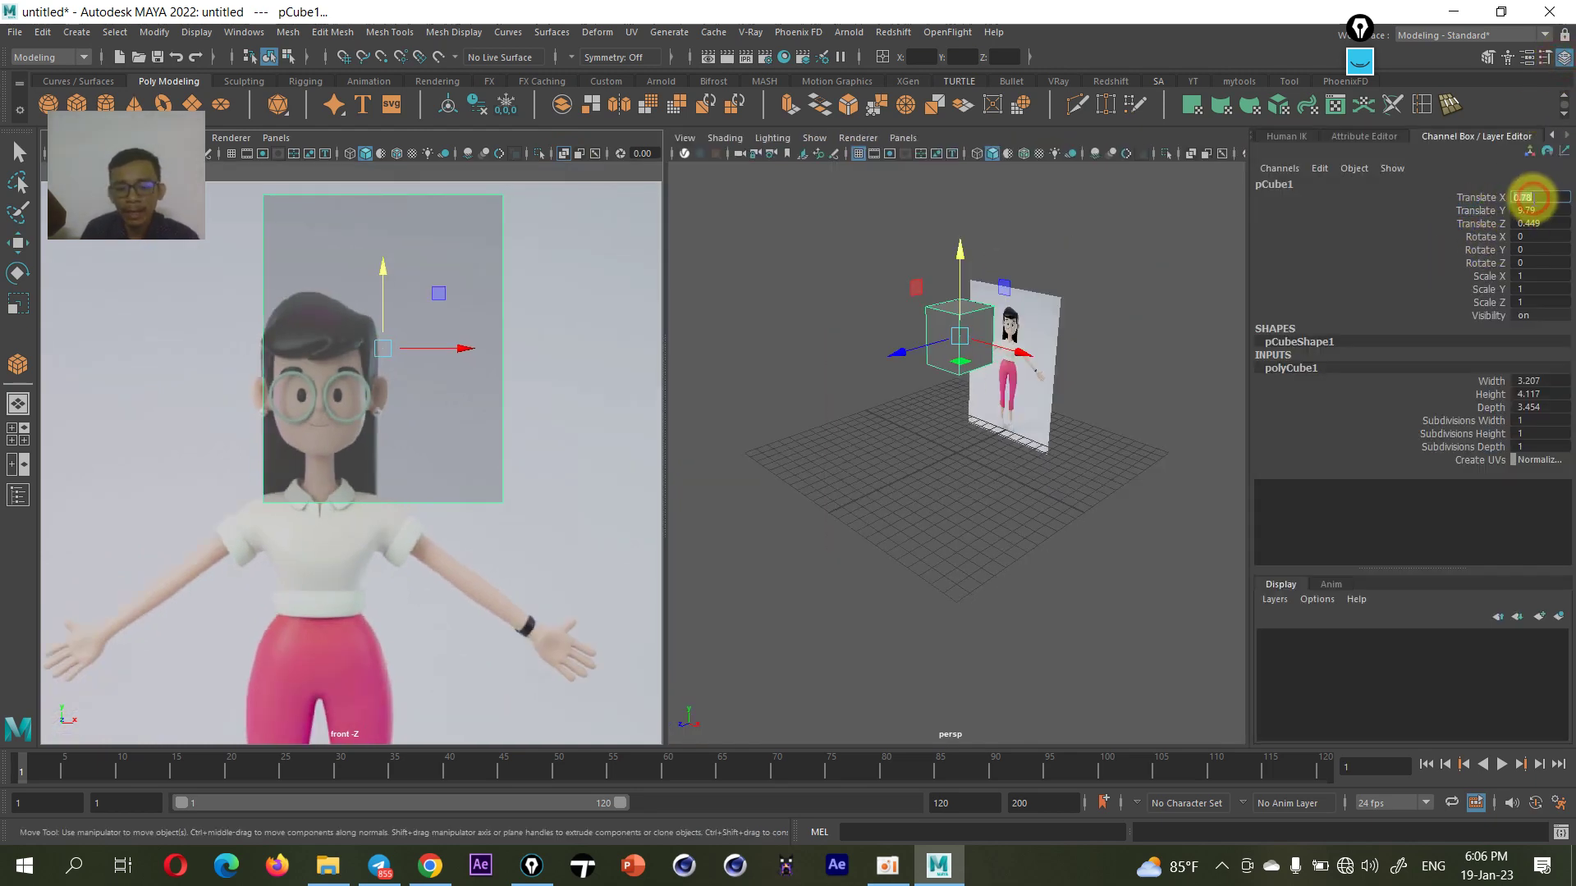
text(0)
key(Return)
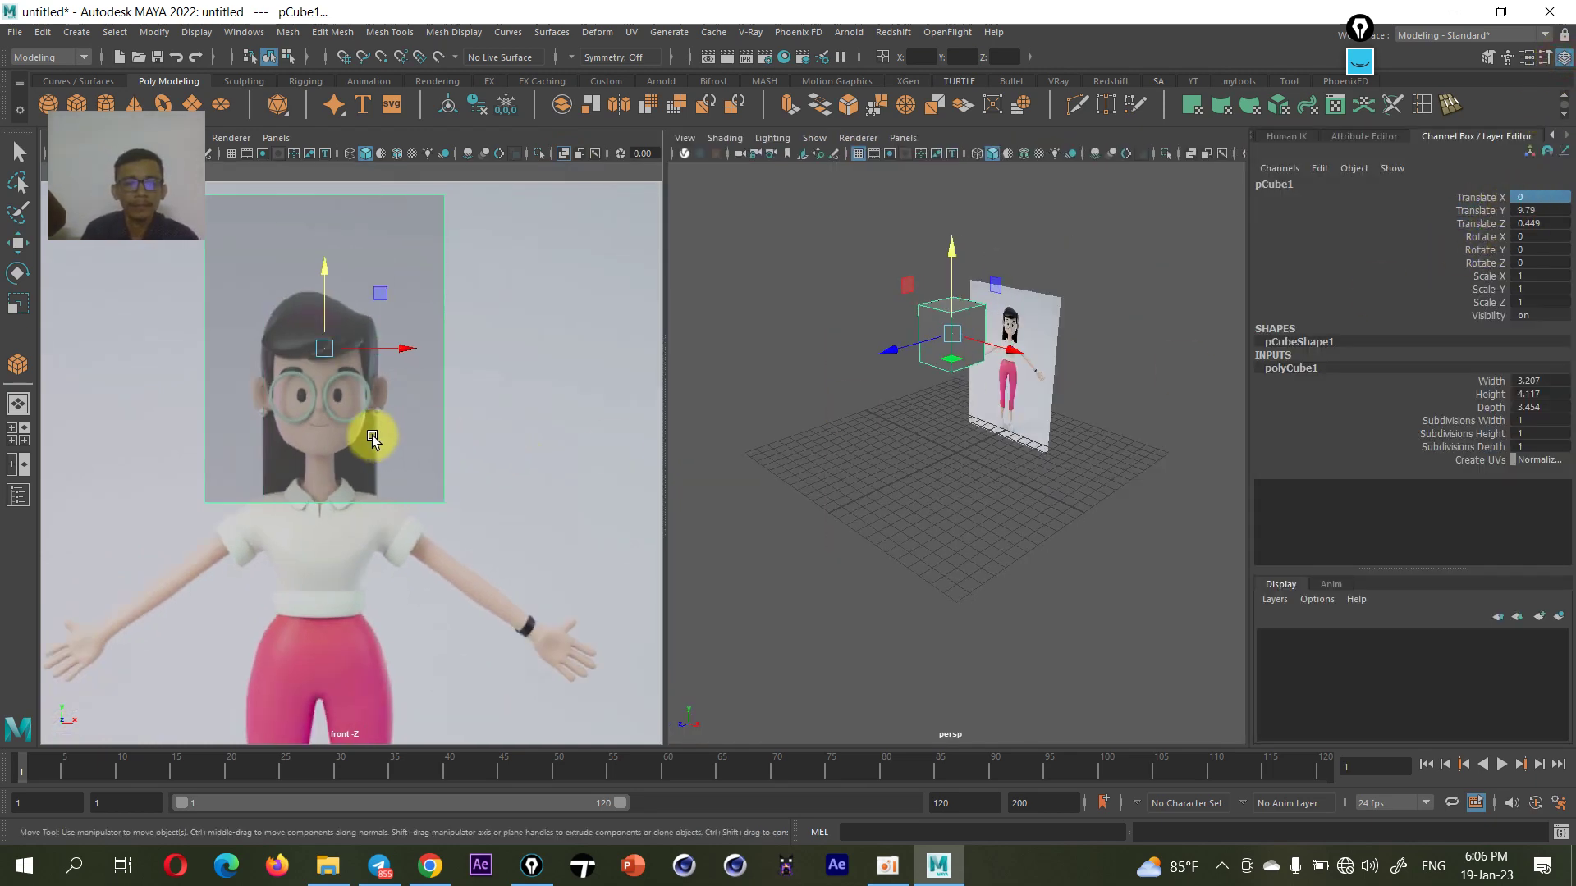
alt+middle_drag(369, 432, 396, 470)
drag(668, 439, 966, 440)
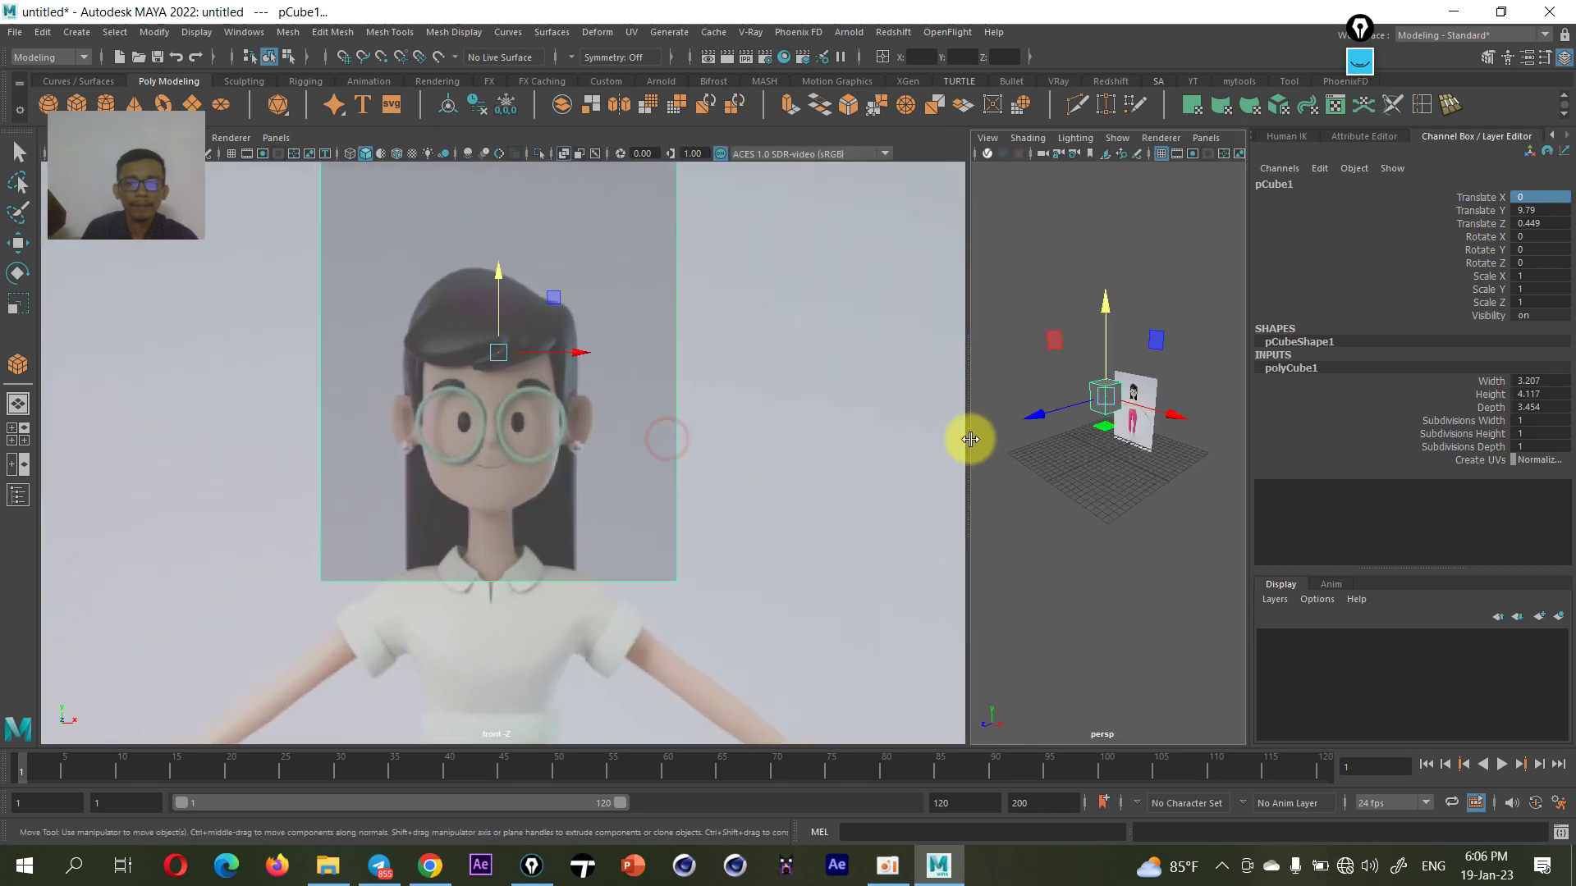
- Scale the cube uniformly down to 0.477 and frame the character in perspective
key(r)
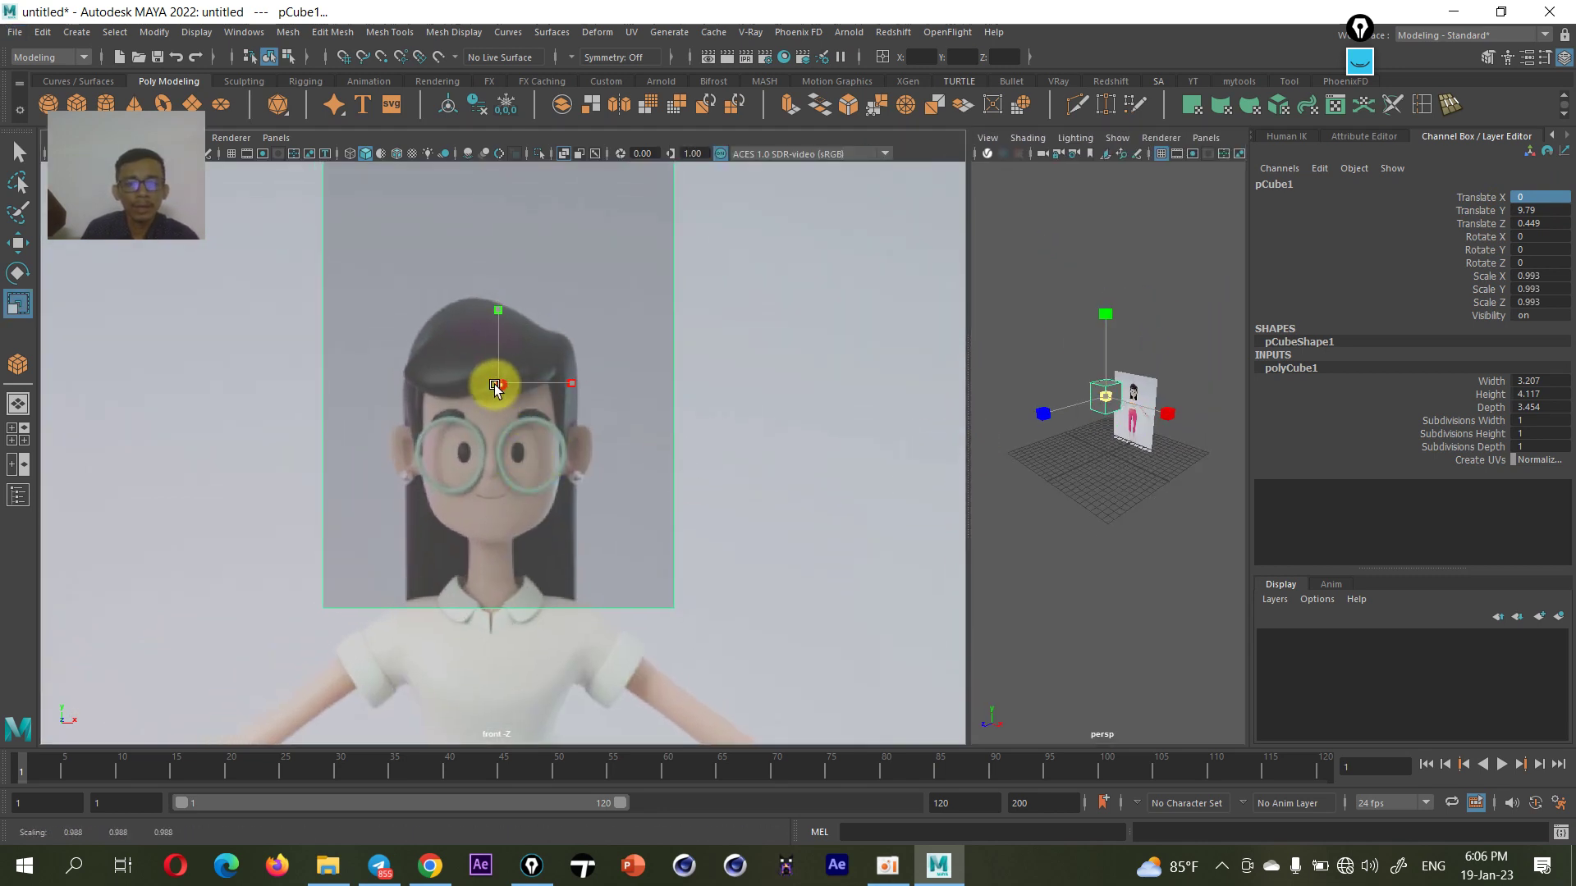
drag(516, 395, 335, 306)
scroll(1094, 362, up, 5)
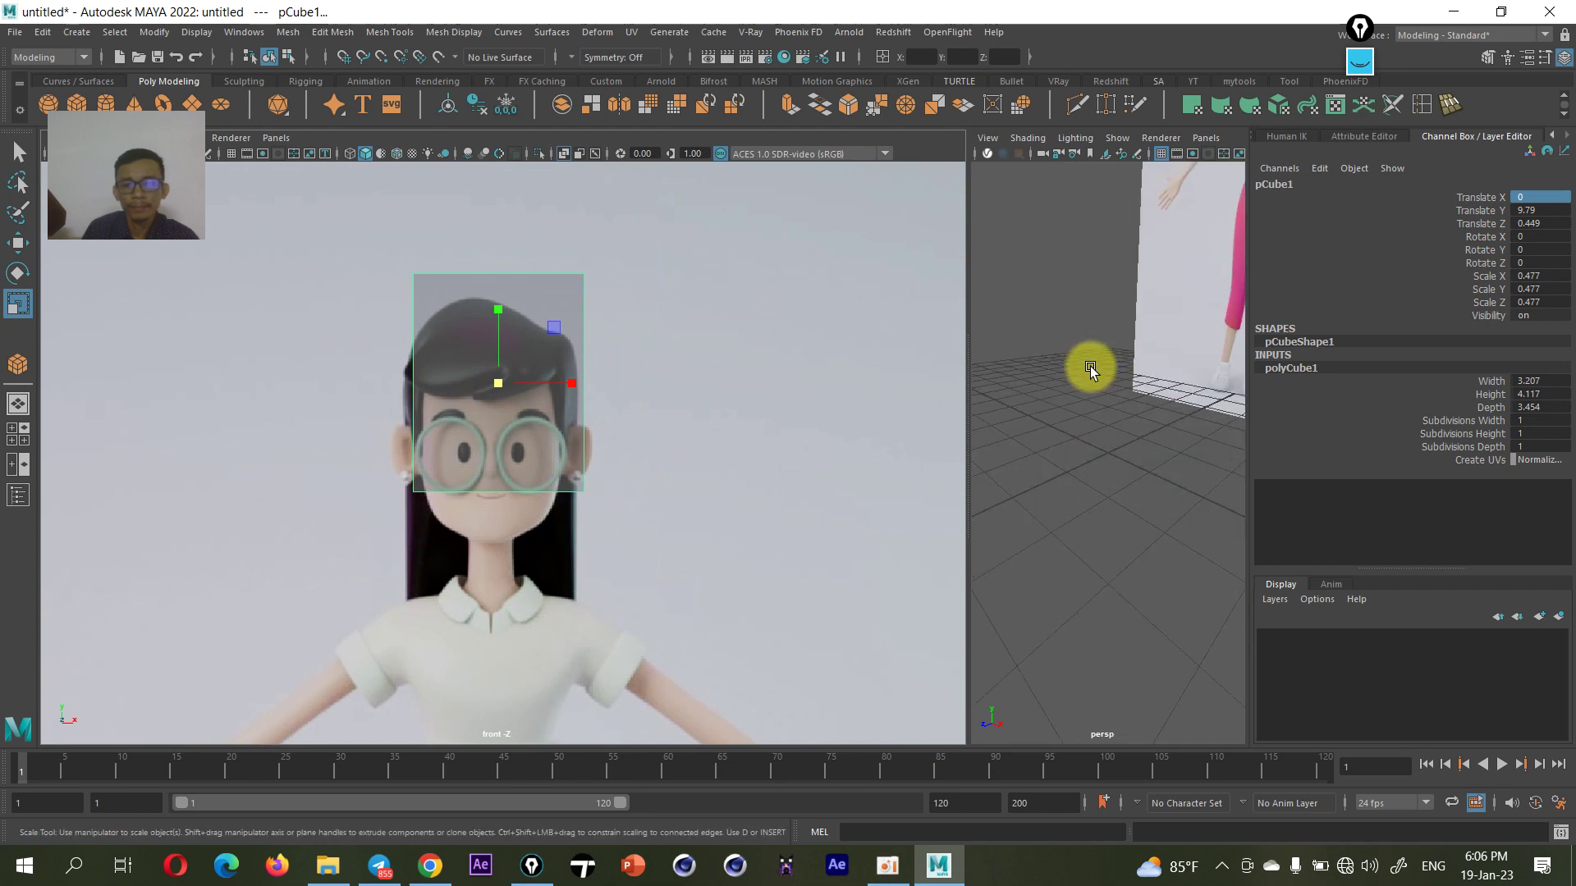
mouse_move(1094, 361)
alt+mouse_down()
mouse_move(1026, 514)
mouse_move(1119, 460)
alt+mouse_up()
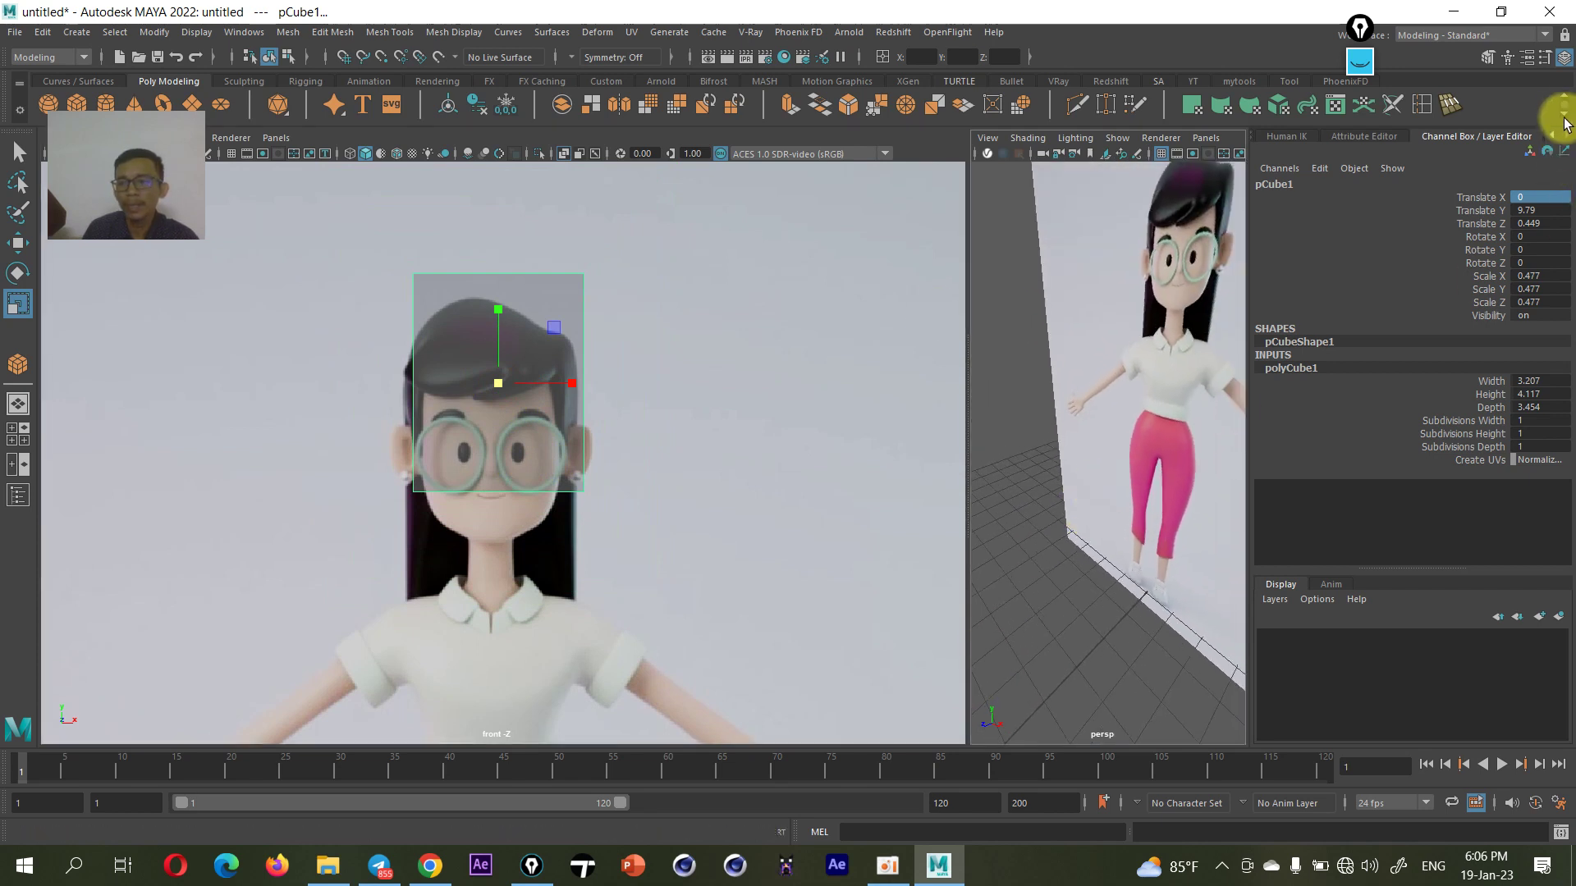
click(1287, 141)
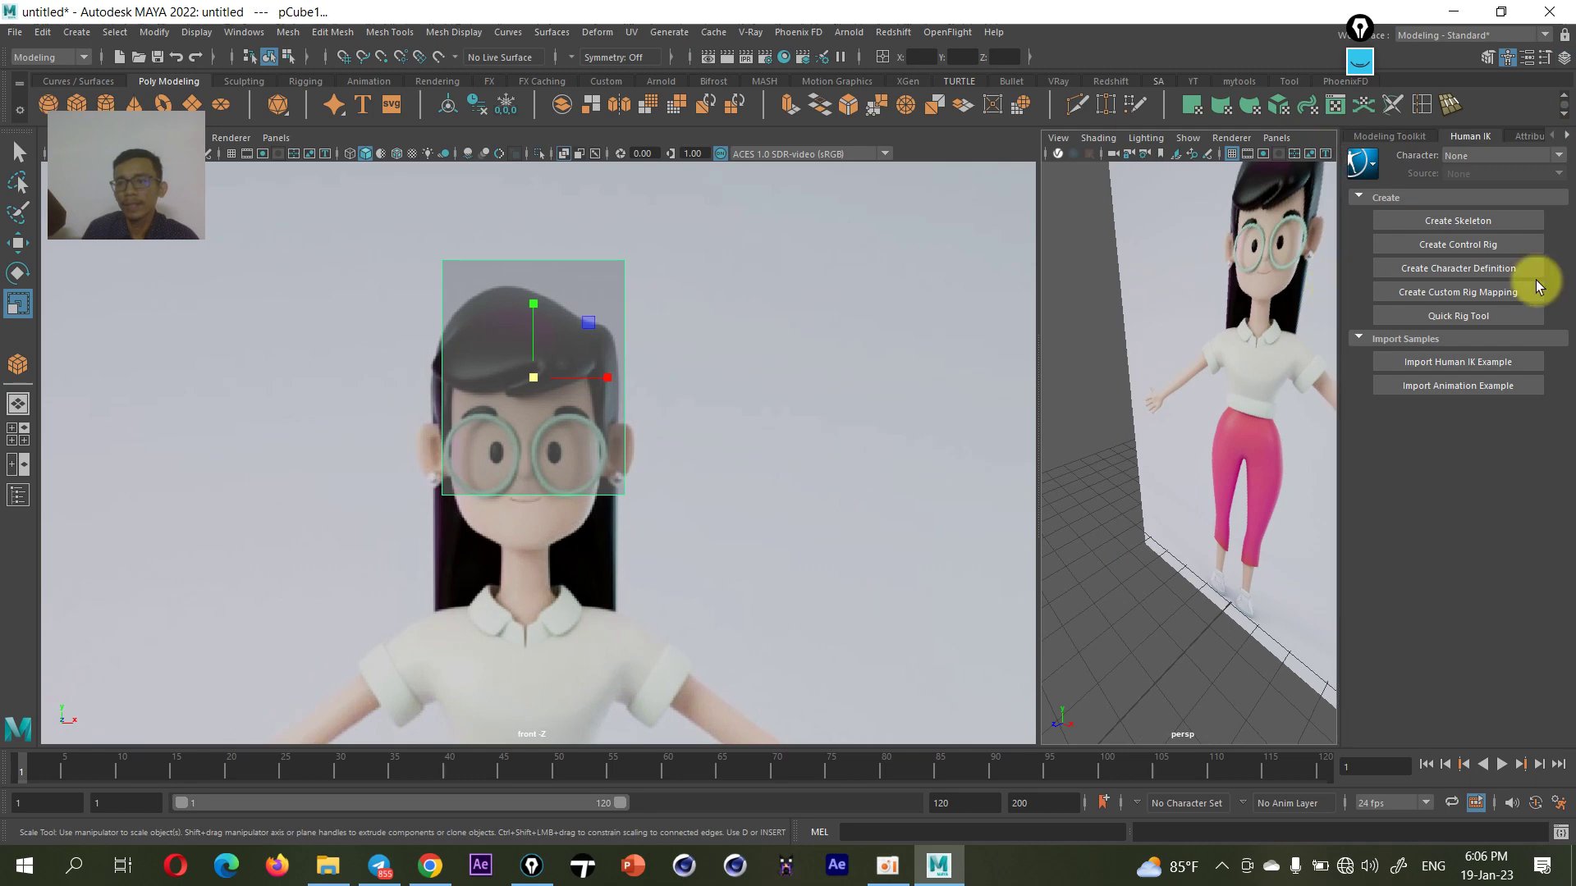
drag(1039, 403, 732, 408)
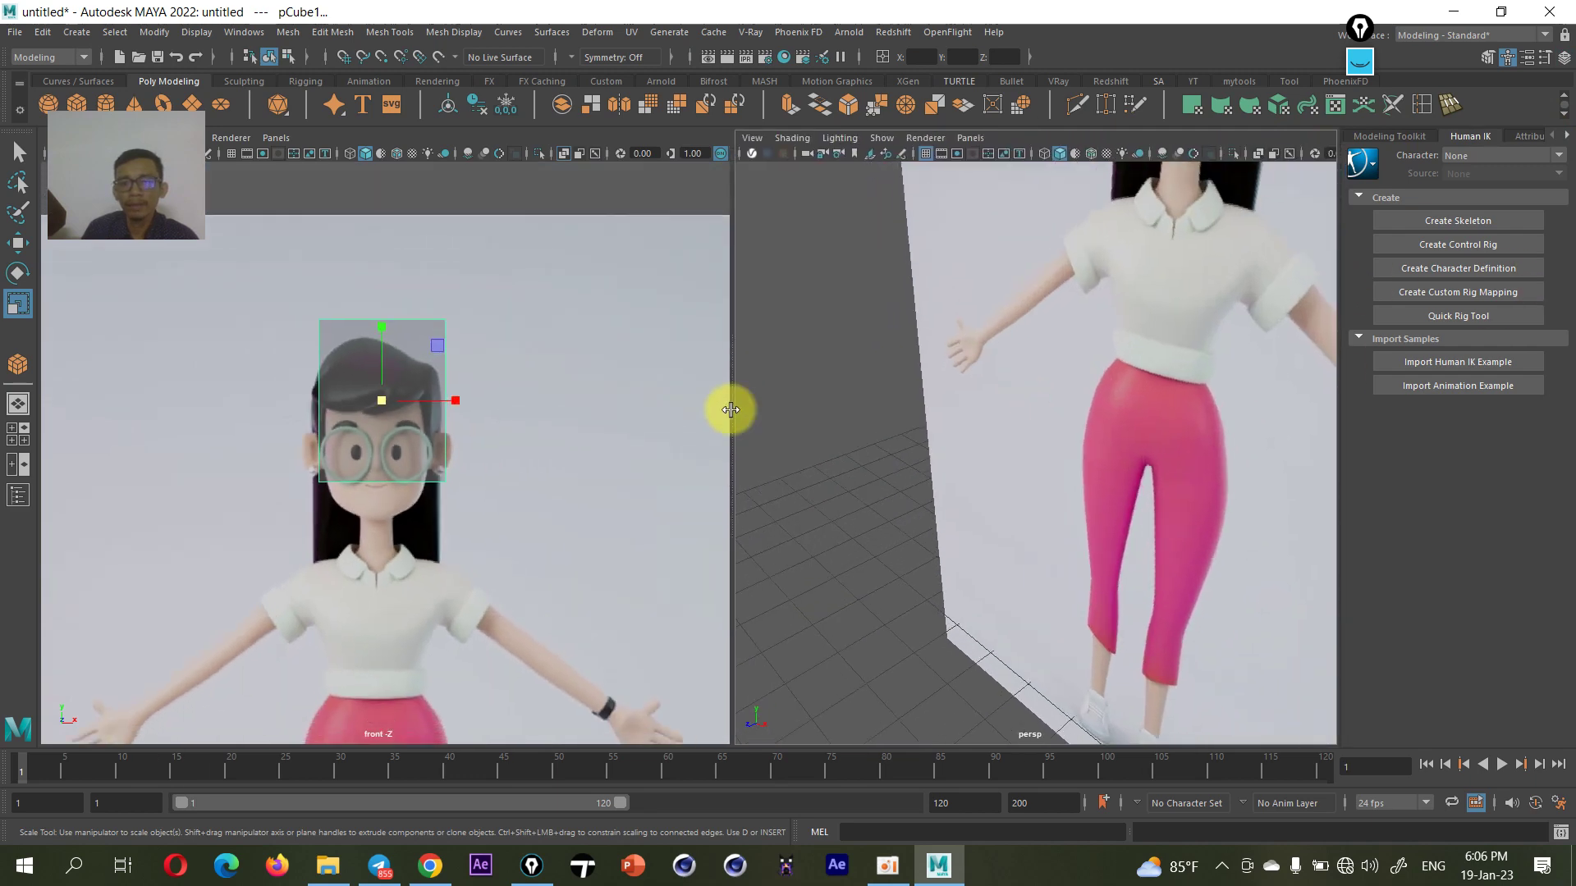
mouse_move(1070, 563)
alt+mouse_down()
mouse_move(970, 605)
mouse_move(971, 547)
mouse_move(1018, 489)
mouse_move(991, 506)
mouse_move(1005, 512)
alt+mouse_up()
scroll(372, 411, up, 2)
scroll(380, 409, up, 2)
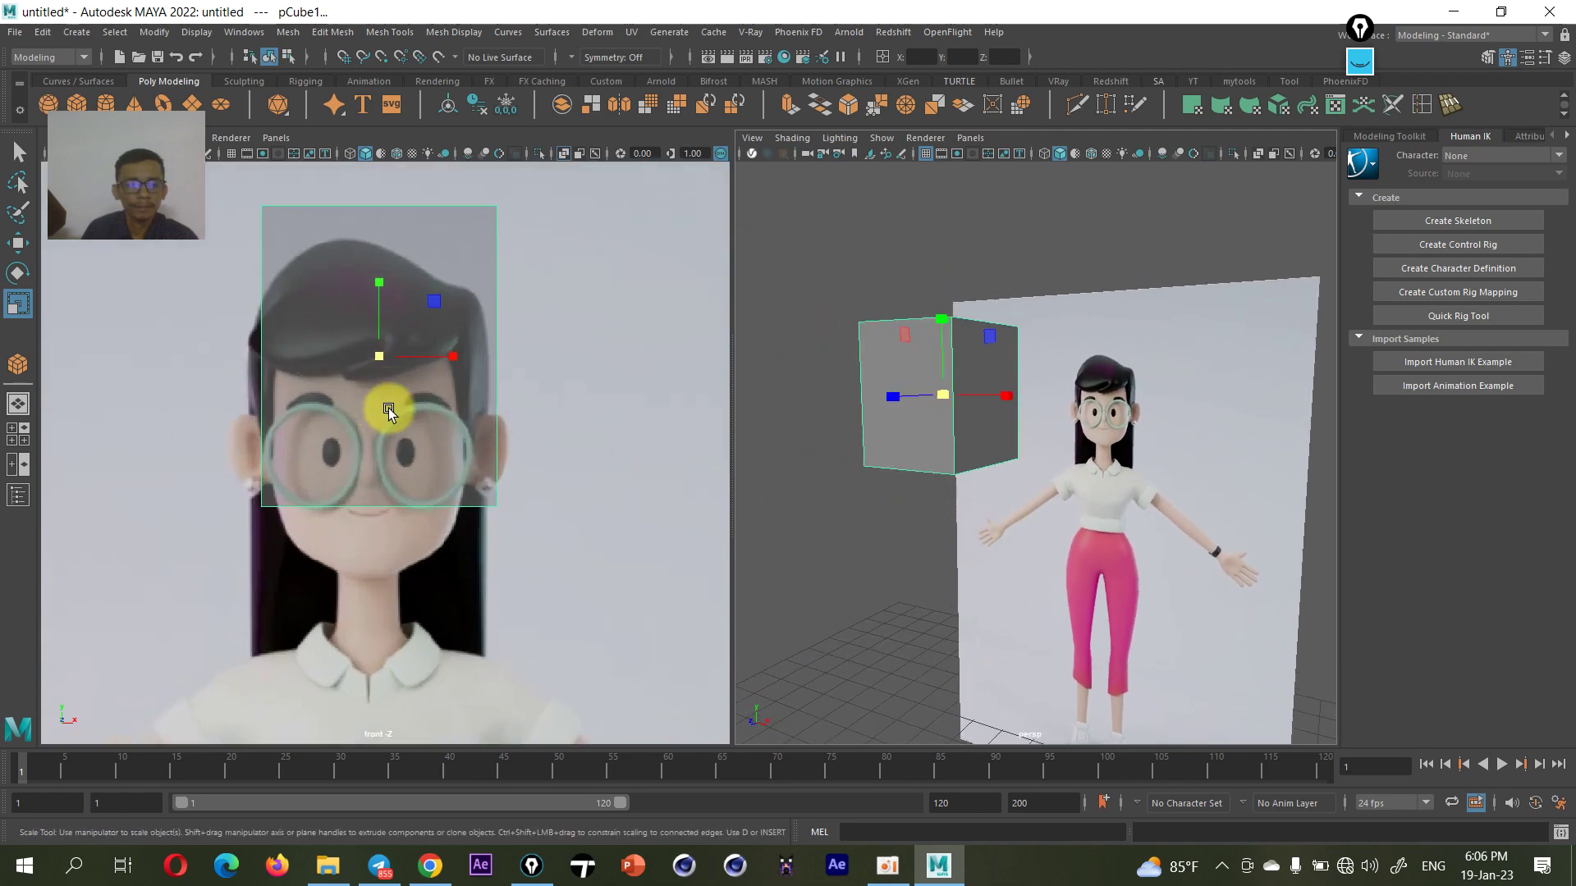
scroll(402, 443, up, 1)
- Lower the cube over the girl's face to Translate Y 9.208 and redisplay its attributes
key(w)
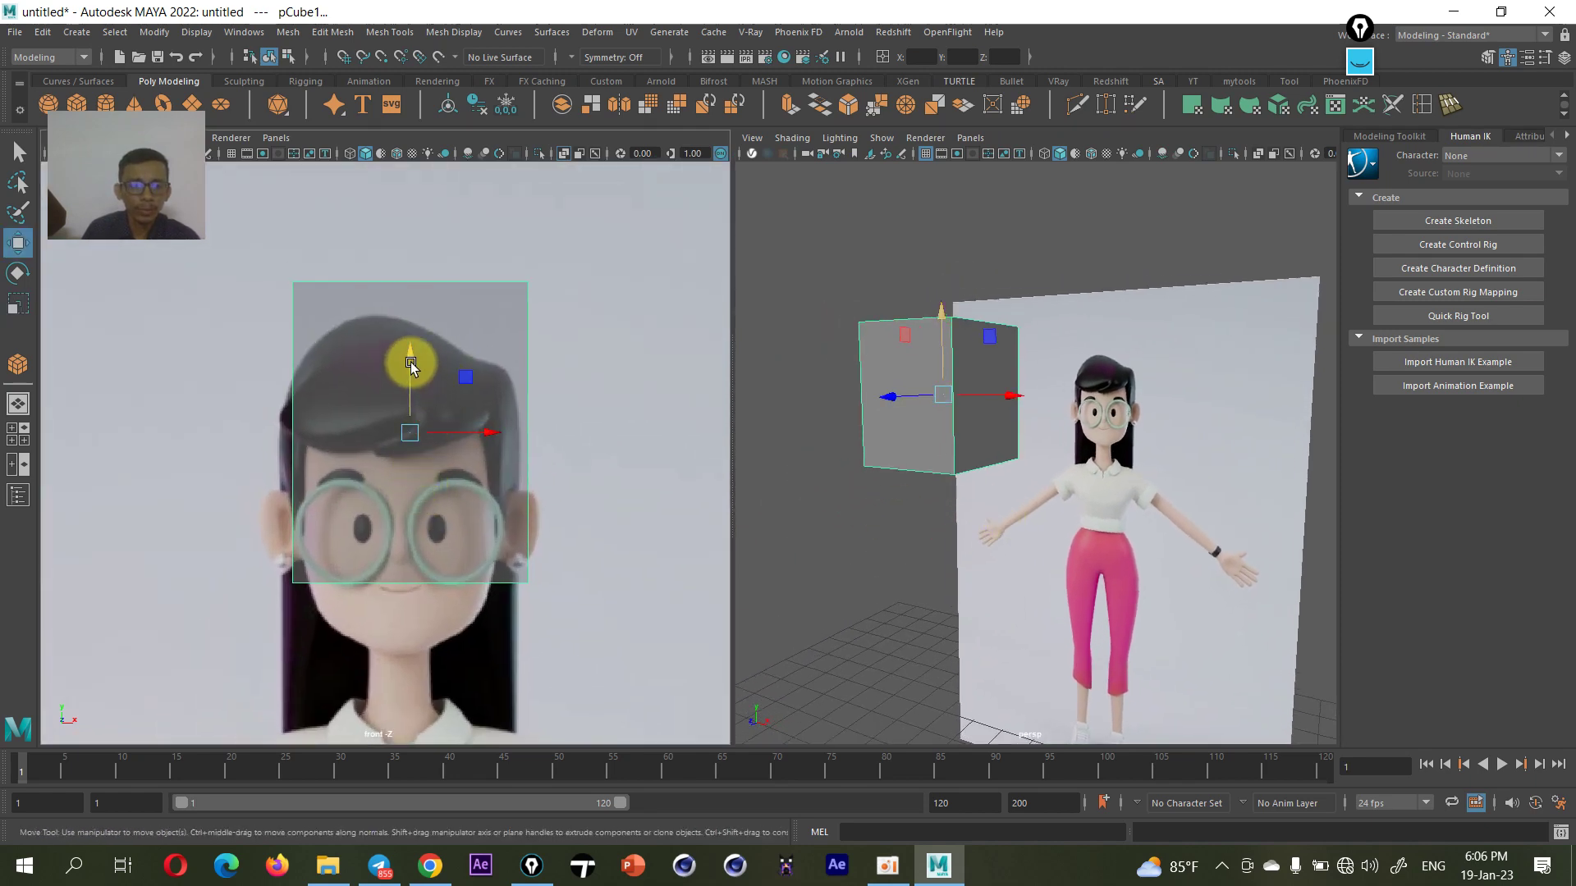
drag(410, 362, 396, 442)
alt+middle_drag(416, 465, 490, 433)
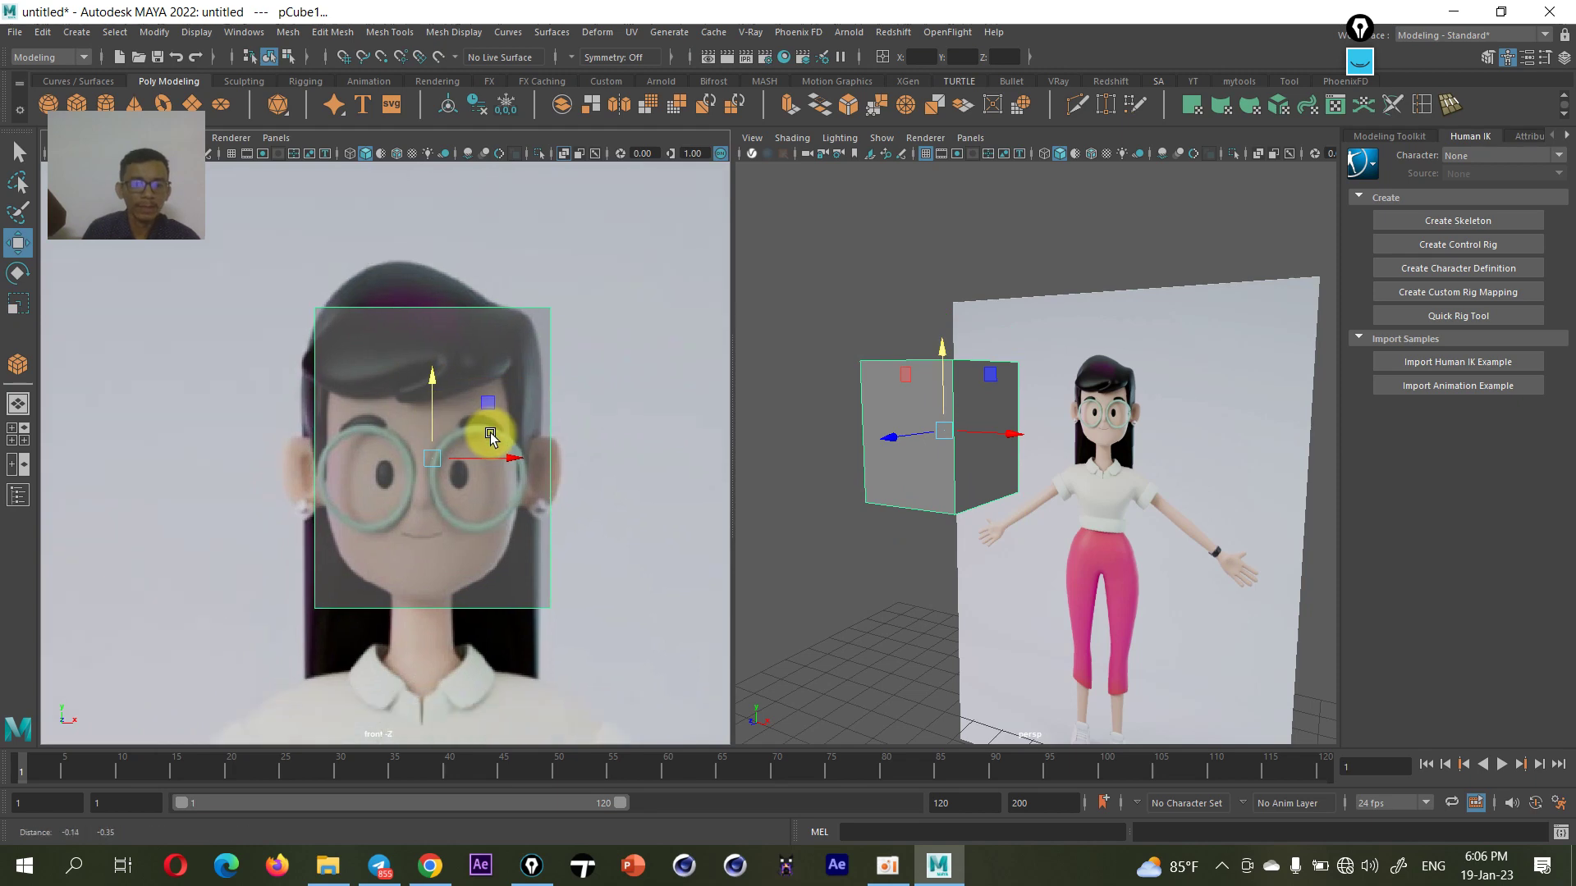
alt+middle_drag(422, 380, 418, 387)
mouse_move(1021, 510)
alt+mouse_down()
mouse_move(937, 519)
mouse_move(1017, 501)
mouse_move(1003, 485)
mouse_move(1098, 636)
mouse_move(1213, 457)
mouse_move(1075, 460)
alt+mouse_up()
alt+middle_drag(362, 467, 371, 444)
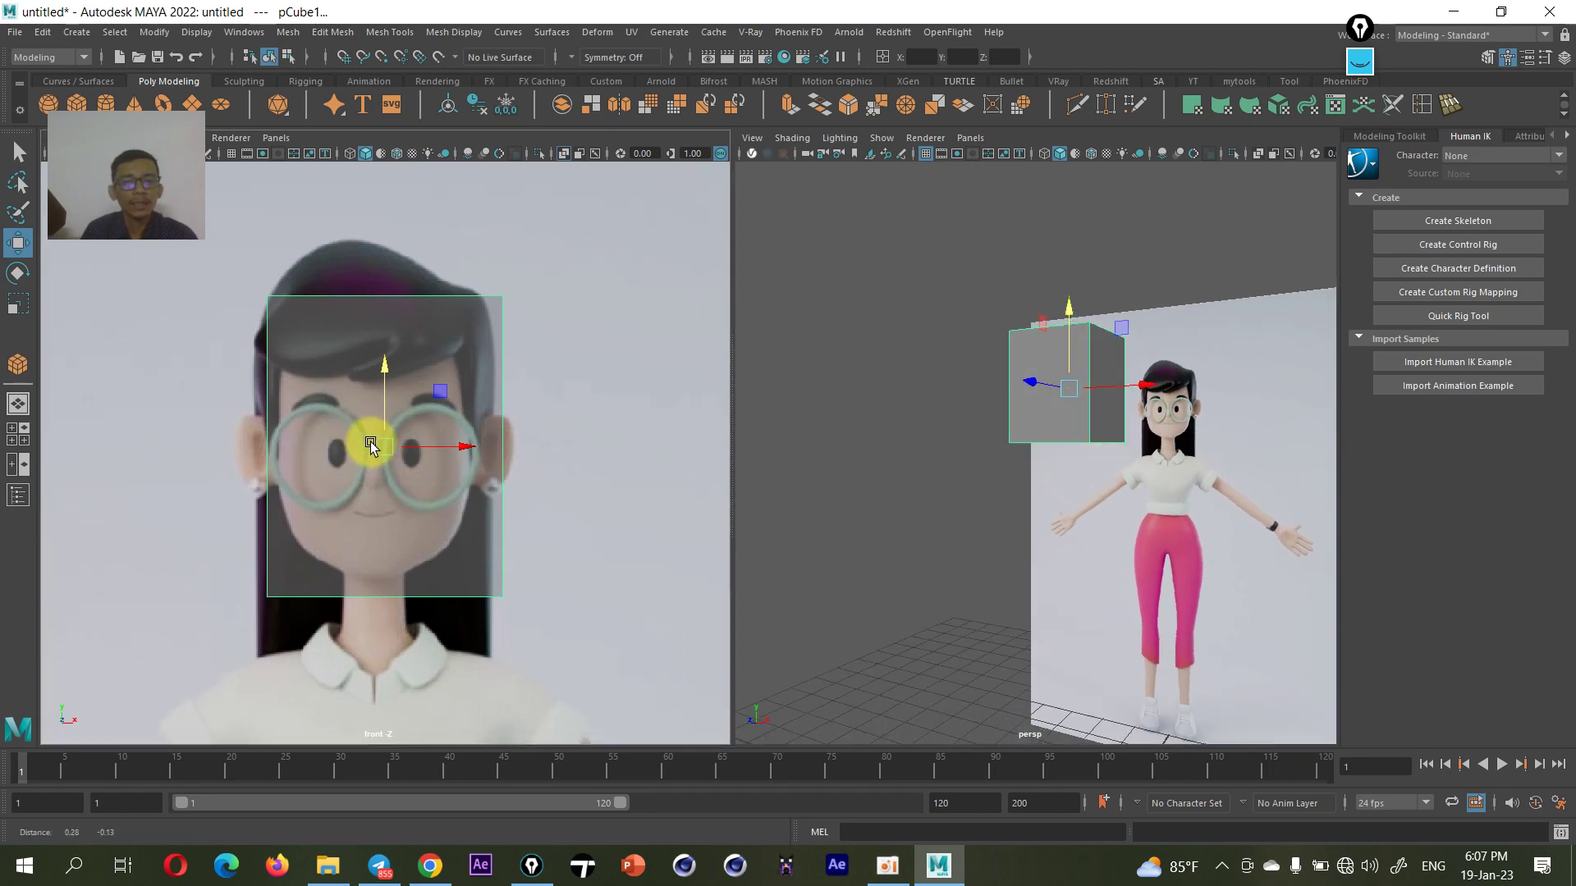
click(1564, 57)
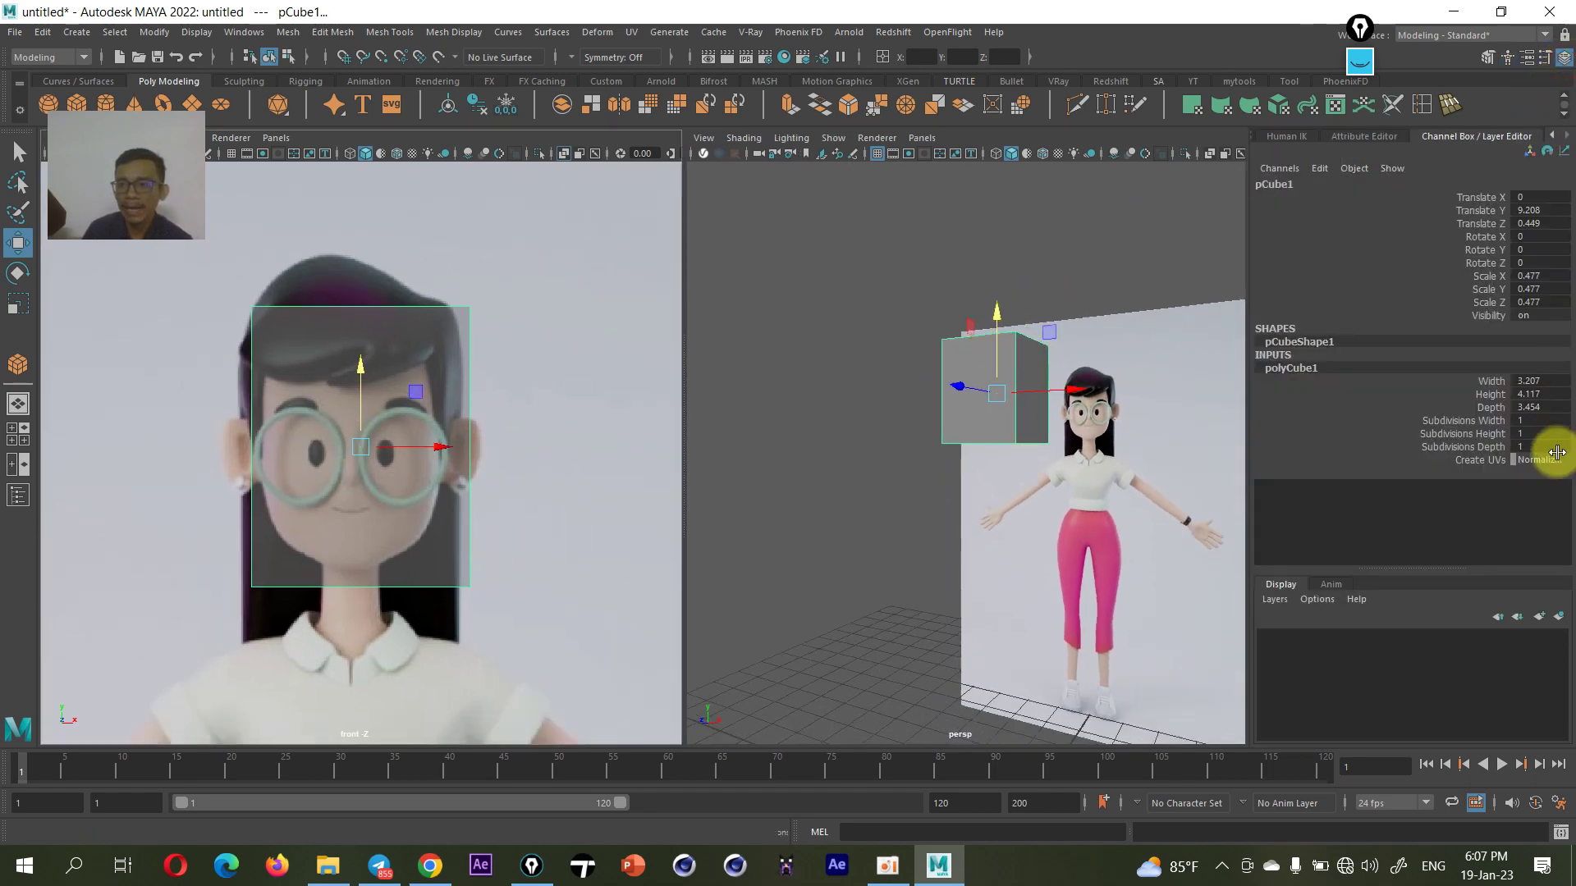
- Set polyCube1's Subdivisions Width, Height and Depth to 2 each
click(1469, 420)
middle_drag(457, 451, 462, 445)
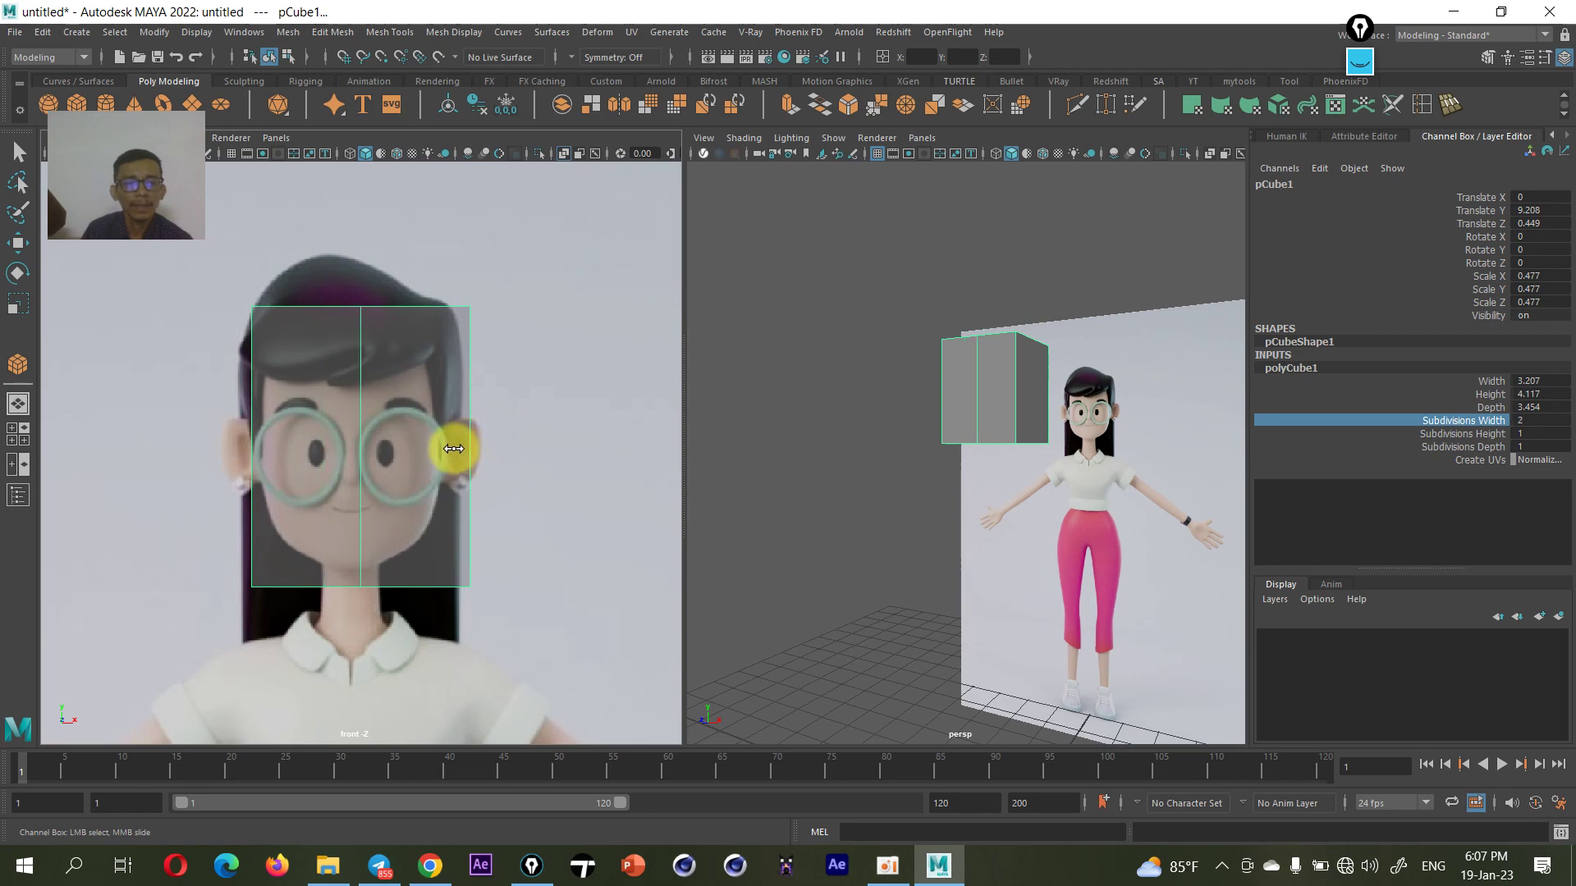
click(1475, 435)
alt+drag(1024, 476, 957, 485)
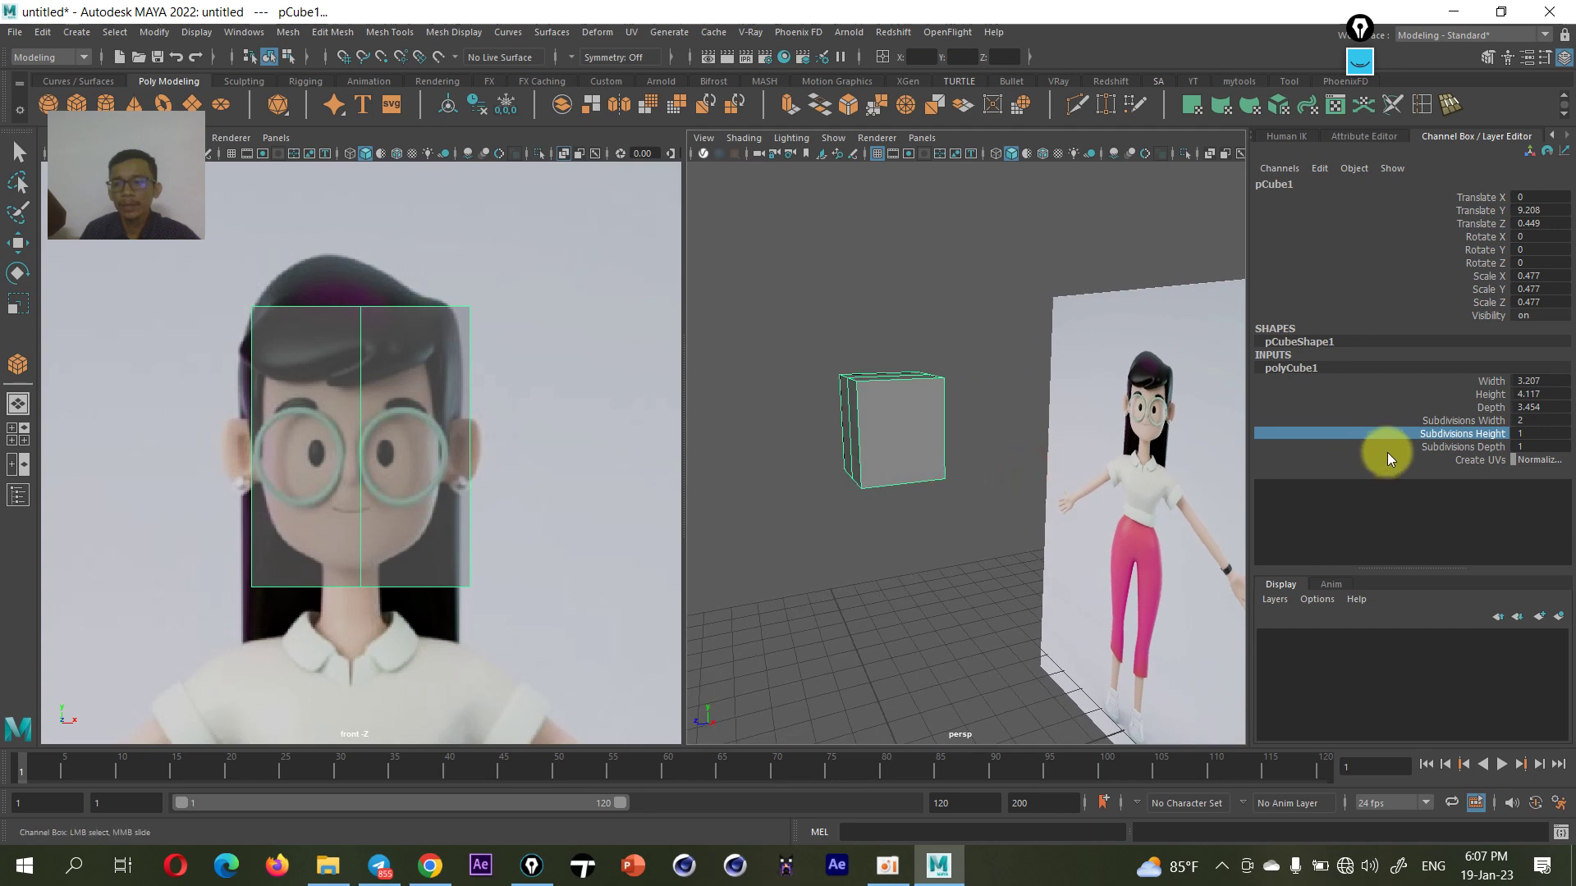
click(1471, 447)
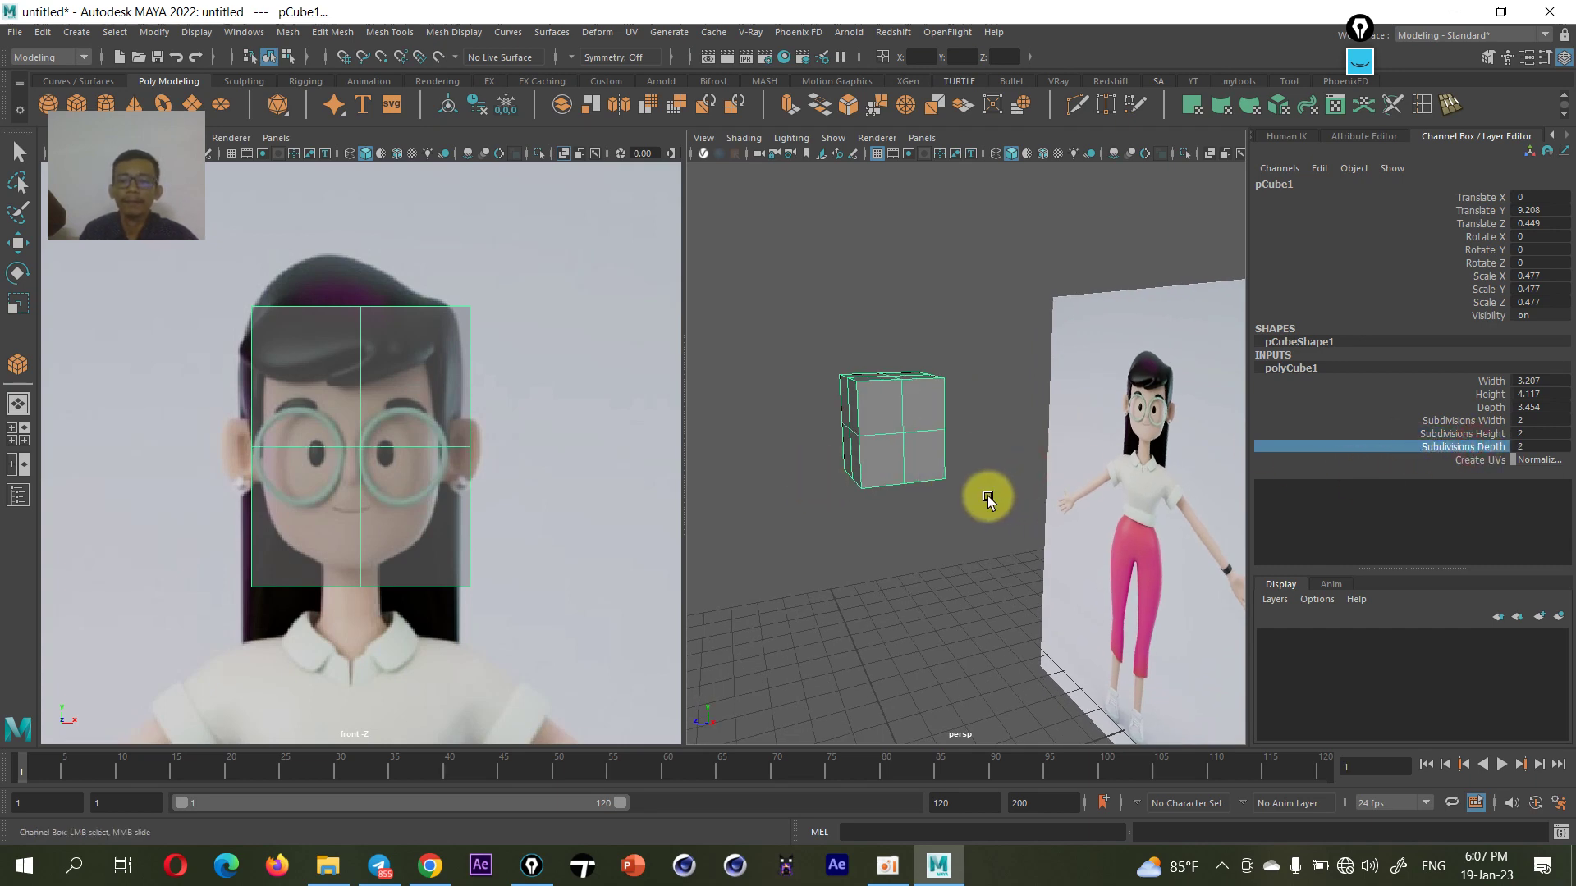
mouse_move(458, 466)
alt+right_down()
mouse_move(457, 422)
mouse_move(400, 416)
alt+right_up()
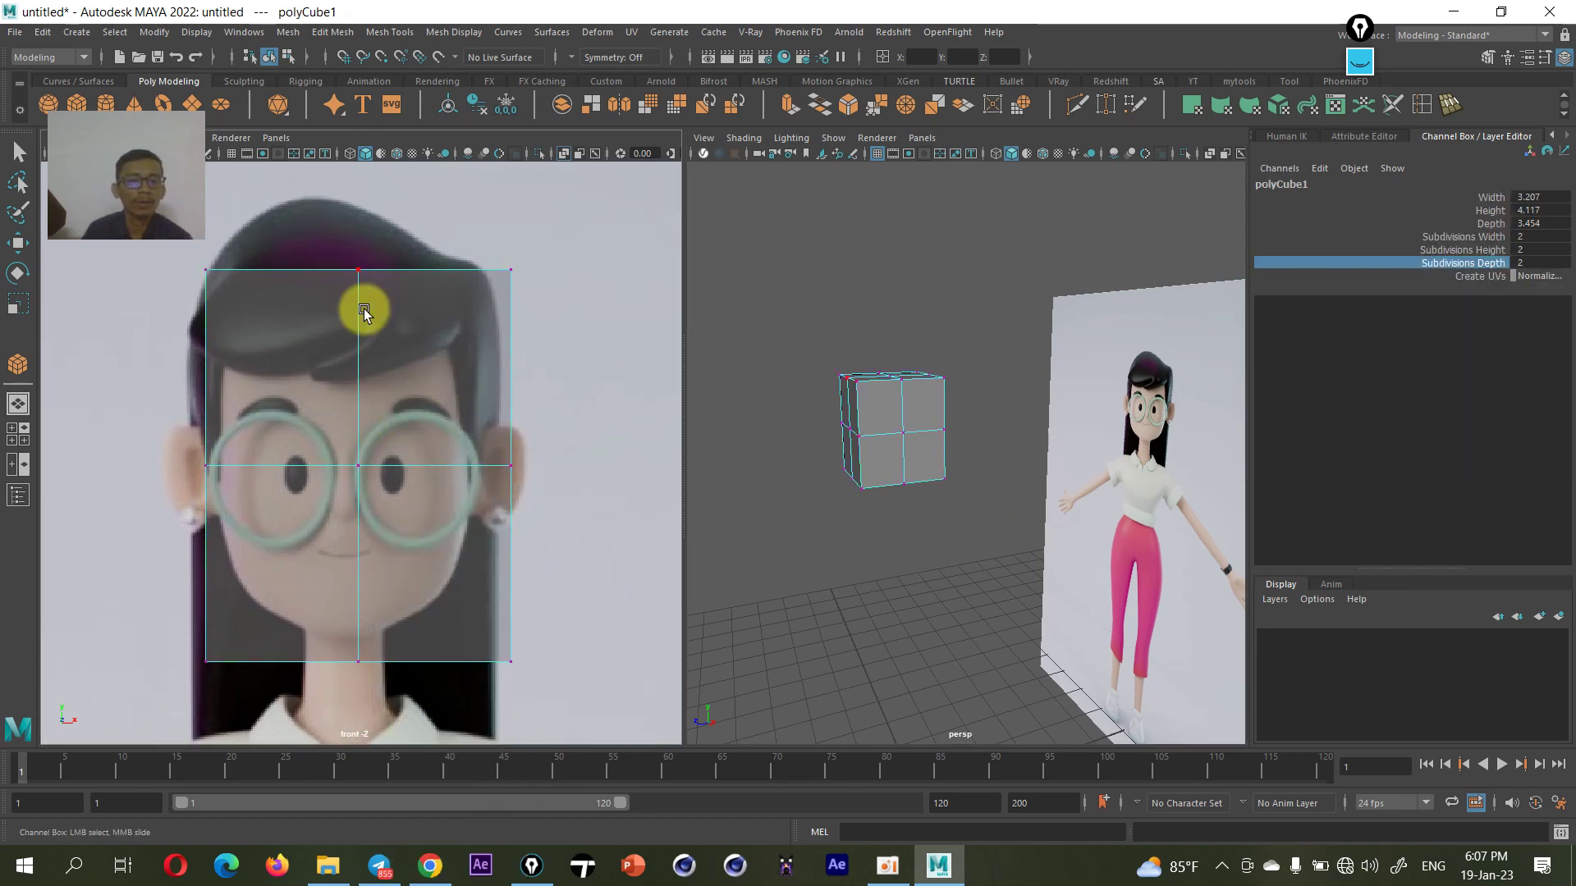
- Raise the top centre vertices into a peak and lift the bottom corners into a hexagonal outline
key(w)
scroll(370, 279, down, 6)
drag(549, 225, 352, 427)
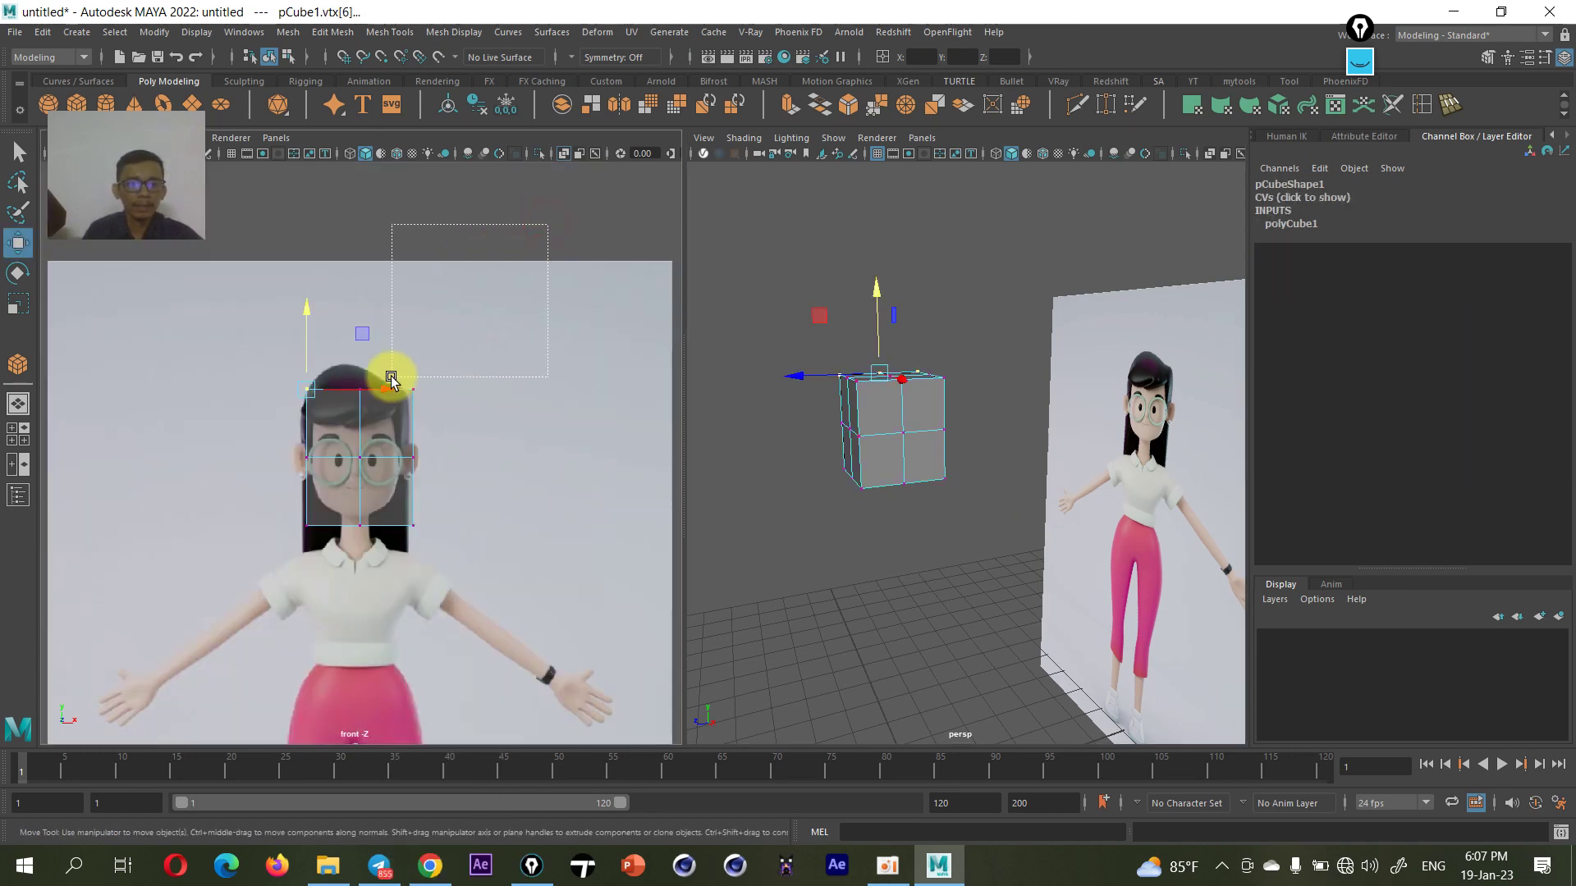
drag(362, 320, 362, 347)
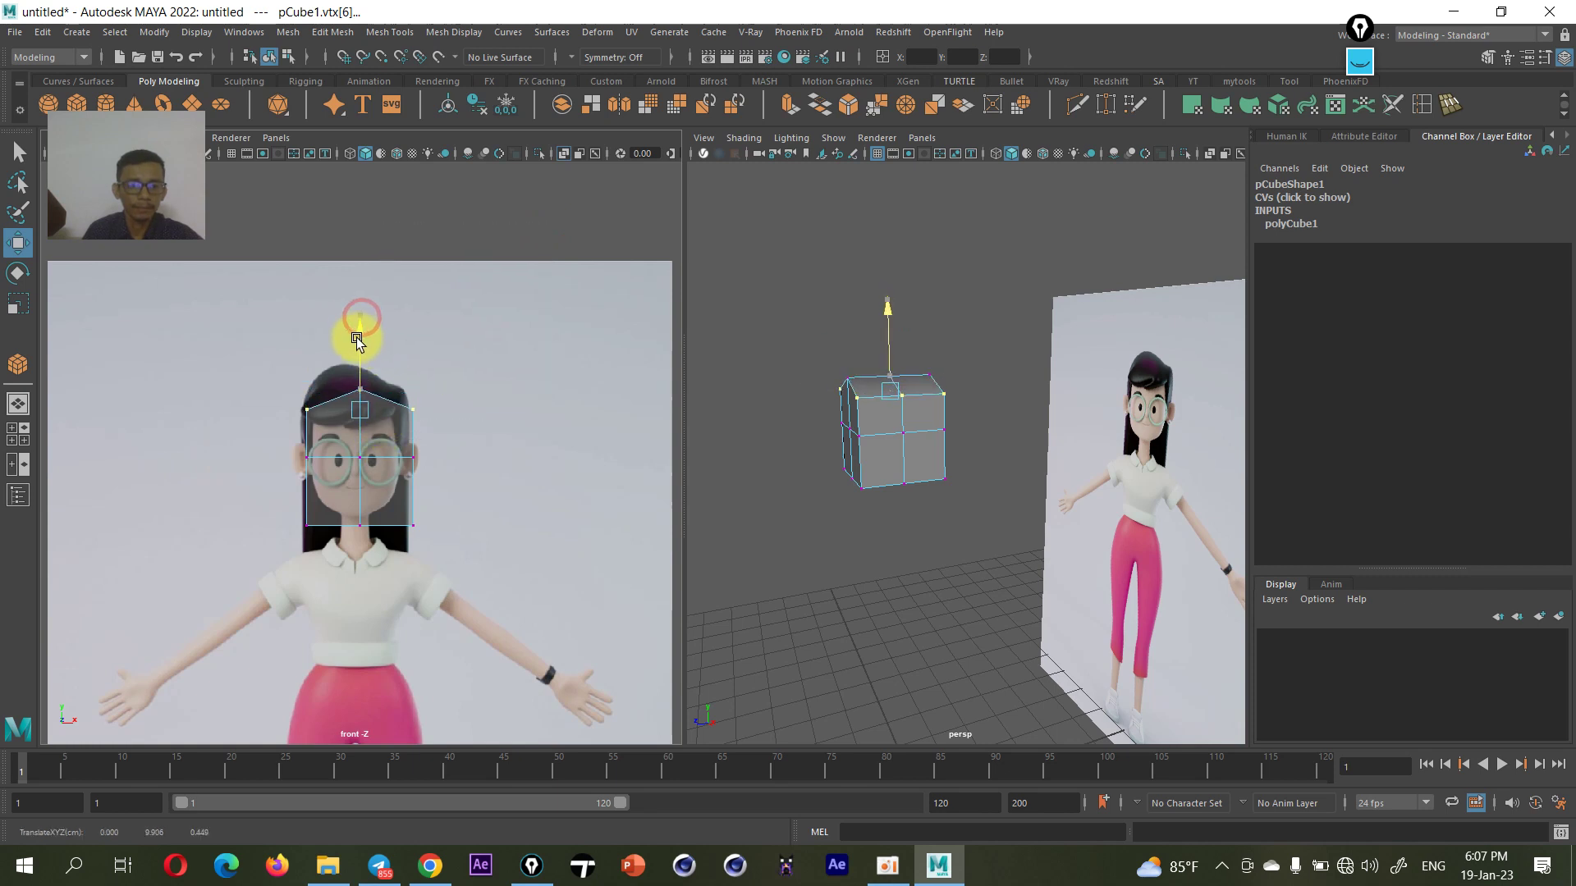
scroll(361, 452, up, 3)
drag(465, 534, 397, 636)
shift+drag(255, 526, 320, 612)
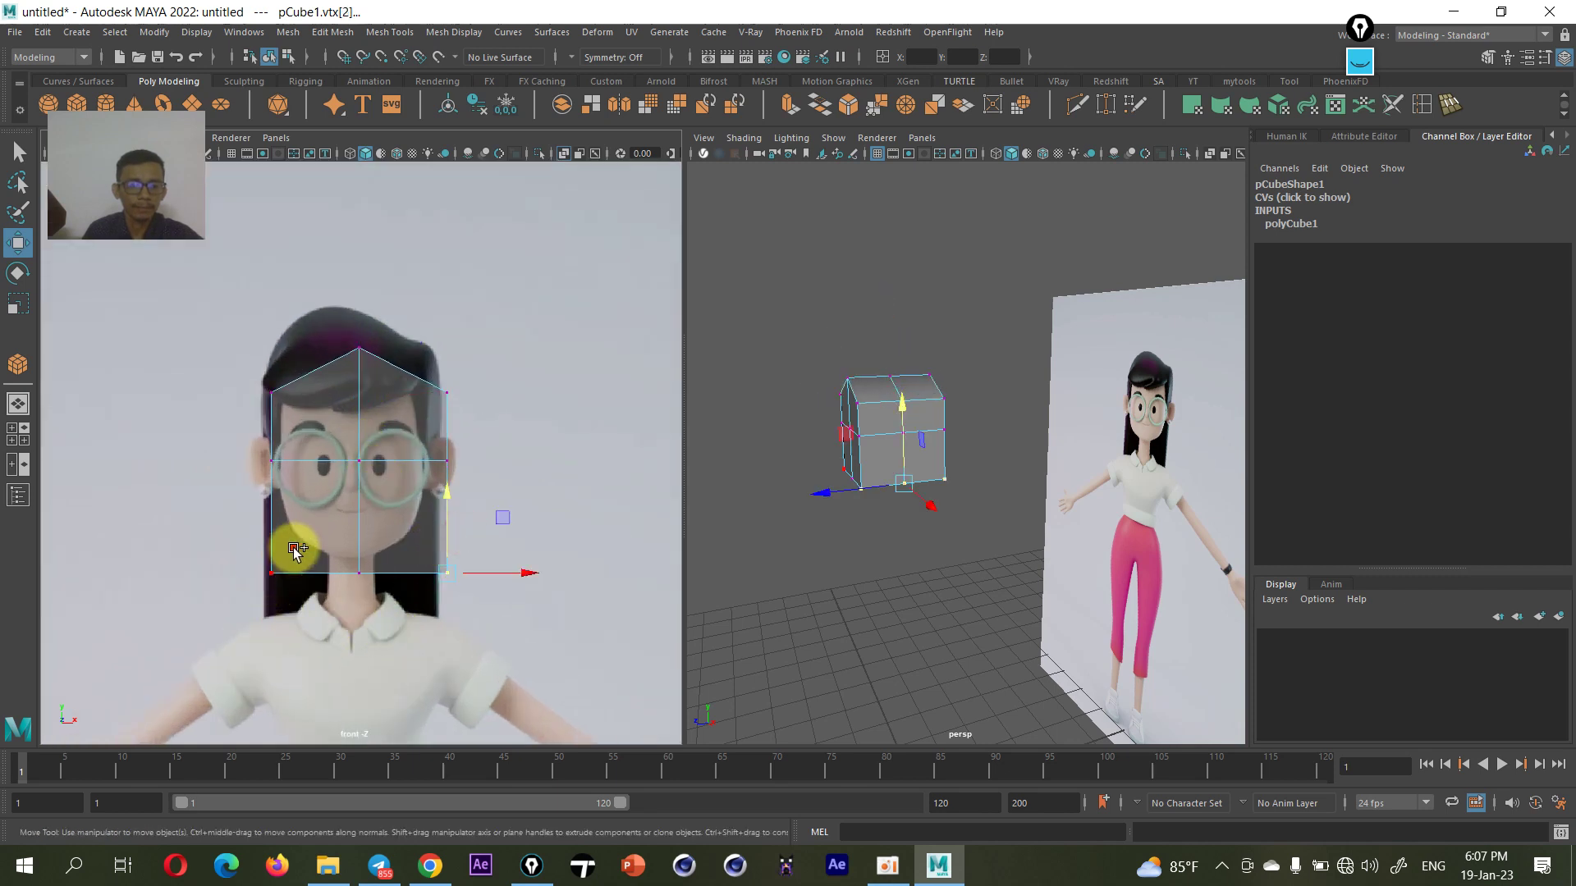
drag(362, 522, 367, 472)
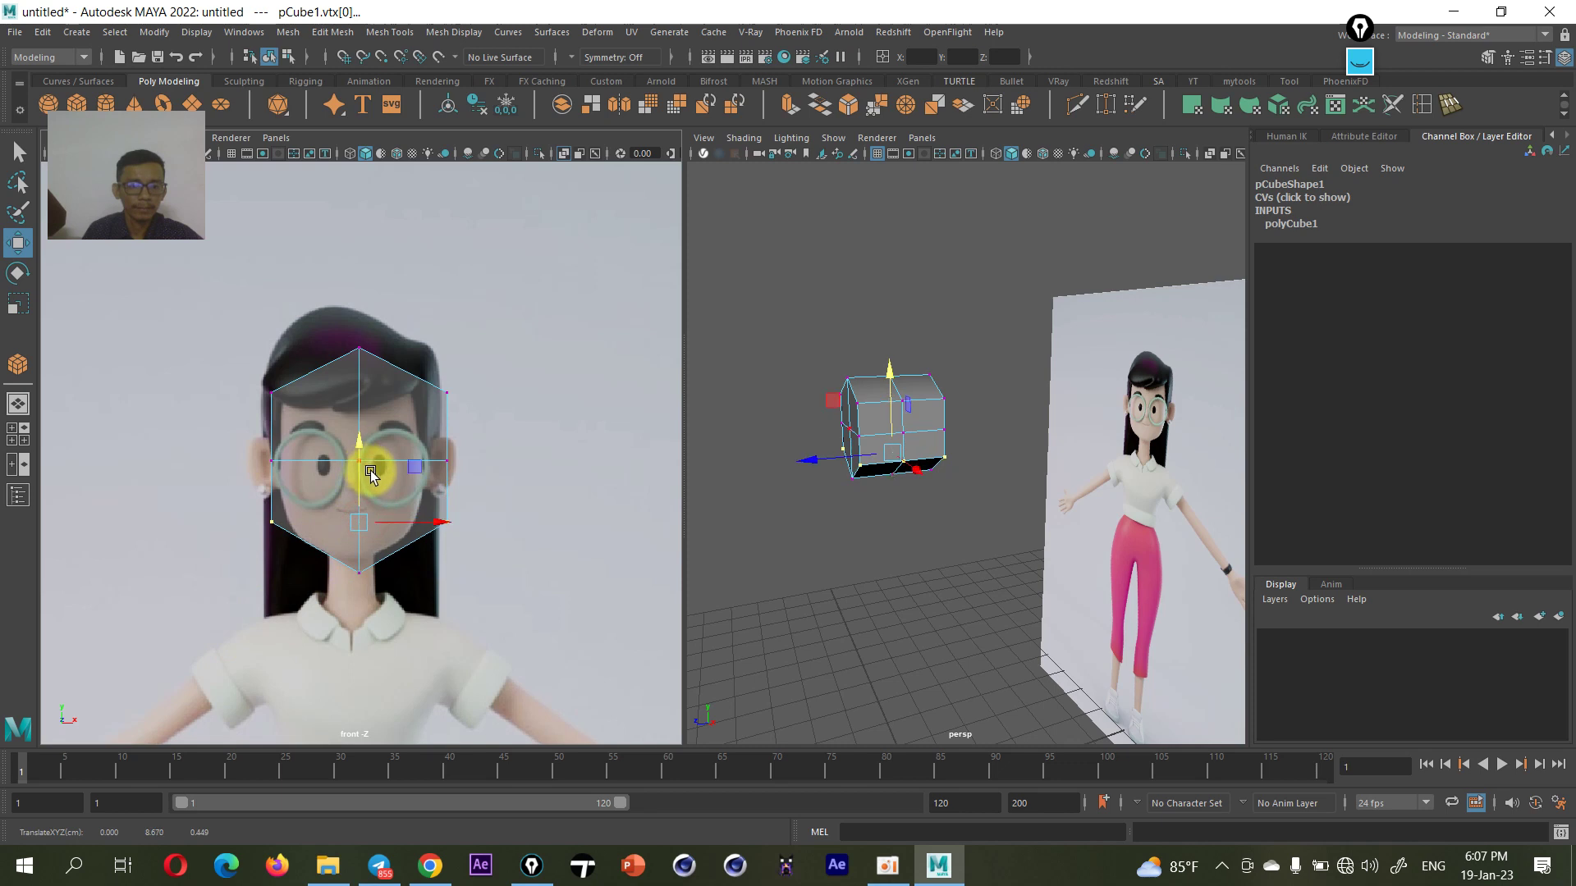
- Narrow the lower side vertices toward the jaw and shift a jaw vertex left
scroll(415, 495, up, 3)
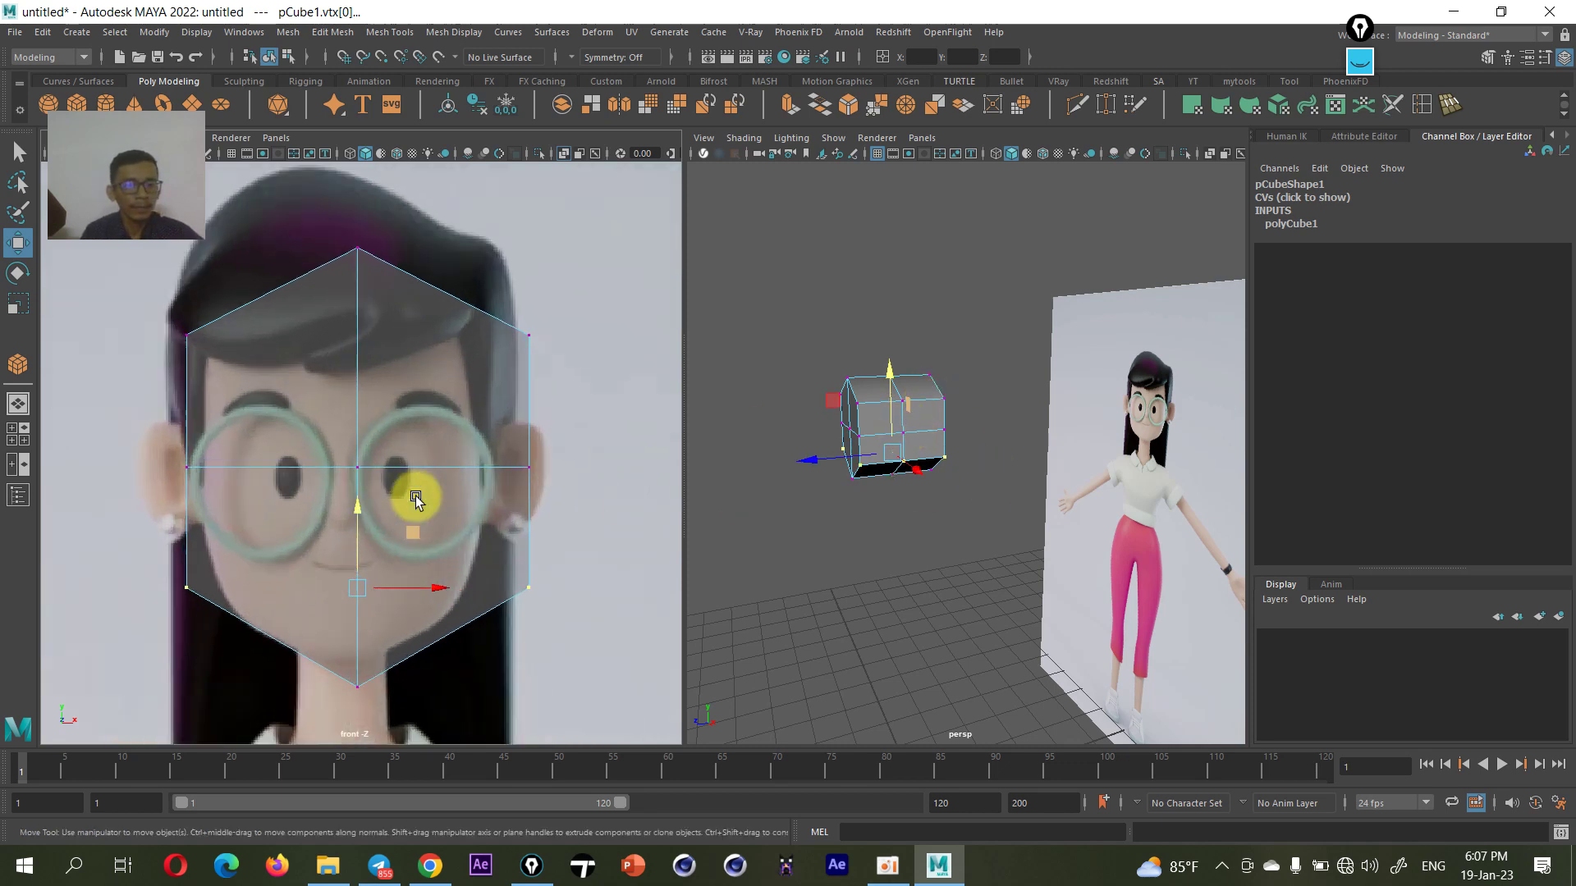
scroll(415, 496, up, 2)
key(r)
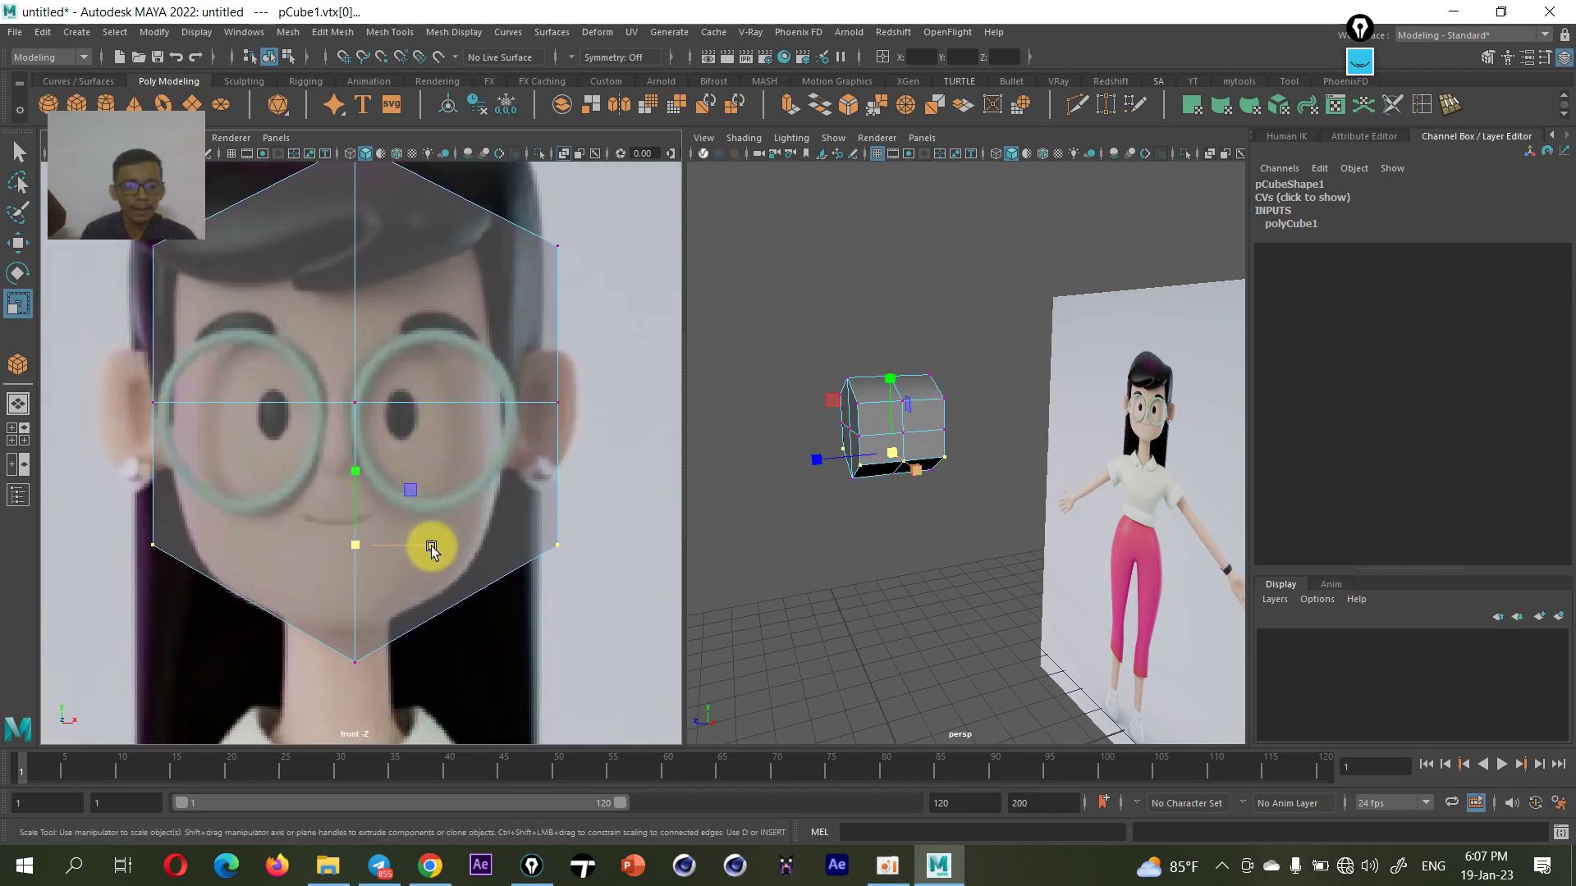
drag(431, 547, 416, 550)
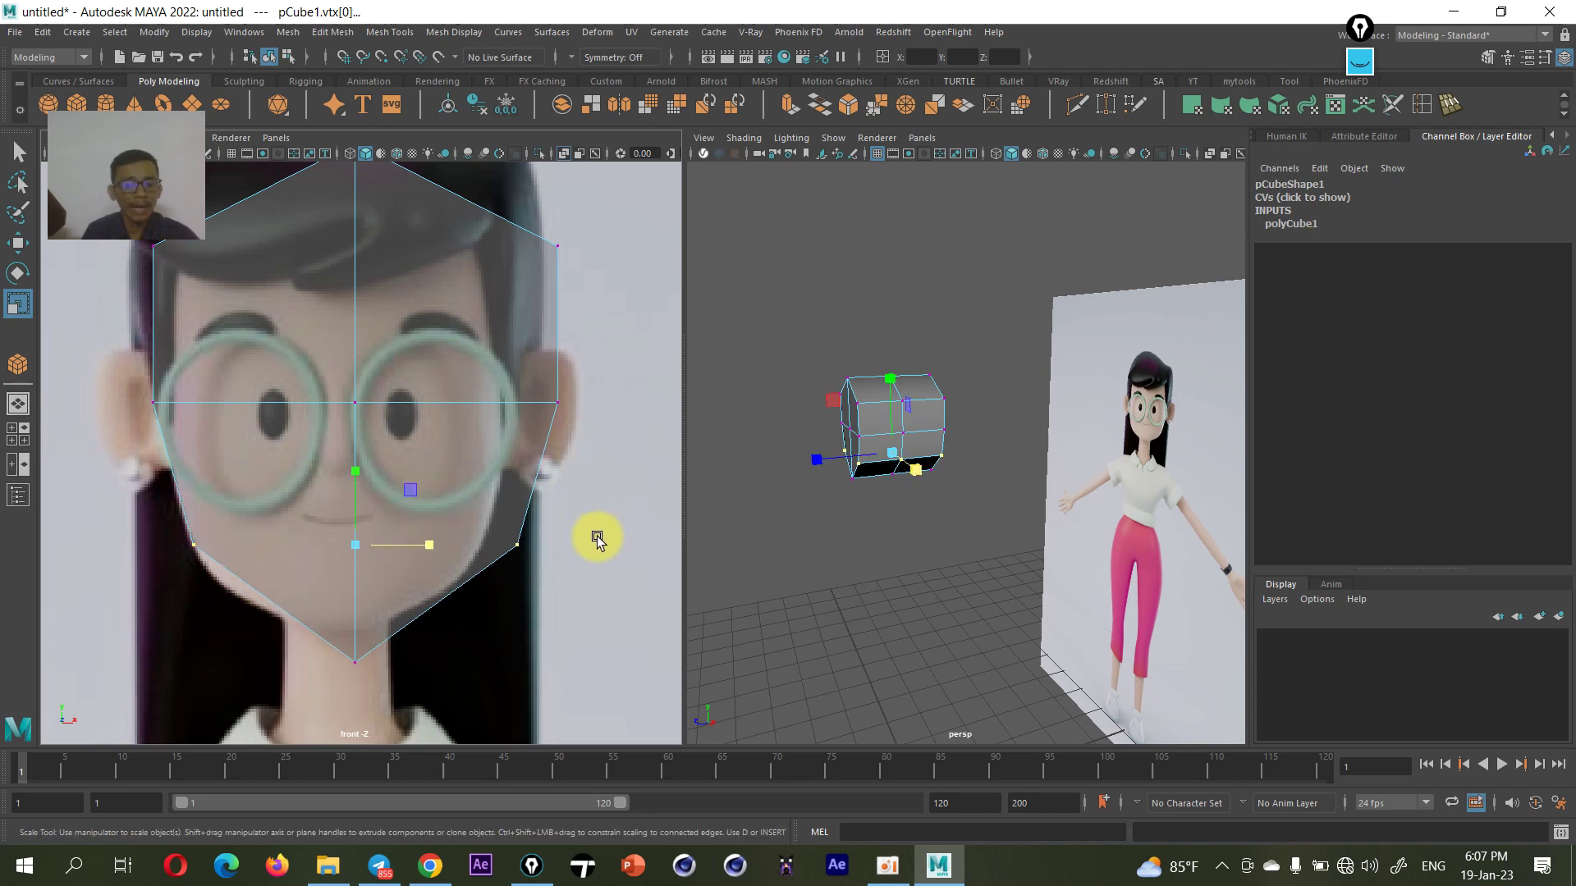
key(w)
drag(578, 505, 440, 628)
drag(565, 552, 536, 551)
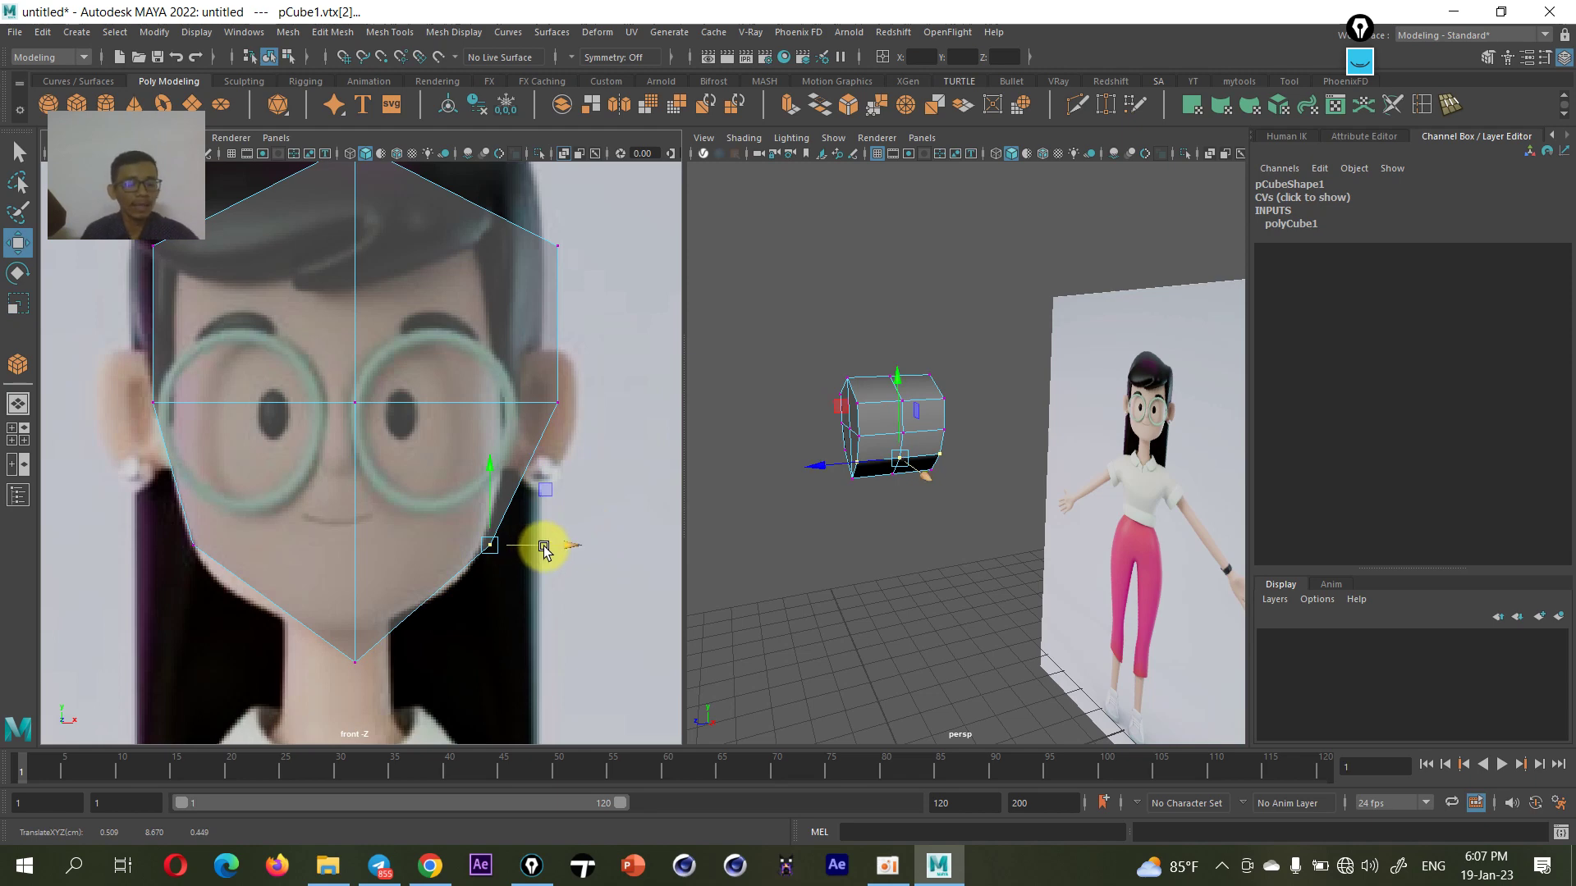
- Raise the top vertices to the hairline and pull the upper corners inward
scroll(460, 542, down, 5)
scroll(410, 471, up, 2)
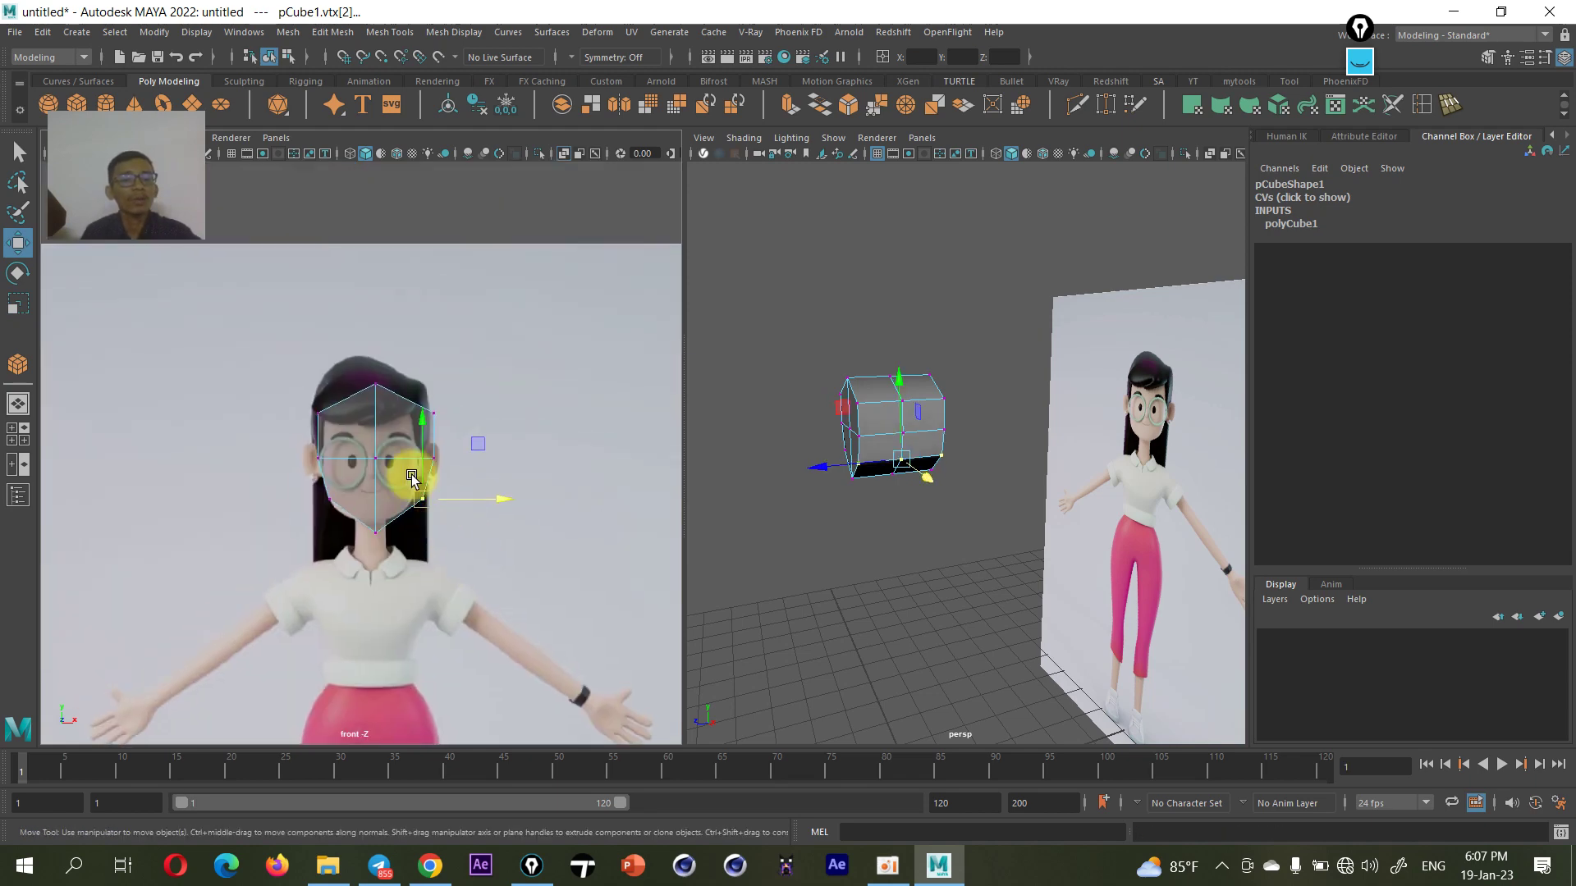
scroll(381, 435, up, 2)
alt+middle_drag(382, 435, 378, 408)
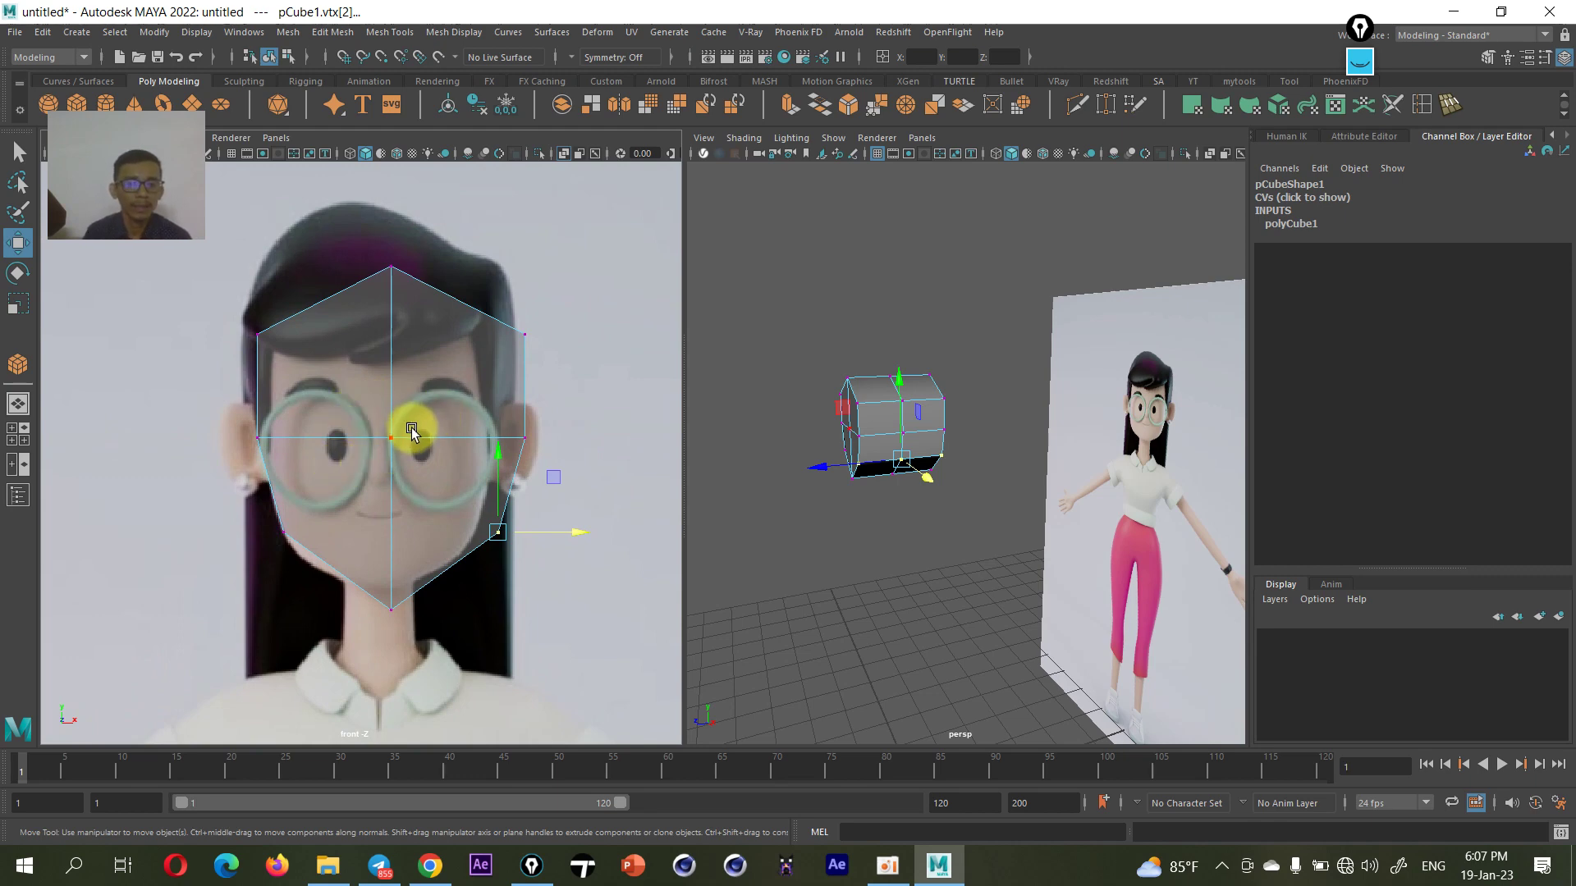
click(402, 345)
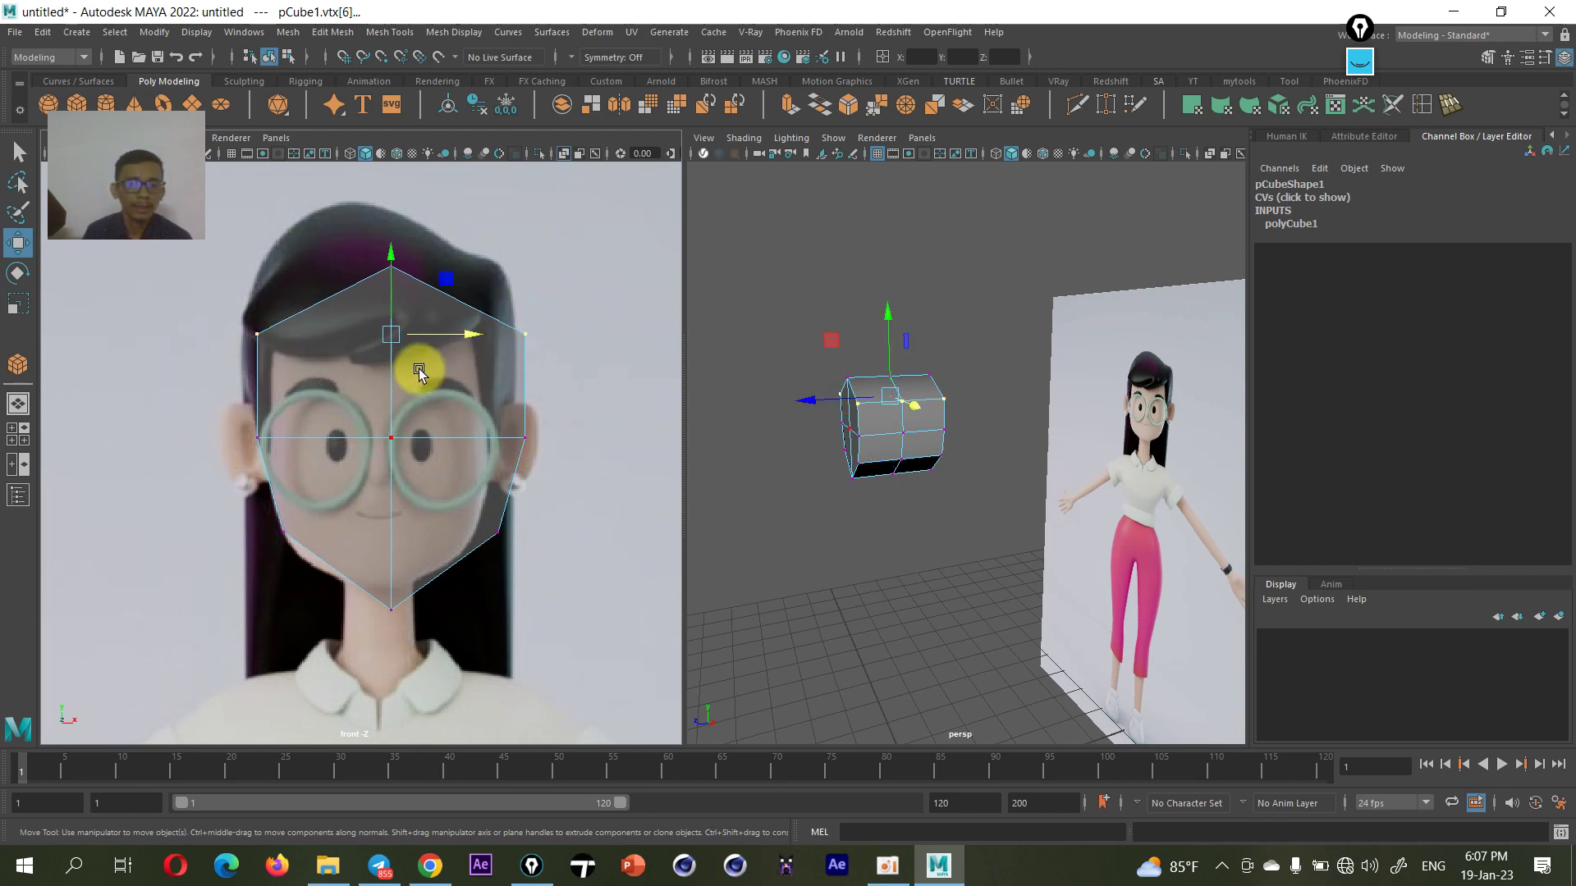
drag(391, 291, 391, 273)
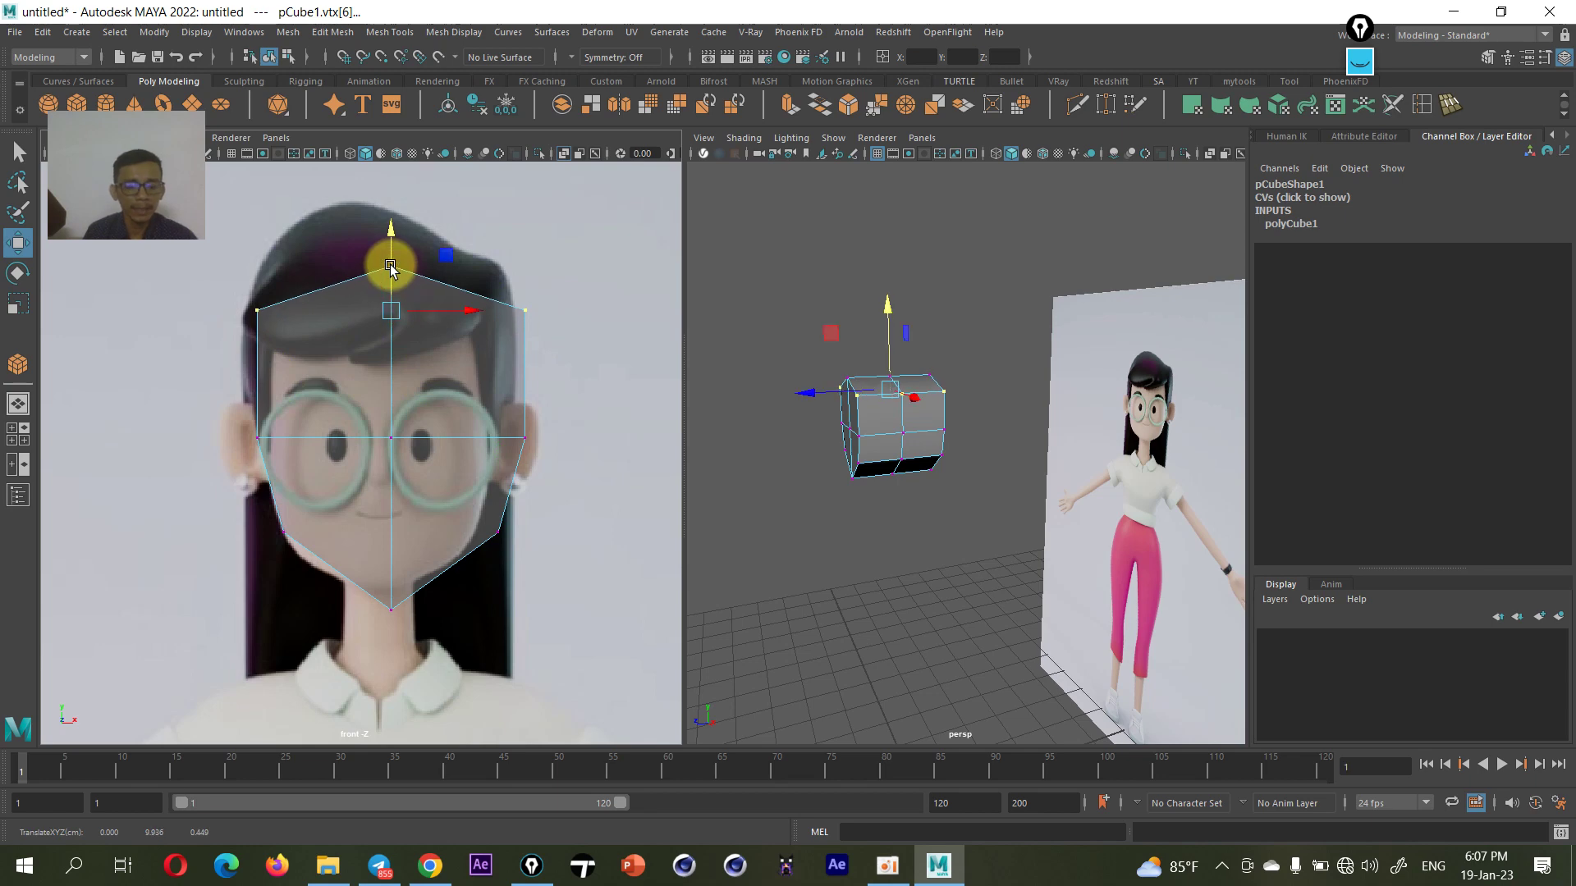
key(r)
drag(462, 310, 452, 313)
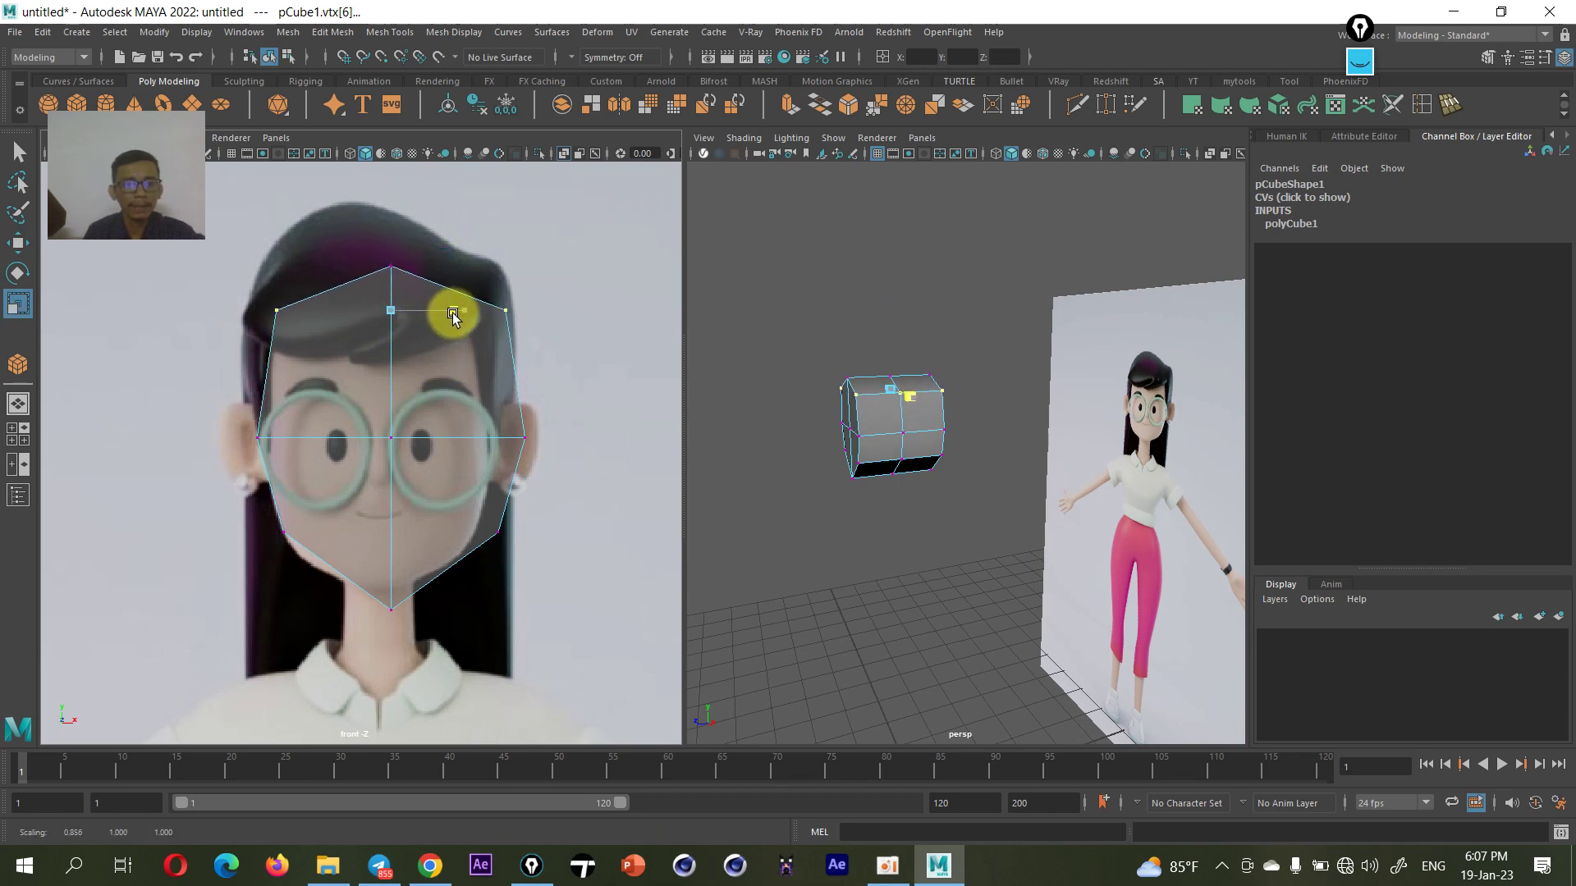
click(383, 262)
- Orbit the perspective view to inspect the shaped head mesh from different angles
key(w)
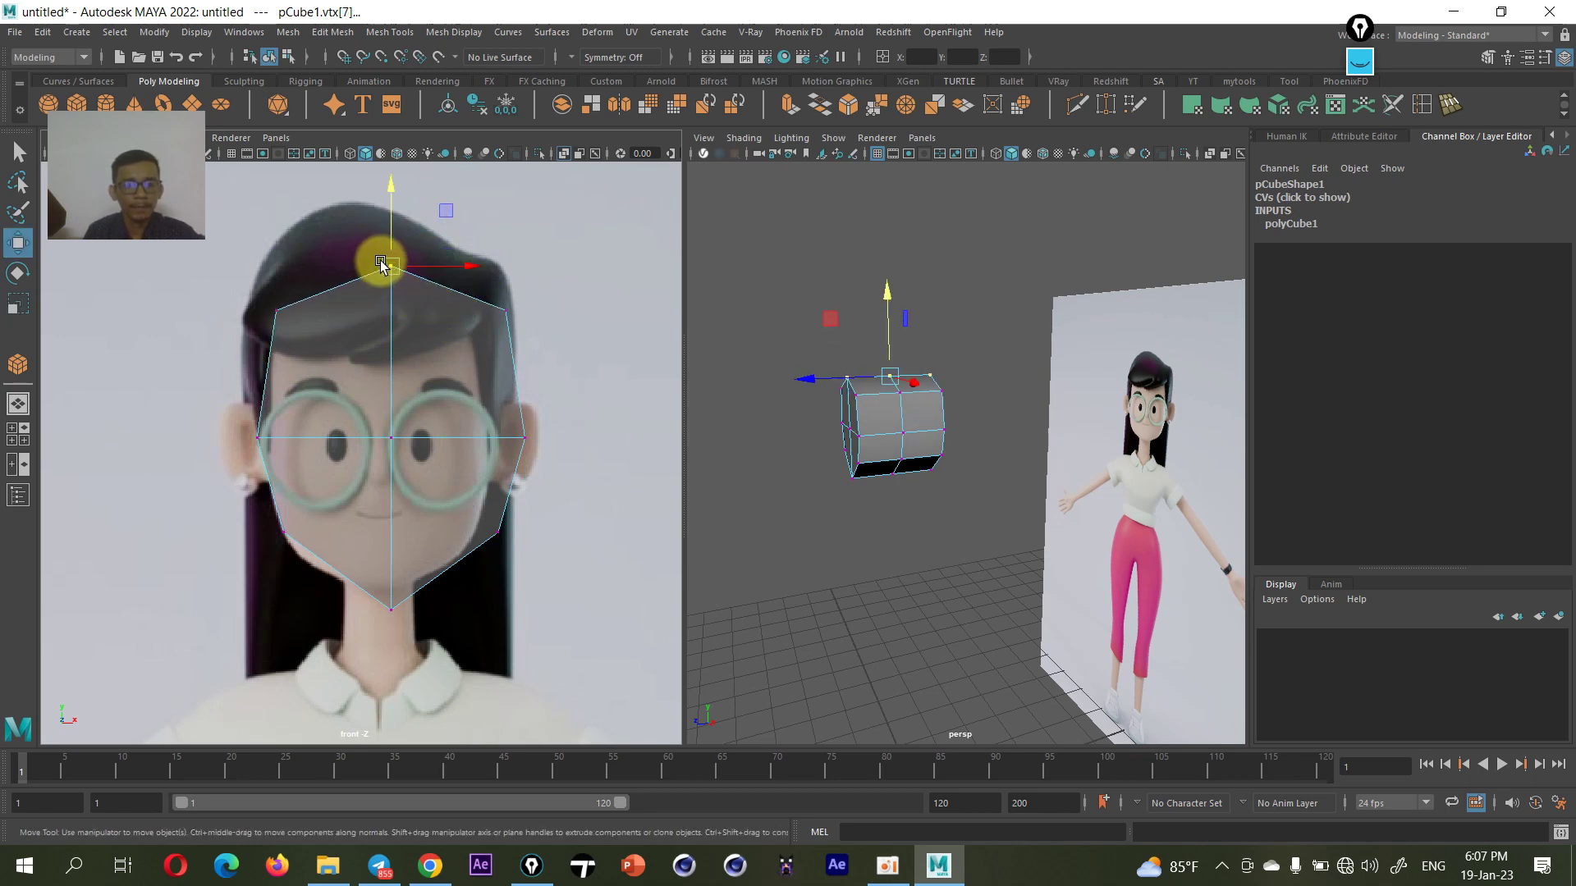
scroll(883, 461, up, 5)
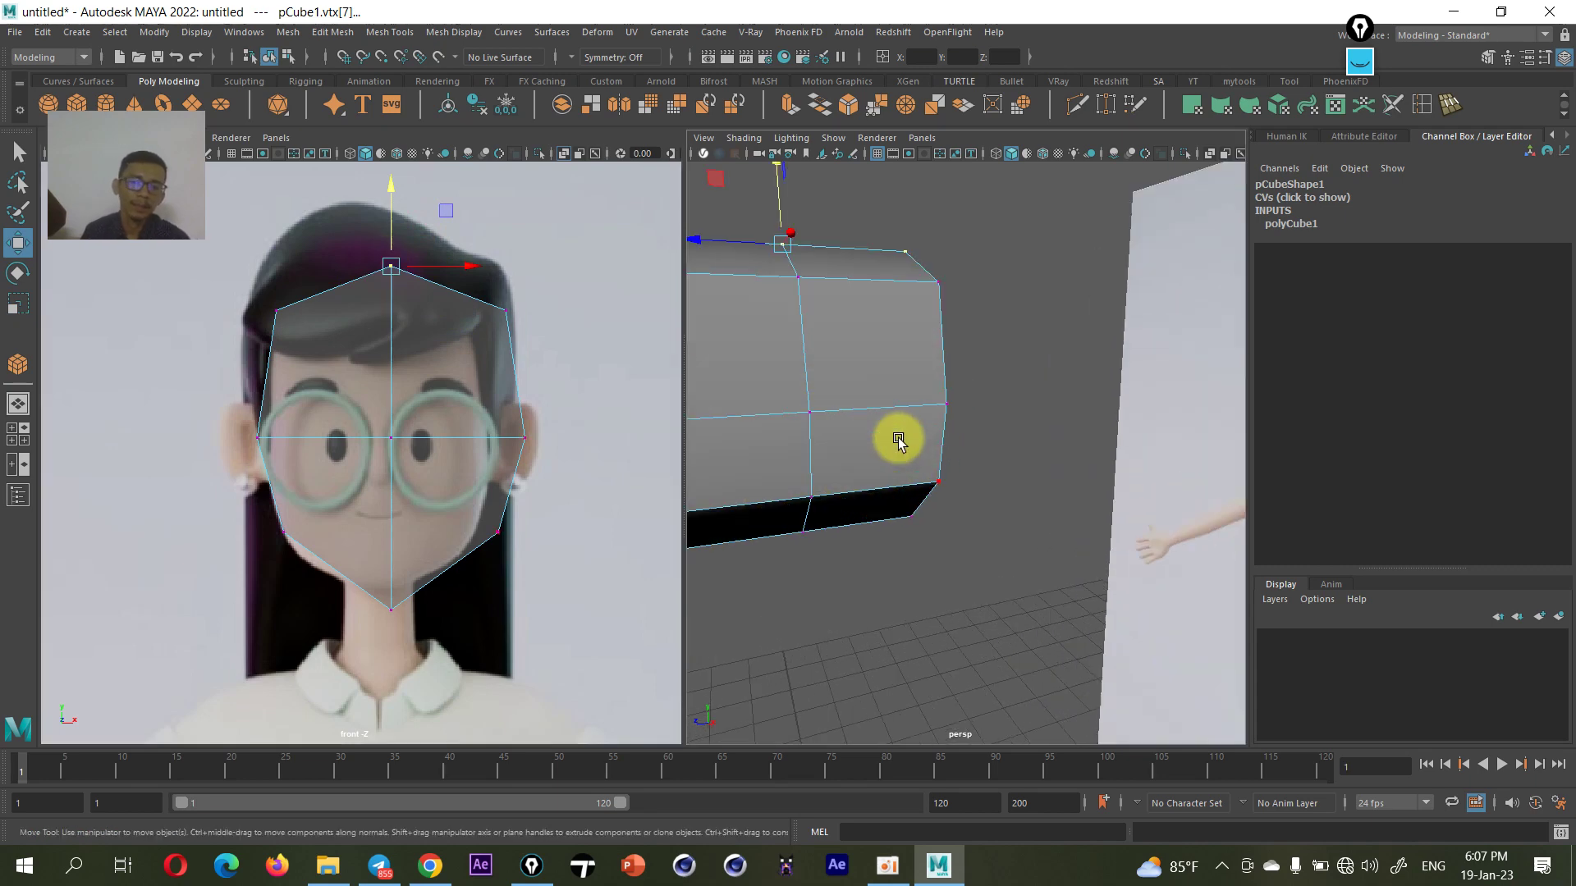
mouse_move(841, 480)
alt+mouse_down()
mouse_move(989, 467)
mouse_move(991, 493)
mouse_move(983, 394)
alt+mouse_up()
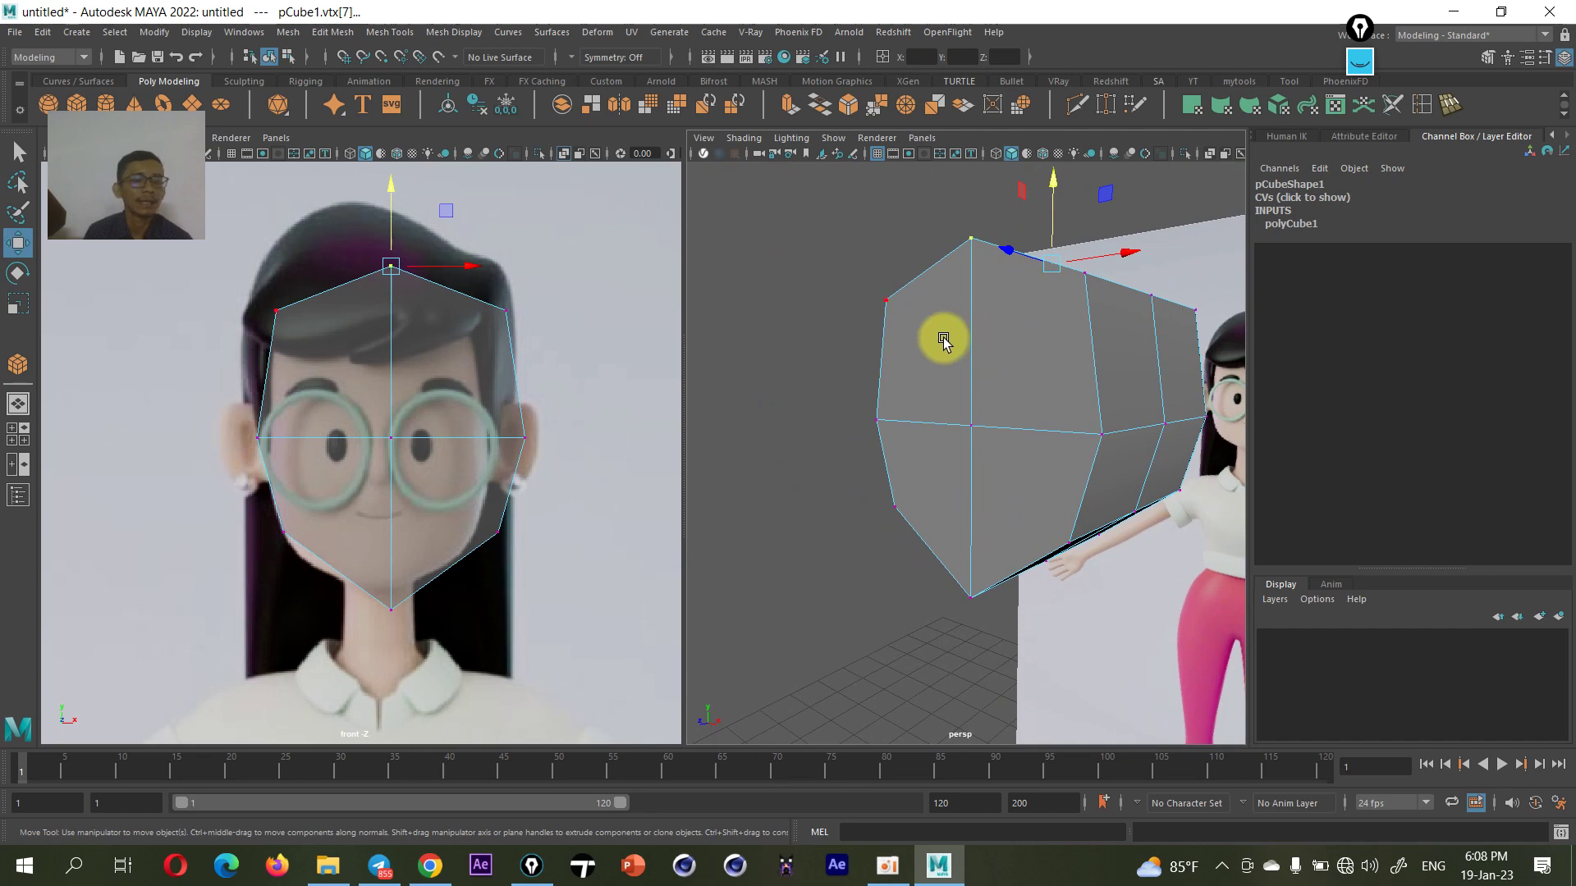
mouse_move(950, 450)
alt+mouse_down()
mouse_move(928, 465)
mouse_move(991, 462)
alt+mouse_up()
- Switch the second panel to Side View and select imagePlane1
key(space)
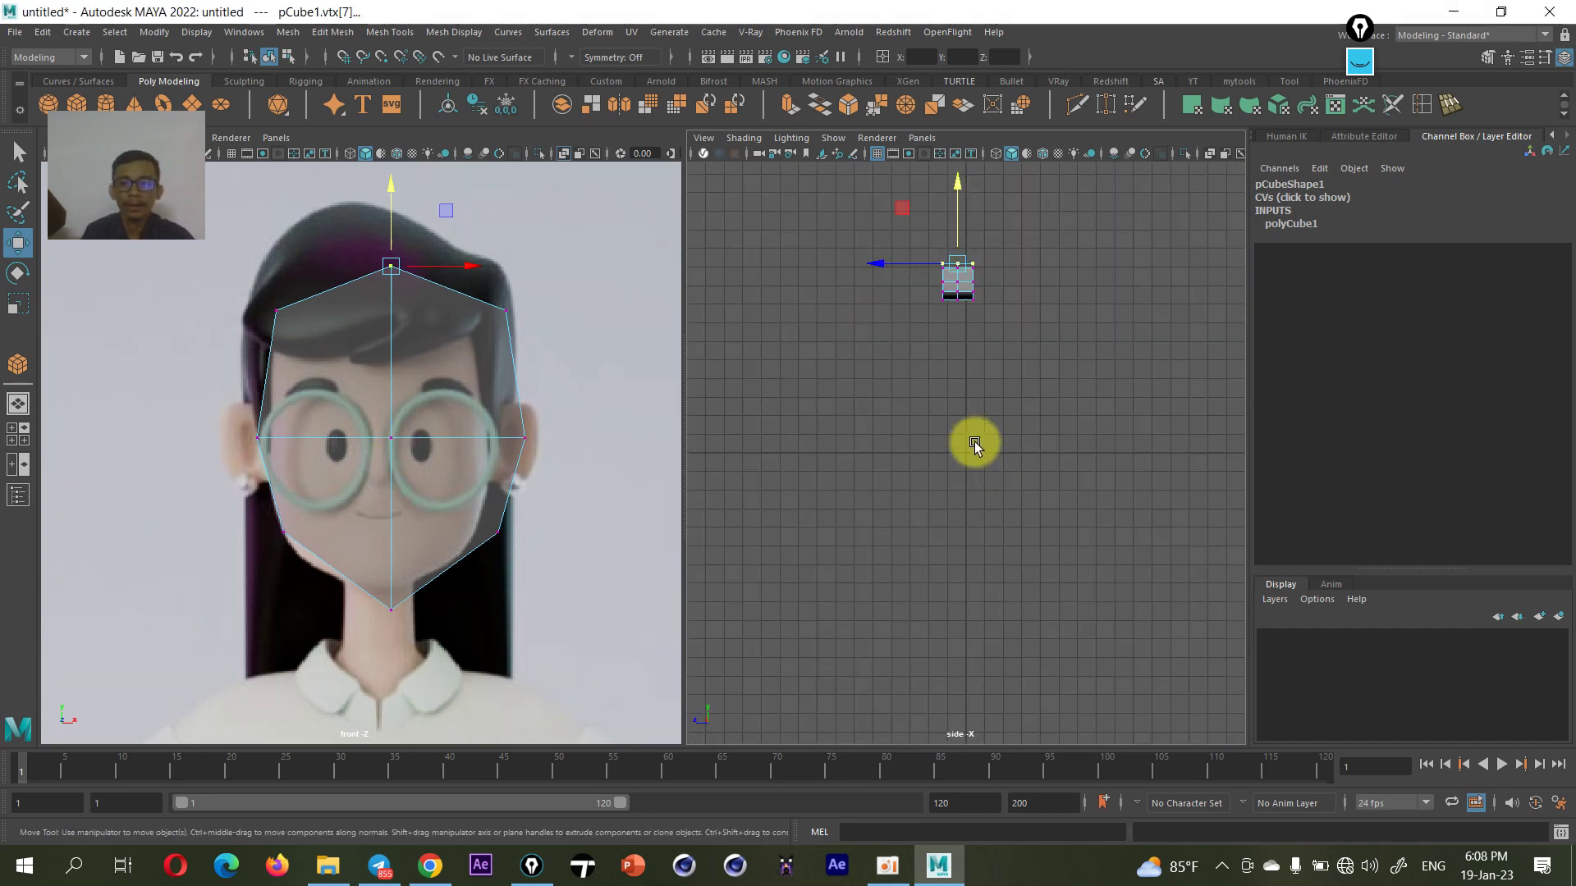
alt+middle_drag(974, 444, 893, 563)
scroll(893, 563, down, 5)
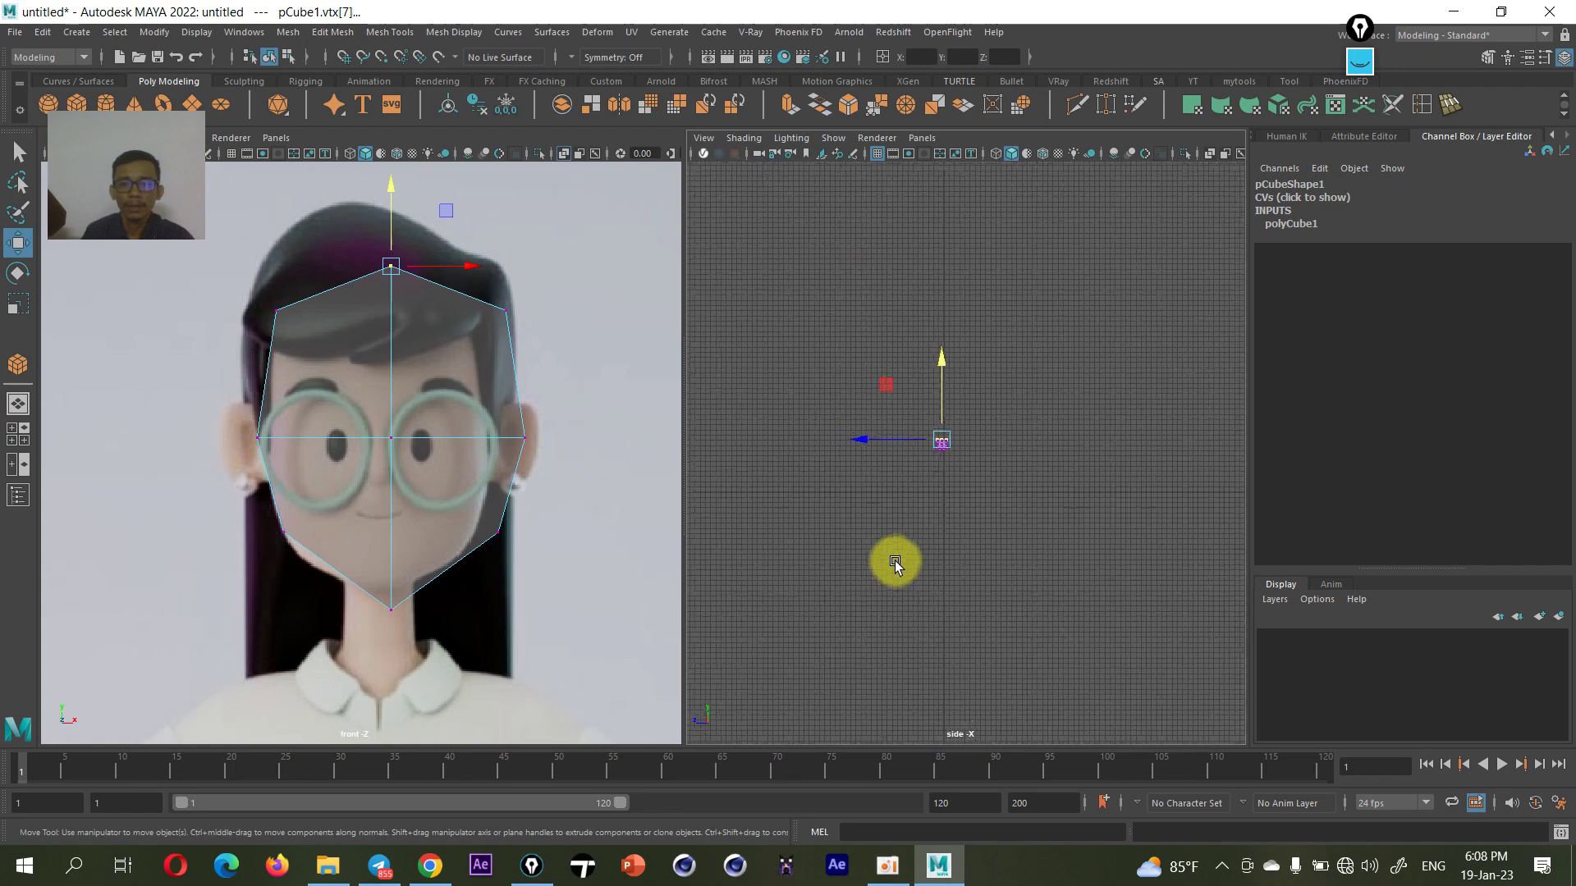
click(569, 246)
scroll(562, 271, down, 5)
scroll(555, 289, down, 2)
scroll(937, 476, up, 3)
- Enable Wireframe on Shaded and frame the full-length image plane in the front view
scroll(949, 476, up, 2)
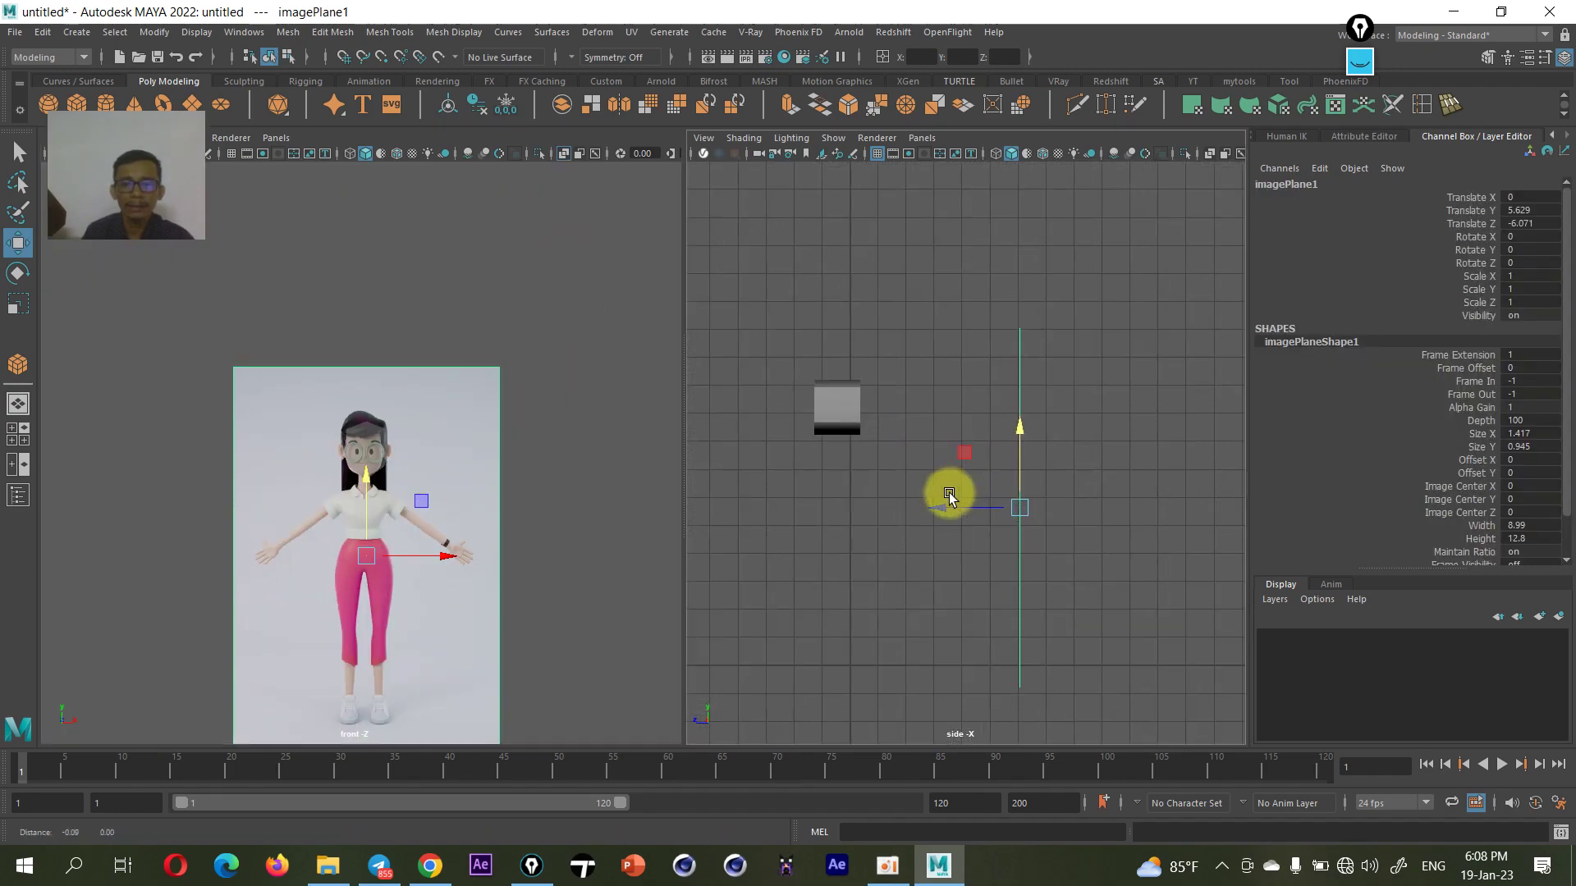
alt+middle_drag(1012, 471, 1068, 443)
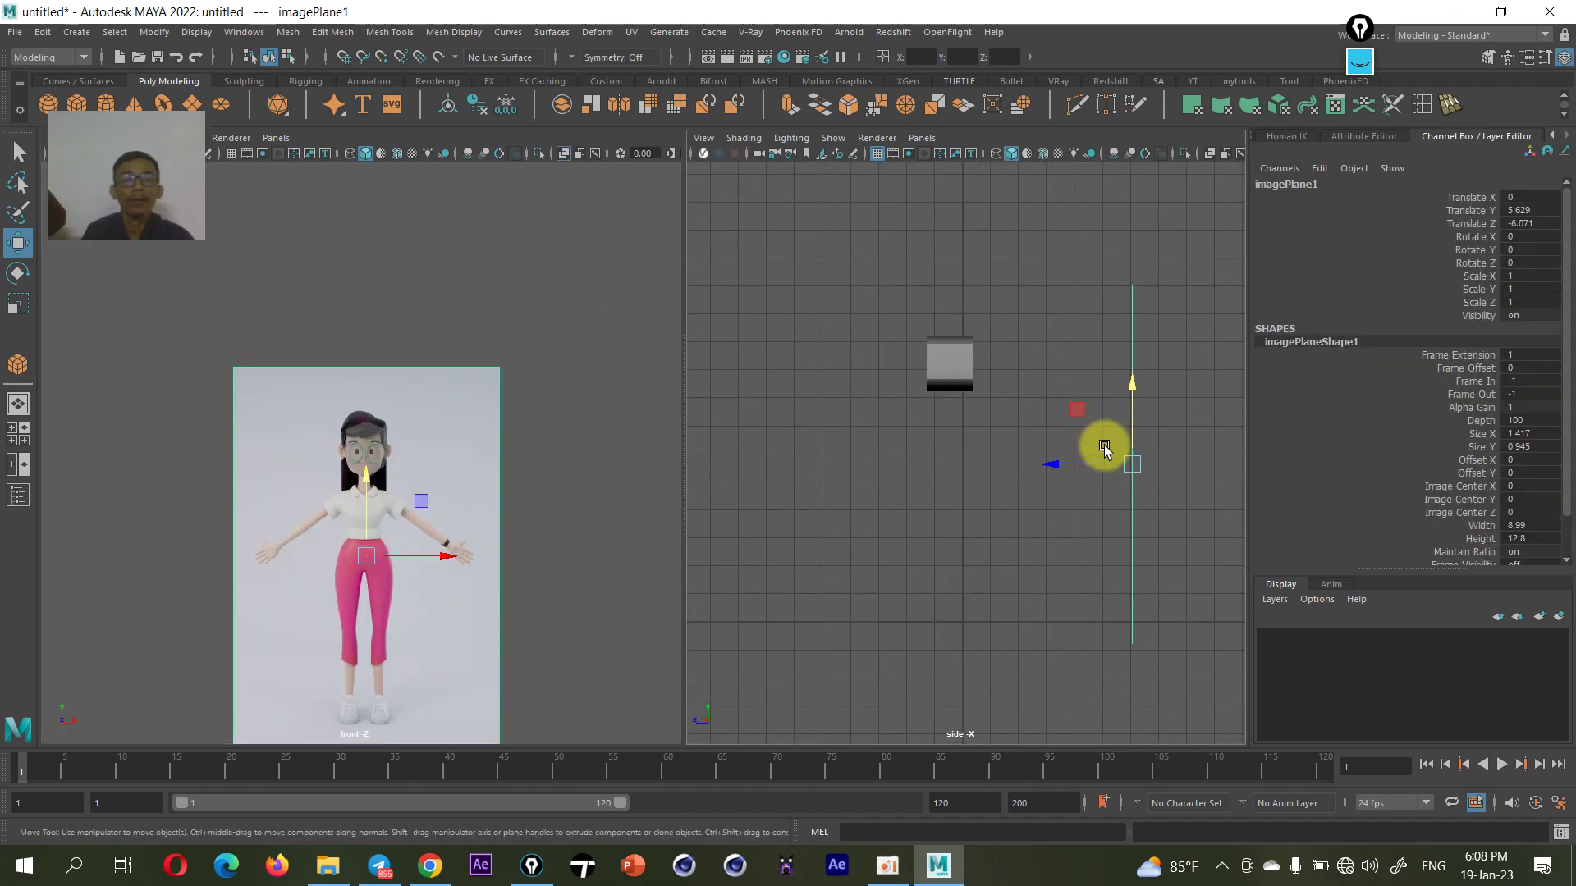
scroll(400, 521, up, 2)
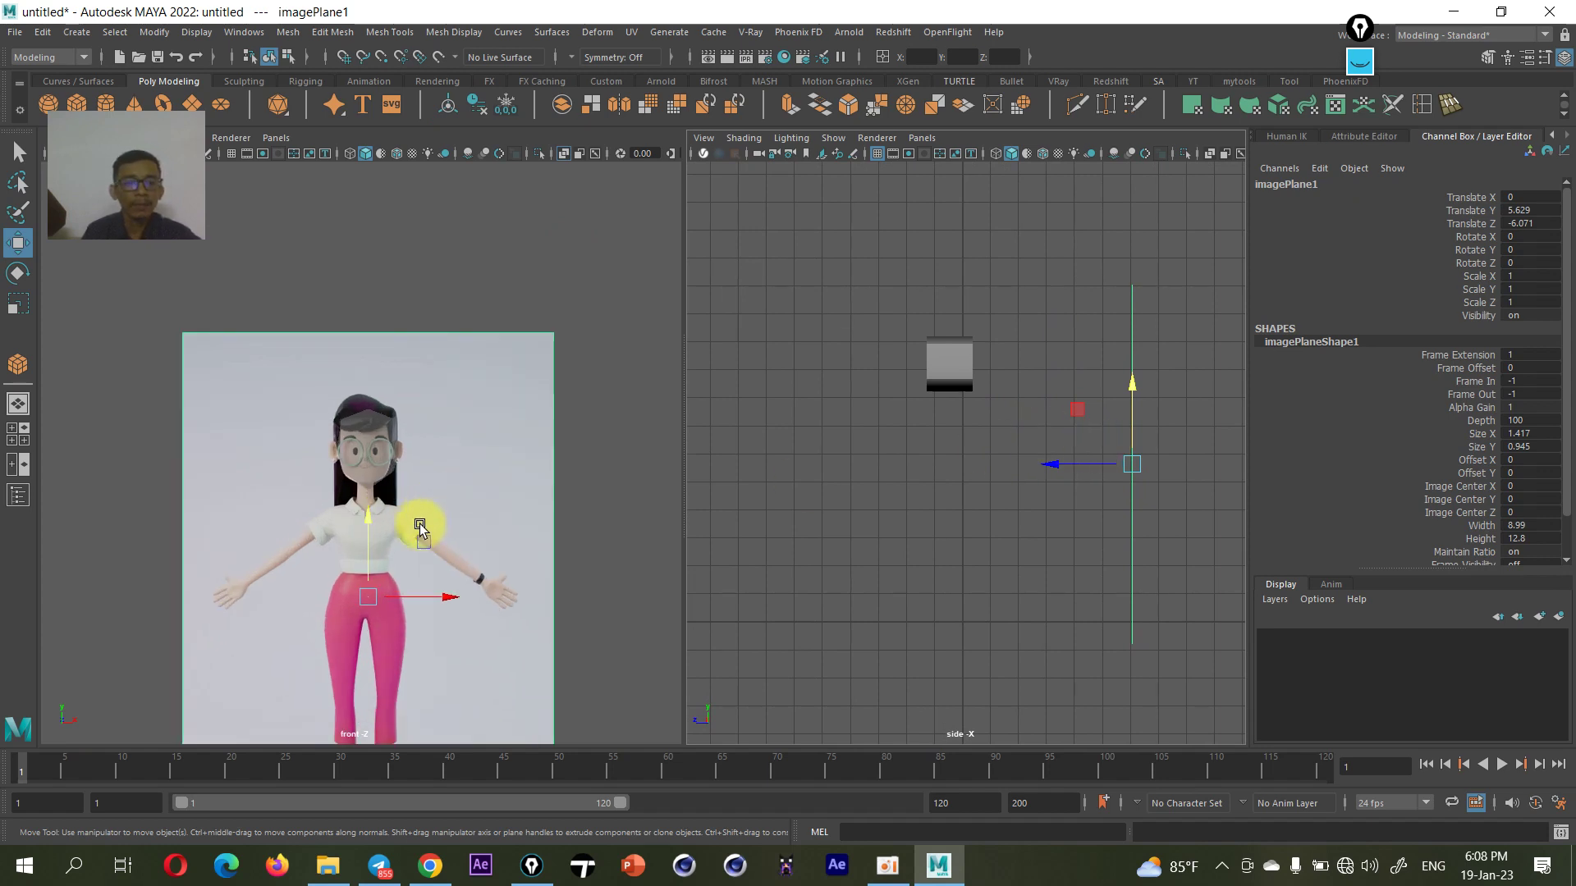
alt+middle_drag(420, 523, 341, 282)
click(395, 154)
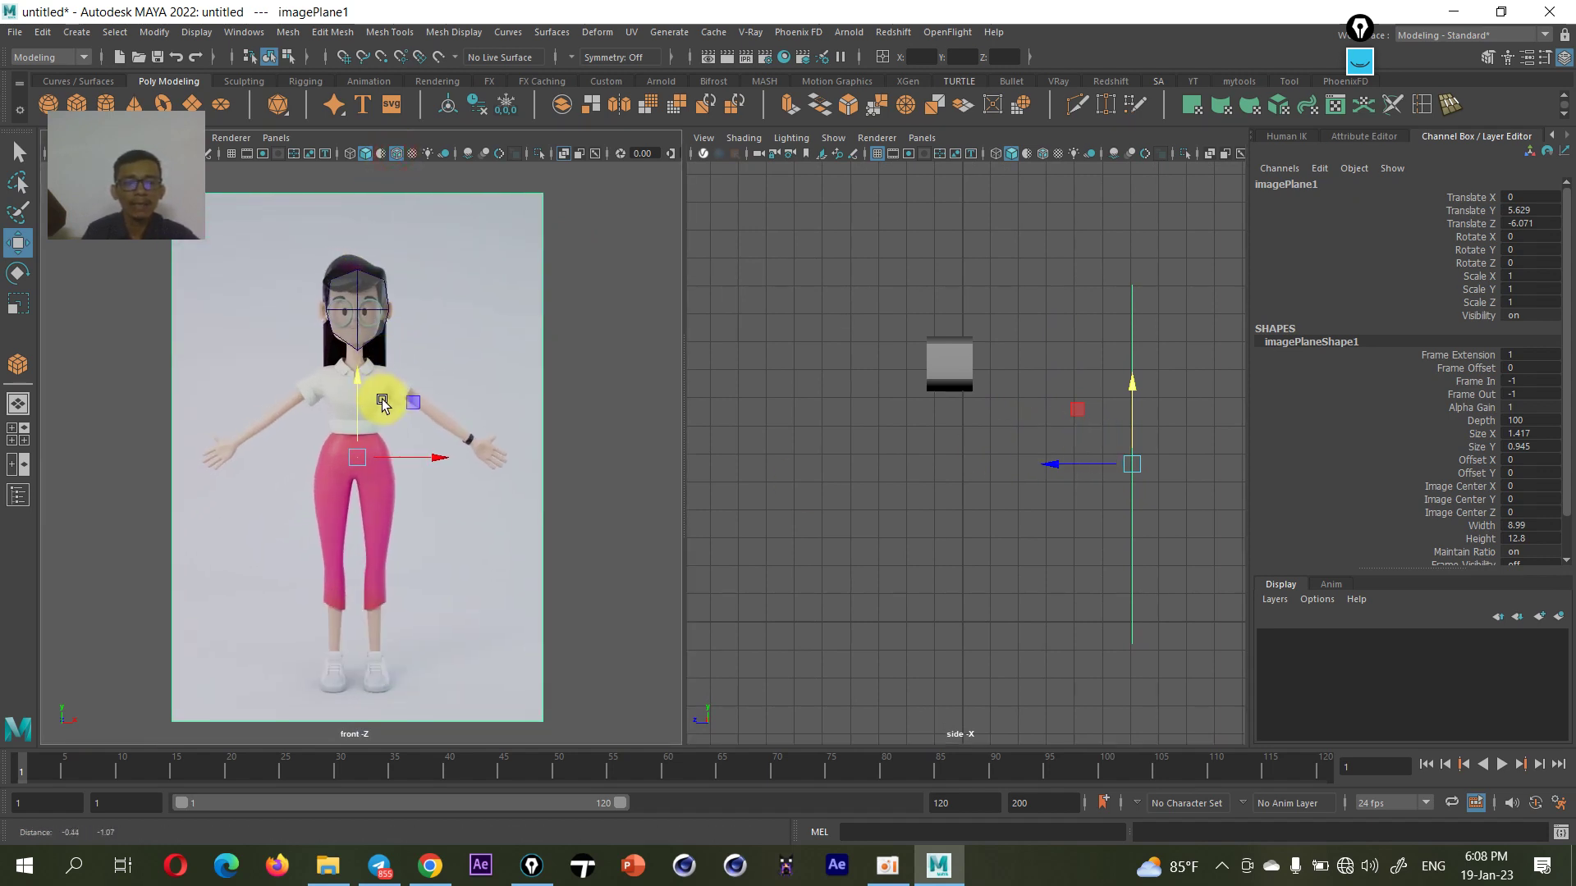
key(f)
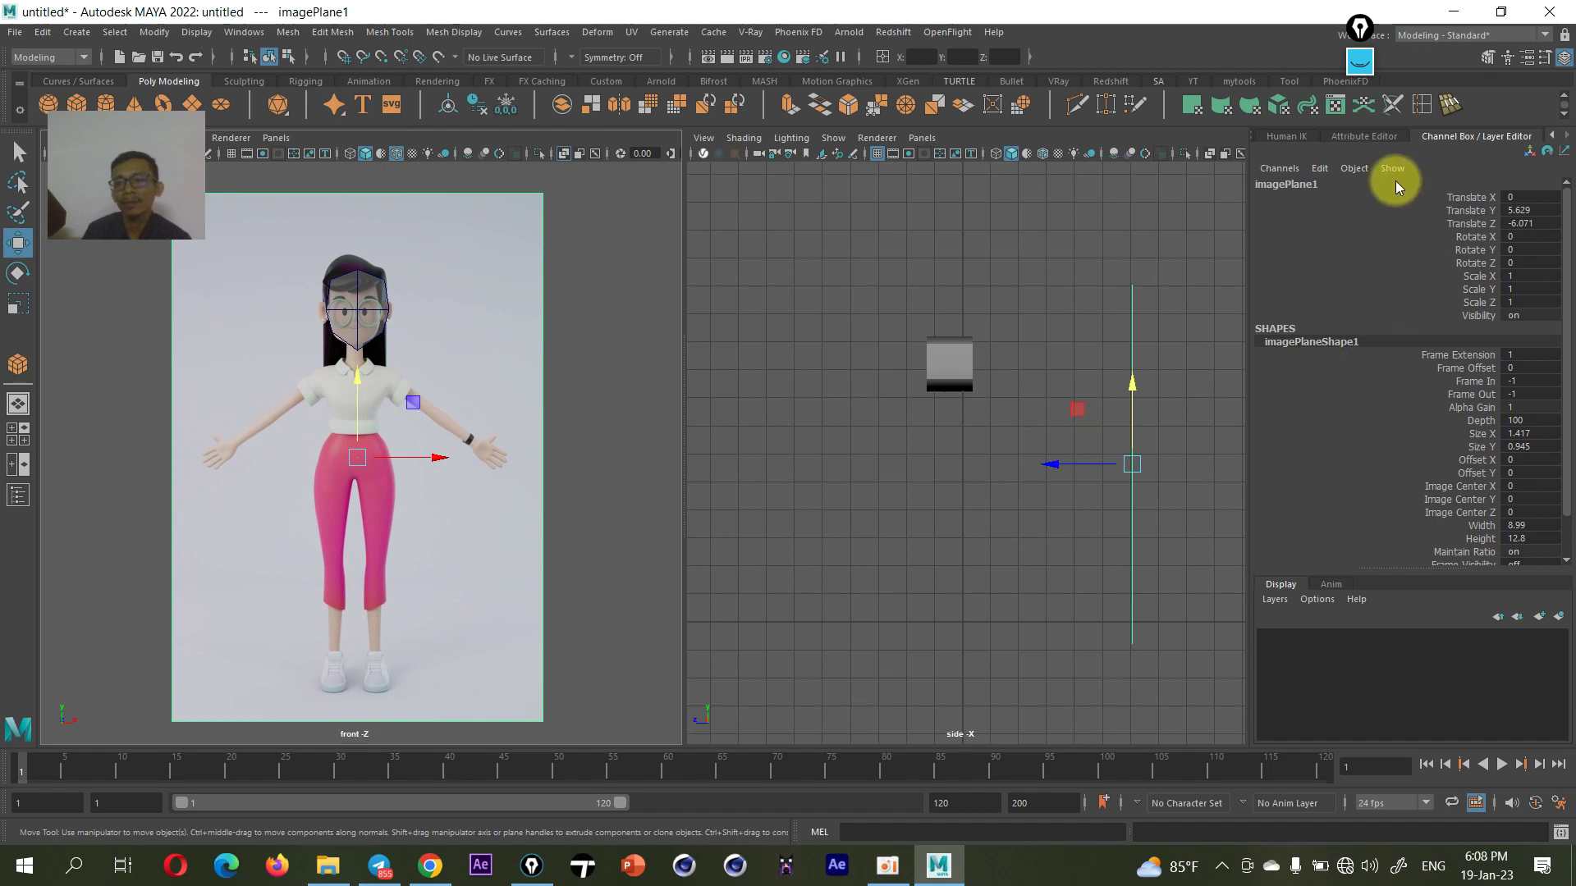
click(1360, 60)
- Clear old ink, circle the cube, and draw arrows toward the front view
click(1360, 234)
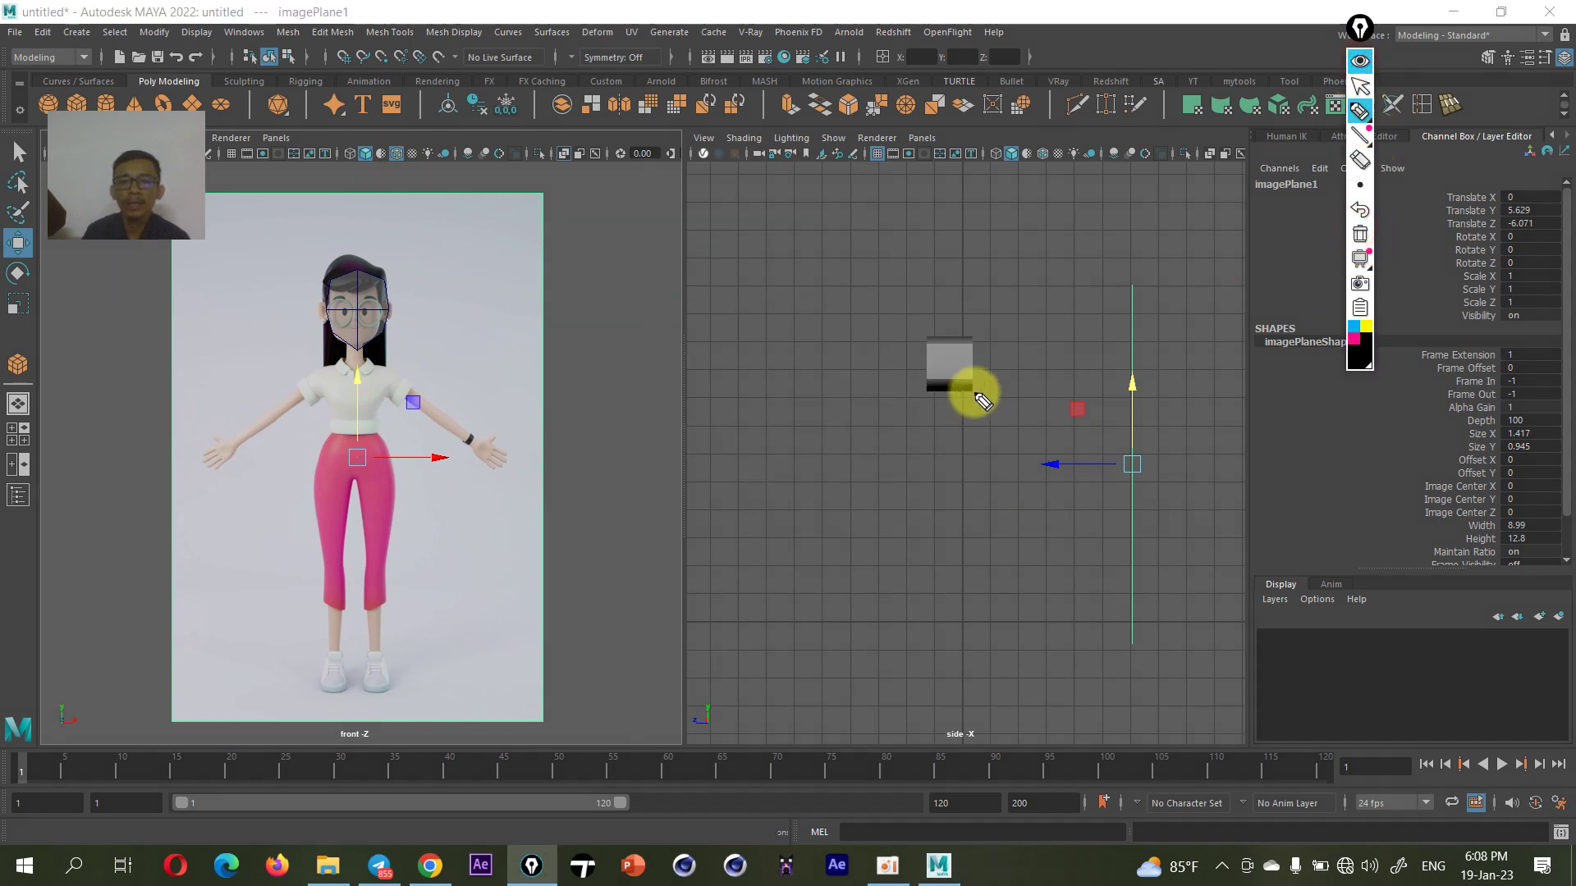
drag(965, 327, 985, 338)
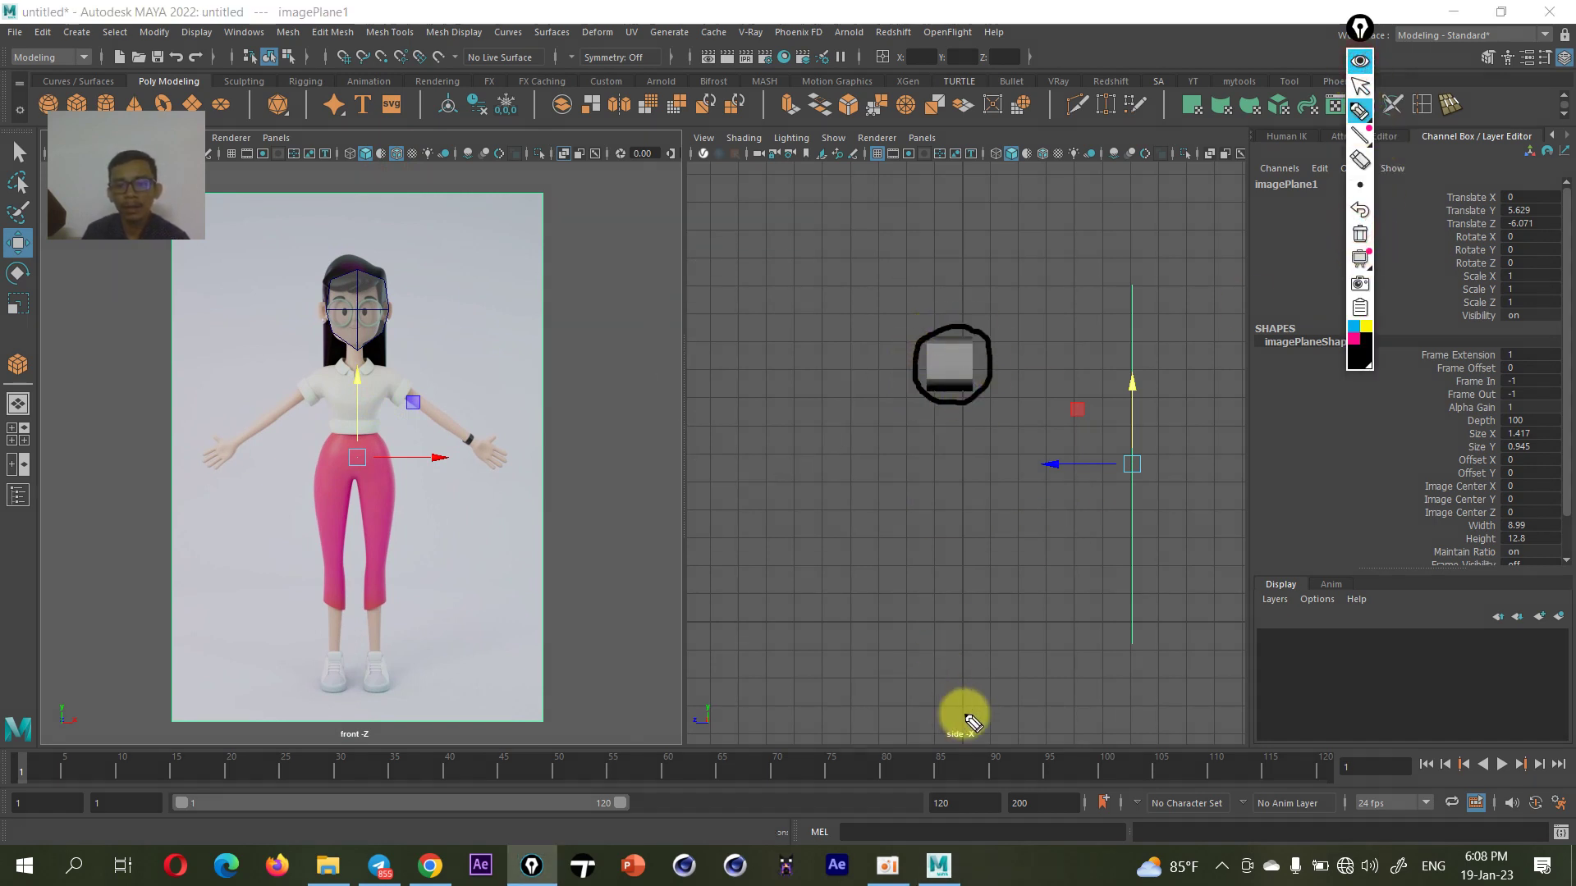
mouse_move(957, 704)
mouse_down()
mouse_move(956, 745)
mouse_move(965, 725)
mouse_up()
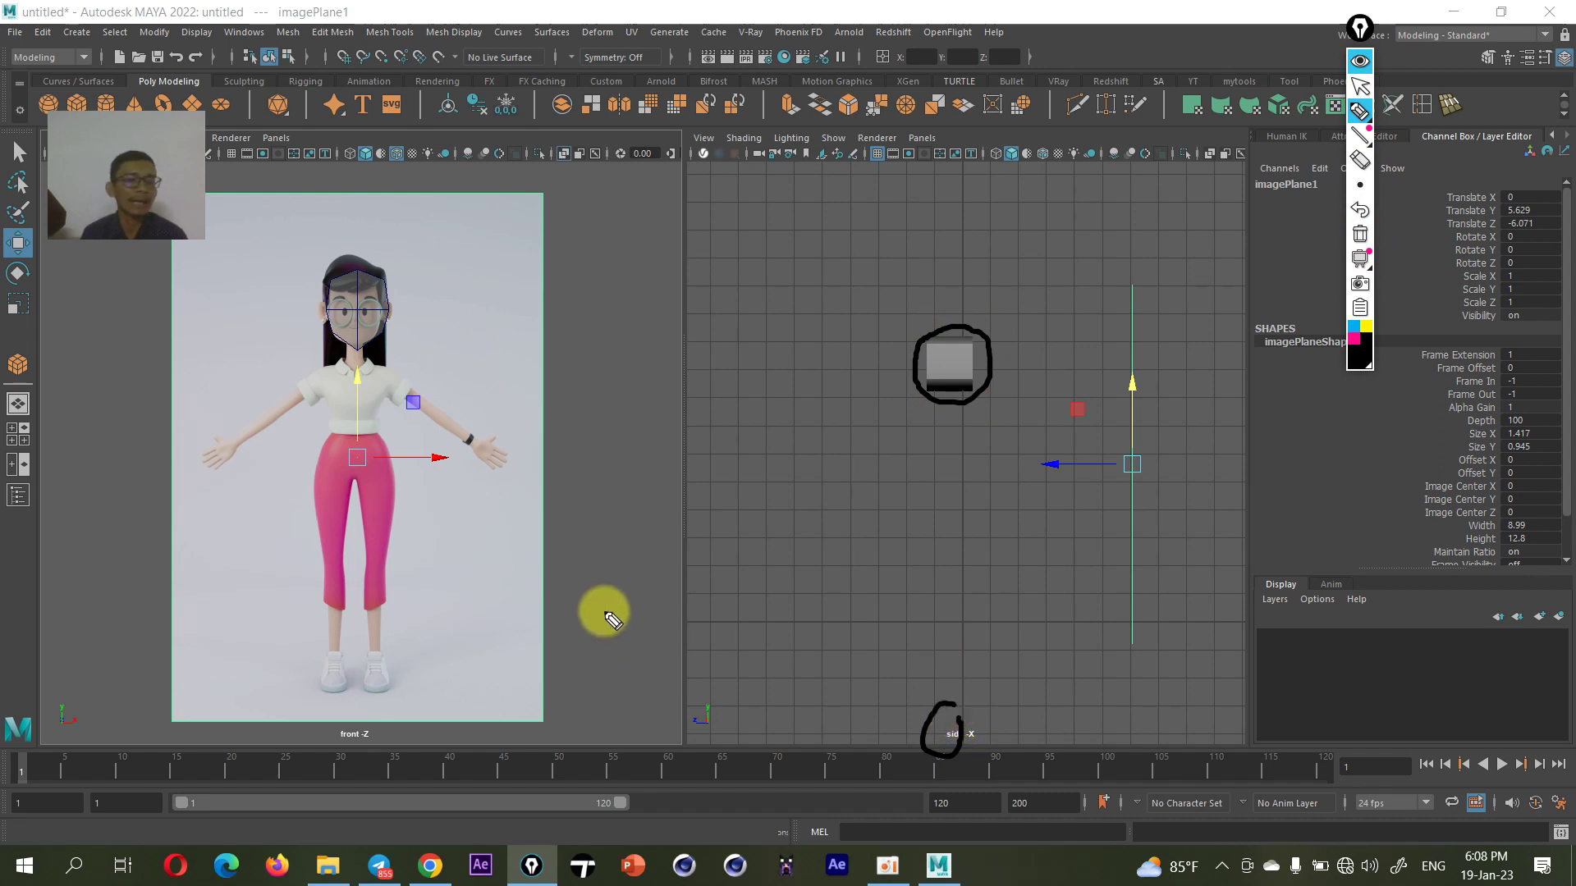
drag(676, 507, 556, 509)
drag(616, 465, 629, 560)
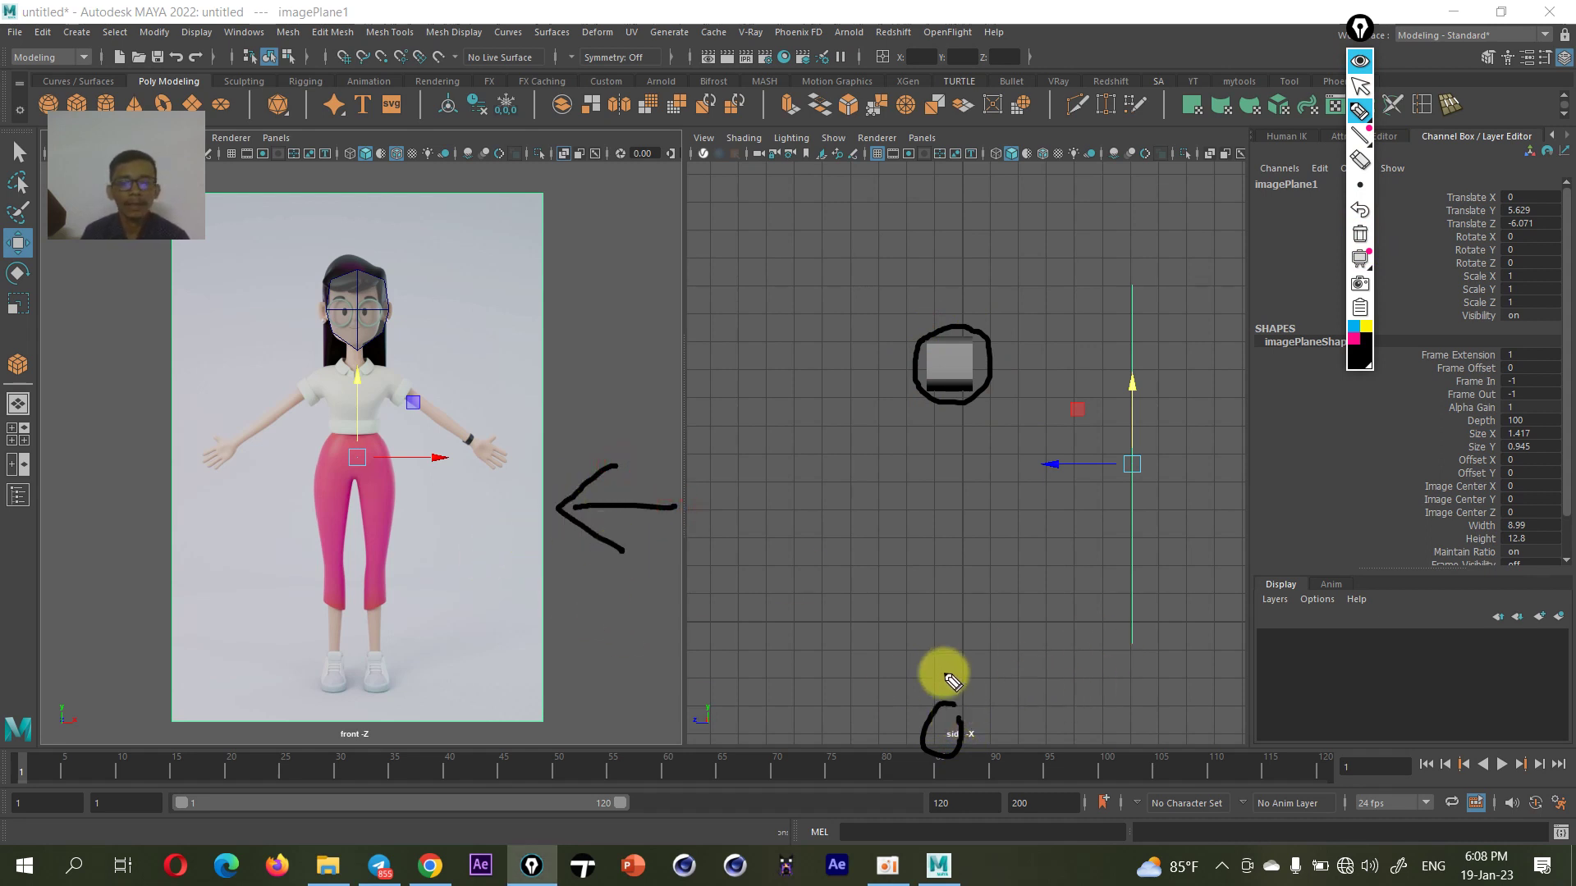
drag(926, 713, 910, 736)
mouse_move(675, 506)
mouse_down()
mouse_move(574, 507)
mouse_move(587, 546)
mouse_up()
drag(962, 714, 970, 717)
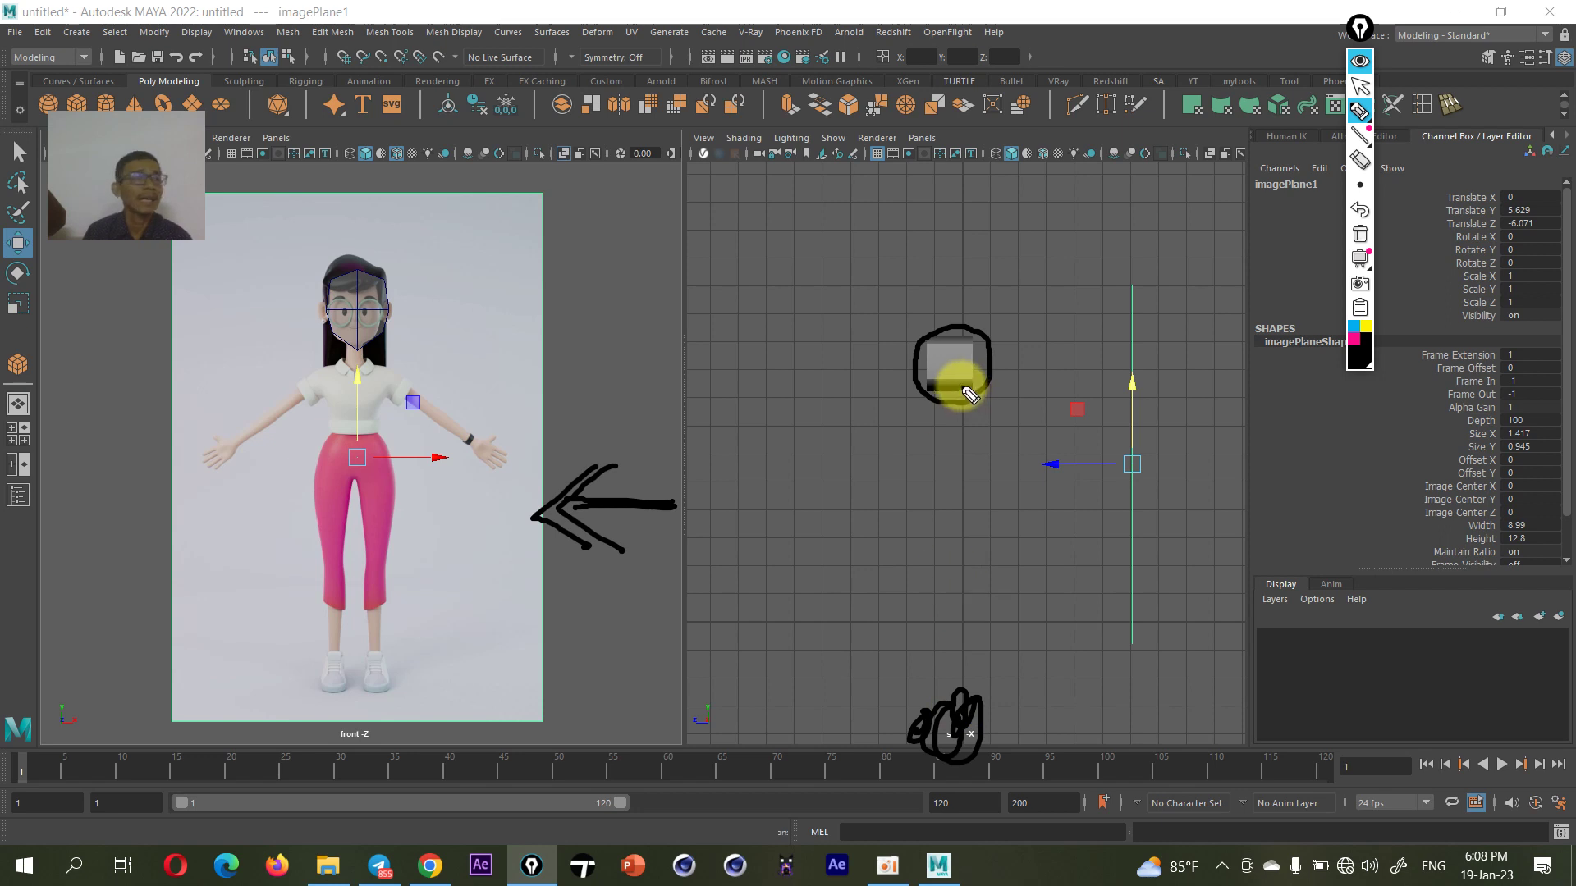
- Write and circle numbers 1 and 2, then draw a leftward arrow from the cube
drag(776, 216, 791, 277)
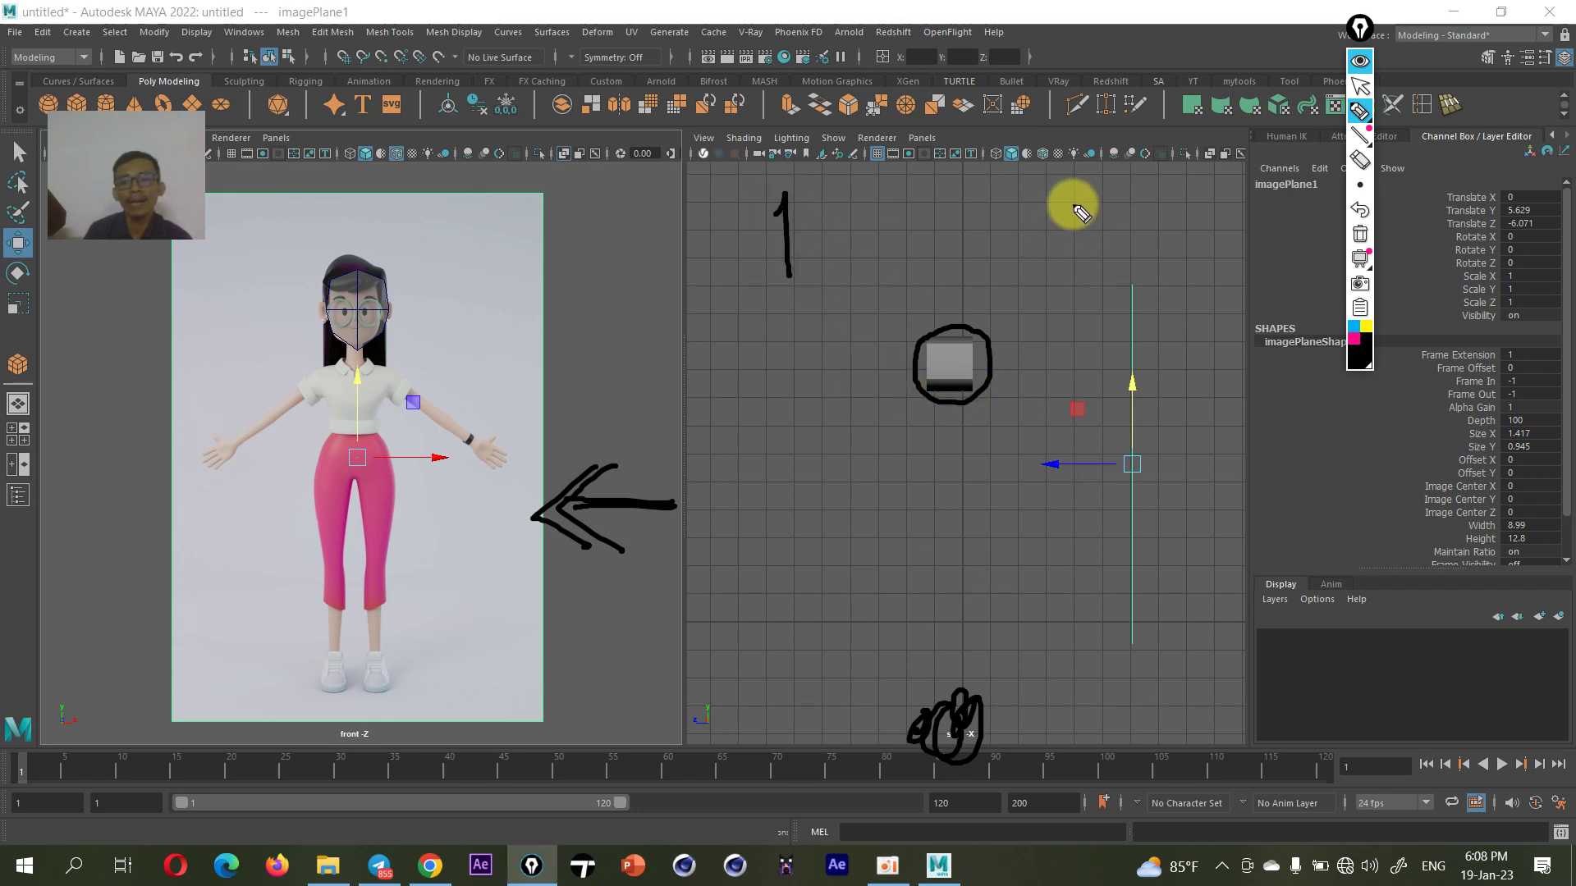
mouse_move(1075, 214)
mouse_down()
mouse_move(1104, 192)
mouse_move(1153, 253)
mouse_up()
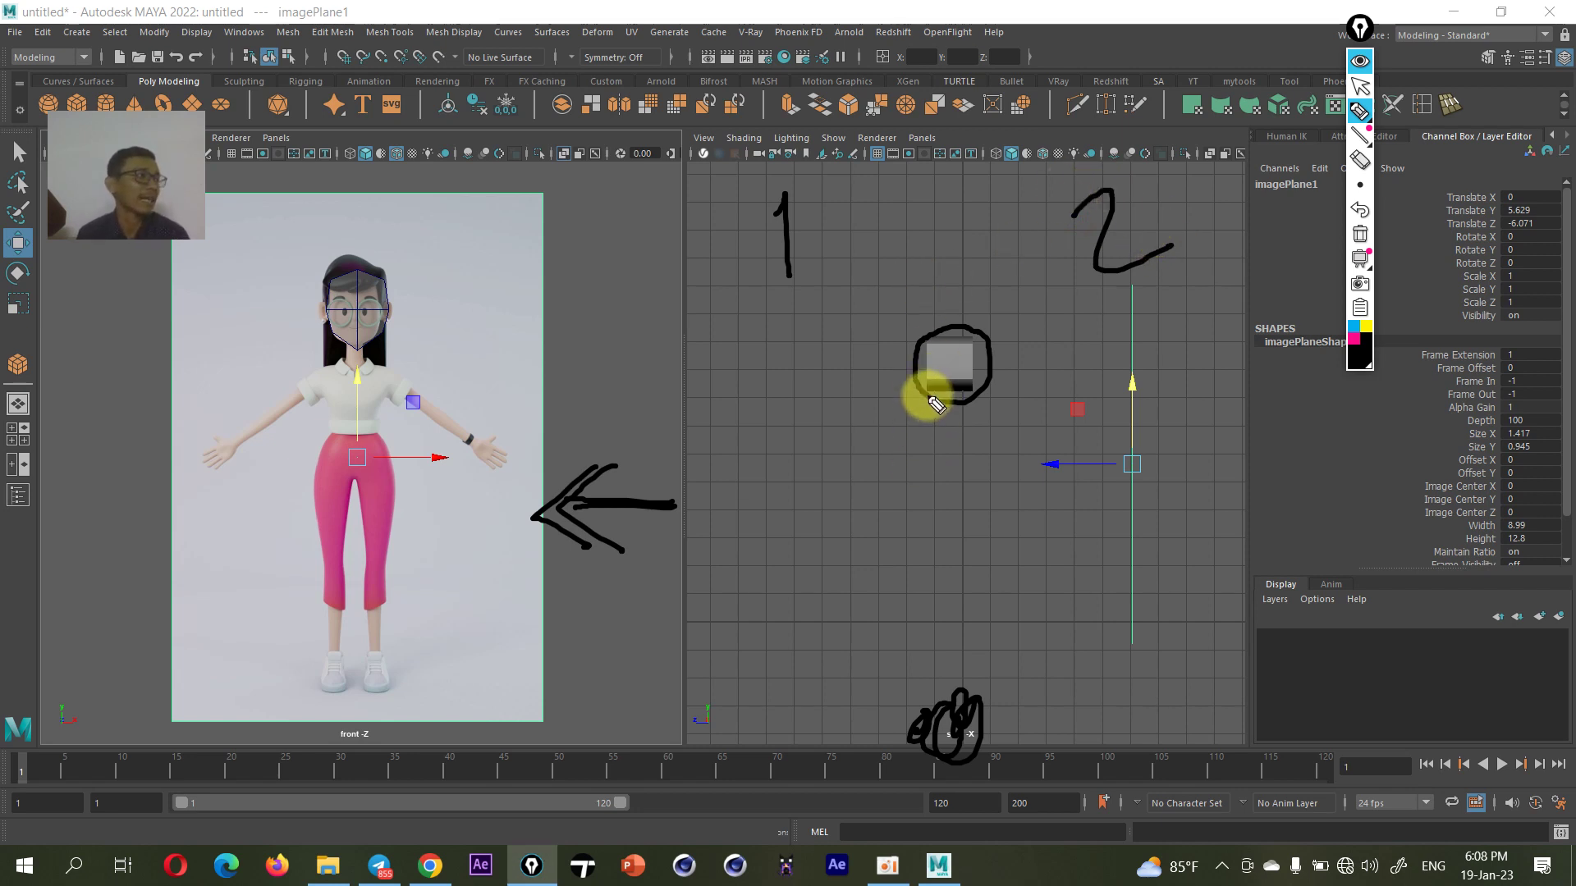
drag(788, 187, 806, 207)
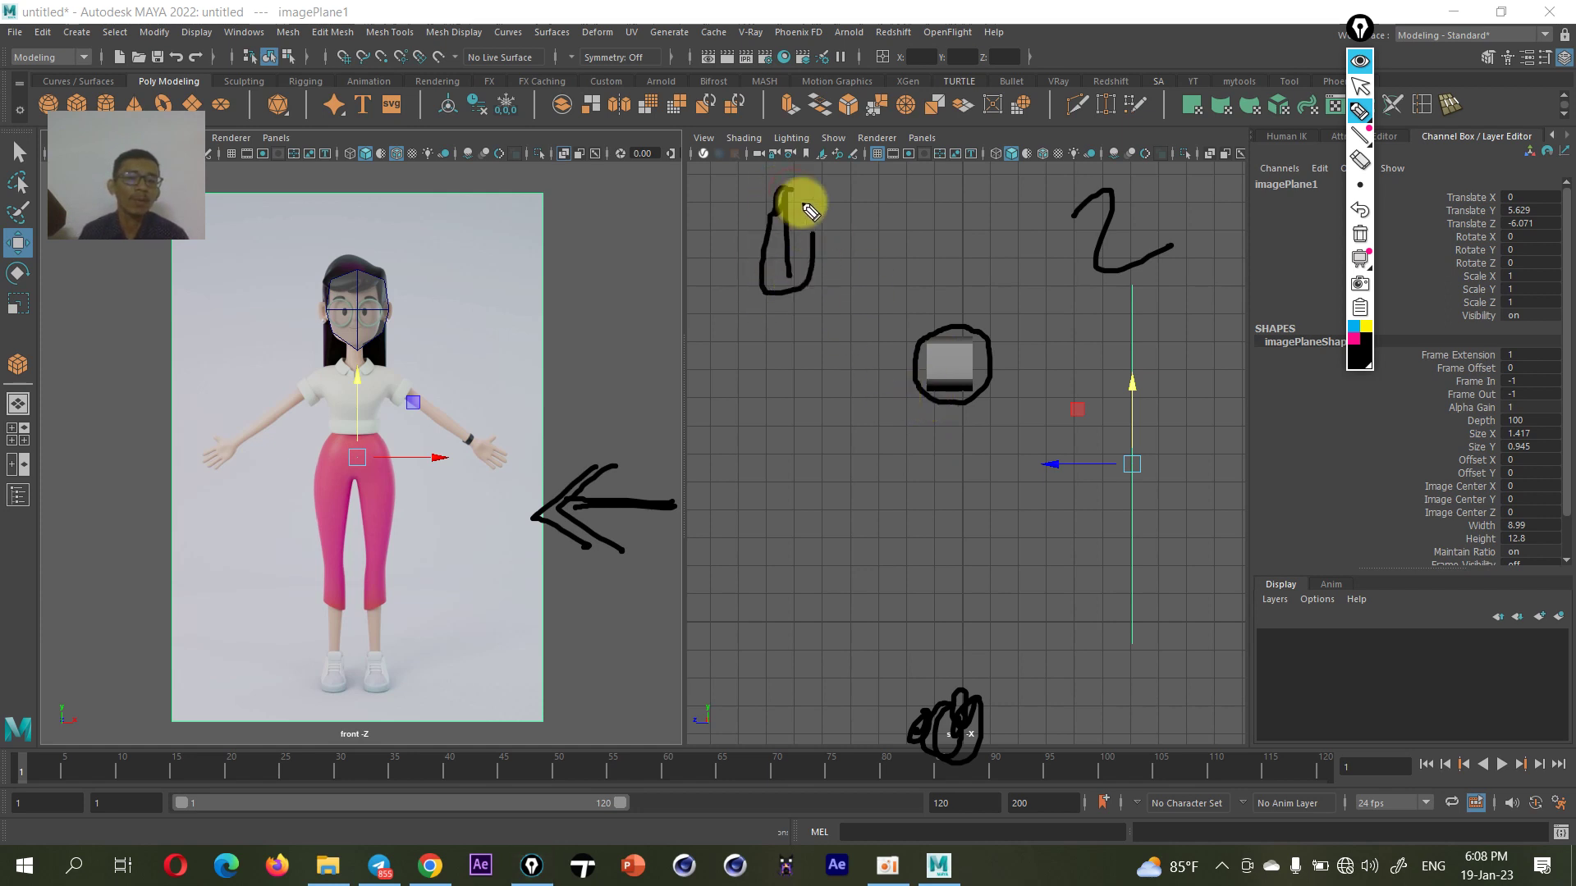
mouse_move(1125, 161)
mouse_down()
mouse_move(1150, 288)
mouse_move(1149, 215)
mouse_up()
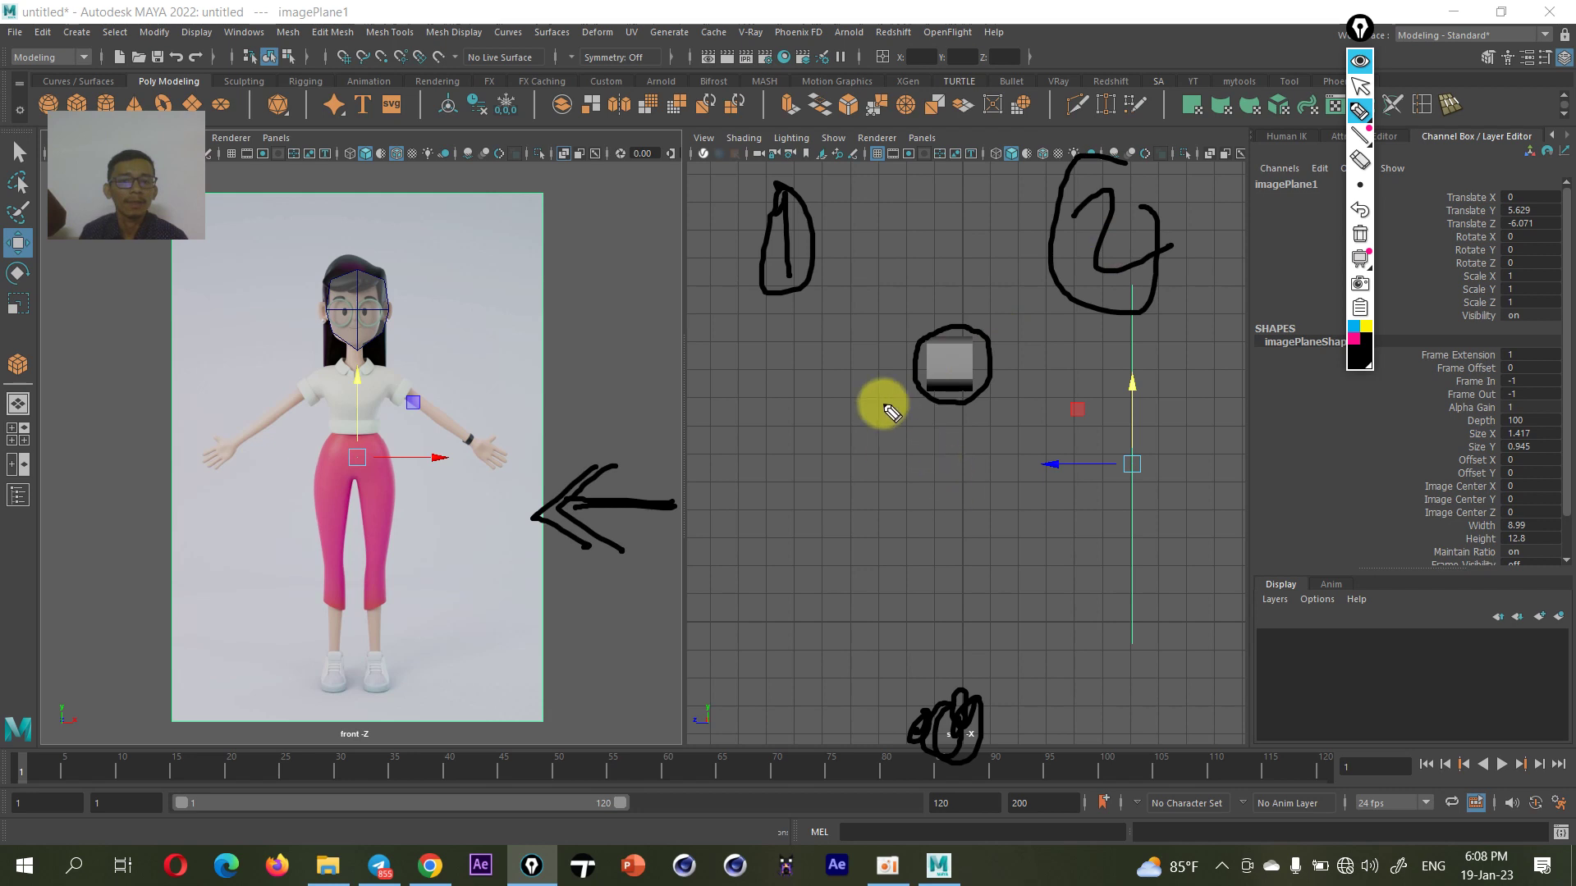
mouse_move(882, 364)
mouse_down()
mouse_move(767, 362)
mouse_move(749, 397)
mouse_up()
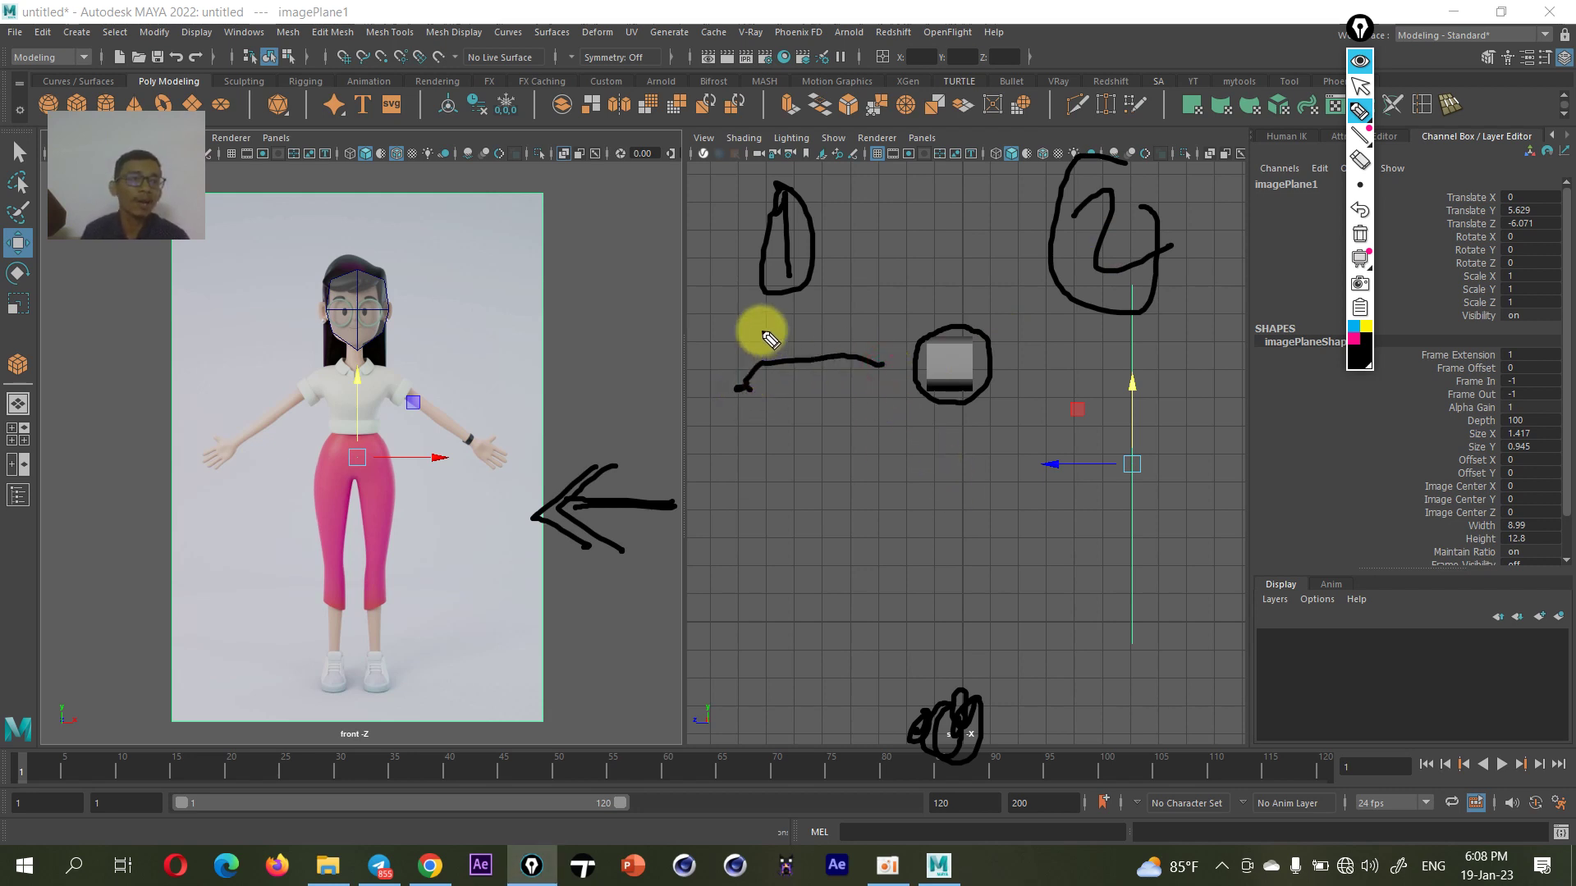
mouse_move(756, 326)
mouse_down()
mouse_move(746, 376)
mouse_move(779, 402)
mouse_up()
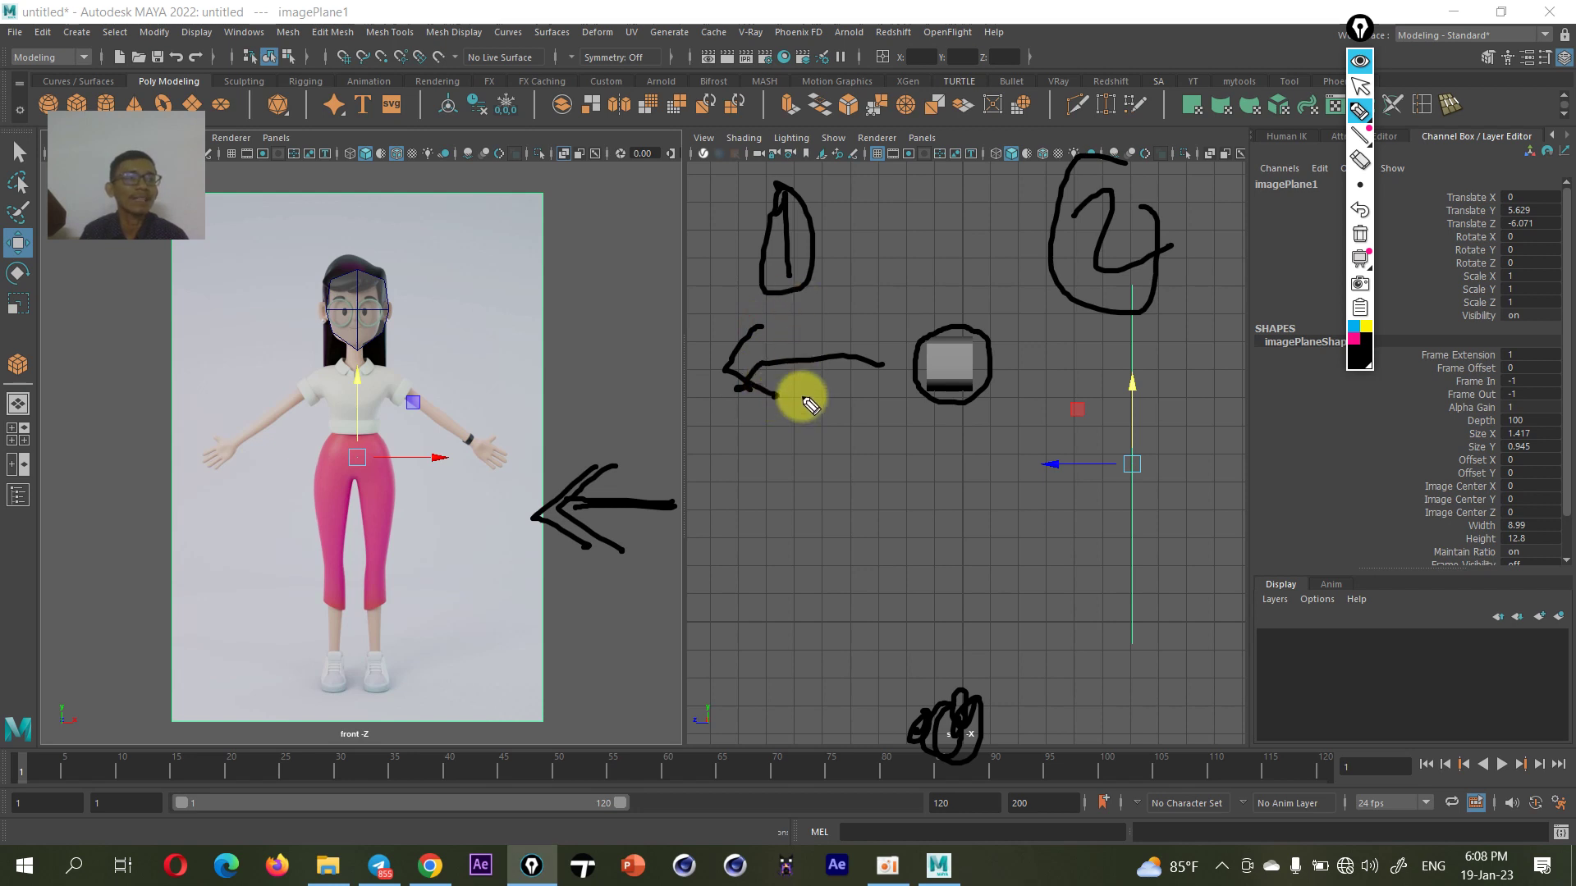
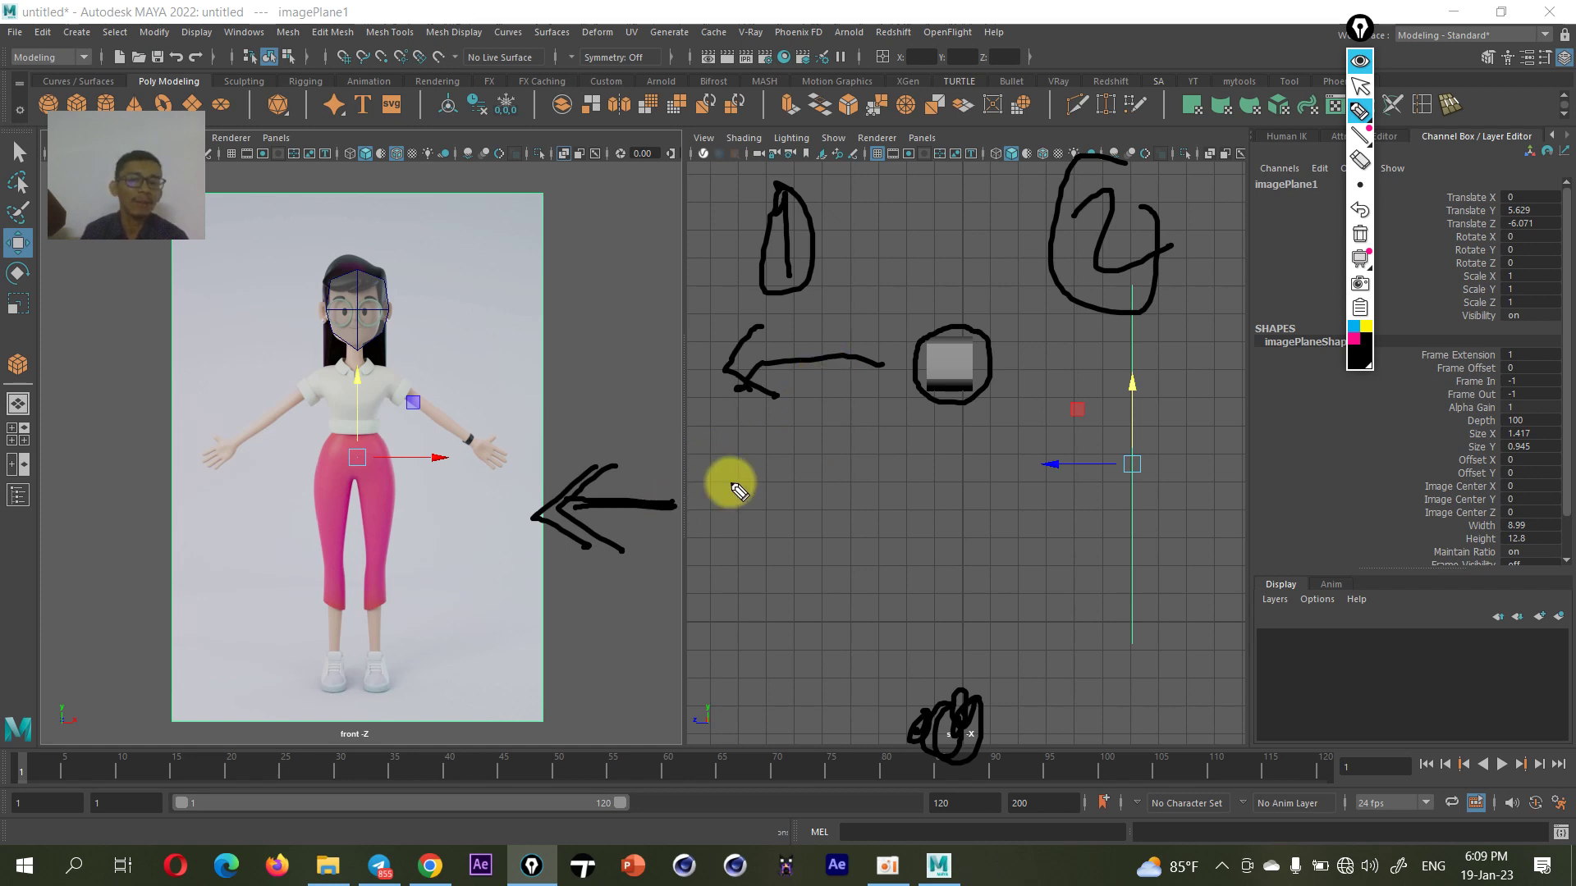
- Clear the sketch annotations and select the head cube pCube1 in the side view
click(1358, 241)
click(1360, 61)
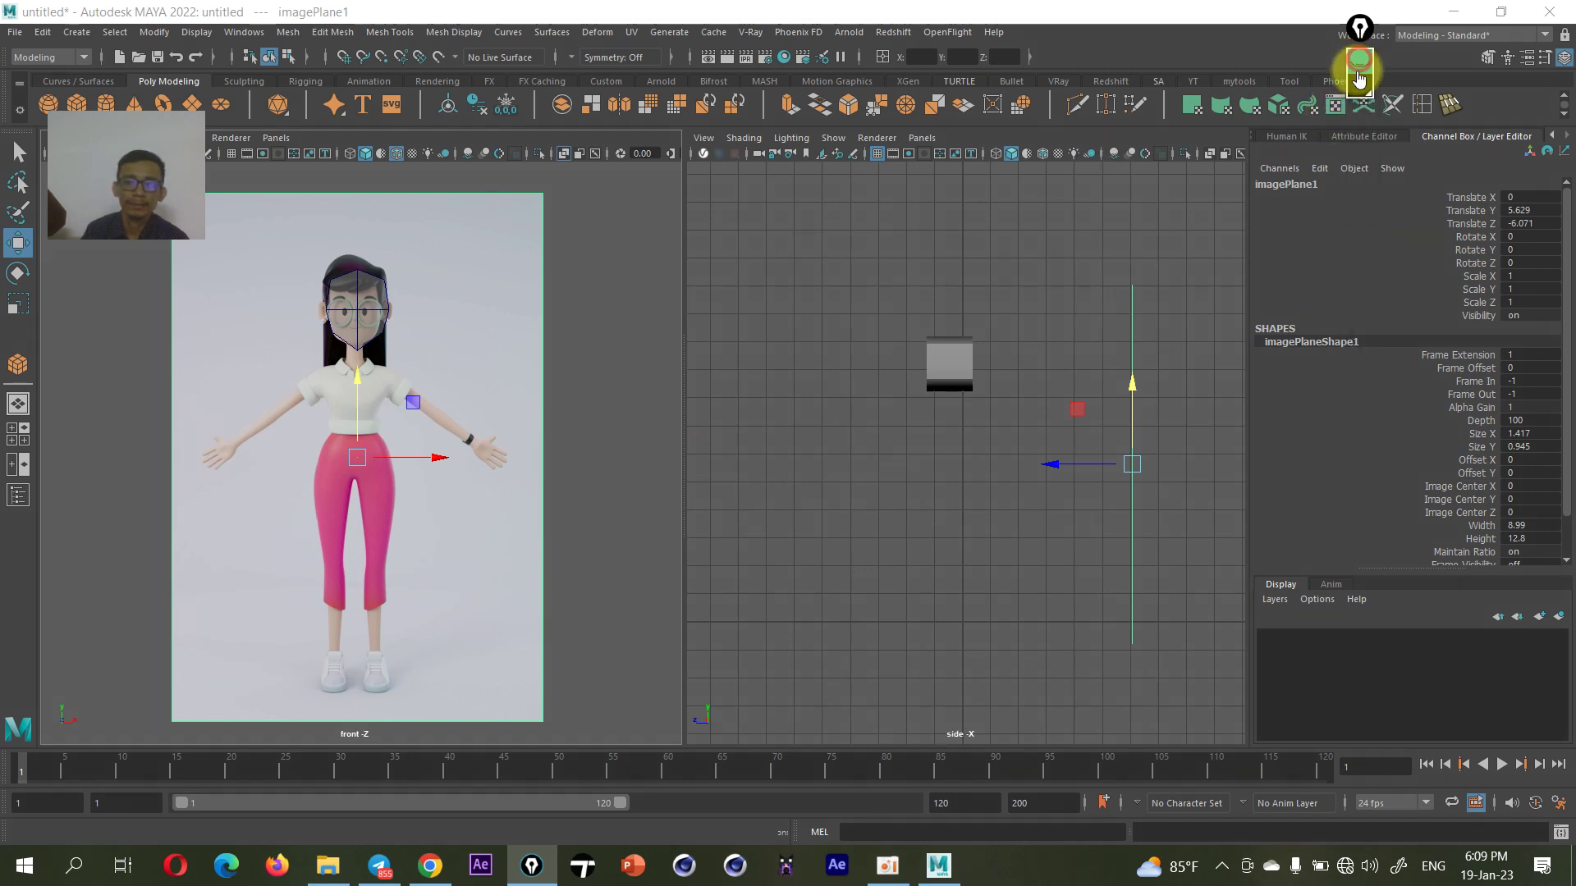
click(950, 361)
scroll(948, 360, up, 4)
alt+middle_drag(936, 361, 903, 508)
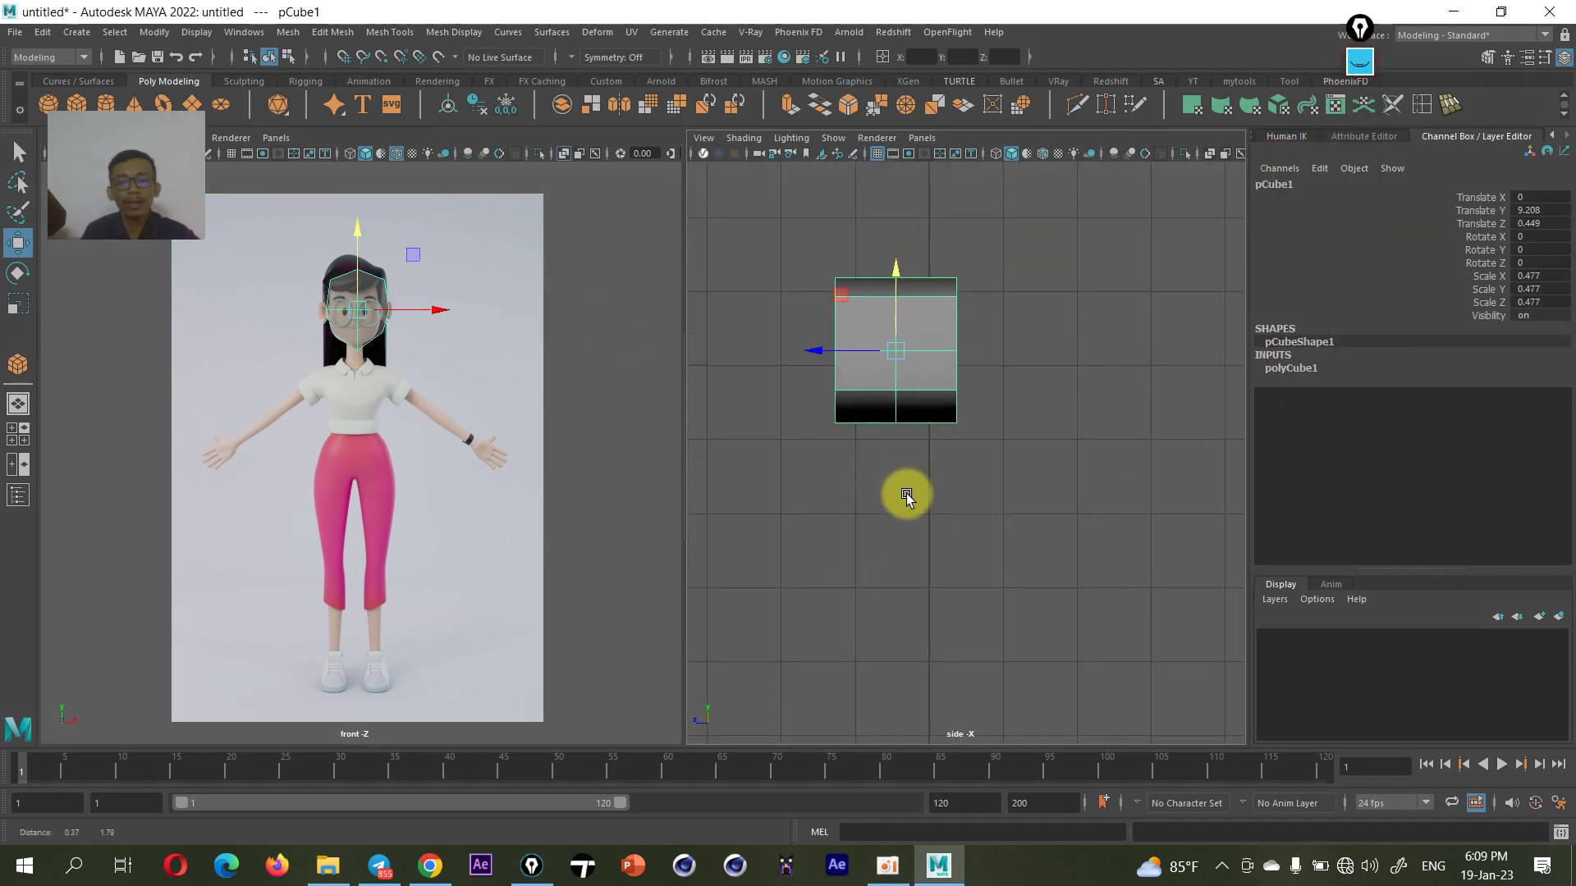
- Set pCube1's Translate Z to 0 in the Channel Box
click(1486, 210)
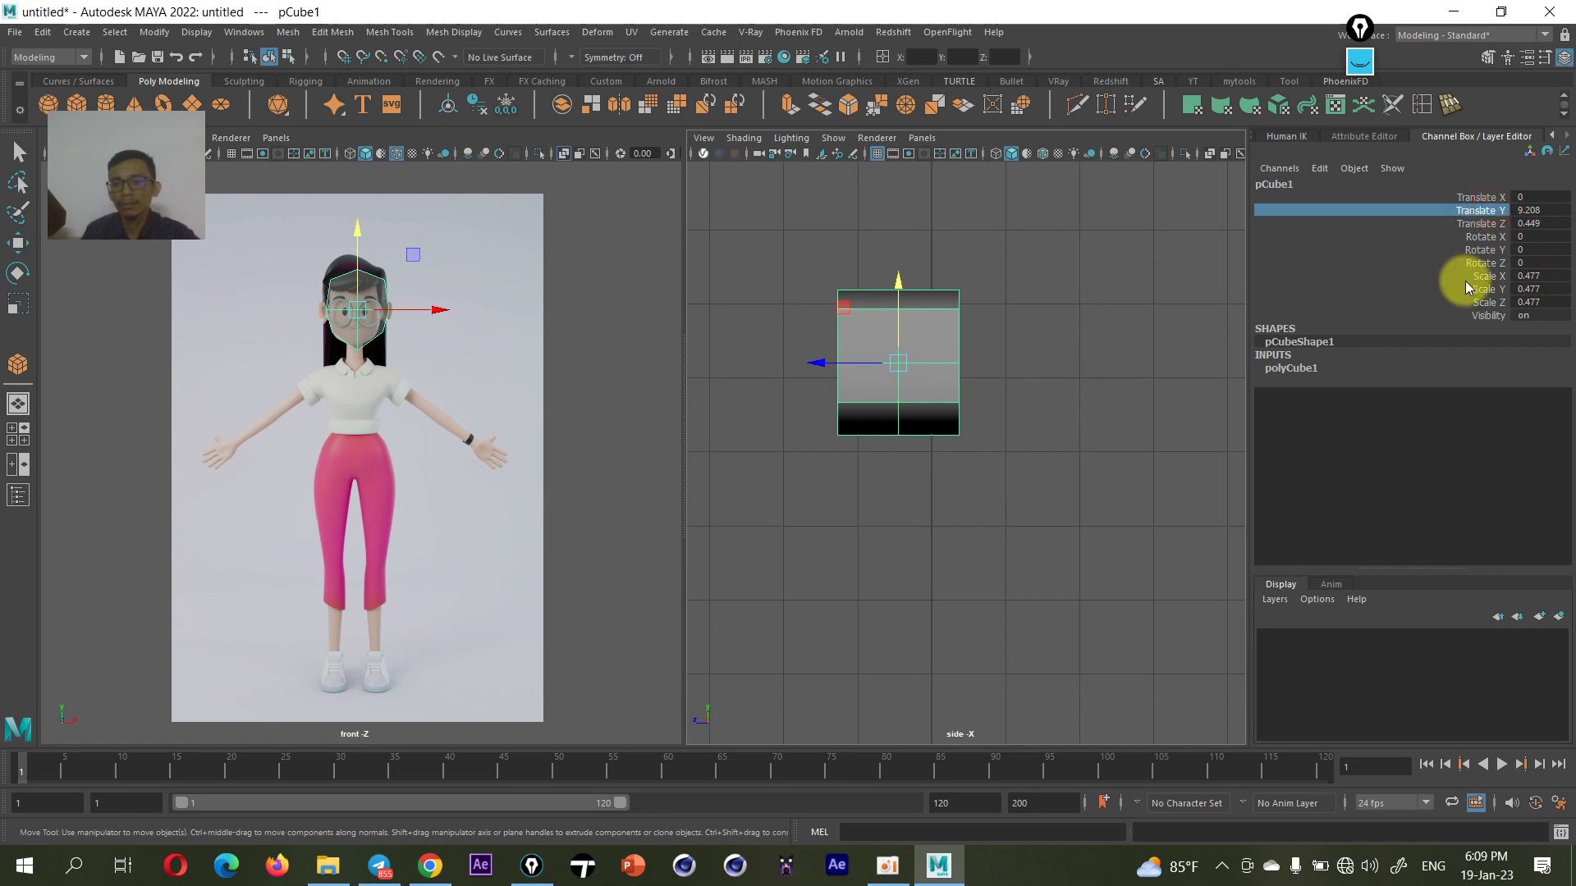
click(1481, 224)
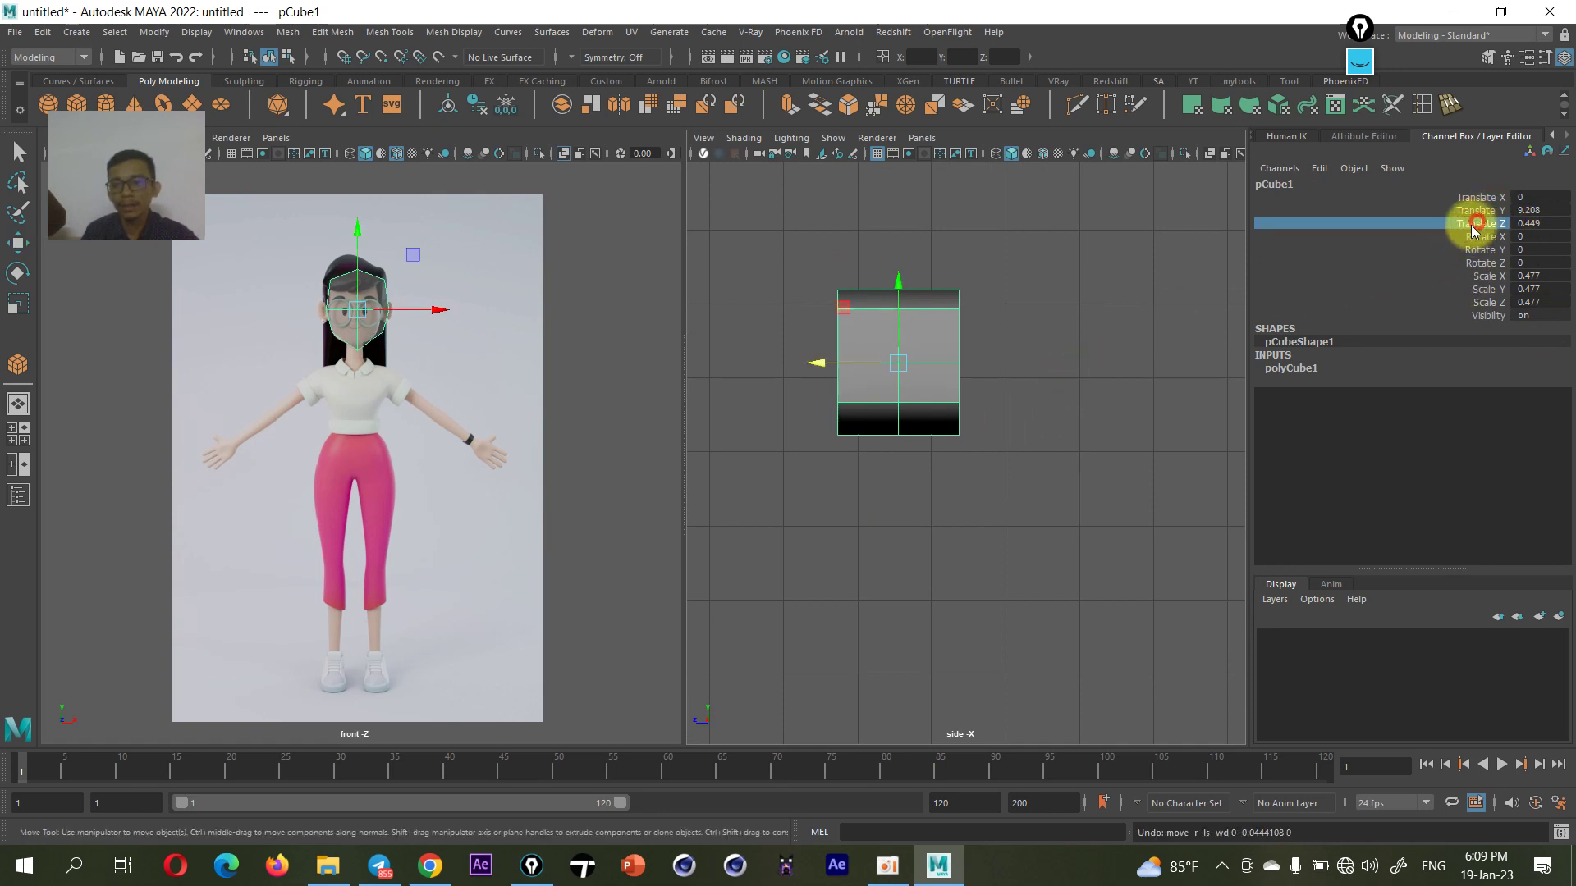
middle_drag(968, 380, 997, 382)
click(1536, 223)
text(0)
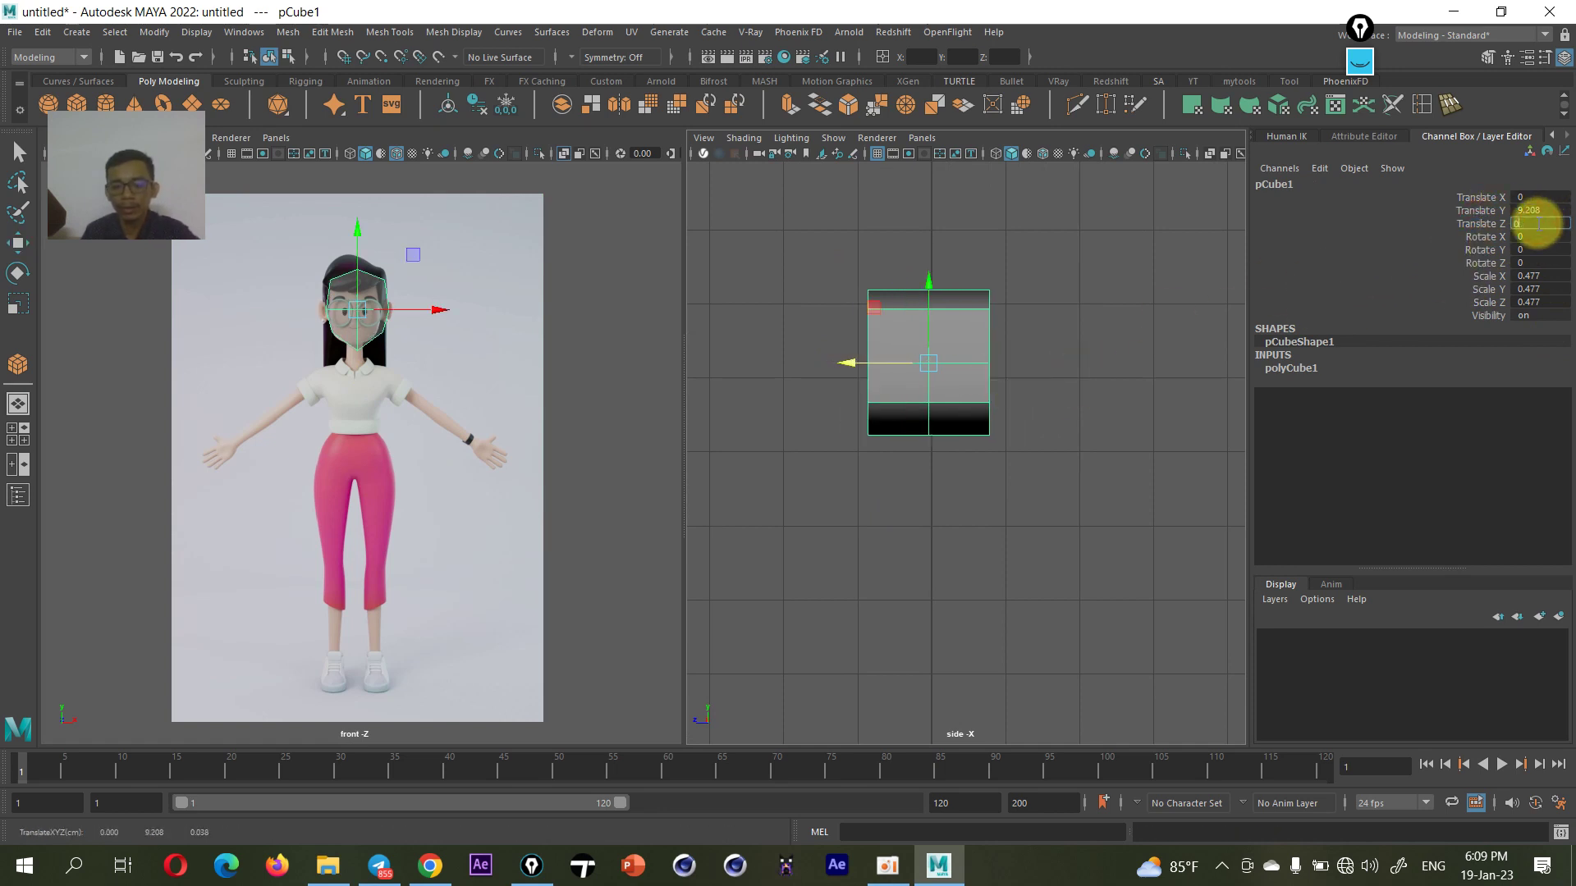
key(Return)
scroll(958, 443, up, 3)
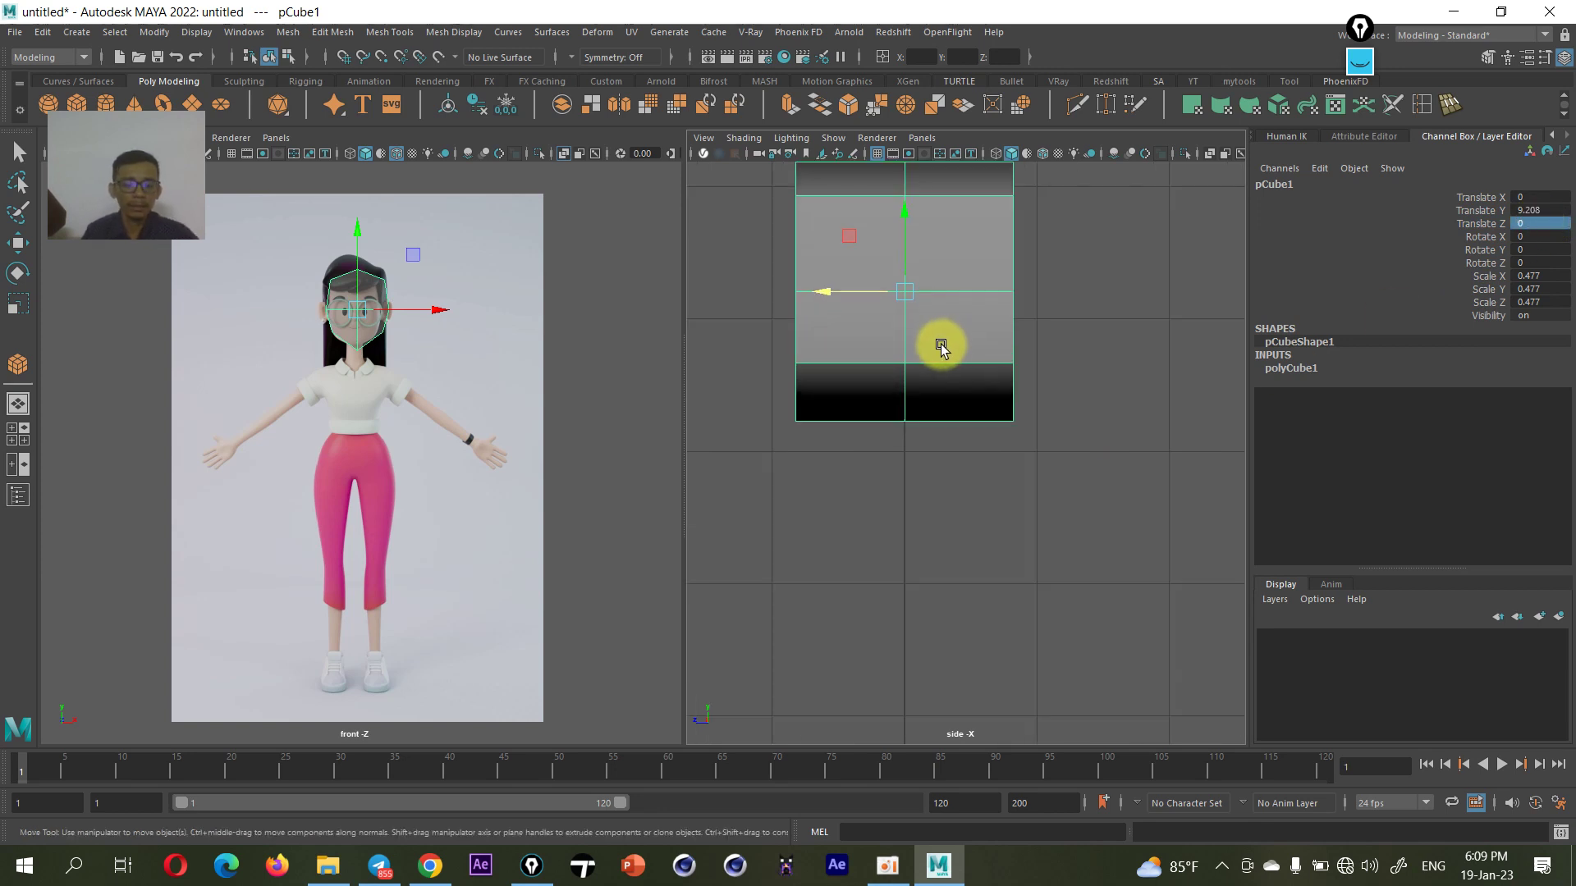
mouse_move(941, 343)
alt+middle_down()
mouse_move(938, 431)
mouse_move(958, 437)
alt+middle_up()
- In Vertex mode, bevel the head cube's top-left and bottom-left corners inward
right_drag(971, 353, 903, 351)
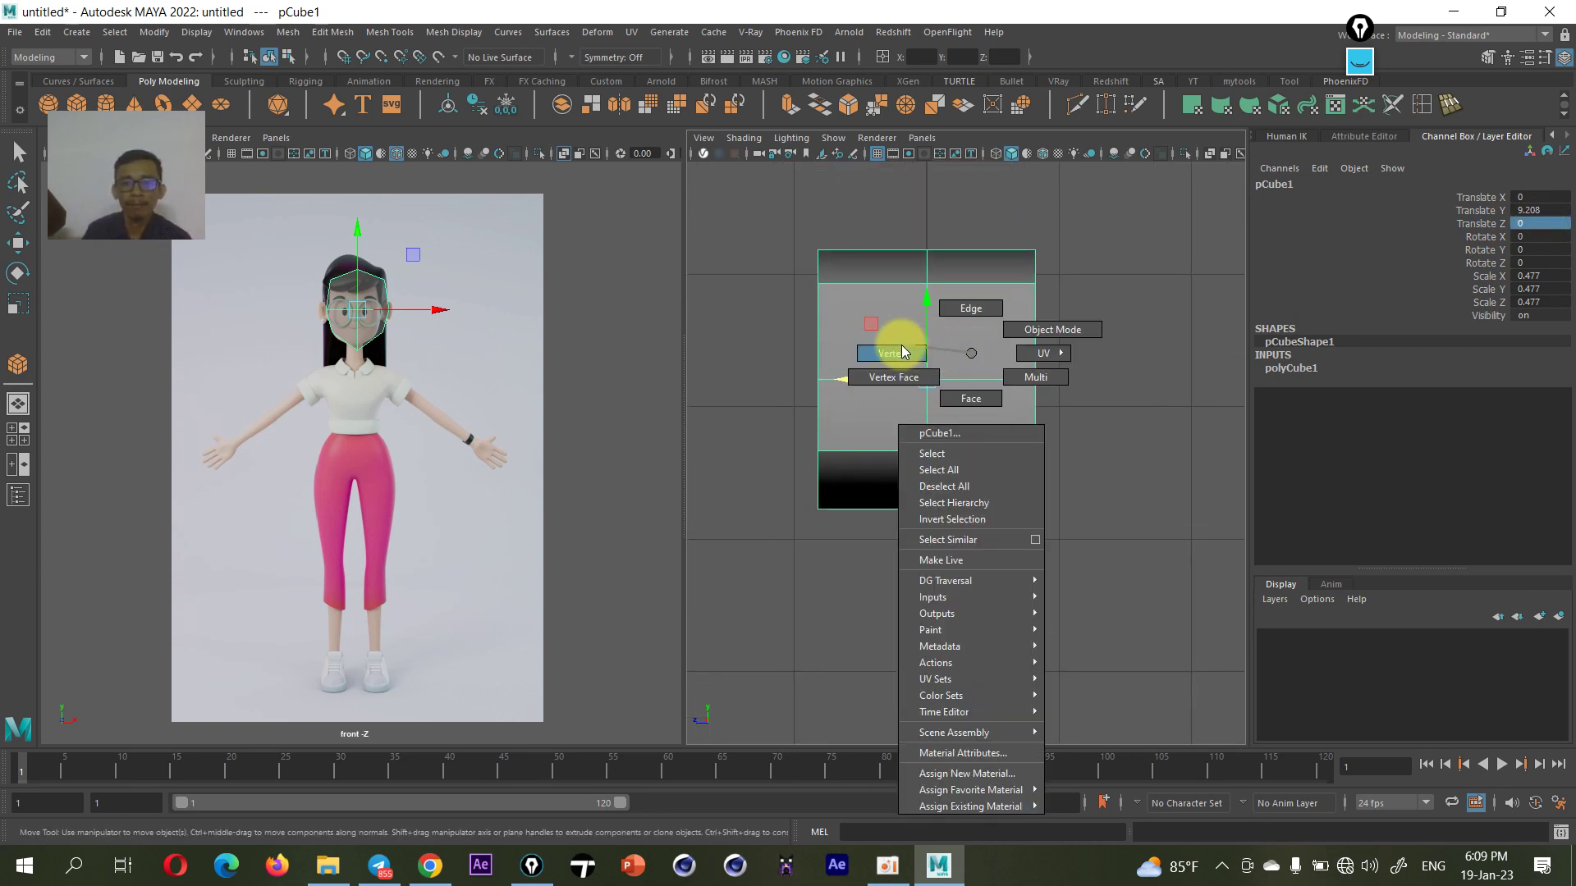
drag(844, 233, 736, 320)
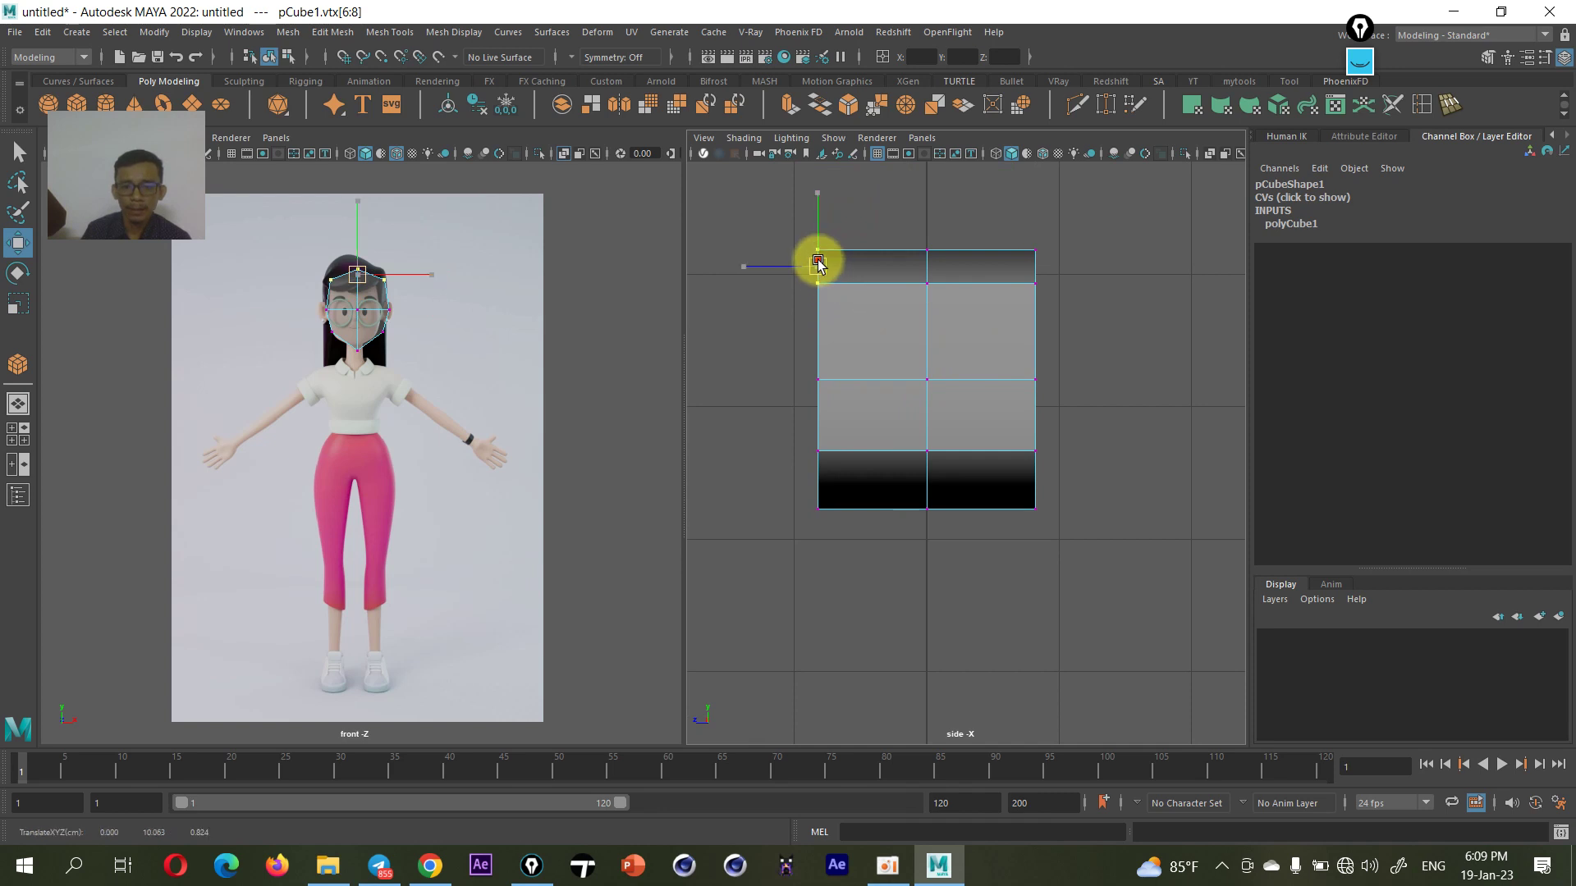
mouse_move(817, 261)
mouse_down()
mouse_move(833, 264)
mouse_move(803, 282)
mouse_move(859, 261)
mouse_up()
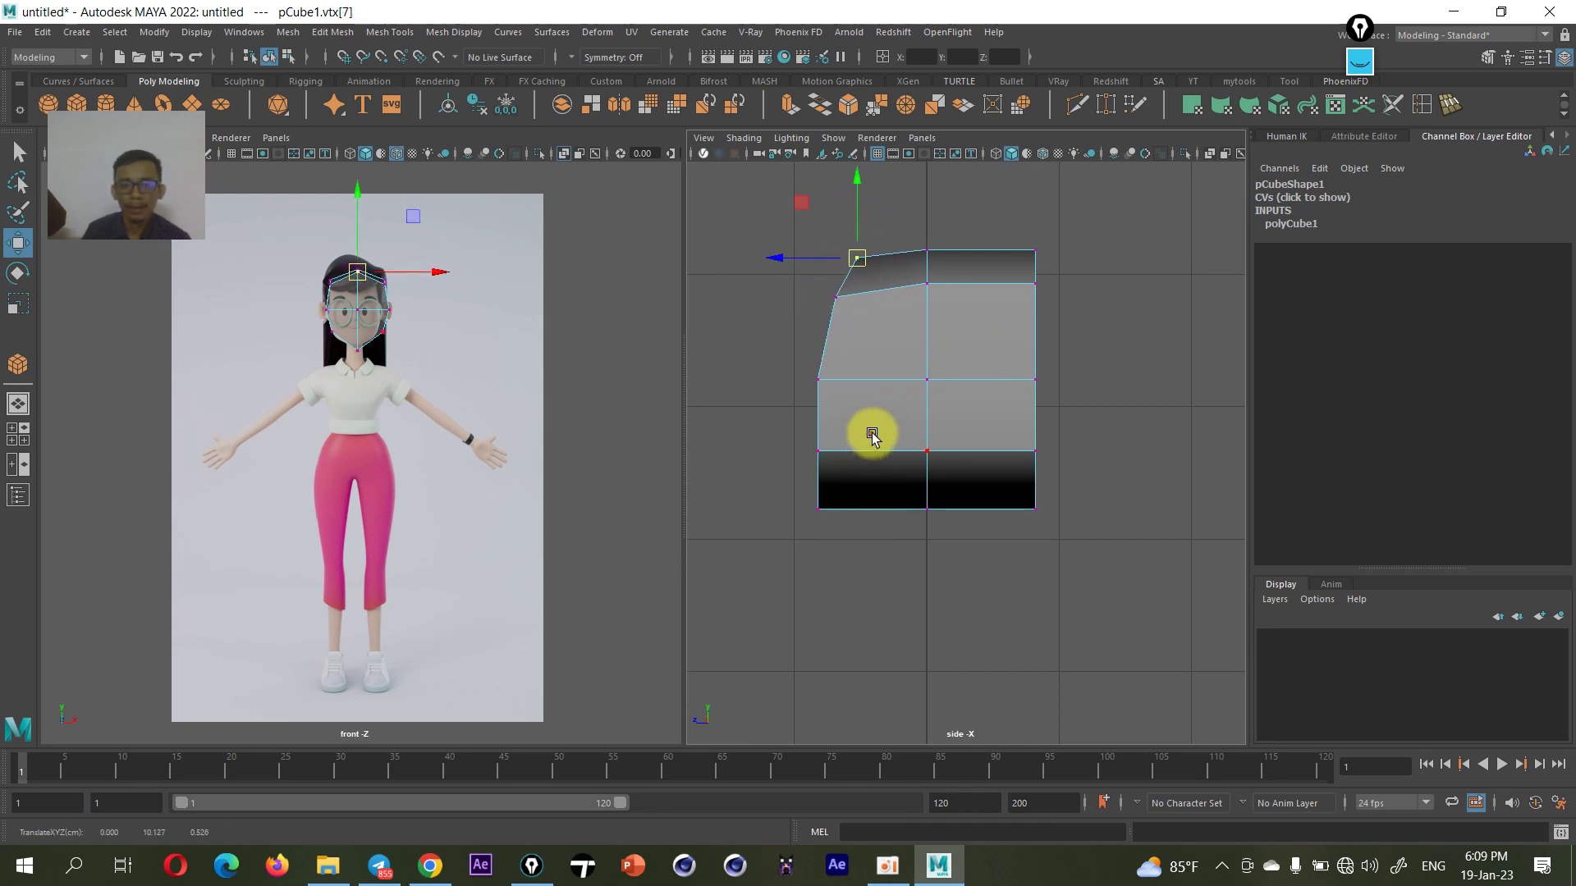
drag(868, 432, 788, 559)
scroll(813, 486, up, 3)
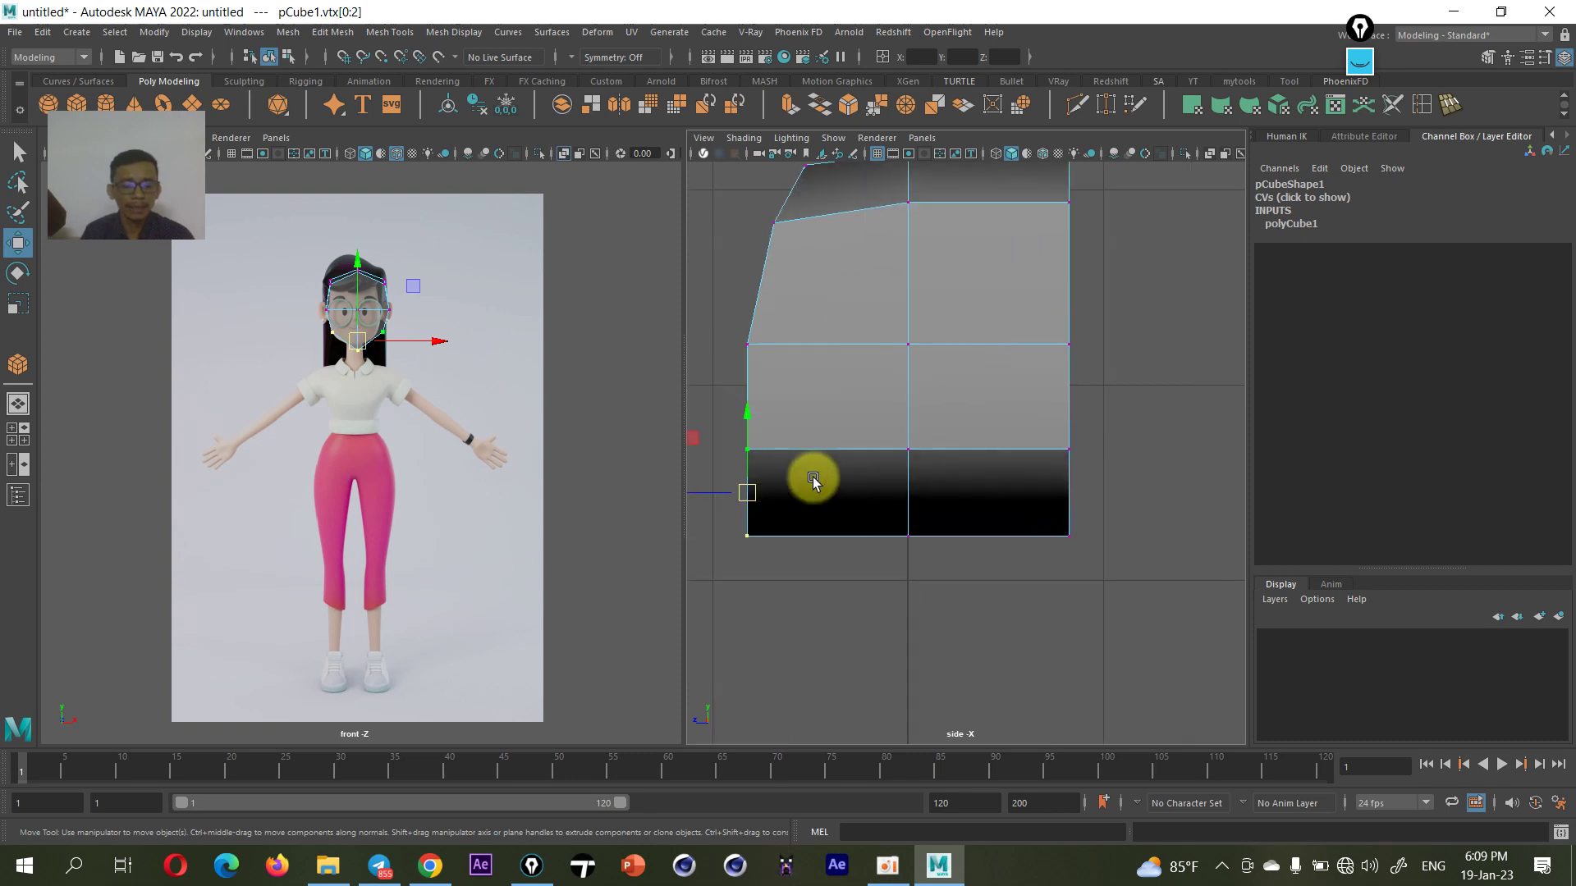
alt+middle_drag(812, 480, 864, 494)
mouse_move(759, 506)
mouse_down()
mouse_move(788, 505)
mouse_move(815, 550)
mouse_up()
click(830, 548)
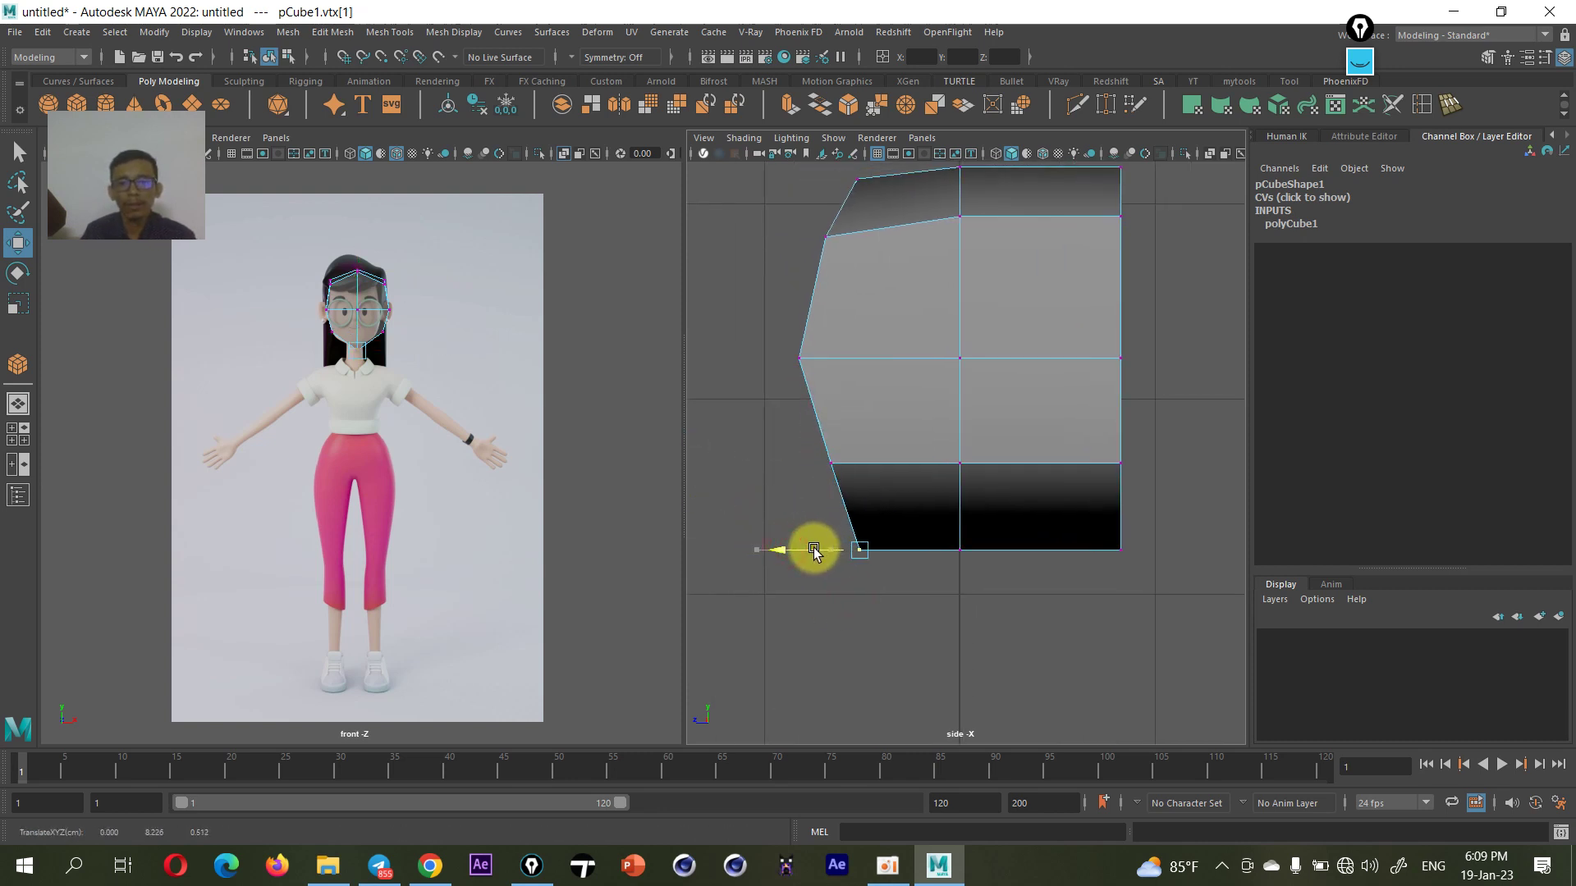
scroll(1023, 509, up, 2)
scroll(1126, 219, down, 2)
- Pull the top-right vertices left and down, and raise the top-middle ones to round the crown
drag(1126, 218, 1035, 300)
drag(948, 218, 897, 328)
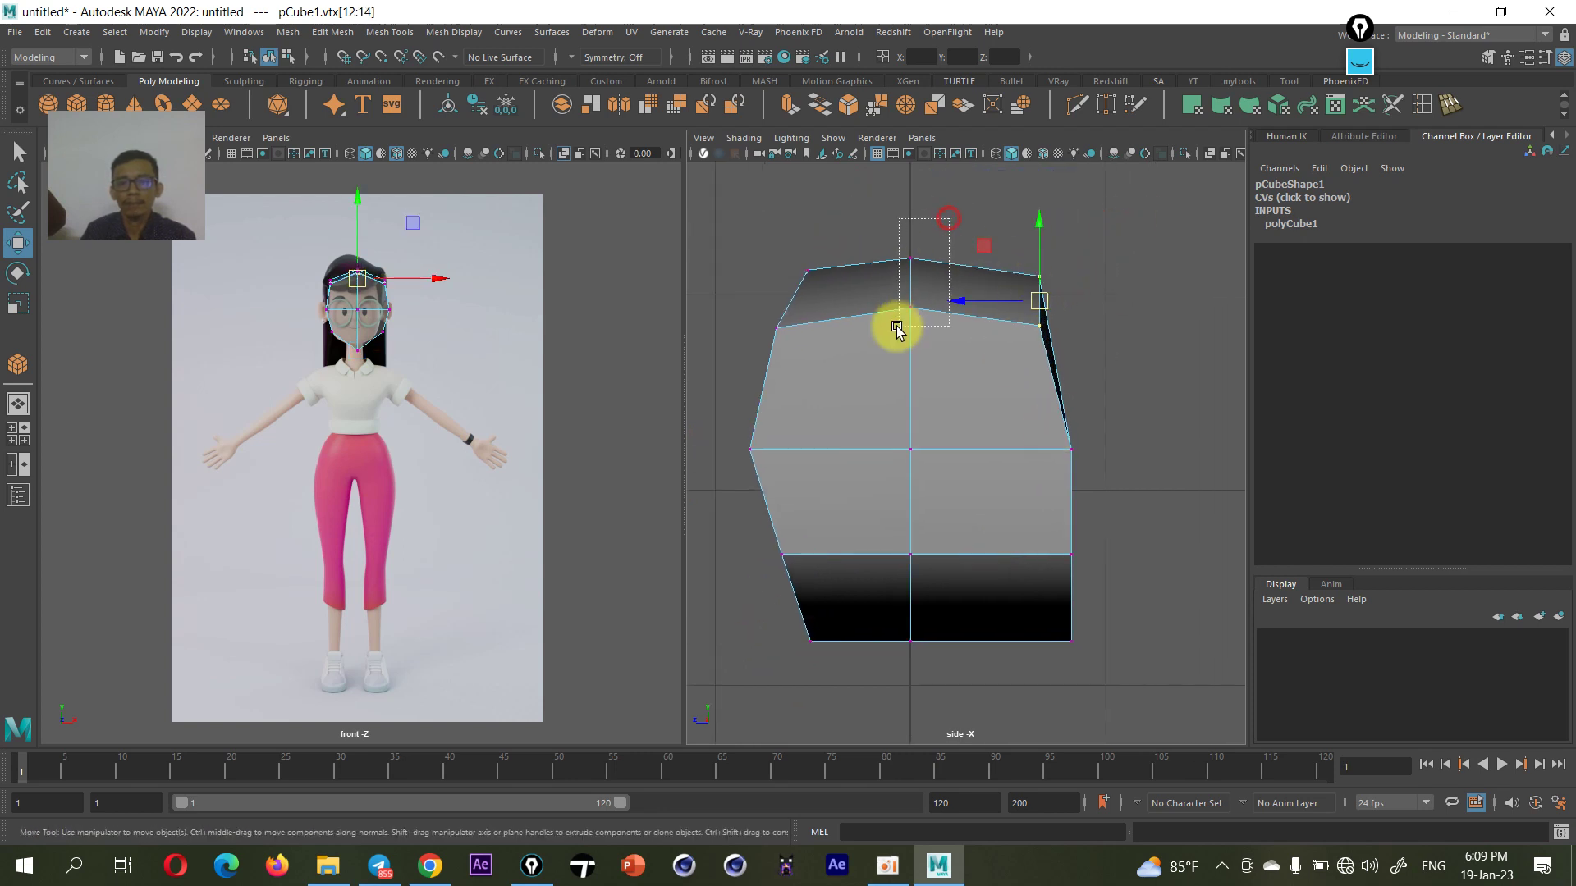
drag(908, 227, 911, 211)
scroll(387, 283, up, 2)
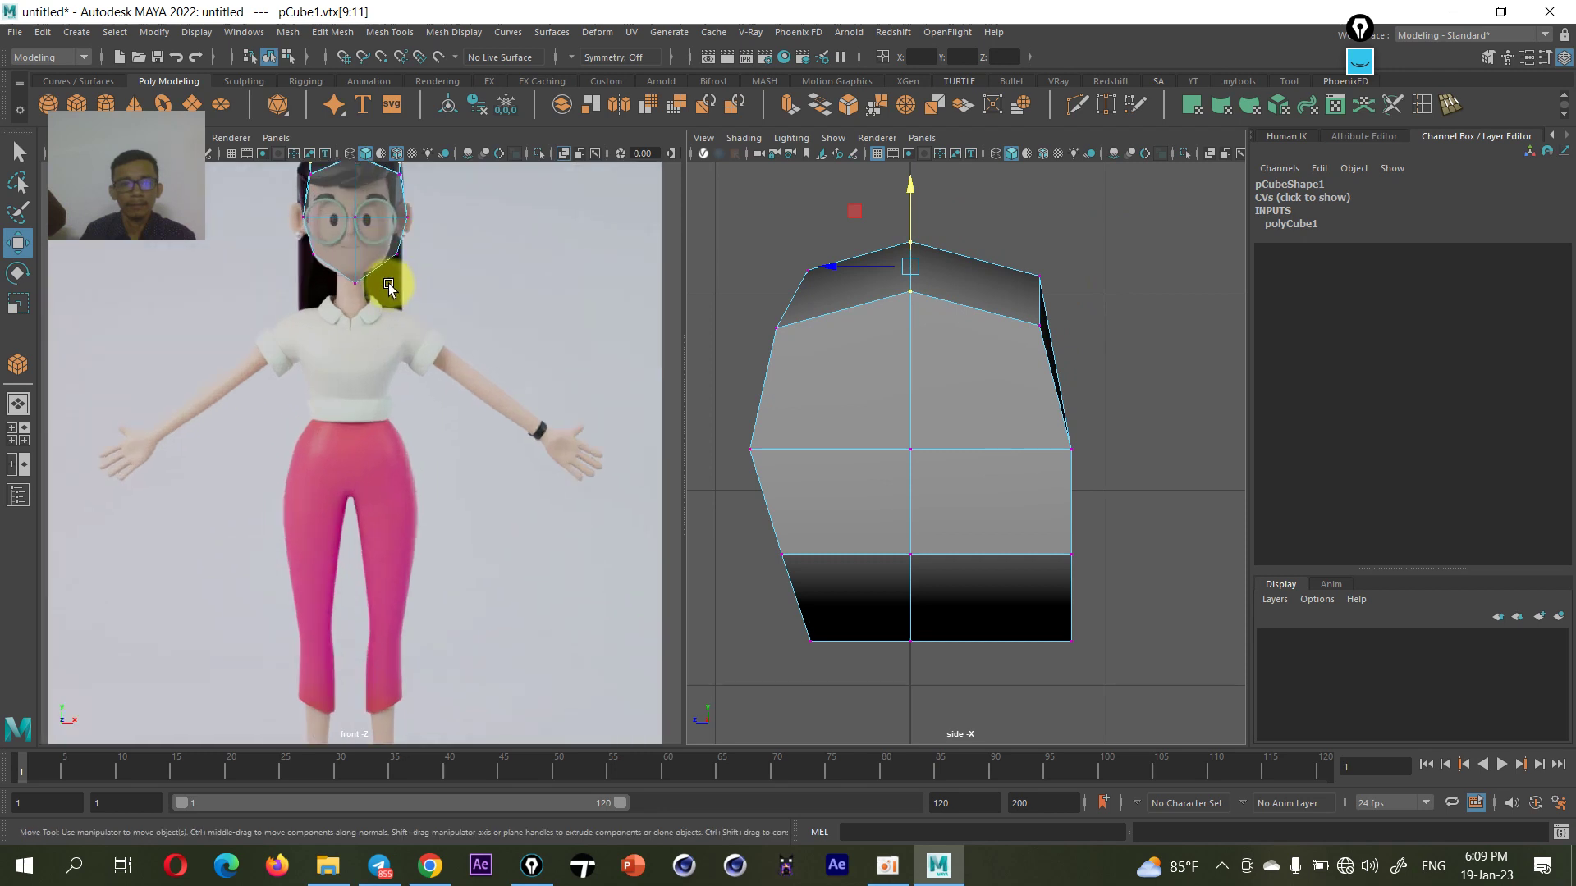
scroll(341, 415, up, 2)
scroll(380, 415, up, 2)
alt+middle_drag(1006, 520, 992, 483)
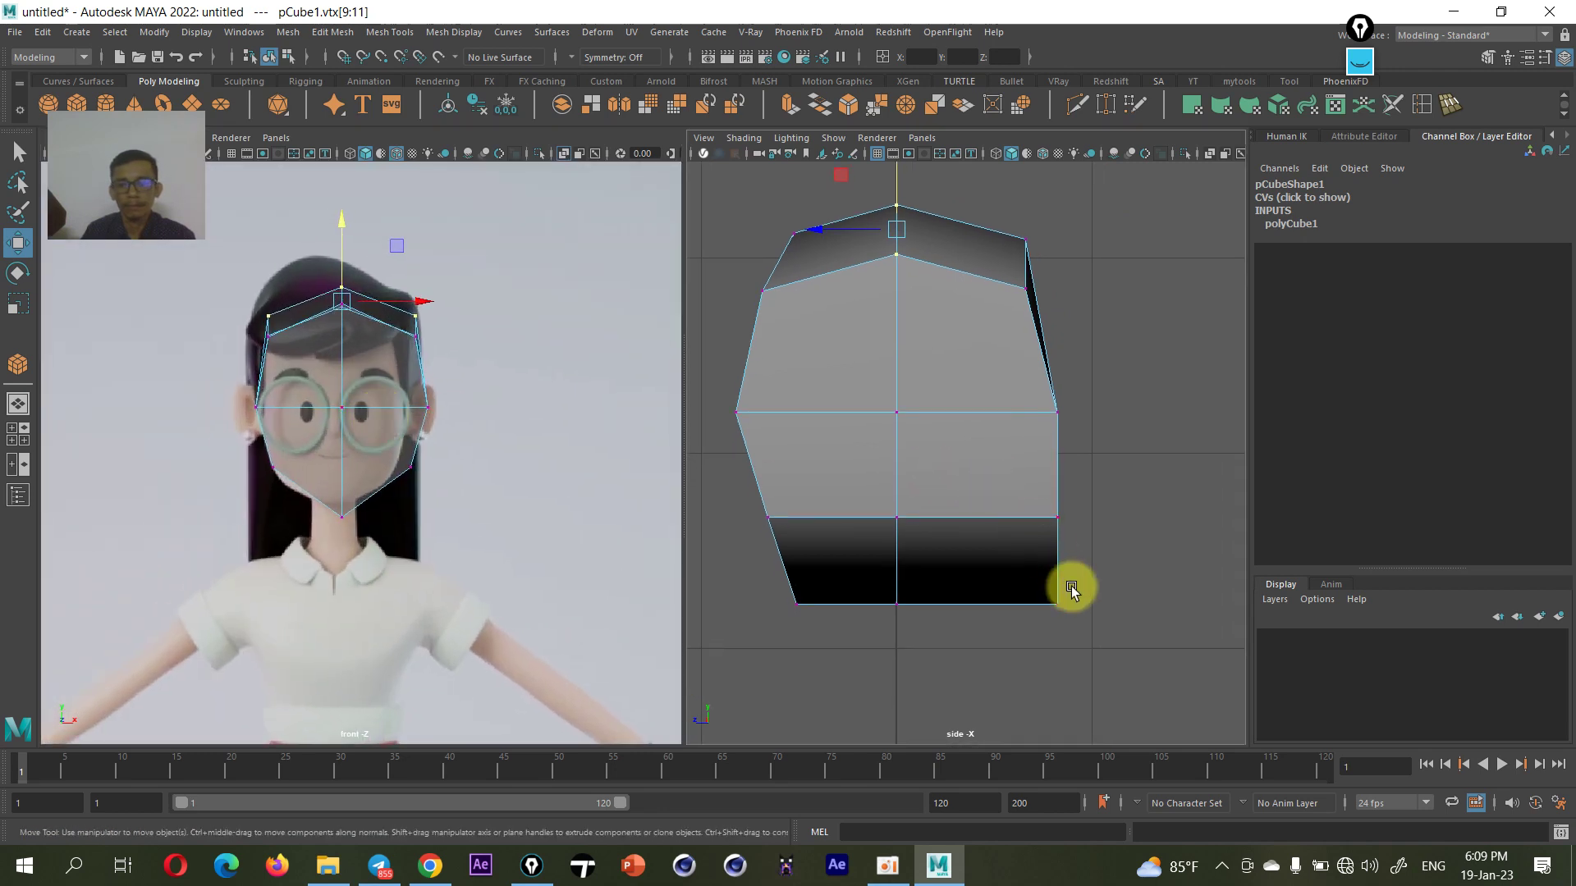
- Move the lower-right vertices left to taper the jaw
drag(1111, 469, 1056, 628)
drag(1009, 566, 962, 579)
mouse_move(1082, 572)
mouse_down()
mouse_move(948, 656)
mouse_move(931, 604)
mouse_up()
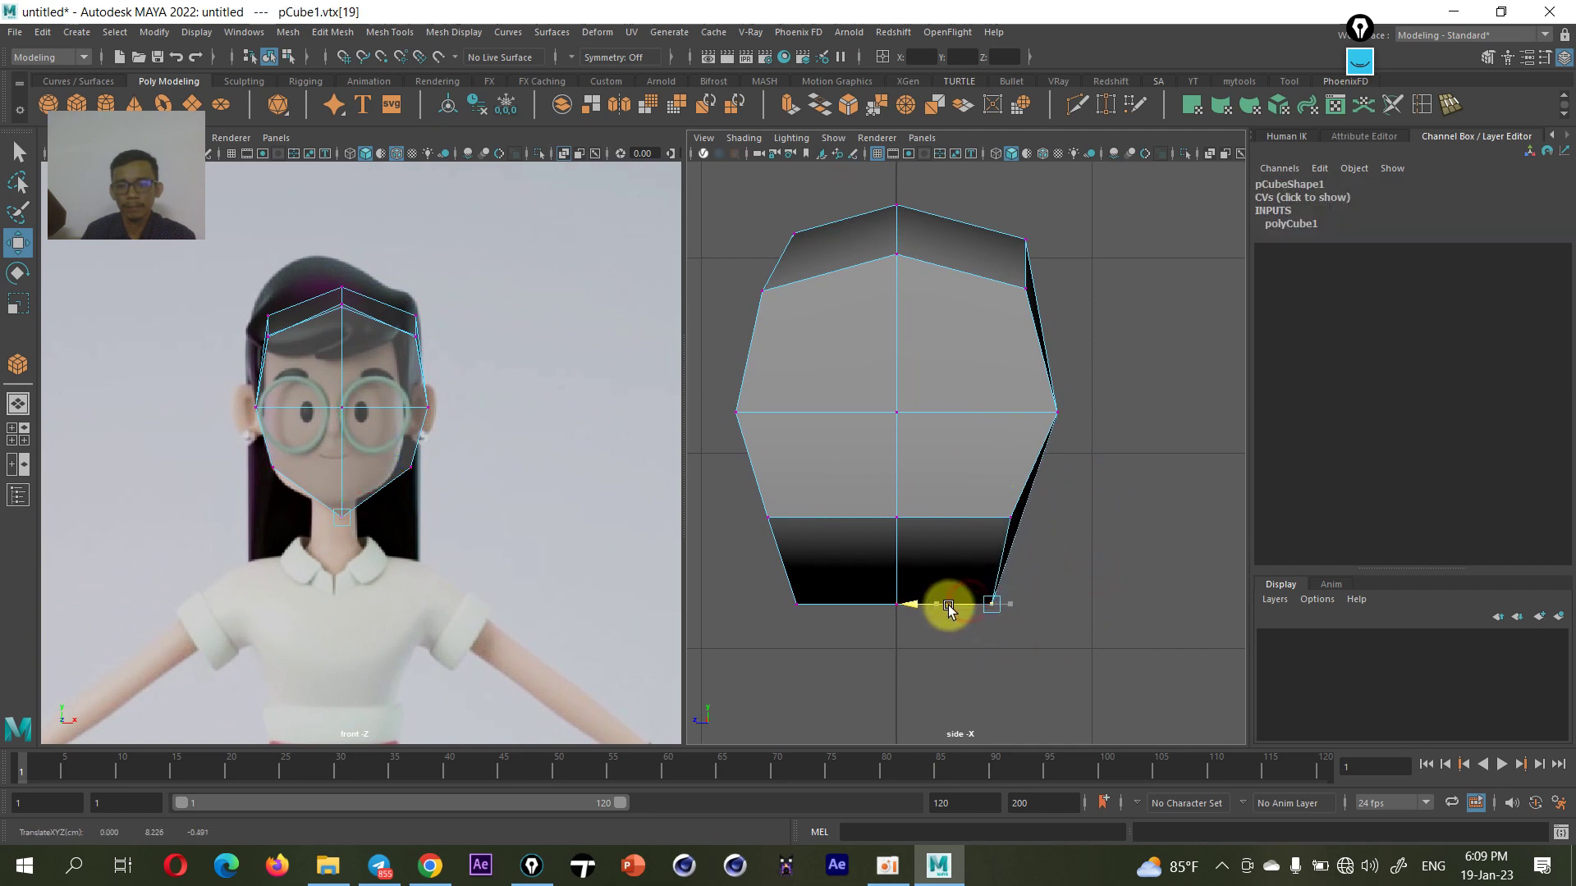
mouse_move(1041, 225)
mouse_down()
mouse_move(1002, 299)
mouse_move(987, 264)
mouse_up()
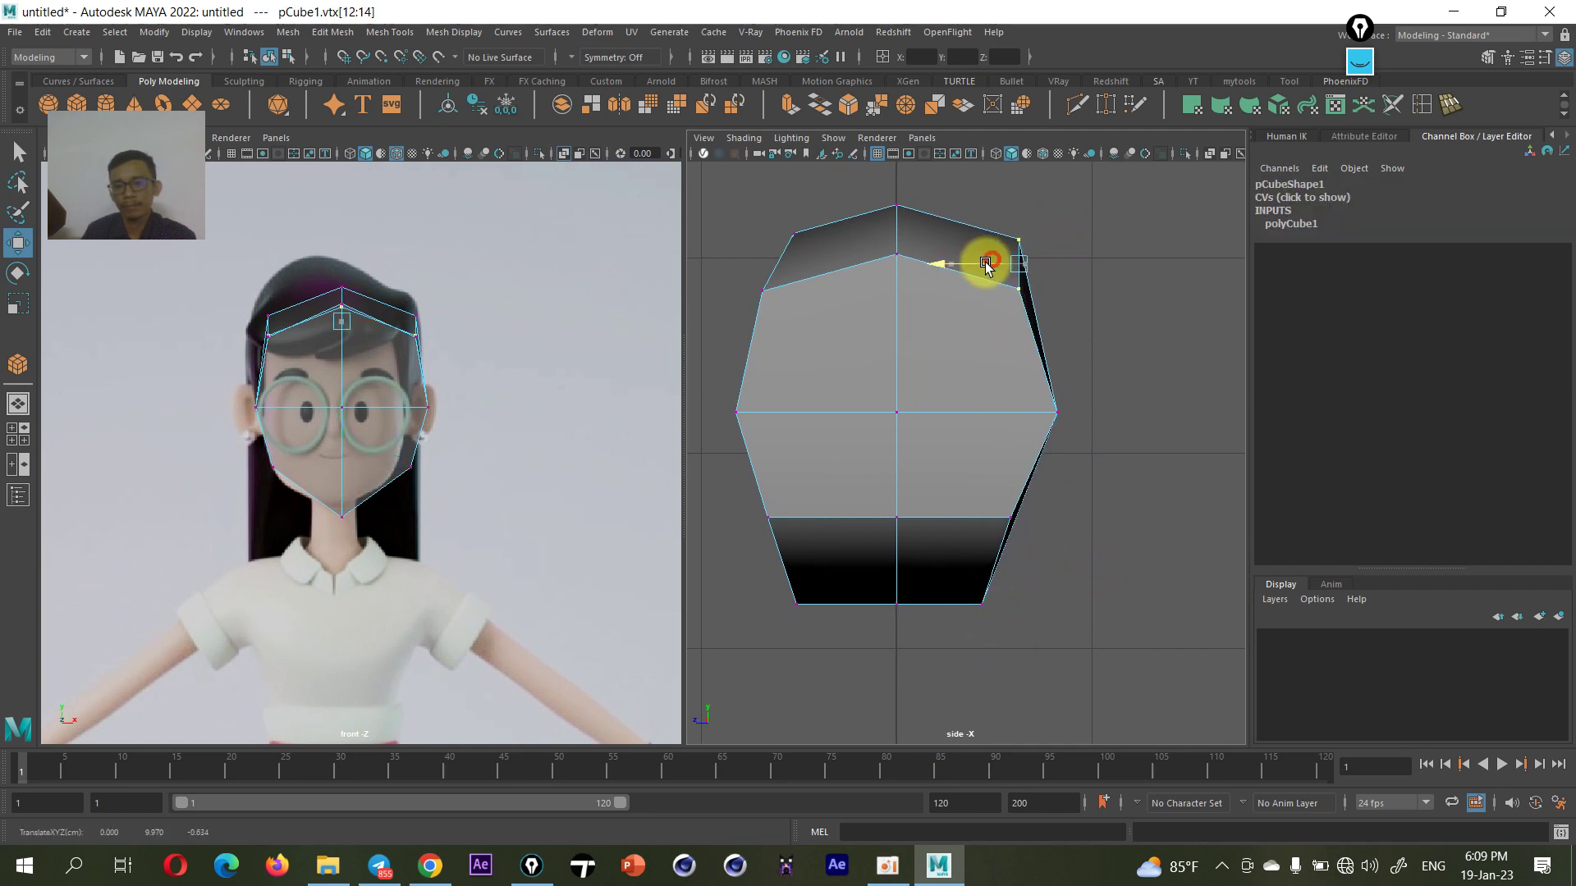
alt+middle_drag(970, 419, 1016, 429)
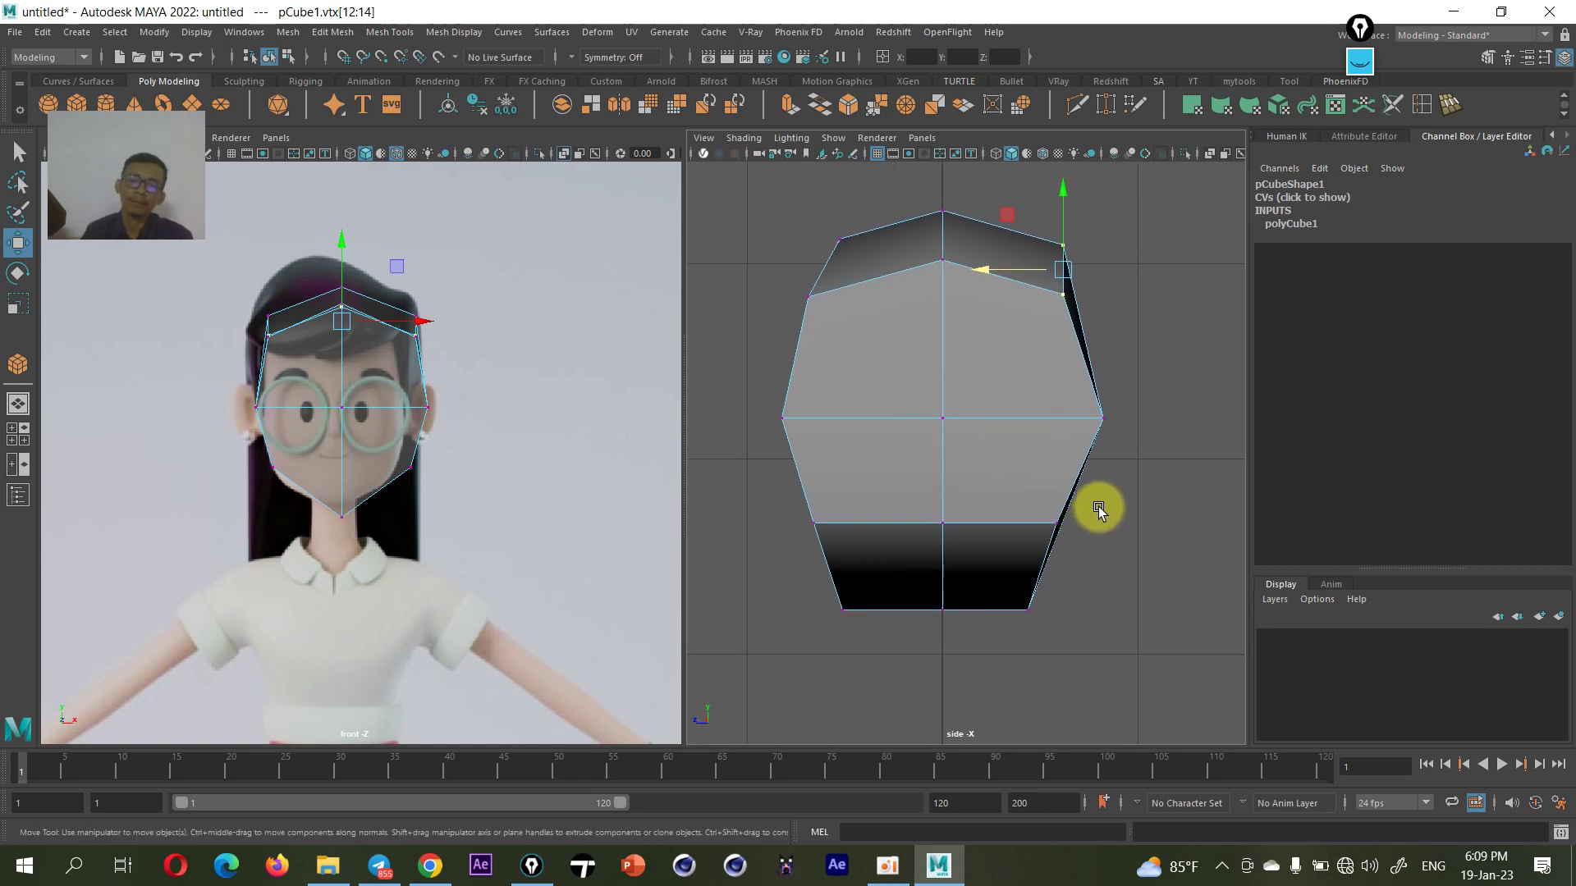
drag(1092, 503, 989, 642)
drag(982, 572, 974, 572)
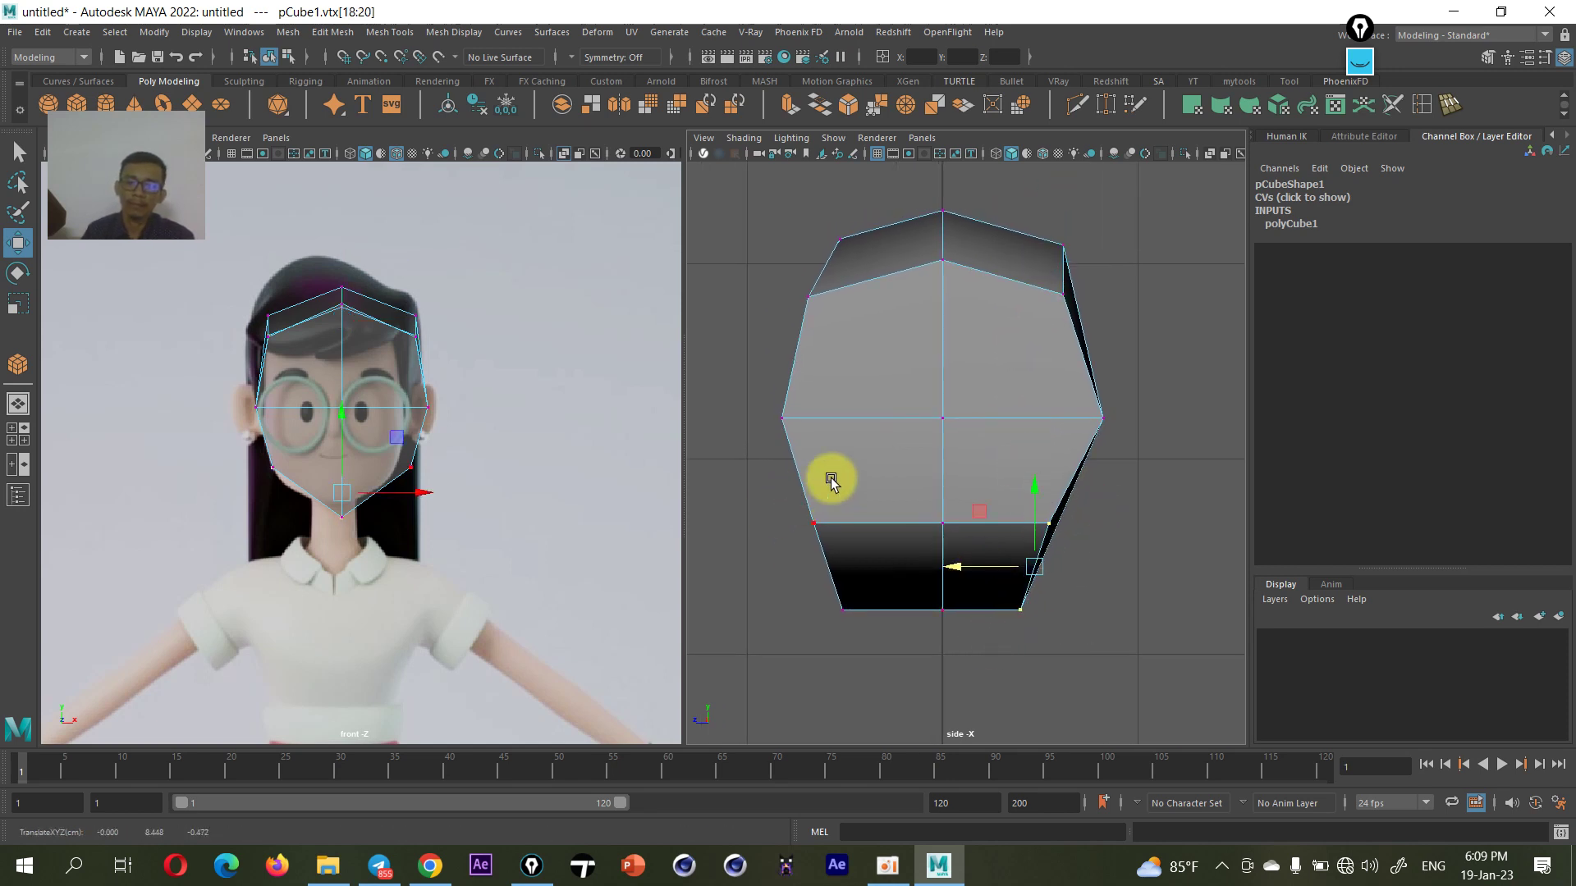
- Refine the right side, pushing the top-right vertices up-right and raising the middle-right vertex
alt+middle_drag(883, 491, 859, 535)
mouse_move(1092, 257)
mouse_down()
mouse_move(1013, 338)
mouse_move(1055, 281)
mouse_up()
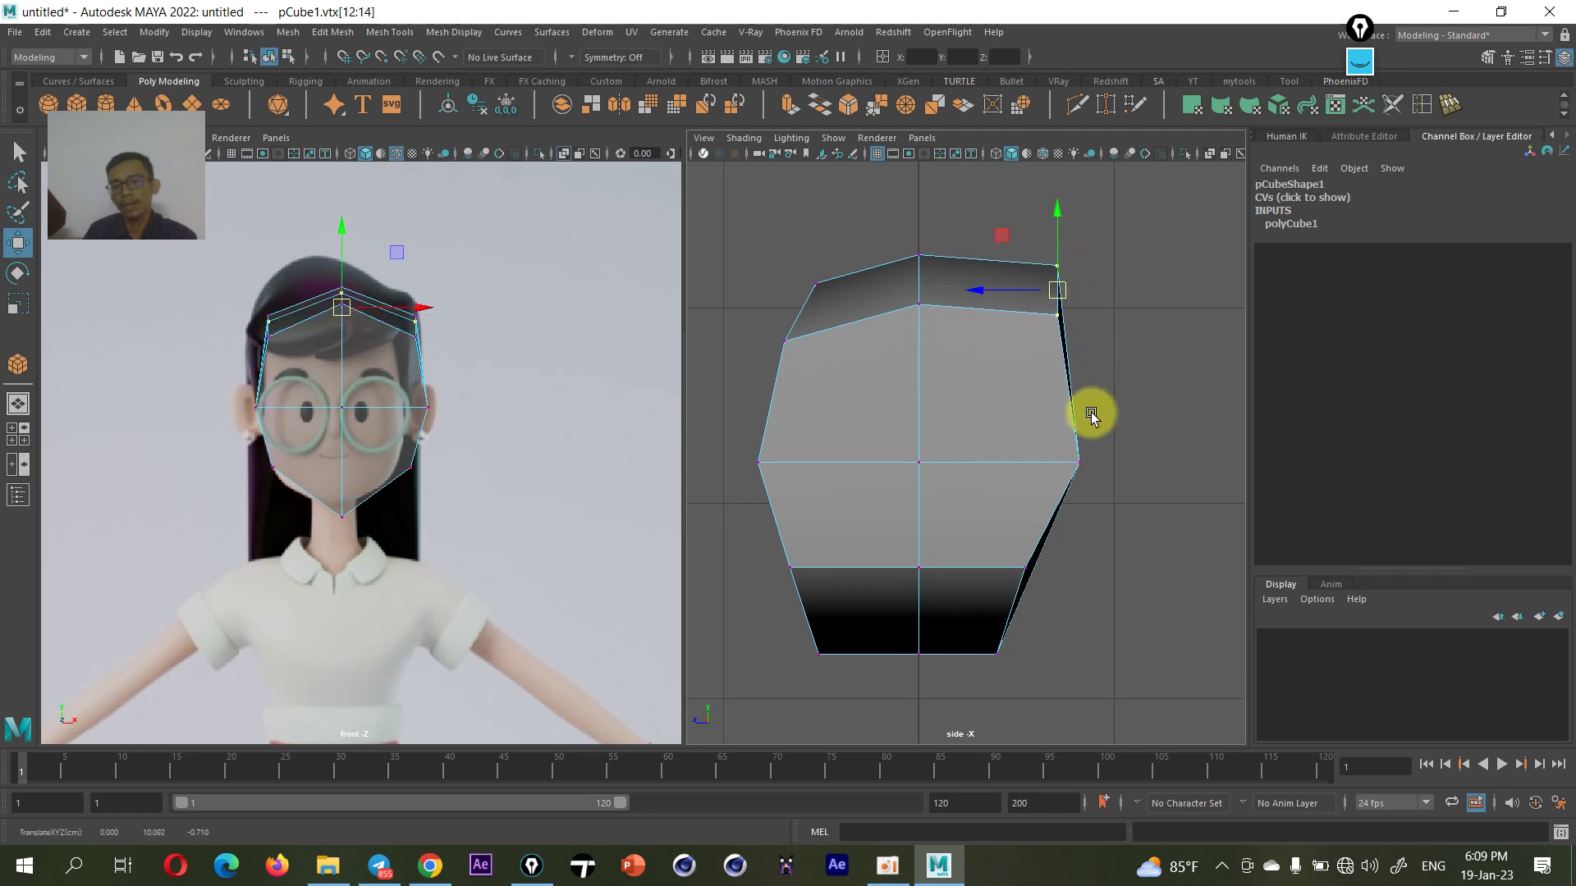
mouse_move(1105, 423)
mouse_down()
mouse_move(1056, 492)
mouse_move(1074, 439)
mouse_up()
alt+middle_drag(1023, 486, 1056, 437)
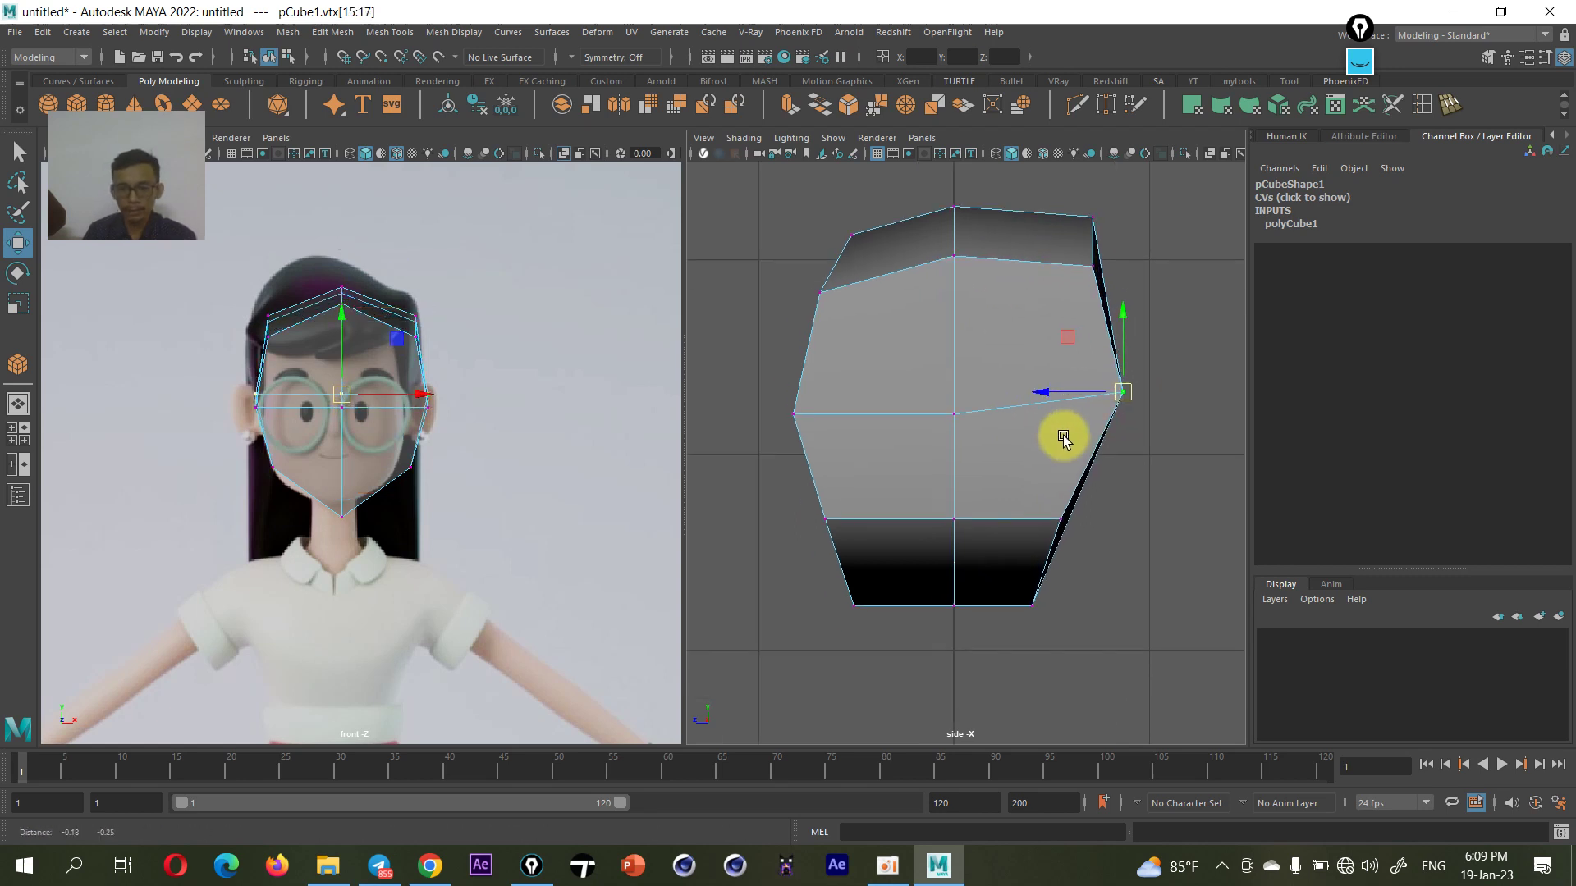
drag(1096, 498, 1030, 572)
drag(1062, 520, 1055, 515)
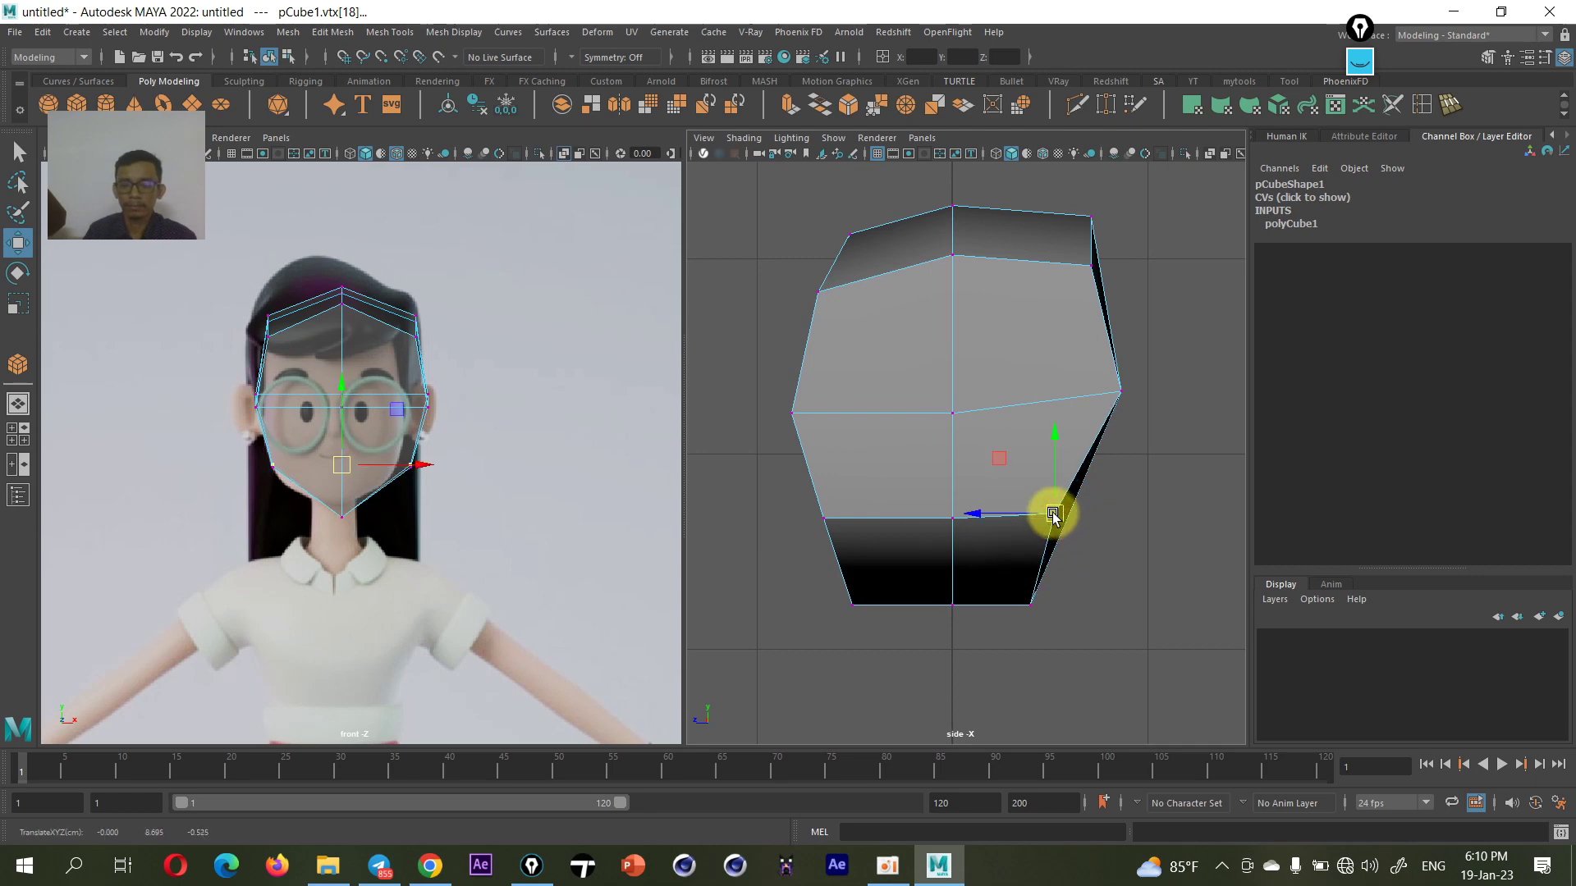
alt+middle_drag(1066, 560, 1063, 566)
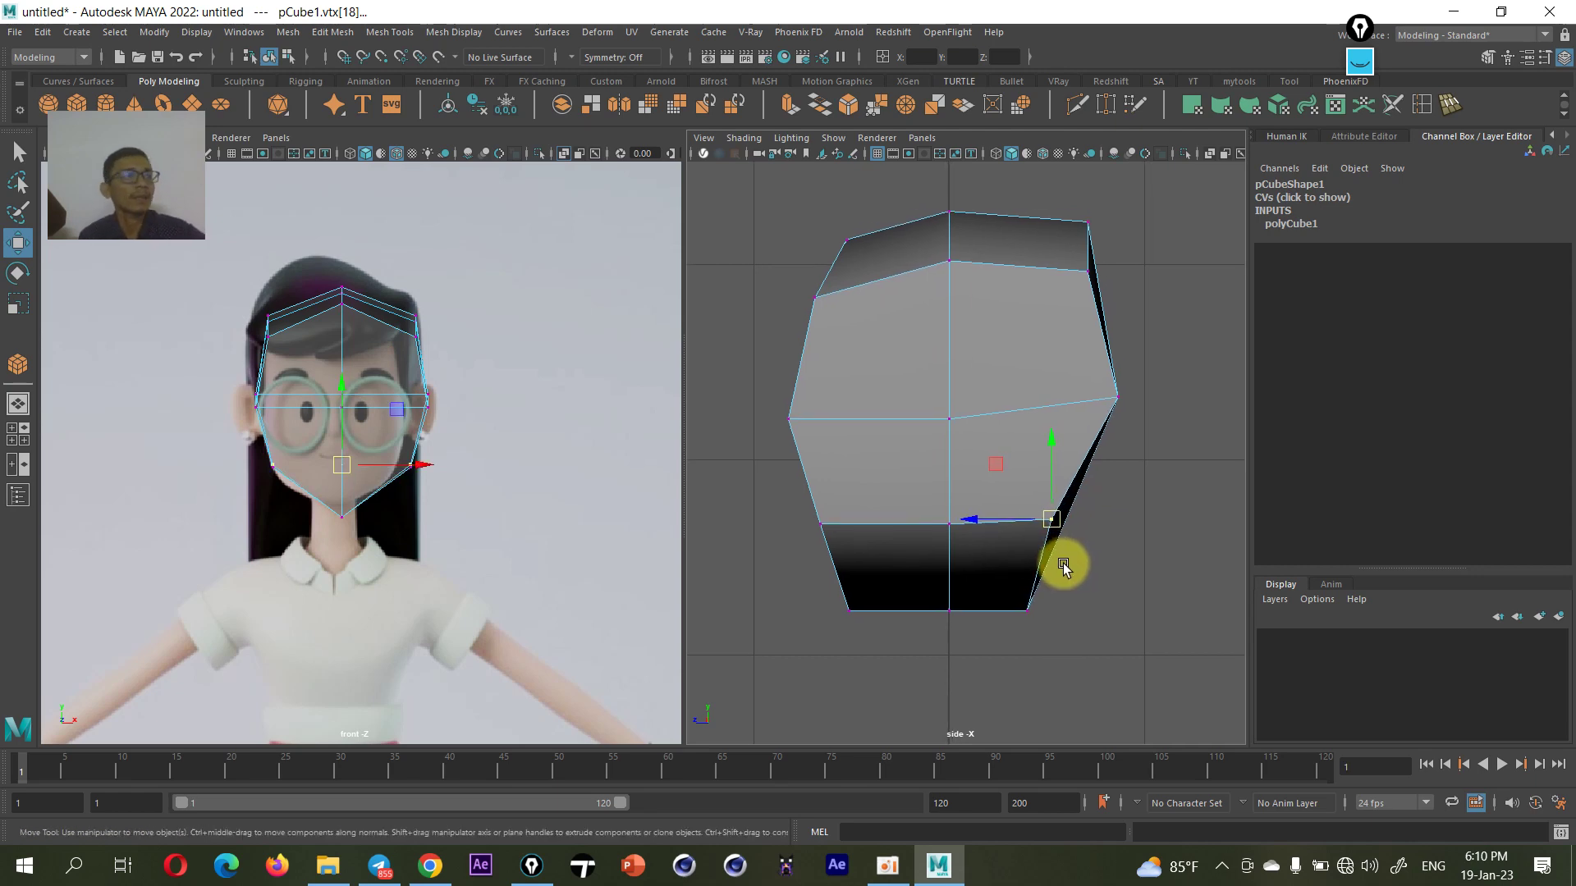
- Trace the head and jaw outline on the profile photo in File Explorer, clear it, and return to Maya
click(327, 866)
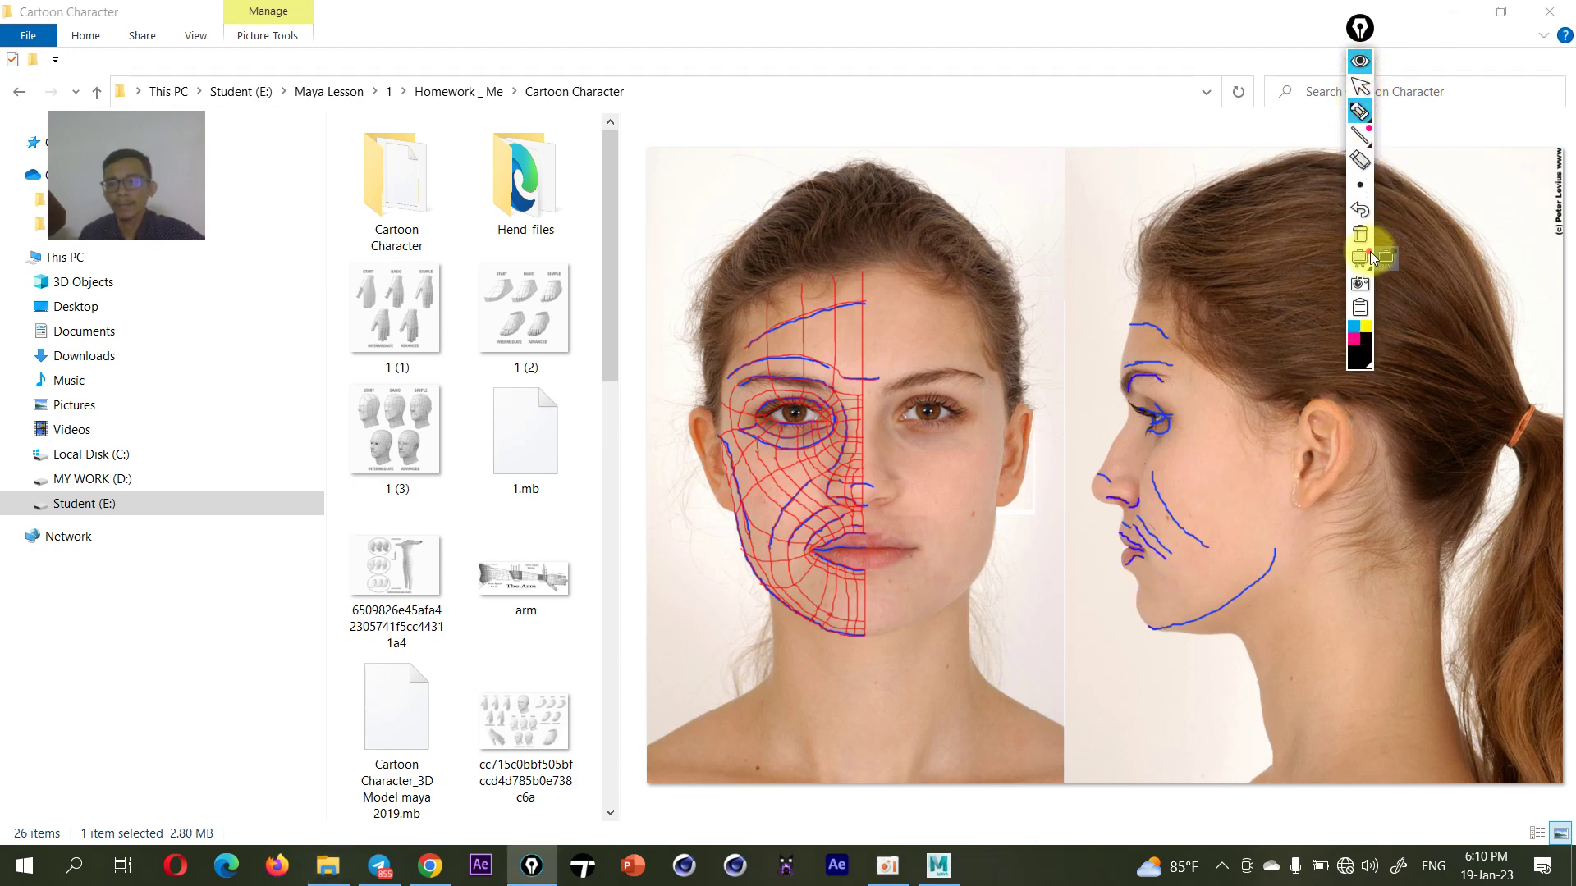
drag(1360, 28, 409, 190)
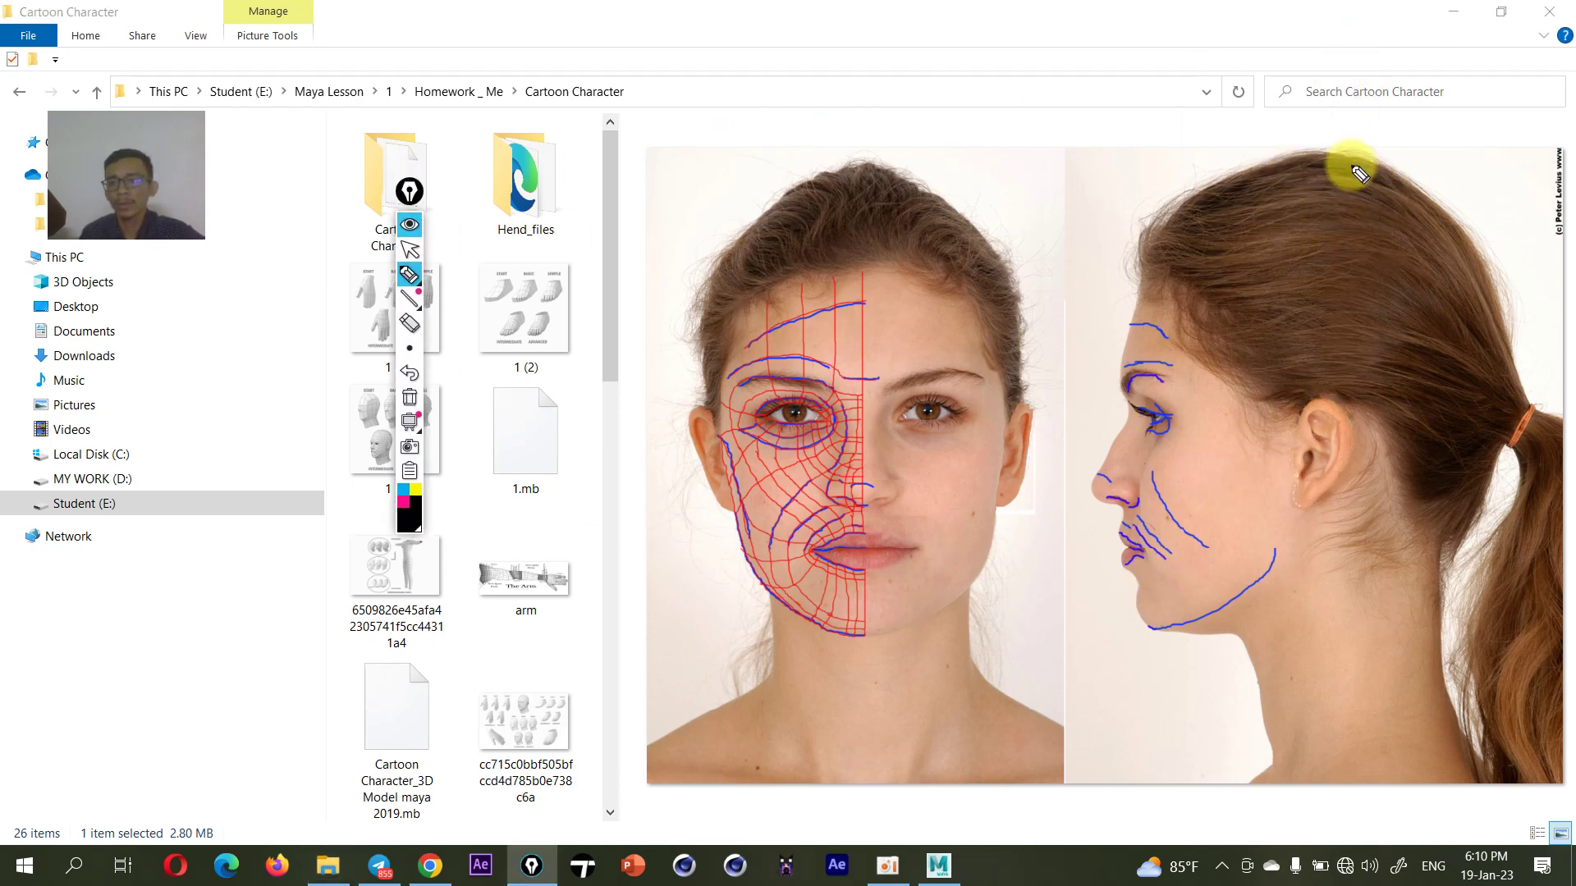
drag(1347, 149, 1234, 179)
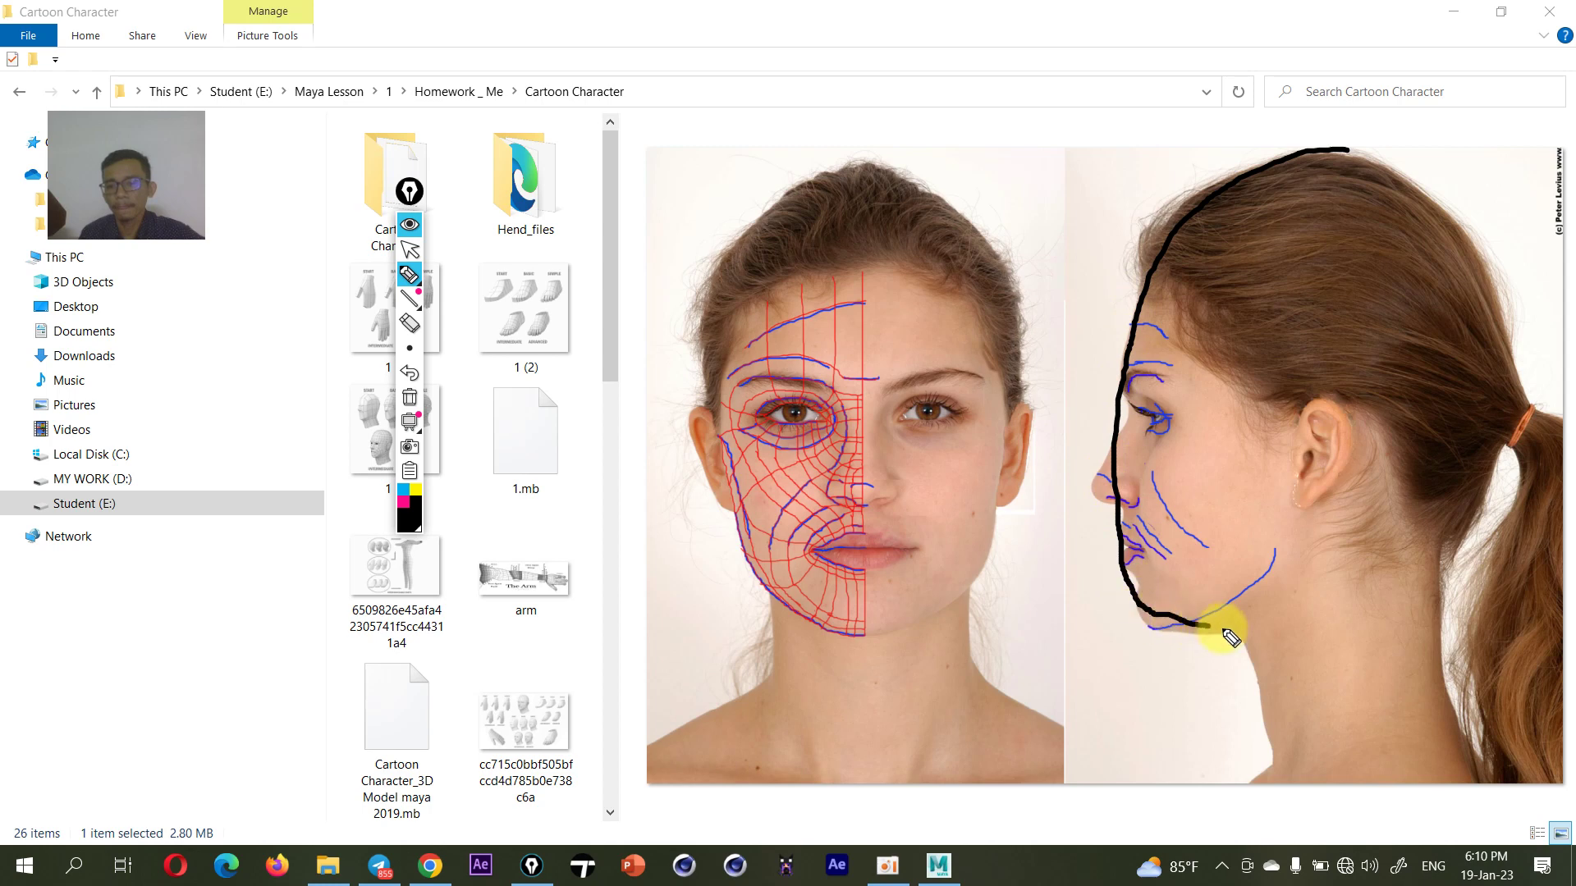
mouse_move(1401, 596)
mouse_down()
mouse_move(1452, 404)
mouse_move(1404, 172)
mouse_up()
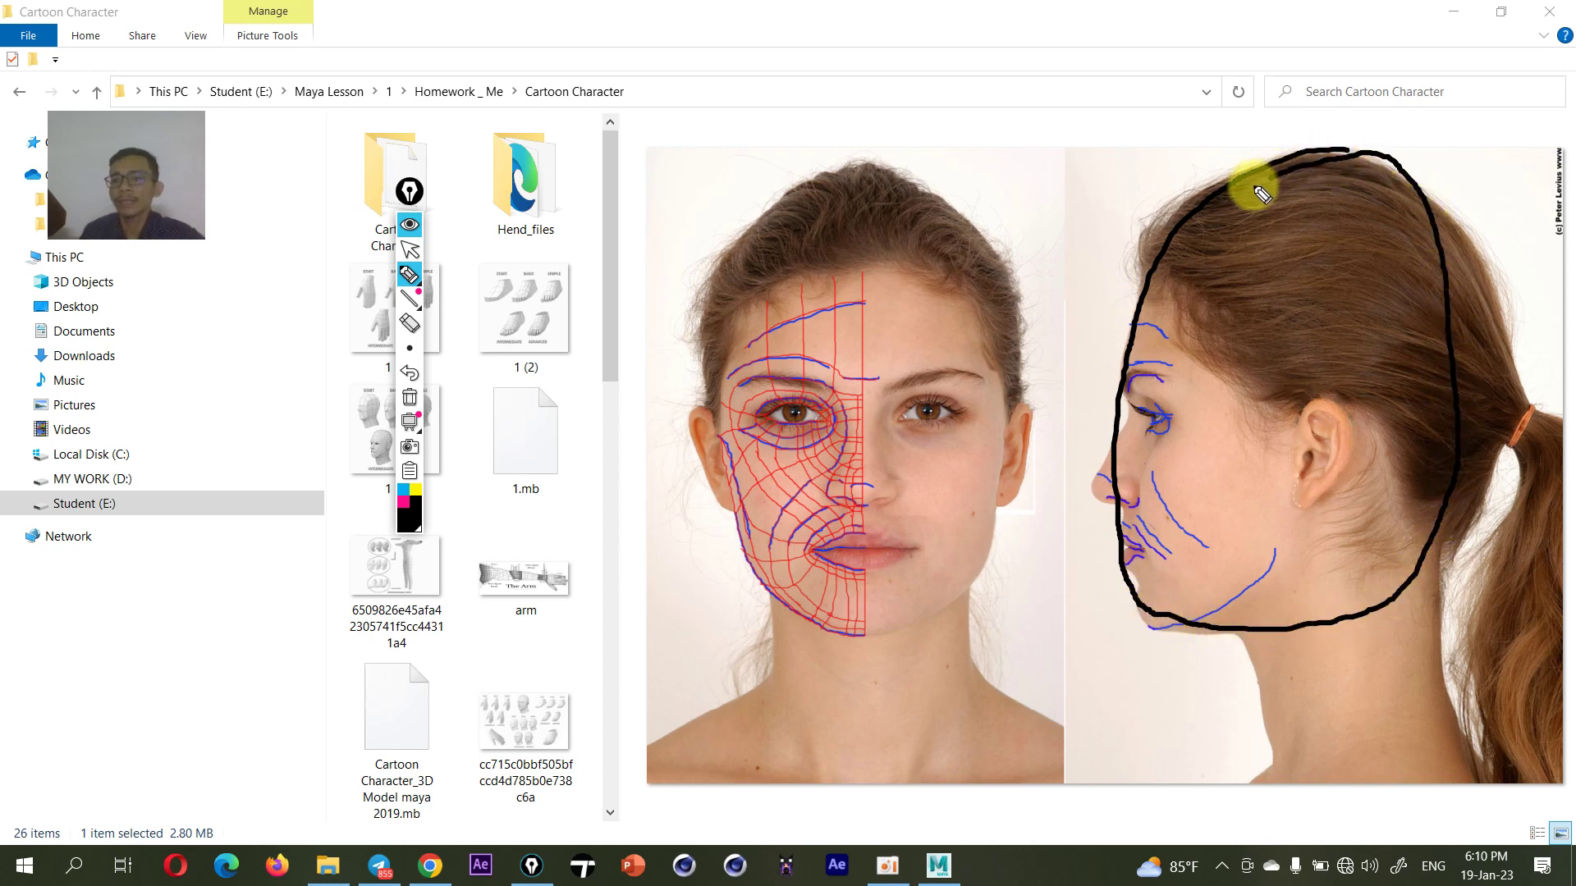
mouse_move(1204, 630)
mouse_down()
mouse_move(1425, 535)
mouse_move(1480, 288)
mouse_move(1382, 215)
mouse_up()
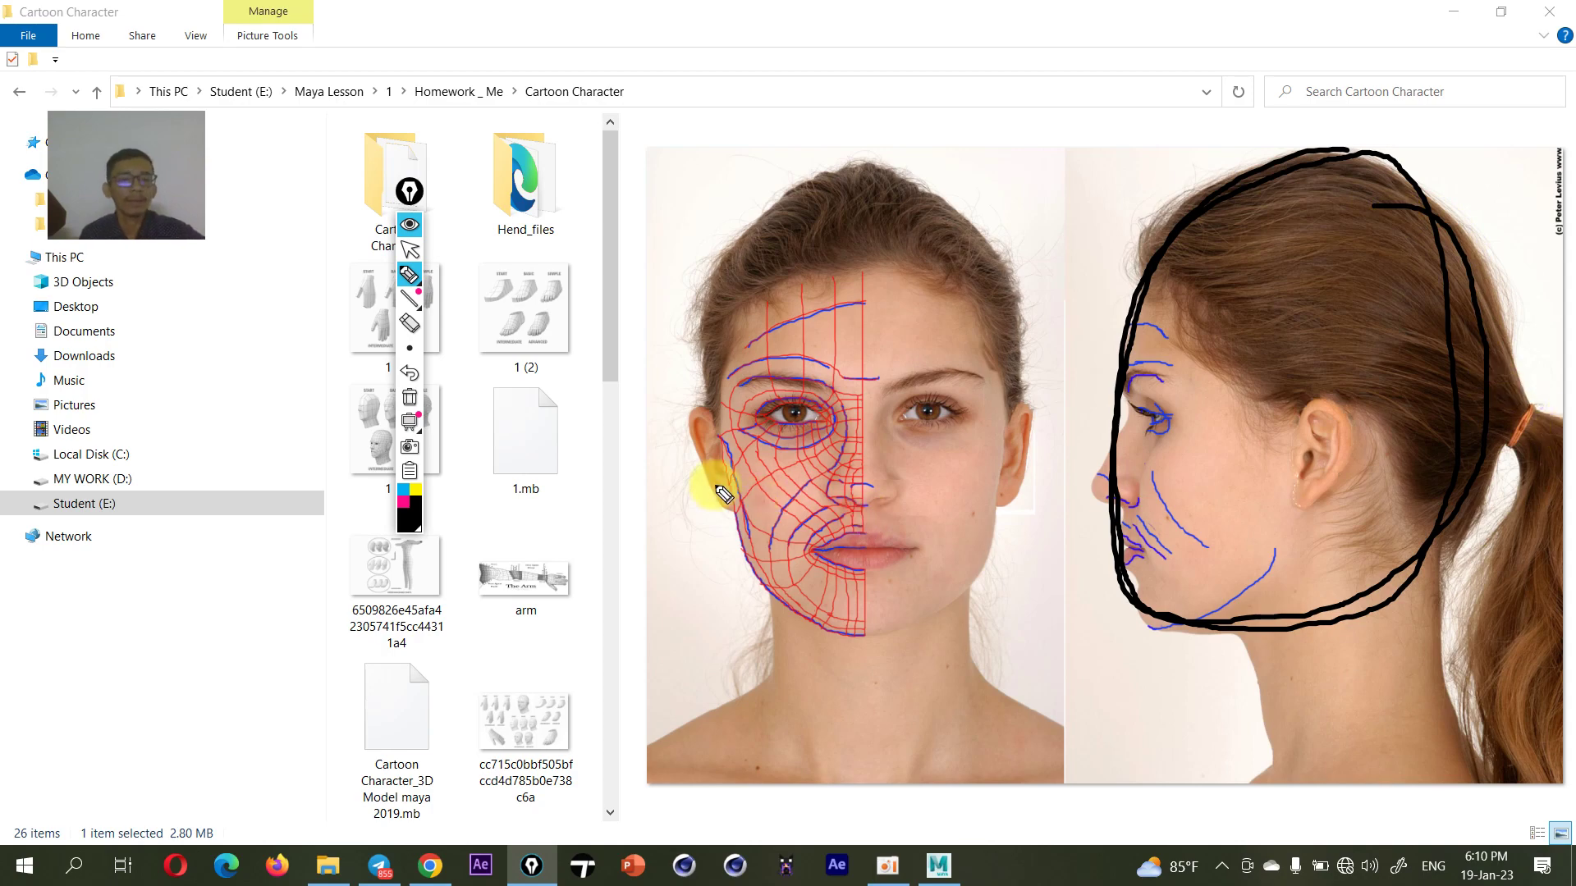
click(417, 247)
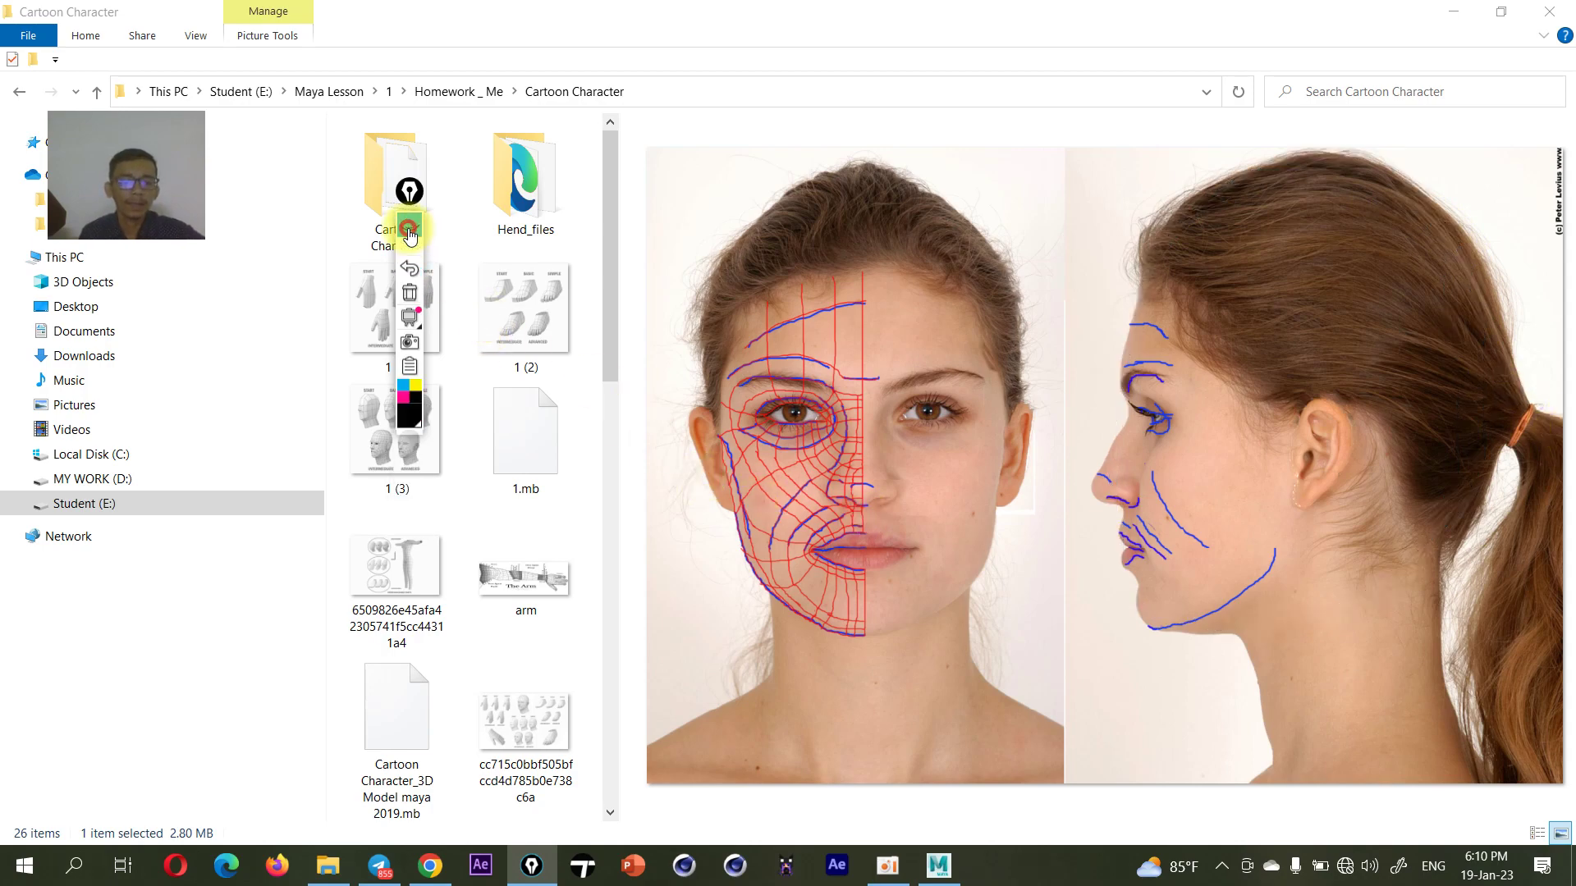
click(938, 866)
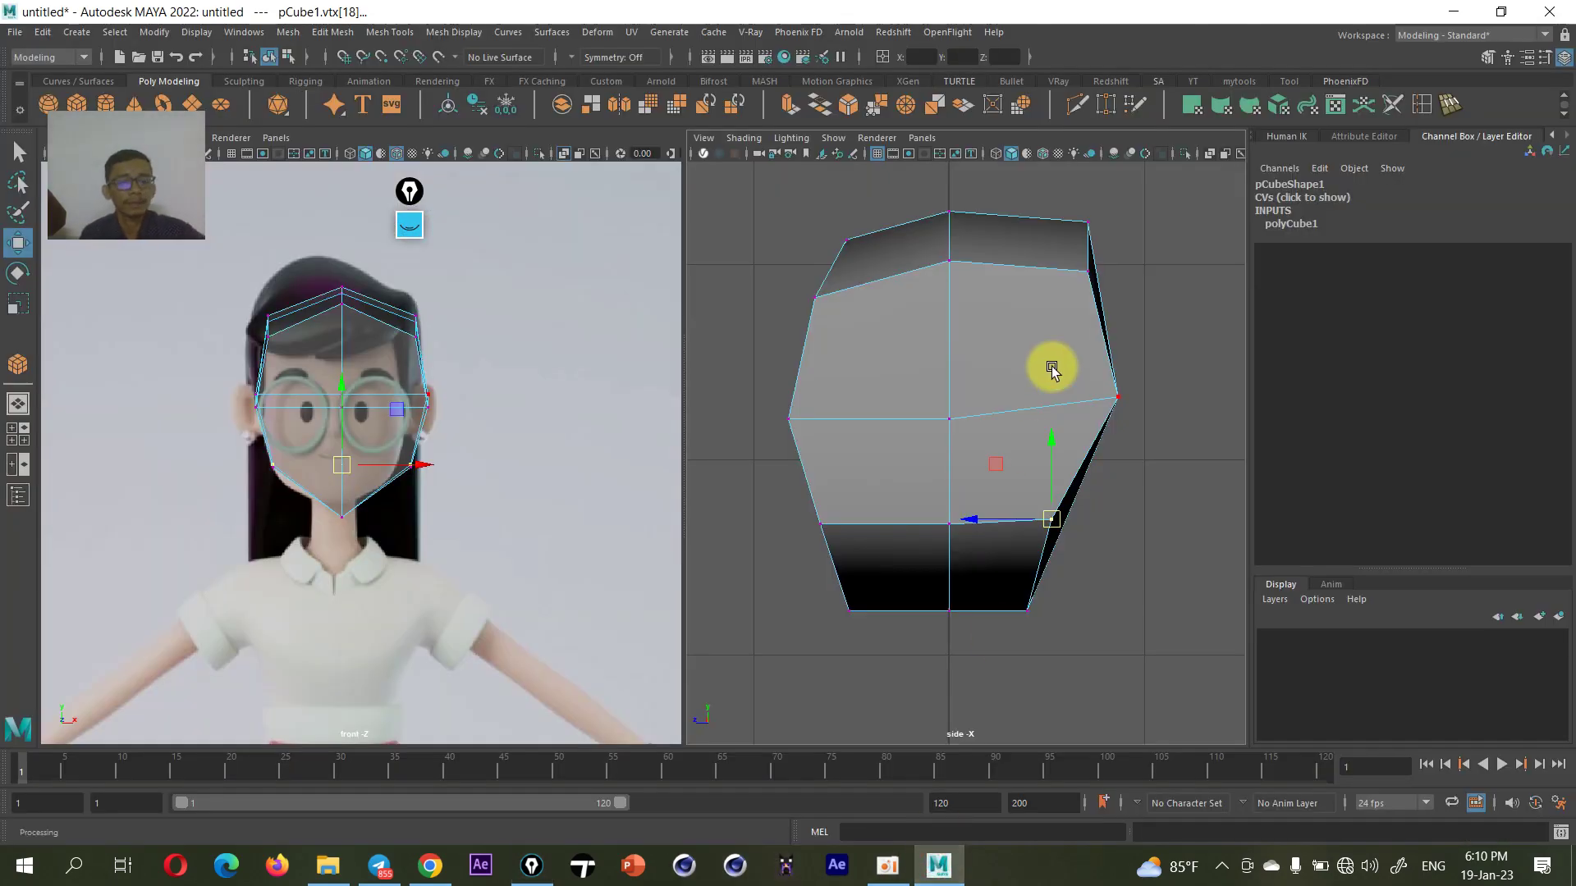
- Show the perspective camera in the right panel and preview the head mesh smoothed
key(space)
drag(996, 402, 996, 344)
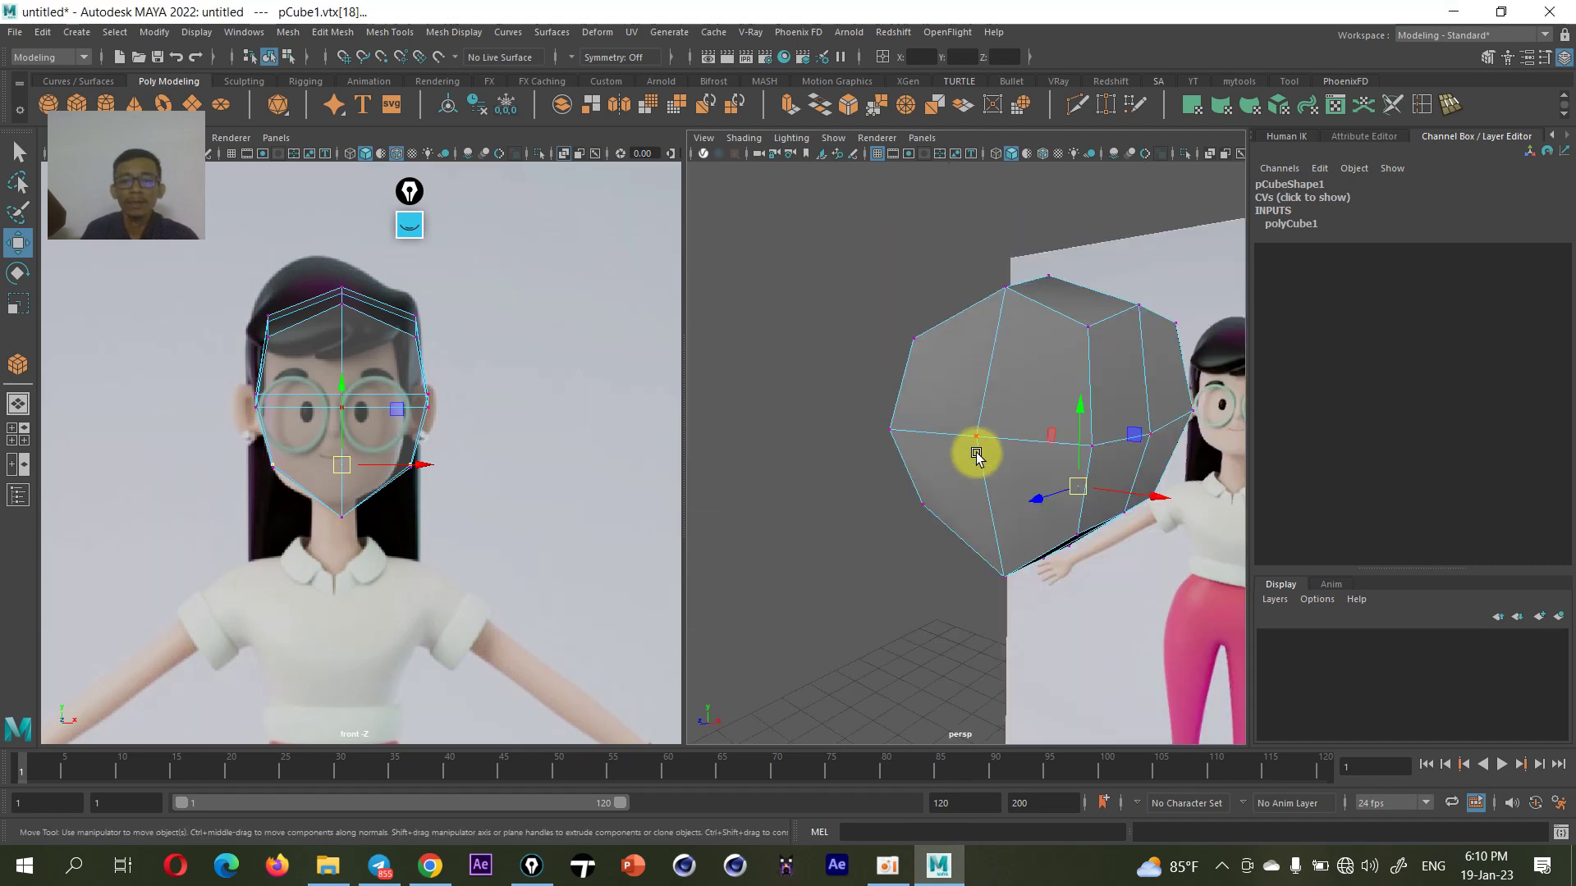
mouse_move(977, 458)
alt+mouse_down()
mouse_move(1006, 514)
mouse_move(1065, 493)
mouse_move(889, 482)
mouse_move(839, 496)
mouse_move(844, 482)
mouse_move(1012, 468)
mouse_move(1084, 397)
mouse_move(1094, 353)
mouse_move(1056, 387)
mouse_move(1021, 546)
mouse_move(1014, 500)
alt+mouse_up()
key(3)
scroll(869, 448, up, 2)
scroll(873, 451, up, 3)
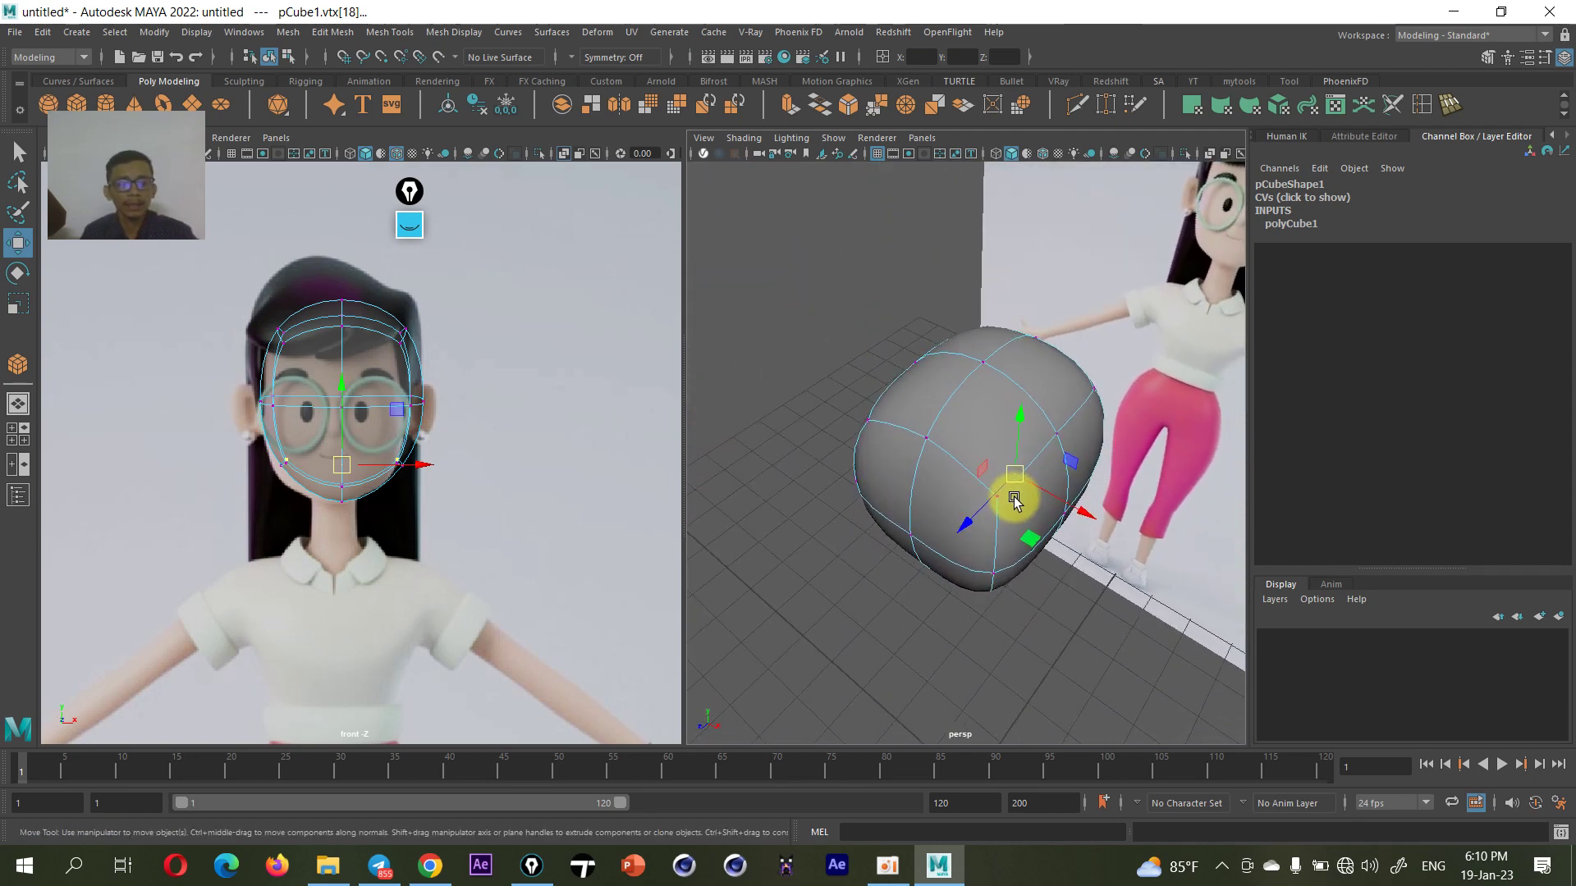
- Turn off smooth preview and select the head cage's bottom edge loop in Edge mode
key(1)
right_click(973, 421)
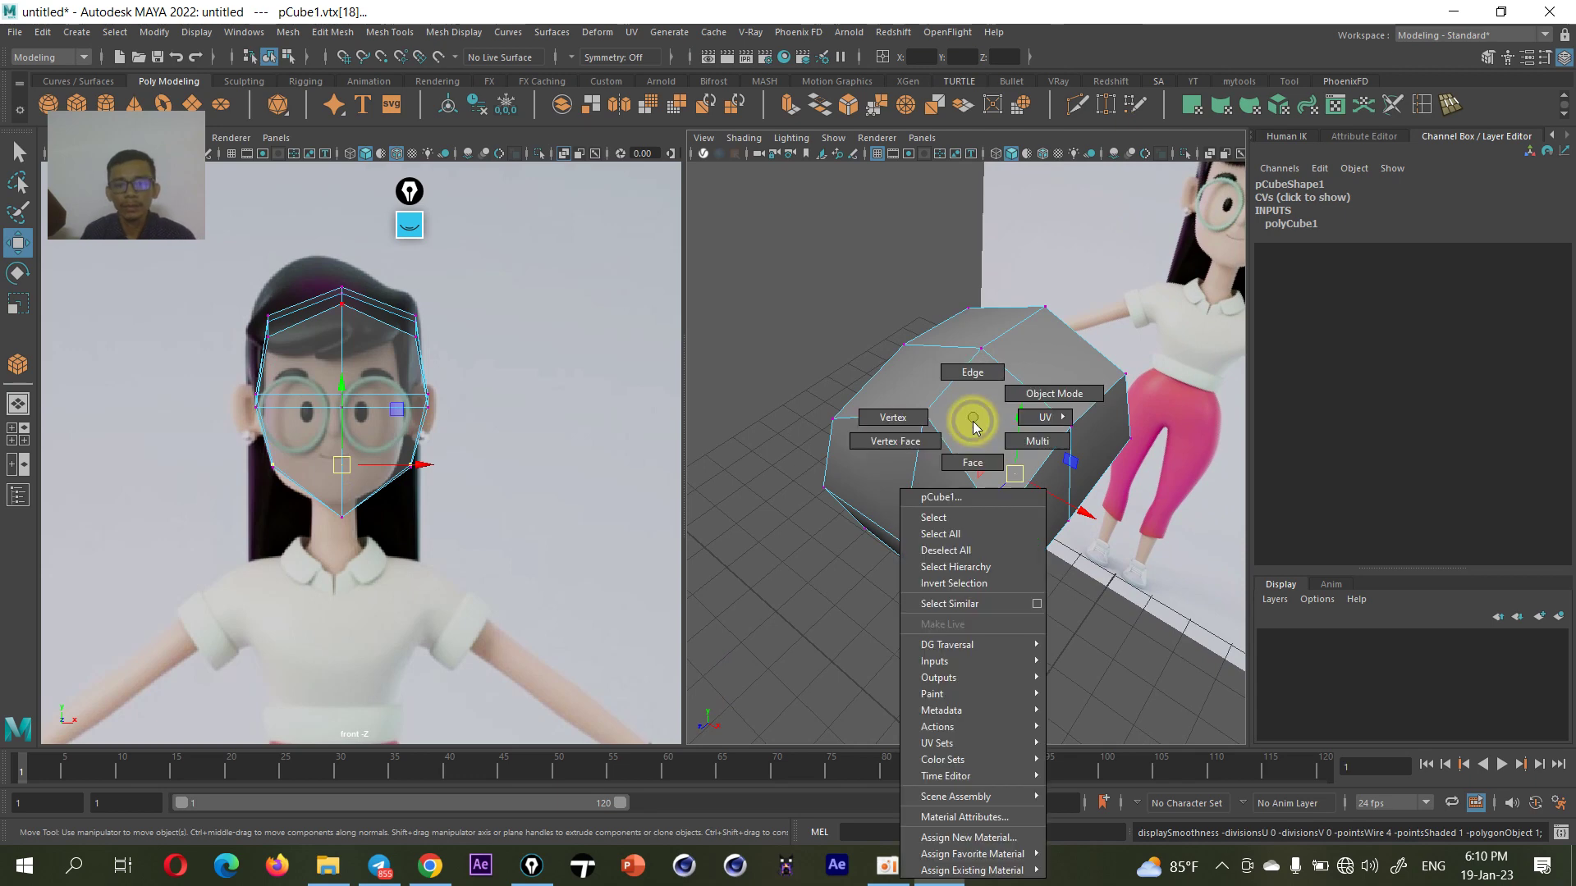
click(983, 352)
alt+drag(983, 349, 996, 532)
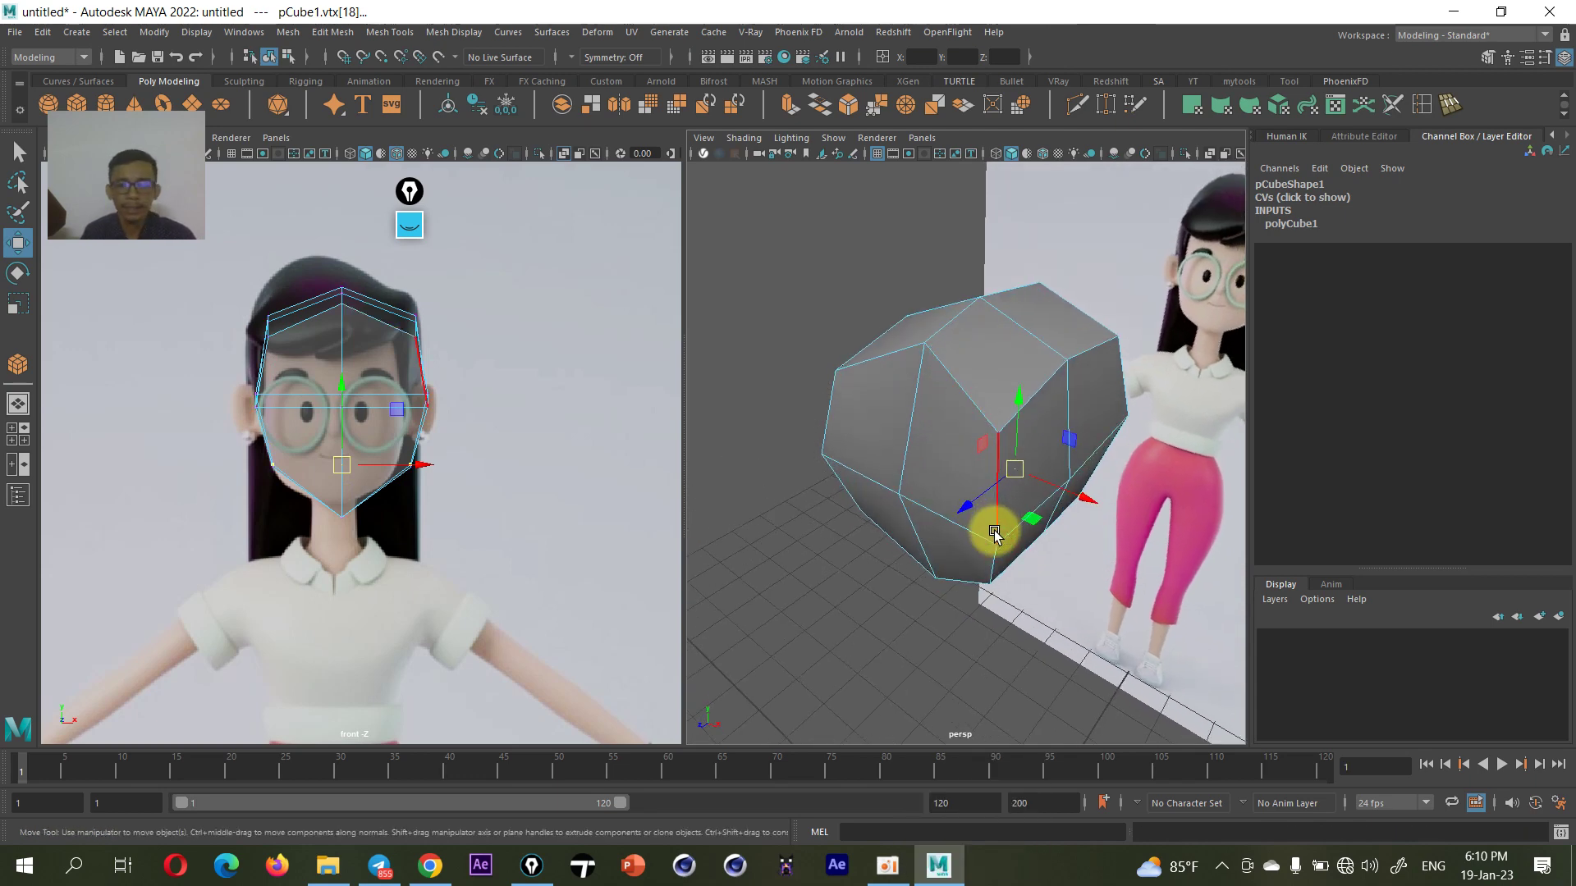
click(991, 540)
double_click(824, 417)
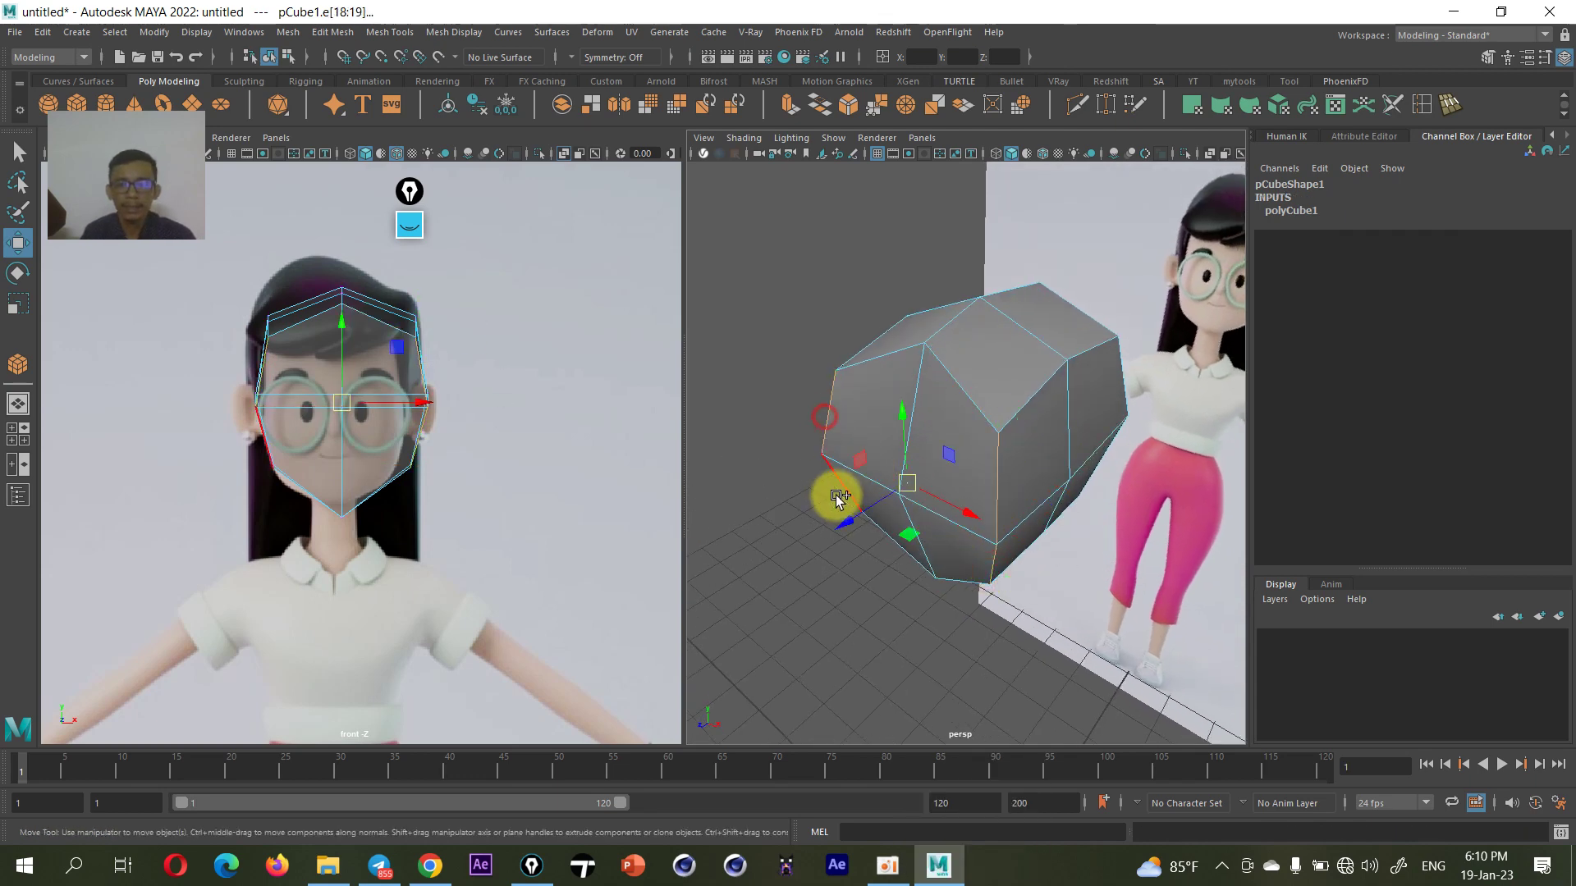
alt+drag(1002, 503, 921, 503)
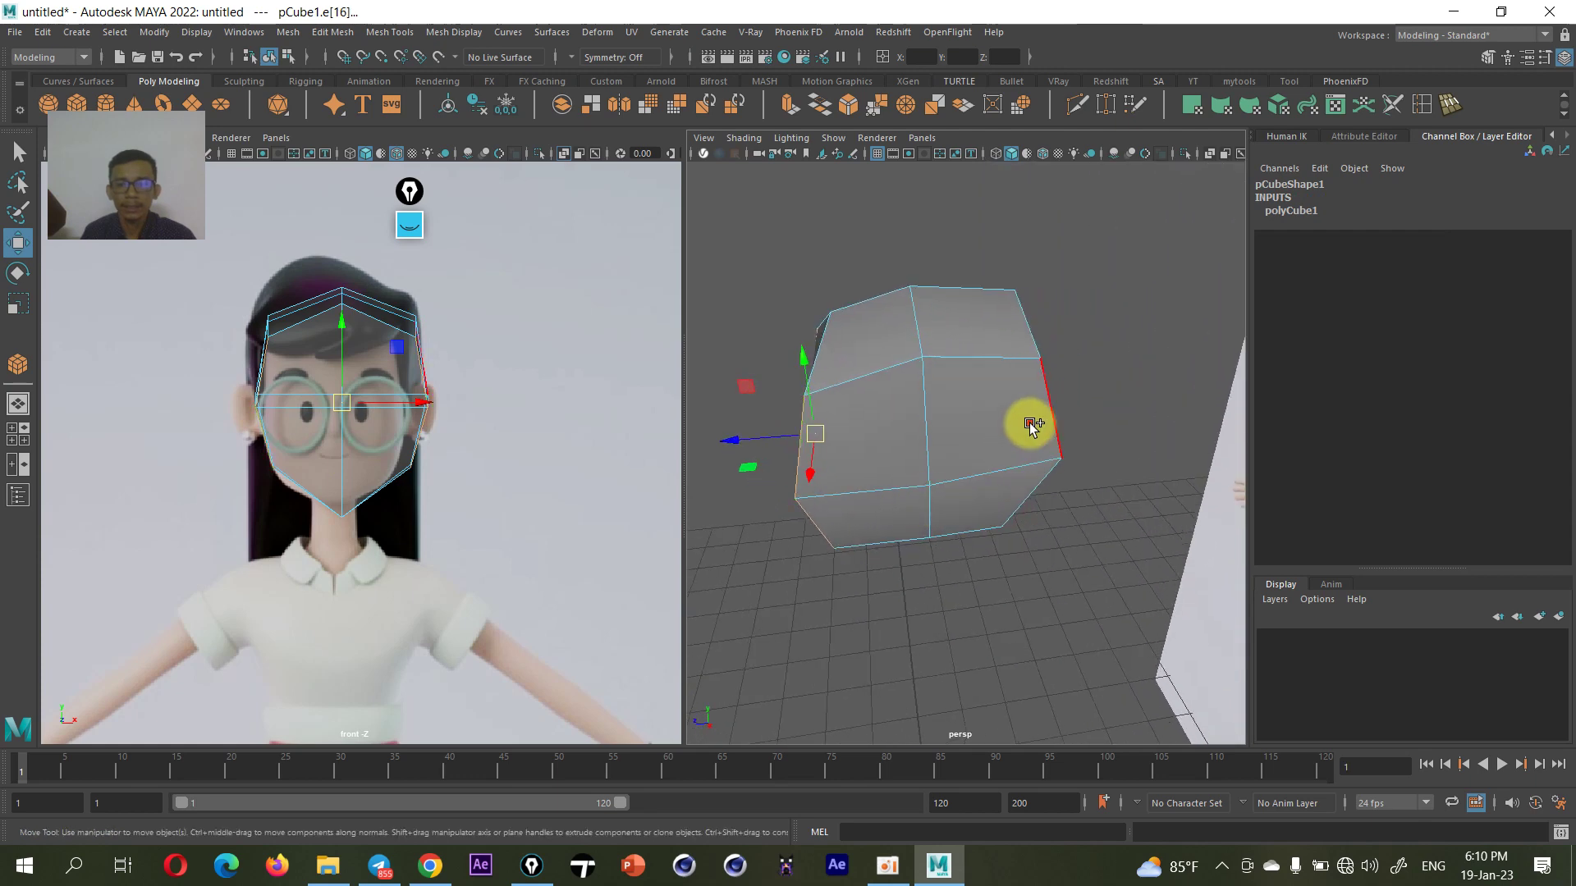
click(1021, 517)
mouse_move(1024, 563)
alt+mouse_down()
mouse_move(939, 563)
mouse_move(903, 667)
alt+mouse_up()
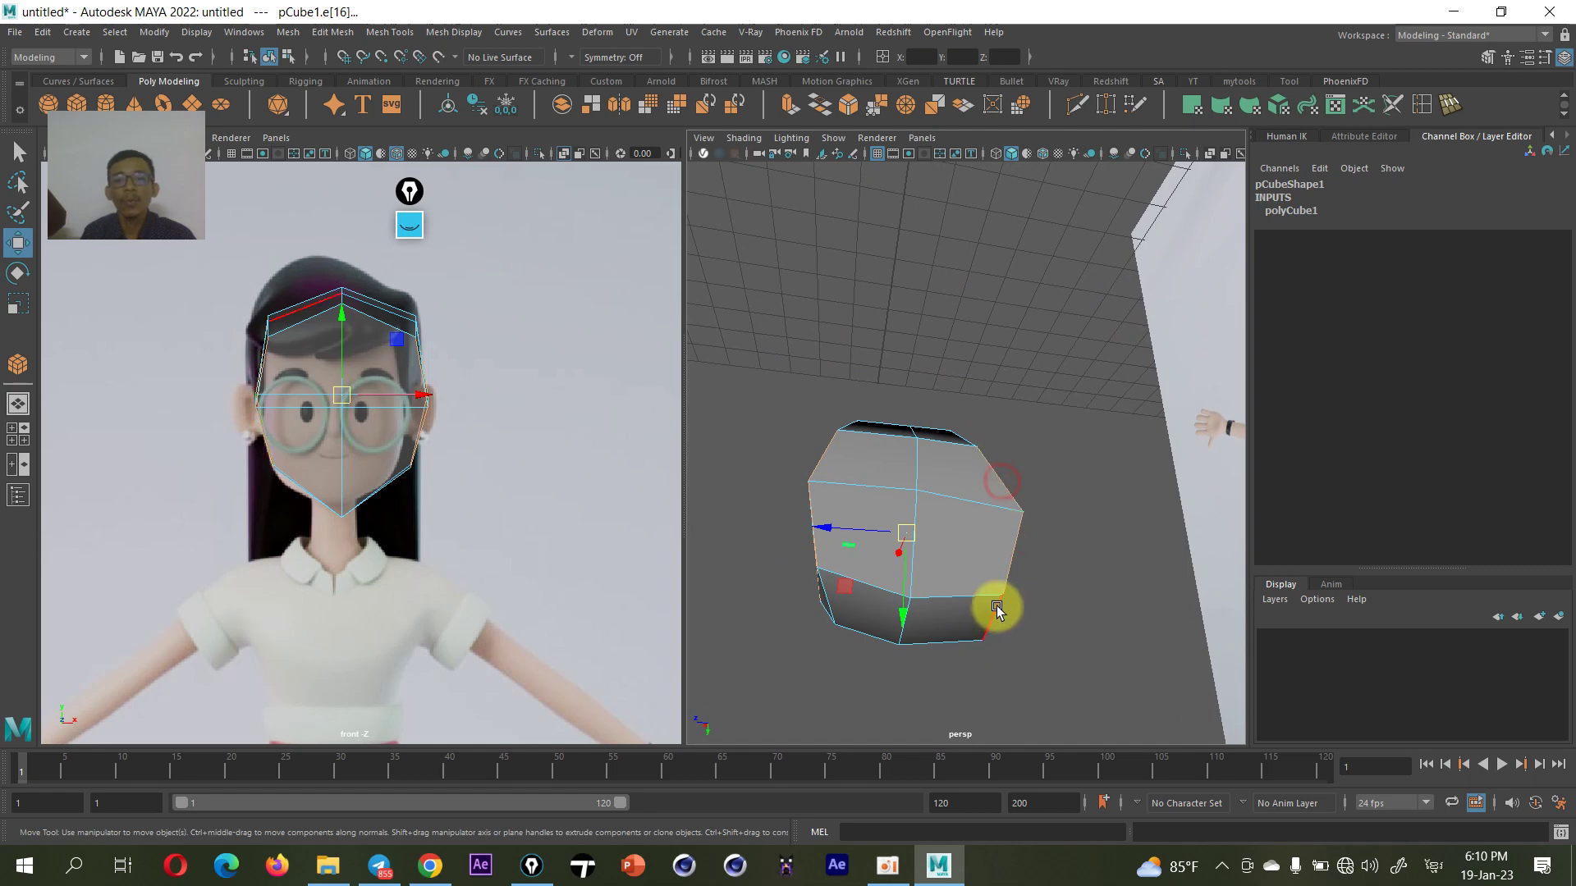
mouse_move(995, 605)
alt+mouse_down()
mouse_move(1108, 542)
mouse_move(1125, 440)
mouse_move(1111, 377)
mouse_move(1048, 446)
mouse_move(938, 469)
mouse_move(1132, 510)
mouse_move(921, 534)
mouse_move(975, 588)
alt+mouse_up()
- Scale the cube's bottom edges outward to widen the base of the head
key(super+space)
key(r)
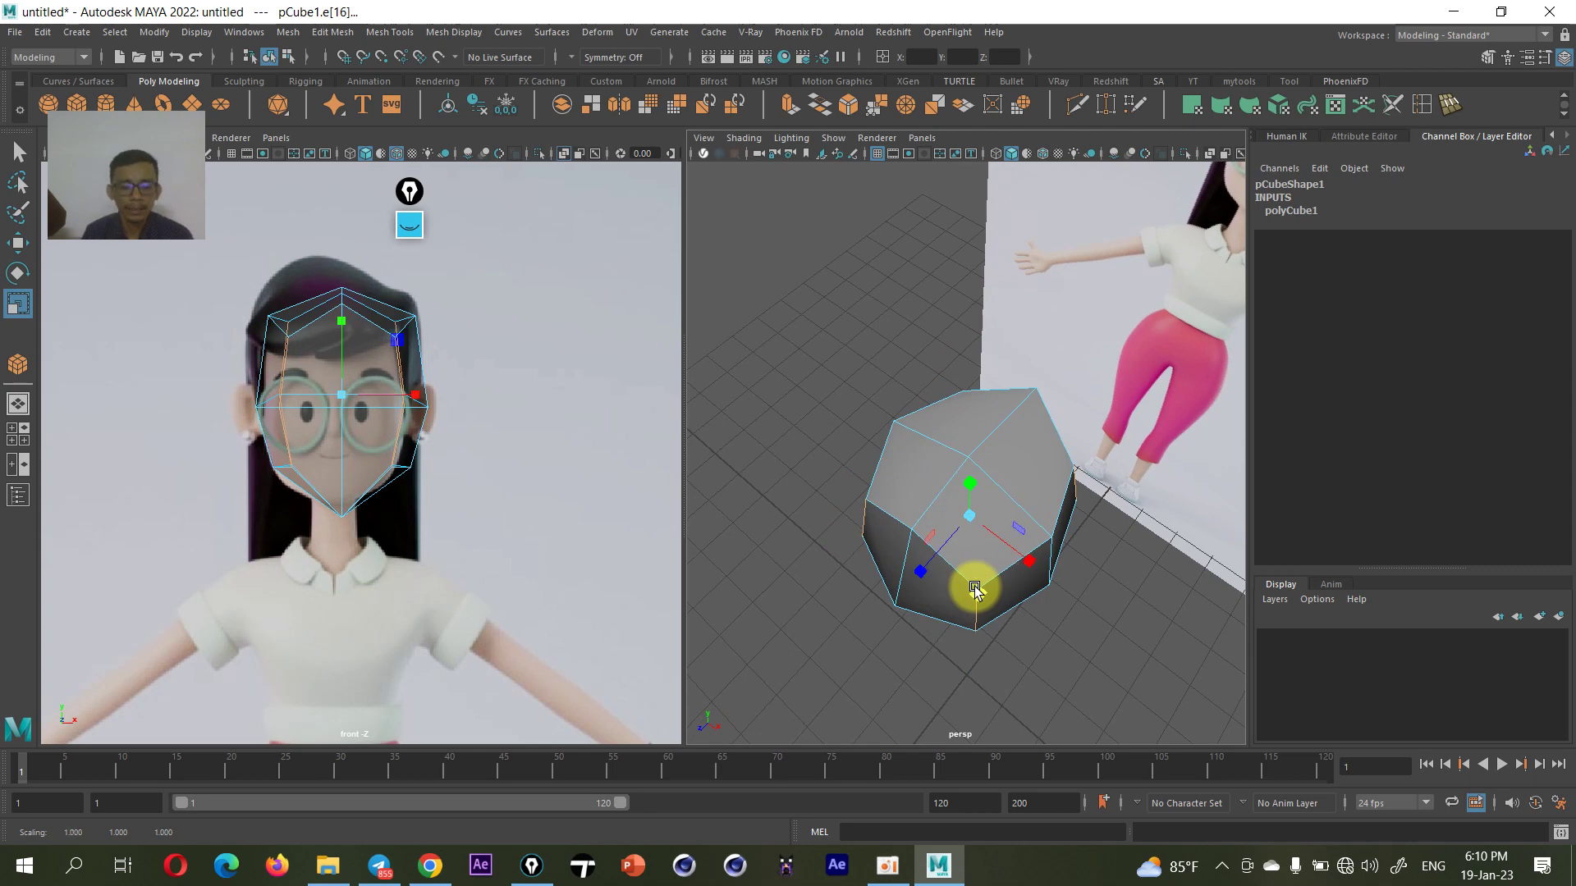
mouse_move(974, 588)
alt+mouse_down()
mouse_move(992, 458)
mouse_move(960, 563)
alt+mouse_up()
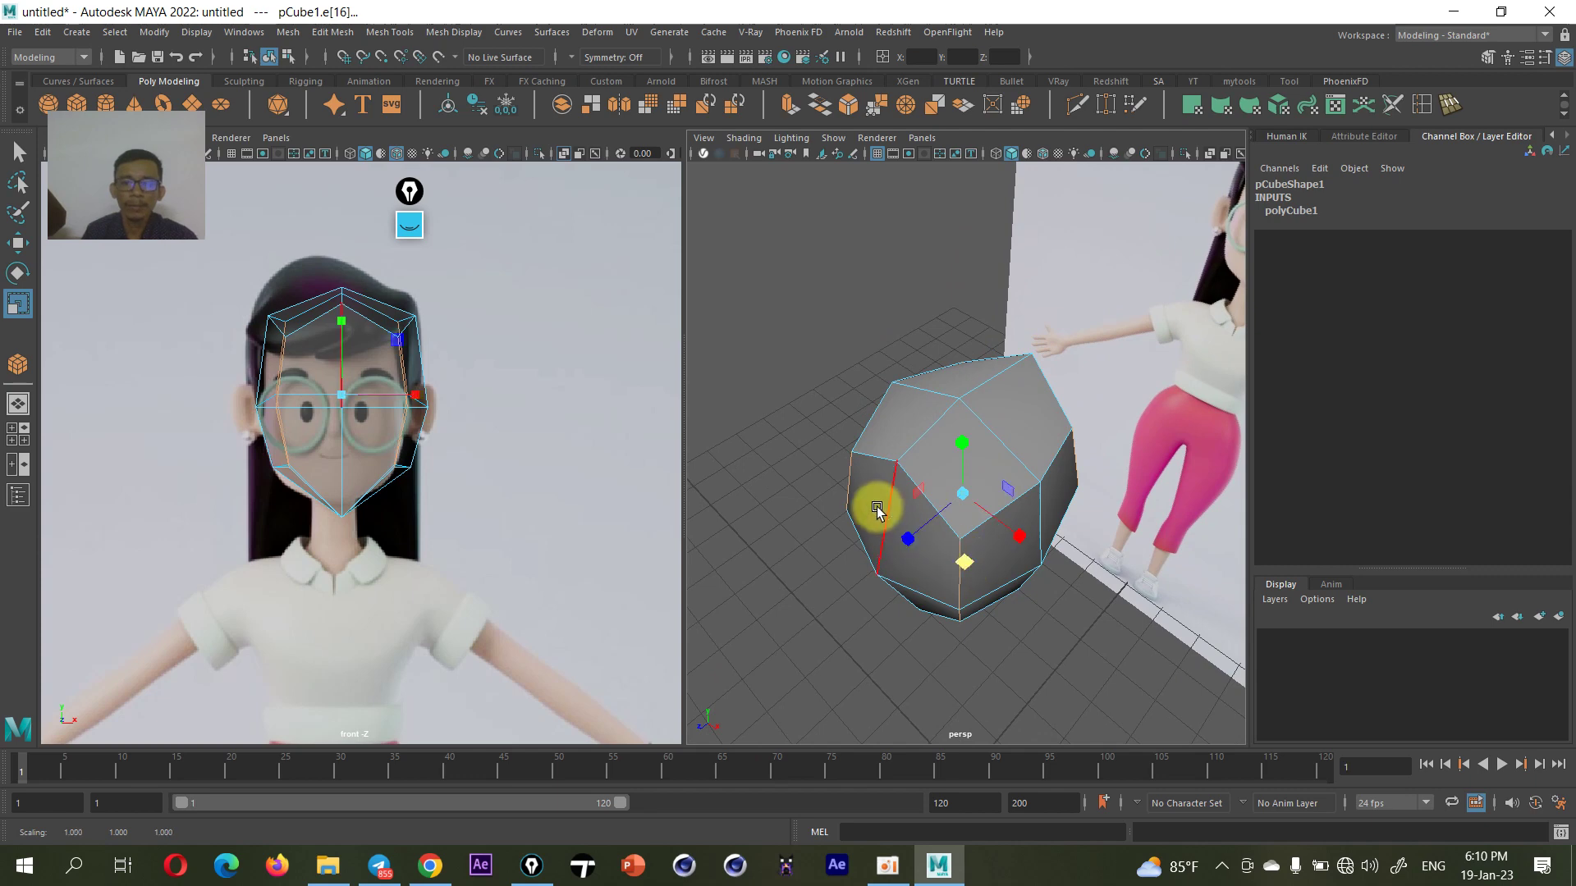
click(981, 440)
click(998, 578)
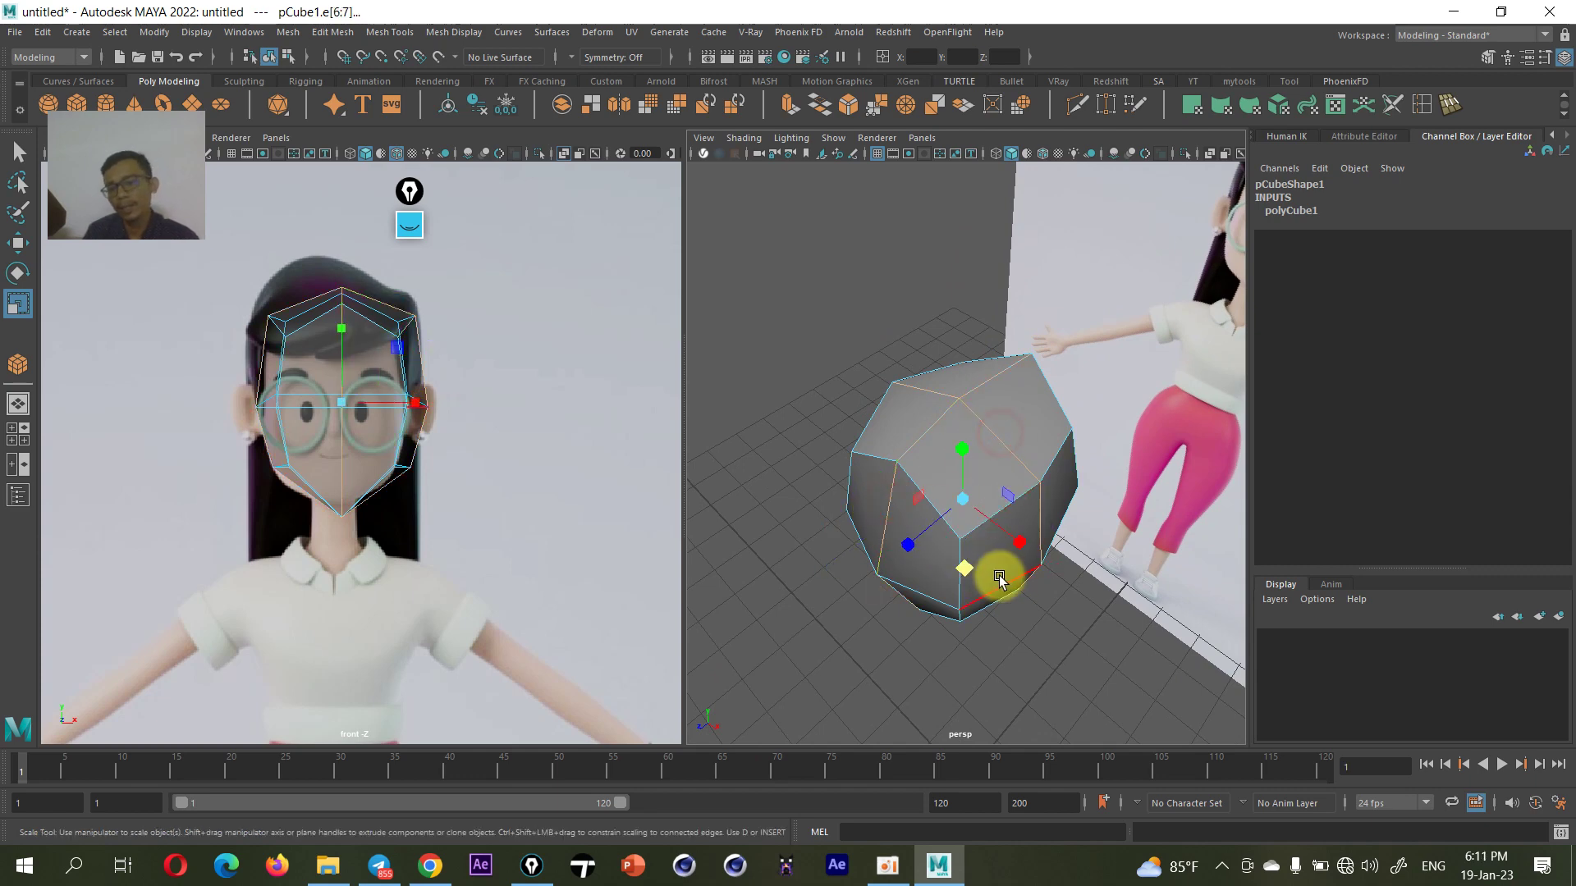
drag(968, 577, 980, 578)
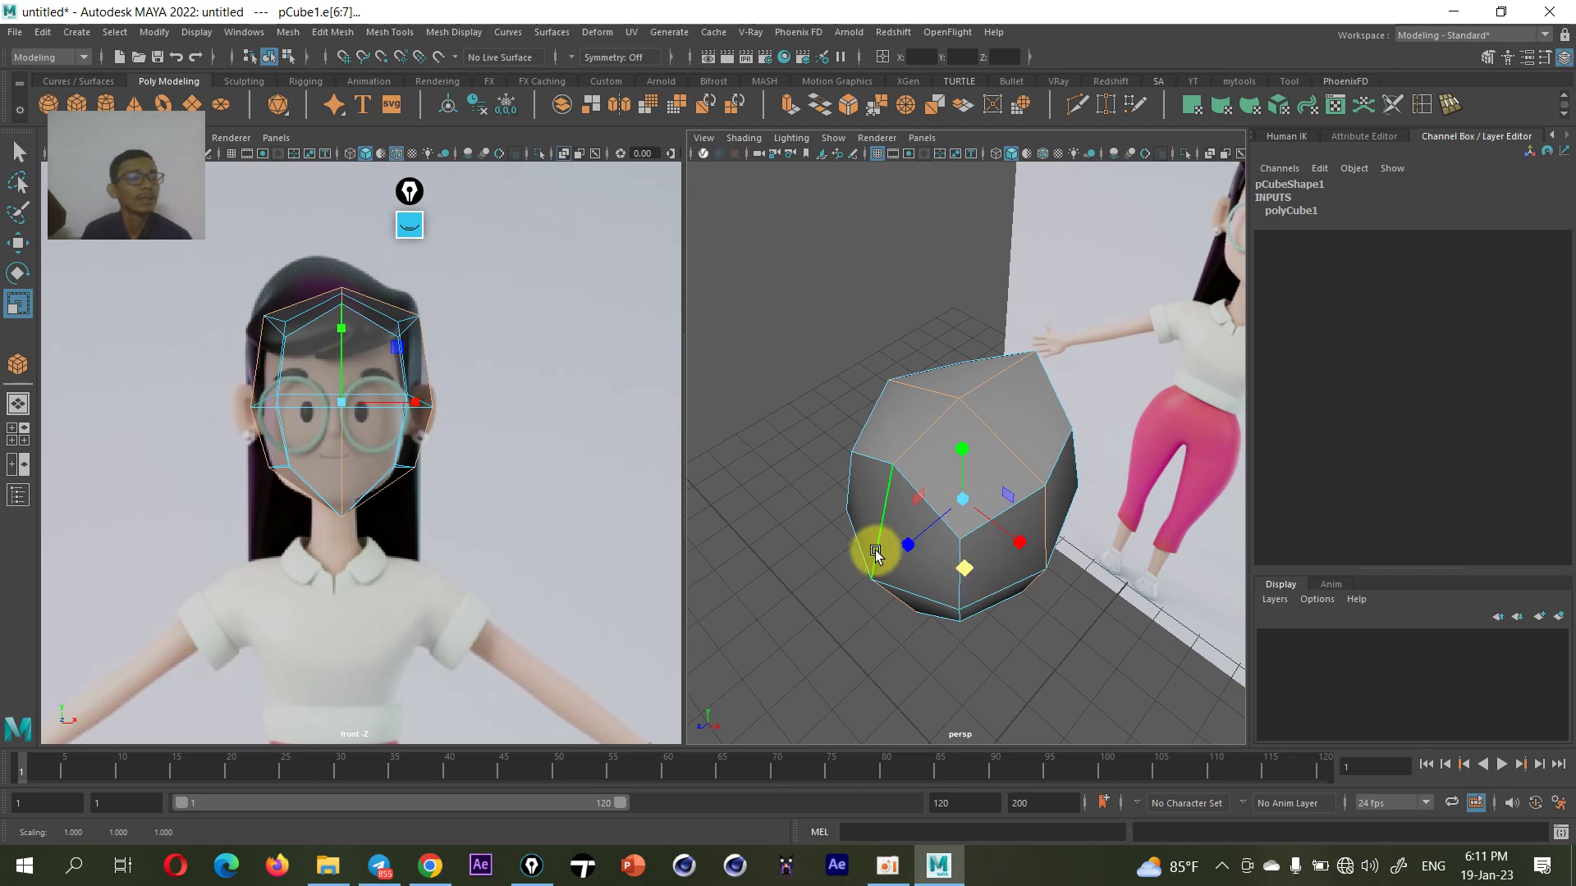
key(w)
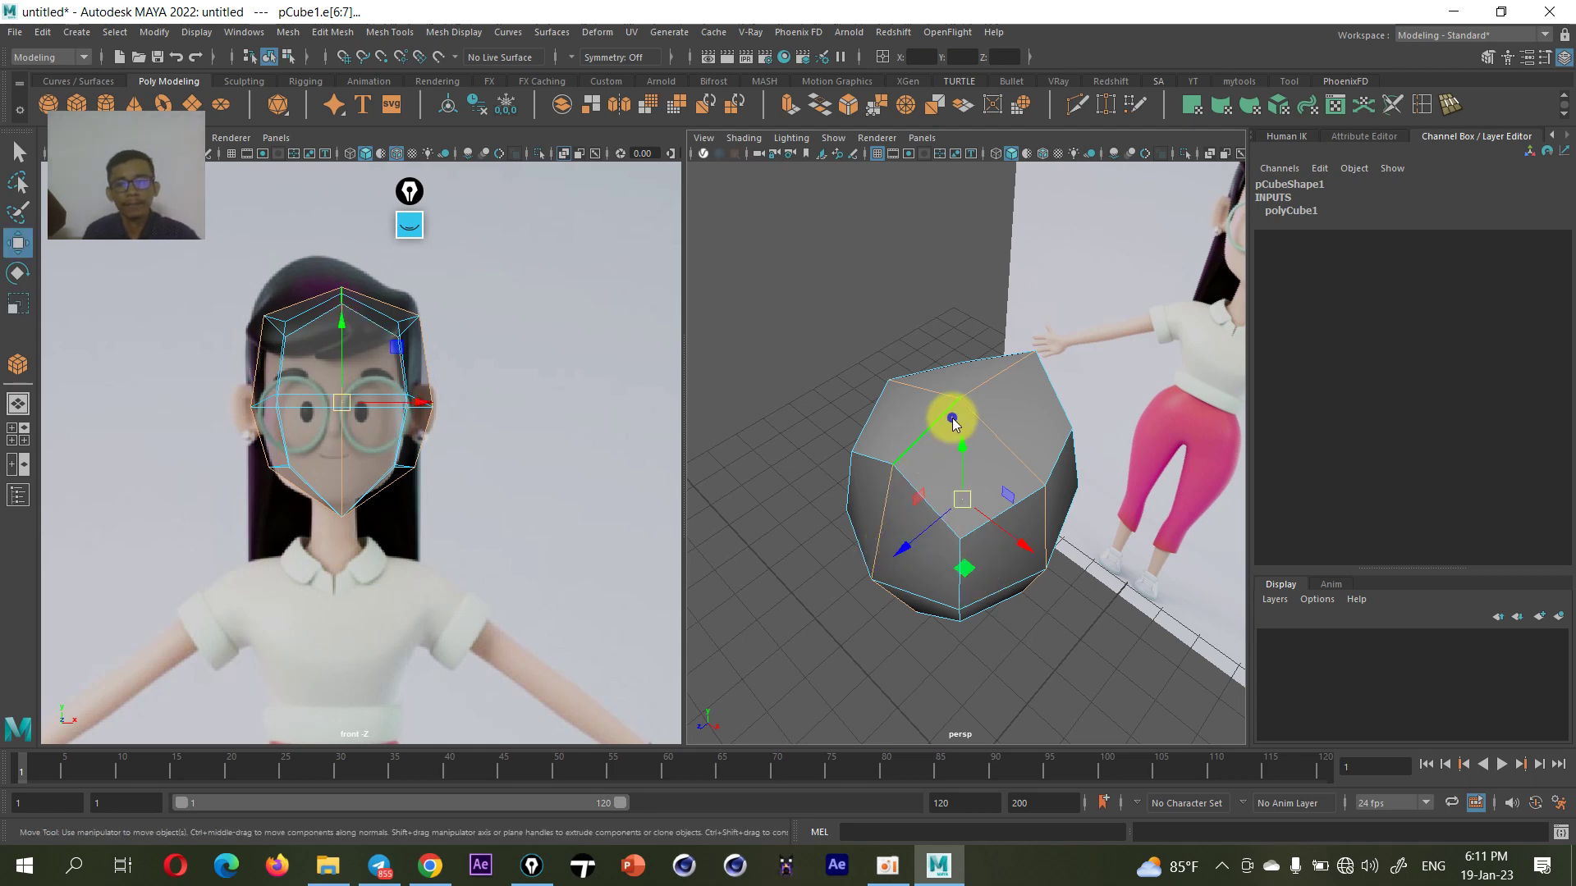
right_drag(952, 420, 1011, 392)
mouse_move(991, 535)
alt+mouse_down()
mouse_move(1012, 414)
mouse_move(1002, 366)
mouse_move(925, 447)
mouse_move(953, 520)
mouse_move(1032, 496)
mouse_move(1045, 451)
mouse_move(924, 446)
alt+mouse_up()
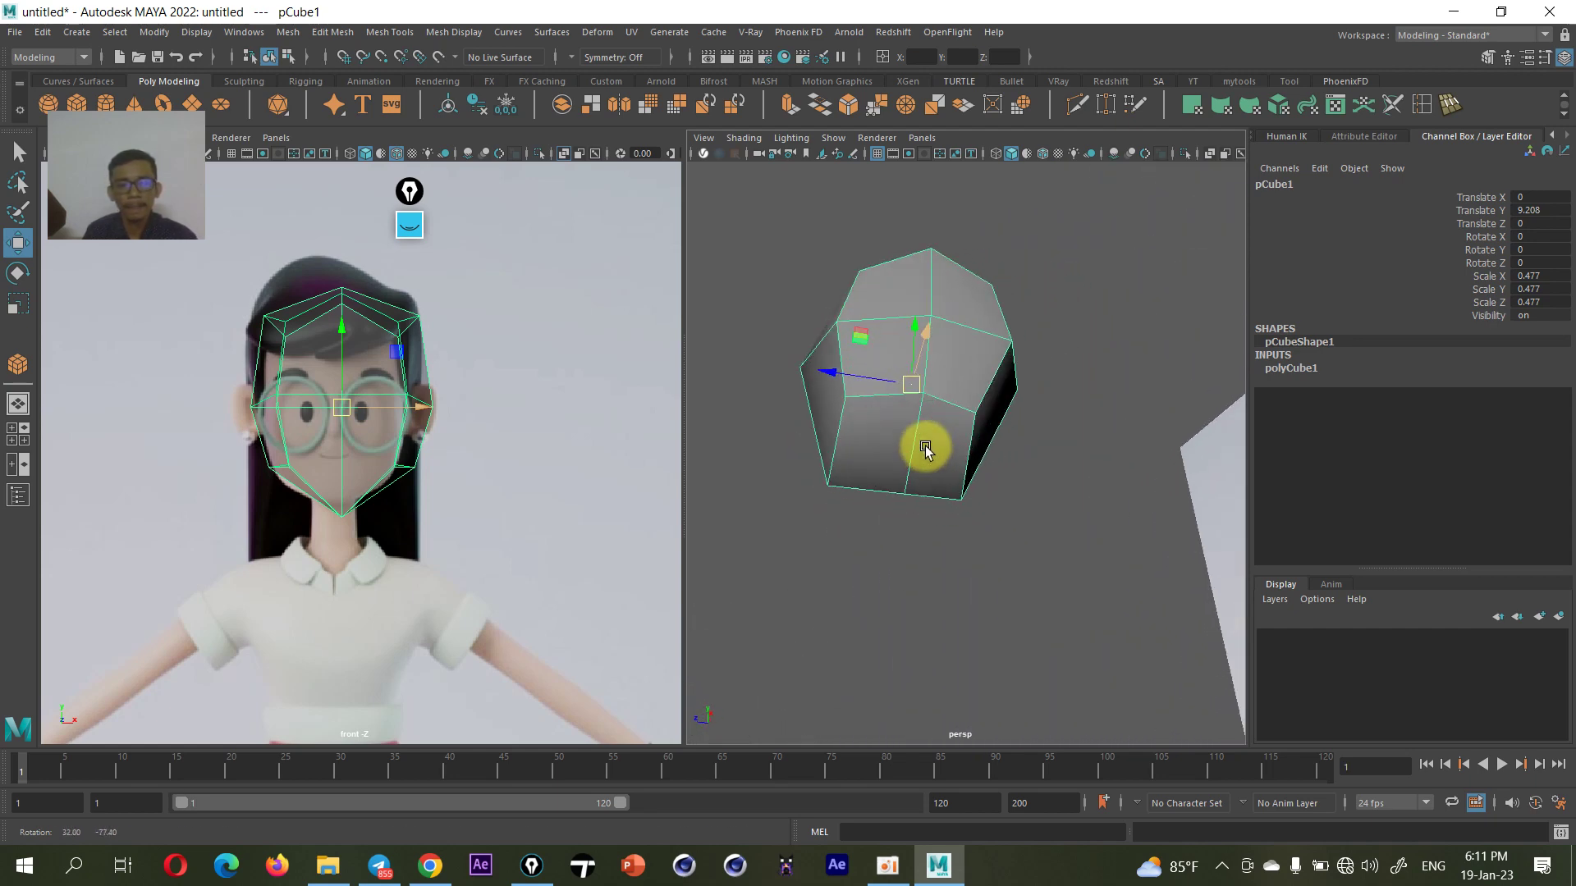
scroll(925, 446, up, 5)
alt+drag(907, 517, 985, 517)
right_drag(988, 417, 989, 481)
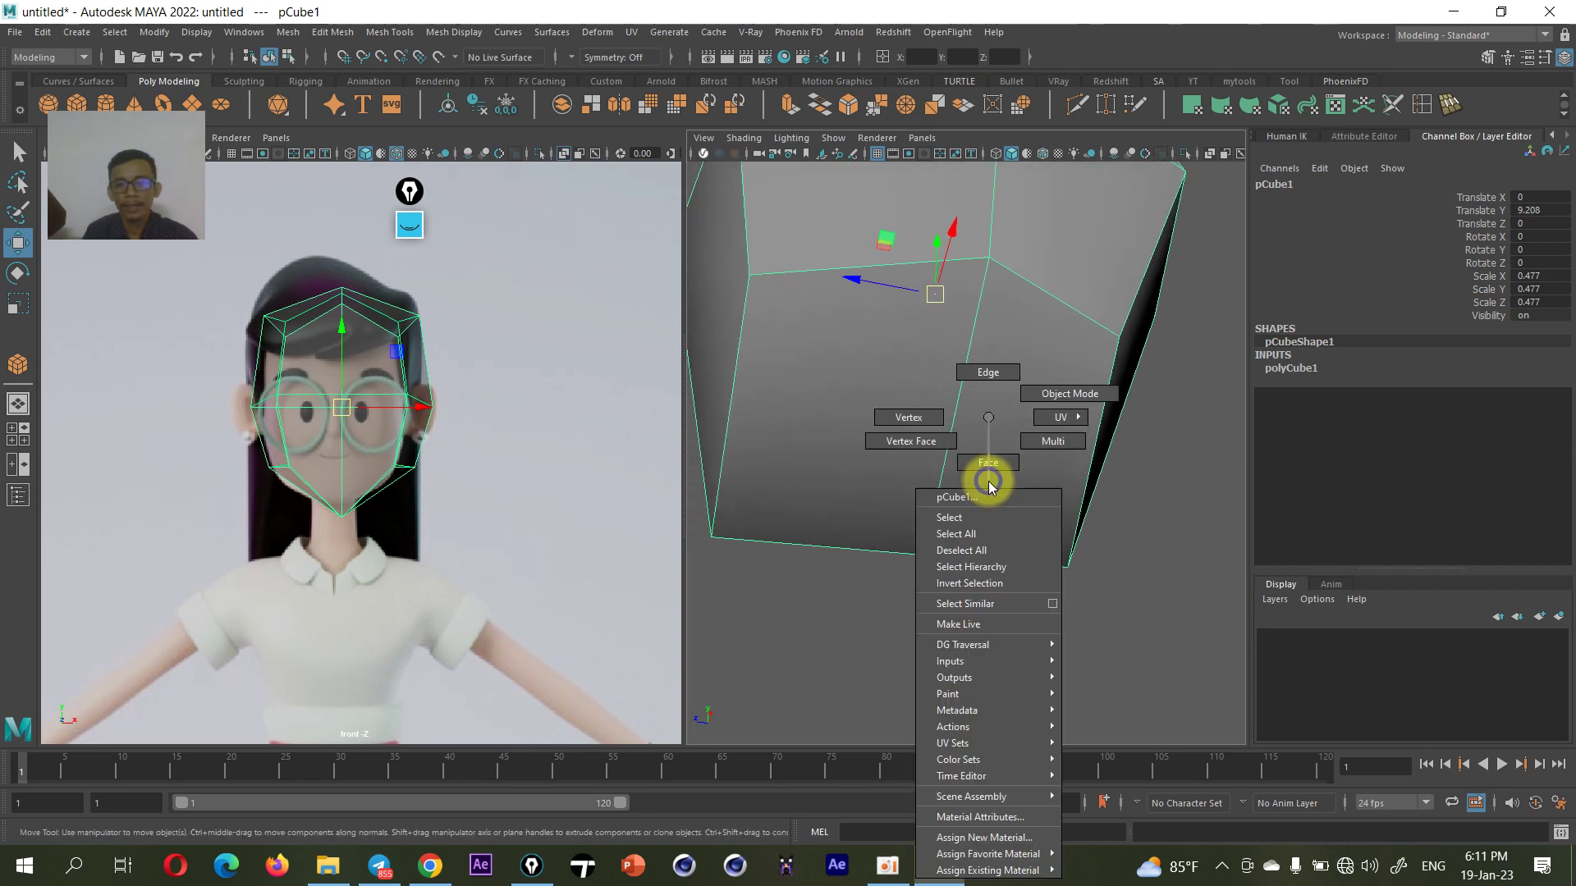
- Scale the bottom vertices inward into a narrower chin and turn smooth preview back on
click(908, 417)
click(713, 535)
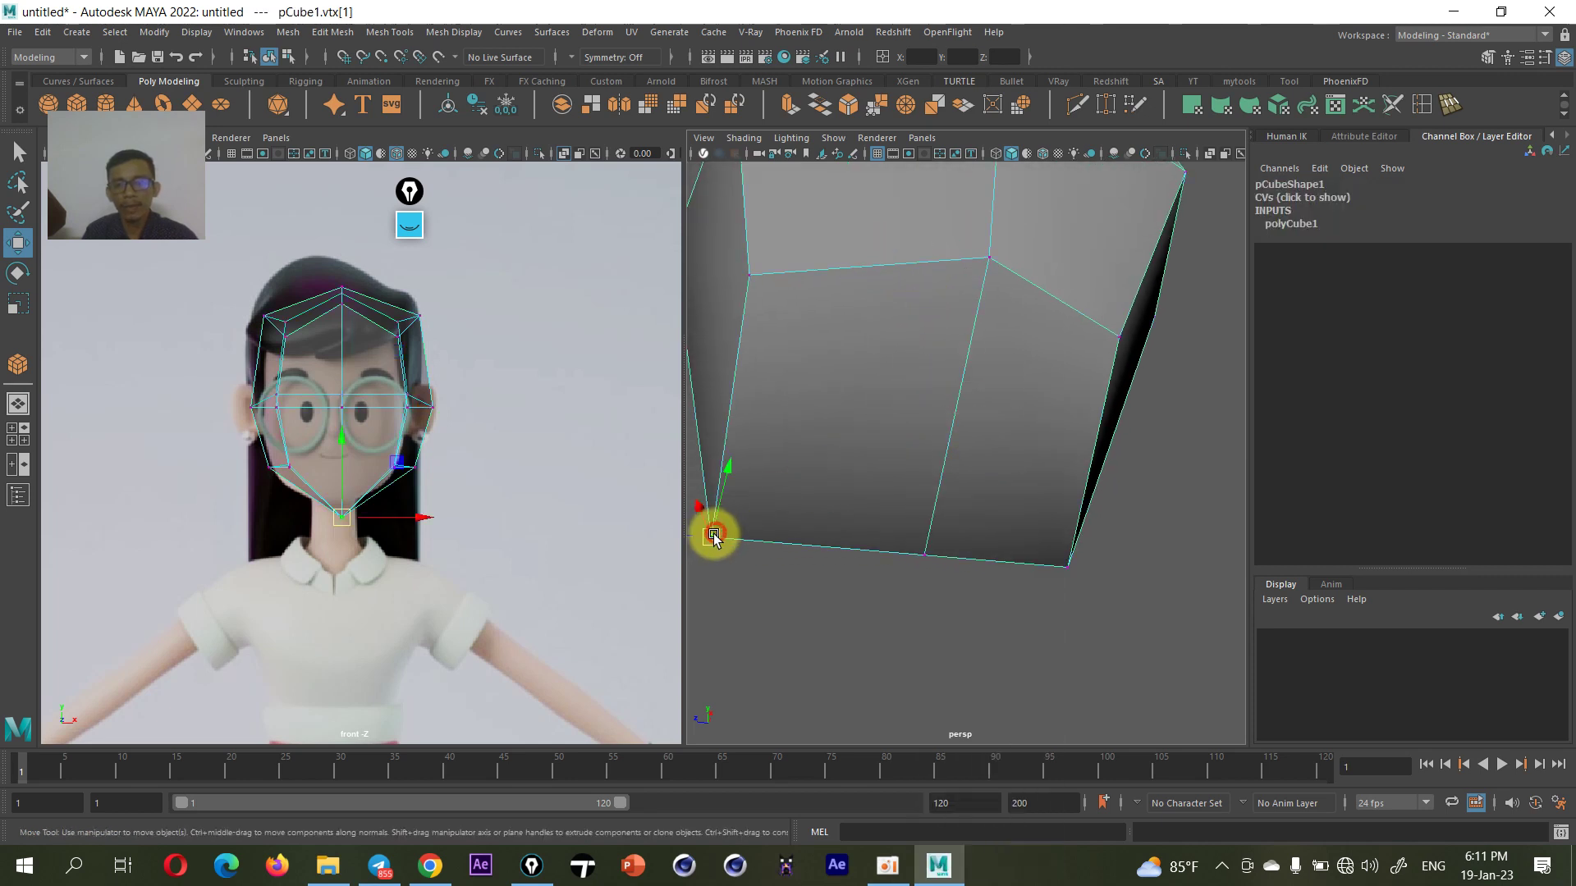
key(r)
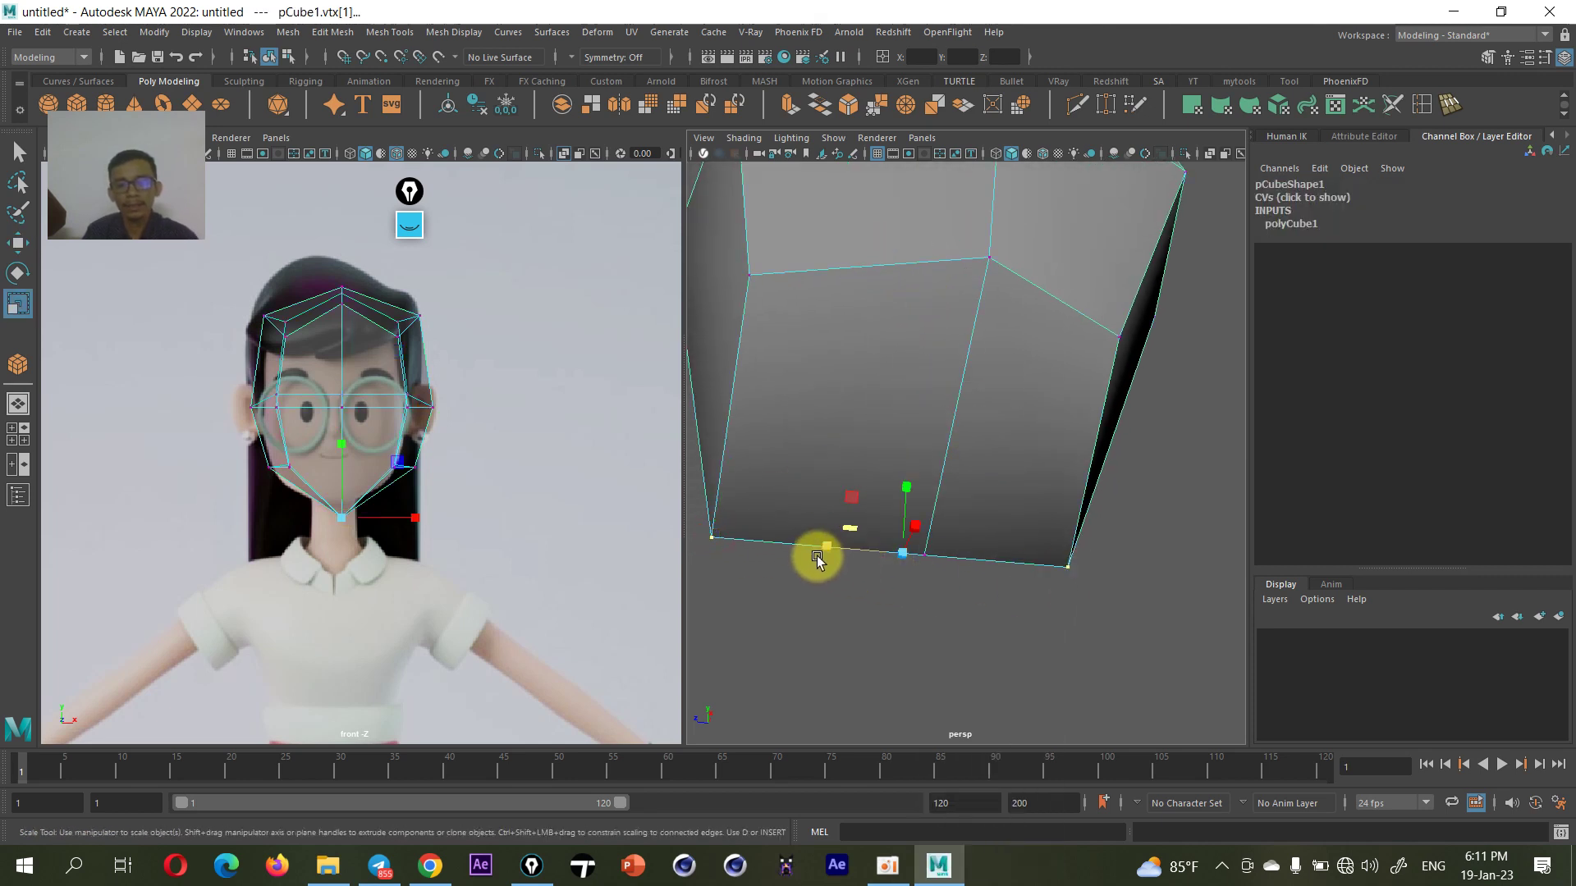
mouse_move(818, 559)
mouse_down()
mouse_move(931, 509)
mouse_move(1017, 533)
mouse_move(913, 568)
mouse_up()
key(w)
scroll(844, 544, down, 3)
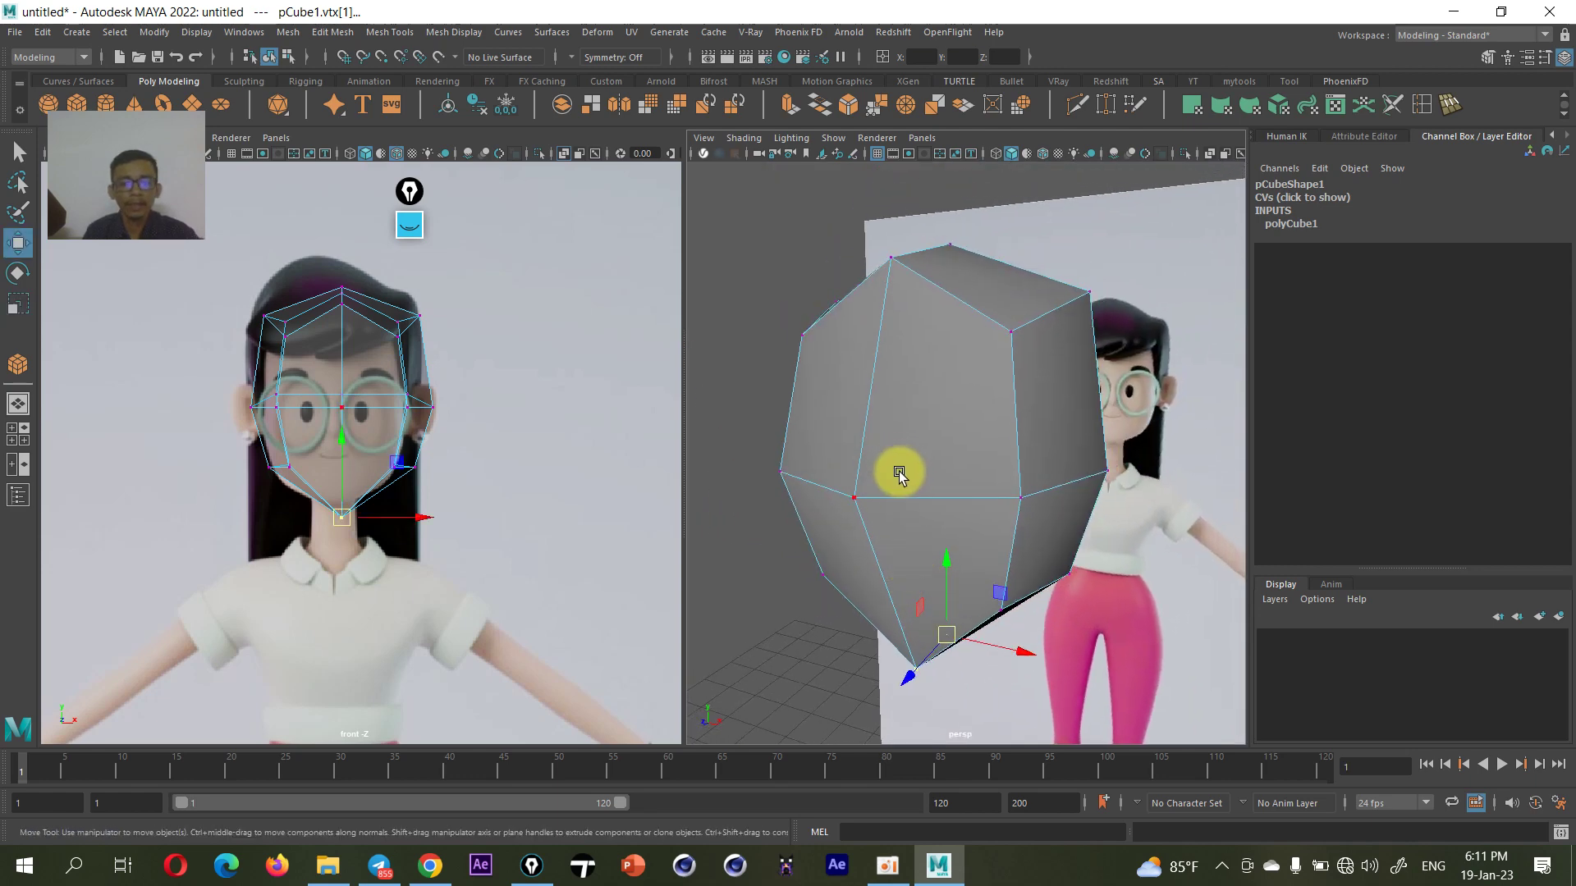
key(3)
right_drag(914, 411, 836, 316)
- Enable Wireframe on Shaded in the perspective view, then select pCube1 and the front imagePlane1
click(836, 316)
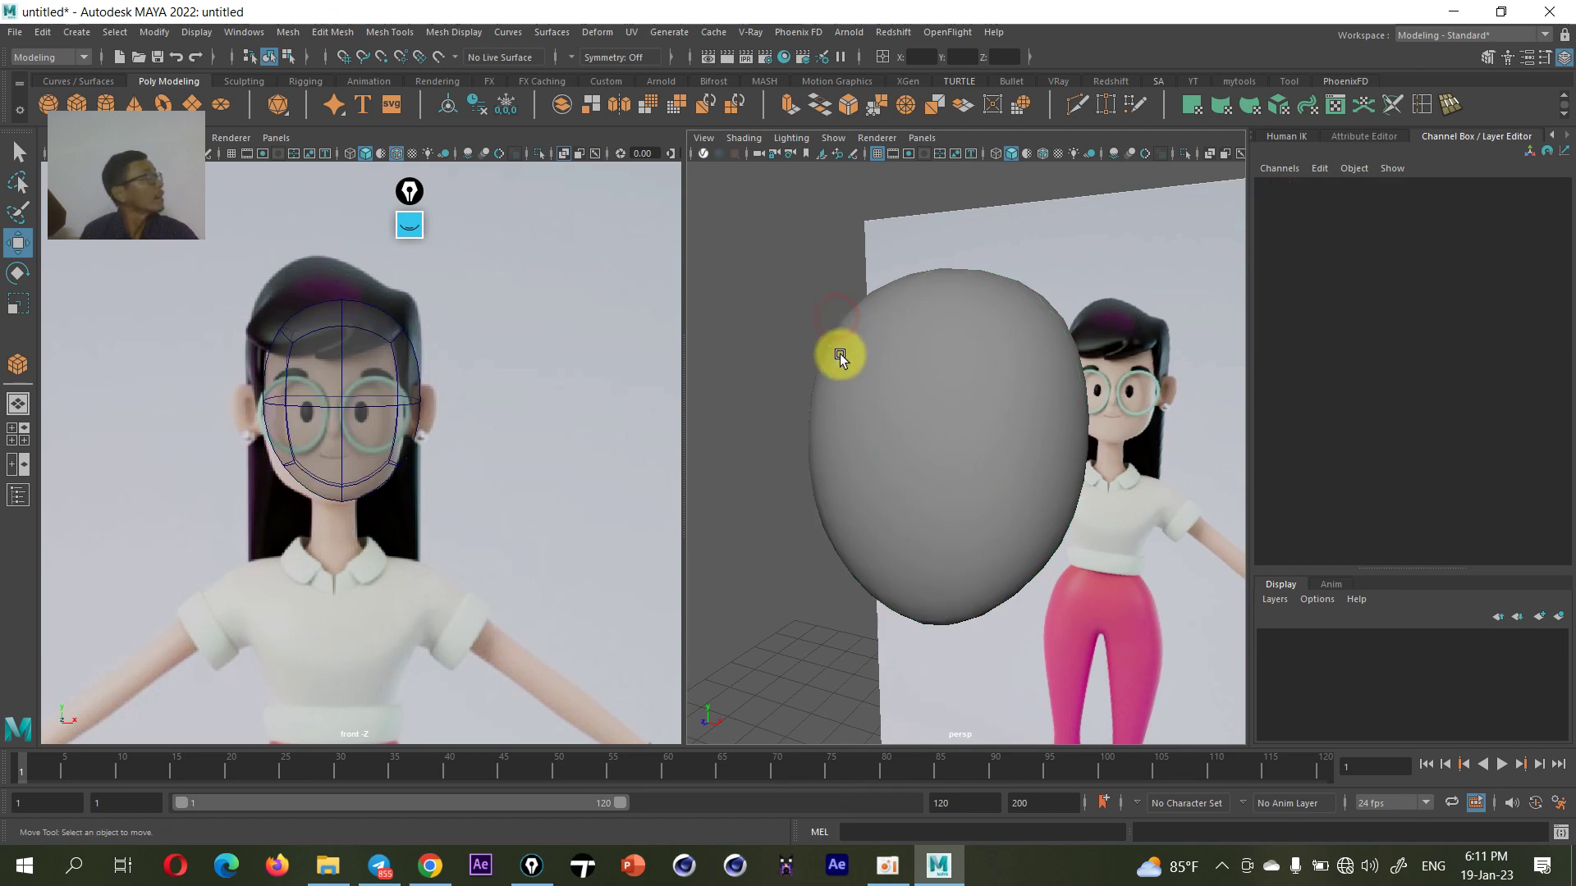
mouse_move(883, 416)
alt+mouse_down()
mouse_move(906, 475)
mouse_move(864, 537)
mouse_move(864, 620)
mouse_move(1059, 709)
mouse_move(1133, 524)
mouse_move(1111, 331)
mouse_move(995, 432)
alt+mouse_up()
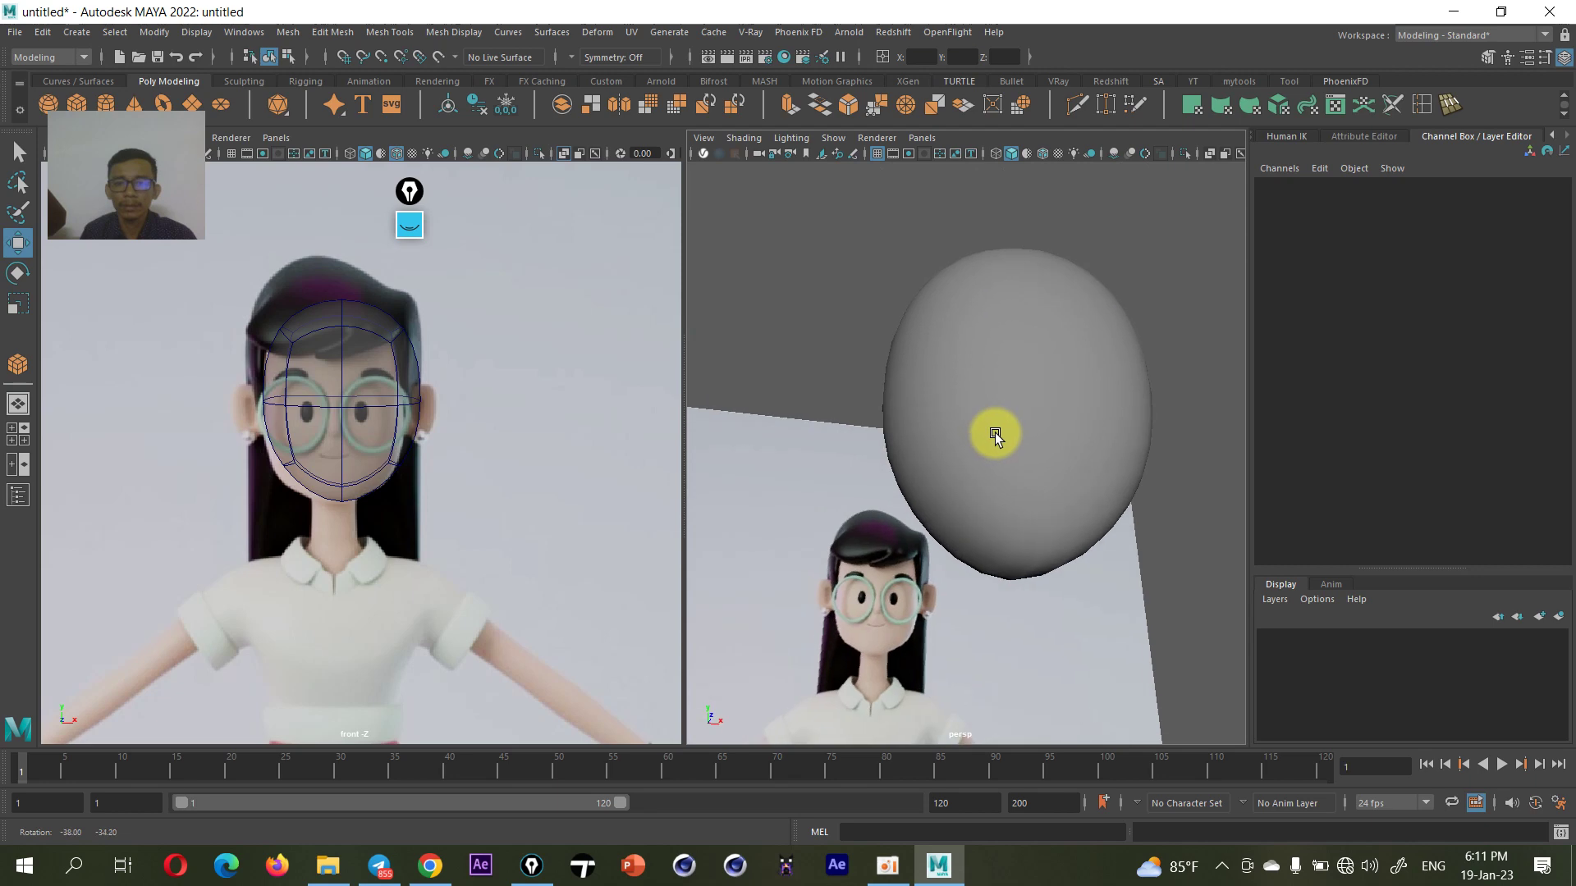
click(1038, 155)
mouse_move(1018, 246)
alt+mouse_down()
mouse_move(977, 442)
mouse_move(884, 459)
mouse_move(898, 466)
alt+mouse_up()
click(898, 466)
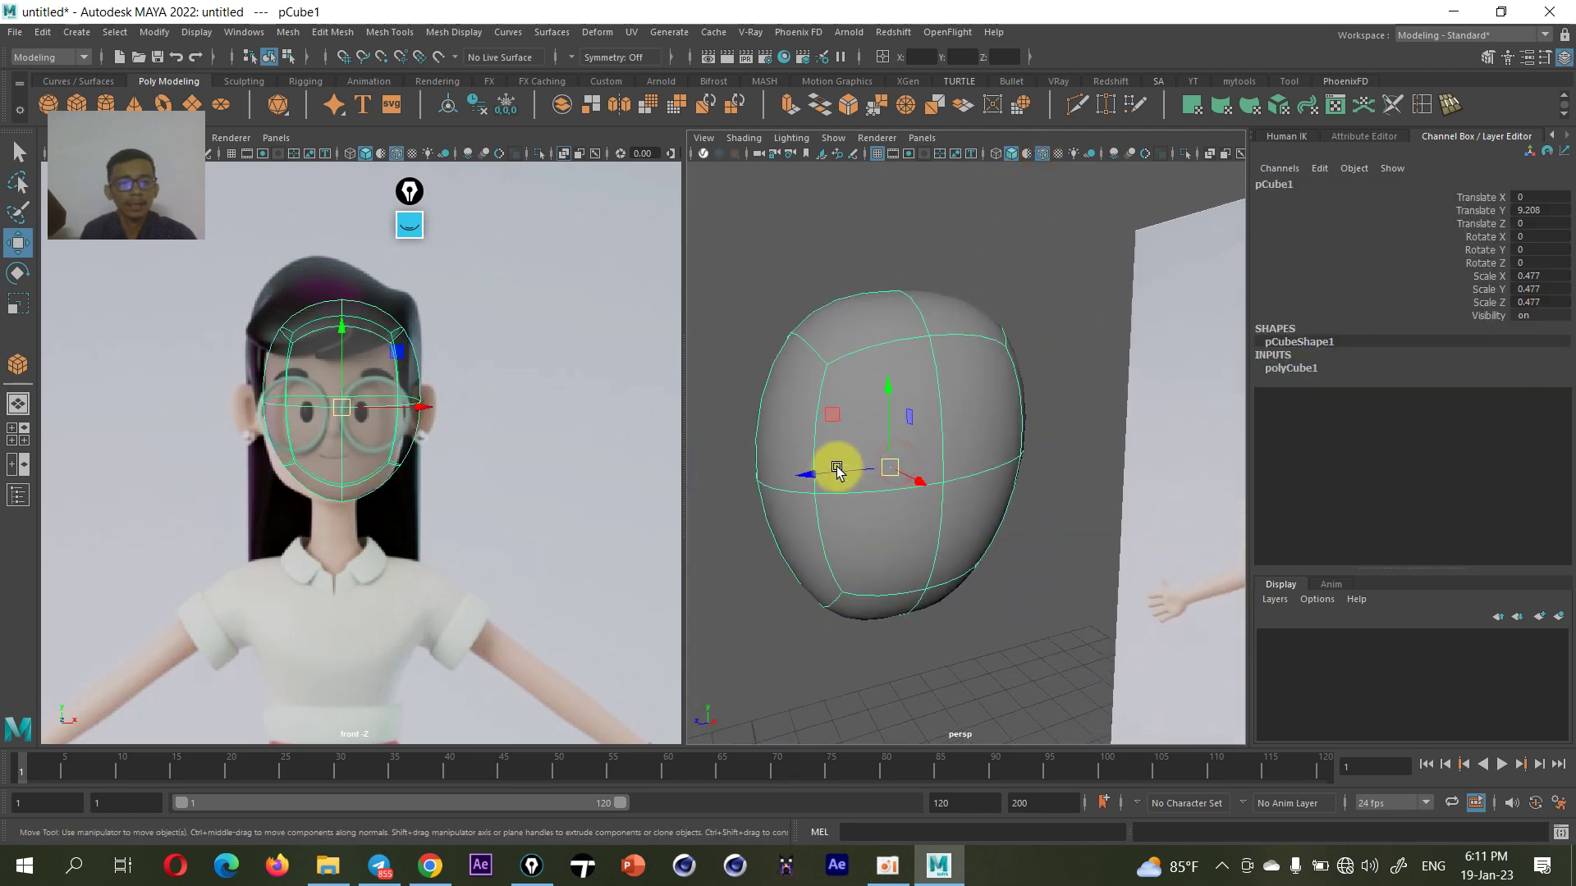
alt+middle_drag(389, 409, 475, 309)
click(474, 438)
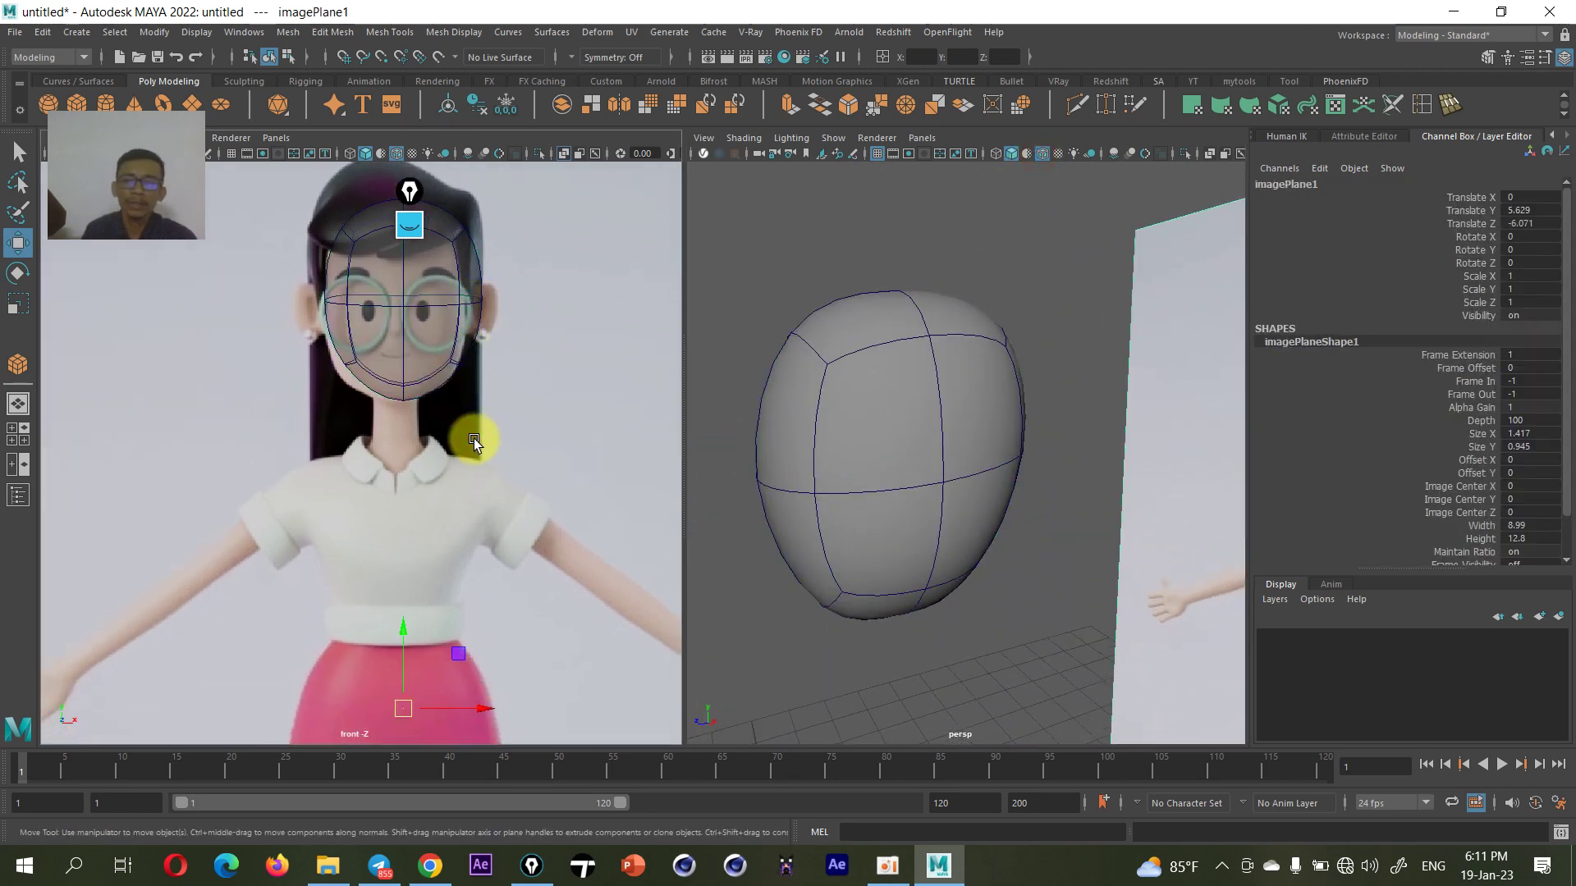
- Centre the character in the front view and turn on its grid
scroll(475, 438, down, 5)
scroll(465, 450, up, 2)
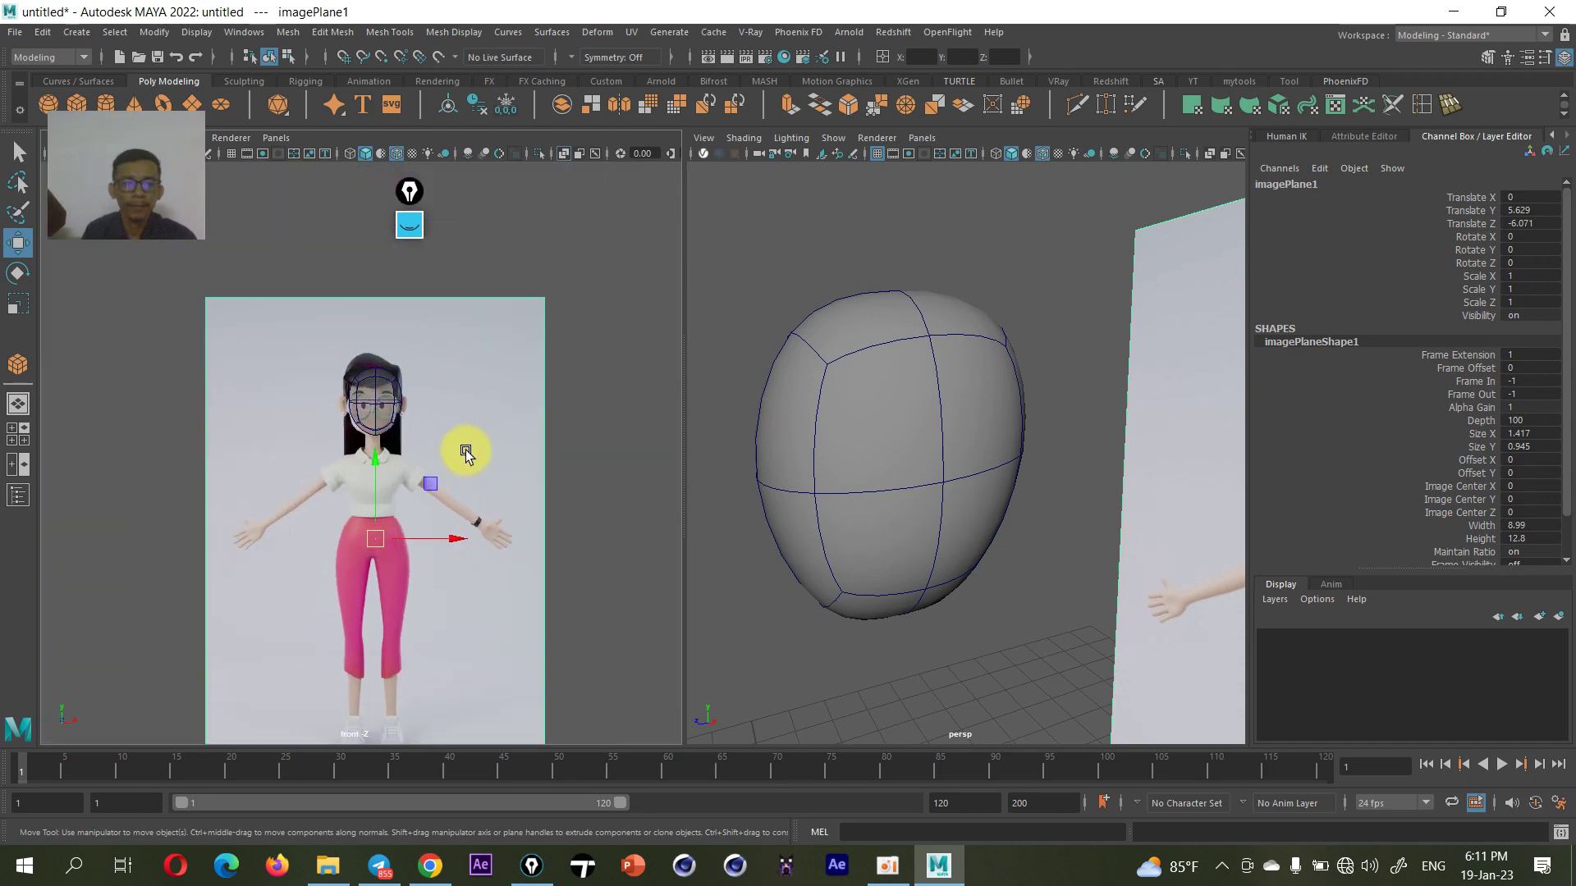
scroll(505, 342, up, 1)
alt+middle_drag(506, 341, 488, 348)
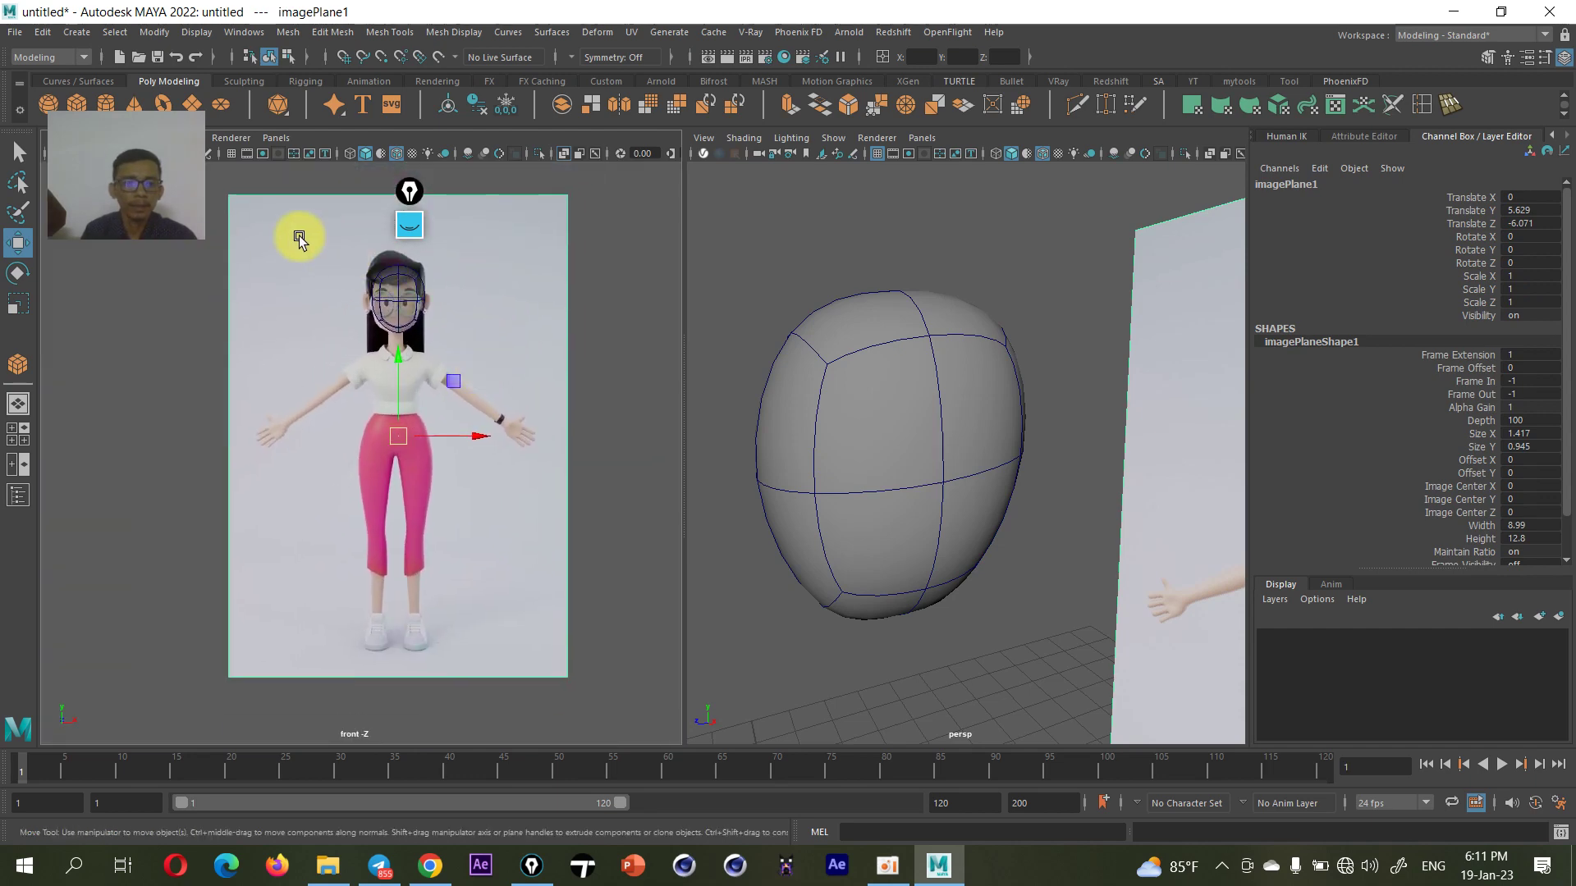
click(231, 153)
- Move the front reference image right to Translate X 0.064, then reselect the head mesh
scroll(271, 302, up, 1)
scroll(384, 338, up, 2)
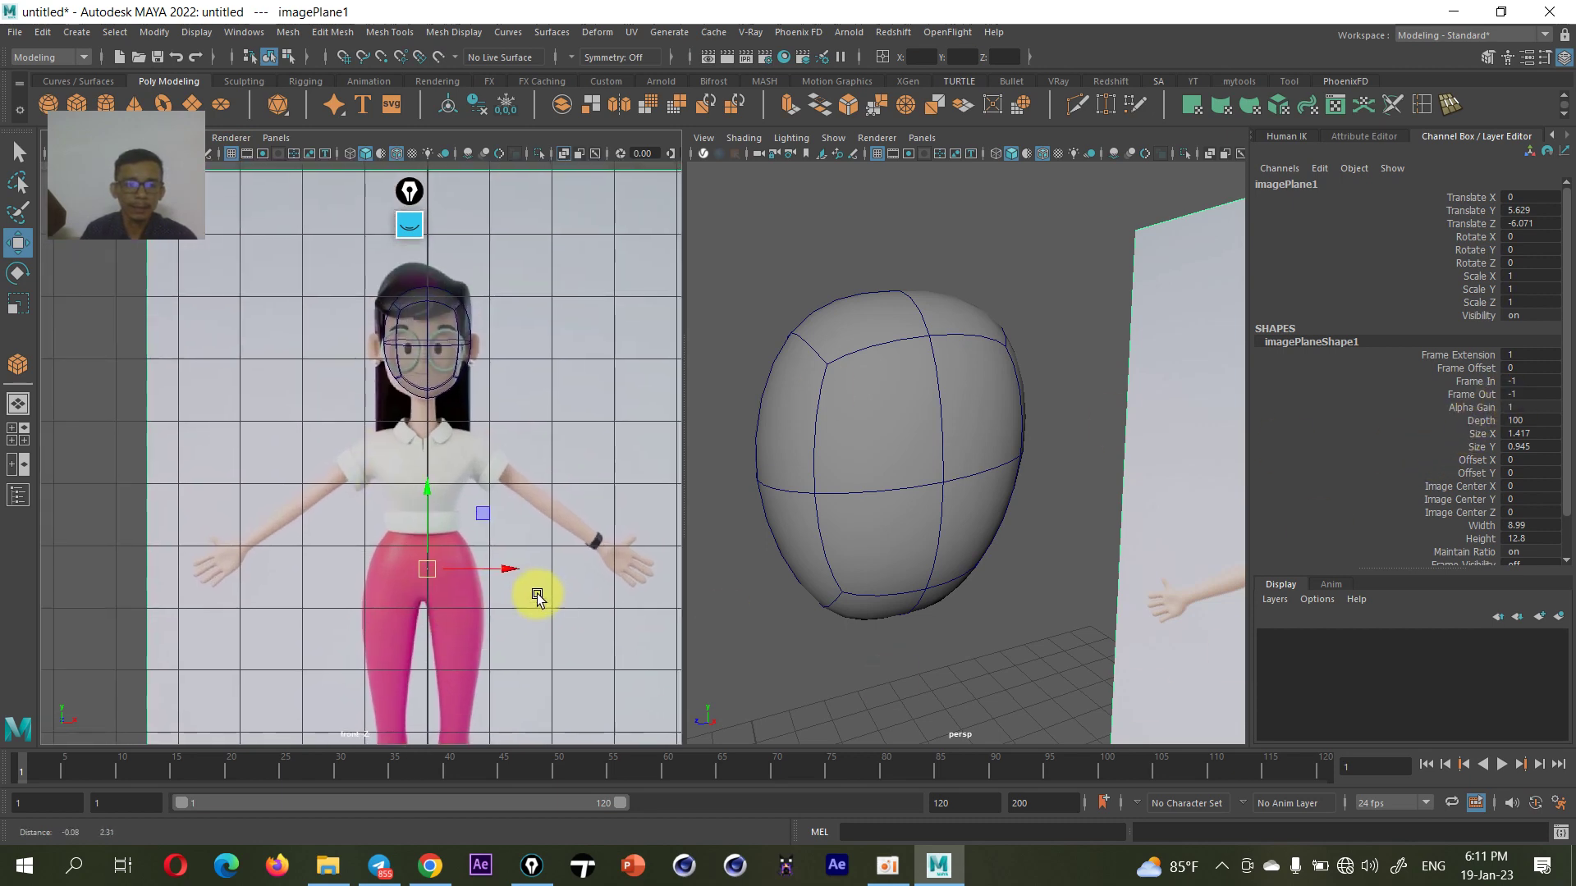
scroll(509, 591, up, 3)
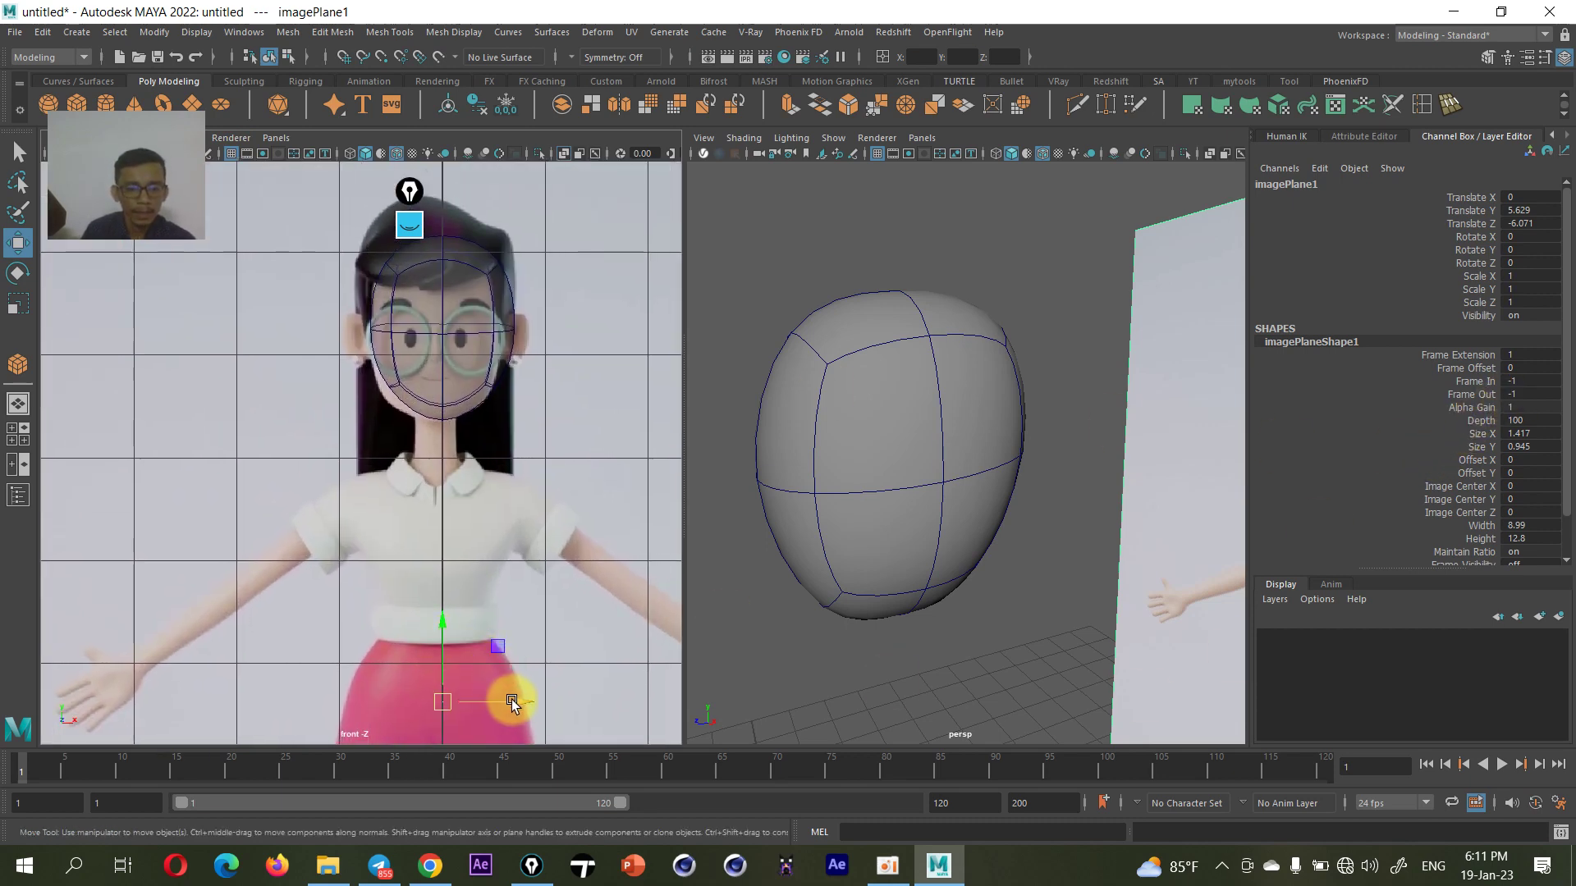
drag(511, 701, 519, 702)
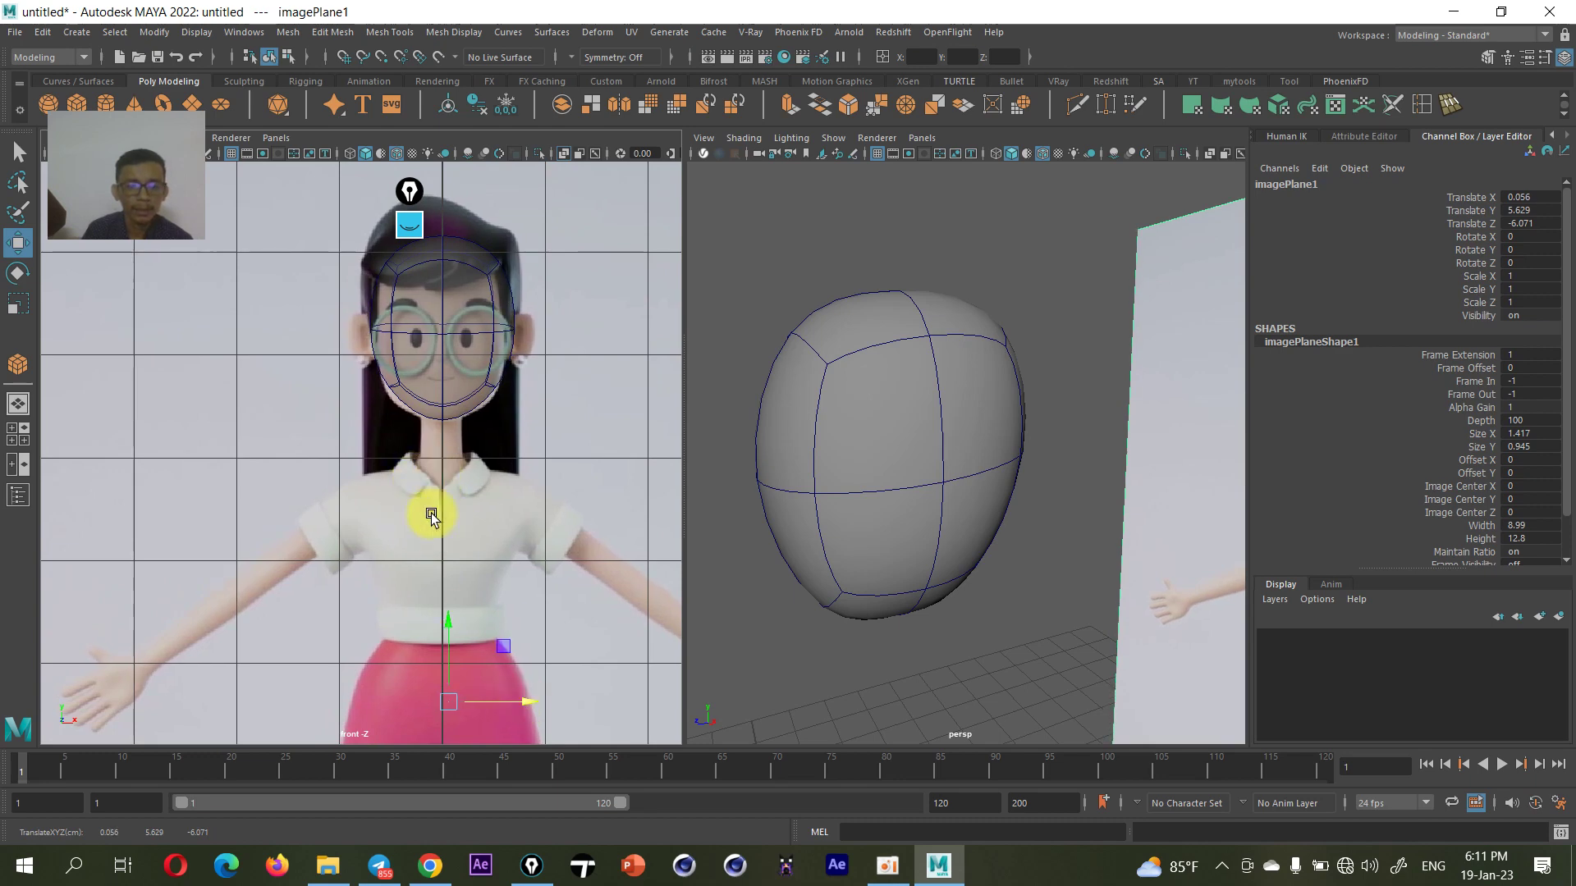
drag(504, 702, 511, 703)
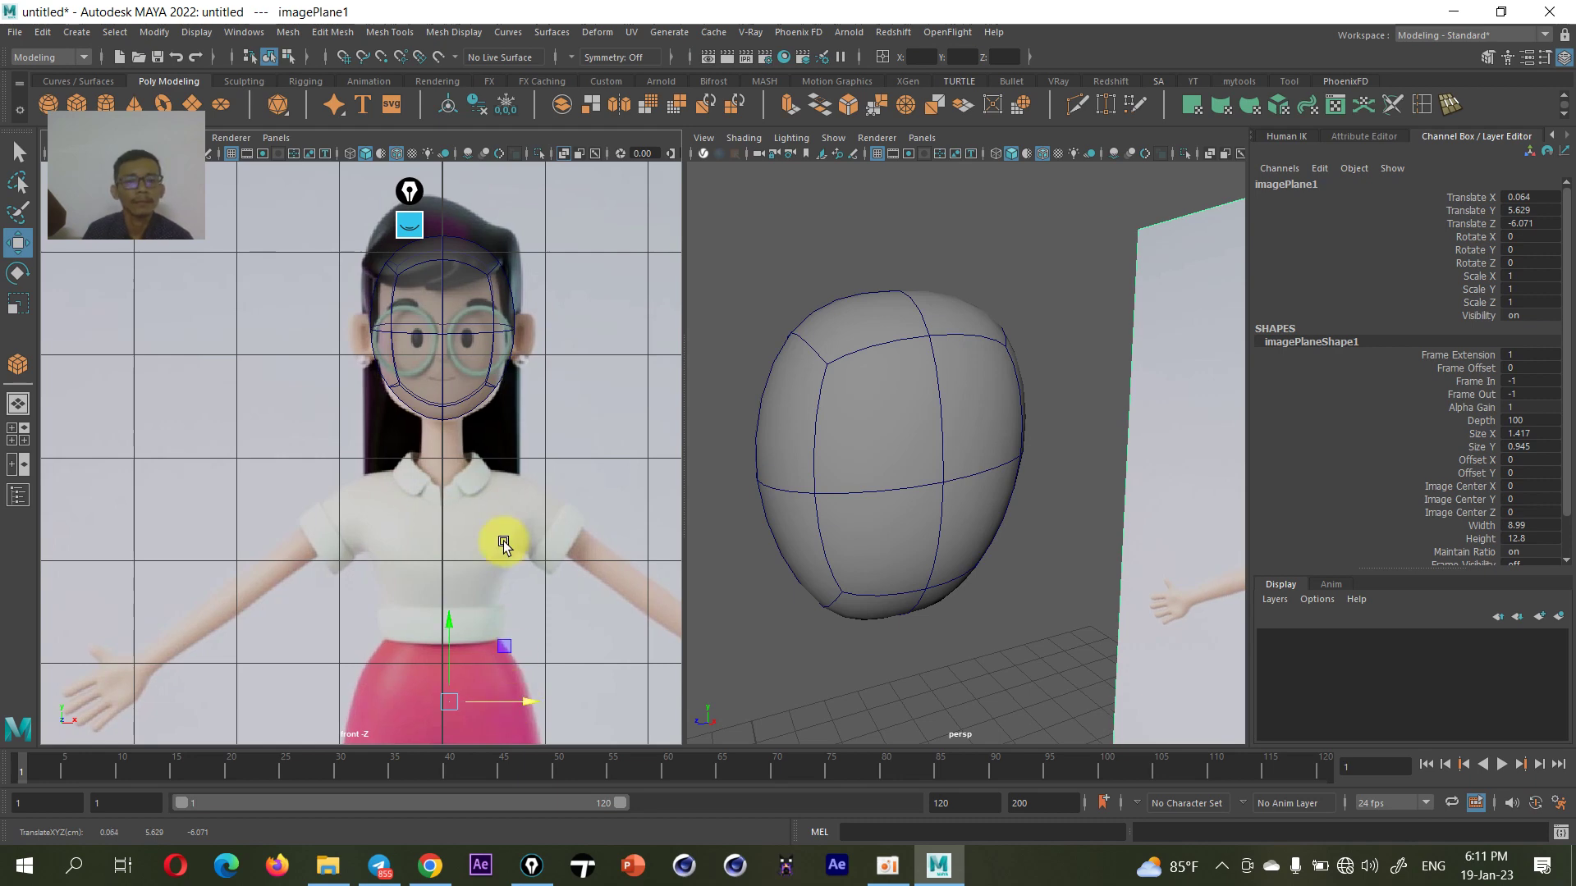
click(489, 348)
scroll(476, 394, up, 2)
scroll(443, 493, up, 2)
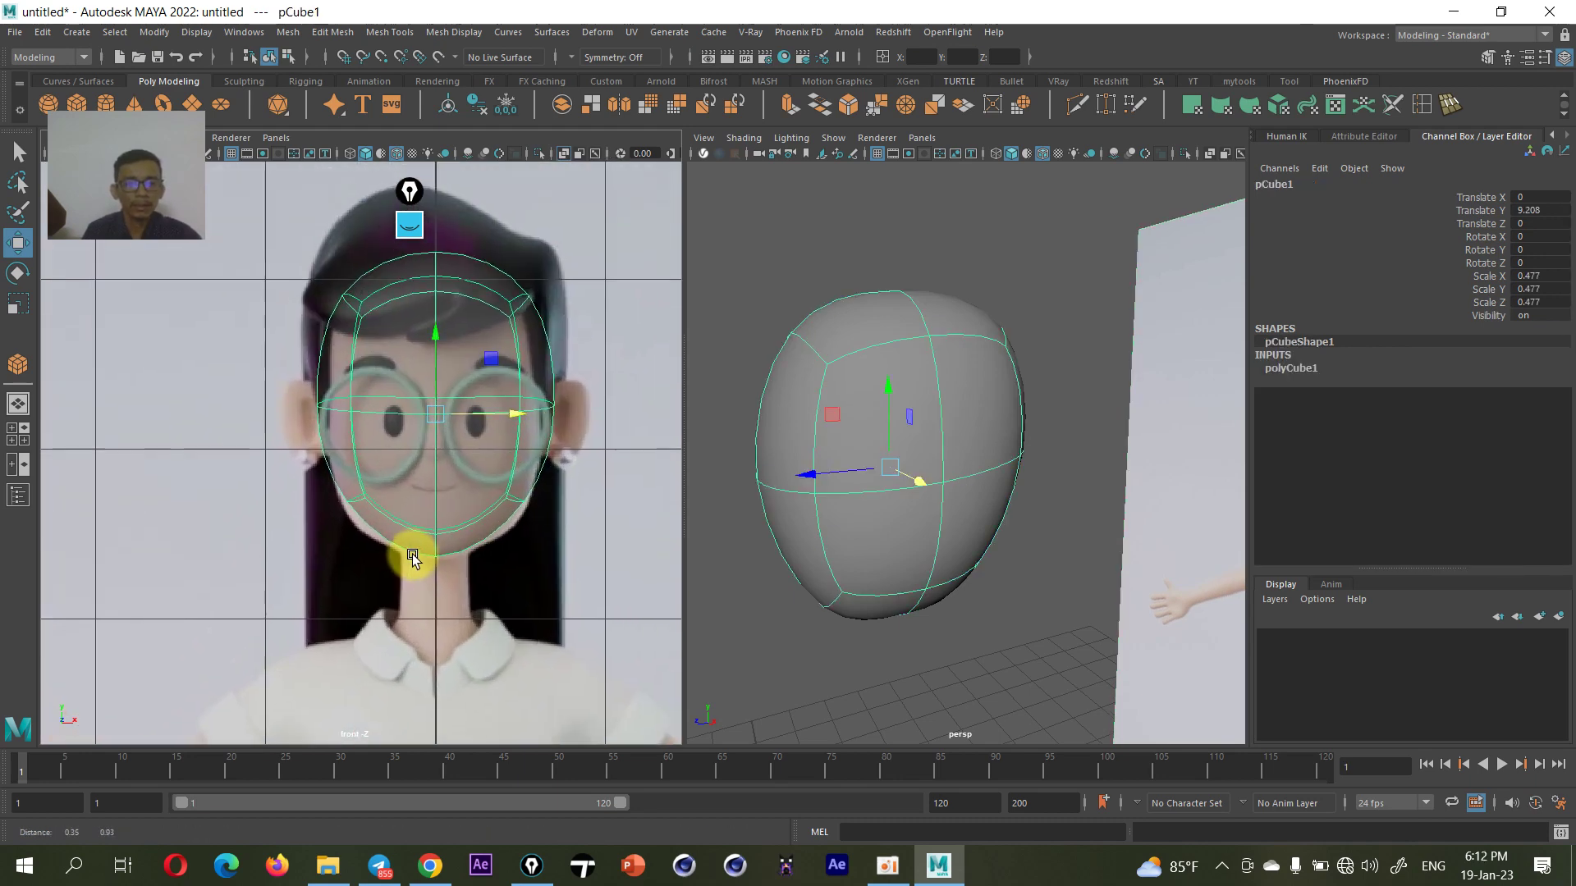
scroll(435, 492, up, 2)
- In Vertex mode, move the head's bottom row of vertices down, lifting the centre ones slightly
alt+middle_drag(452, 457, 408, 440)
right_click(416, 440)
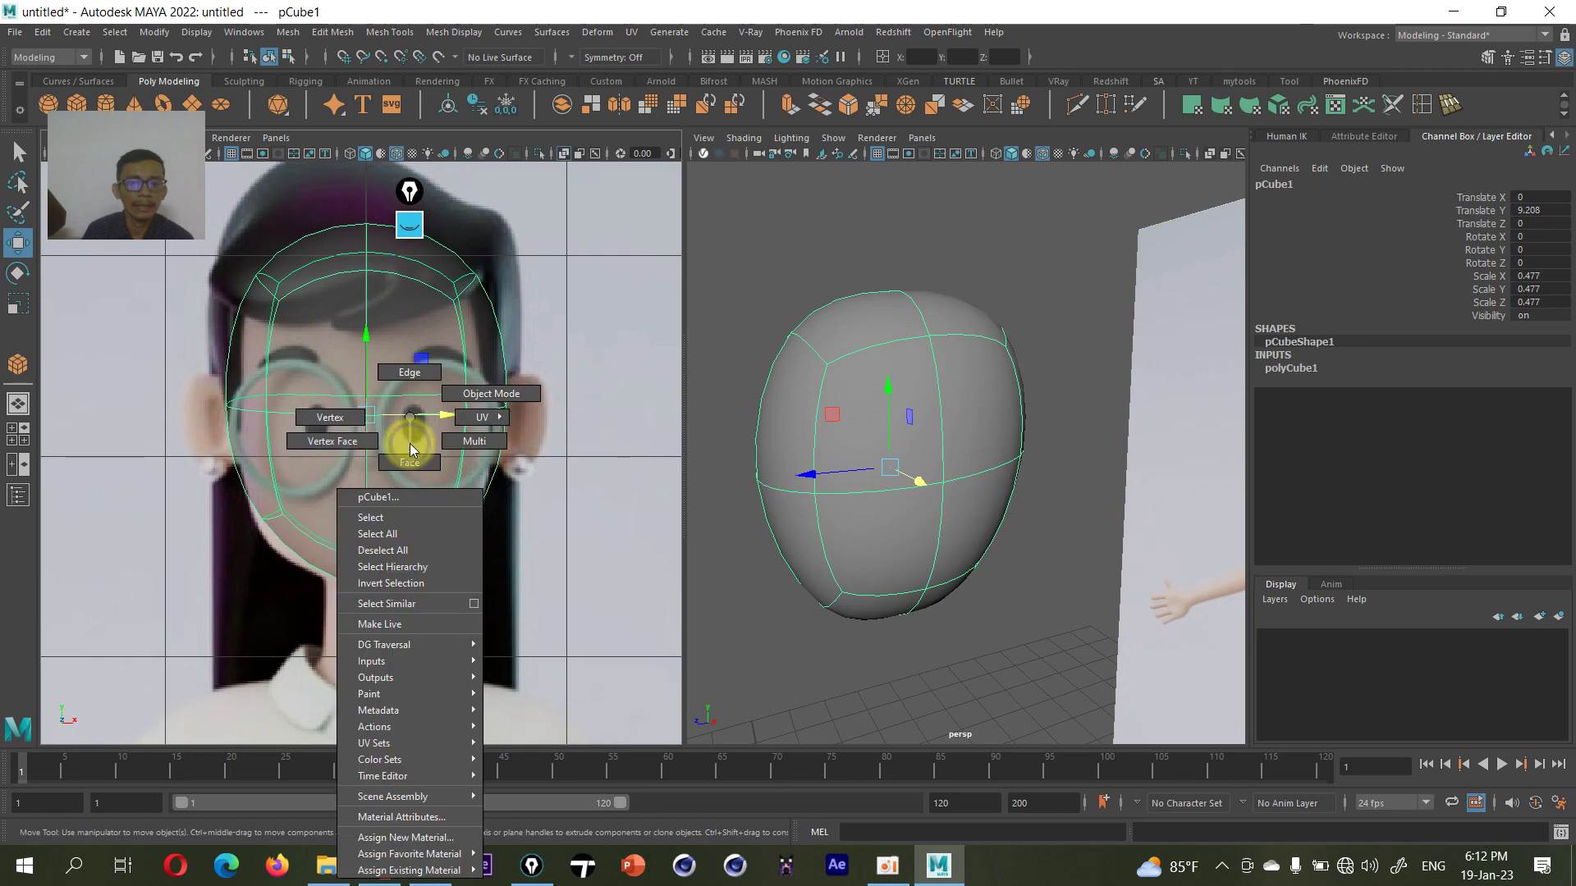
drag(509, 458, 407, 562)
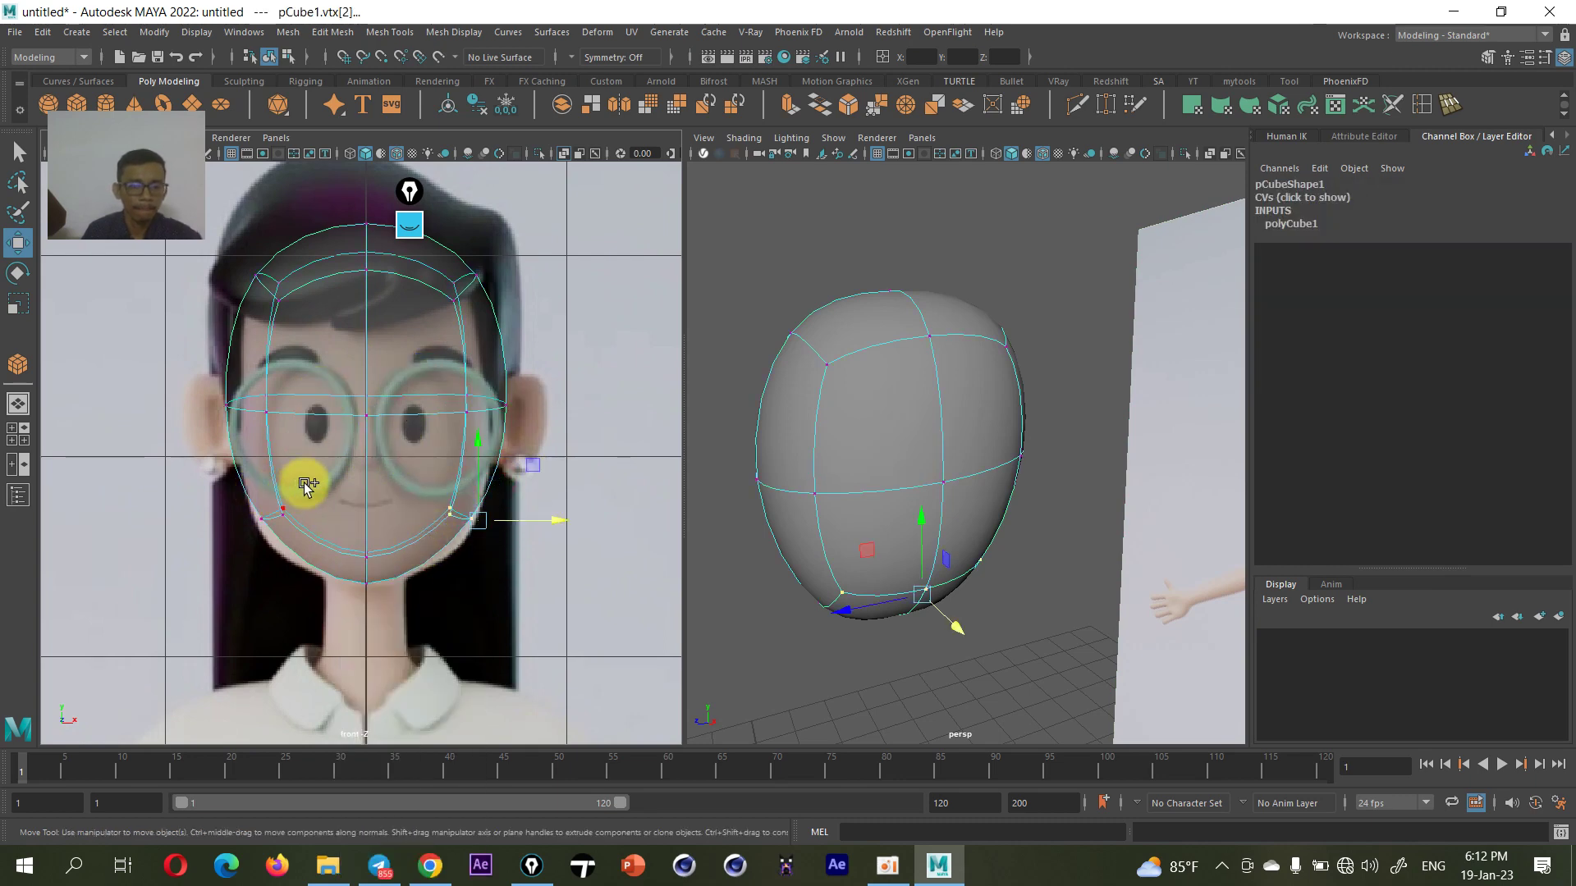
shift+drag(328, 460, 201, 569)
drag(368, 456, 363, 489)
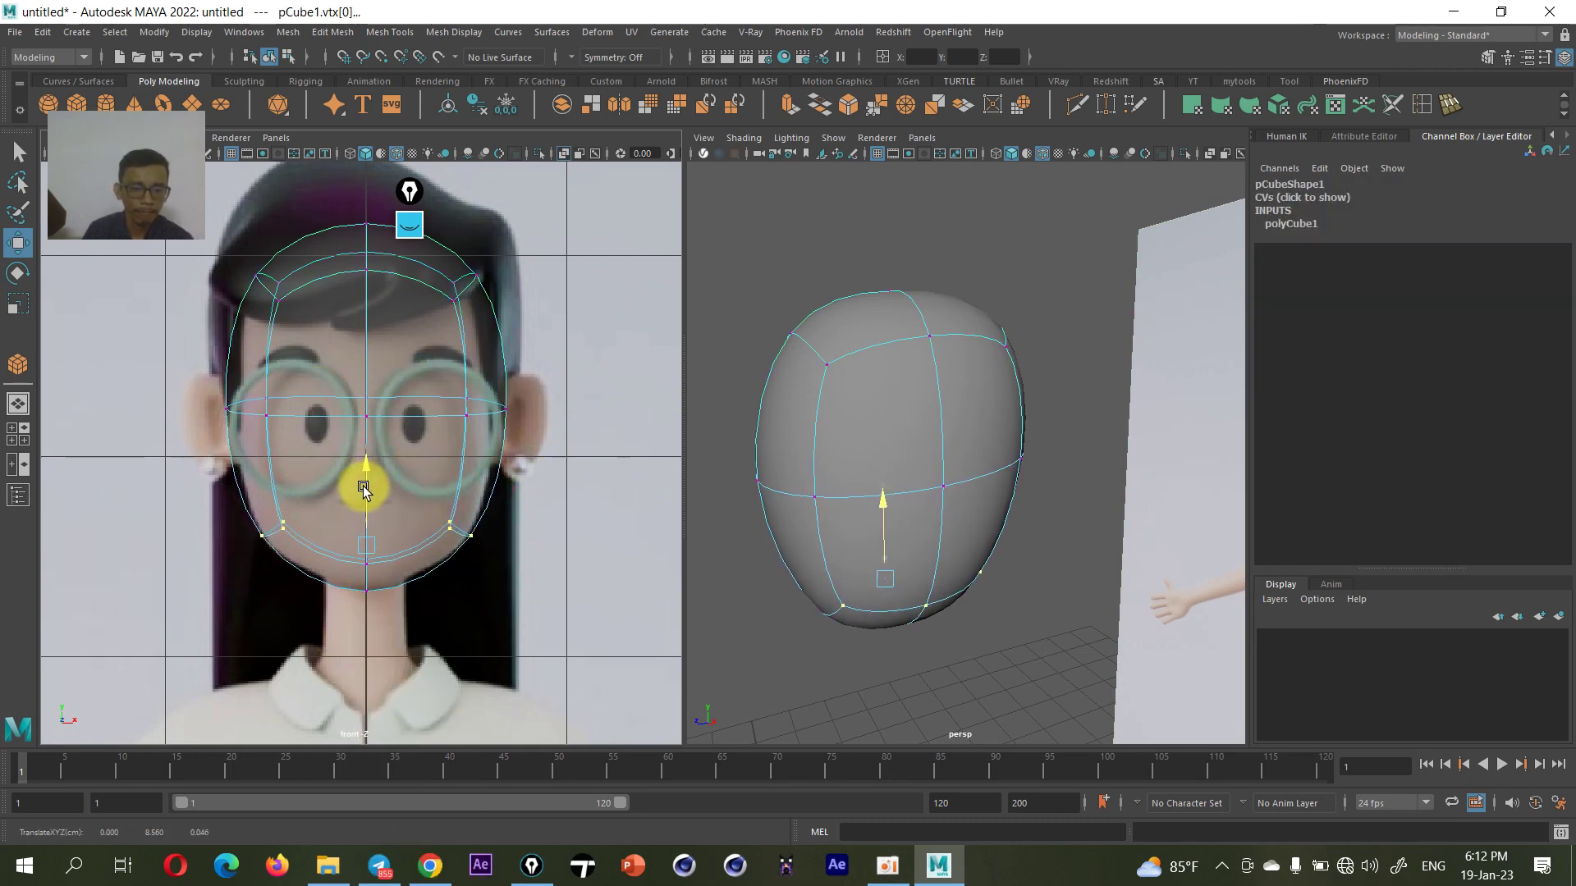
drag(380, 643, 341, 531)
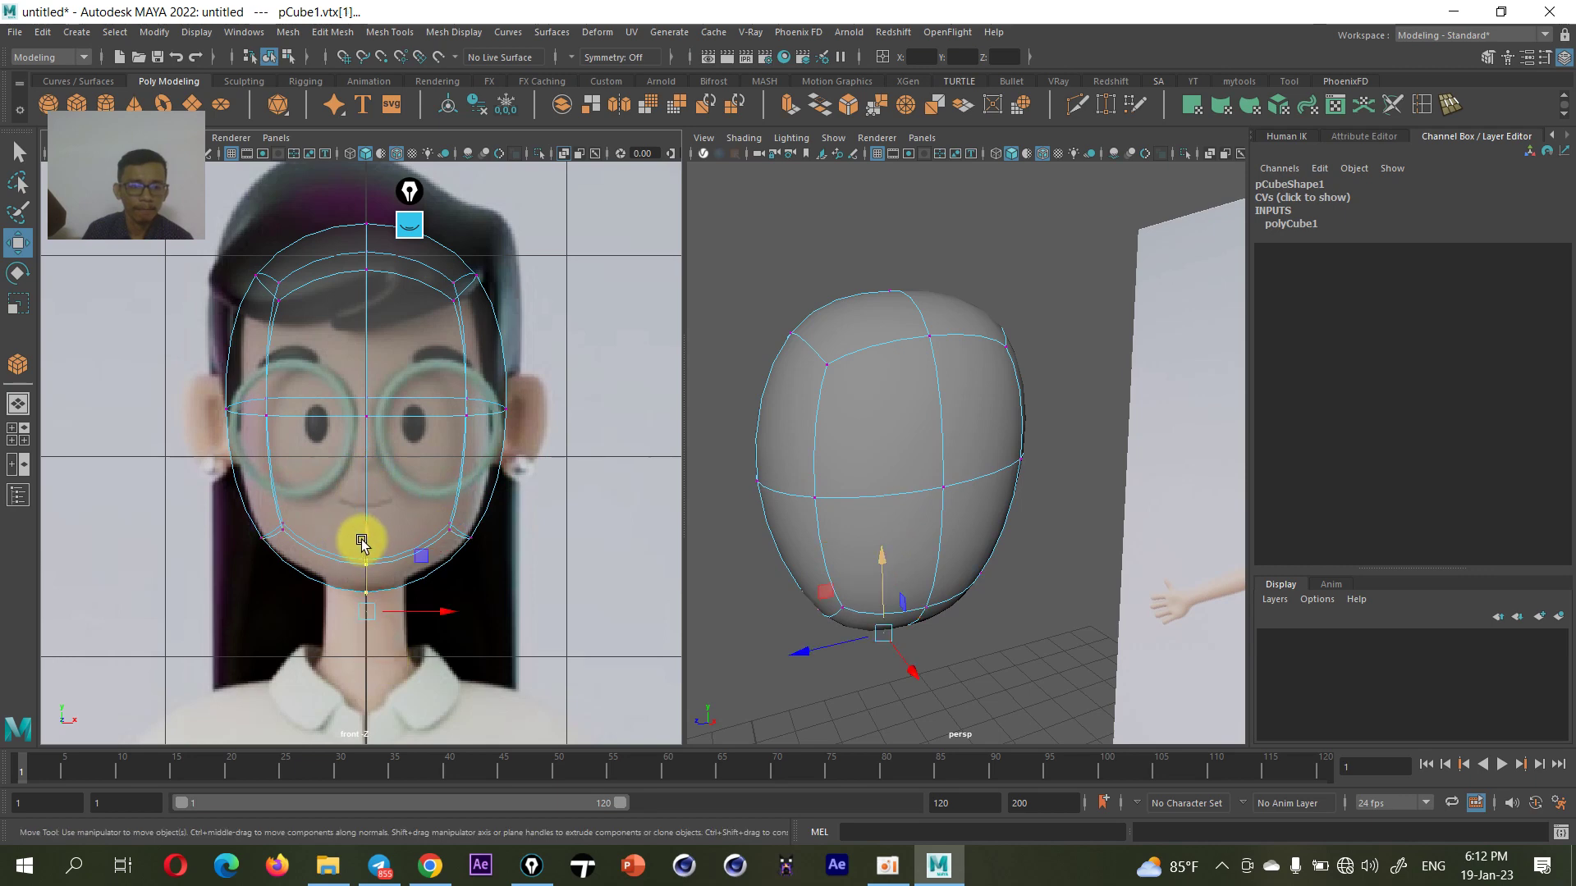
middle_drag(362, 541, 380, 526)
- Select the vertex at the top of the head and raise it toward the hair outline
mouse_move(789, 525)
alt+mouse_down()
mouse_move(901, 539)
mouse_move(982, 521)
mouse_move(971, 514)
alt+mouse_up()
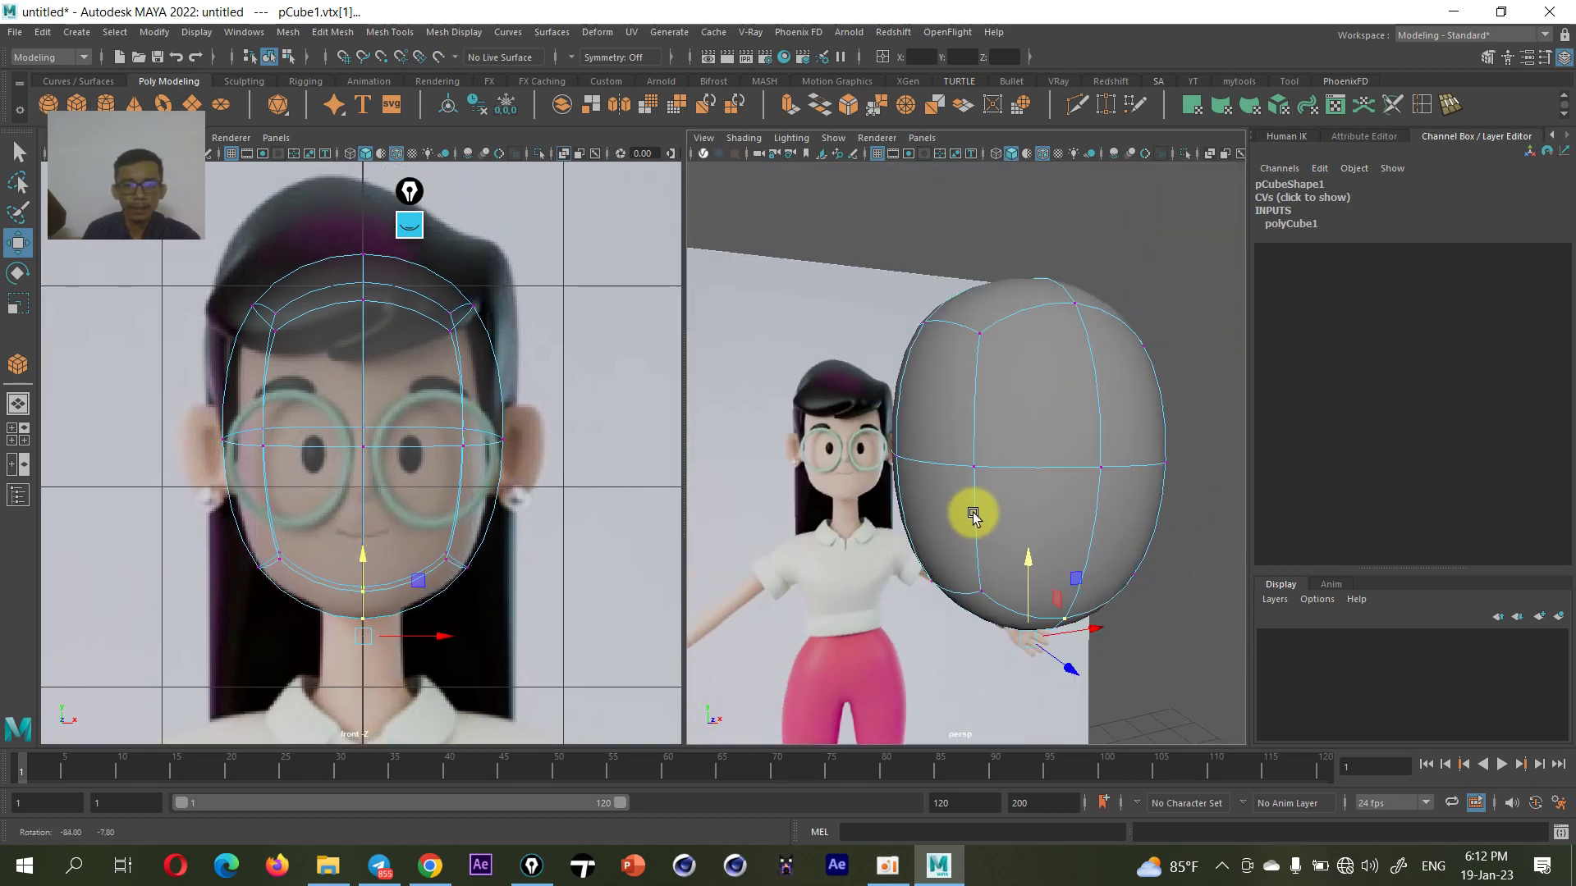
alt+middle_drag(328, 450, 299, 541)
drag(367, 328, 295, 449)
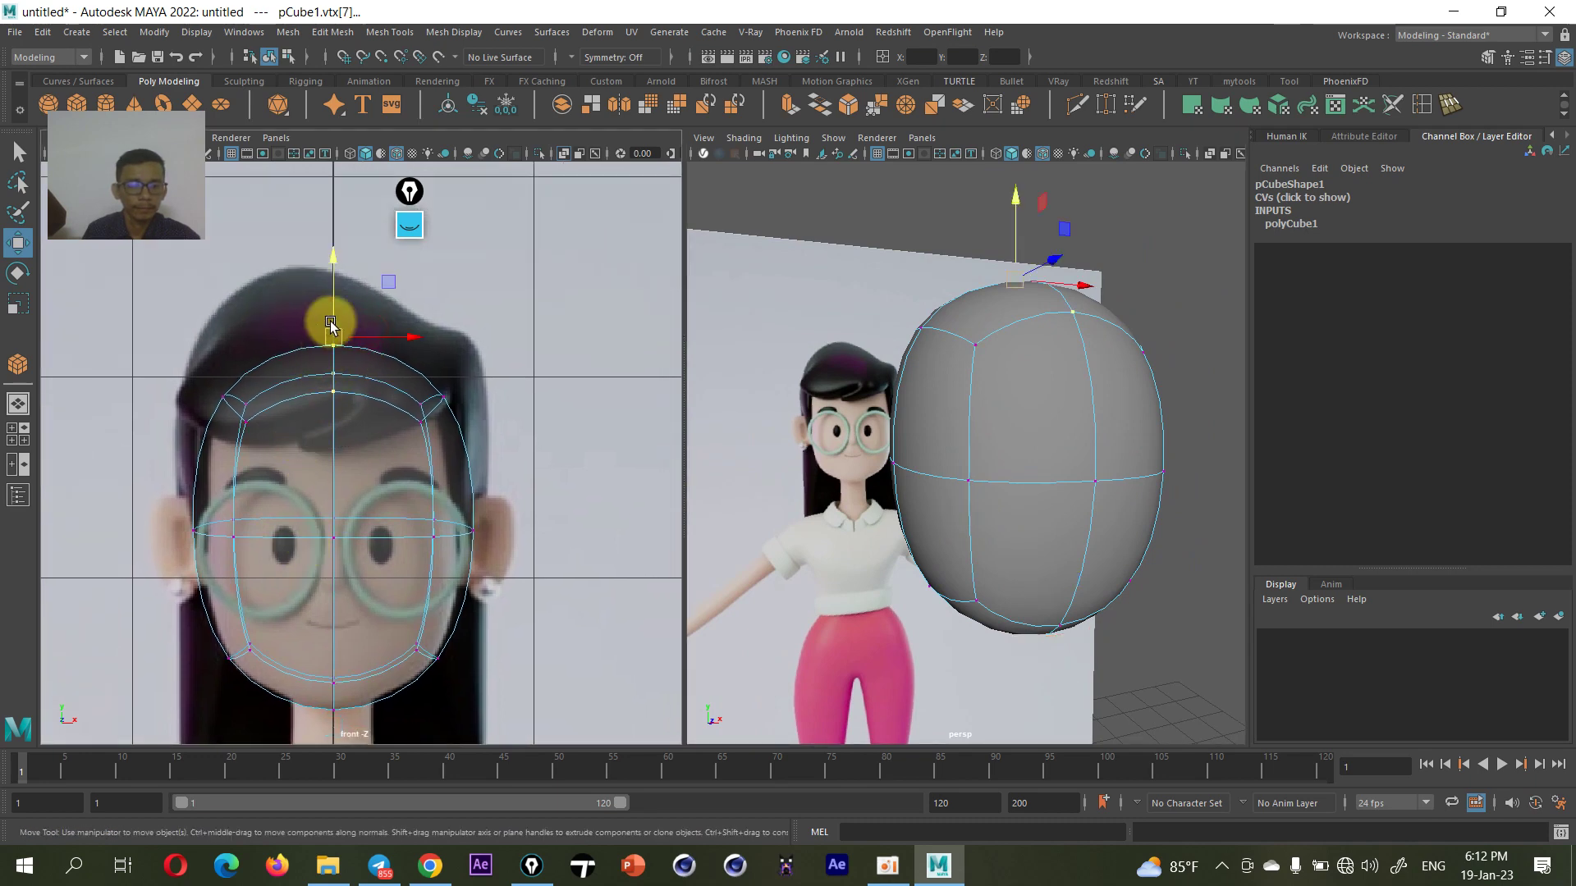
drag(330, 317, 333, 291)
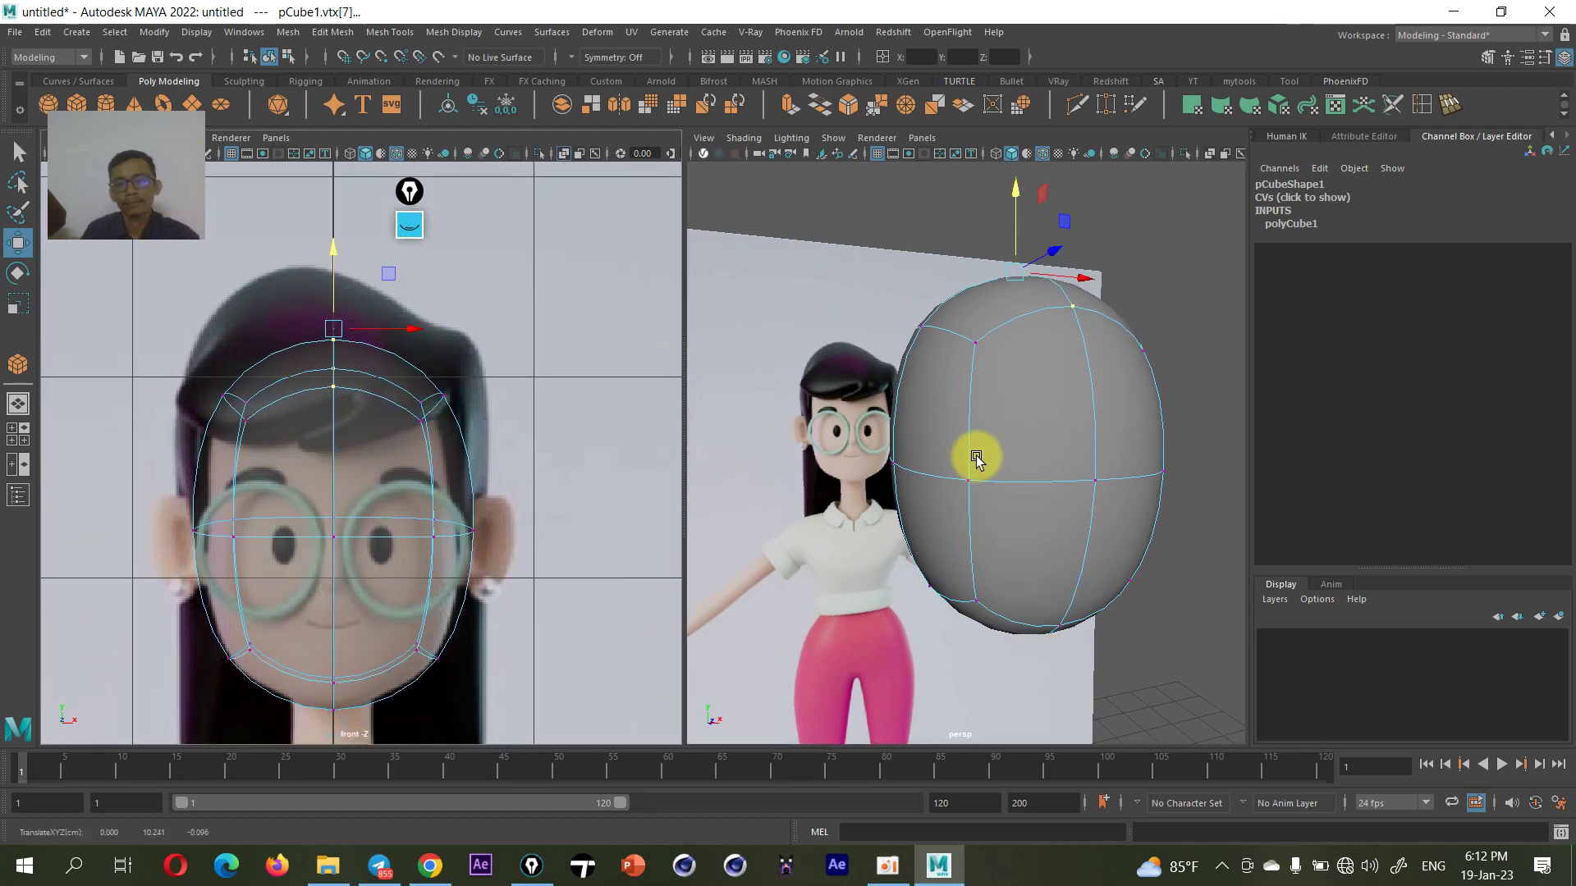
key(space)
drag(959, 469, 1035, 475)
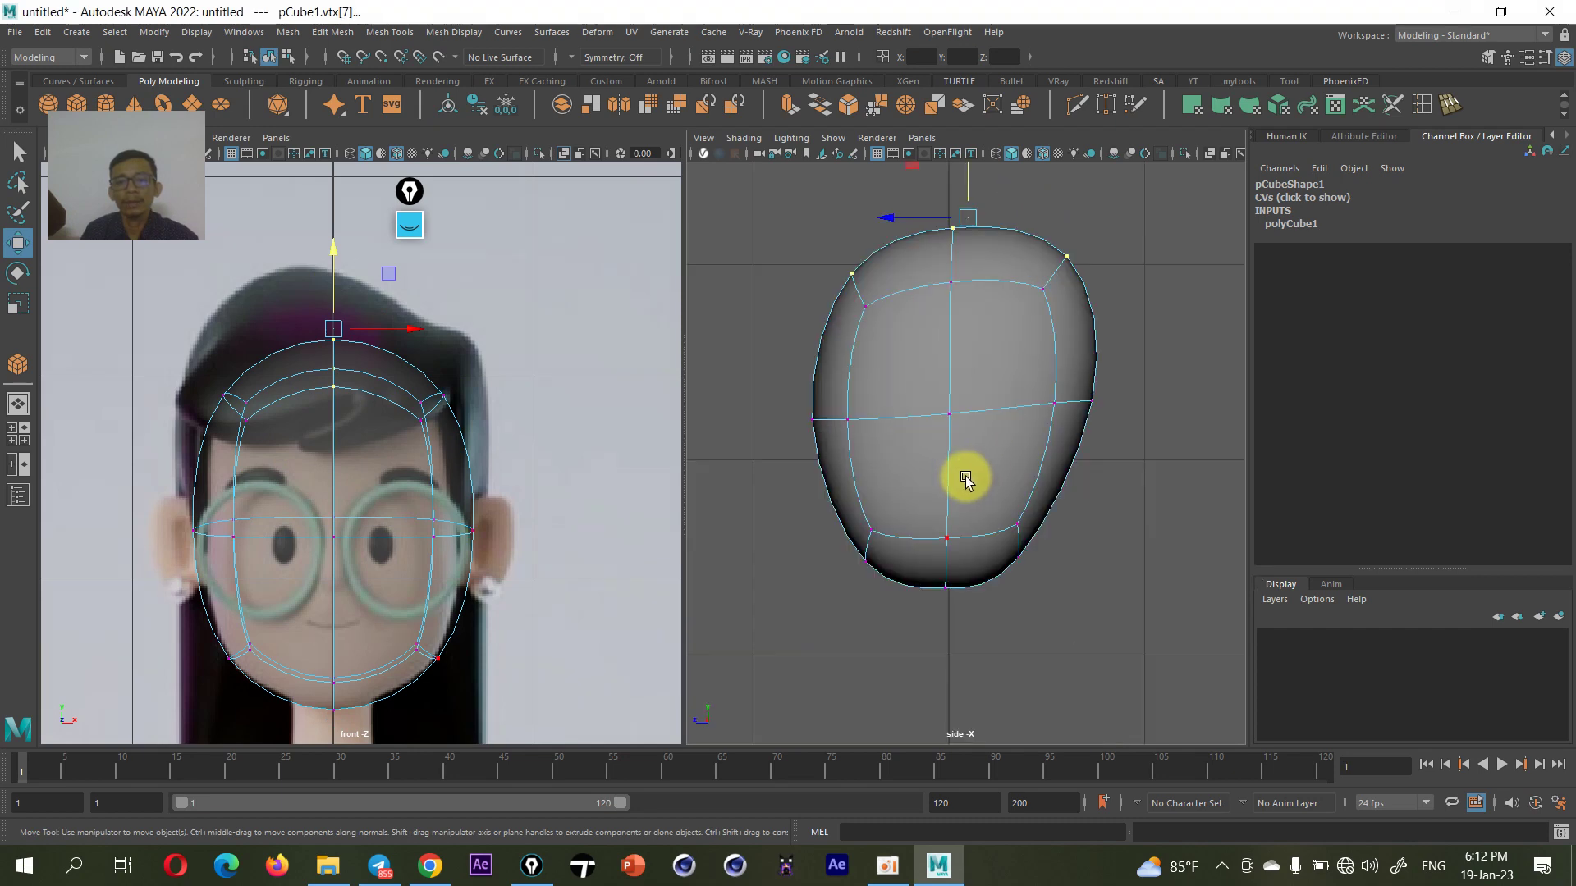
mouse_move(965, 470)
alt+middle_down()
mouse_move(943, 528)
mouse_move(928, 521)
alt+middle_up()
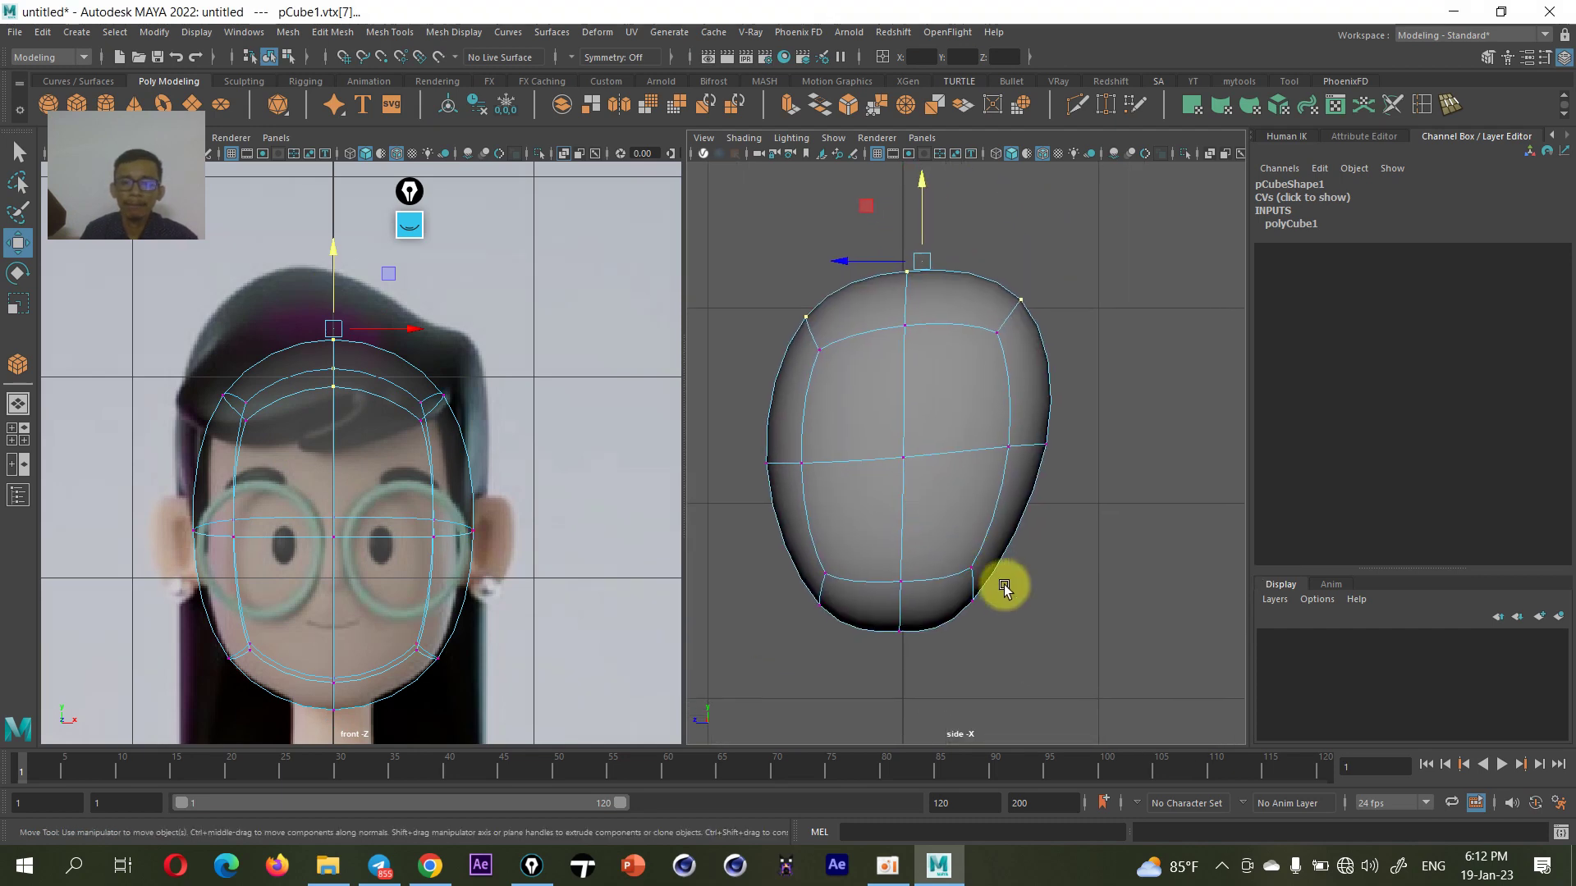
mouse_move(1017, 552)
mouse_down()
mouse_move(930, 633)
mouse_move(950, 617)
mouse_up()
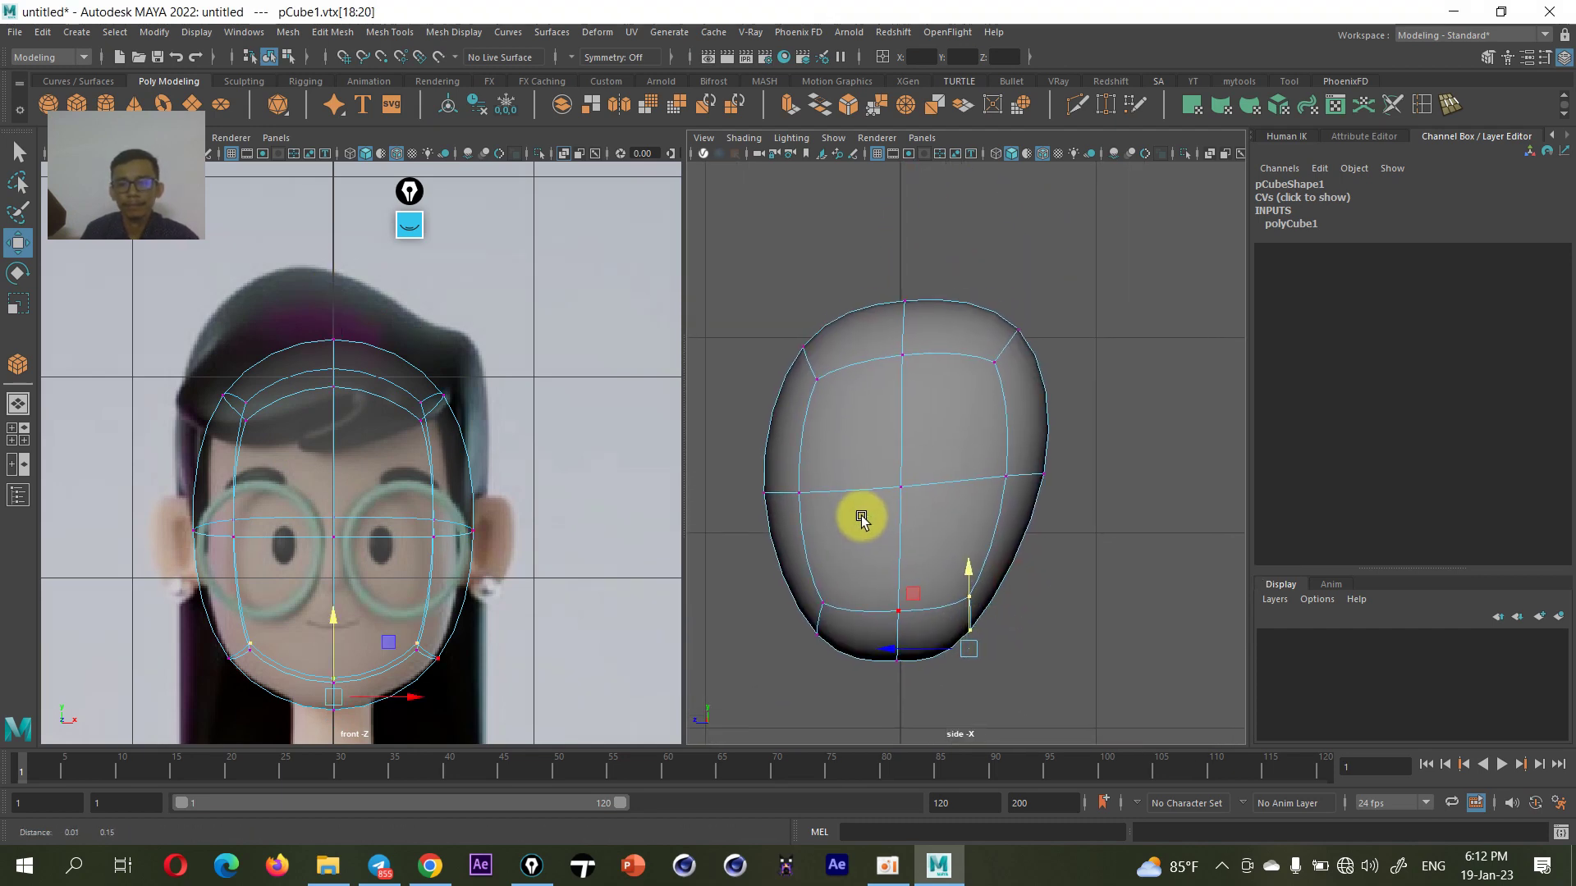
alt+middle_drag(854, 517, 900, 468)
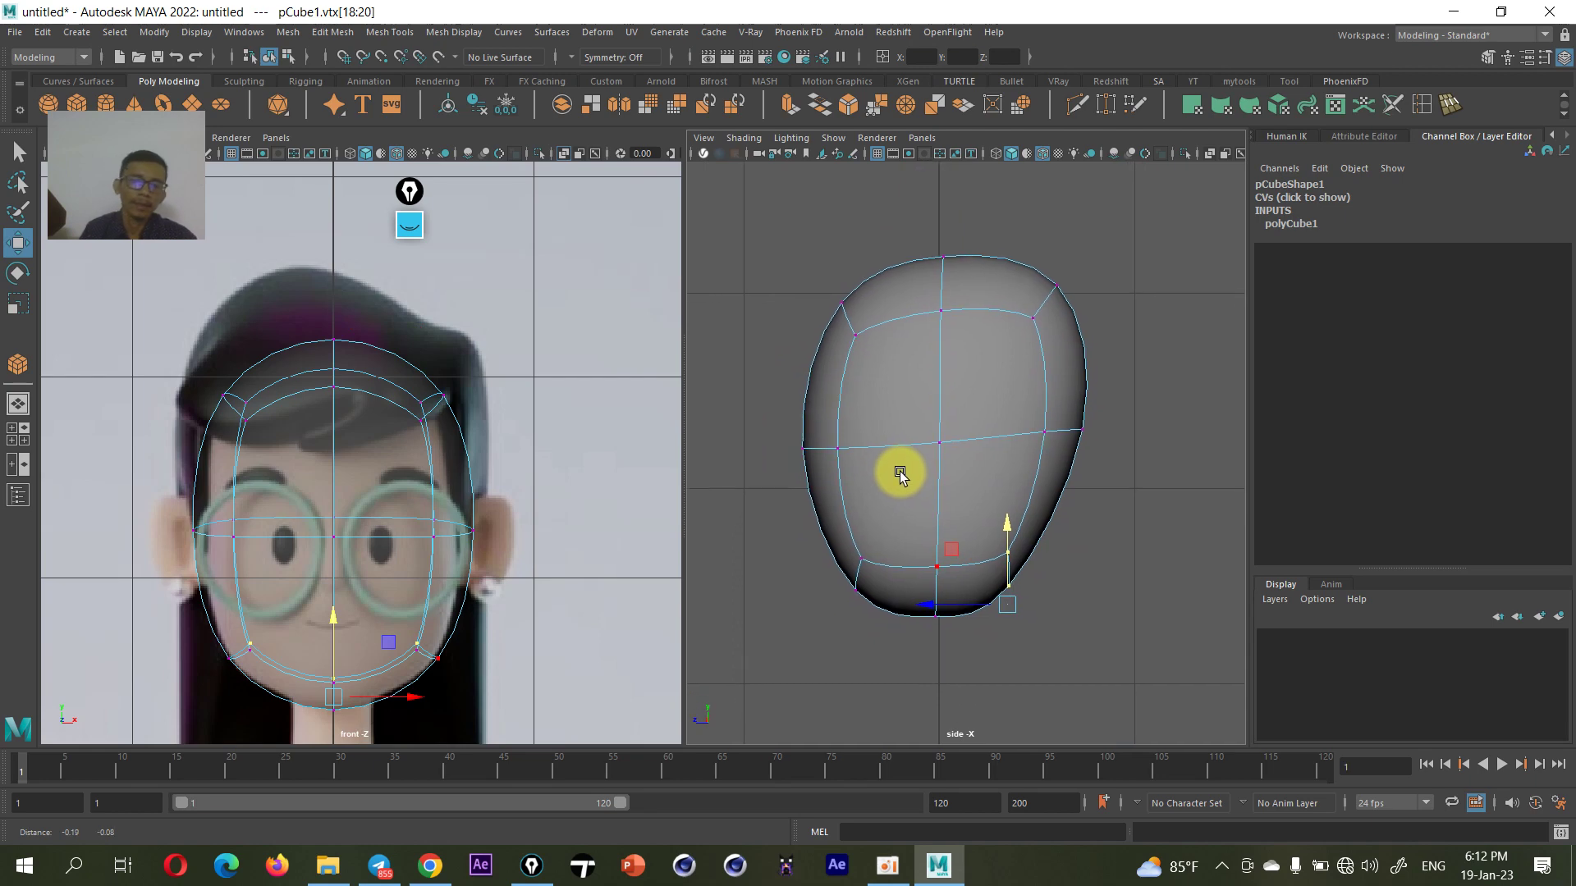
alt+middle_drag(369, 514, 383, 417)
mouse_move(855, 514)
alt+mouse_down()
mouse_move(891, 506)
mouse_move(852, 457)
mouse_move(1013, 482)
mouse_move(977, 426)
mouse_move(697, 475)
alt+mouse_up()
key(space)
alt+middle_drag(486, 480, 496, 444)
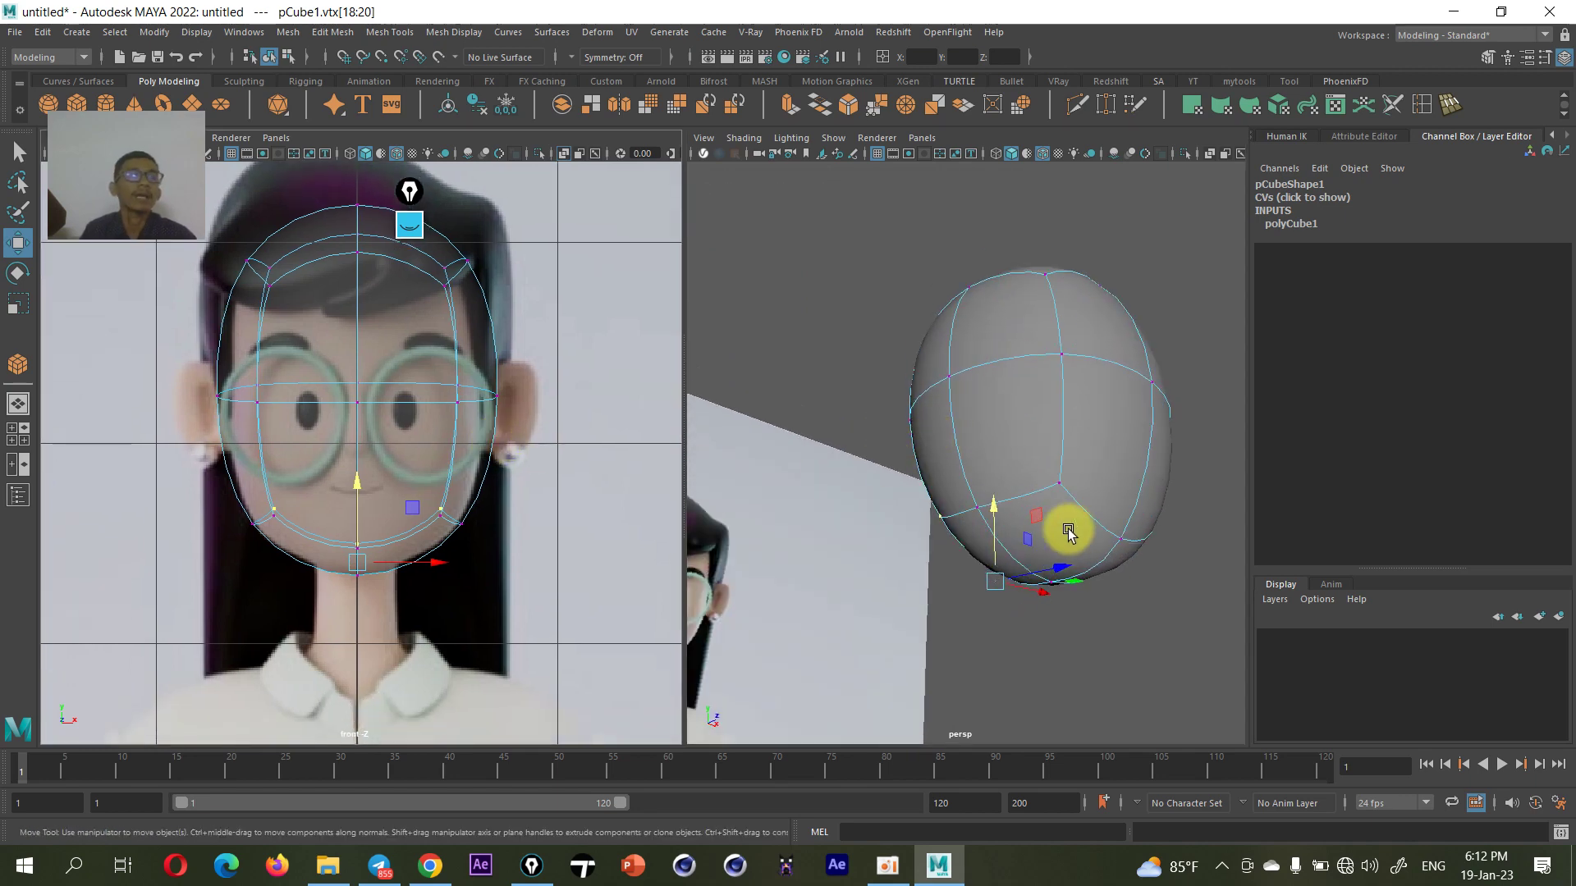
mouse_move(1100, 513)
alt+mouse_down()
mouse_move(1072, 451)
mouse_move(985, 475)
mouse_move(1013, 451)
alt+mouse_up()
scroll(1067, 447, up, 4)
- Select the four underside faces of the head in Face mode and extrude them with Ctrl+E
right_click(1018, 447)
click(1024, 435)
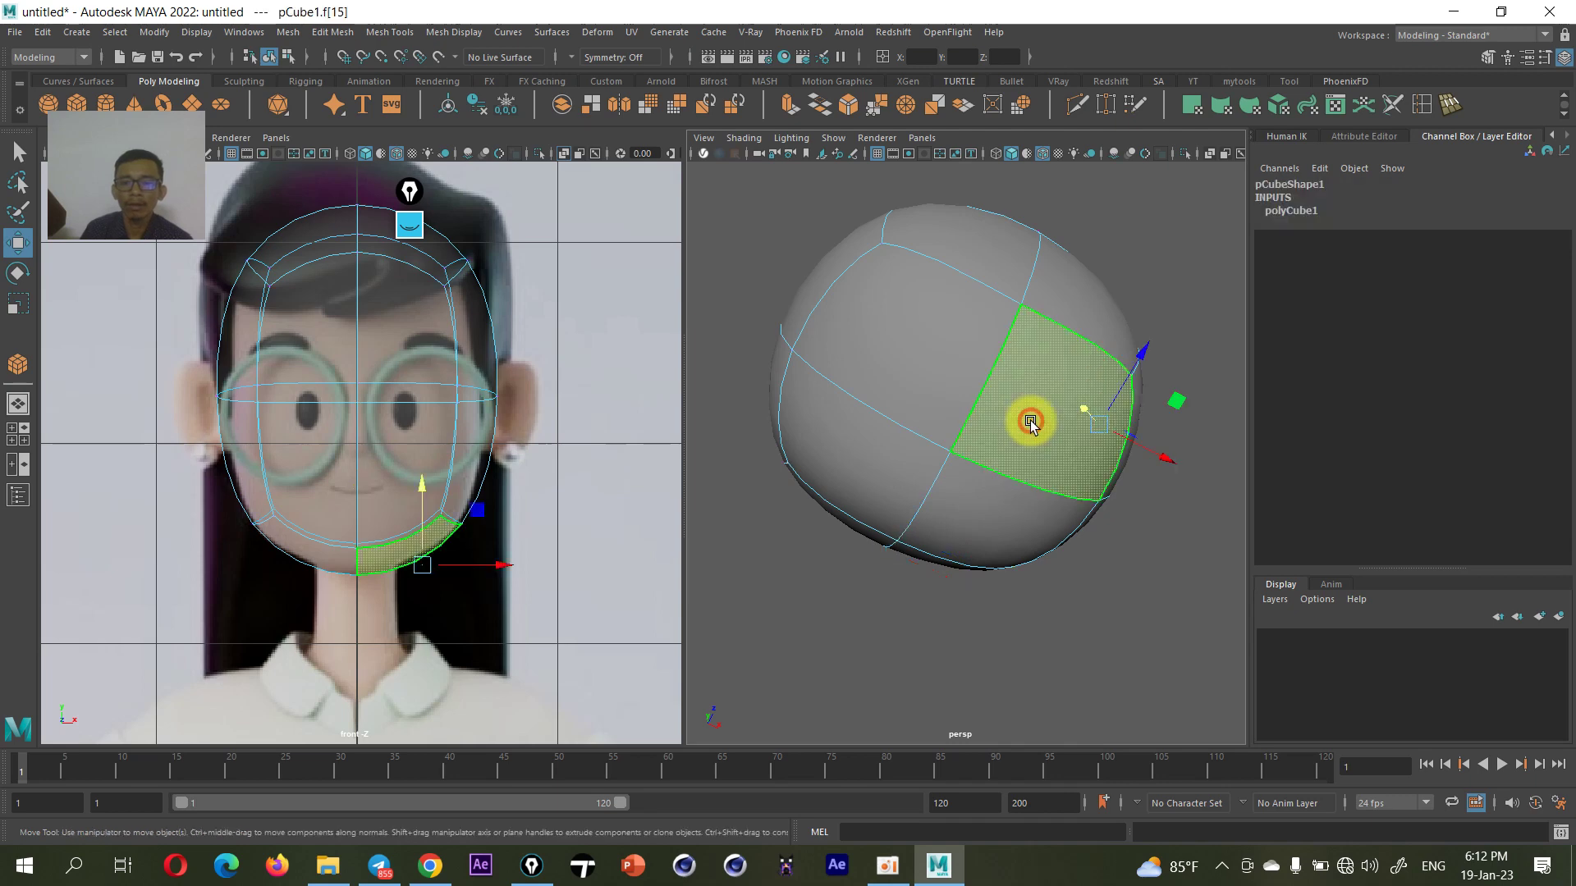
shift+click(872, 342)
shift+click(969, 502)
shift+click(873, 446)
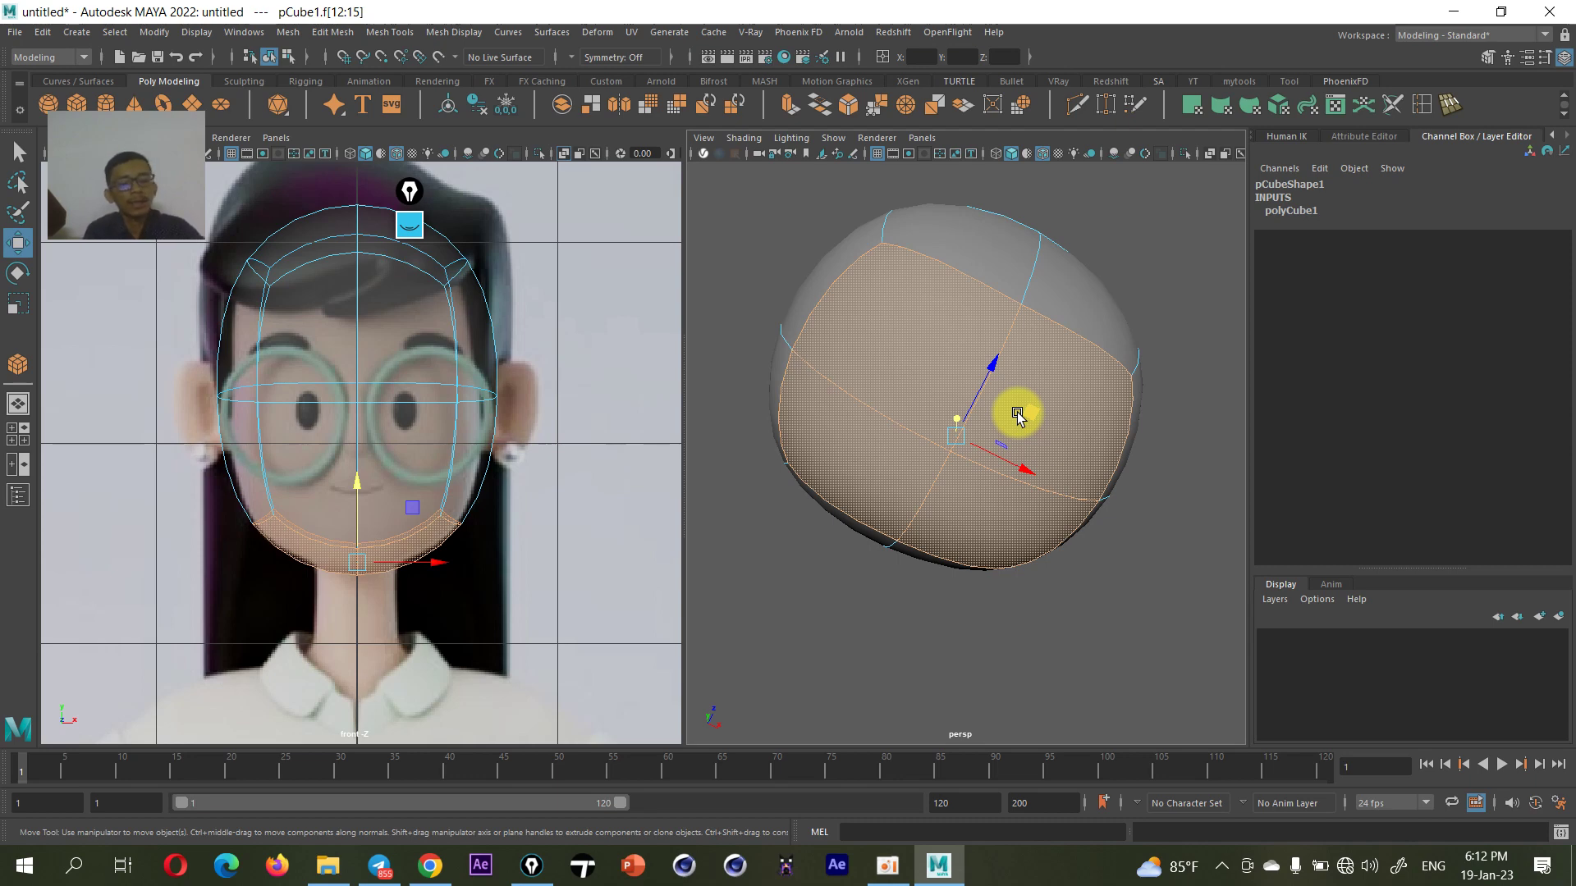
key(ctrl+e)
- Narrow the extruded underside faces to Scale X 0.575 and Z 0.866, with extrude offset 0.1
click(395, 461)
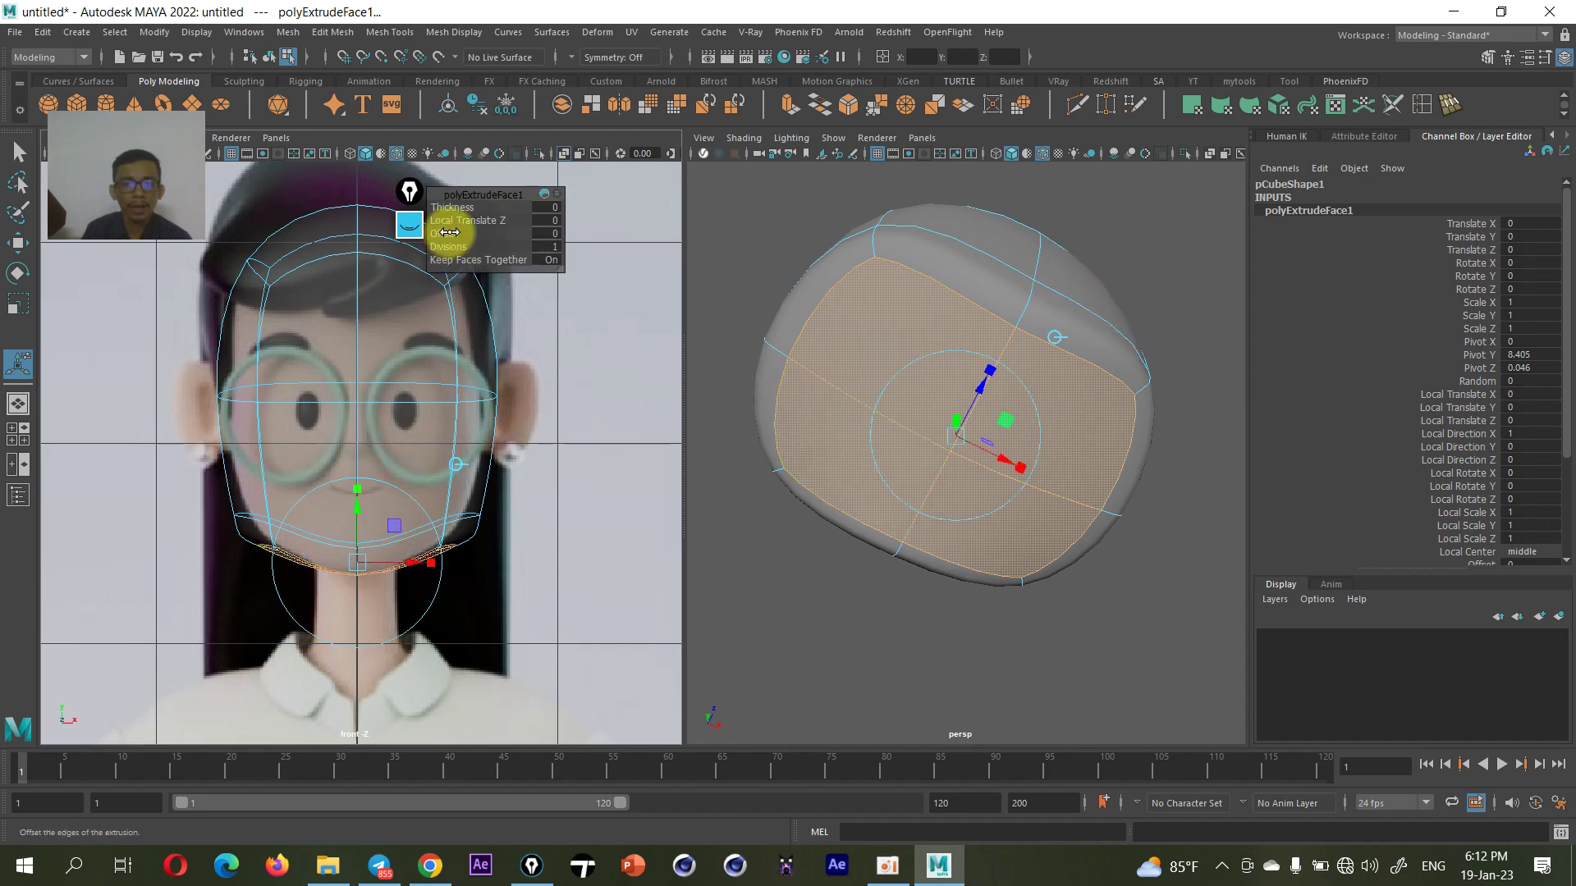
mouse_move(464, 202)
mouse_down()
mouse_move(644, 193)
mouse_move(1198, 218)
mouse_move(557, 260)
mouse_move(544, 292)
mouse_up()
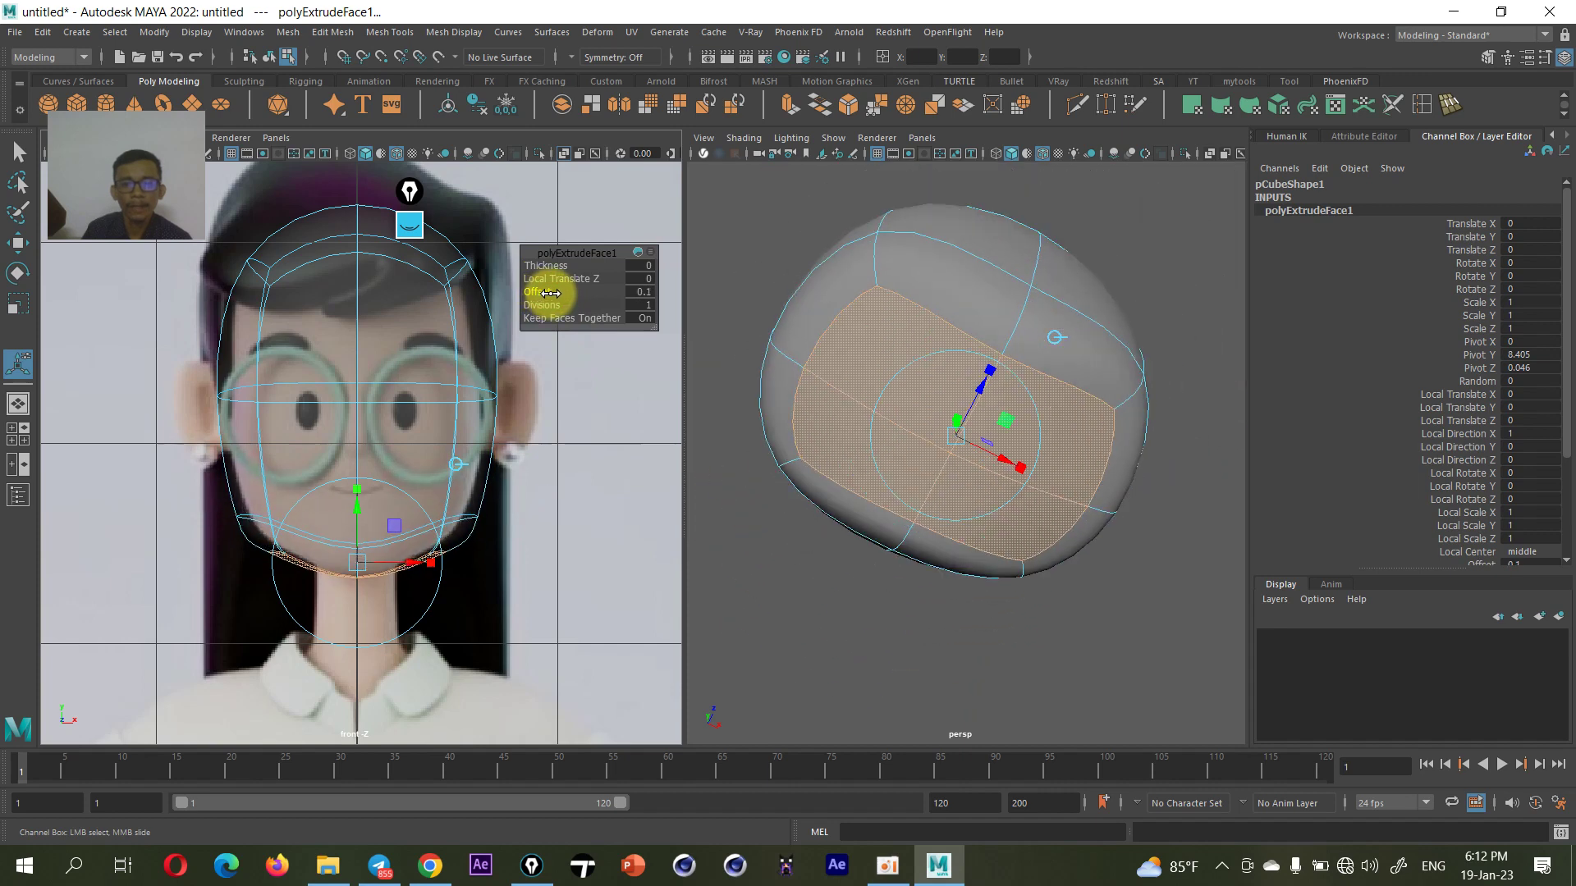
key(1)
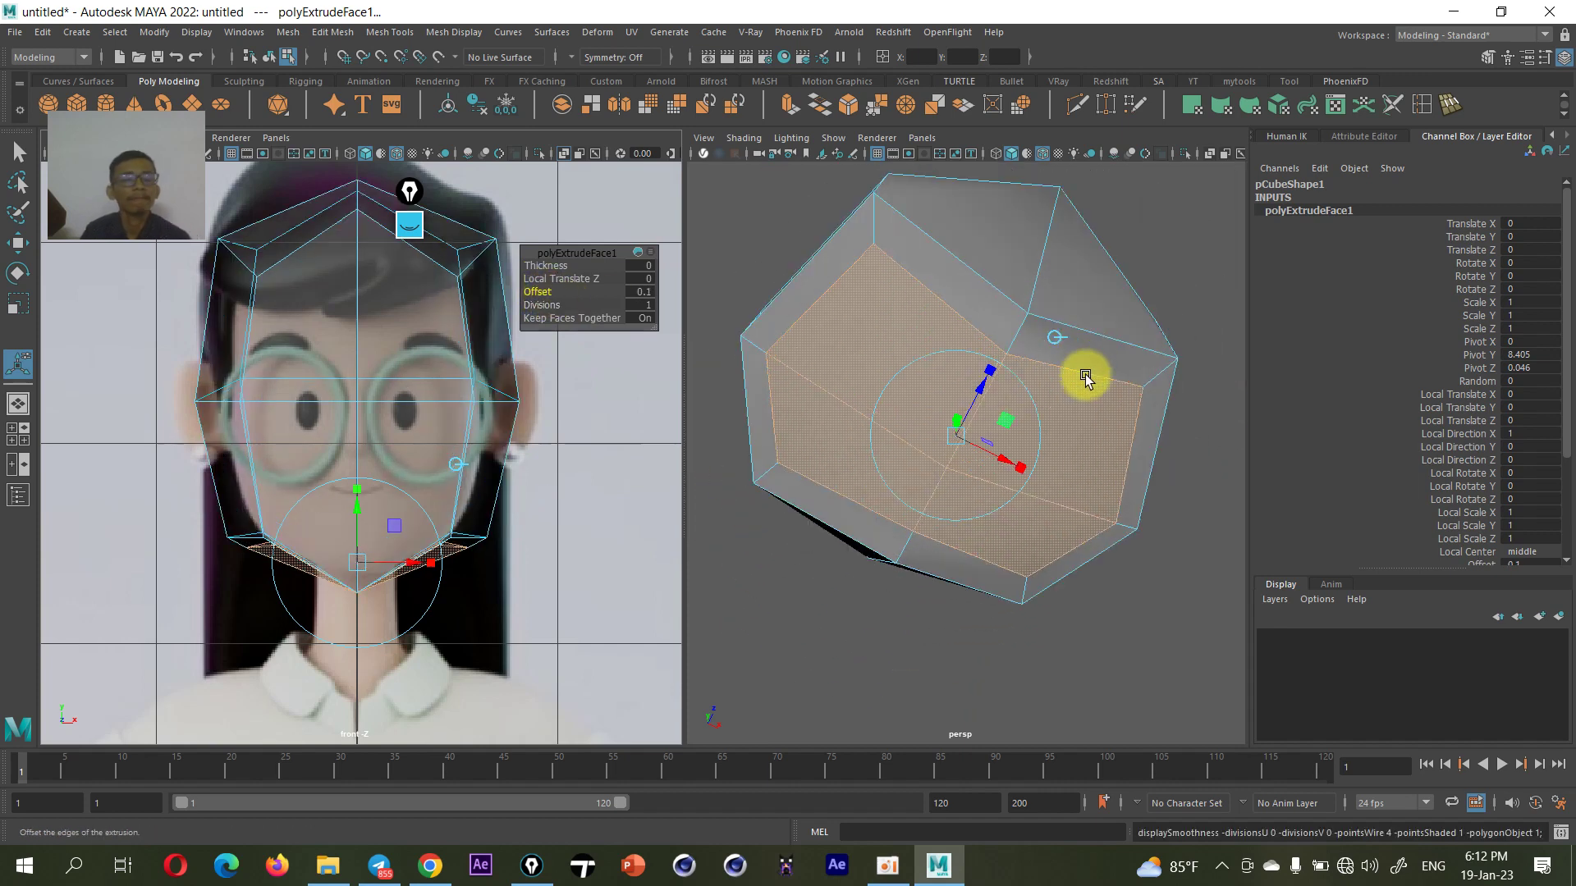
drag(1020, 469, 991, 457)
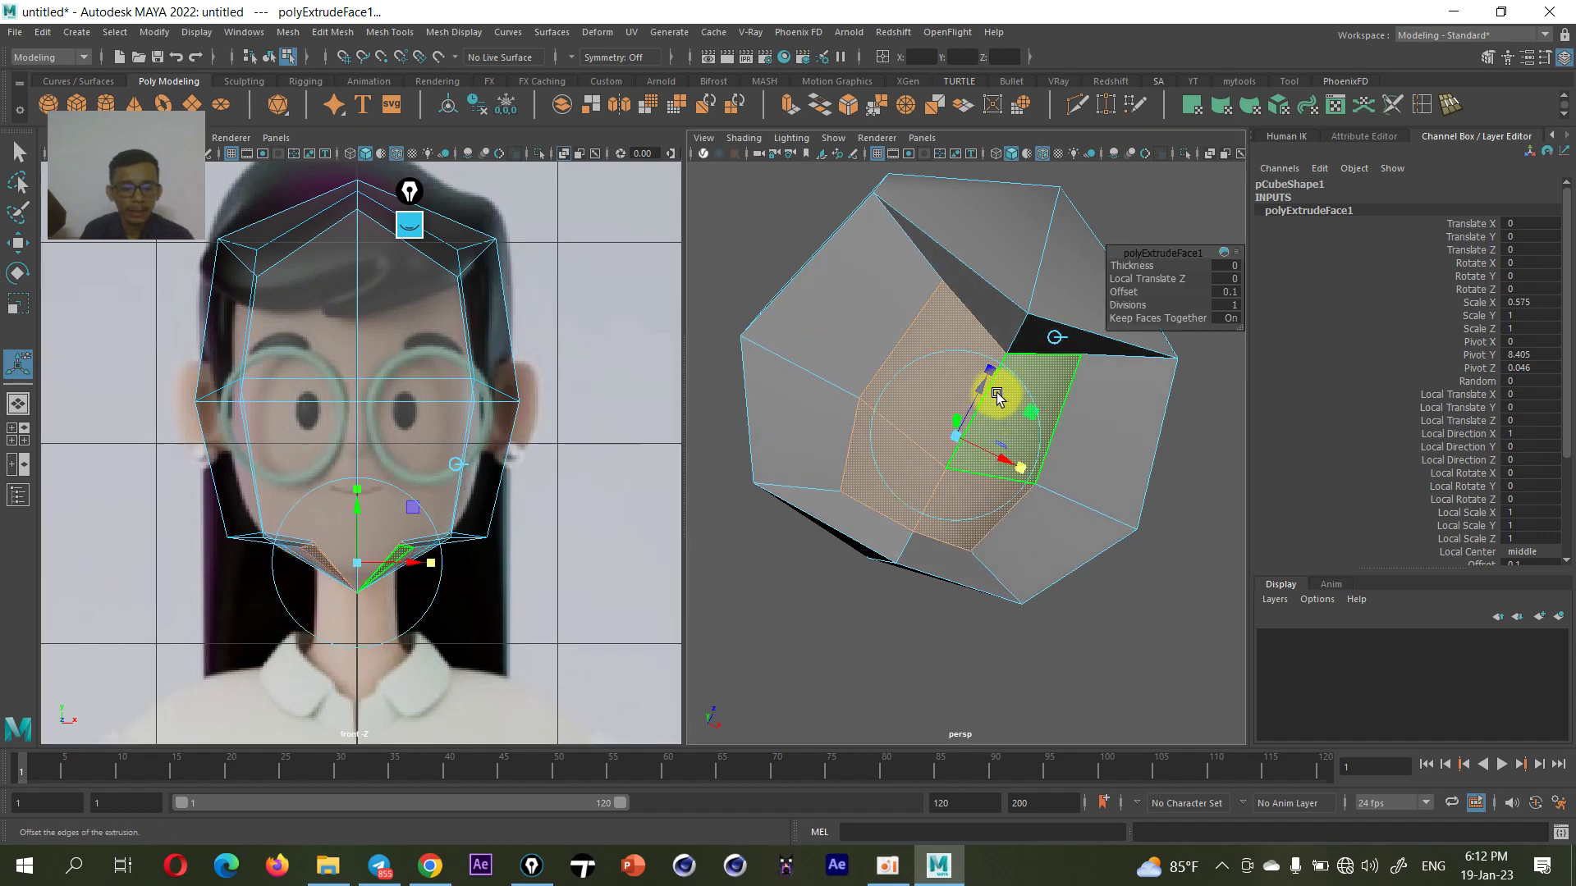
mouse_move(1002, 396)
alt+mouse_down()
mouse_move(1013, 432)
mouse_move(1023, 411)
mouse_move(1002, 467)
alt+mouse_up()
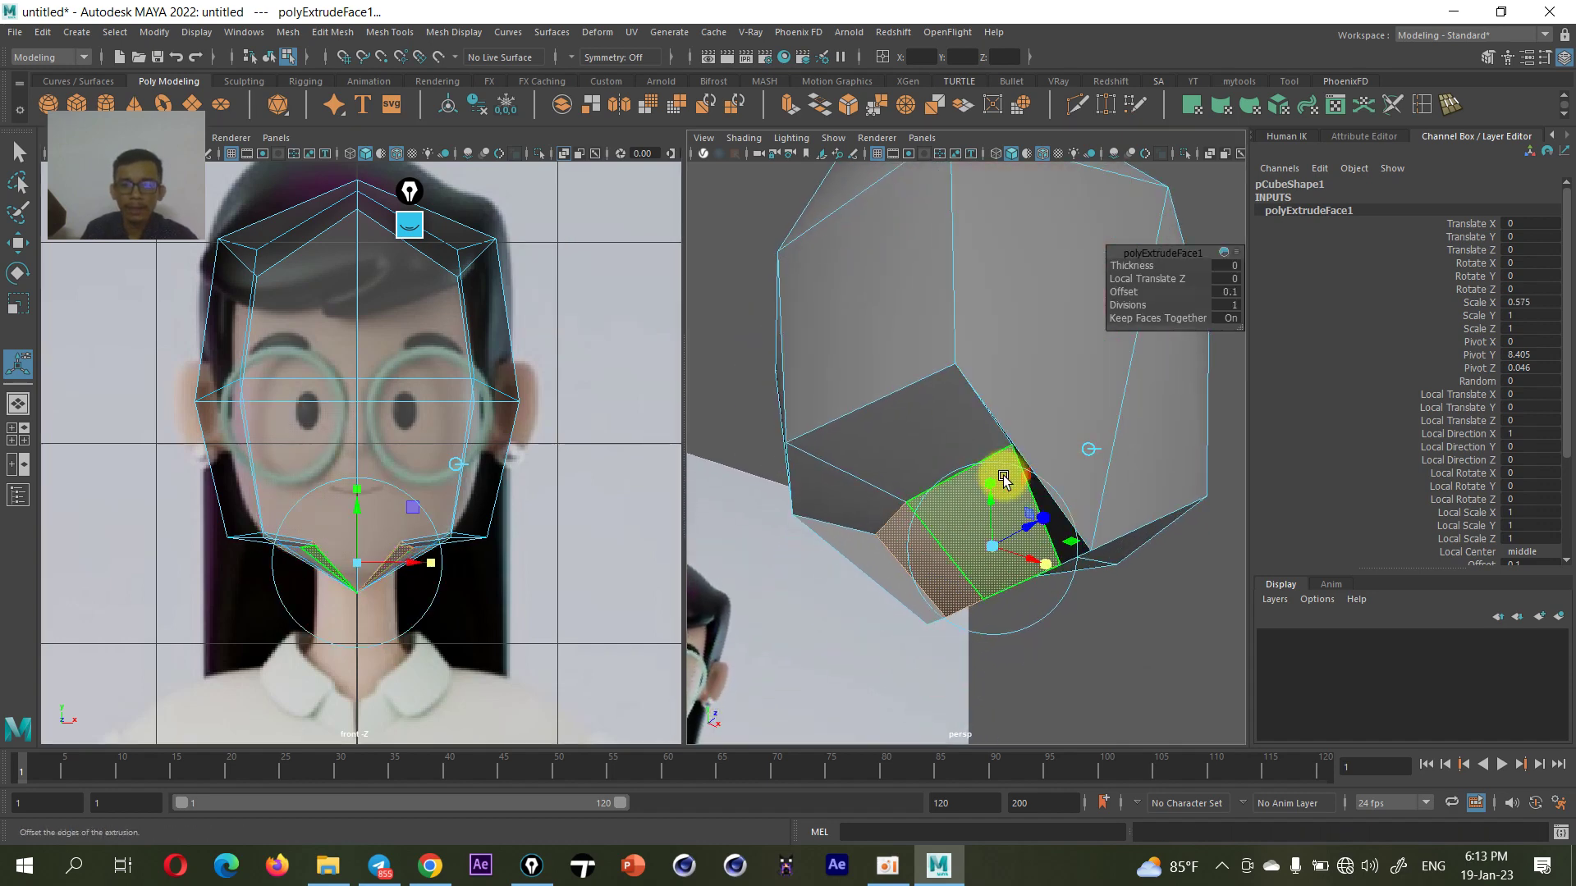
drag(1041, 528, 1036, 522)
key(w)
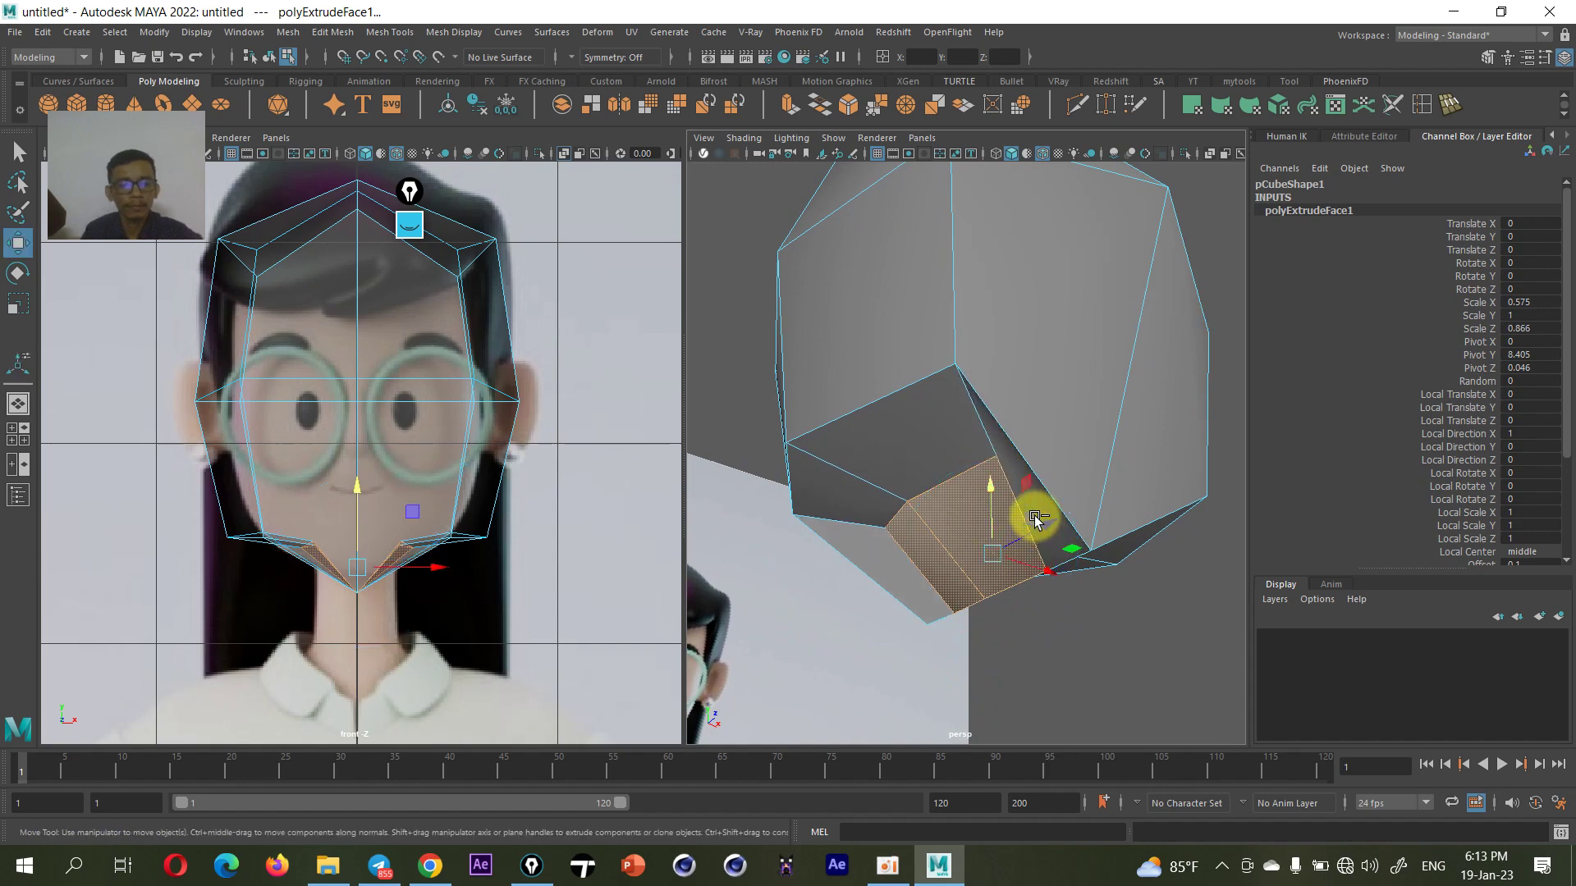
- Flatten, shift and narrow the chin faces to match the front reference's jaw
alt+middle_drag(423, 549, 468, 510)
key(r)
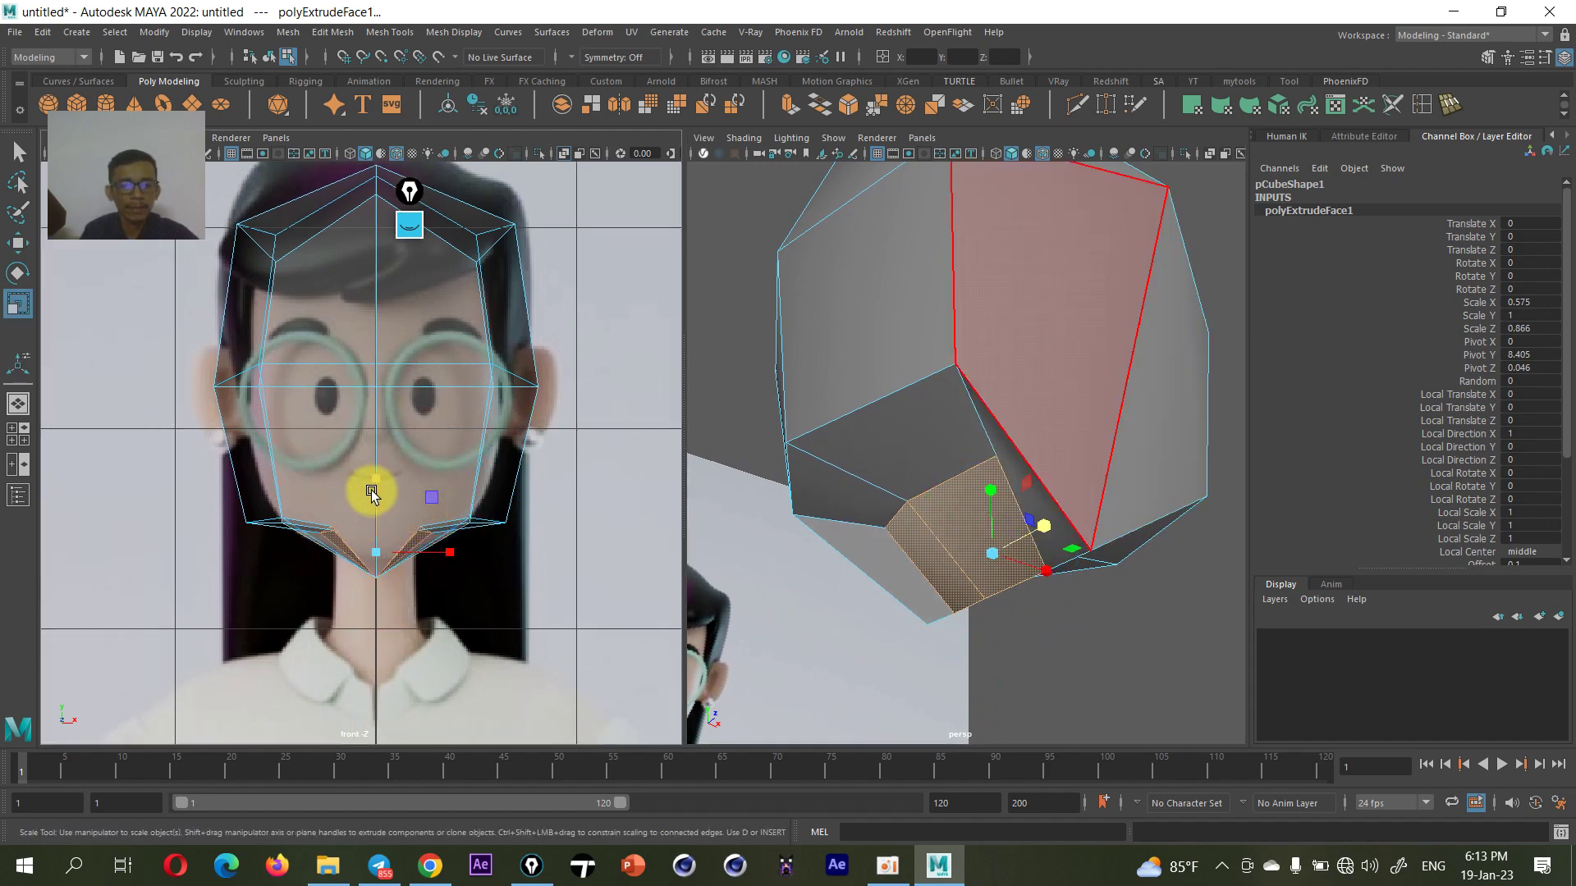
drag(378, 484, 378, 549)
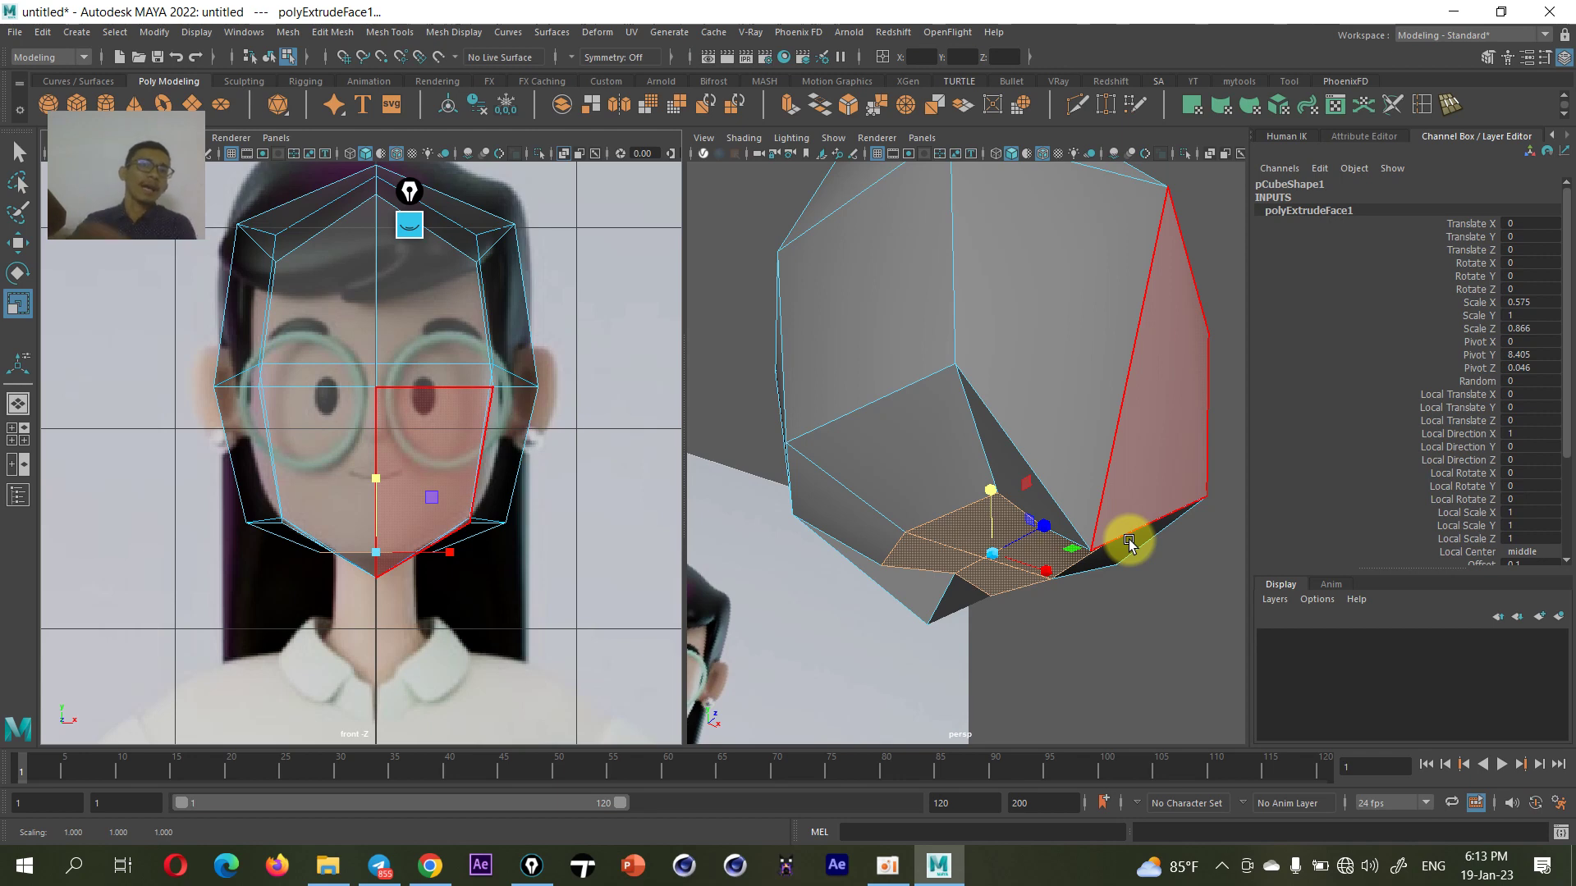
mouse_move(1193, 494)
alt+mouse_down()
mouse_move(1095, 496)
mouse_move(1059, 458)
alt+mouse_up()
alt+middle_drag(499, 446, 518, 390)
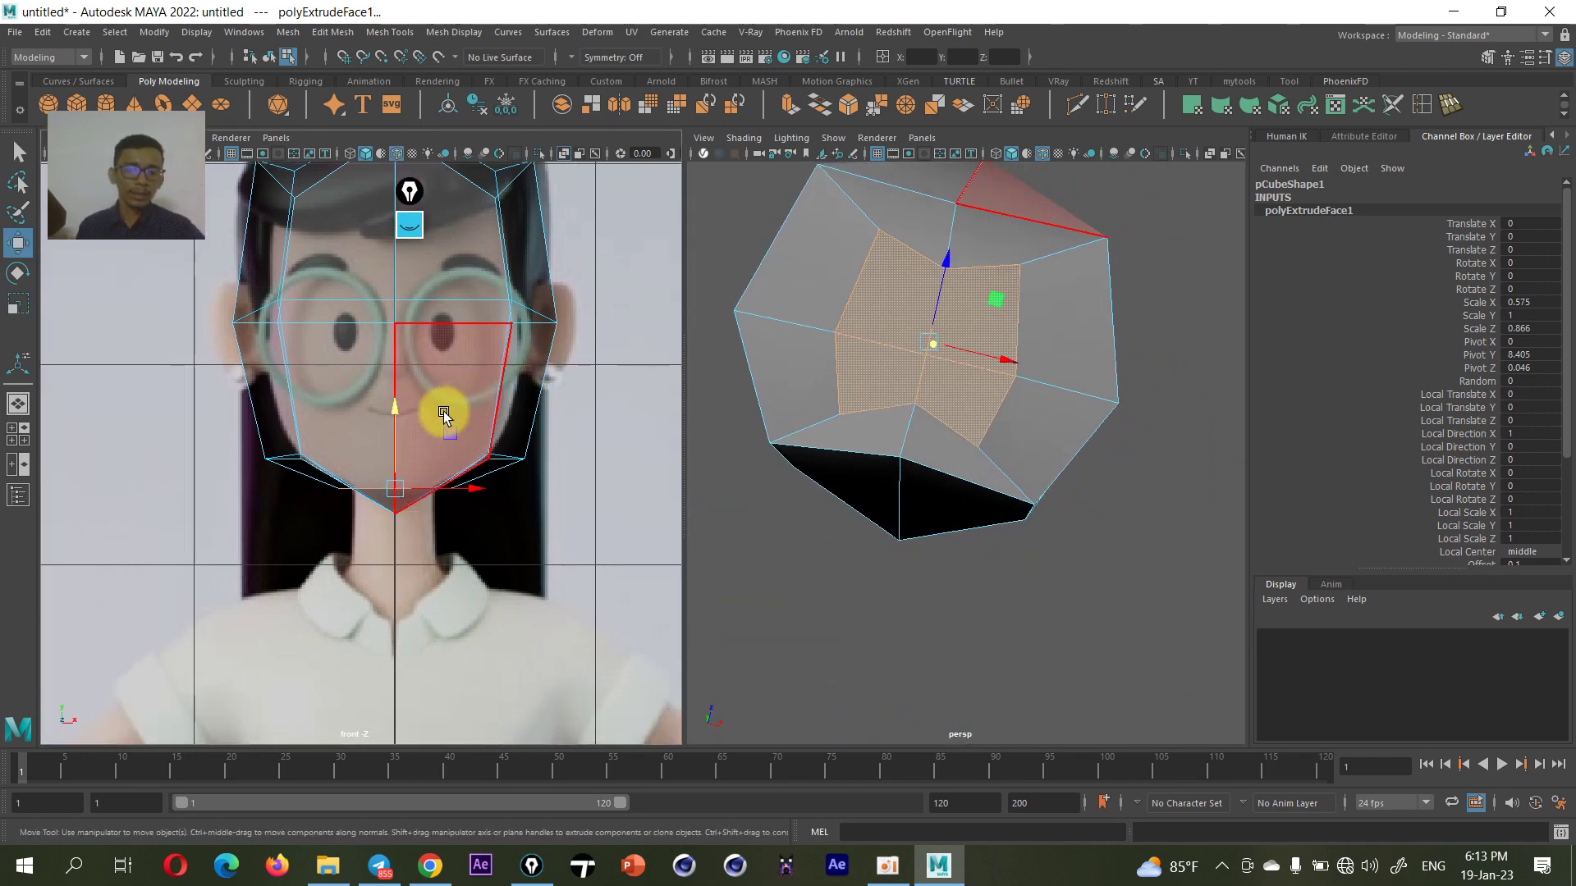
key(w)
drag(397, 421, 394, 441)
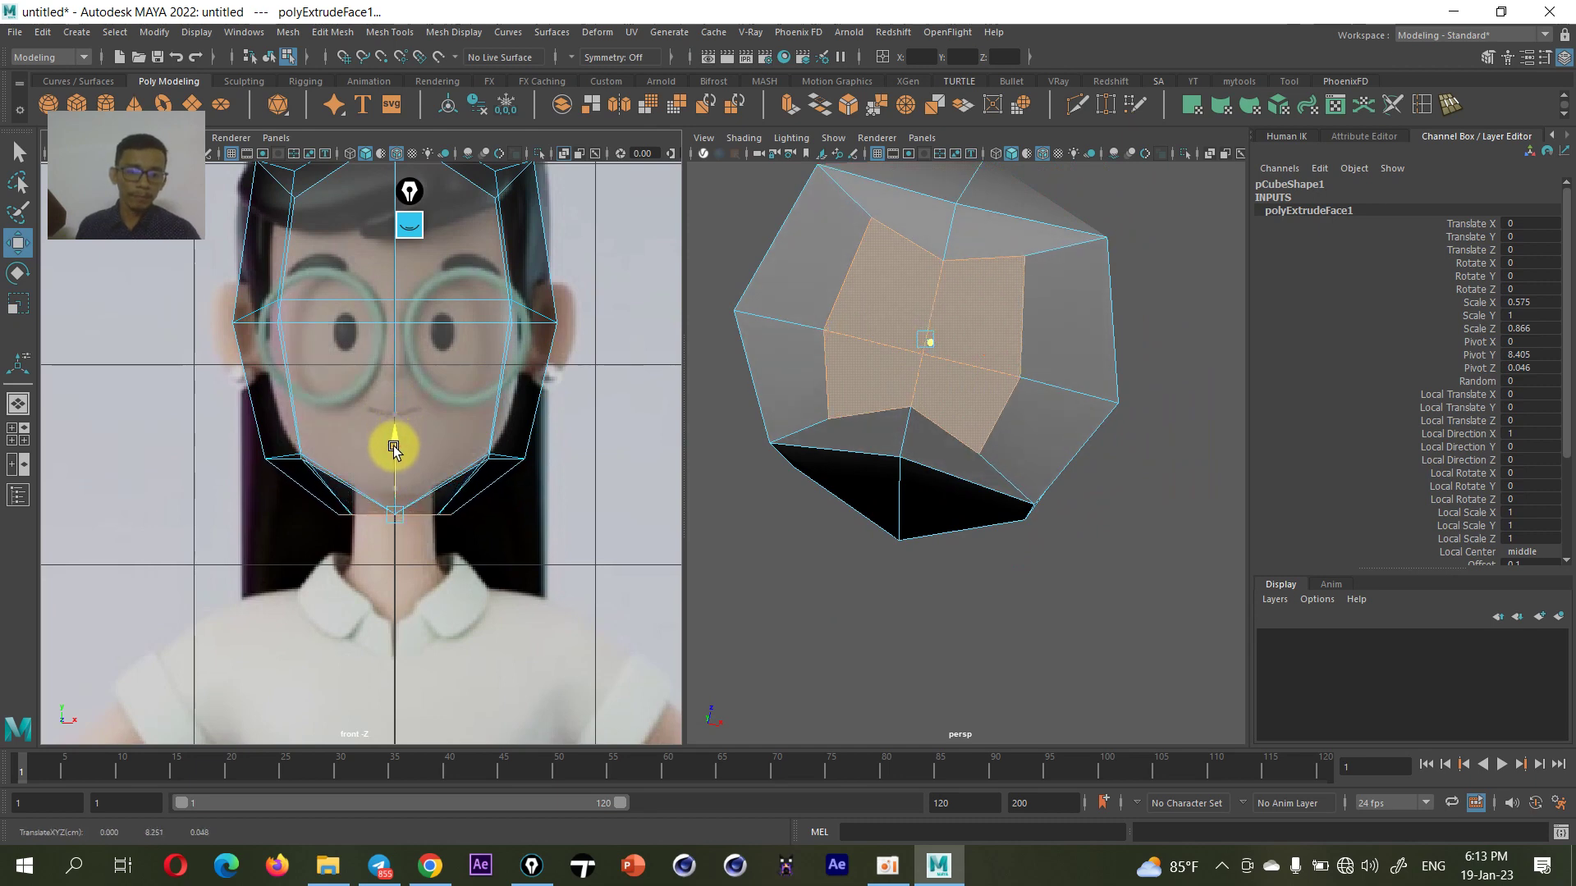
key(r)
drag(394, 526, 374, 518)
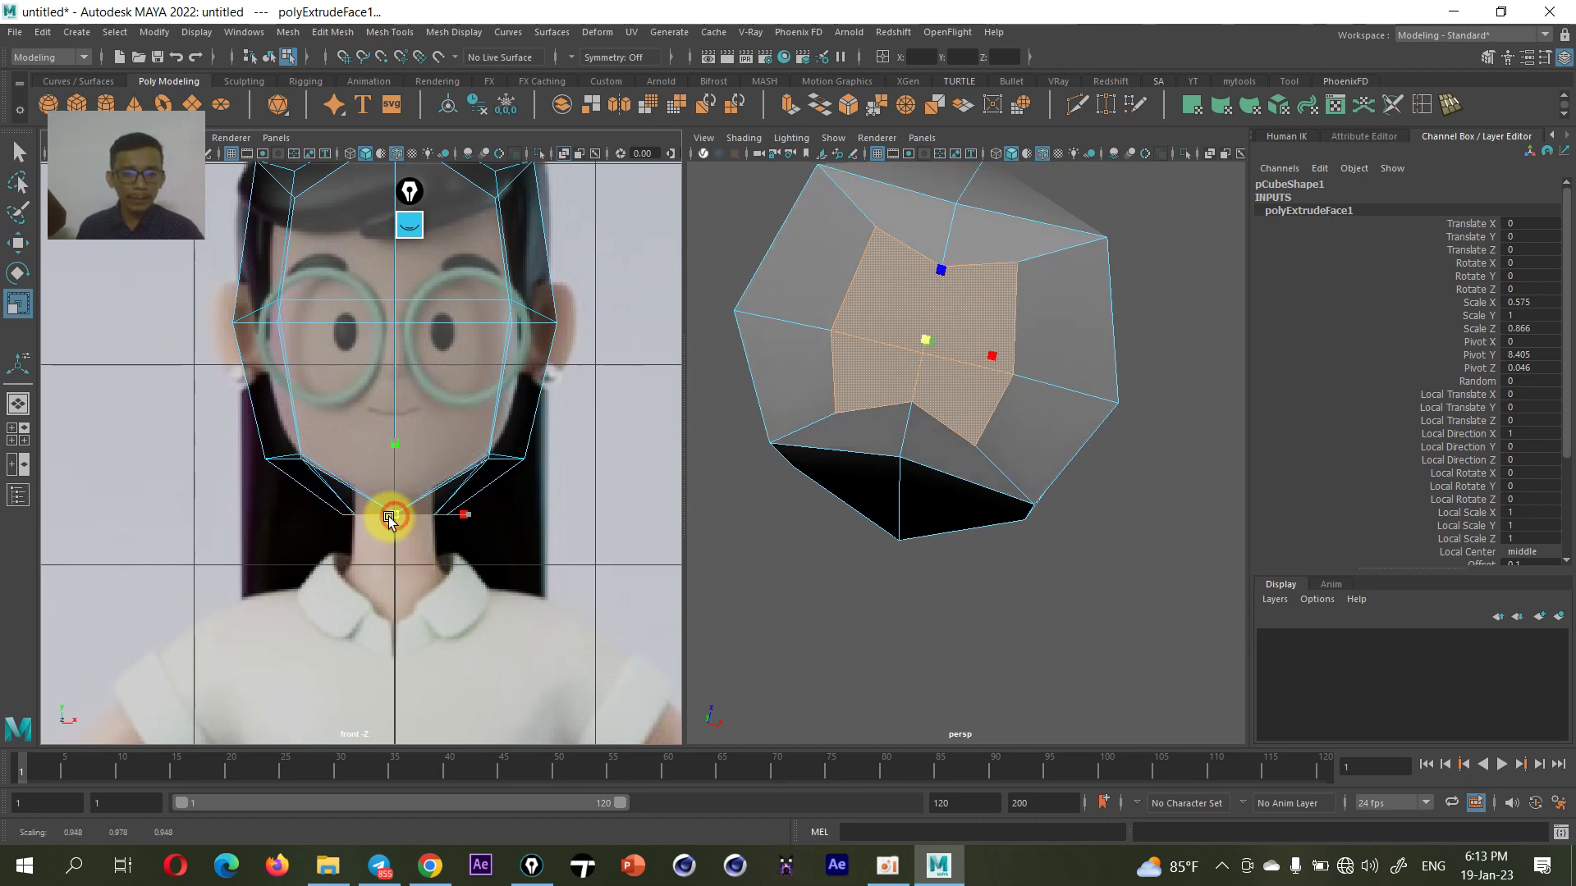
- Scale the upper and lower centre-line vertices apart to 1.195
mouse_move(805, 404)
alt+right_down()
mouse_move(950, 341)
mouse_move(957, 404)
mouse_move(916, 435)
alt+right_up()
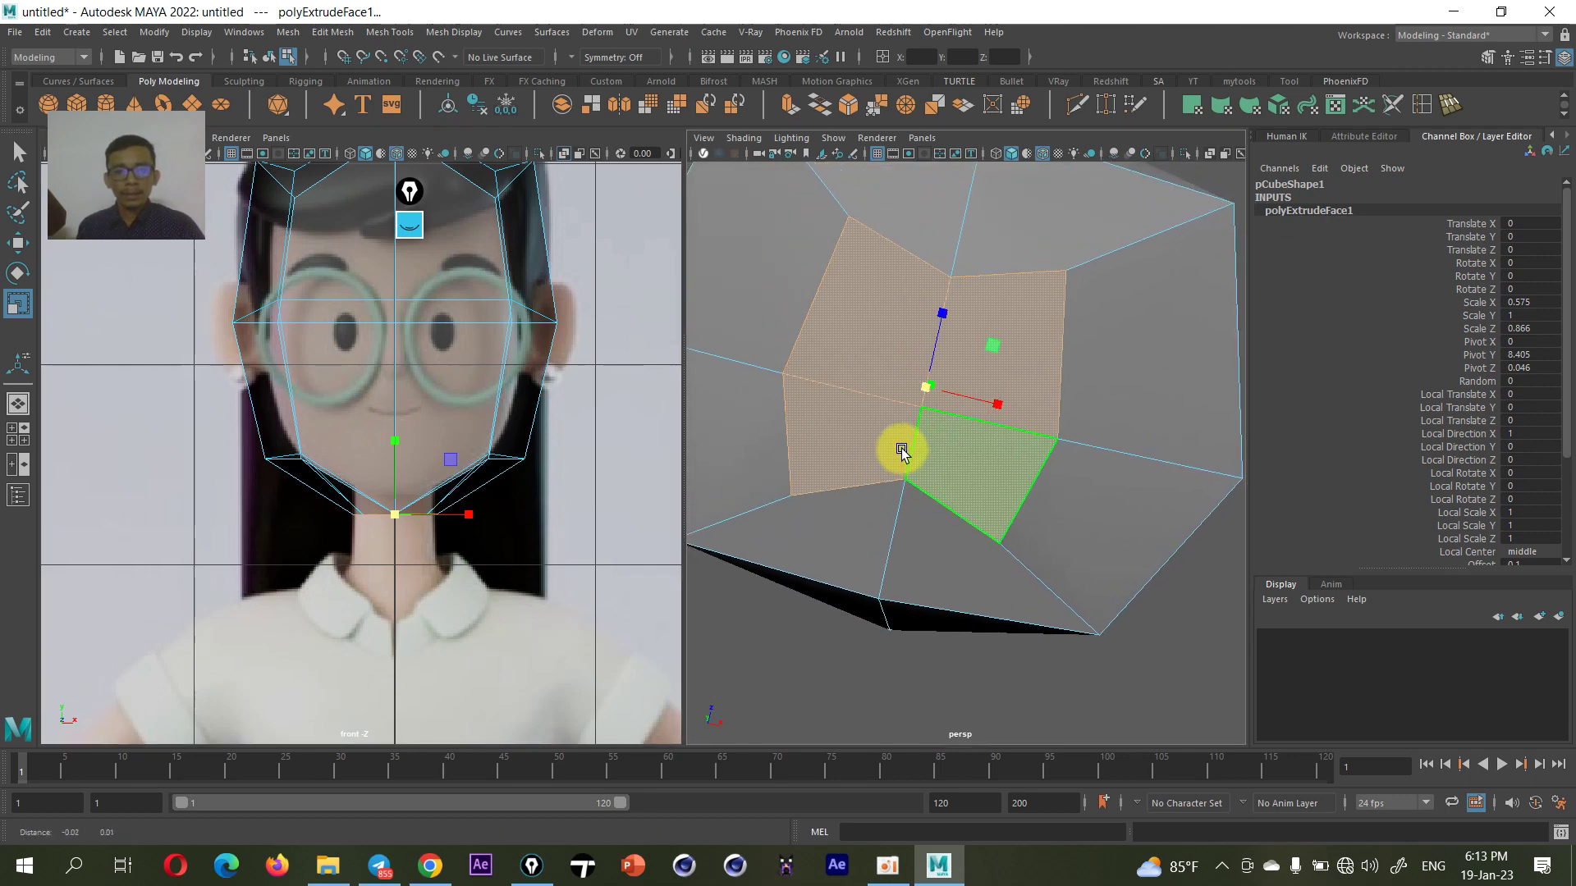
right_drag(918, 338, 959, 295)
click(957, 289)
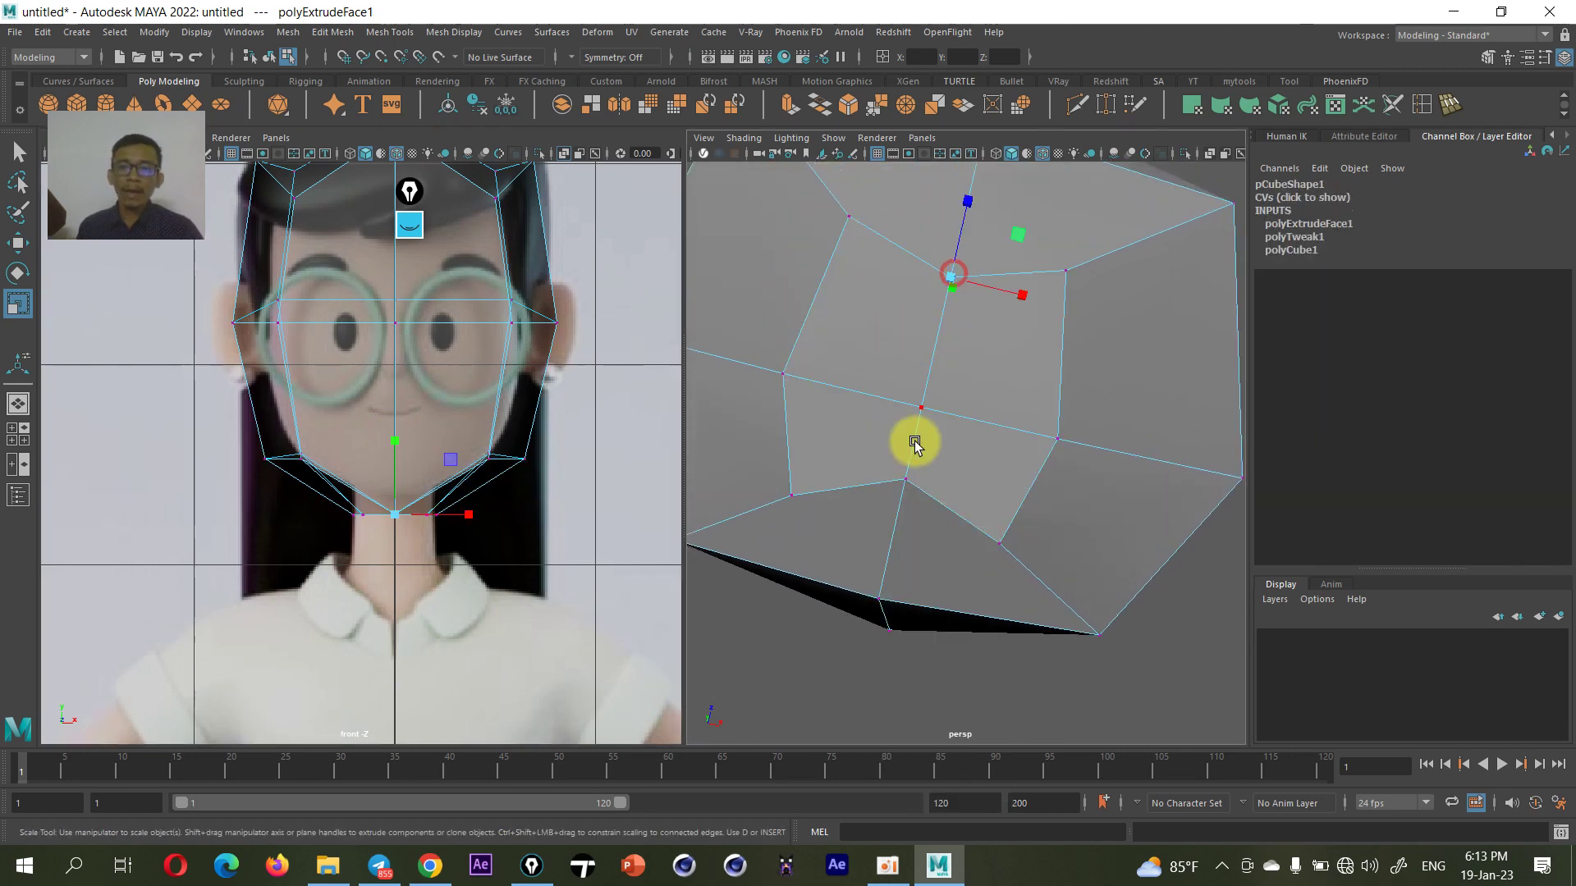
shift+click(907, 480)
drag(944, 305, 985, 411)
alt+drag(985, 410, 996, 444)
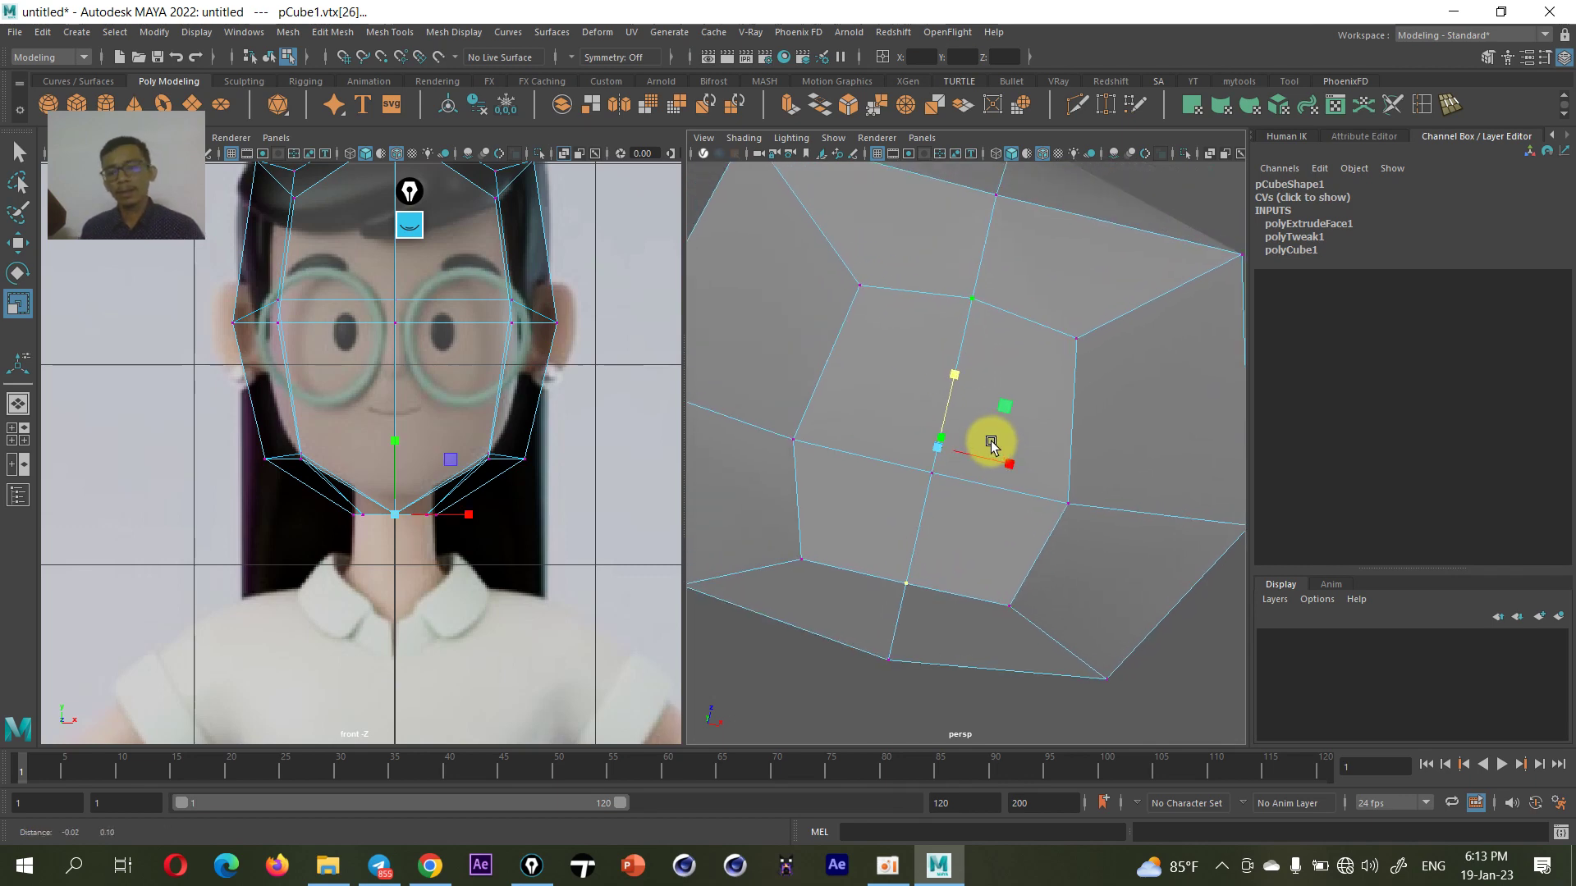
right_drag(1009, 377, 1006, 422)
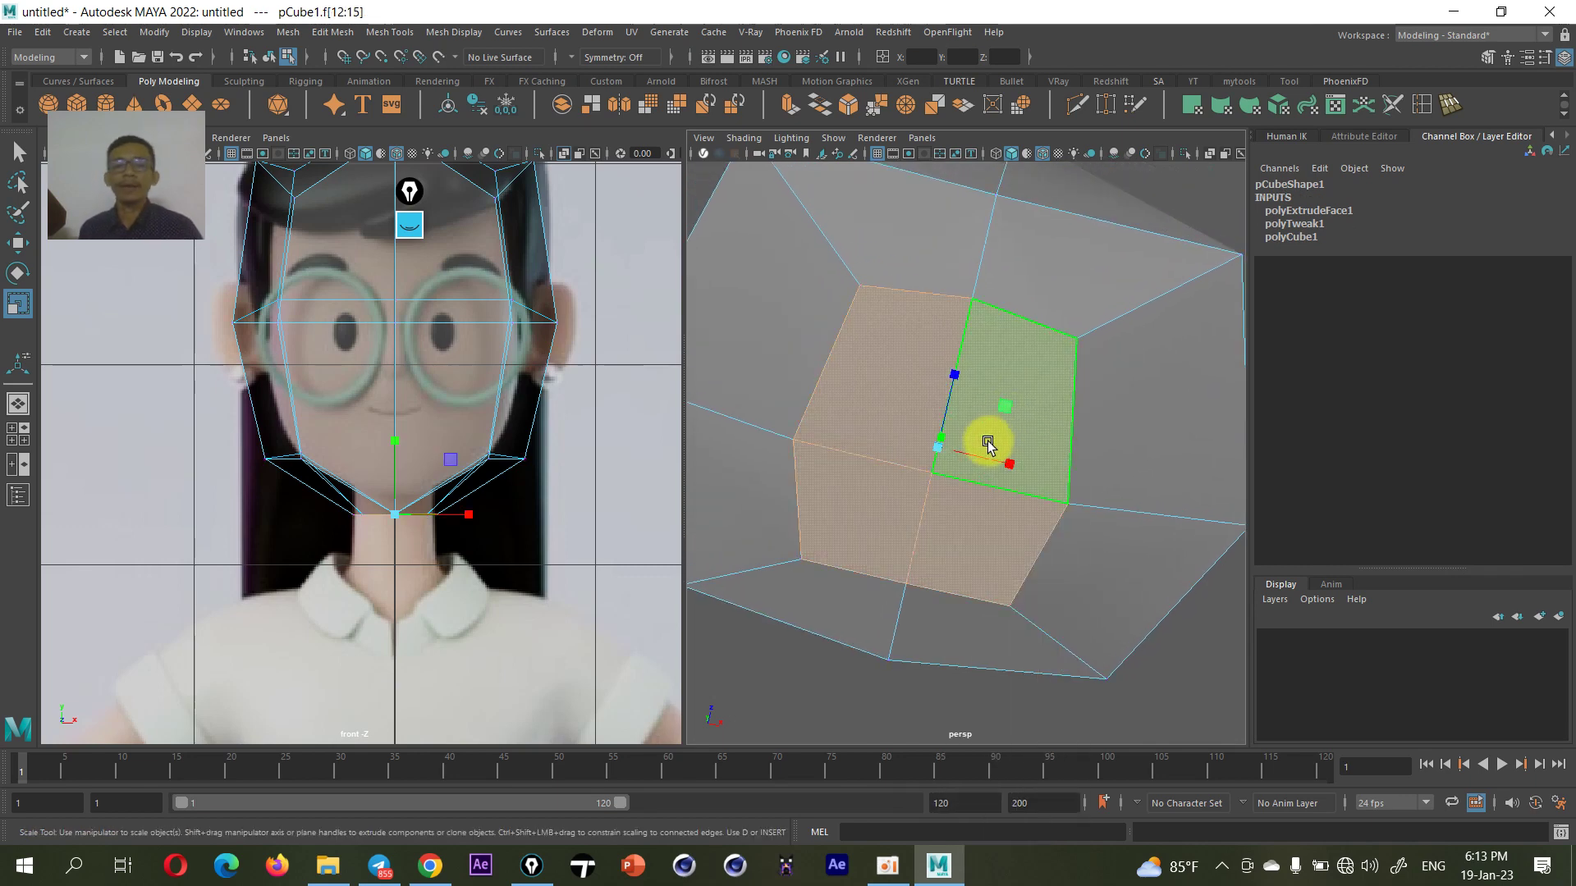
alt+middle_drag(533, 502, 520, 452)
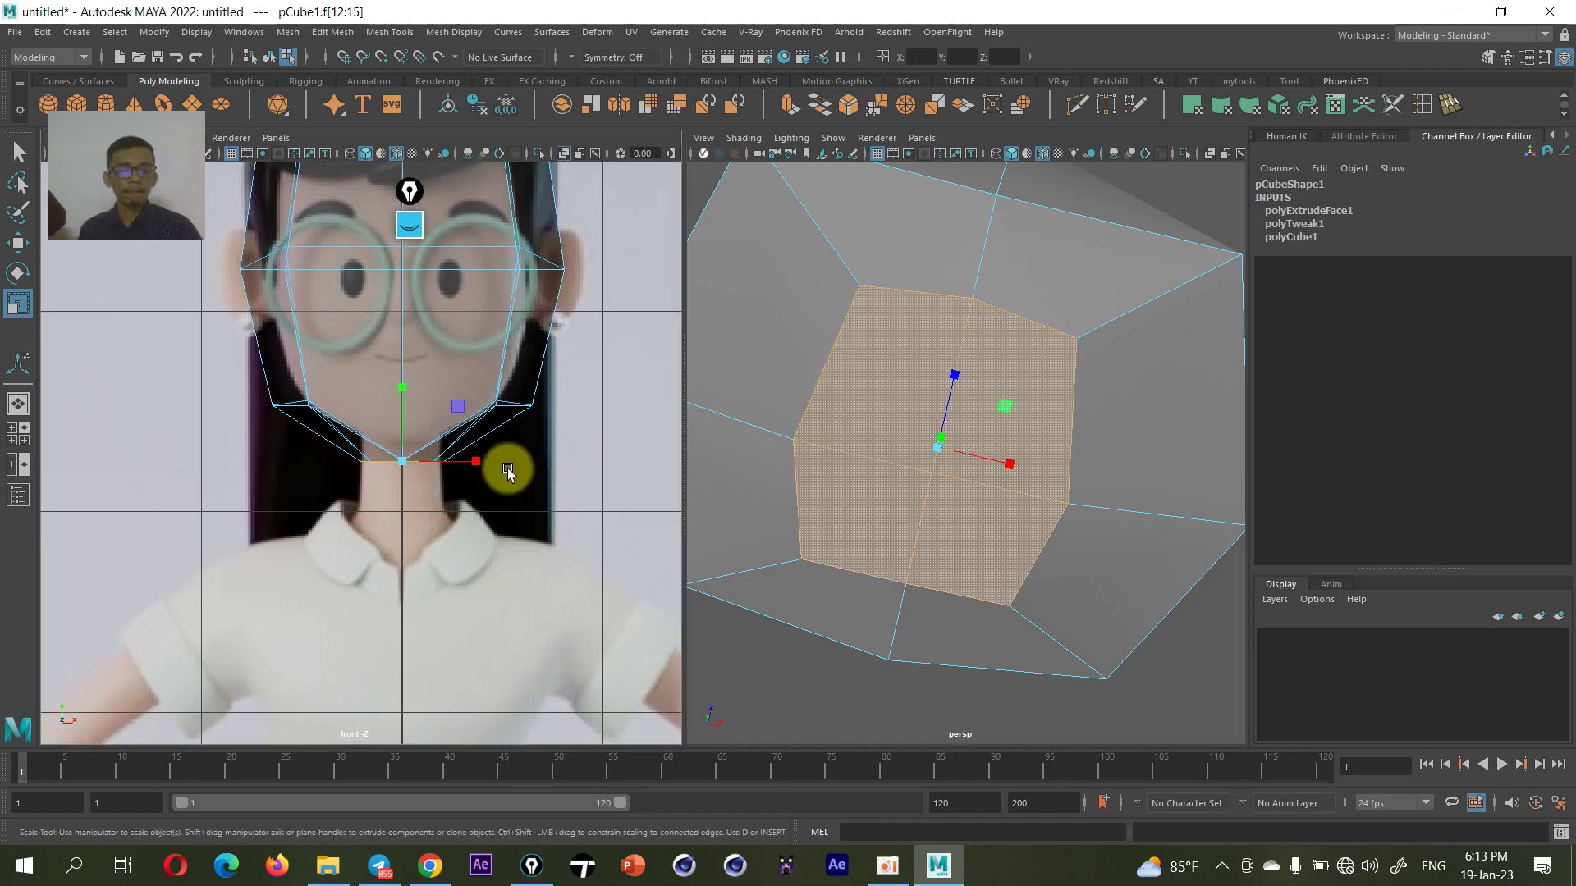
- Extrude the chin faces downward into a neck and widen its bottom
key(ctrl+e)
key(w)
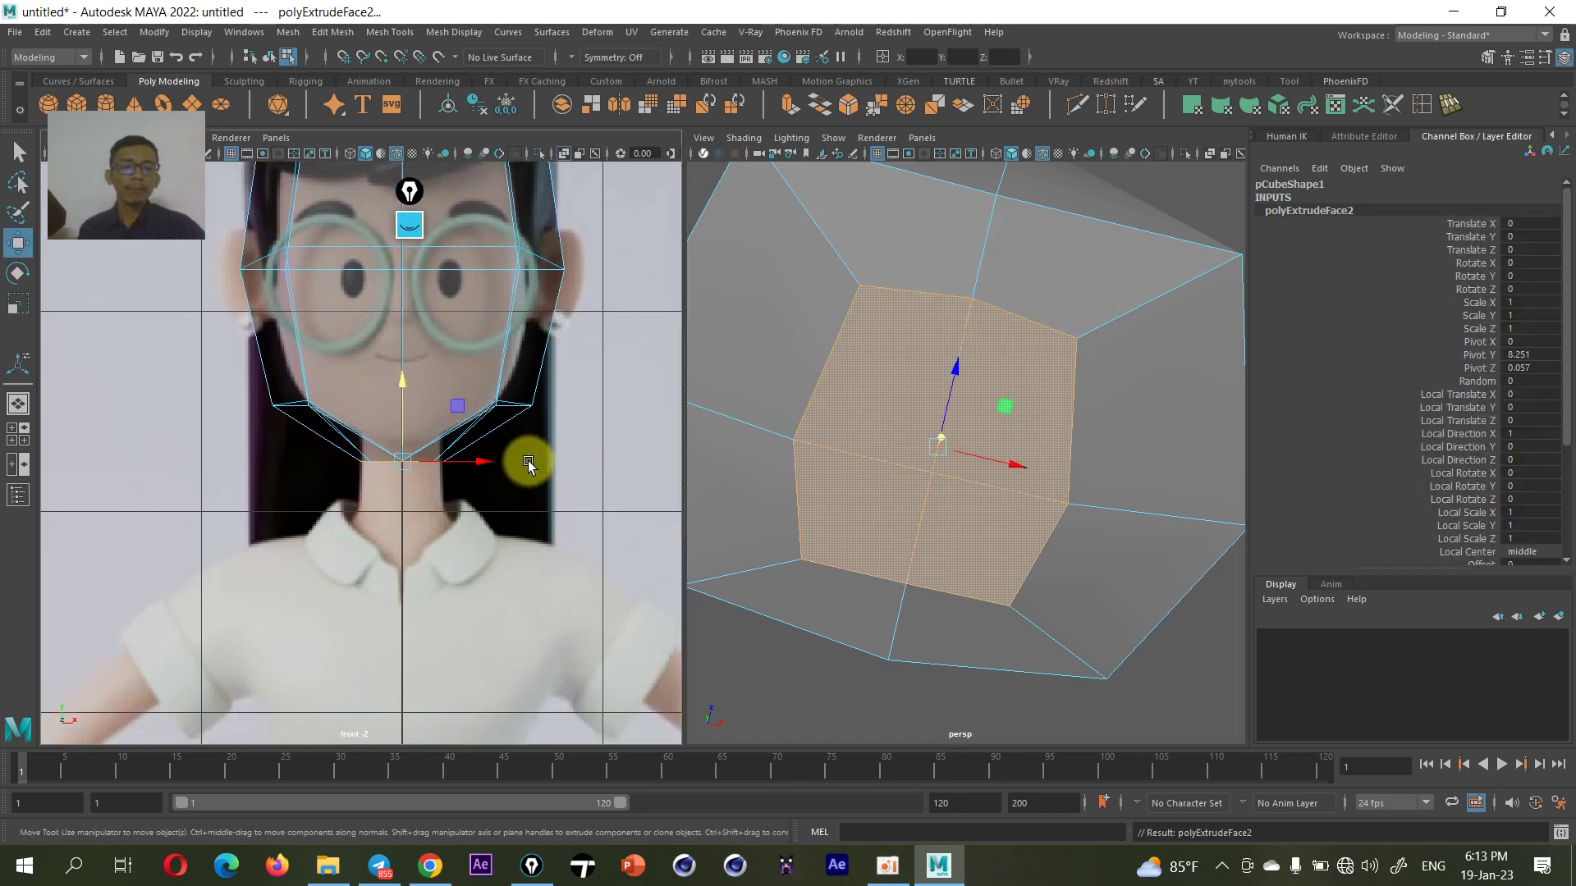
mouse_move(396, 375)
mouse_down()
mouse_move(385, 464)
mouse_move(386, 446)
mouse_up()
key(r)
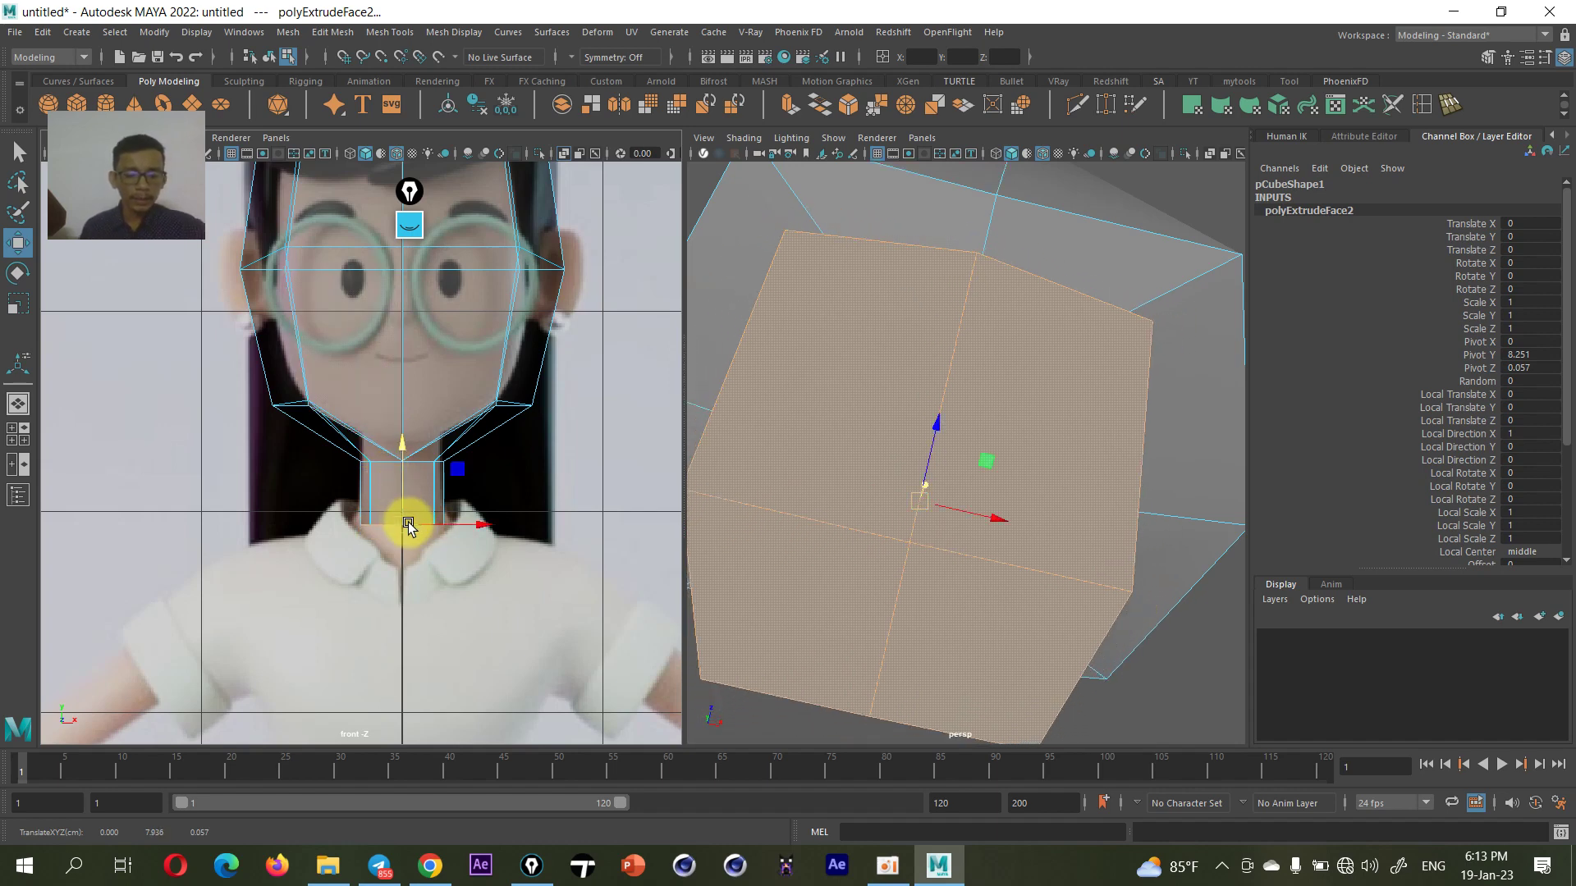
drag(401, 526, 433, 515)
- Compare the smoothed preview with the low-poly cage of the head and neck
scroll(1011, 471, down, 5)
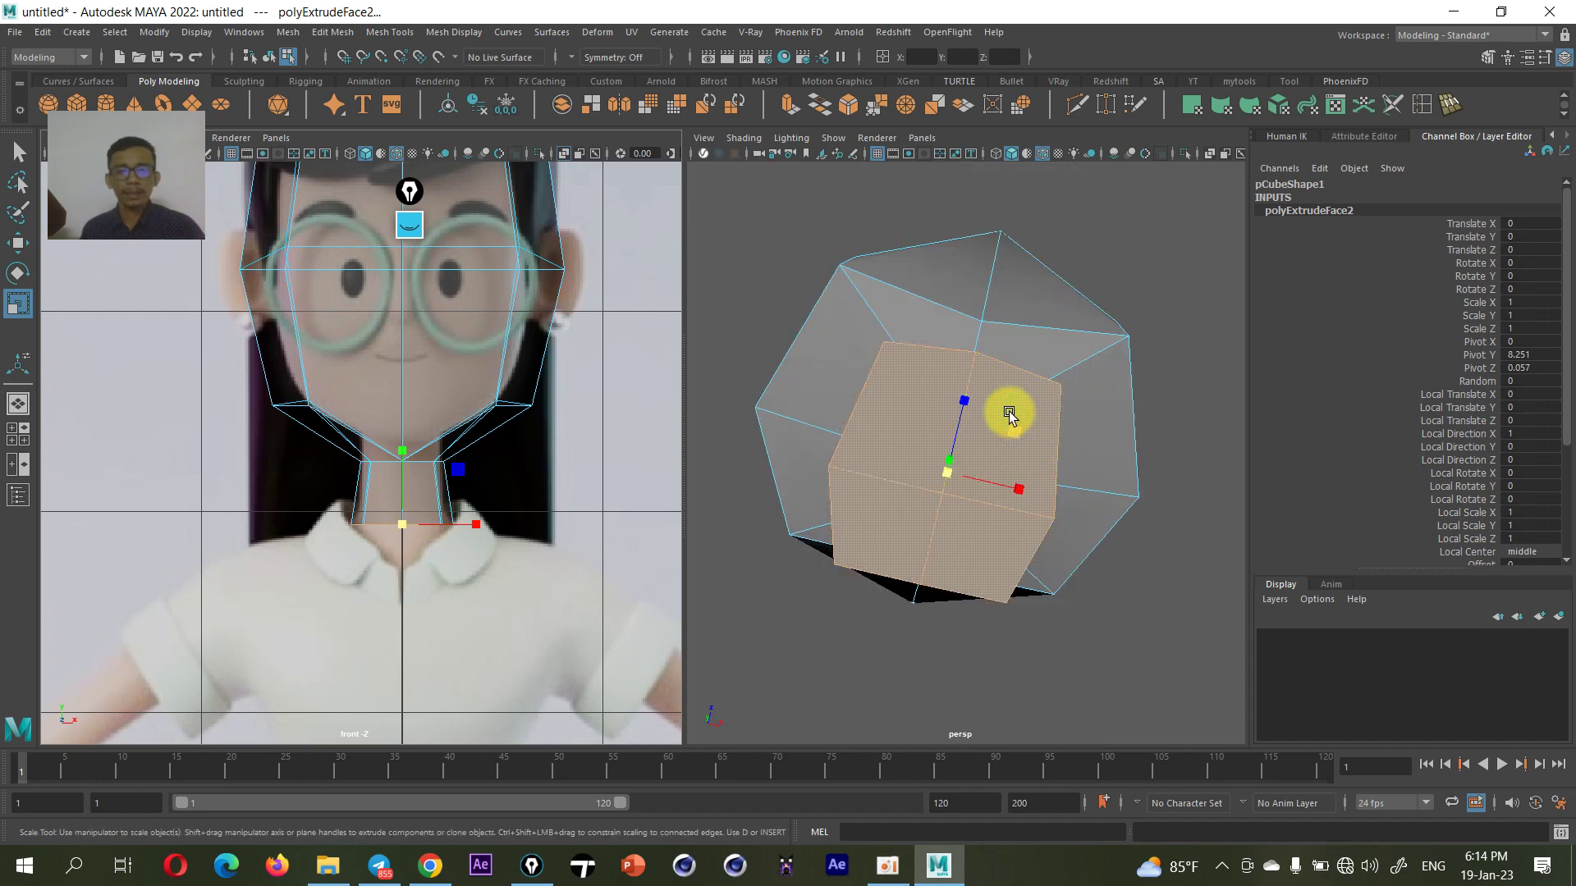
mouse_move(1011, 471)
alt+mouse_down()
mouse_move(977, 498)
mouse_move(982, 515)
mouse_move(988, 429)
mouse_move(845, 408)
mouse_move(898, 422)
mouse_move(917, 450)
mouse_move(1032, 447)
mouse_move(977, 465)
mouse_move(937, 450)
mouse_move(947, 430)
mouse_move(1013, 445)
mouse_move(992, 463)
alt+mouse_up()
click(918, 451)
key(3)
key(1)
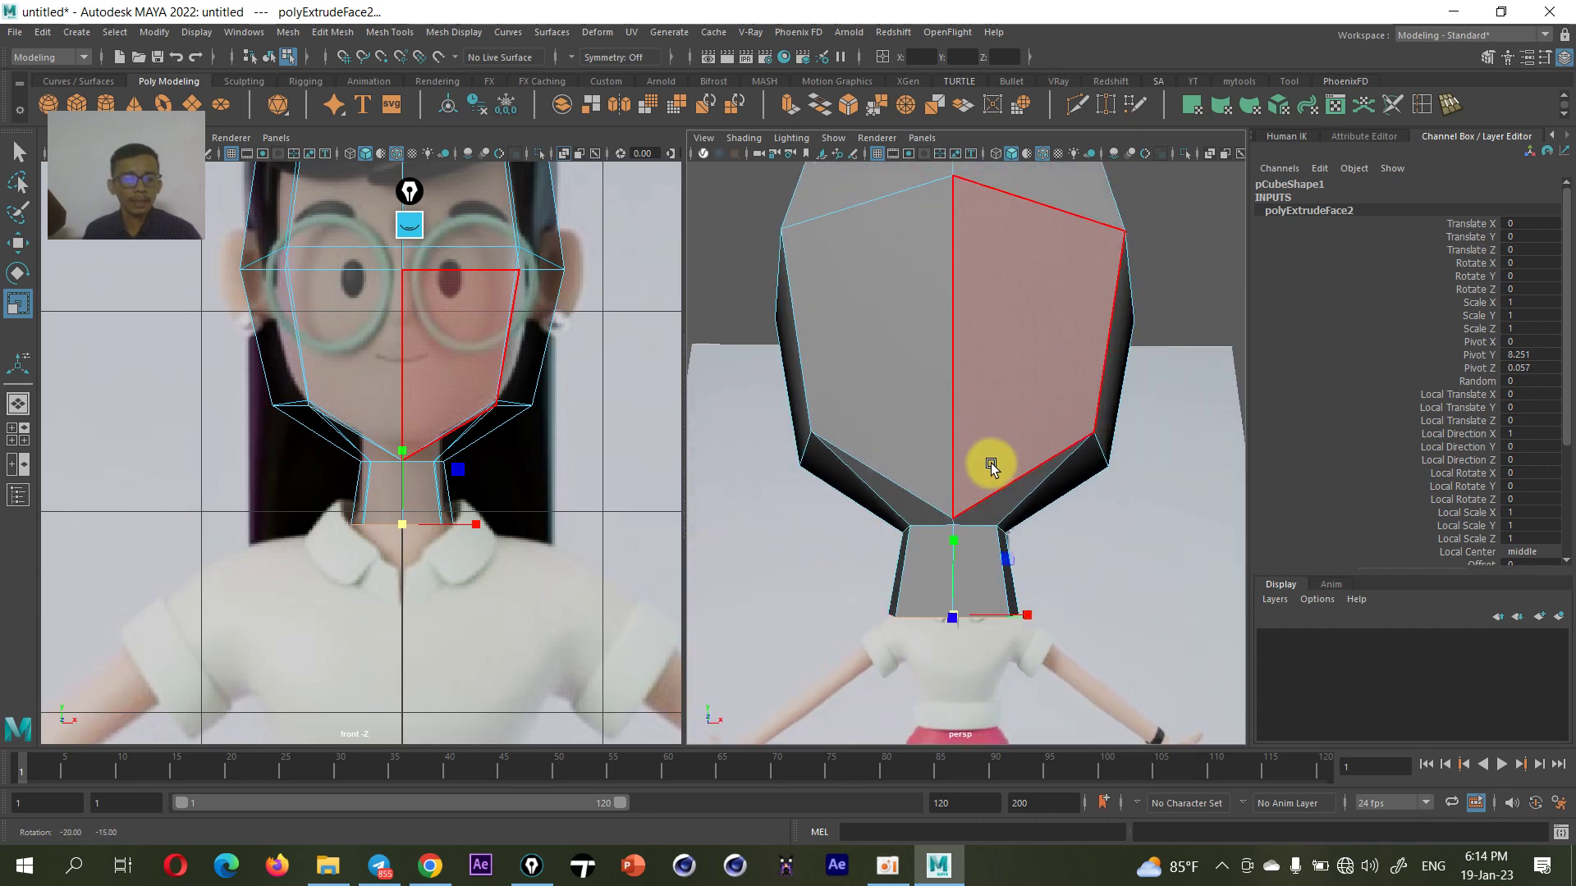
key(3)
click(461, 431)
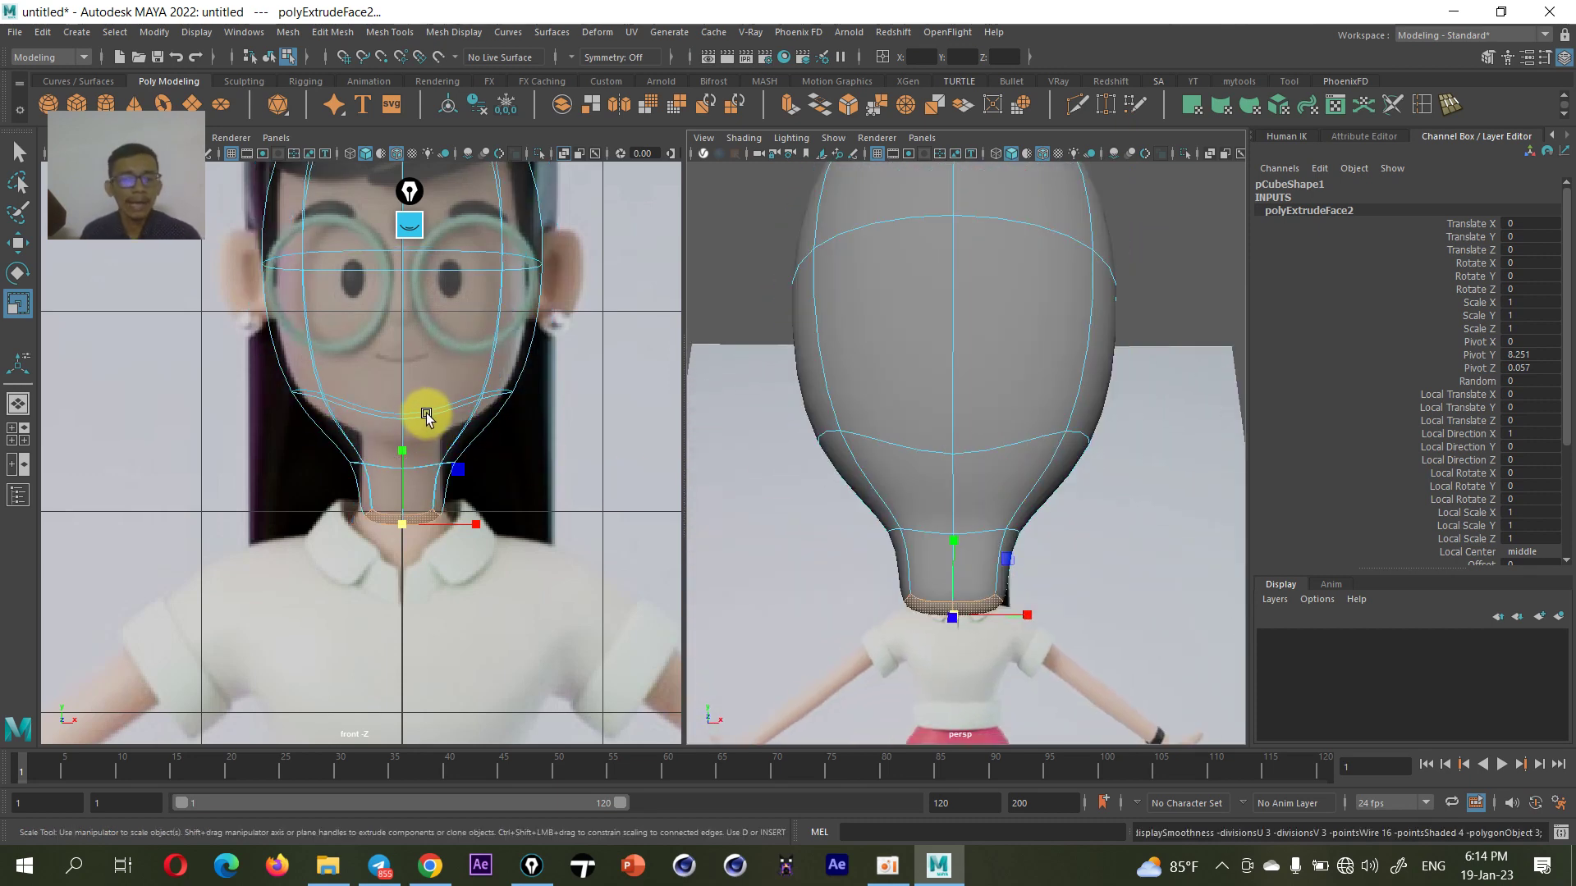
mouse_move(432, 415)
alt+middle_down()
mouse_move(423, 490)
mouse_move(427, 463)
alt+middle_up()
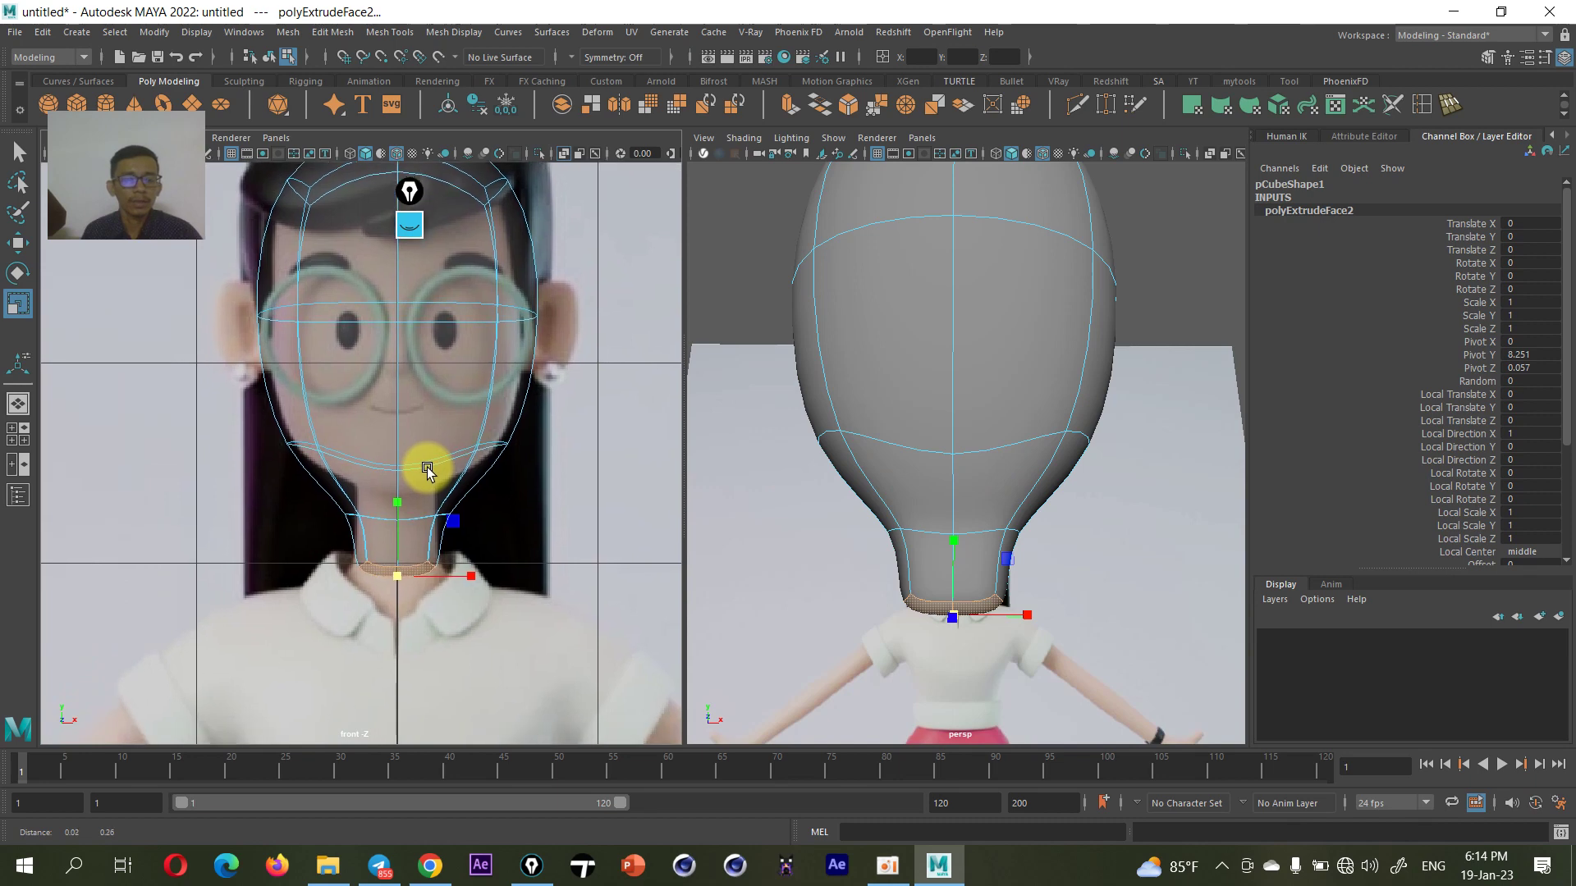
key(1)
- Select a lower-head face and inspect the jaw area in perspective
click(952, 466)
mouse_move(943, 471)
alt+mouse_down()
mouse_move(891, 476)
mouse_move(869, 438)
alt+mouse_up()
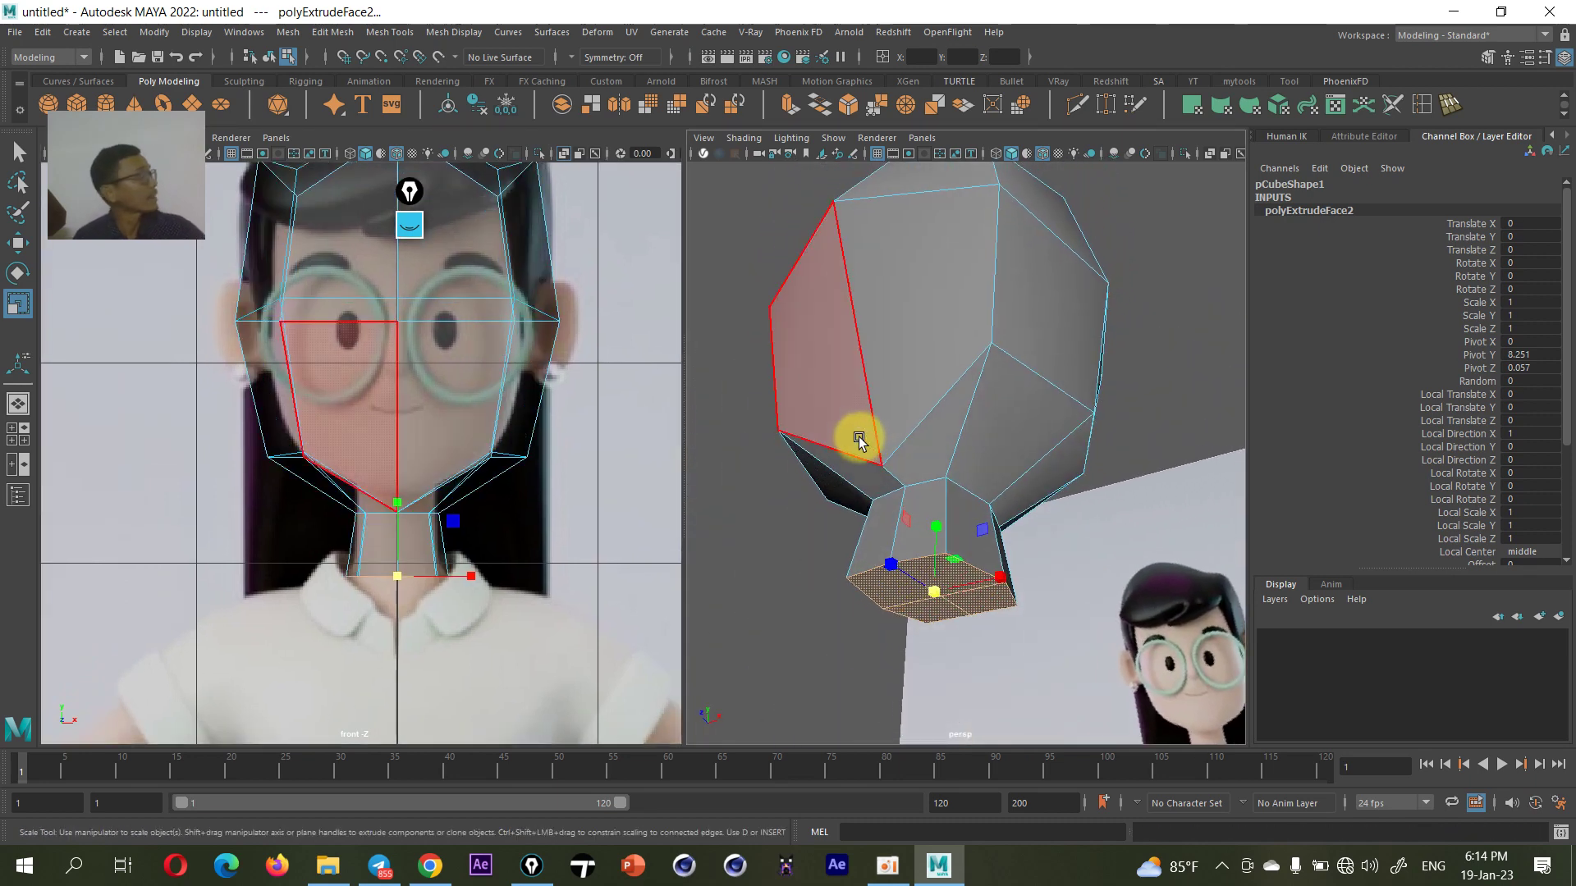
scroll(890, 482, up, 5)
scroll(893, 484, down, 3)
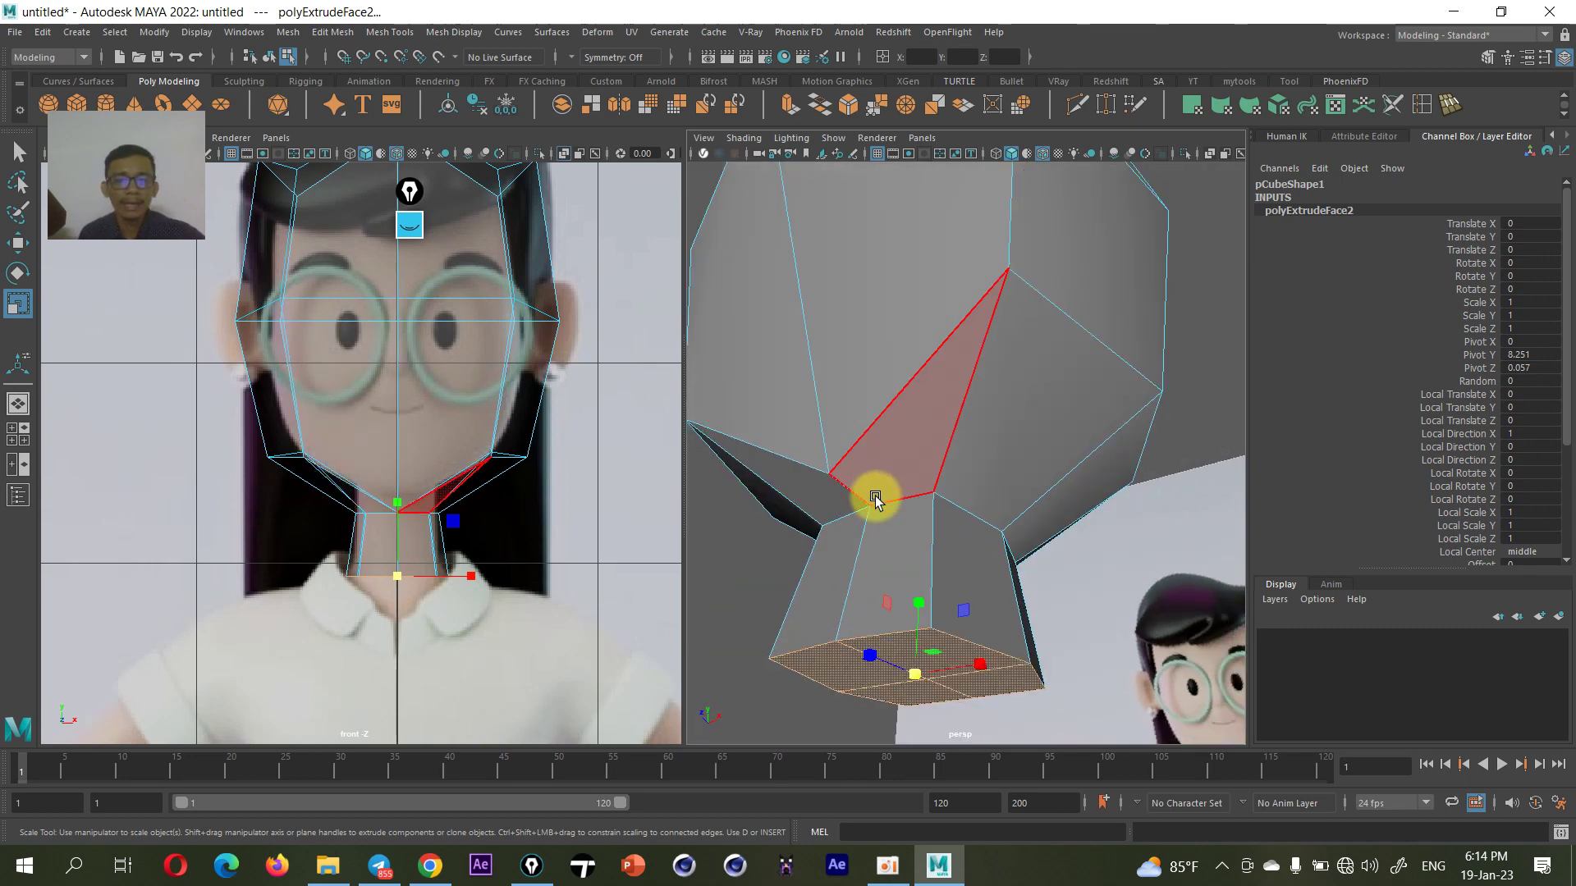
scroll(882, 492, up, 3)
scroll(870, 522, down, 3)
scroll(882, 517, up, 3)
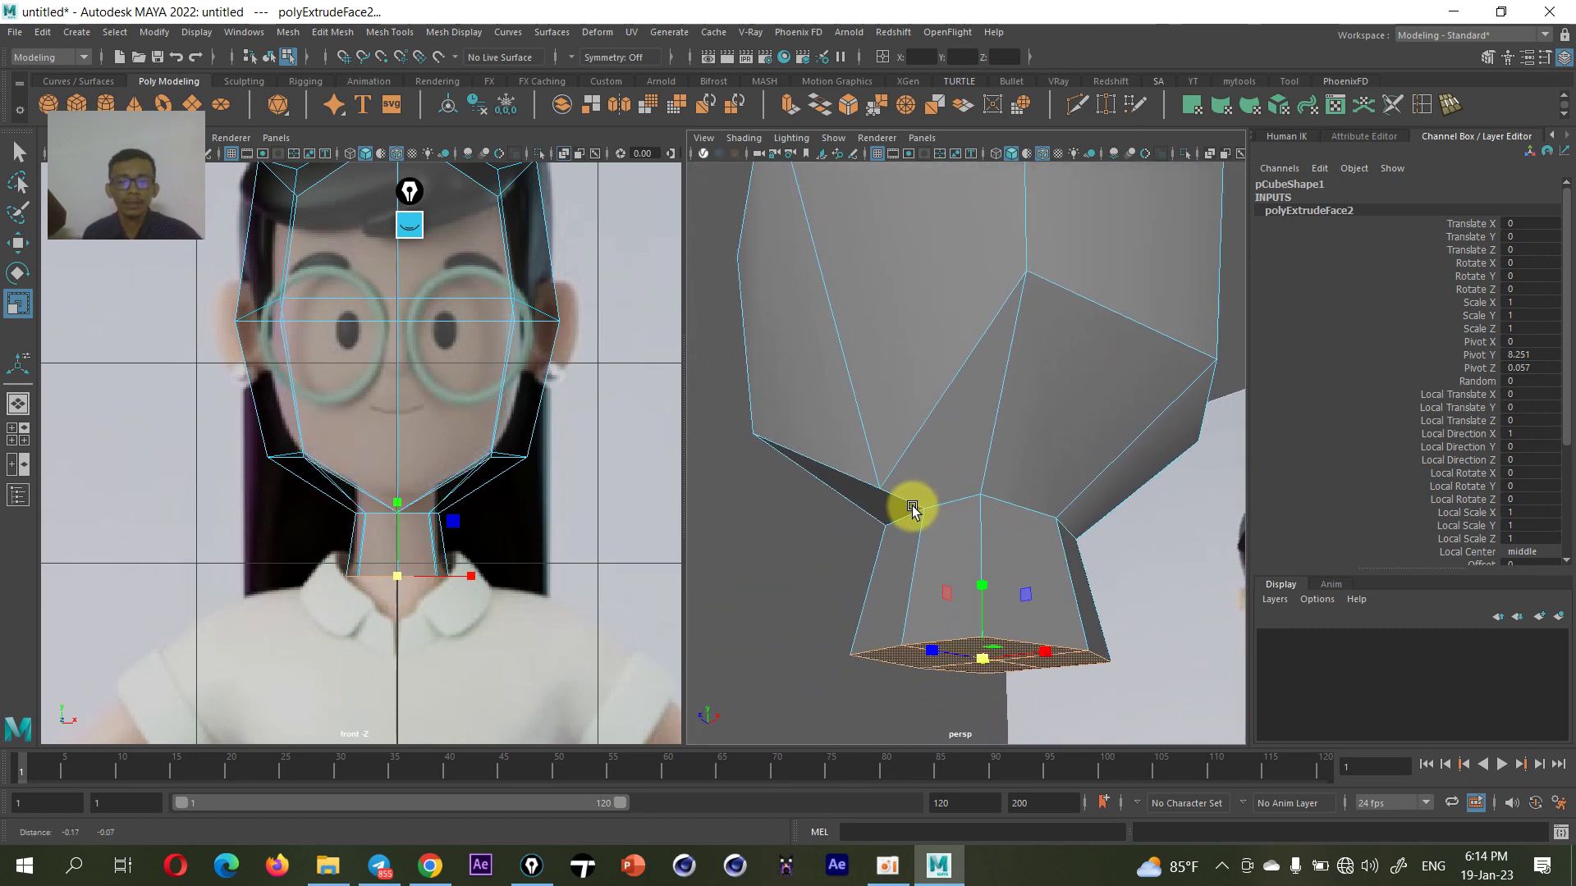
- Insert an edge loop across the lower head with Insert Edge Loop
click(384, 31)
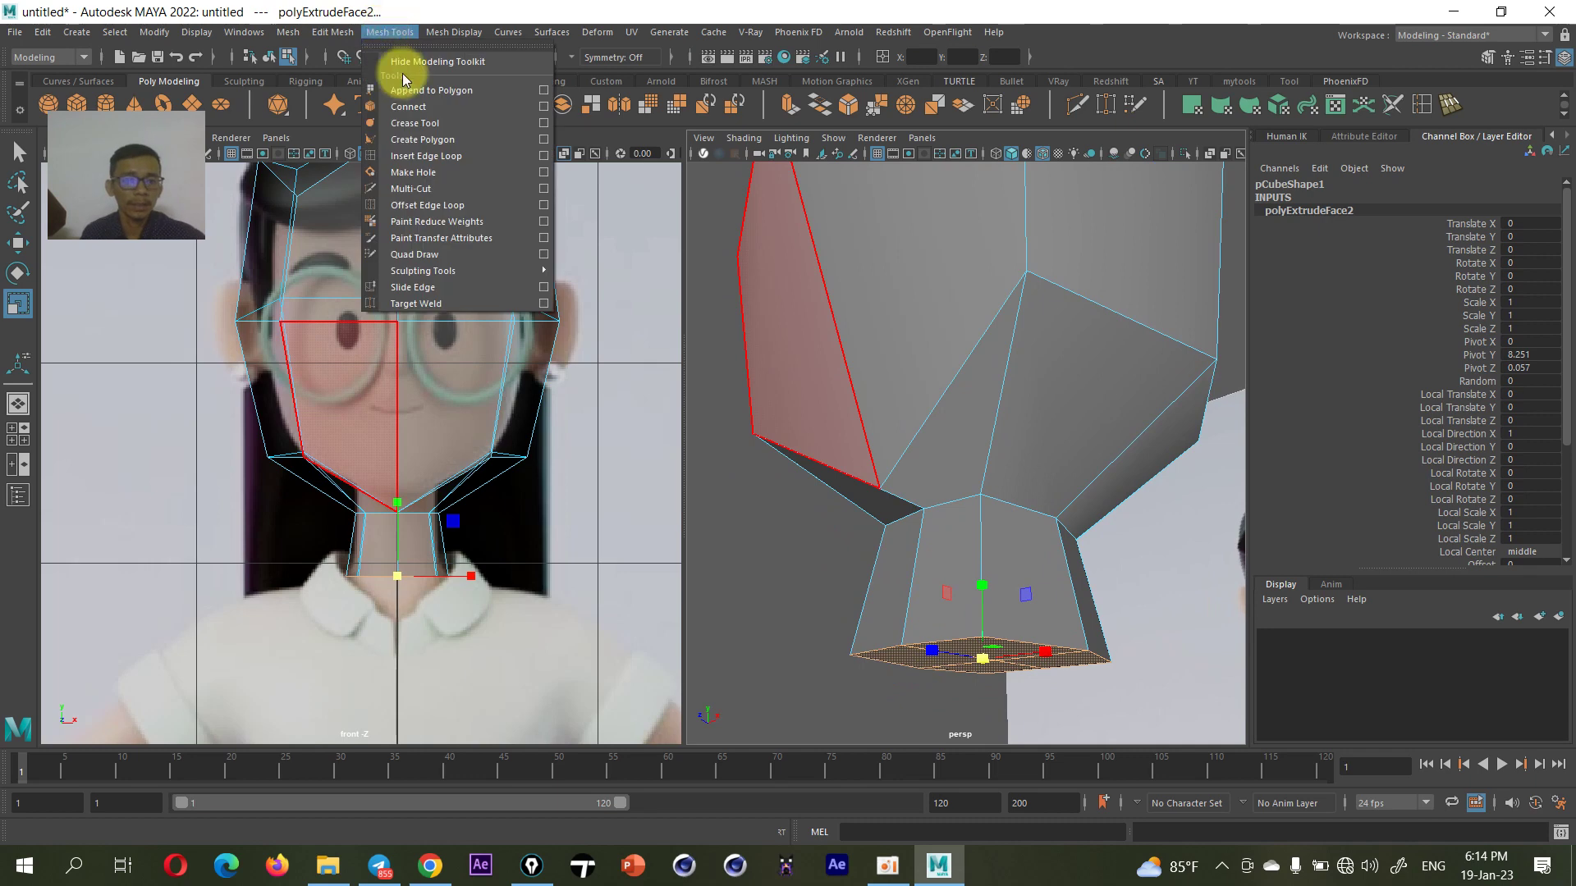
click(430, 151)
drag(997, 426, 1000, 420)
- In side view, pull the lower jaw and chin vertices up and inward
key(w)
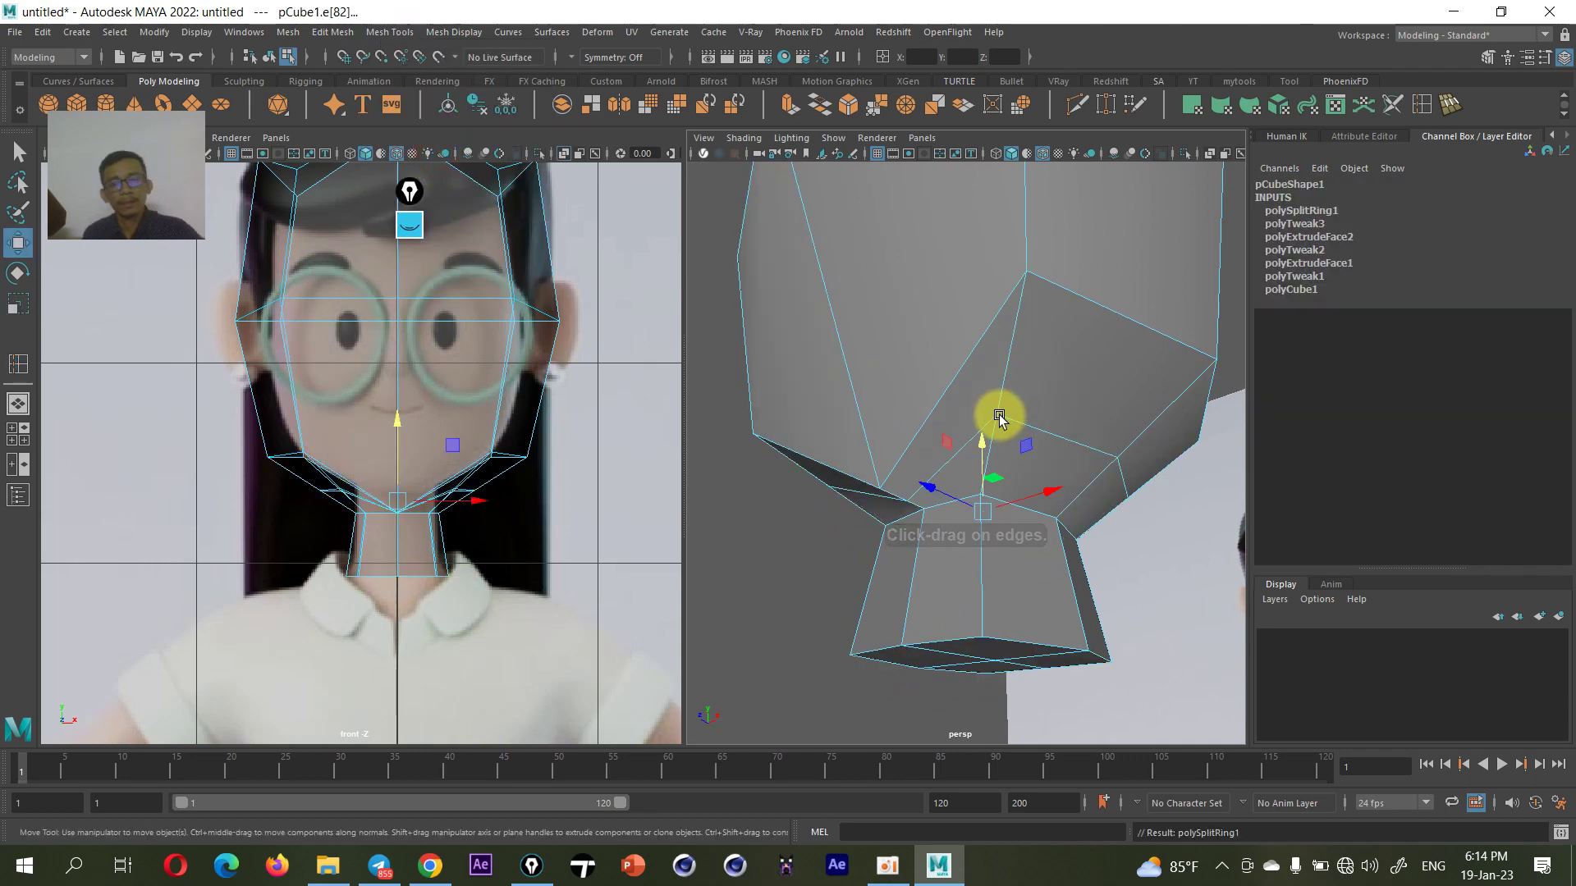
key(space)
drag(1071, 470, 880, 535)
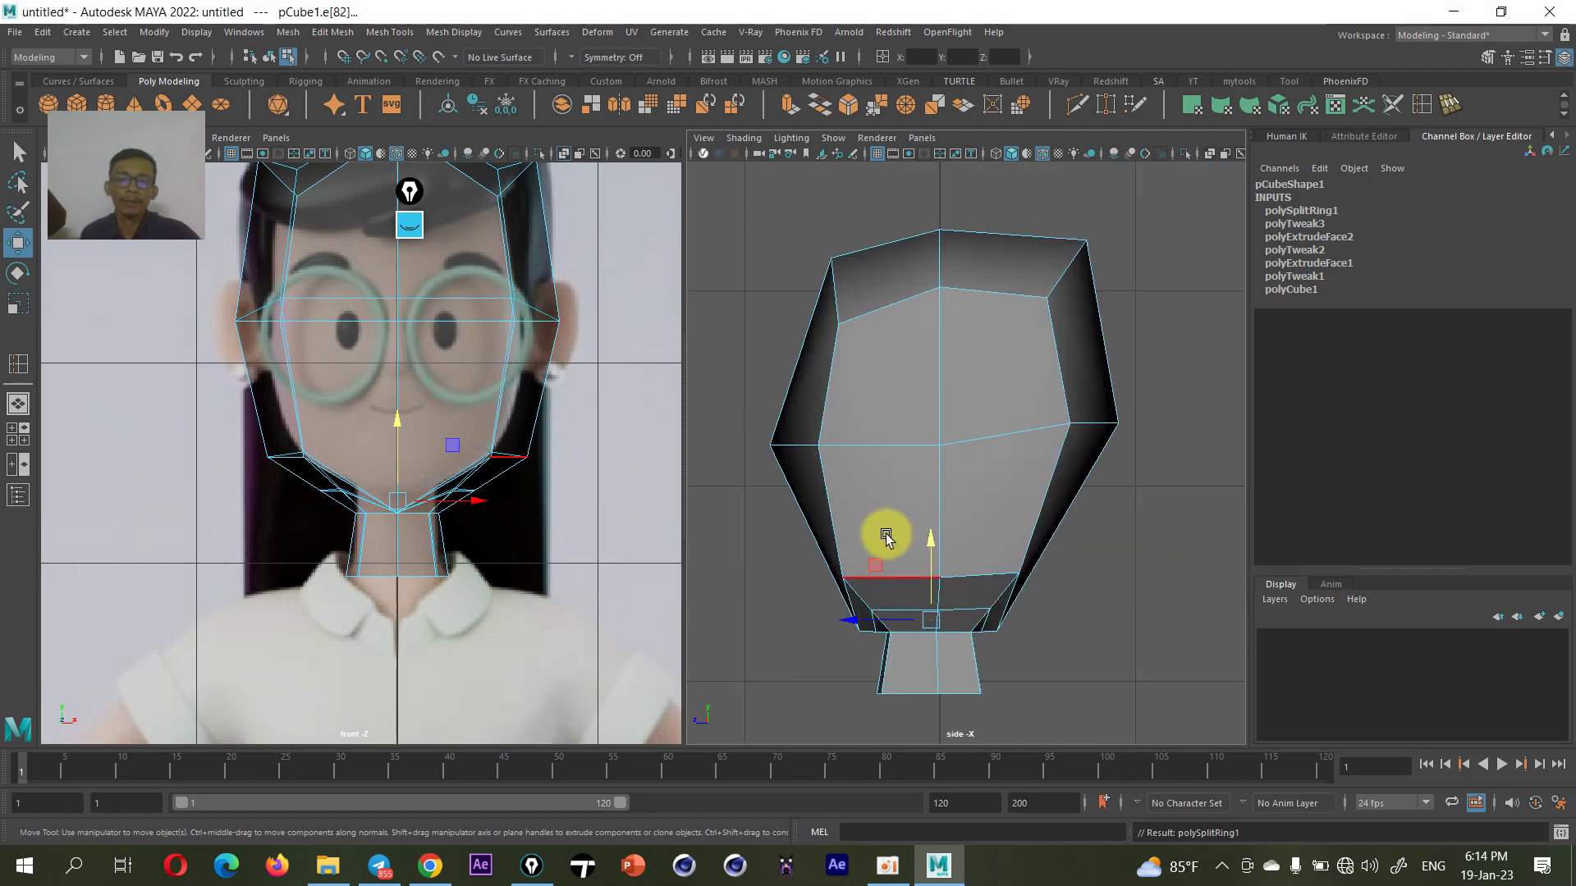
scroll(903, 501, up, 2)
scroll(926, 465, up, 1)
scroll(903, 500, up, 1)
right_drag(931, 468, 878, 491)
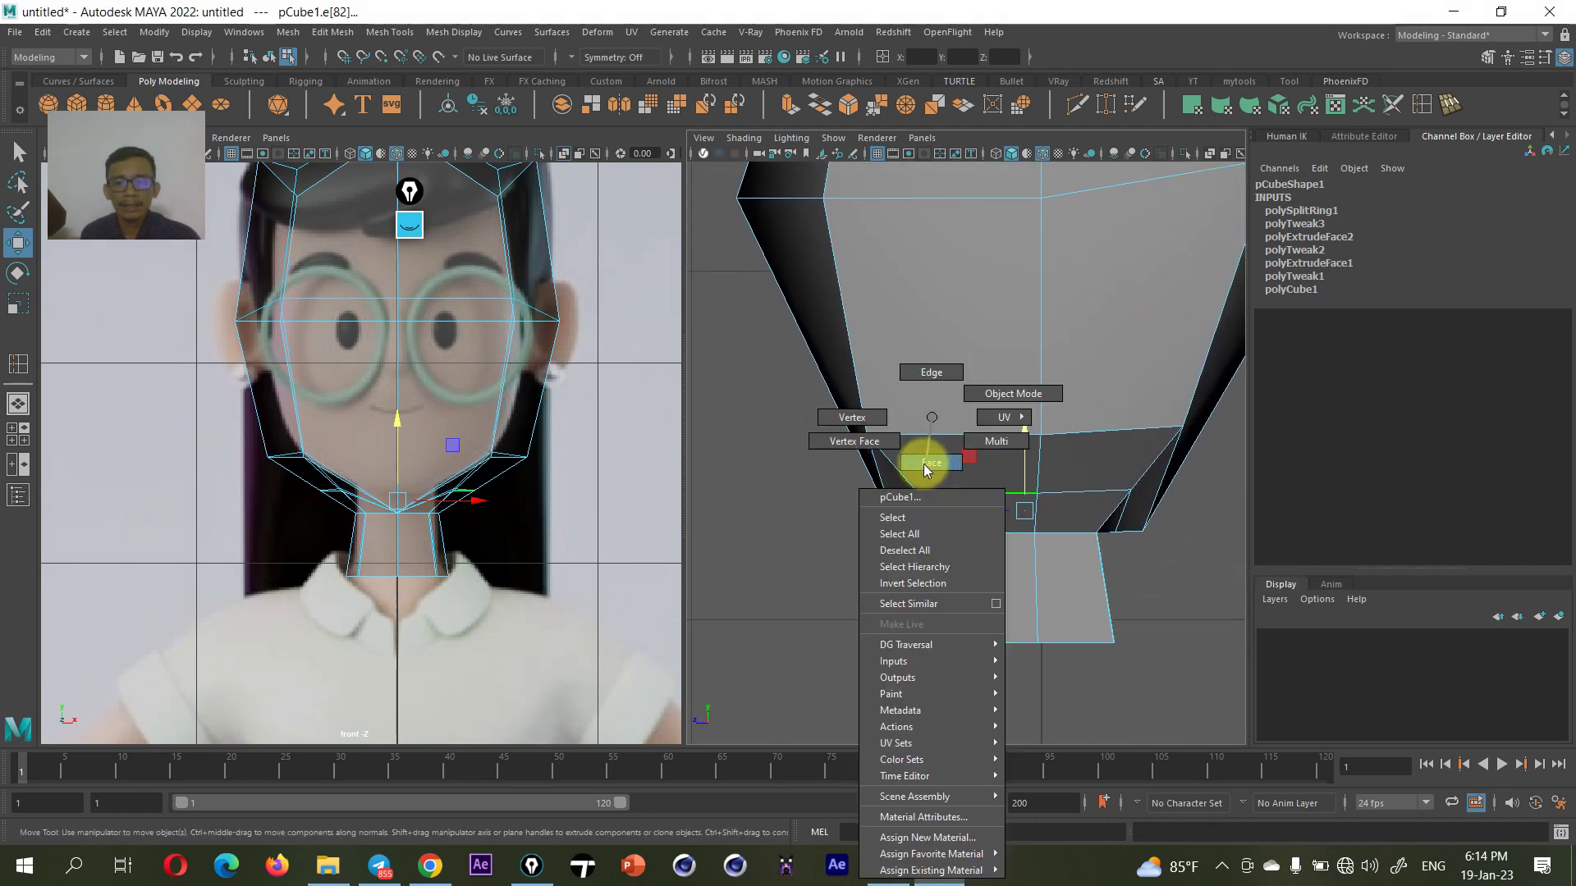
drag(901, 515, 845, 583)
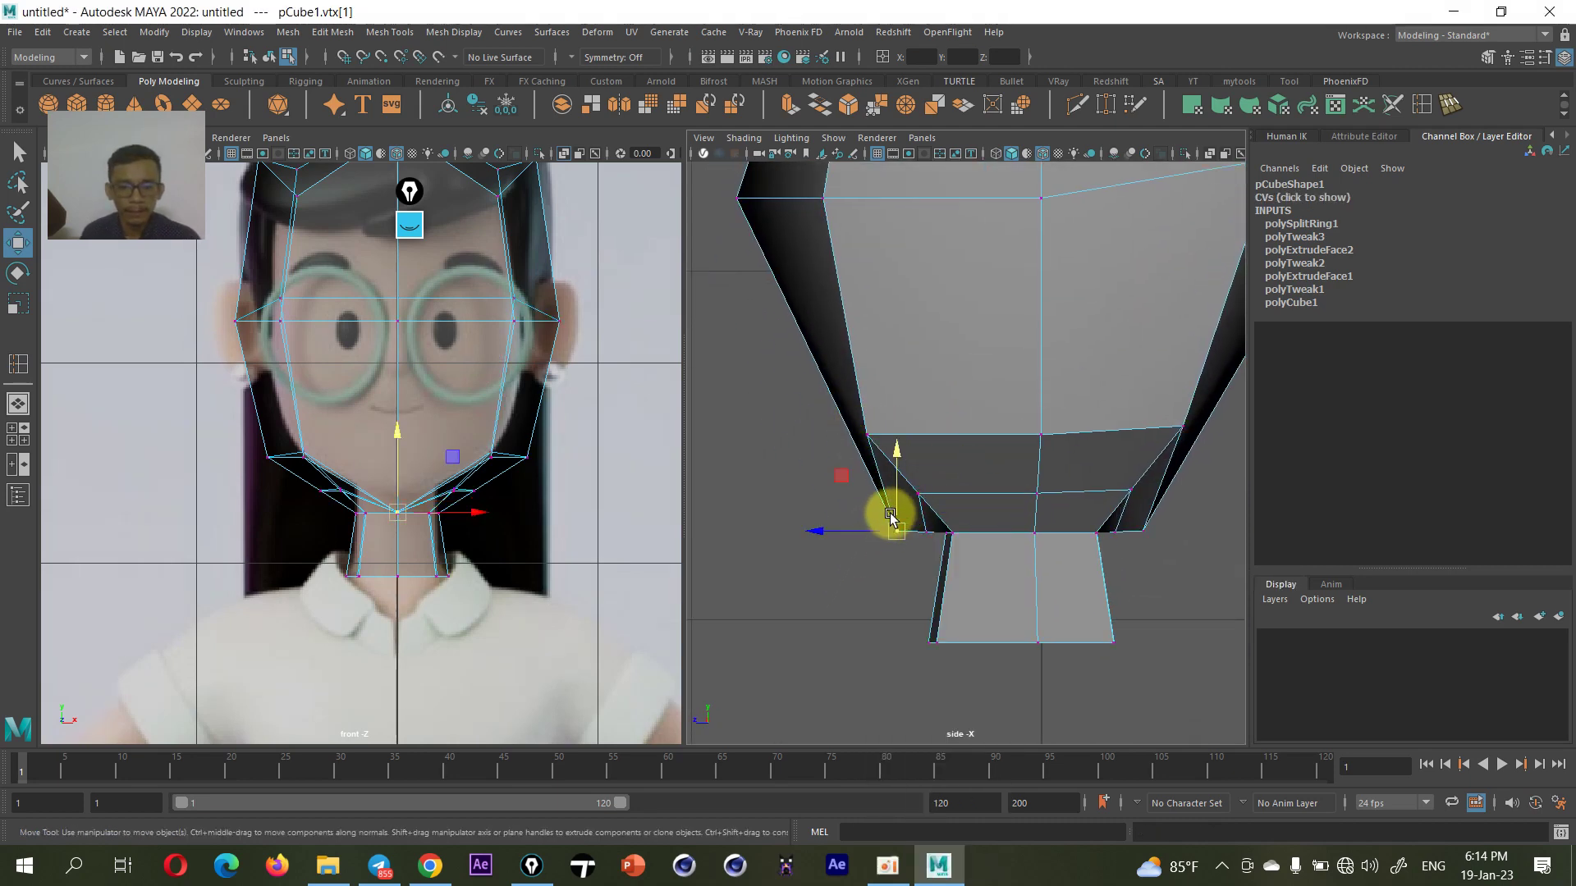
mouse_move(893, 532)
mouse_down()
mouse_move(858, 493)
mouse_move(897, 460)
mouse_move(841, 470)
mouse_up()
click(867, 437)
click(858, 489)
click(928, 542)
drag(925, 540, 886, 510)
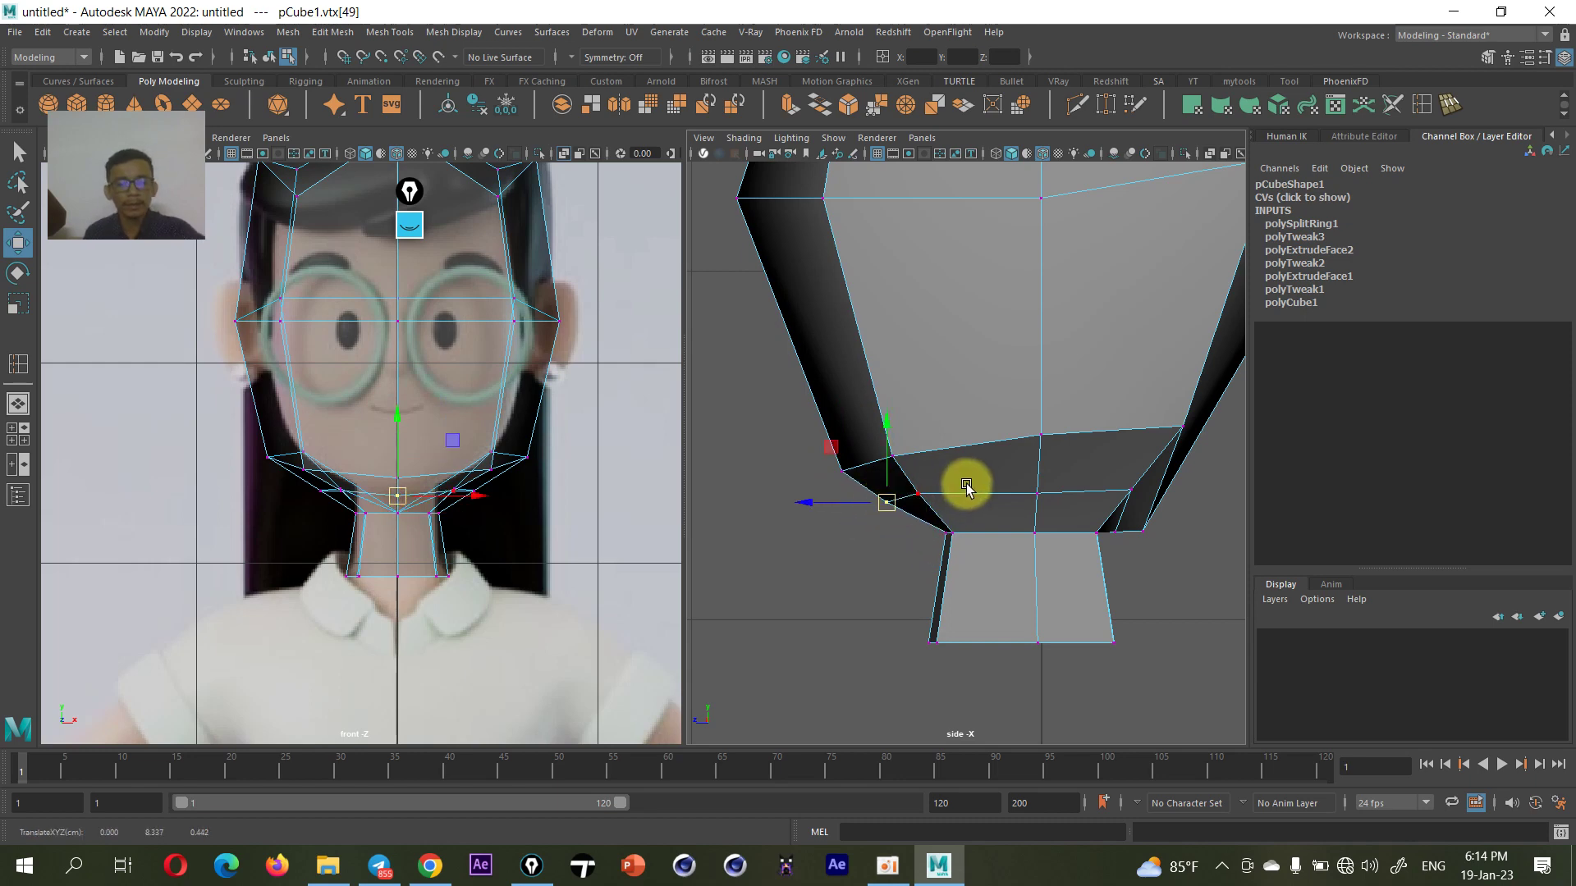
- Scale the jaw loop's side vertices in X to fit the front reference
key(3)
alt+middle_drag(935, 465, 922, 545)
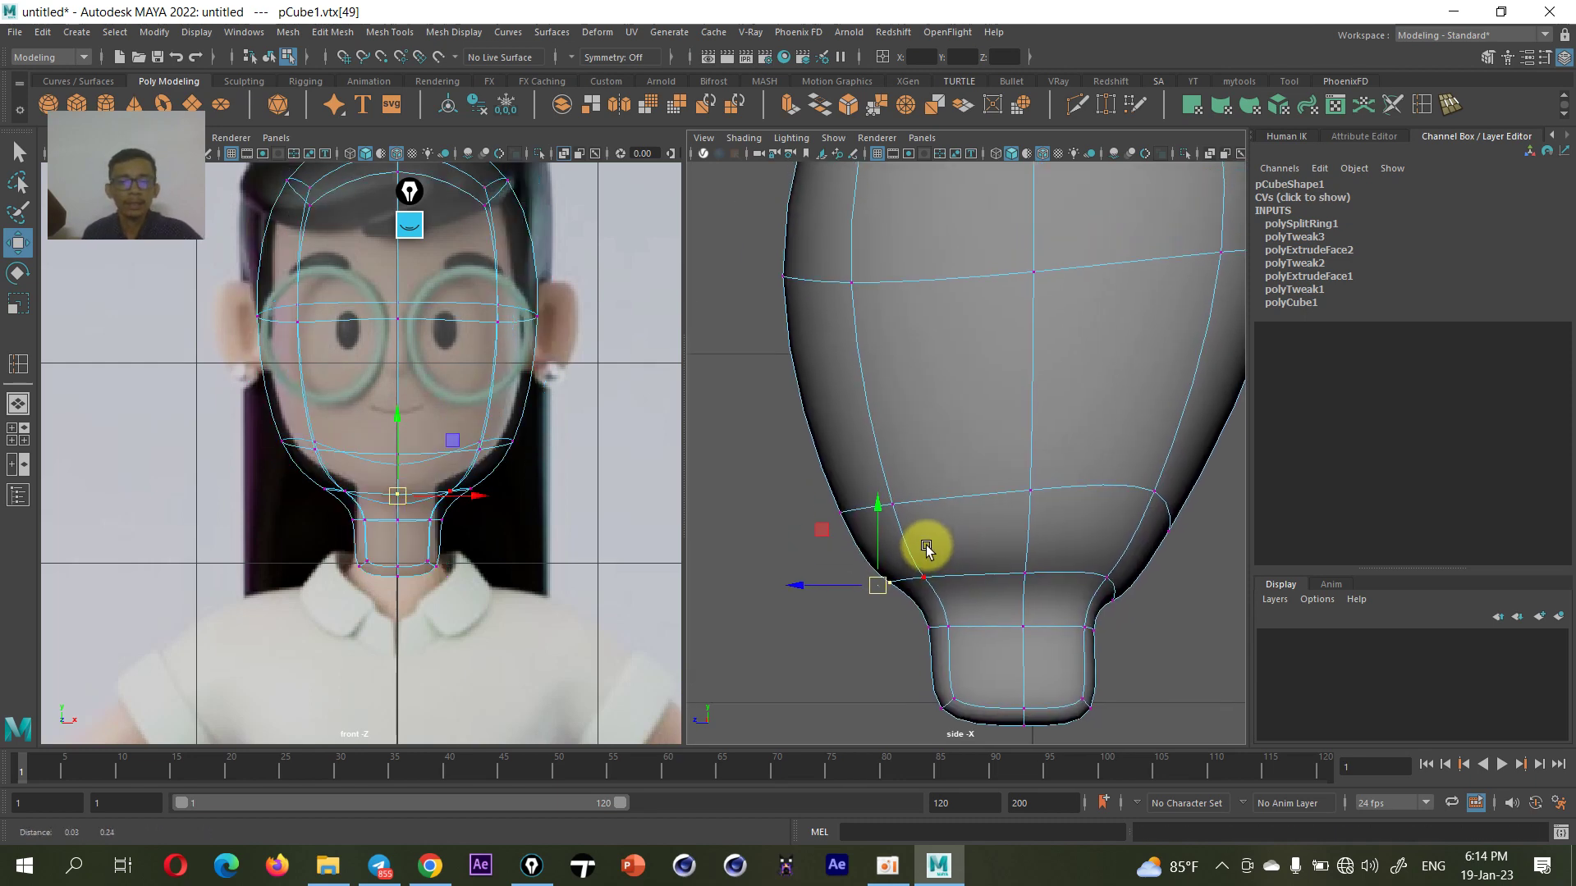
mouse_move(394, 465)
alt+right_down()
mouse_move(444, 489)
mouse_move(572, 479)
alt+right_up()
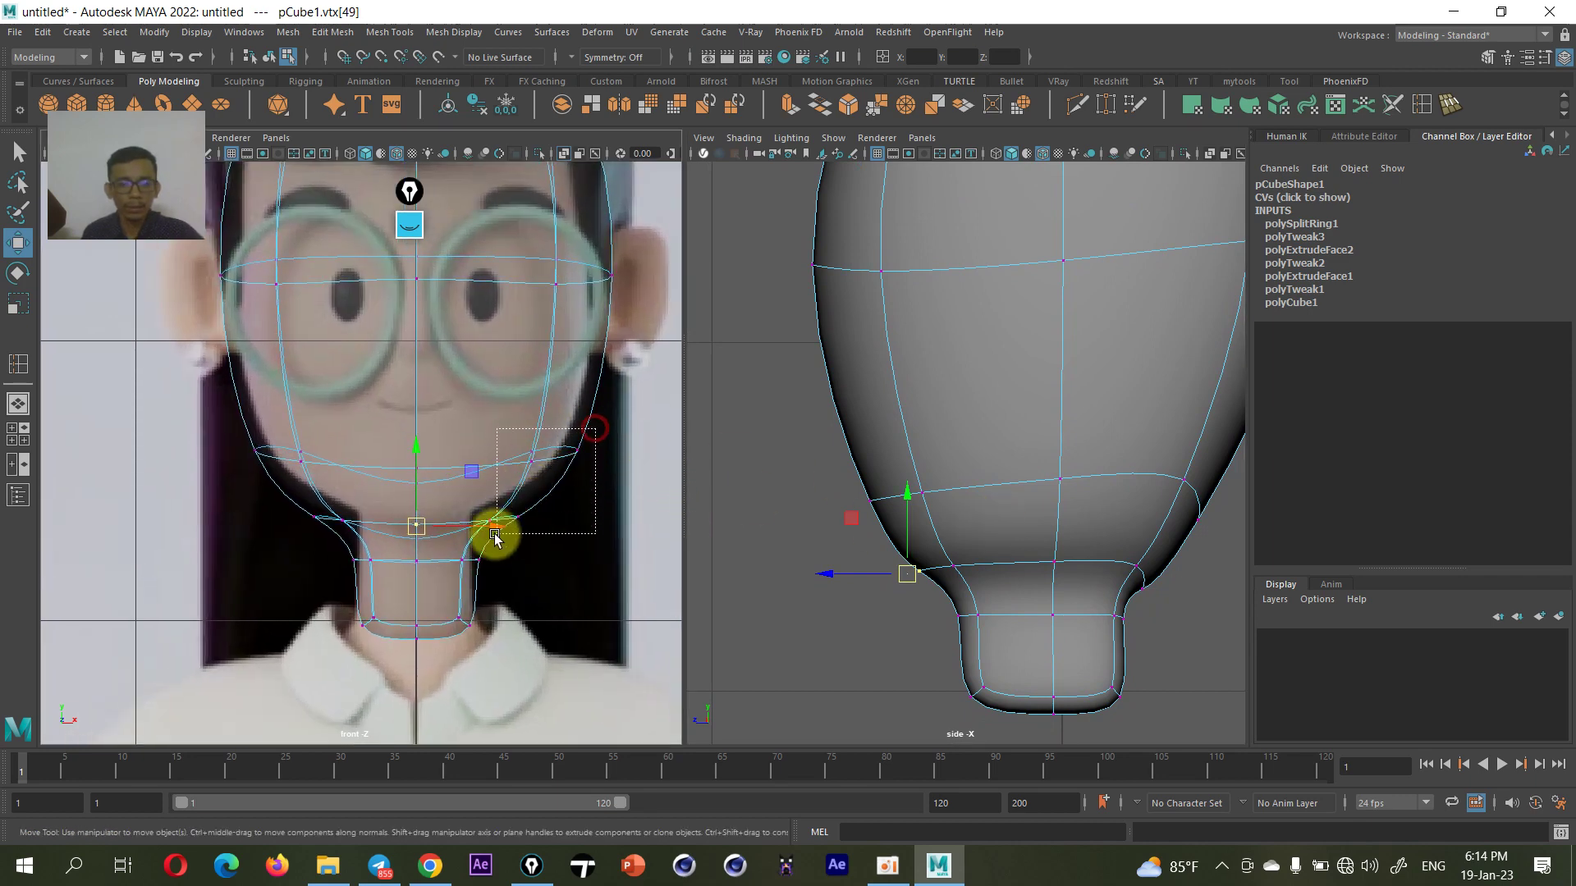
drag(464, 529, 465, 530)
shift+drag(352, 428, 224, 564)
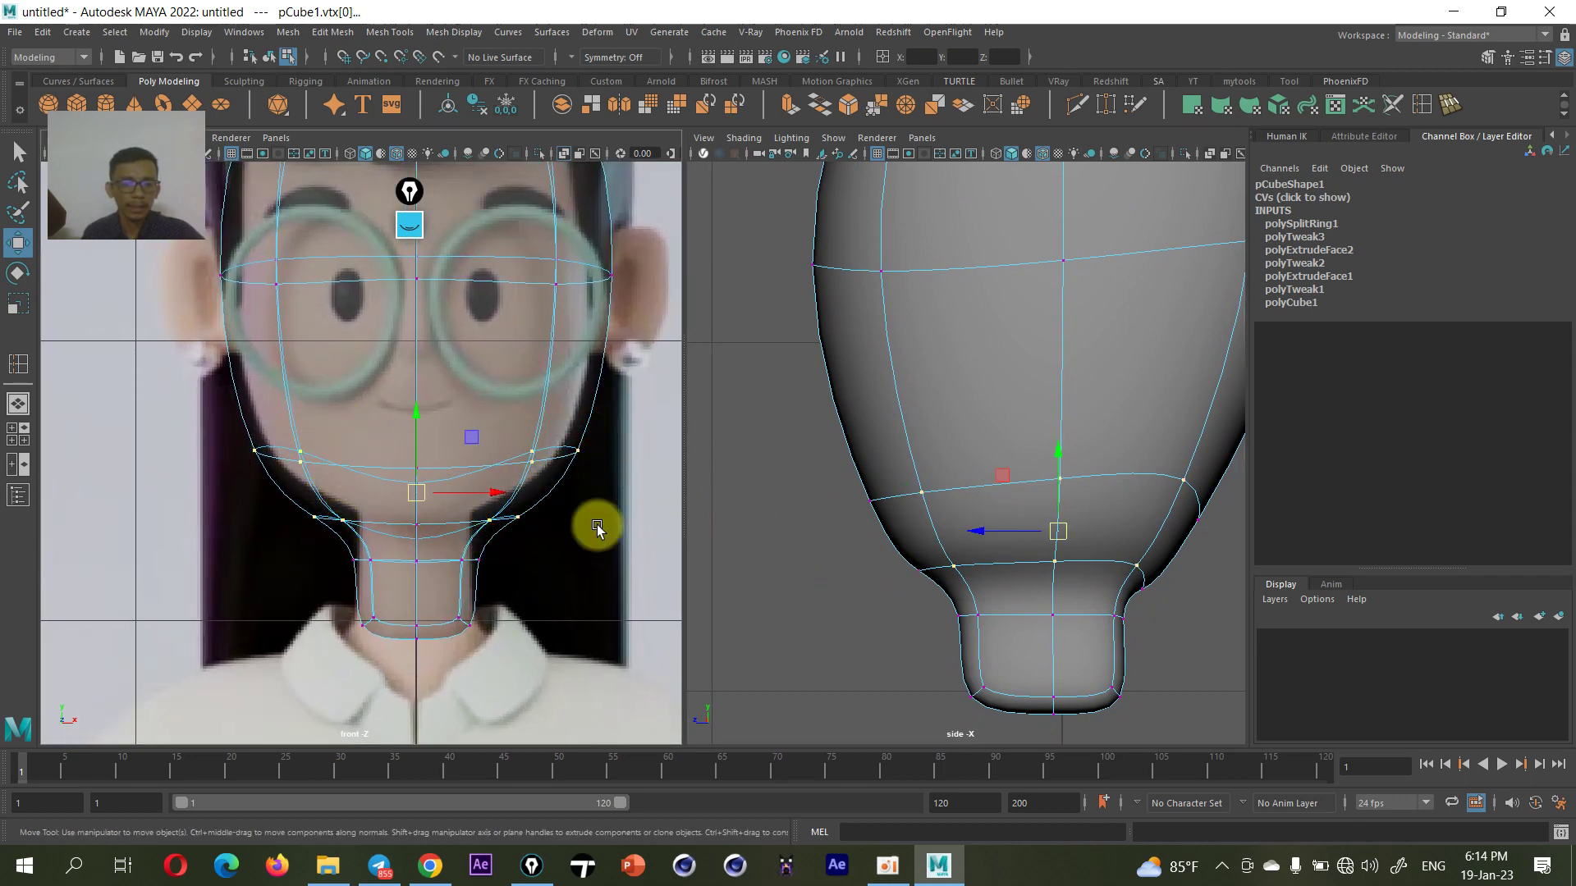
key(r)
drag(483, 495, 460, 501)
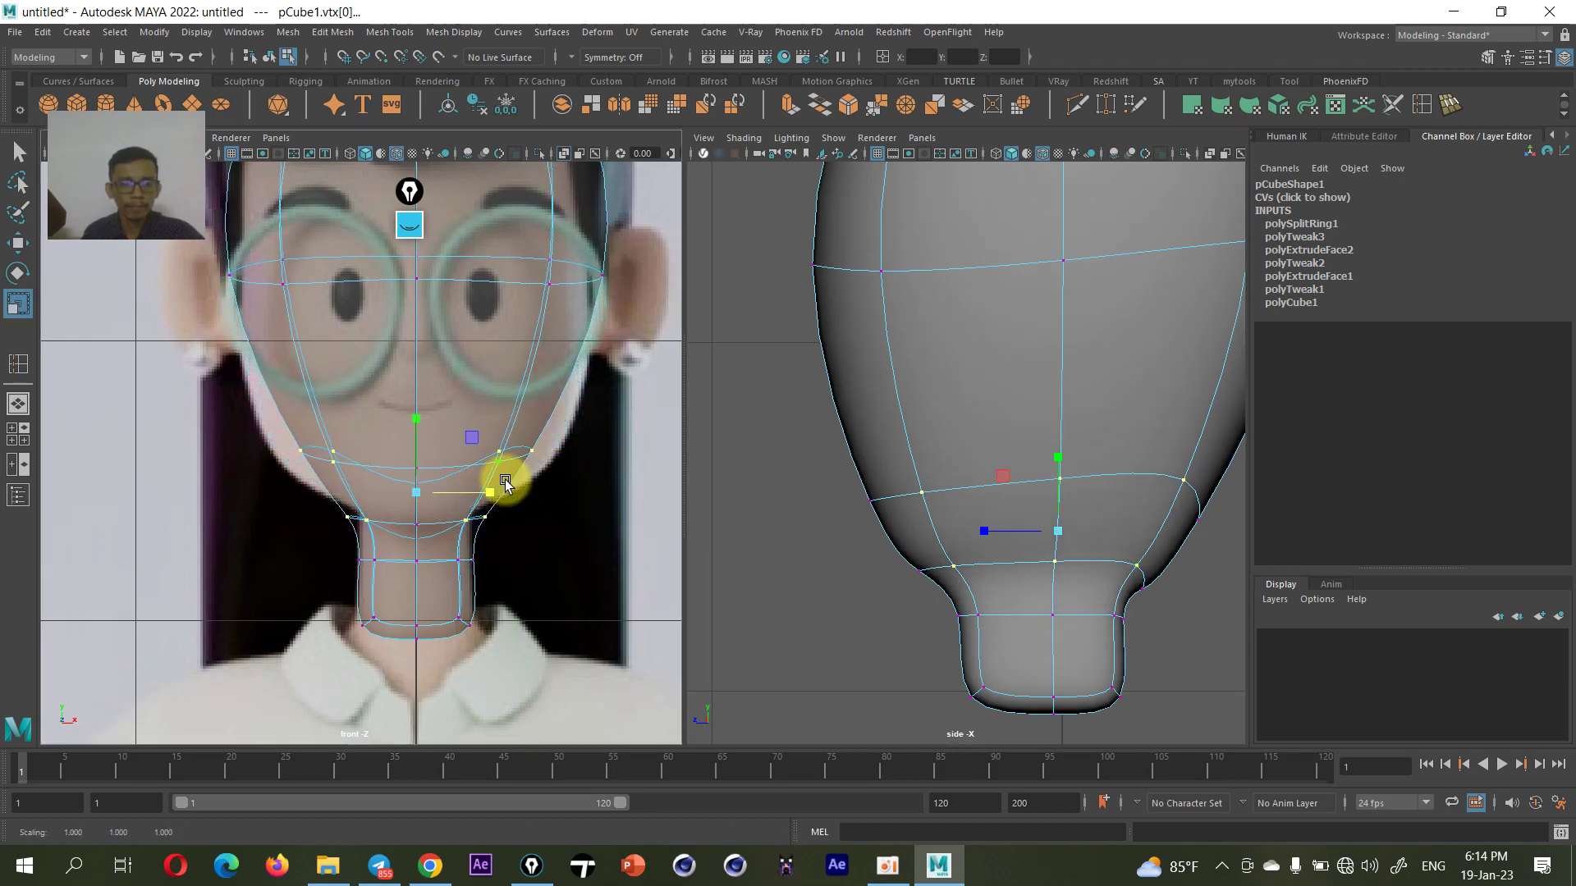
drag(503, 475, 498, 426)
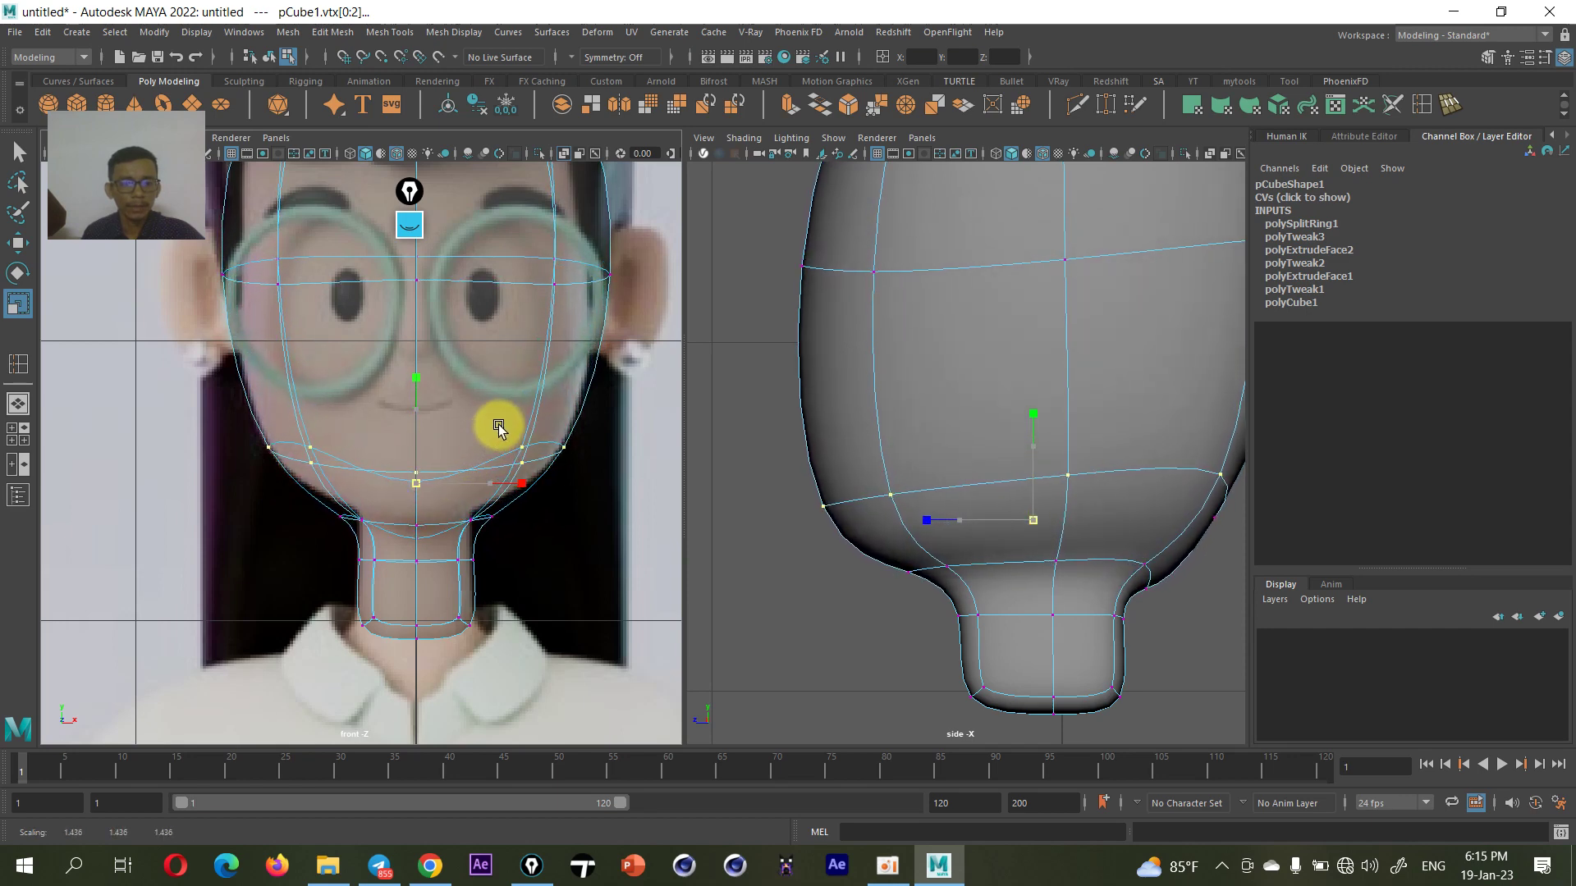
- Return the right panel to perspective view and orbit around the head
alt+middle_drag(503, 493, 486, 591)
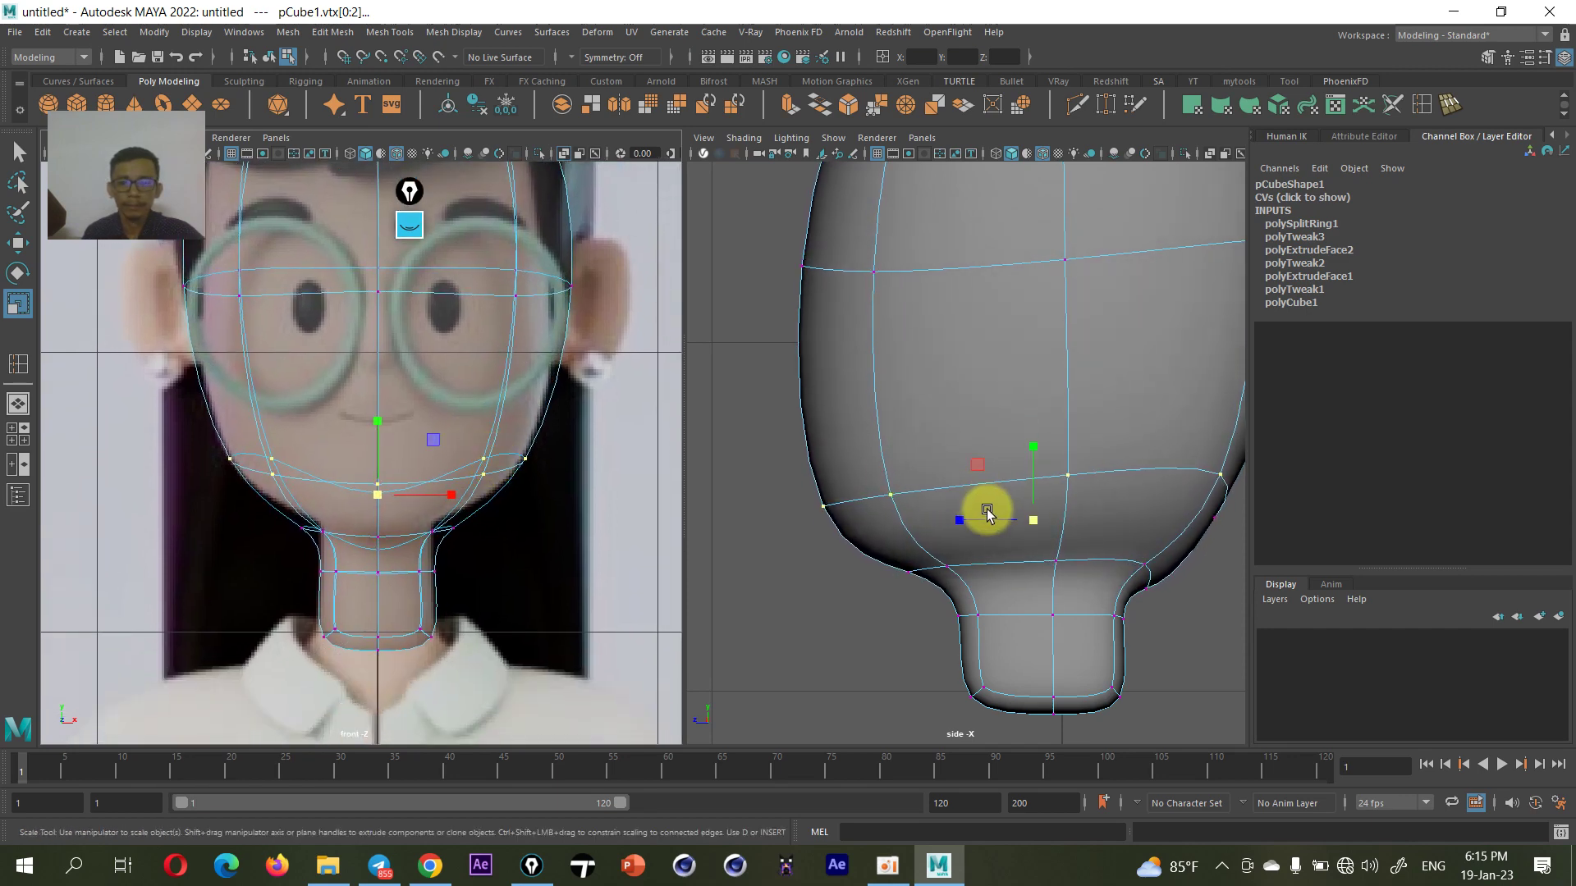
alt+drag(988, 512, 1167, 520)
key(space)
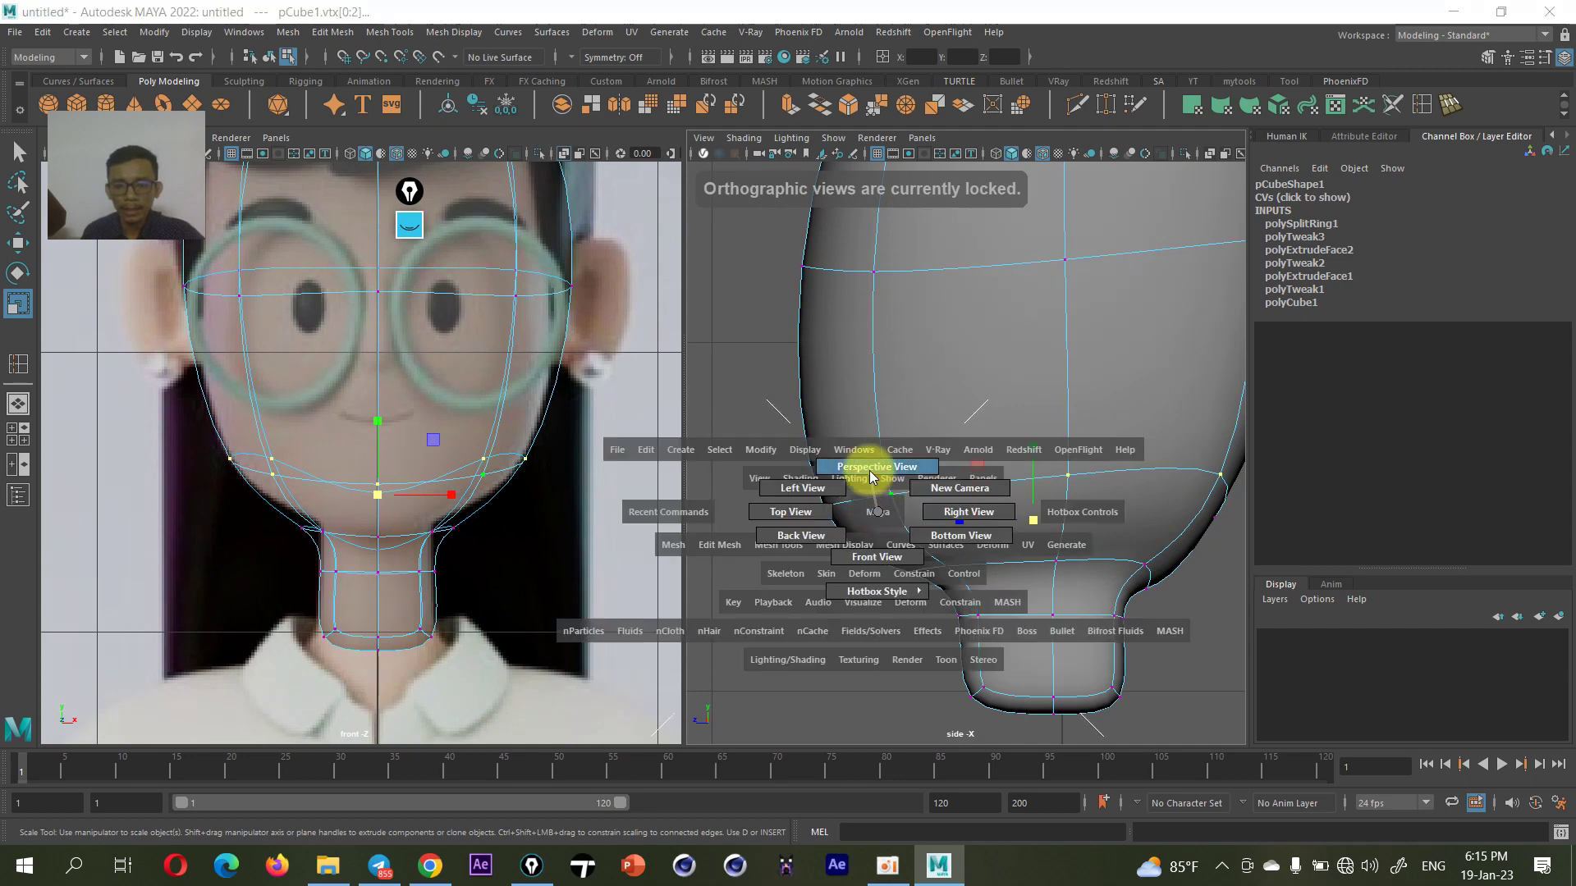
click(872, 467)
mouse_move(940, 521)
alt+mouse_down()
mouse_move(1044, 548)
mouse_move(872, 555)
mouse_move(897, 493)
alt+mouse_up()
- Toggle between cage and smoothed display and orbit to view the head from below
right_drag(897, 493, 809, 412)
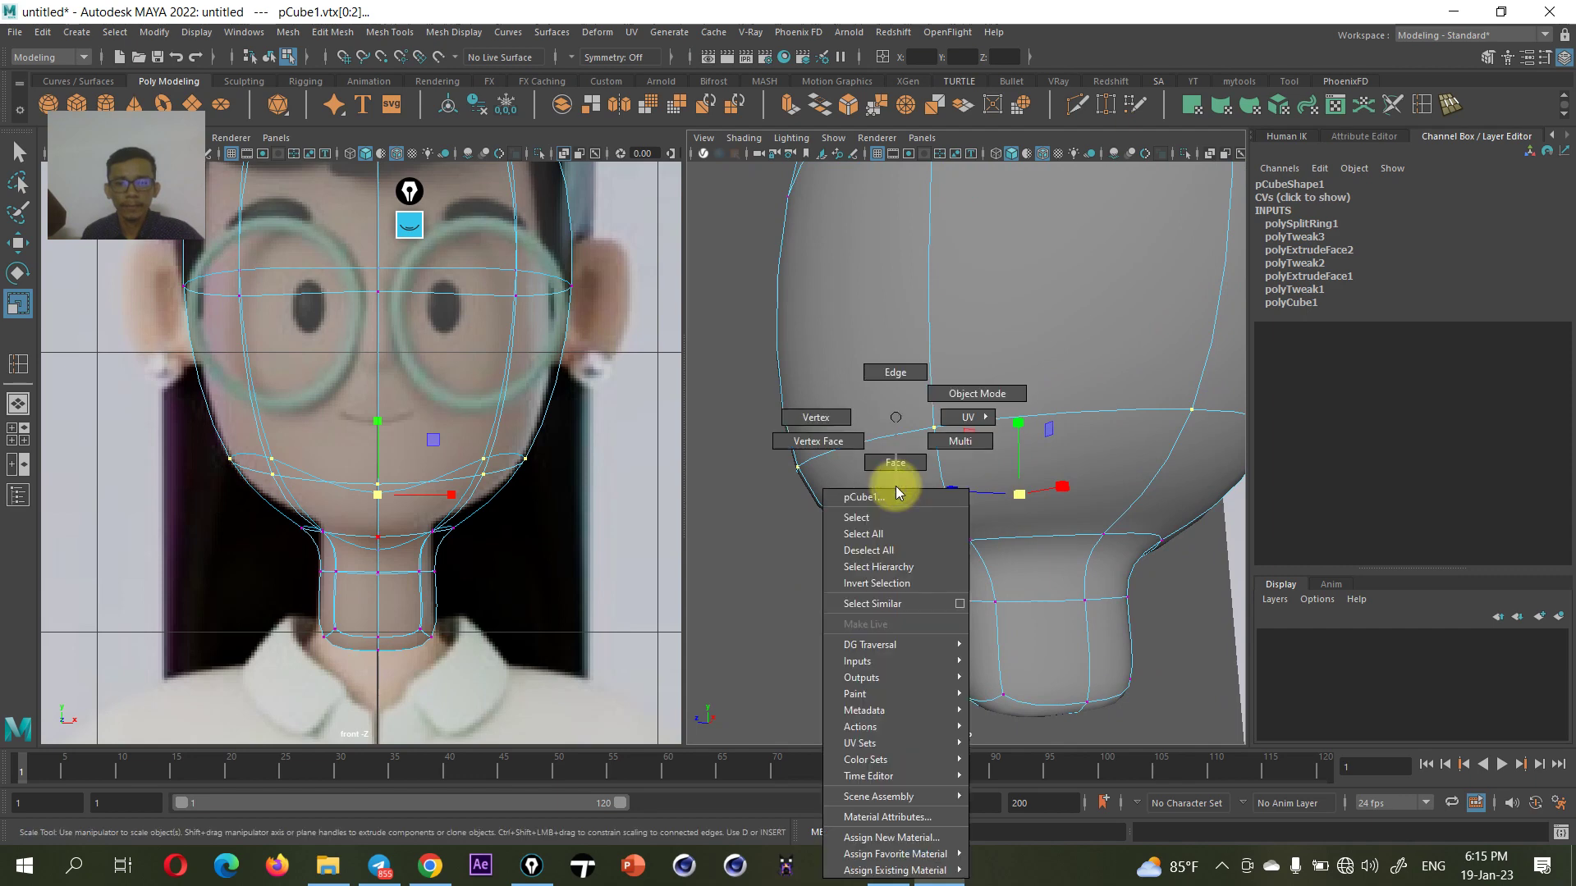
click(810, 464)
key(1)
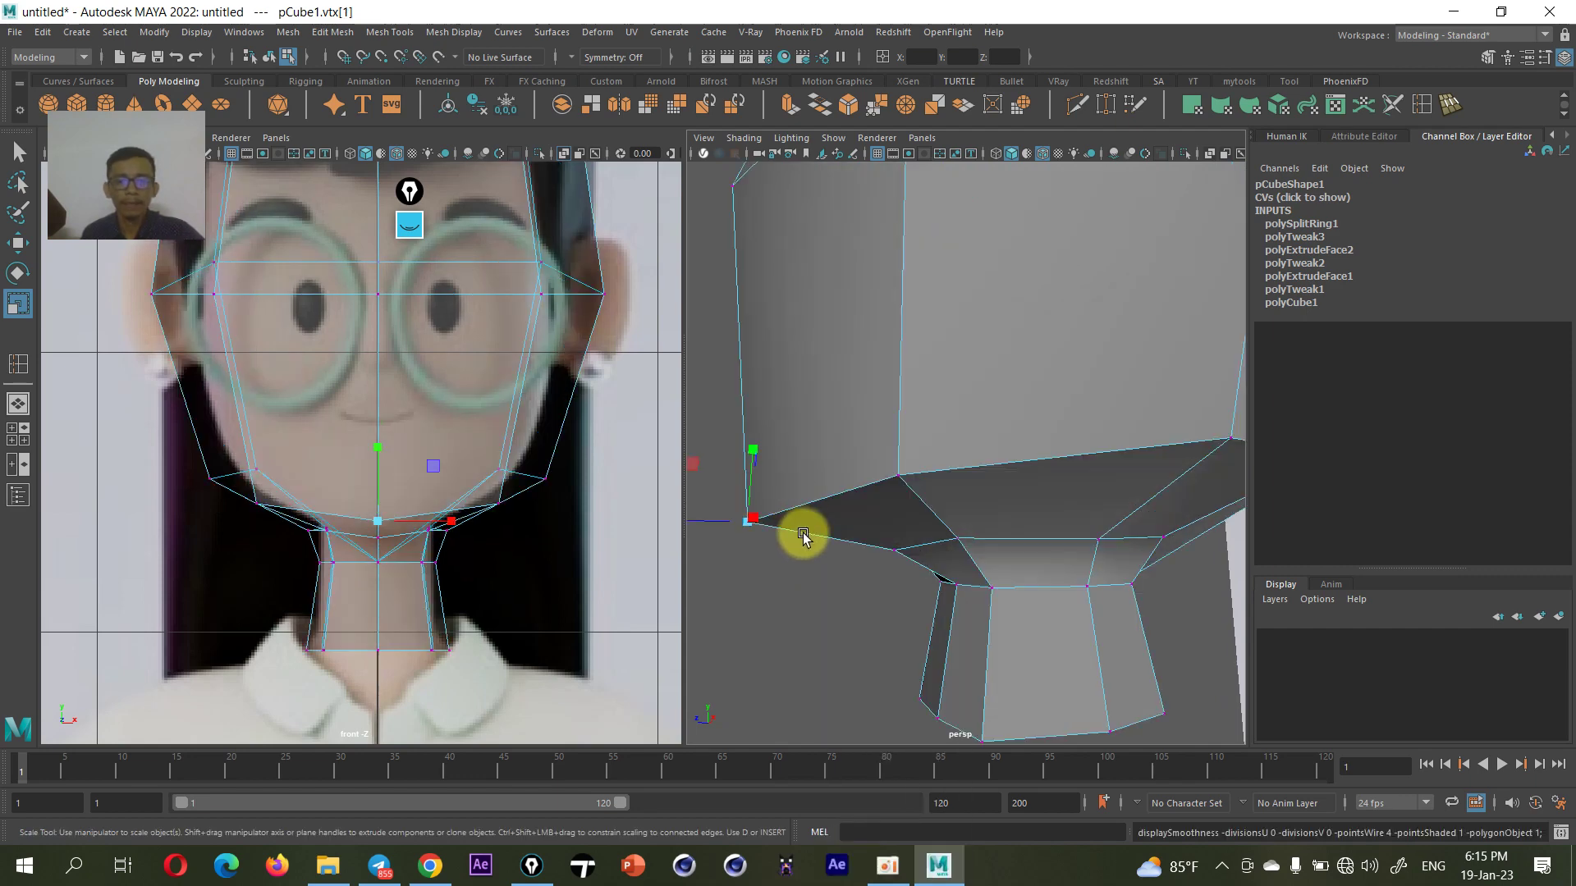
mouse_move(797, 510)
alt+mouse_down()
mouse_move(1015, 556)
mouse_move(1154, 490)
mouse_move(1016, 493)
mouse_move(889, 538)
mouse_move(996, 553)
mouse_move(786, 566)
alt+mouse_up()
key(w)
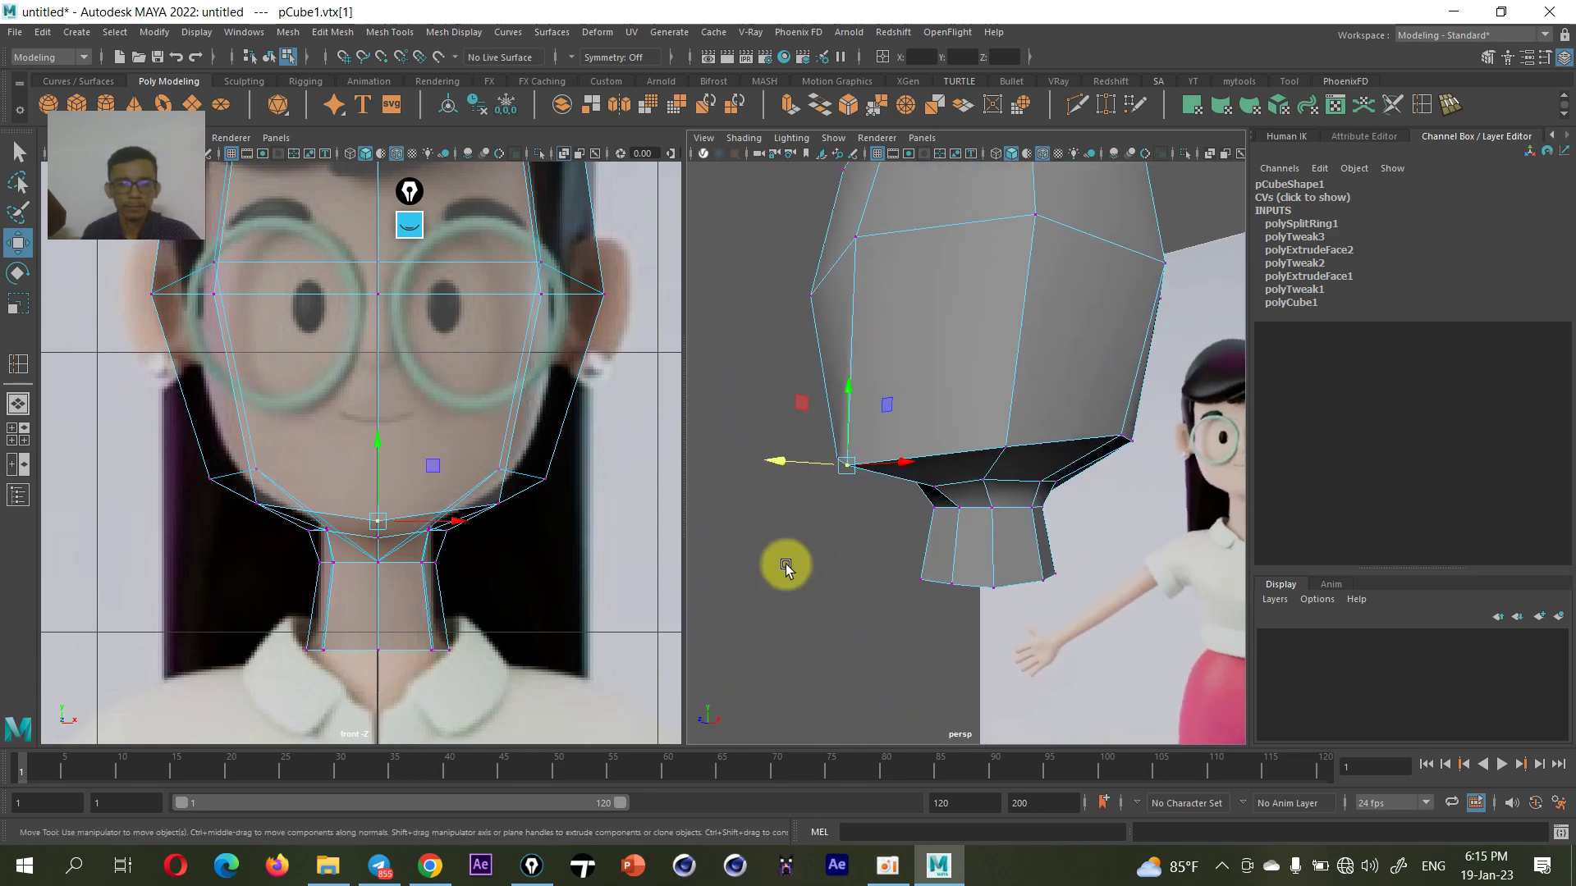
alt+middle_drag(400, 574, 405, 650)
scroll(989, 538, up, 3)
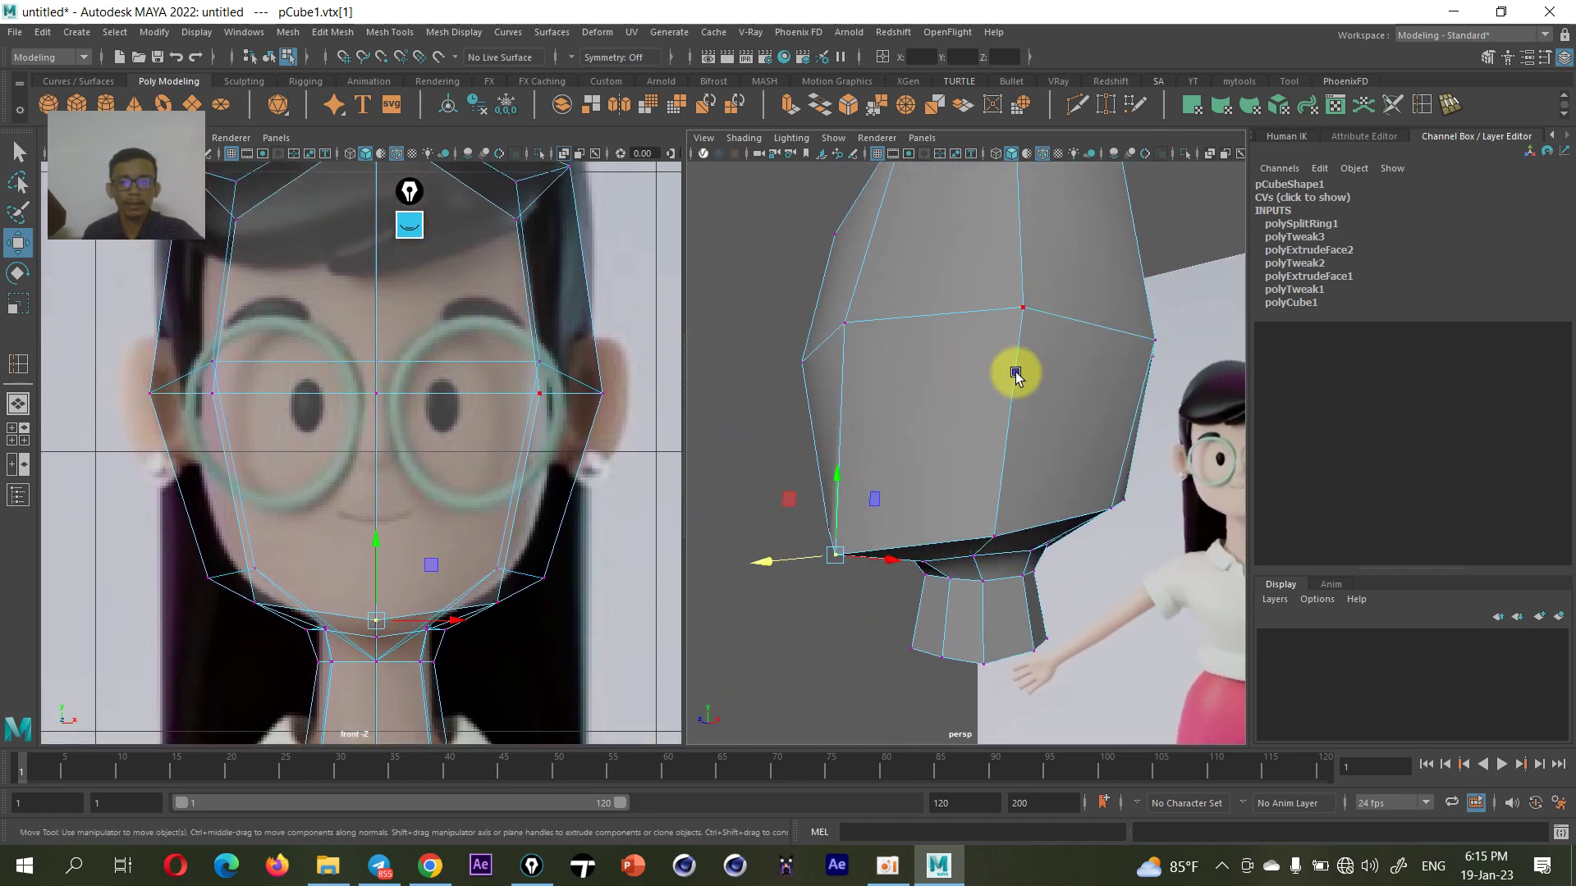
right_drag(1016, 373, 1083, 338)
key(3)
mouse_move(1070, 345)
alt+mouse_down()
mouse_move(1017, 447)
mouse_move(1171, 440)
mouse_move(1160, 394)
mouse_move(1023, 496)
alt+mouse_up()
scroll(1021, 496, up, 3)
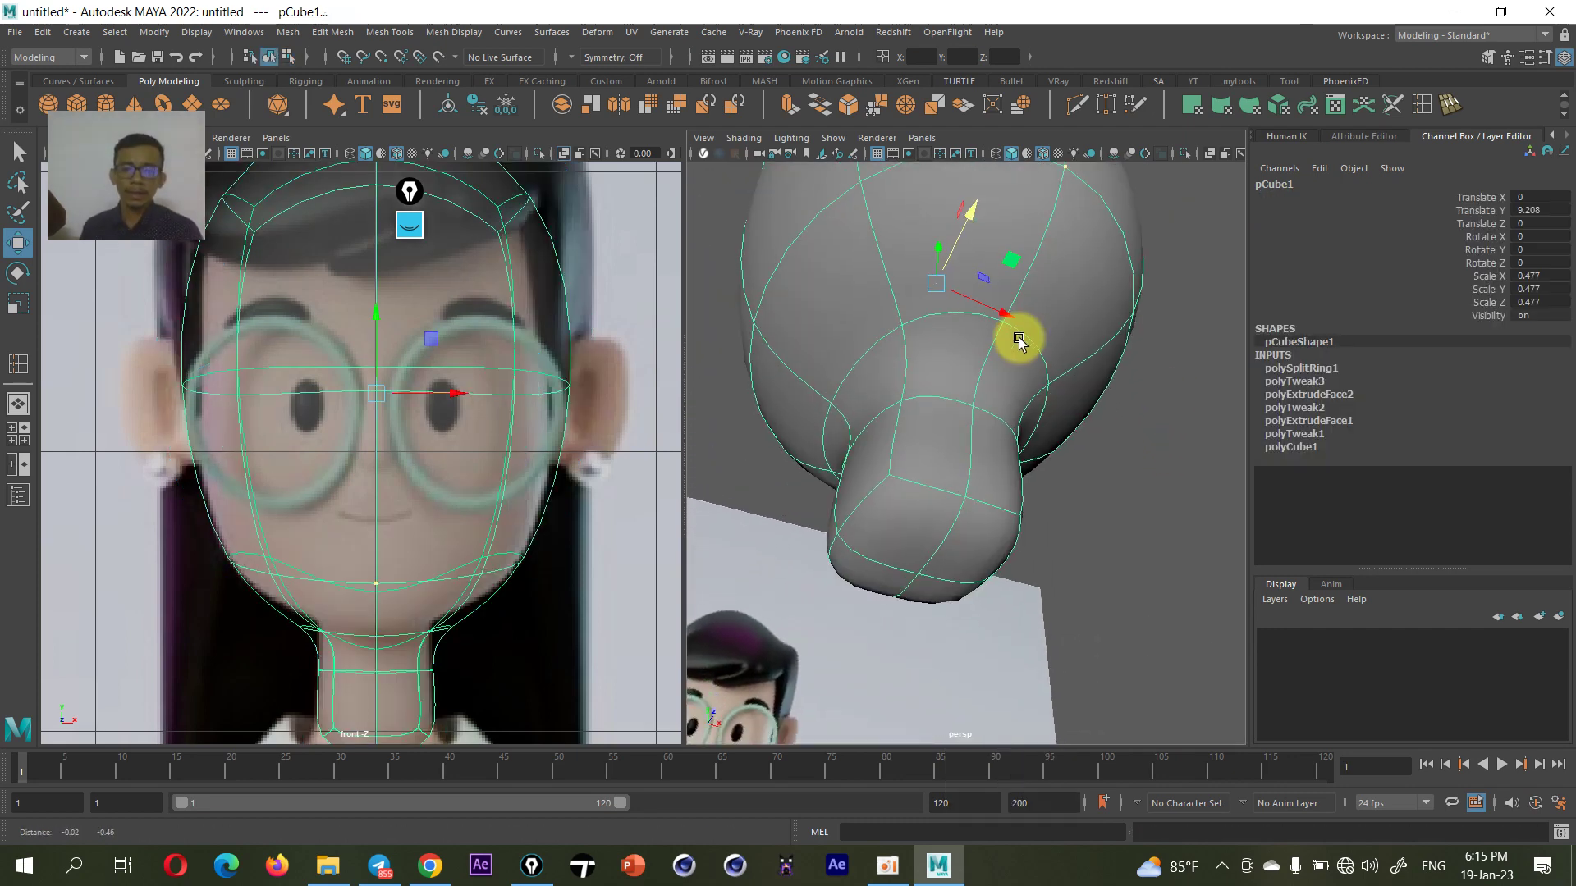
- Select the face loop capping the neck bottom and delete it
right_drag(964, 417, 965, 460)
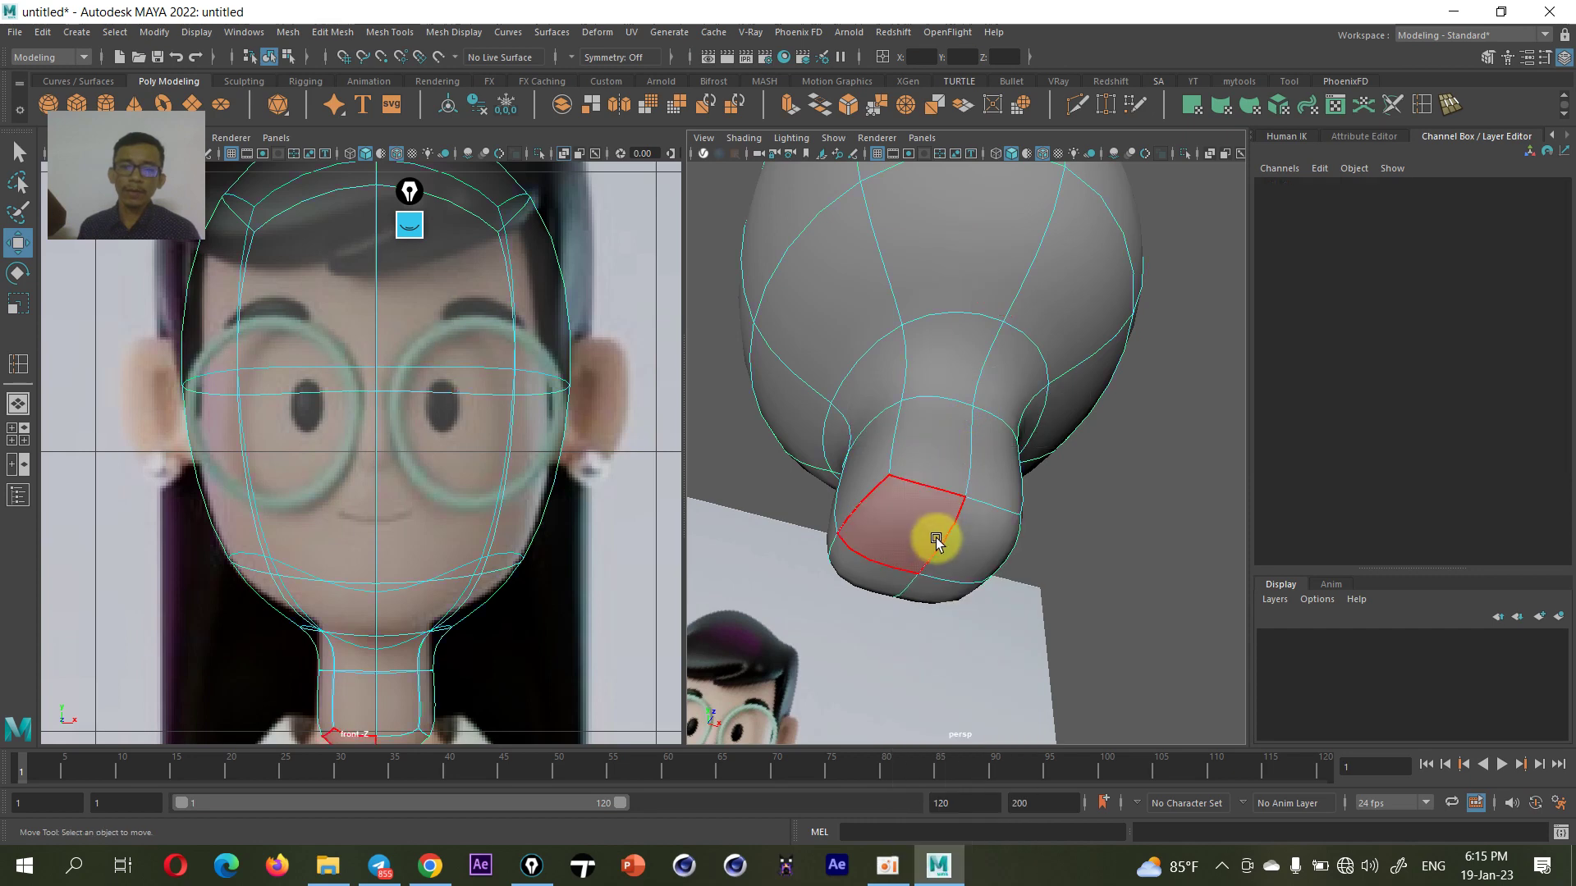
click(922, 554)
double_click(1003, 530)
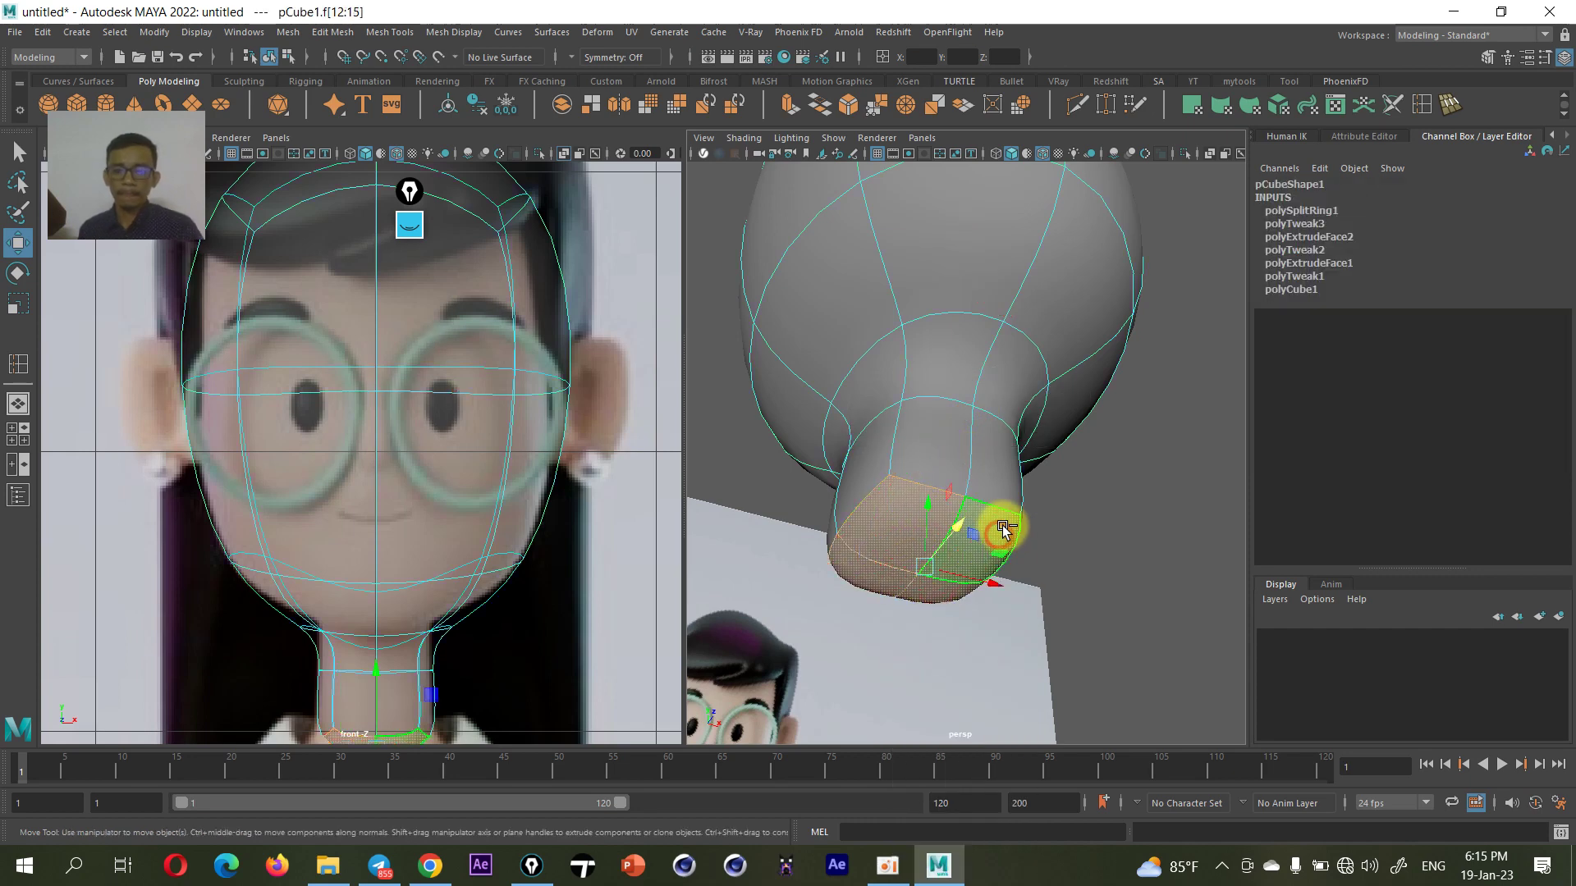
key(Delete)
- Orbit to check the open neck base and switch the neck to vertex editing
scroll(997, 476, down, 3)
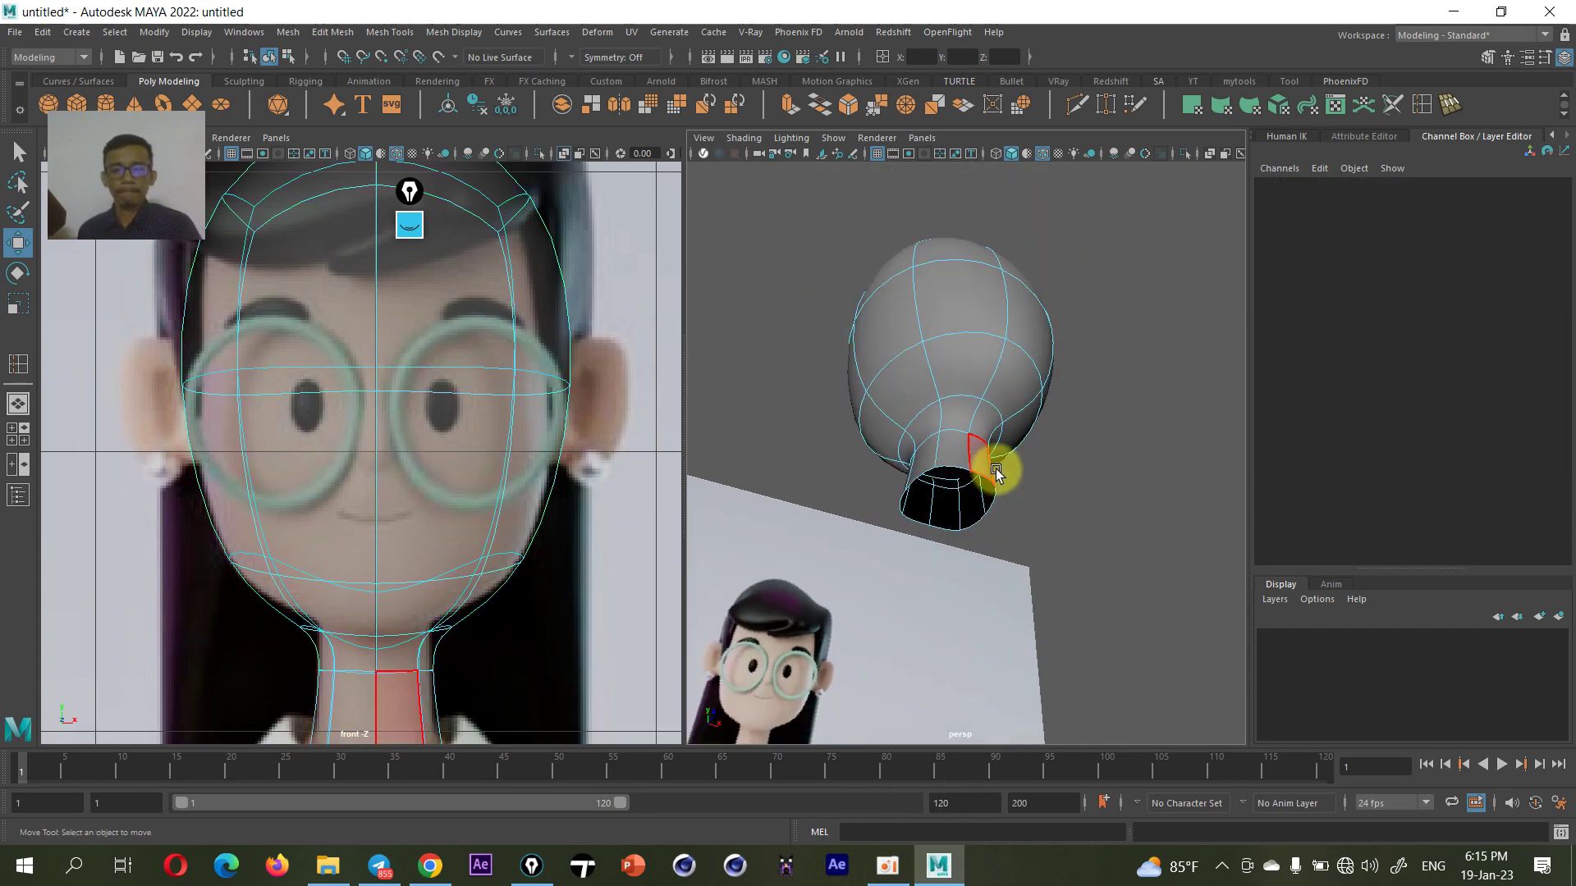
mouse_move(995, 460)
alt+mouse_down()
mouse_move(800, 509)
mouse_move(848, 528)
alt+mouse_up()
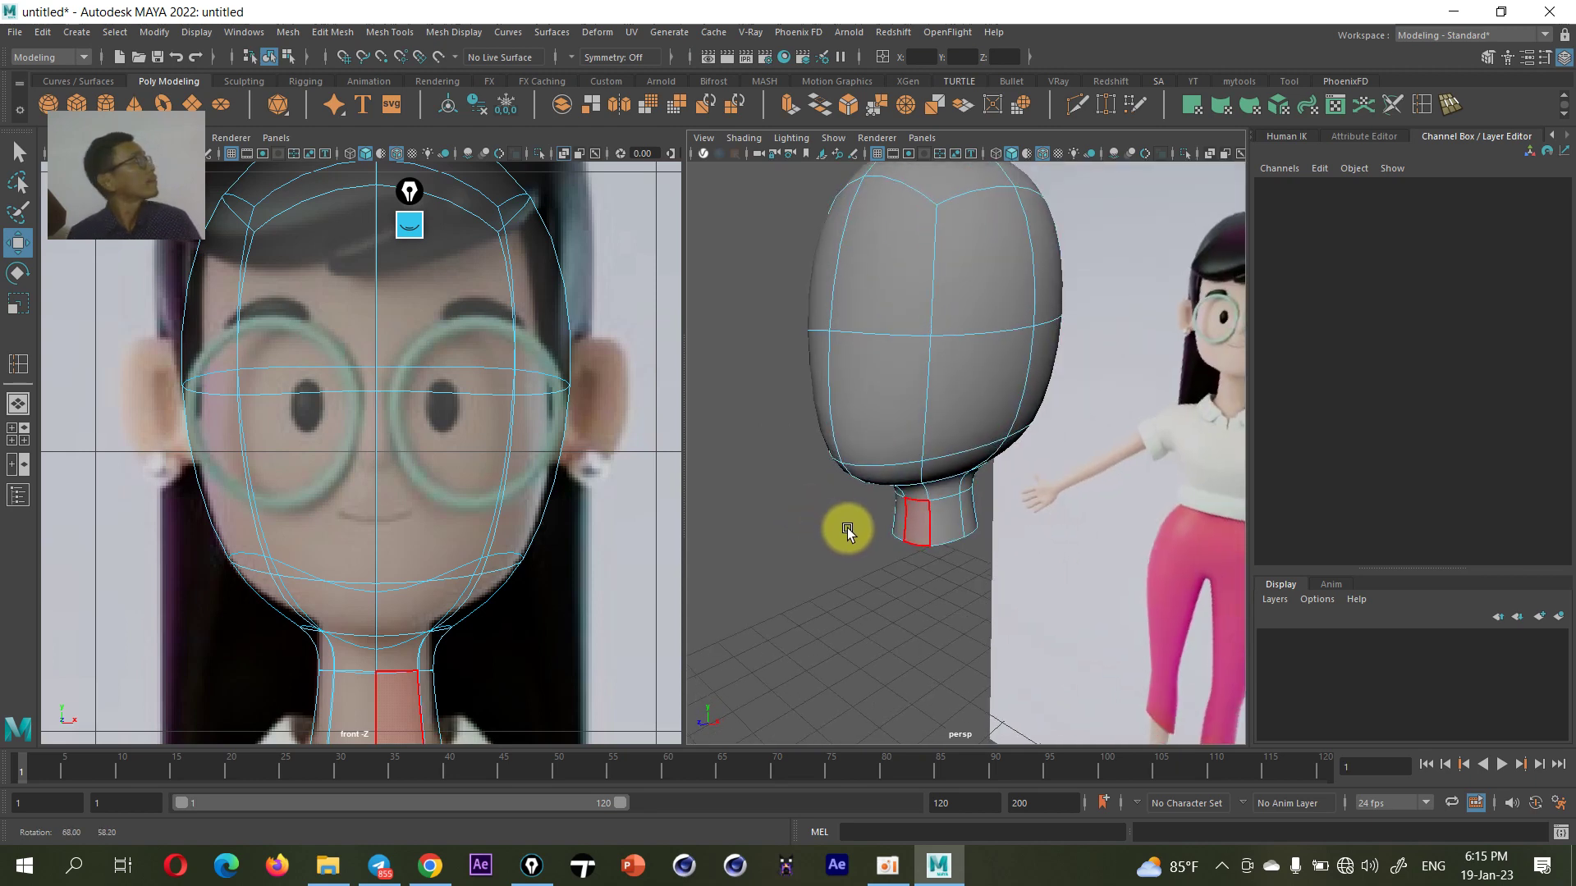
alt+right_drag(908, 457, 918, 558)
mouse_move(918, 558)
alt+mouse_down()
mouse_move(879, 492)
mouse_move(950, 429)
mouse_move(1073, 457)
mouse_move(960, 457)
alt+mouse_up()
mouse_move(464, 392)
alt+middle_down()
mouse_move(468, 429)
mouse_move(528, 435)
alt+middle_up()
click(509, 394)
right_click(504, 402)
click(504, 400)
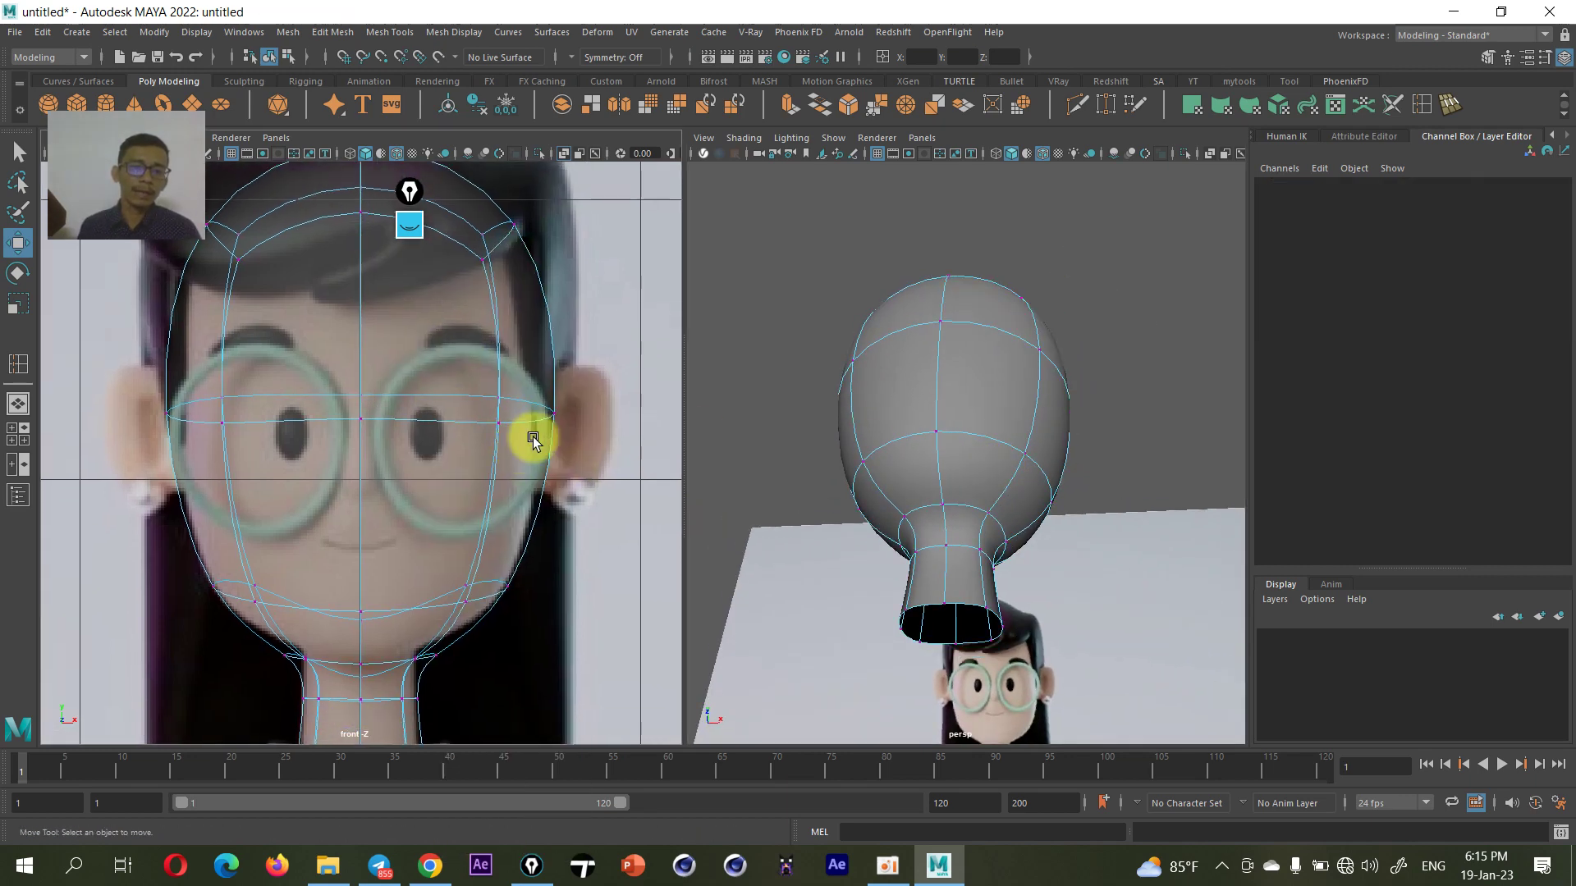
- Try narrowing the eye-level vertex ring in X, then undo the ring scale
drag(589, 357, 113, 450)
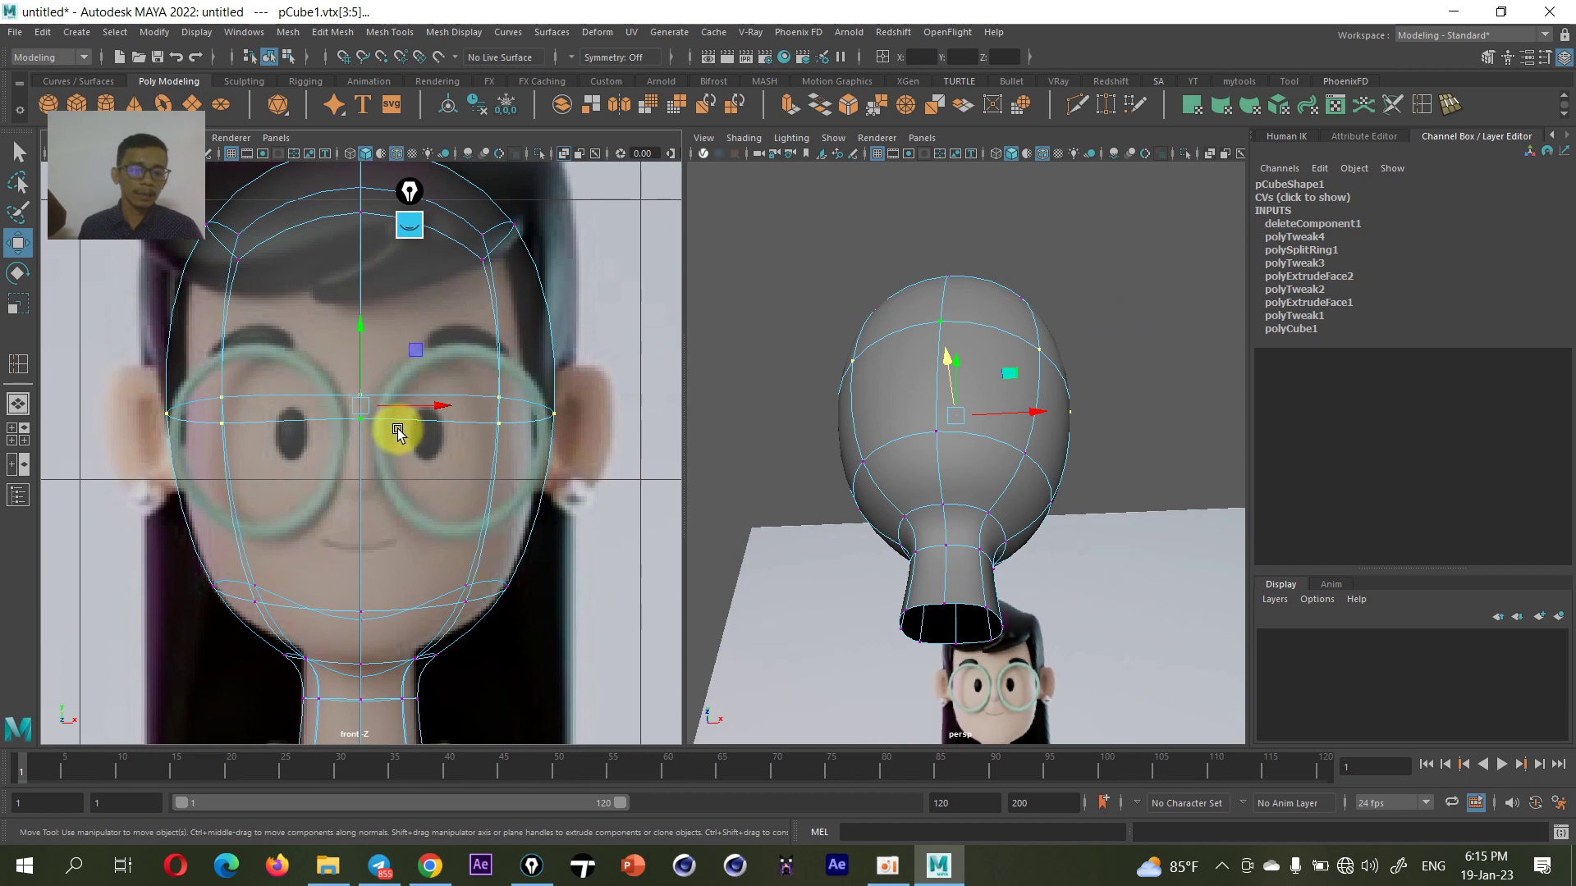
key(r)
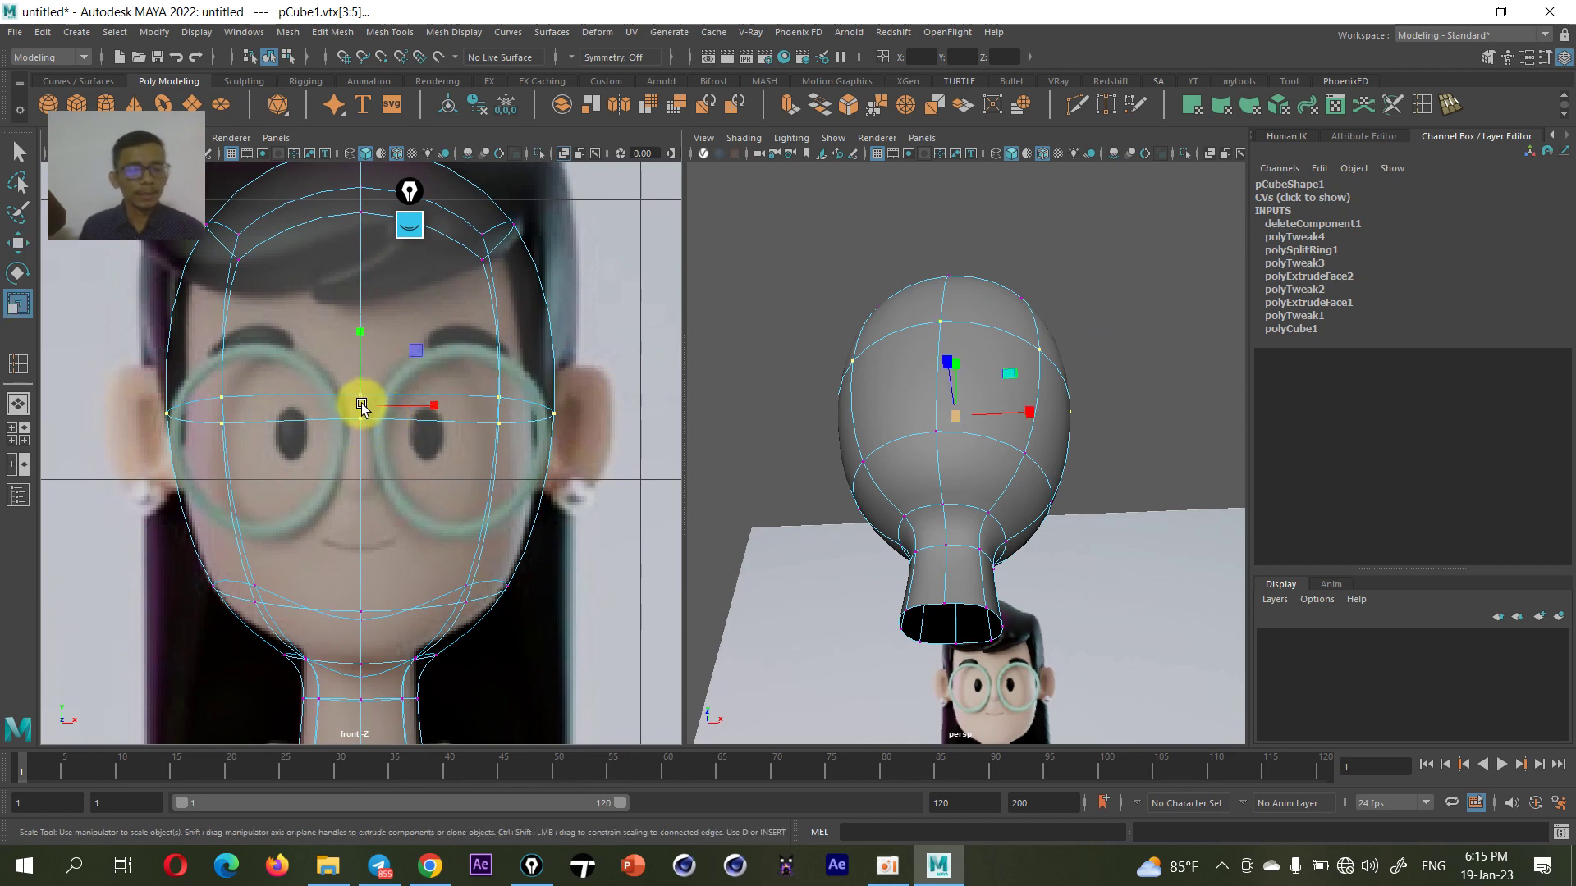
click(361, 402)
drag(436, 405, 428, 405)
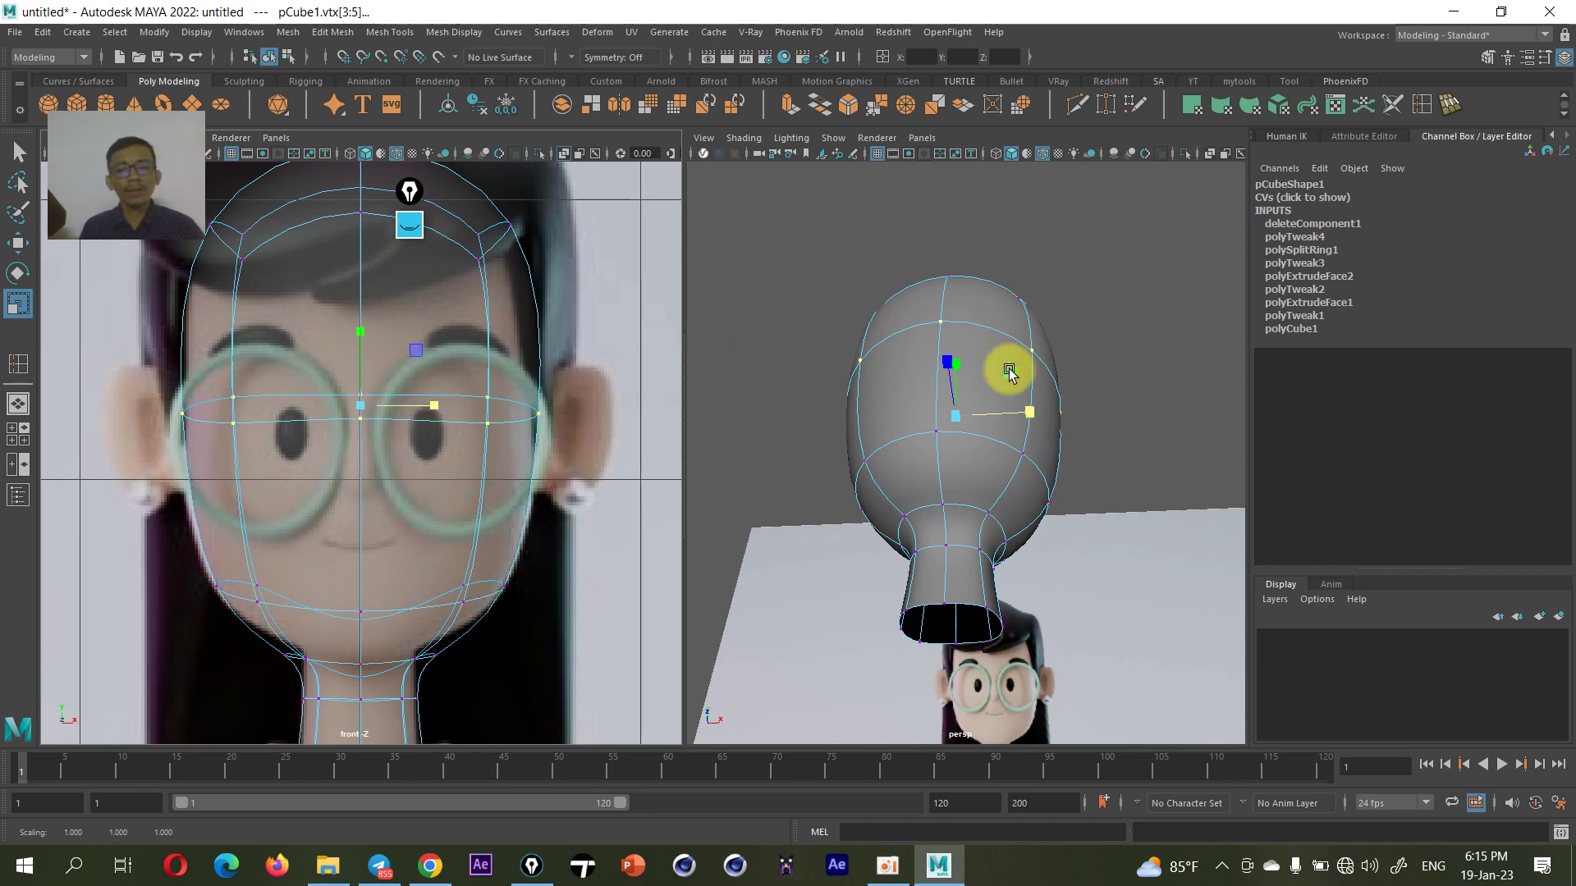
mouse_move(1007, 367)
alt+mouse_down()
mouse_move(895, 448)
mouse_move(905, 429)
alt+mouse_up()
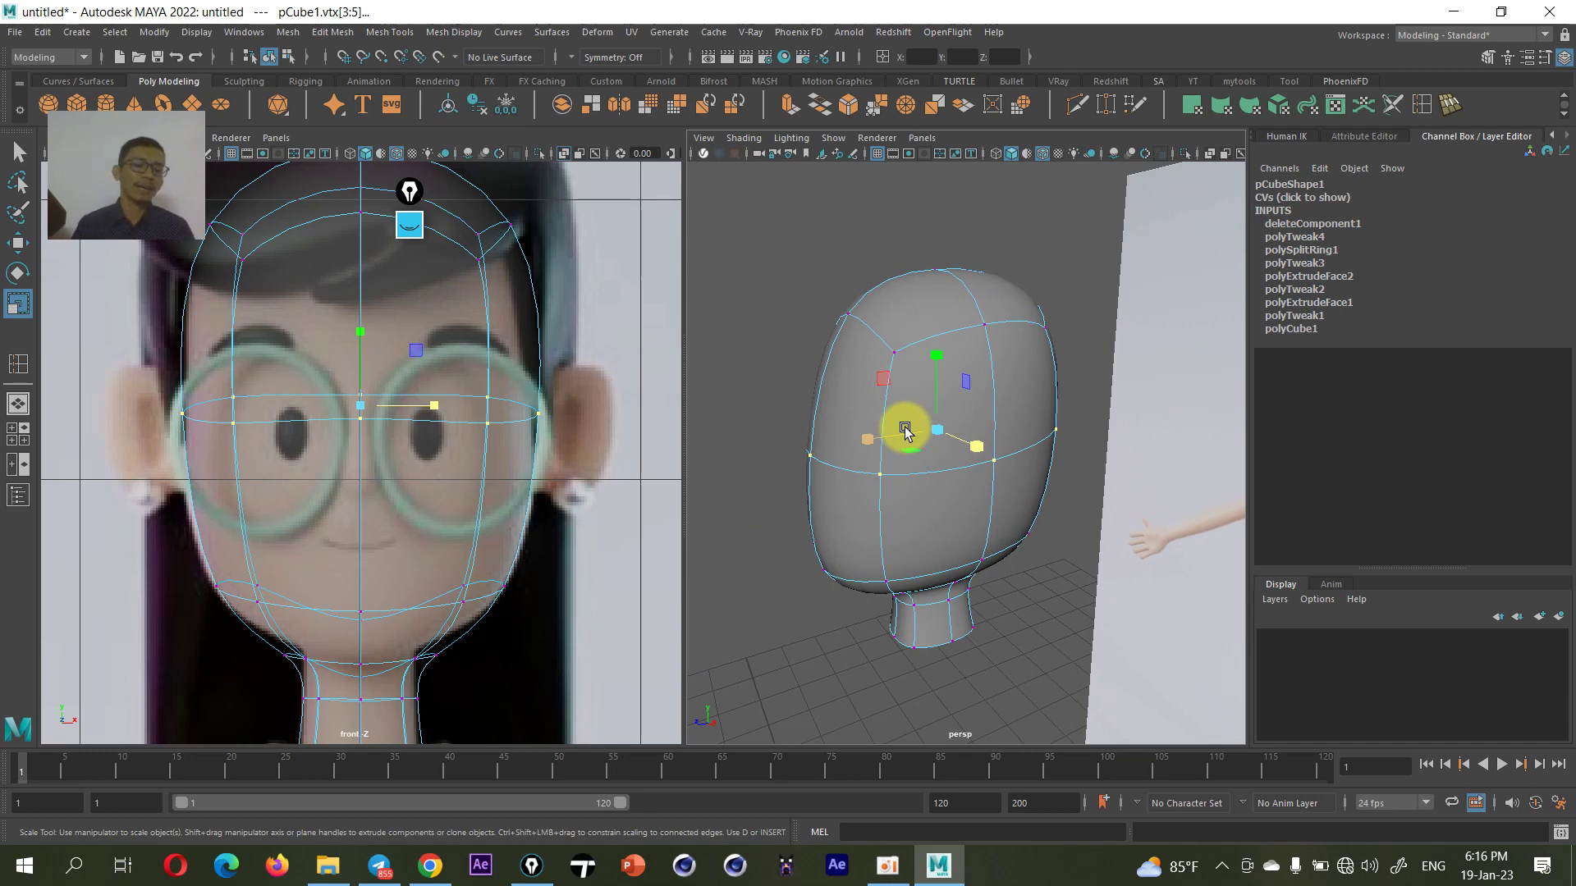
scroll(395, 435, up, 1)
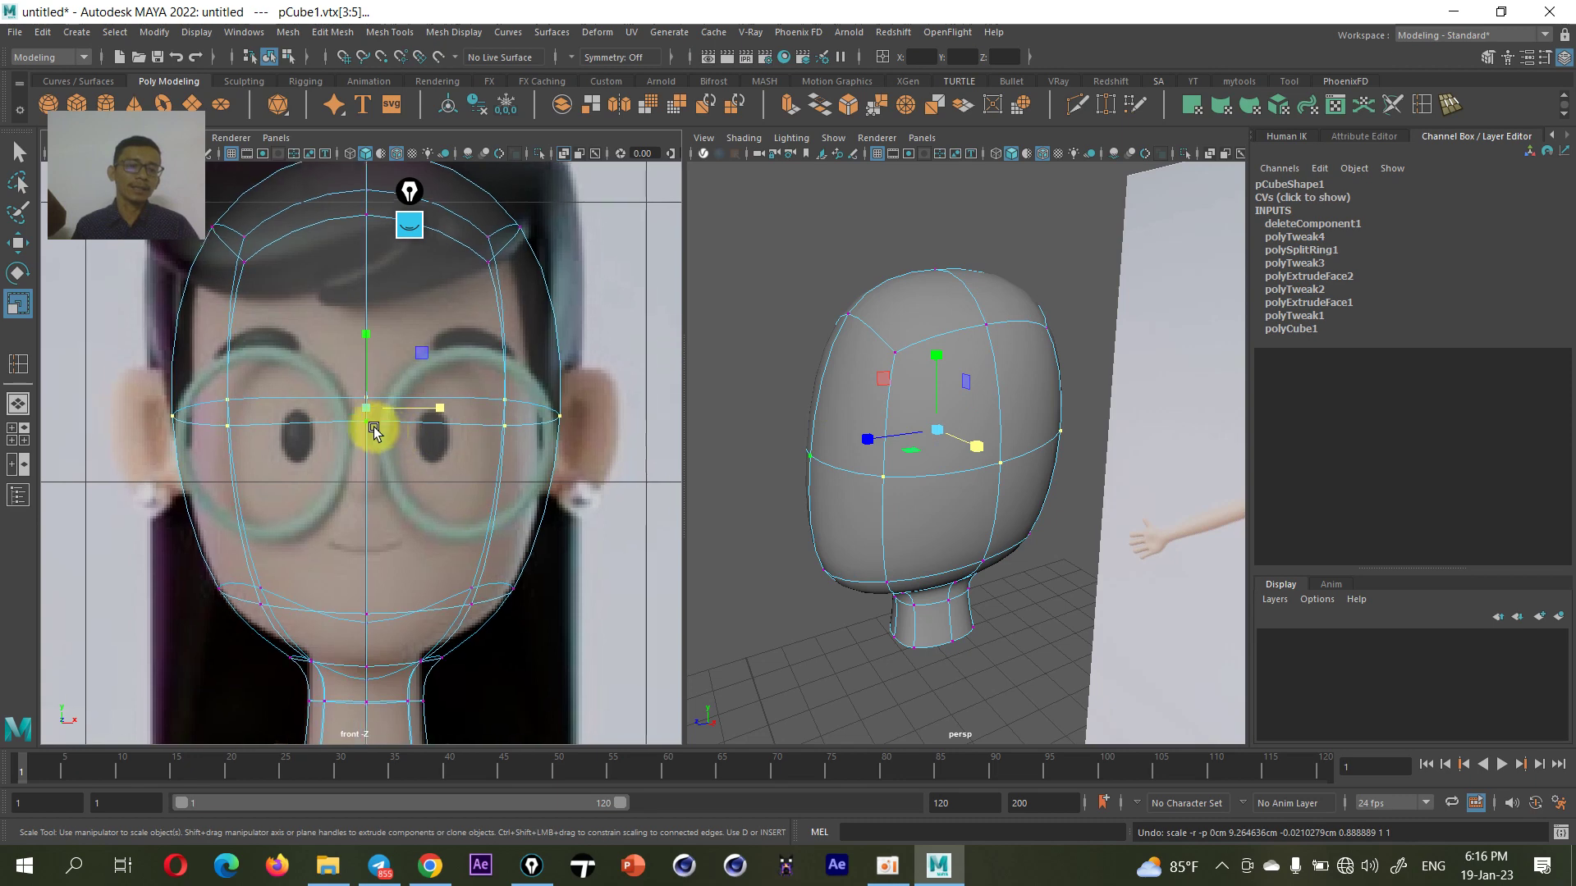
scroll(395, 435, up, 1)
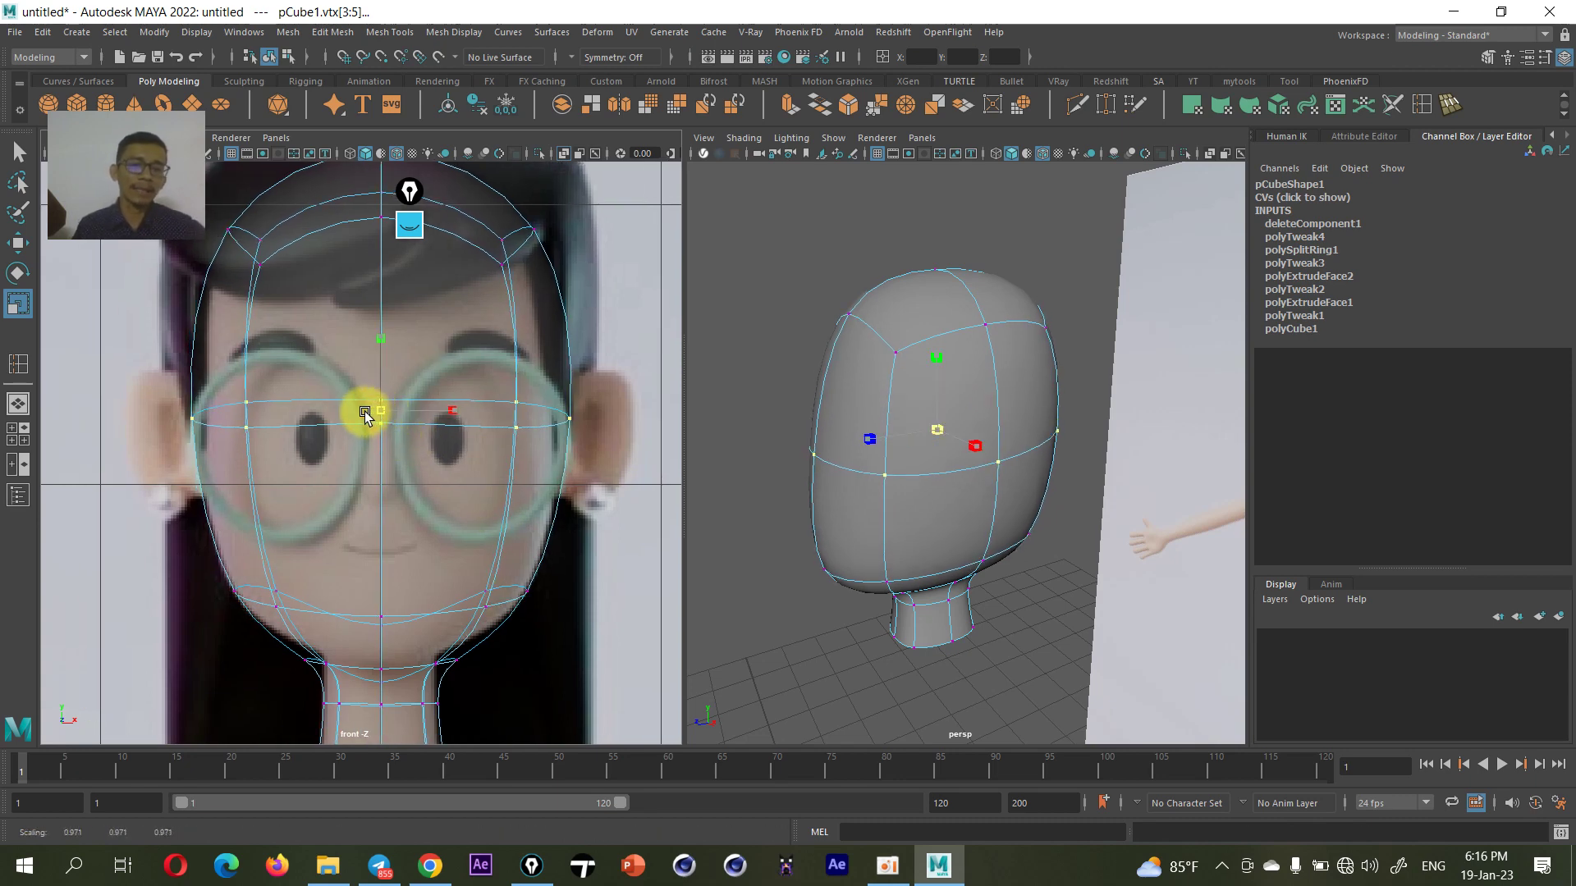
drag(380, 416, 154, 416)
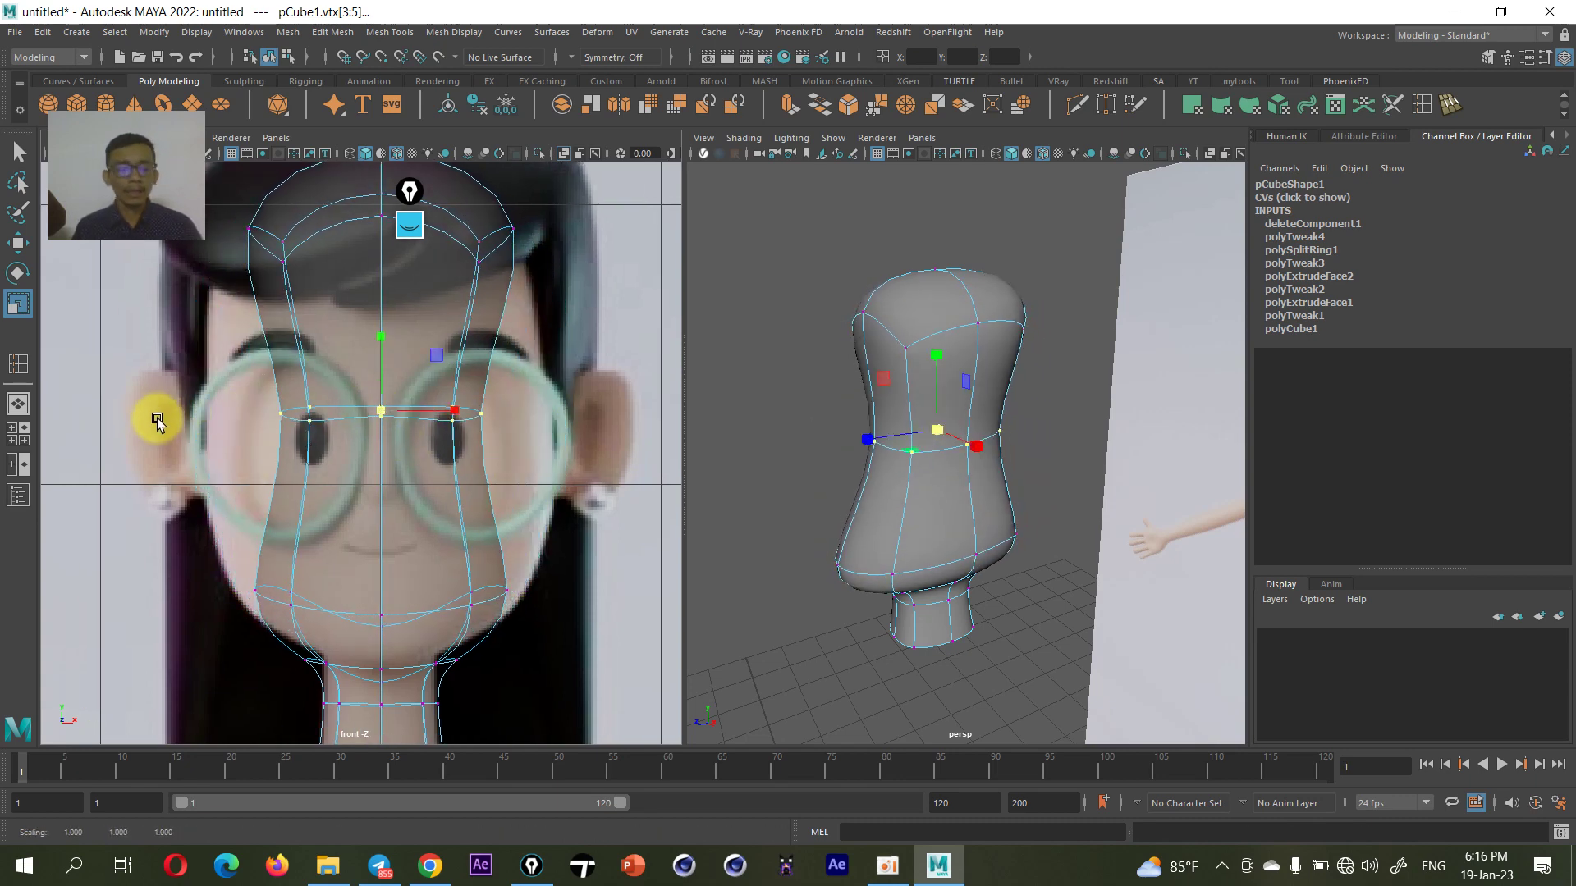
key(ctrl+z)
- Raise the jaw and neck-base vertices slightly in the front view
mouse_move(316, 419)
alt+middle_down()
mouse_move(311, 484)
mouse_move(352, 433)
mouse_move(348, 450)
mouse_move(340, 407)
mouse_move(335, 433)
alt+middle_up()
key(w)
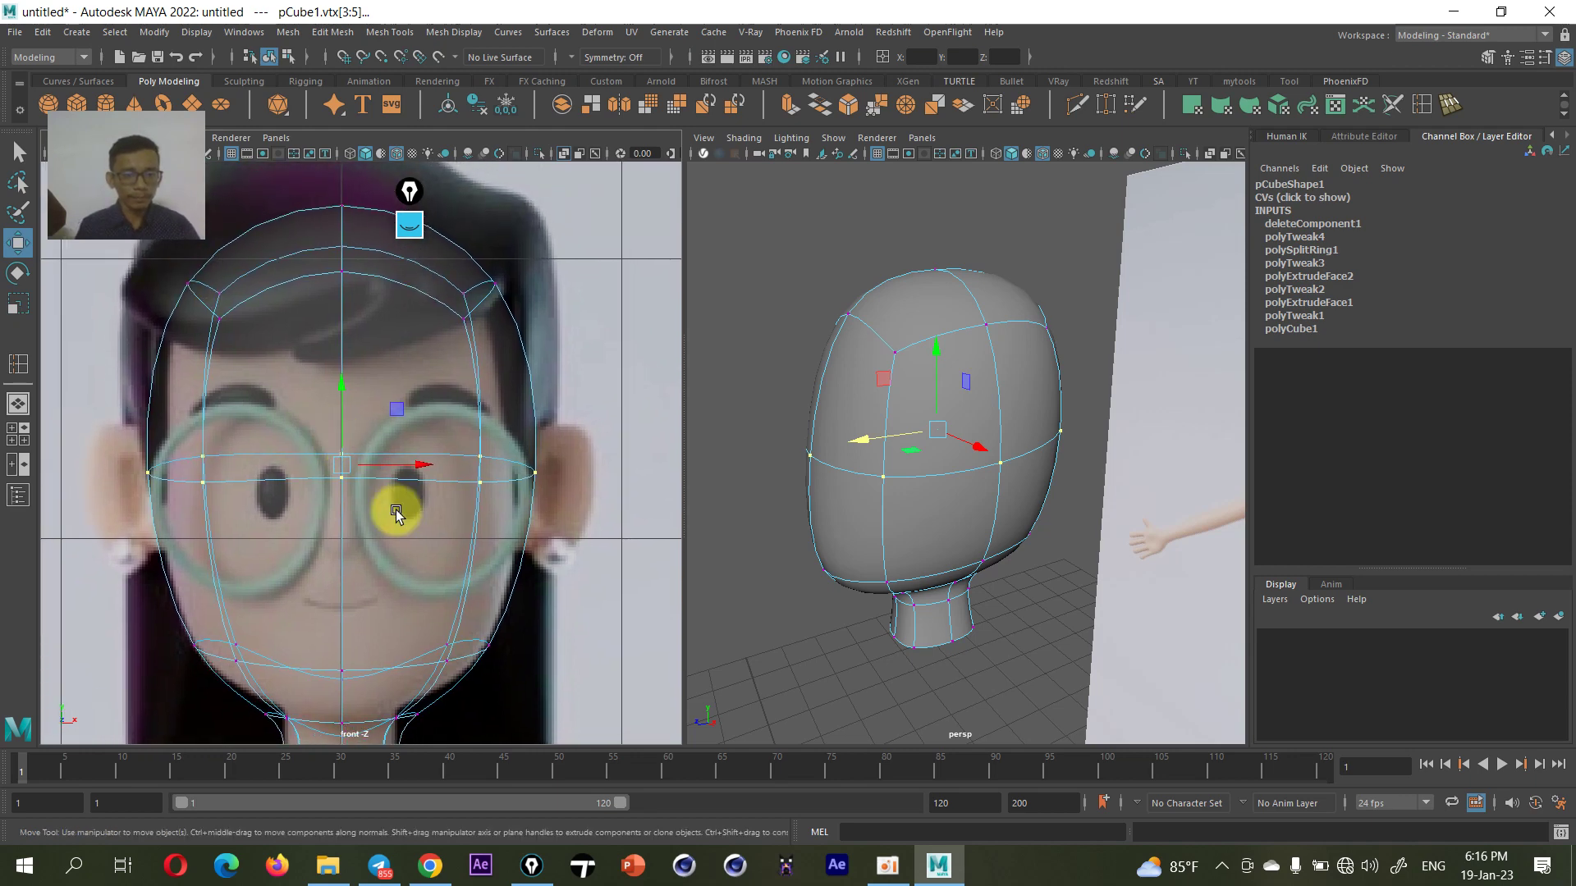
alt+middle_drag(397, 503, 407, 446)
alt+middle_drag(394, 507, 399, 440)
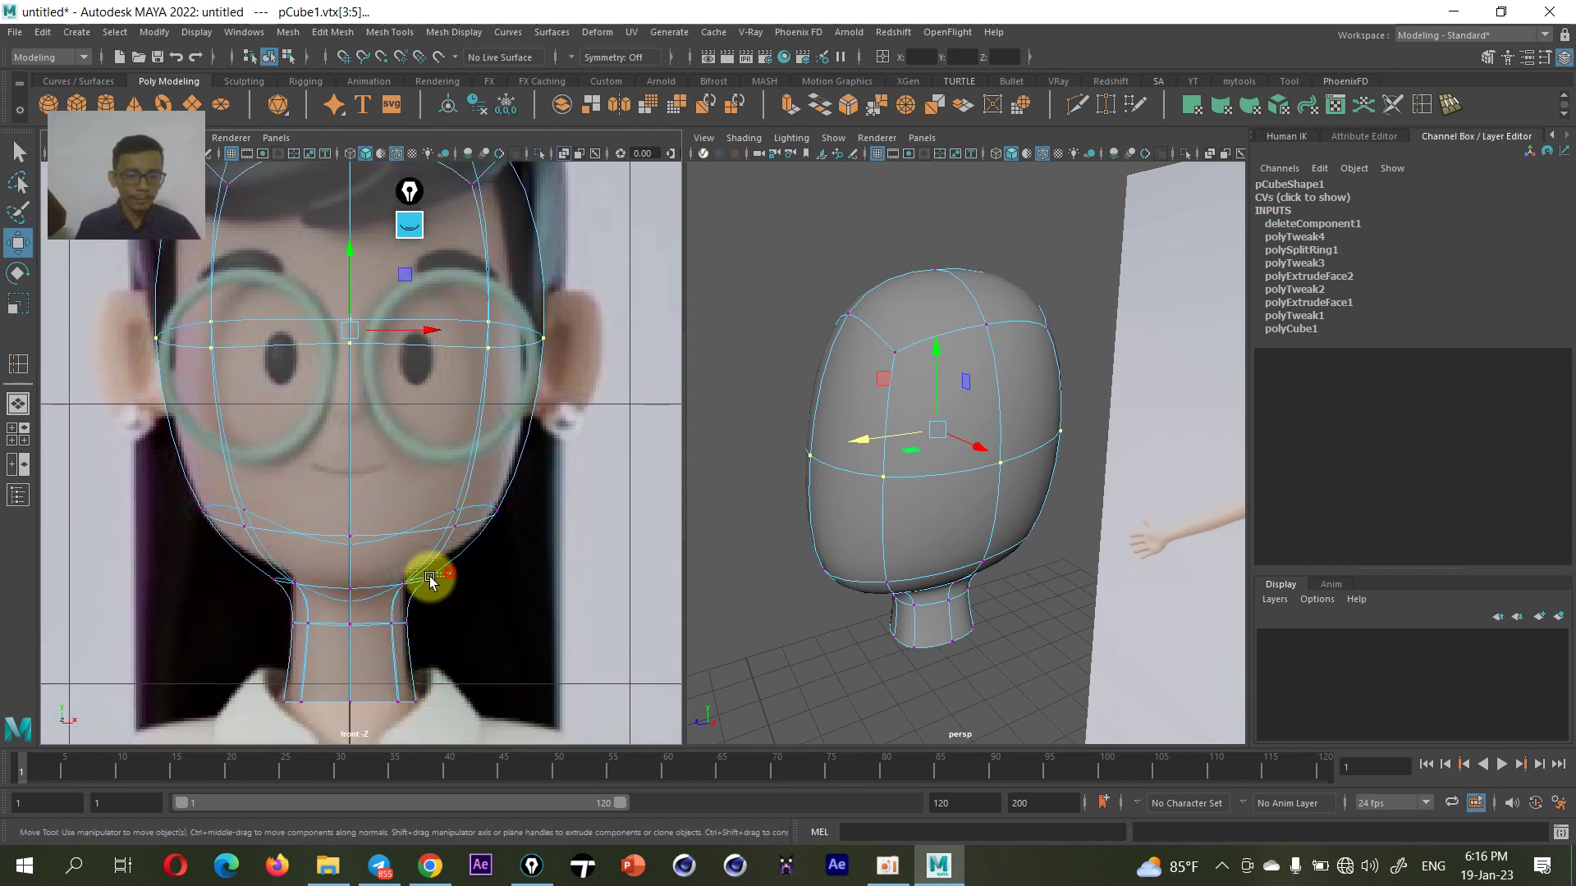
drag(430, 575, 401, 587)
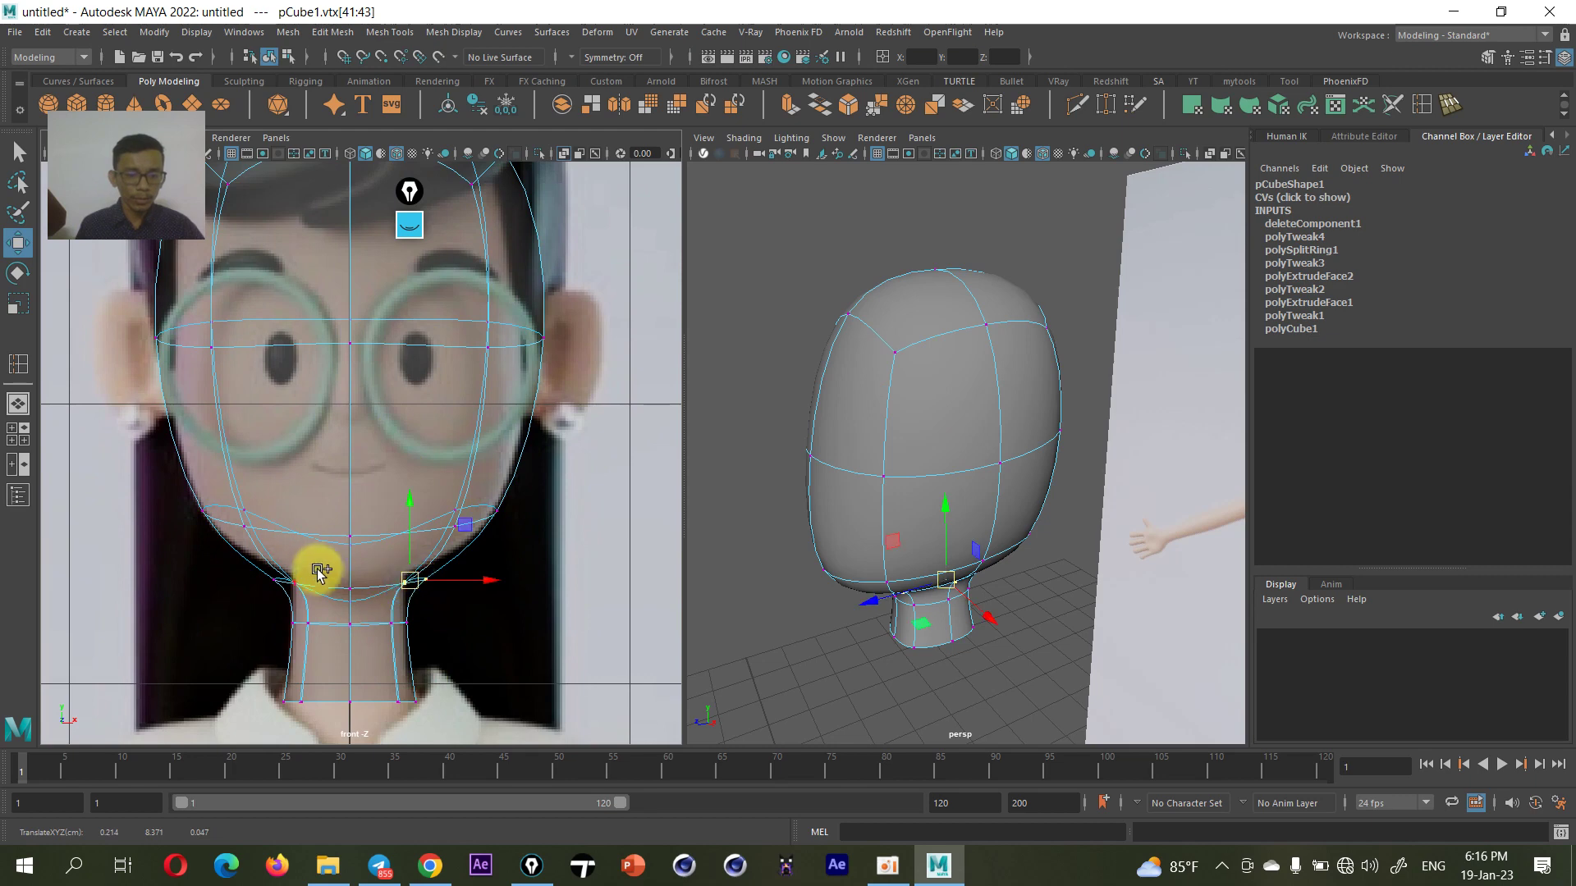
shift+drag(320, 544, 217, 597)
click(345, 543)
drag(345, 543, 344, 525)
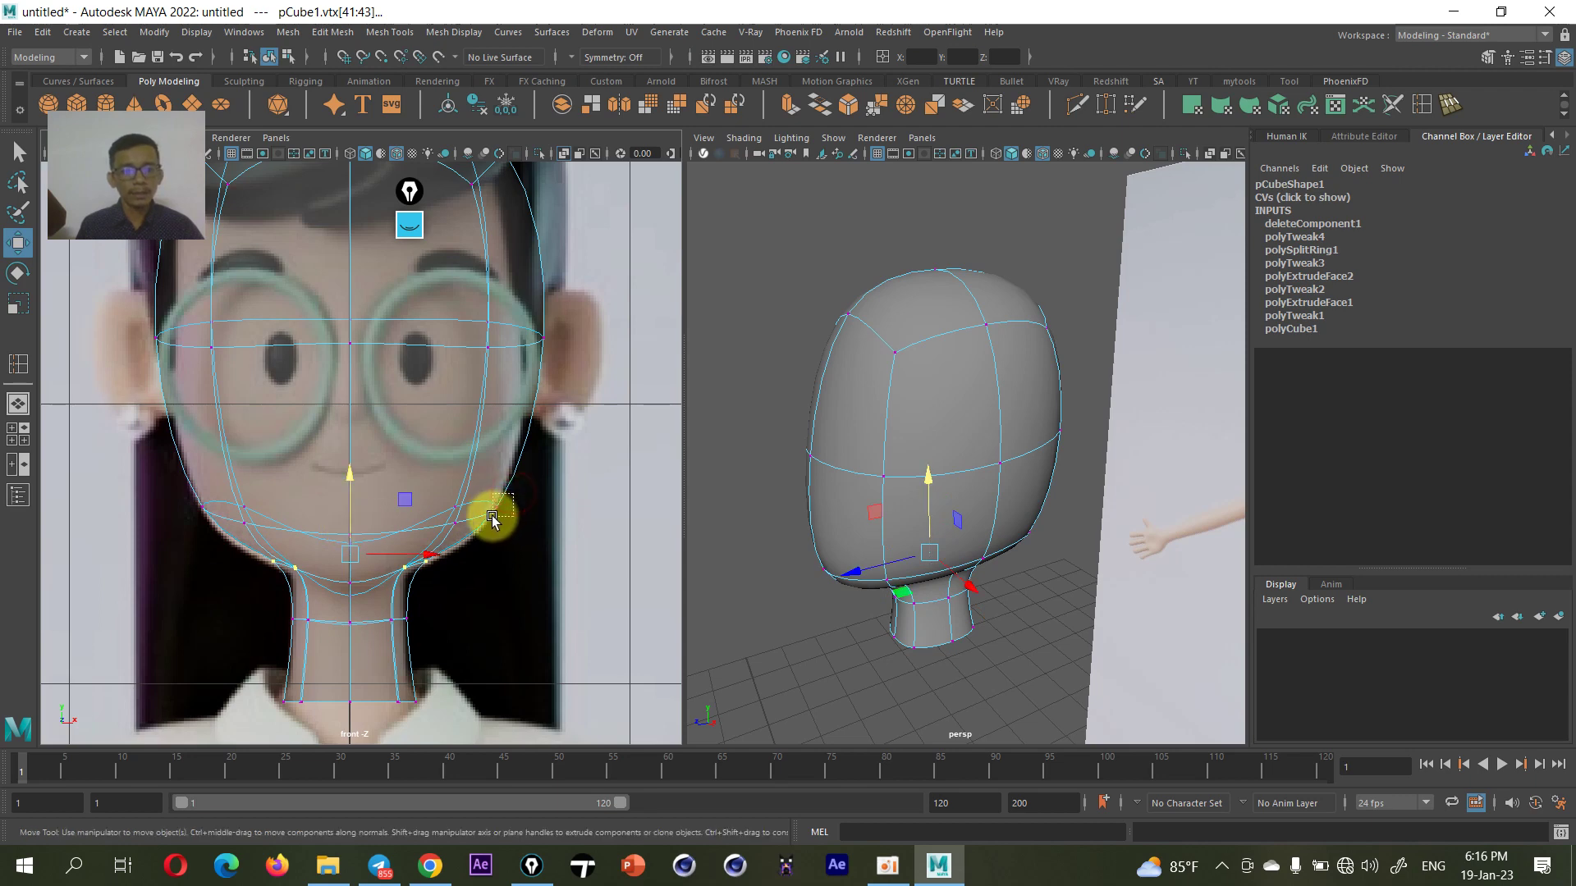
- Select the jaw vertices near the chin for further adjustment
click(510, 494)
drag(205, 490, 162, 537)
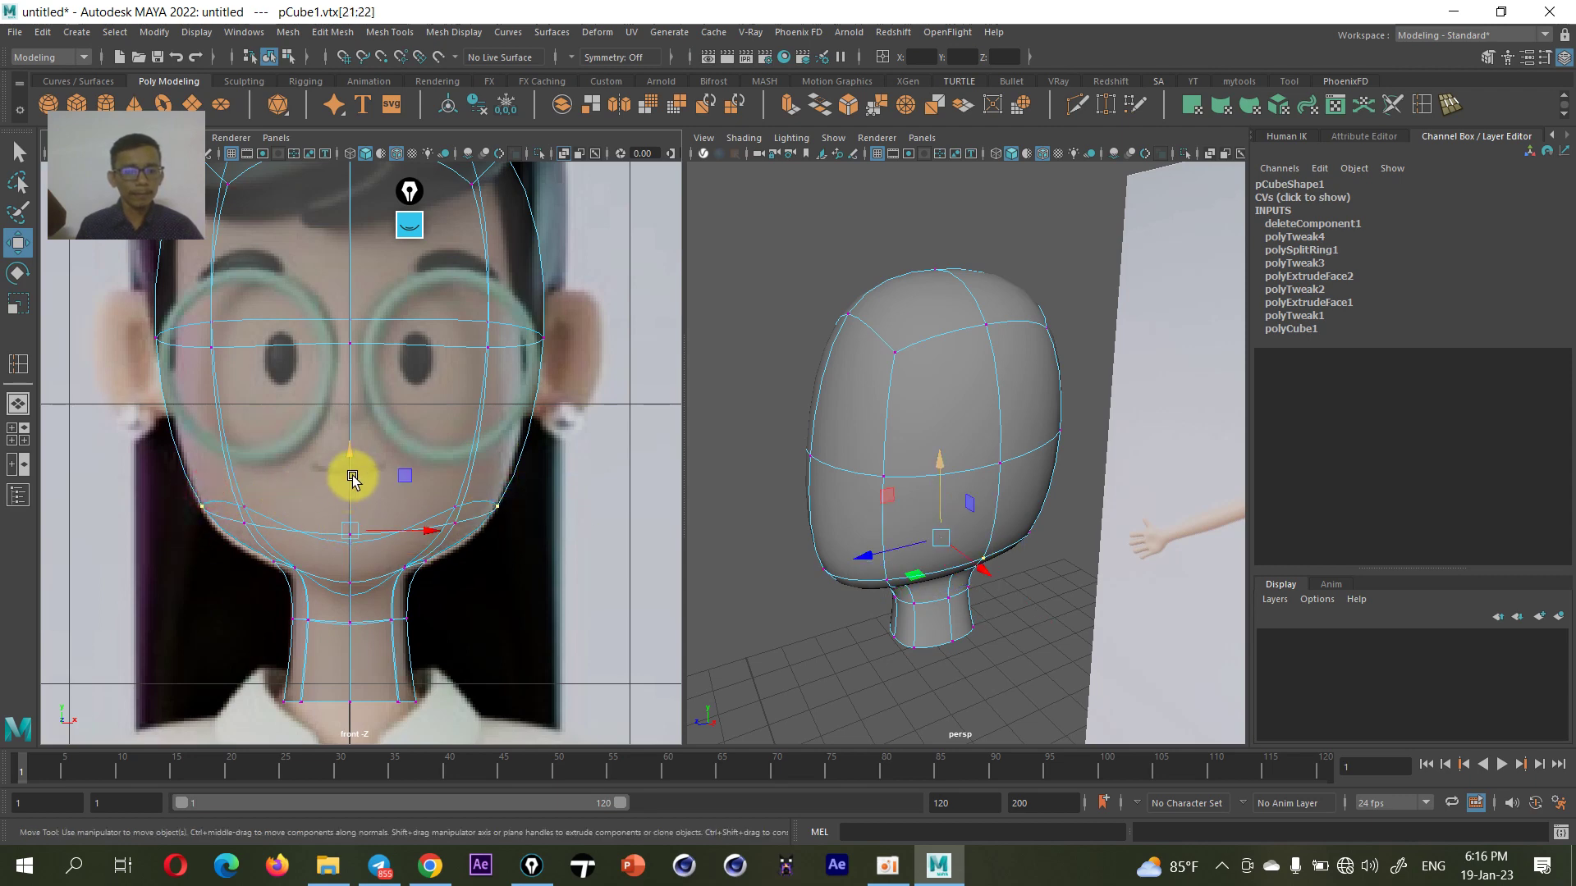
alt+middle_drag(439, 440, 406, 408)
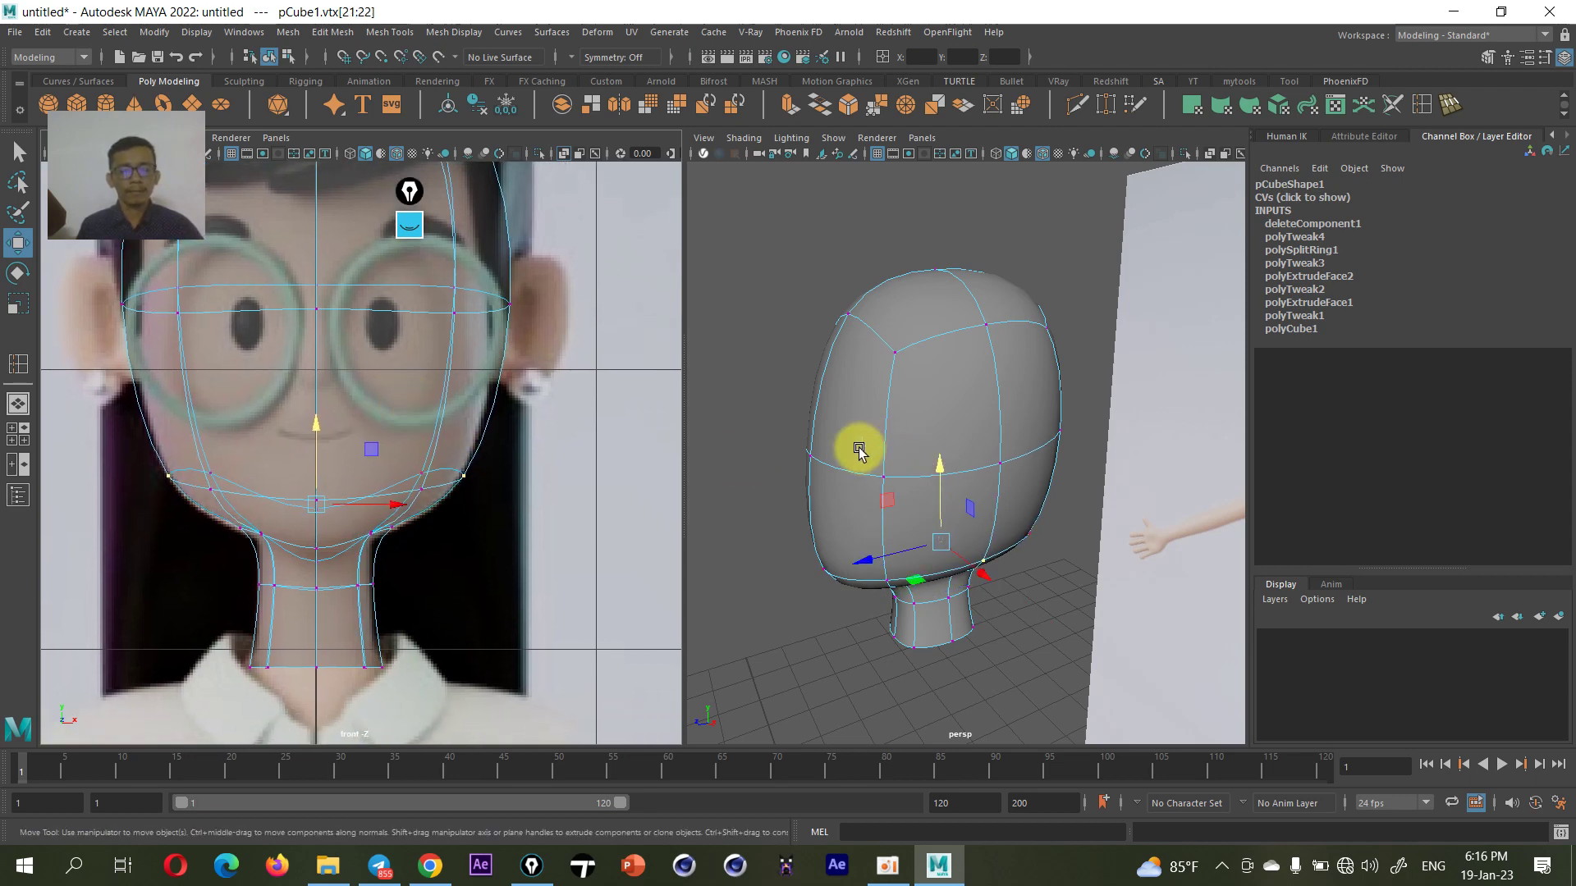
- Show the head smoothed and shaded in Object Mode and orbit around it
key(1)
key(4)
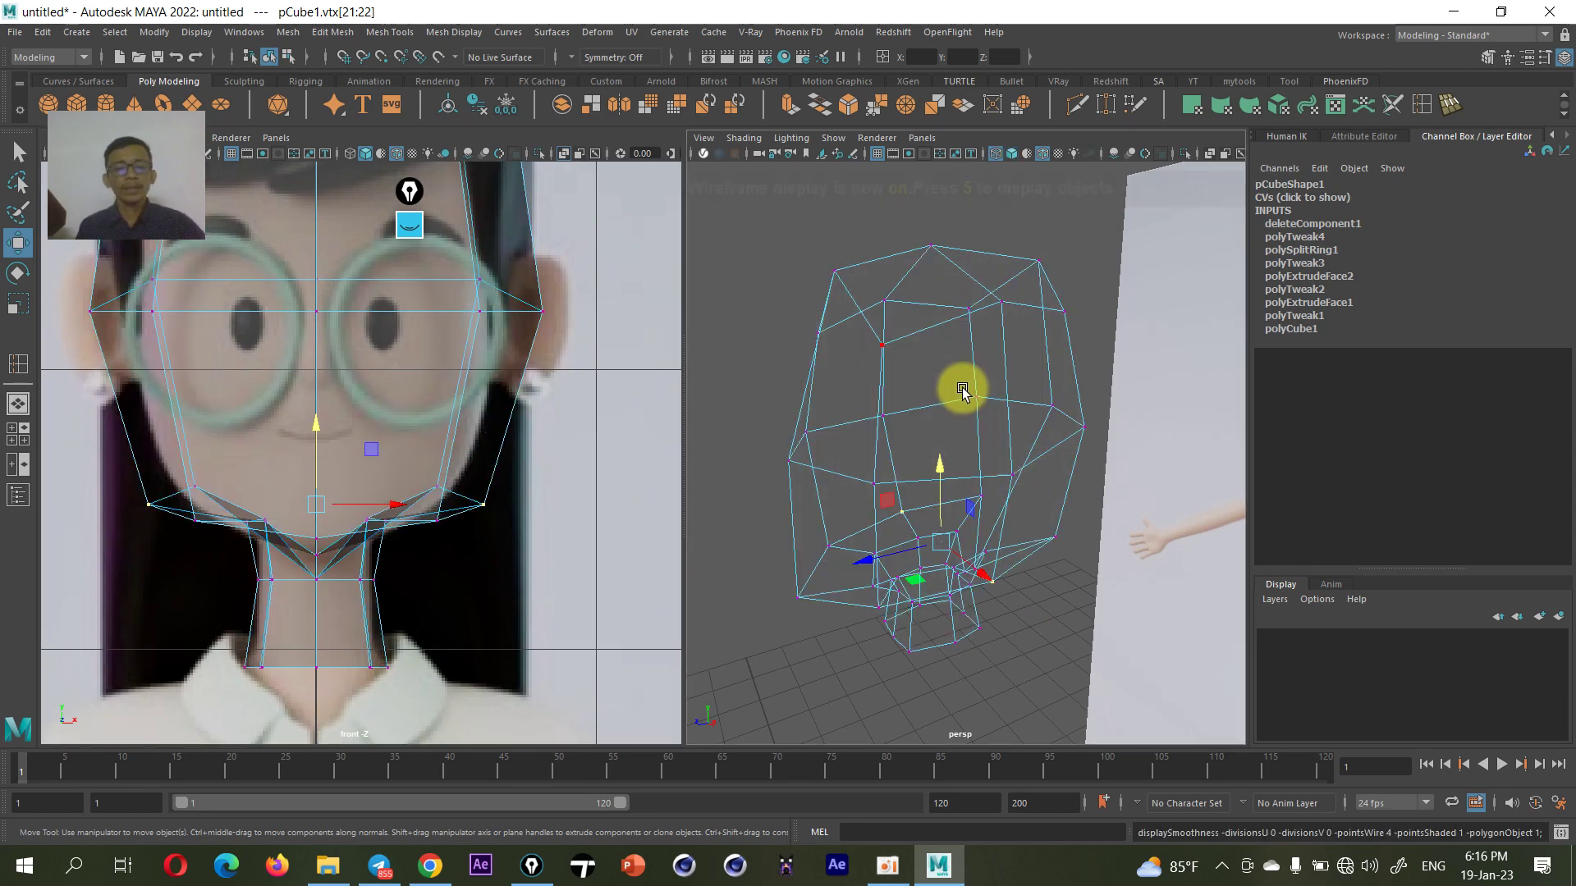
key(3)
key(5)
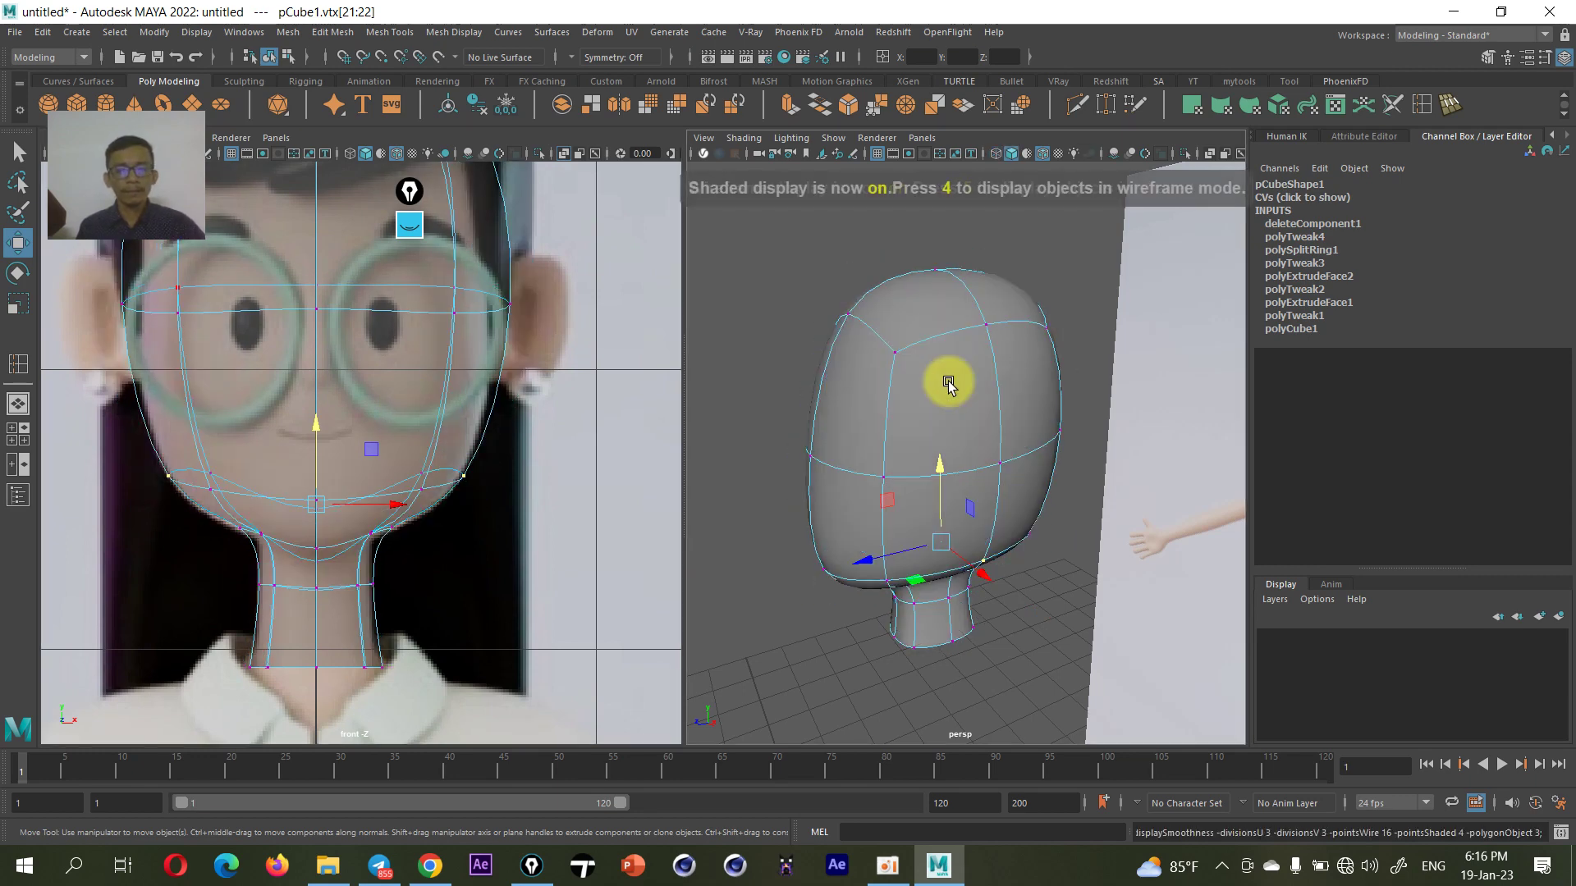
right_drag(948, 388, 1043, 312)
mouse_move(1045, 309)
alt+mouse_down()
mouse_move(1020, 580)
mouse_move(1083, 533)
mouse_move(901, 531)
mouse_move(921, 526)
alt+mouse_up()
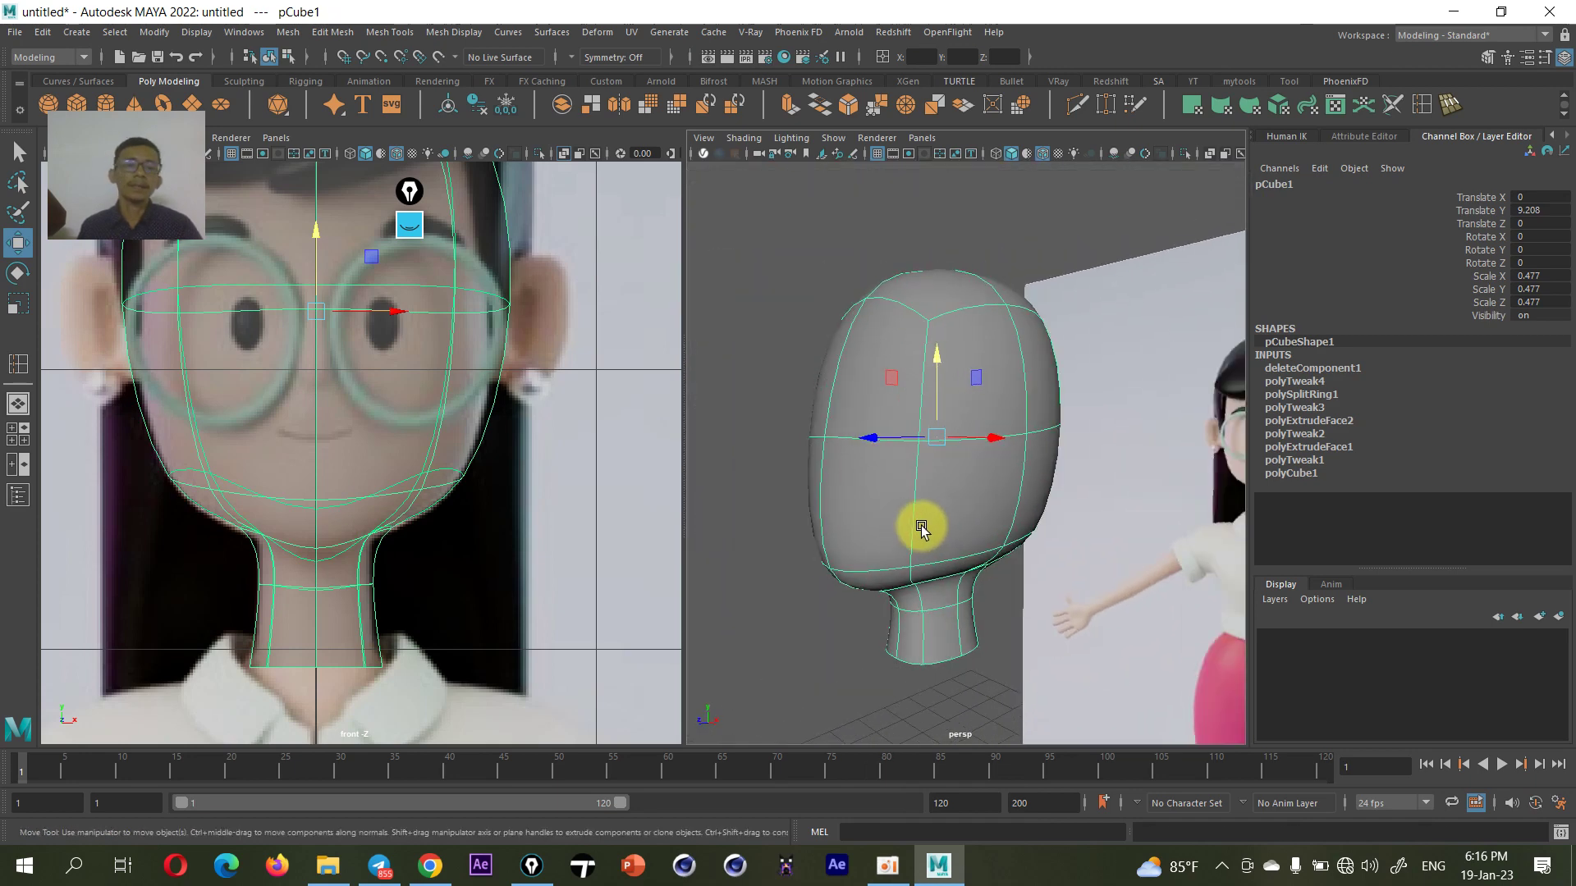
mouse_move(766, 426)
alt+mouse_down()
mouse_move(1073, 534)
mouse_move(1006, 514)
mouse_move(1029, 509)
alt+mouse_up()
alt+middle_drag(412, 310, 453, 380)
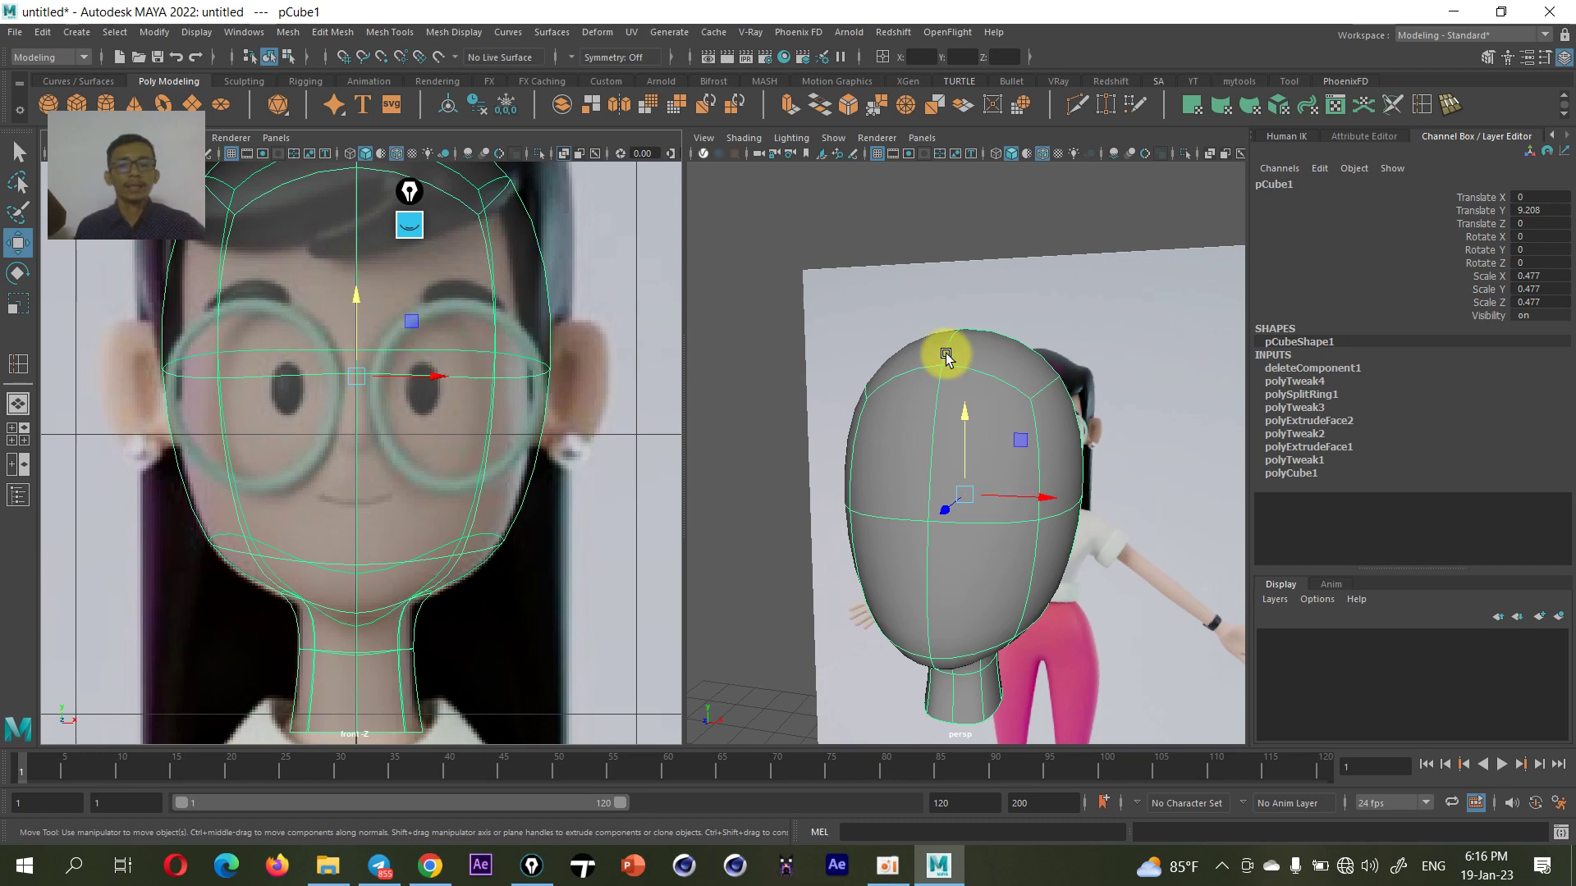
- Bring up the annotation pen palette beside the perspective view and clear a stray mark
click(410, 191)
drag(409, 191, 1213, 133)
click(1020, 341)
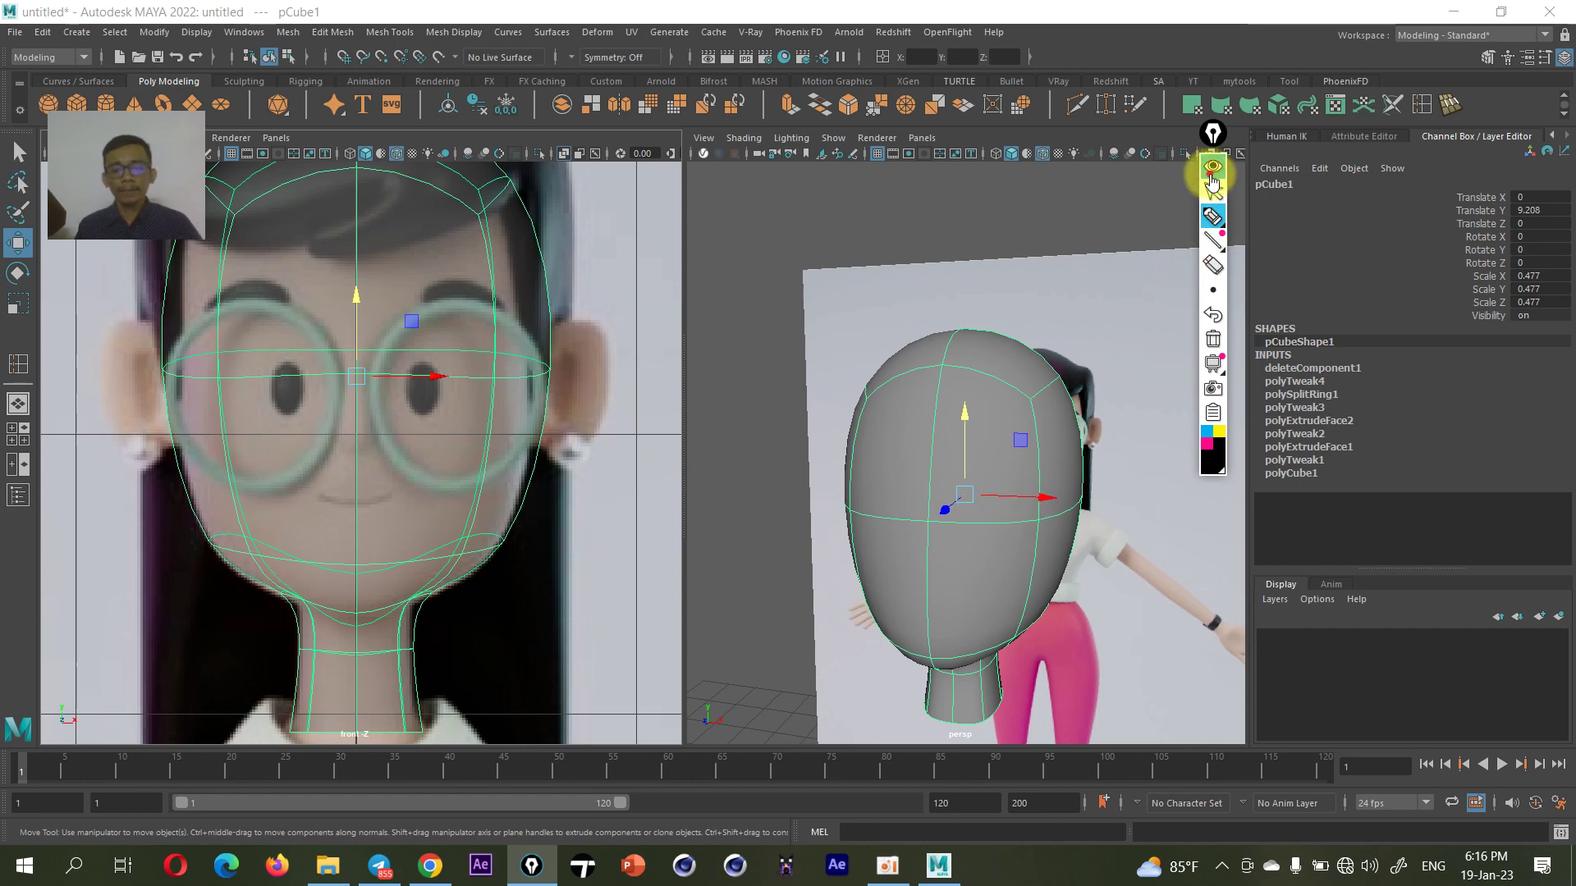
- Orbit the perspective view to a side angle, erase the old sketch, and draw vertical guide lines on the head
click(1213, 166)
mouse_move(1021, 422)
alt+mouse_down()
mouse_move(862, 376)
mouse_move(887, 408)
mouse_move(895, 376)
alt+mouse_up()
alt+middle_drag(895, 374, 913, 381)
click(1221, 171)
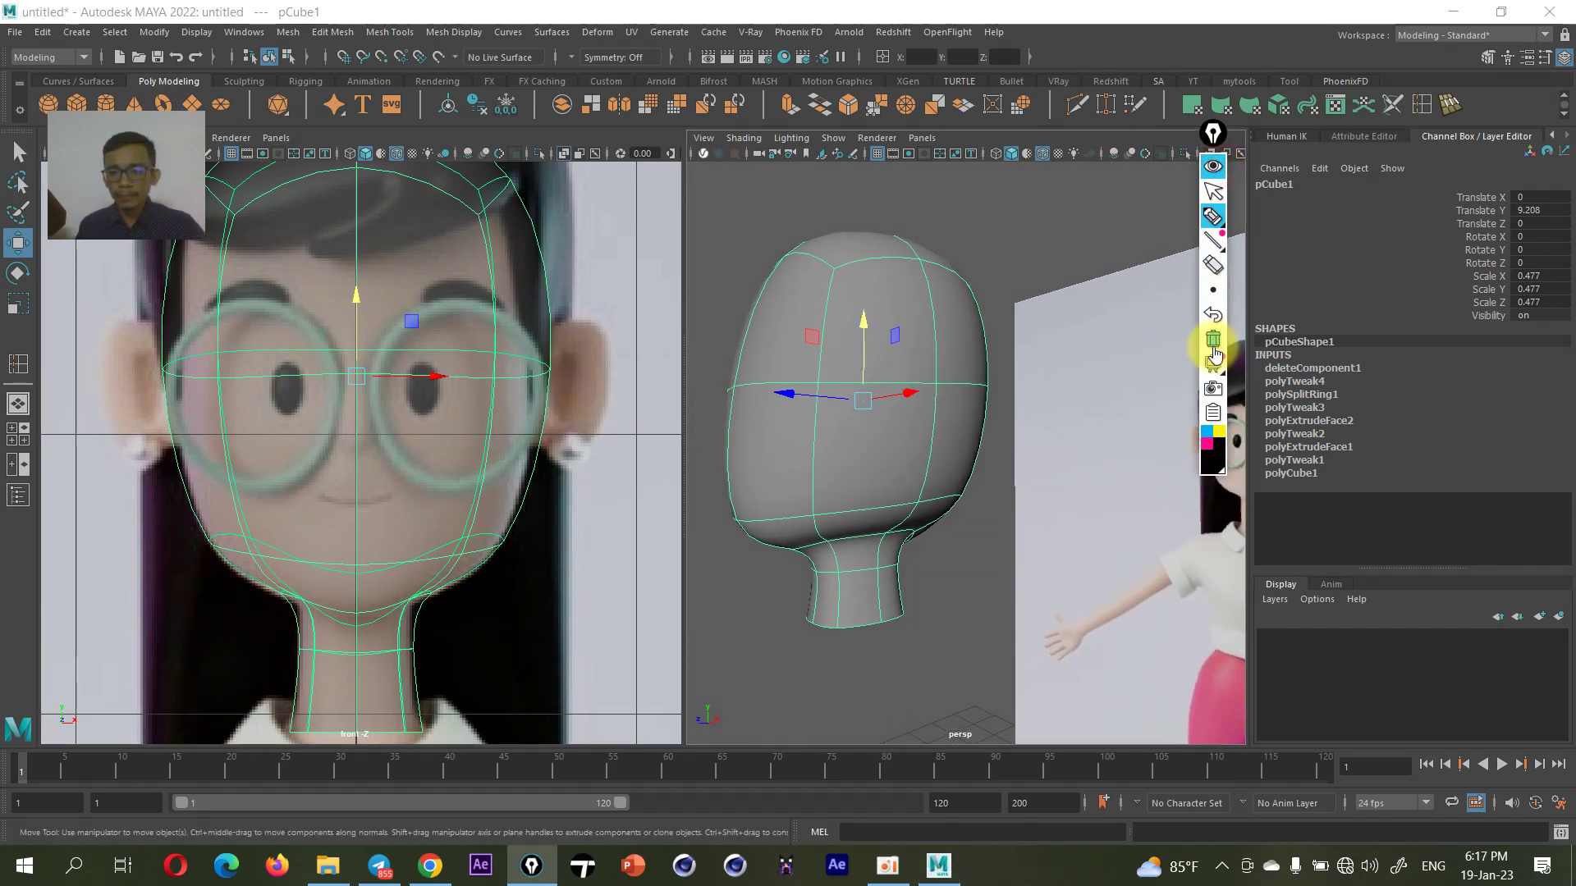
mouse_move(924, 365)
mouse_down()
mouse_move(900, 411)
mouse_move(927, 367)
mouse_up()
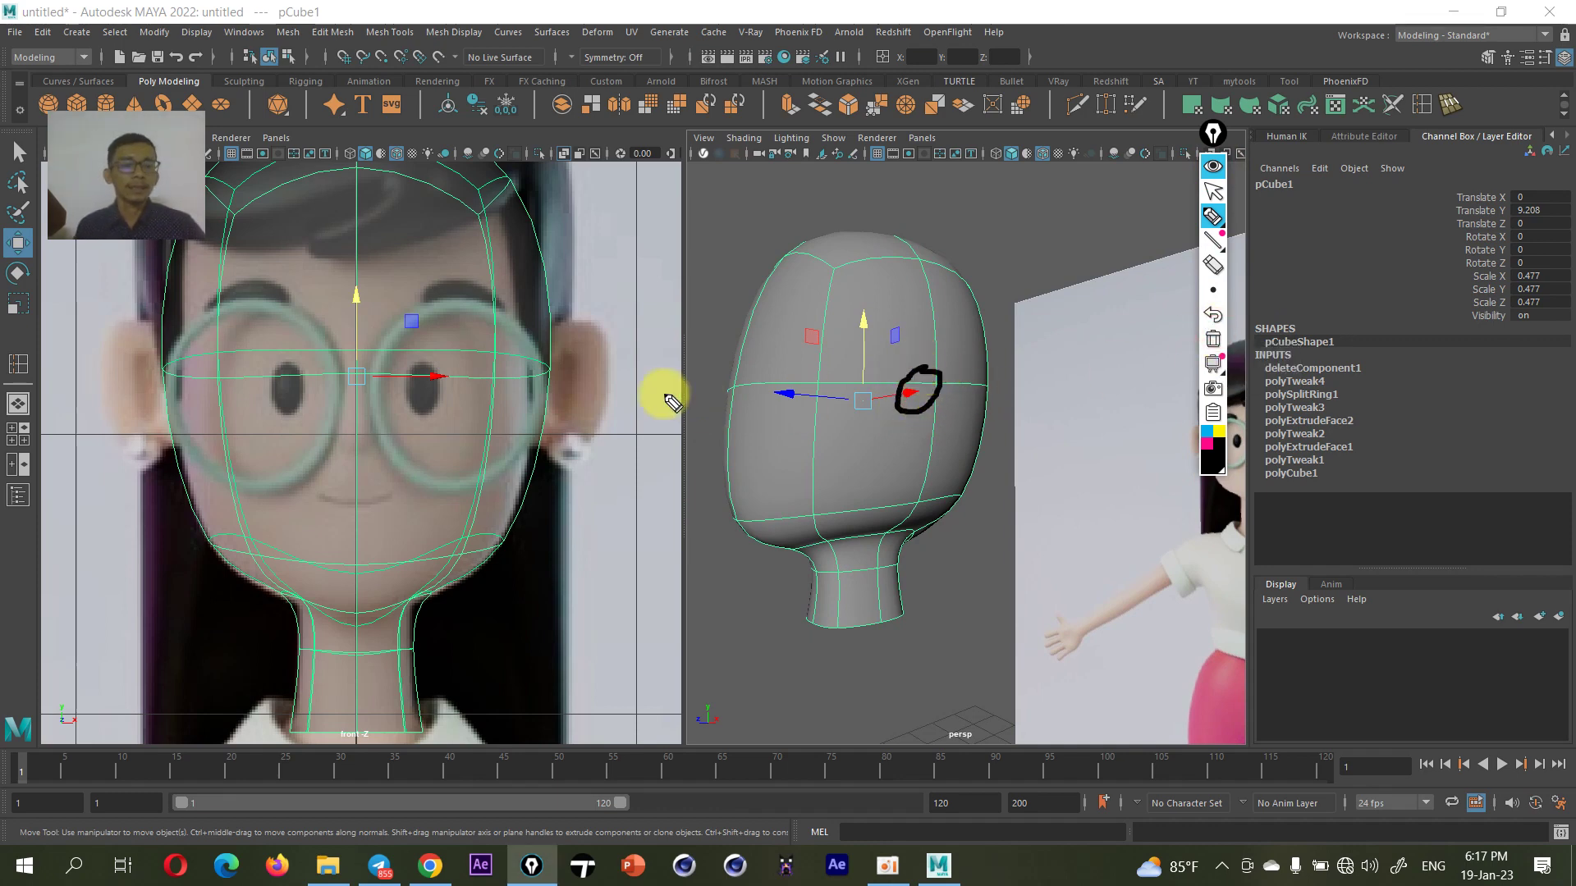
click(1213, 343)
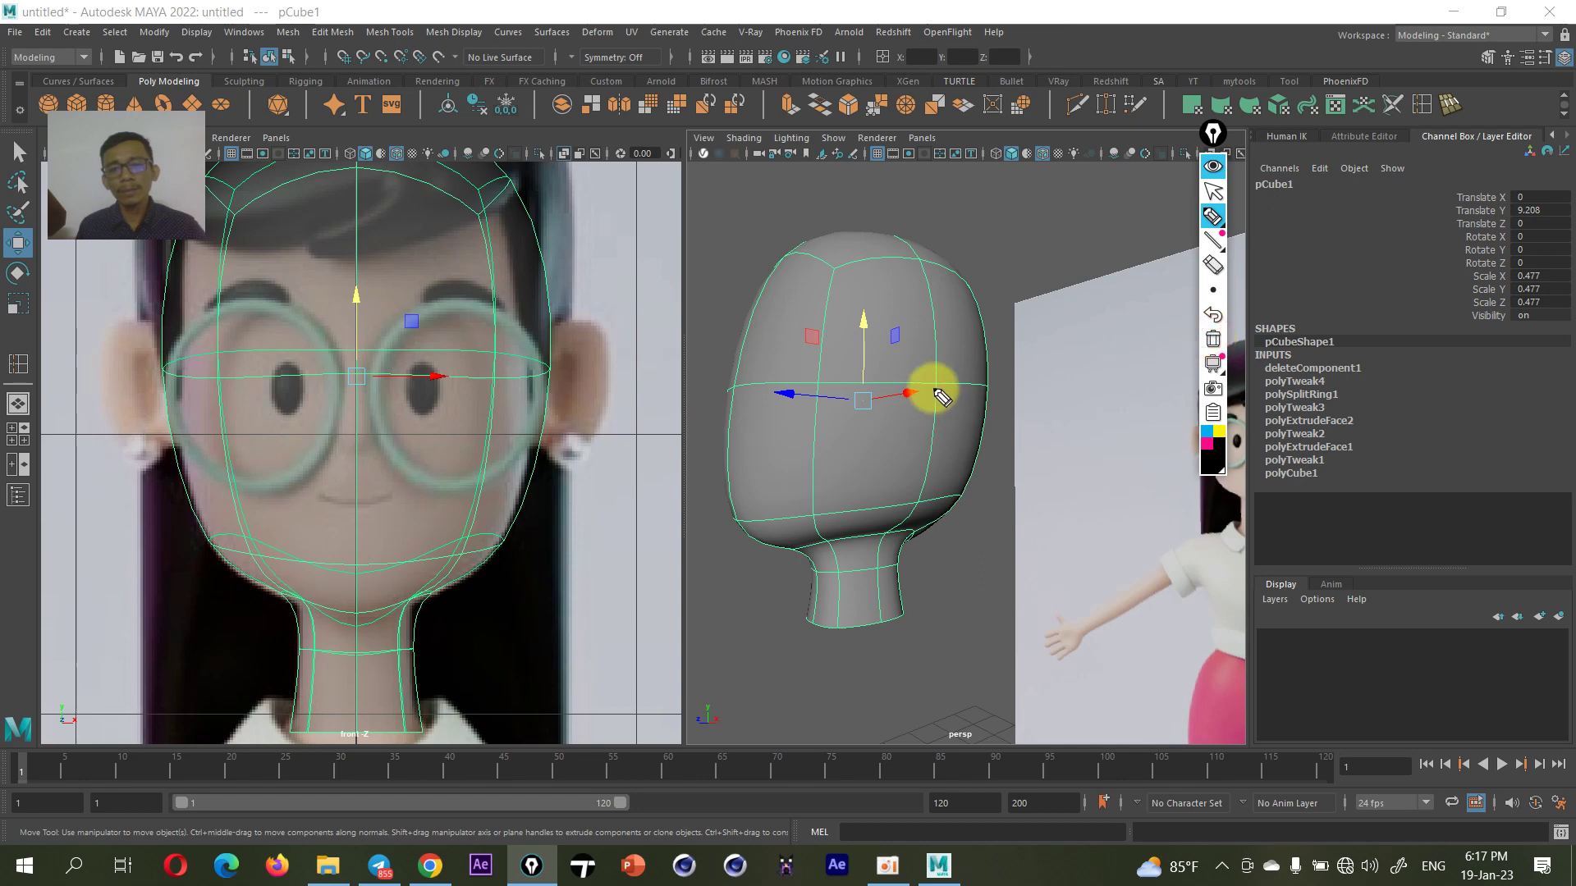
drag(913, 356, 911, 423)
mouse_move(912, 355)
mouse_down()
mouse_move(932, 352)
mouse_move(943, 380)
mouse_move(913, 422)
mouse_up()
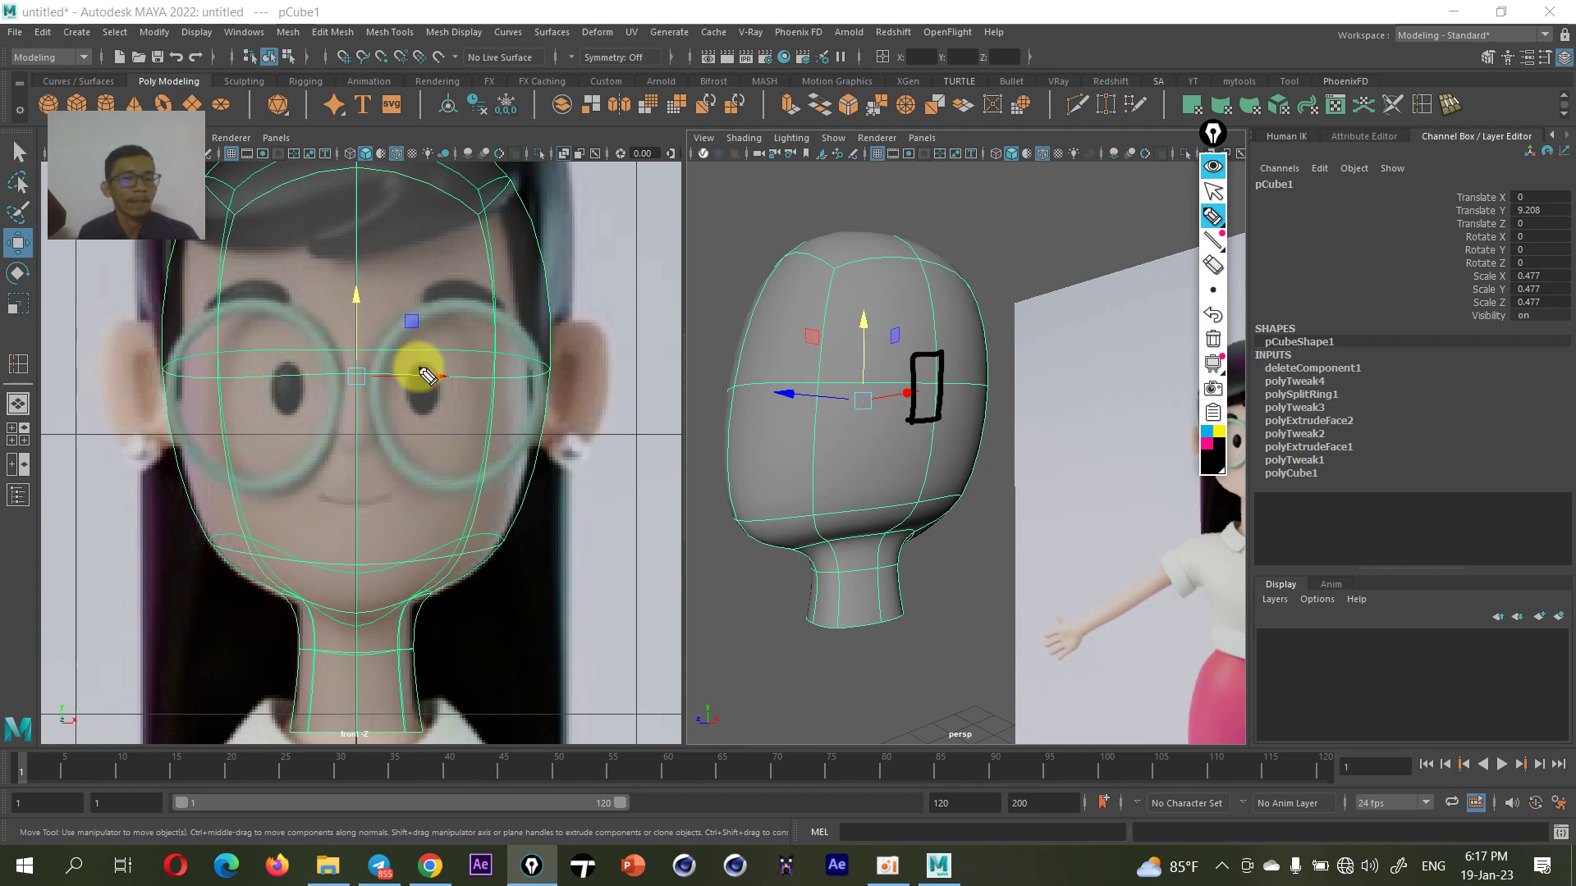
- Draw the black eye line across both views, then sketch magenta upper and lower loops
drag(725, 384, 997, 389)
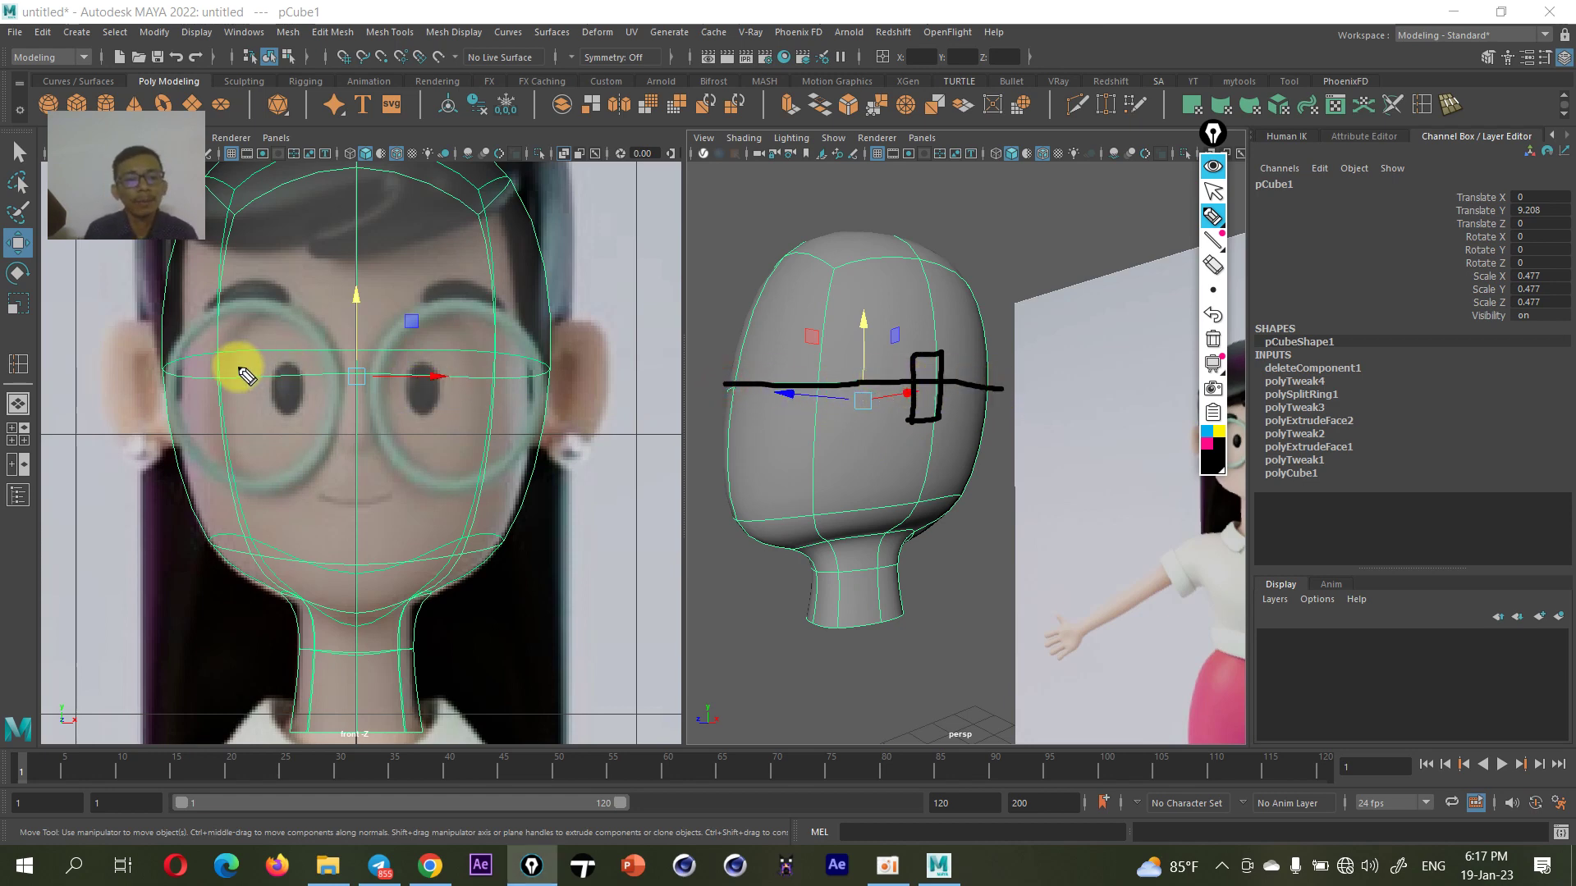
drag(163, 369, 563, 380)
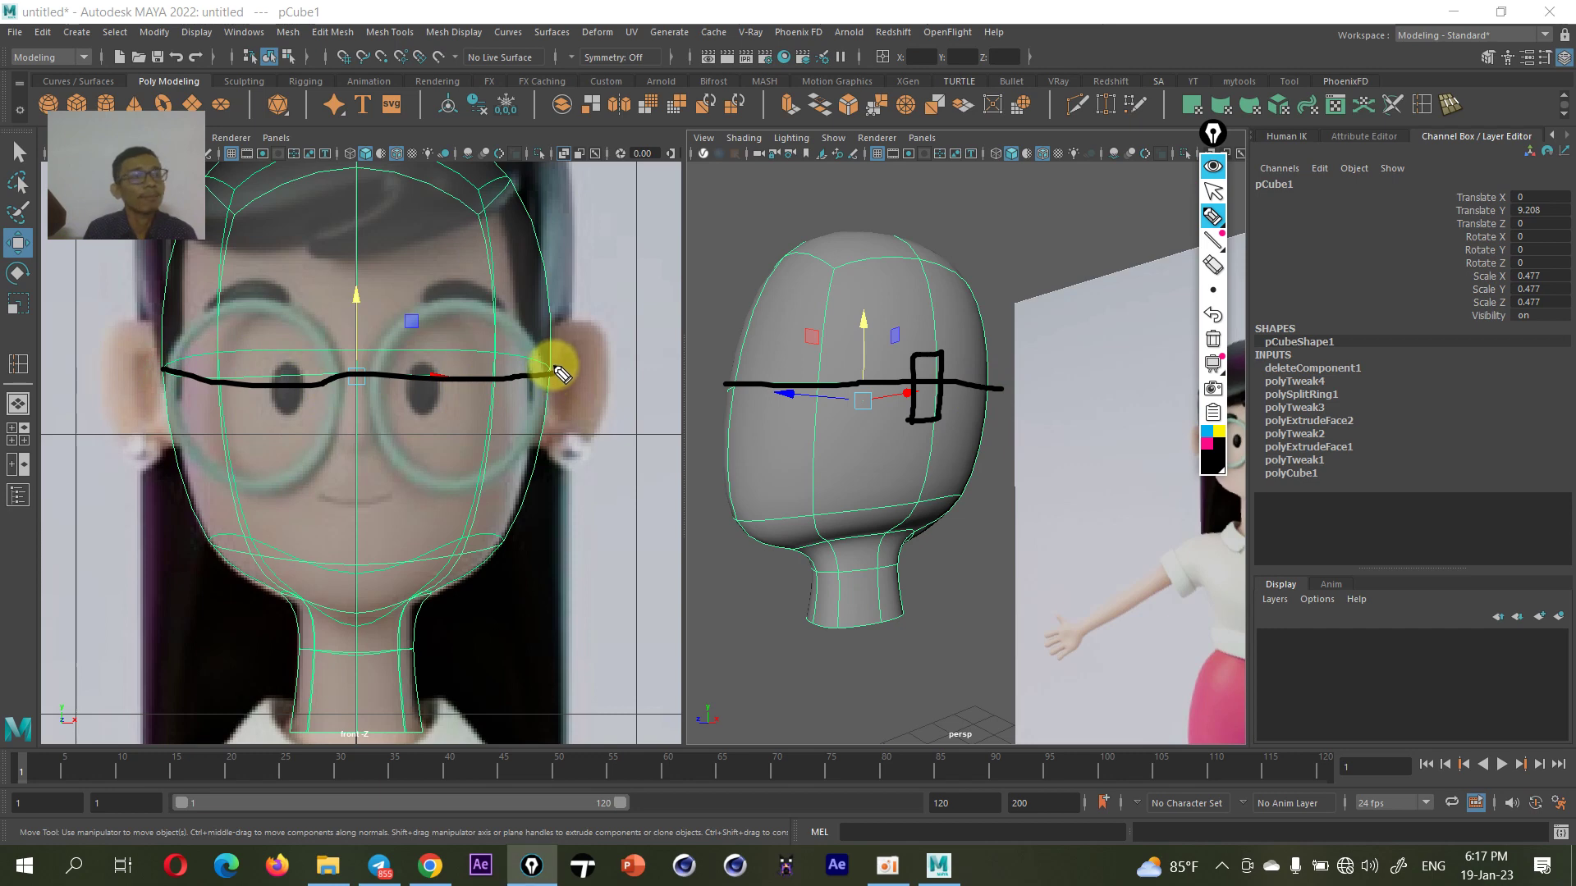
click(1207, 443)
drag(738, 352, 989, 355)
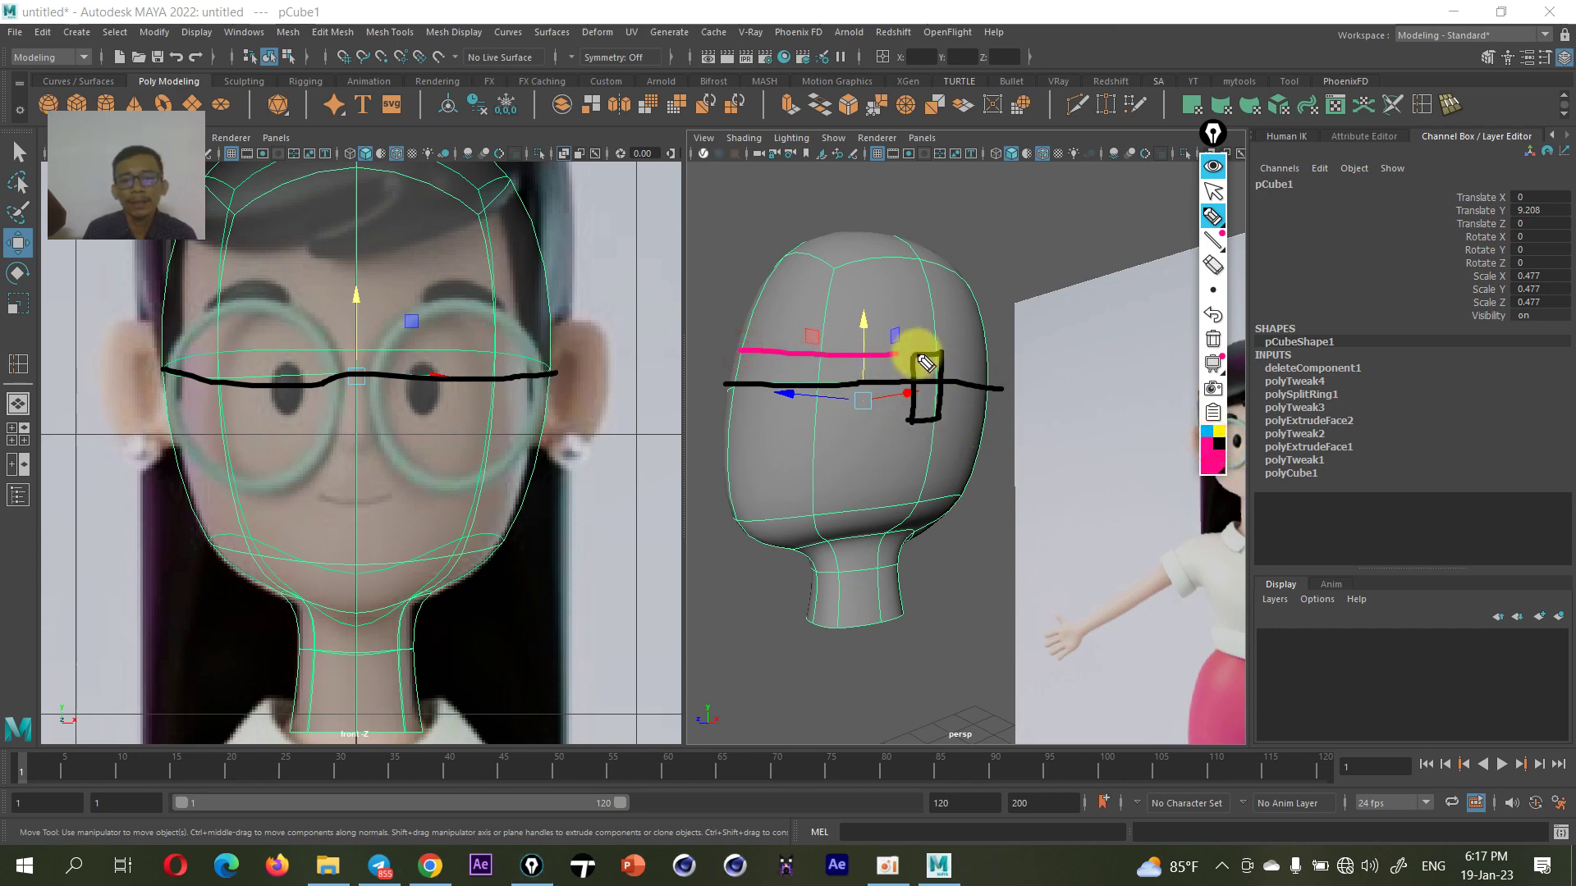
drag(720, 429, 989, 415)
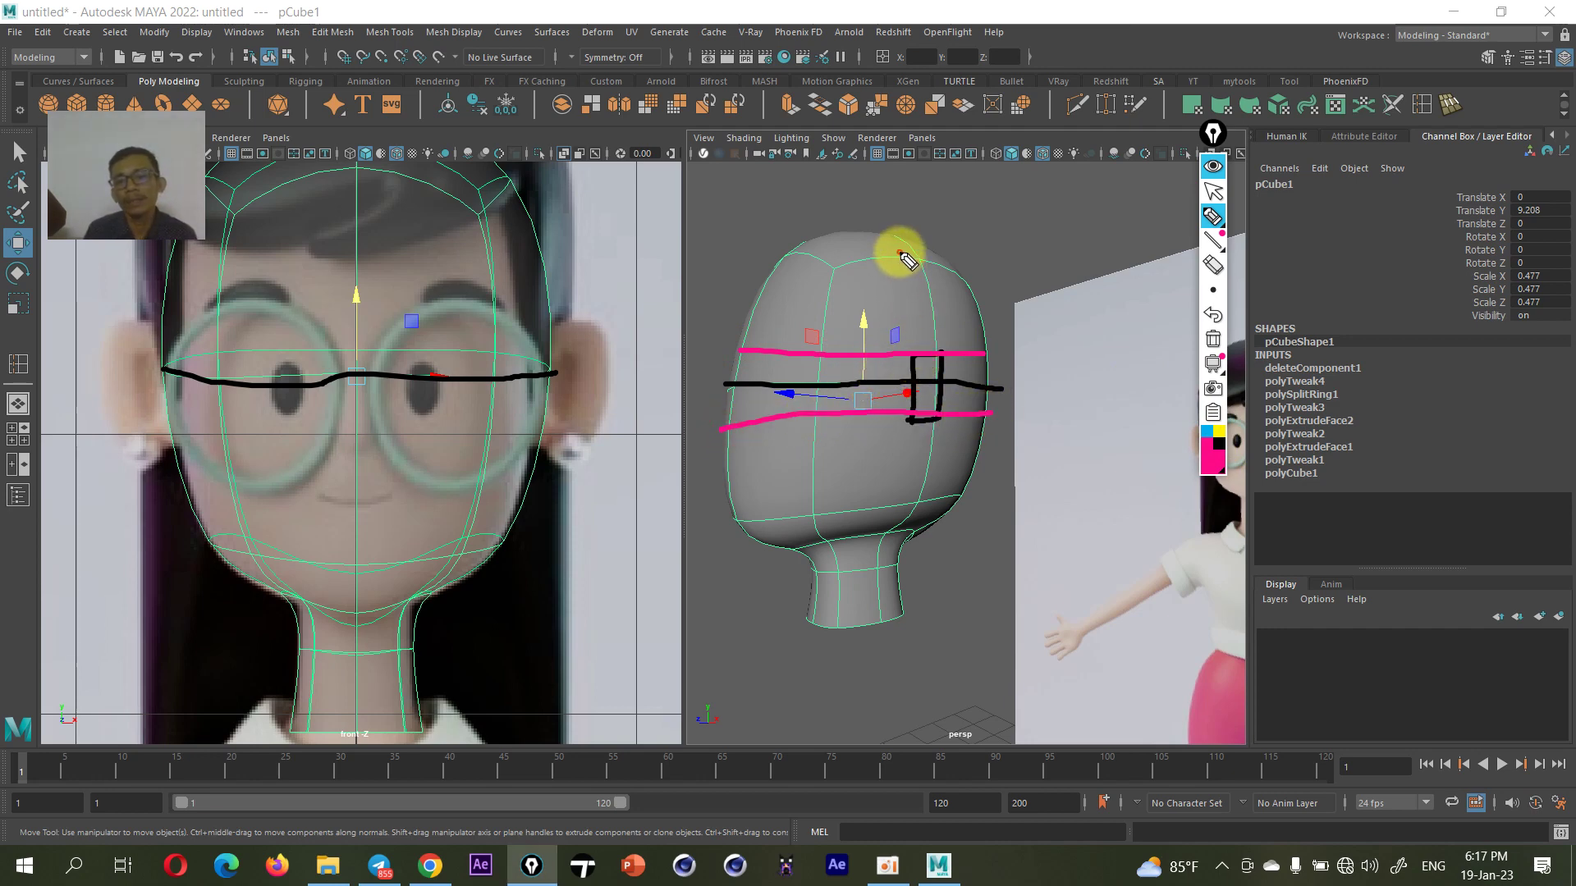
- Sketch magenta side, eye and ear edge-flow strokes, then clear all sketches and stow the pen
mouse_move(901, 251)
mouse_down()
mouse_move(926, 353)
mouse_move(874, 529)
mouse_up()
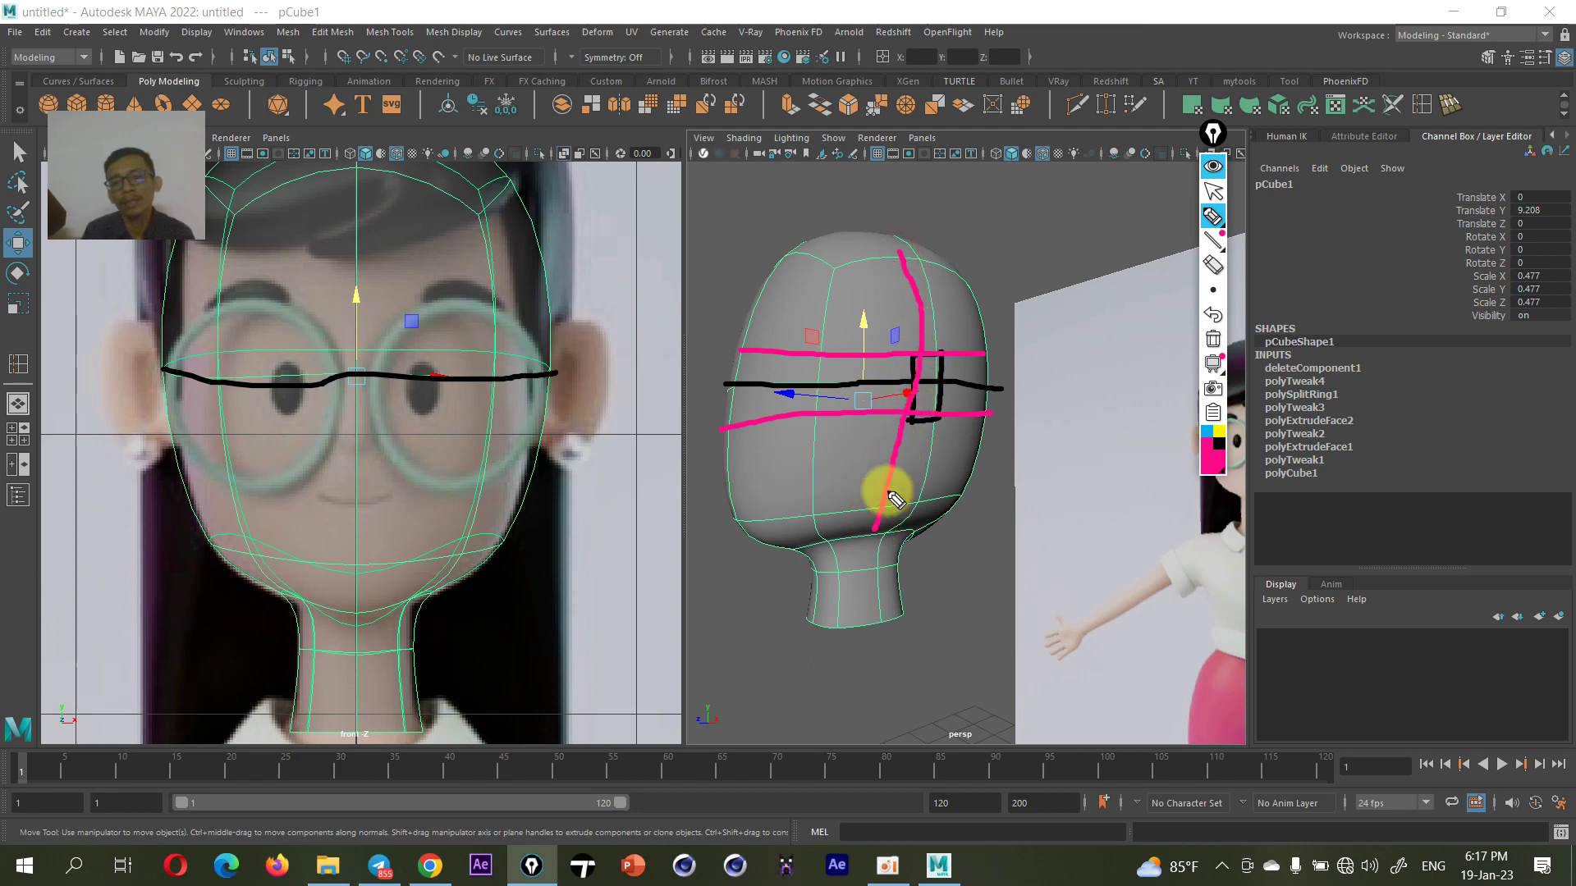
mouse_move(909, 429)
mouse_down()
mouse_move(931, 351)
mouse_move(921, 439)
mouse_up()
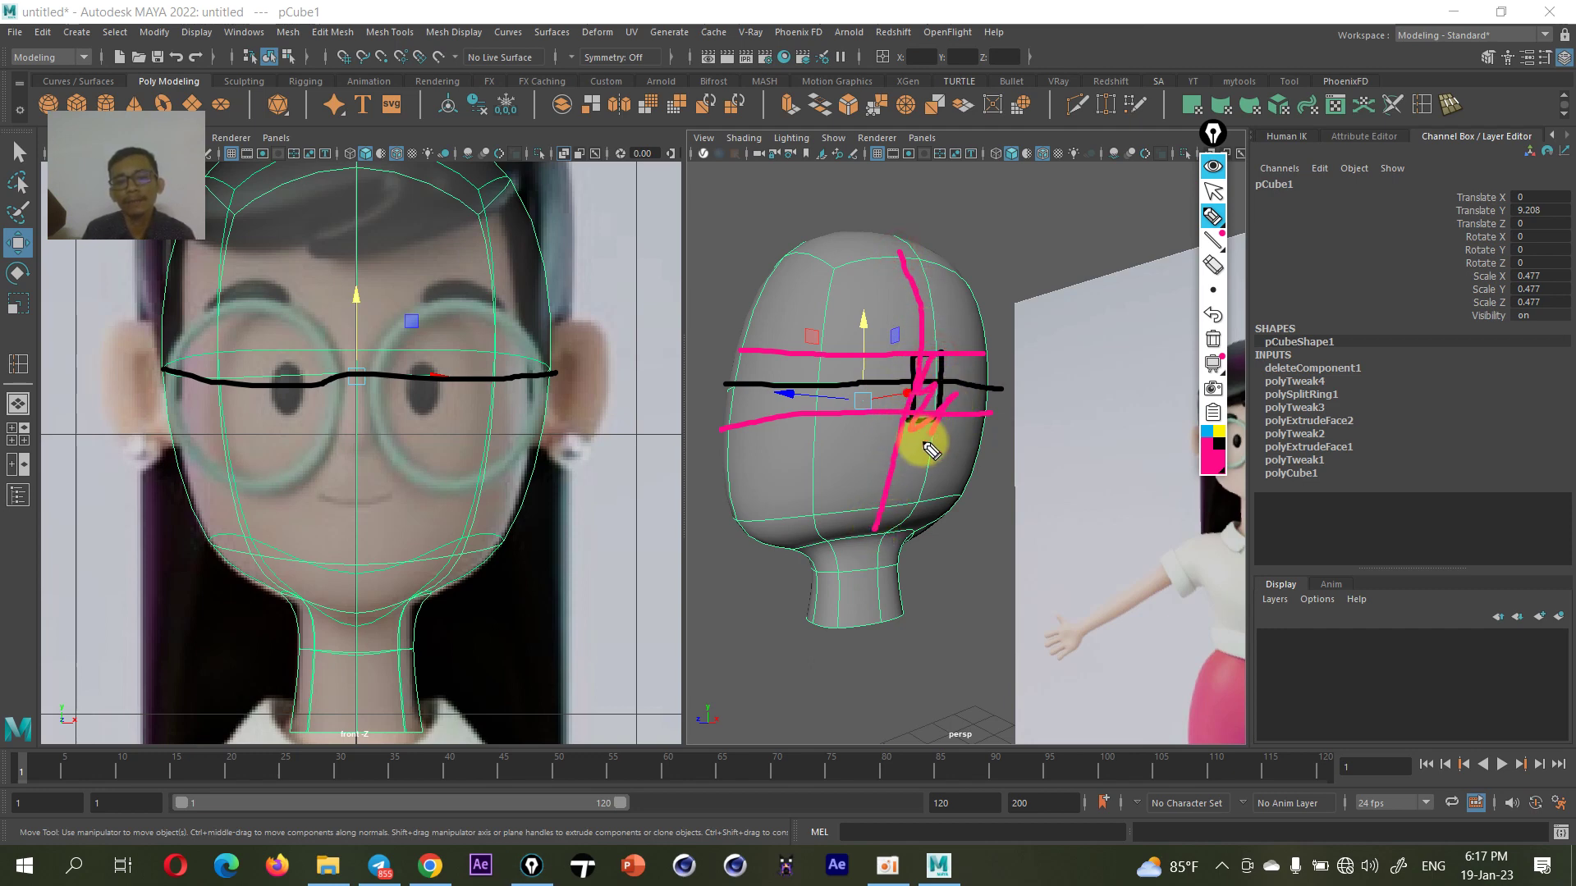
drag(530, 323, 579, 337)
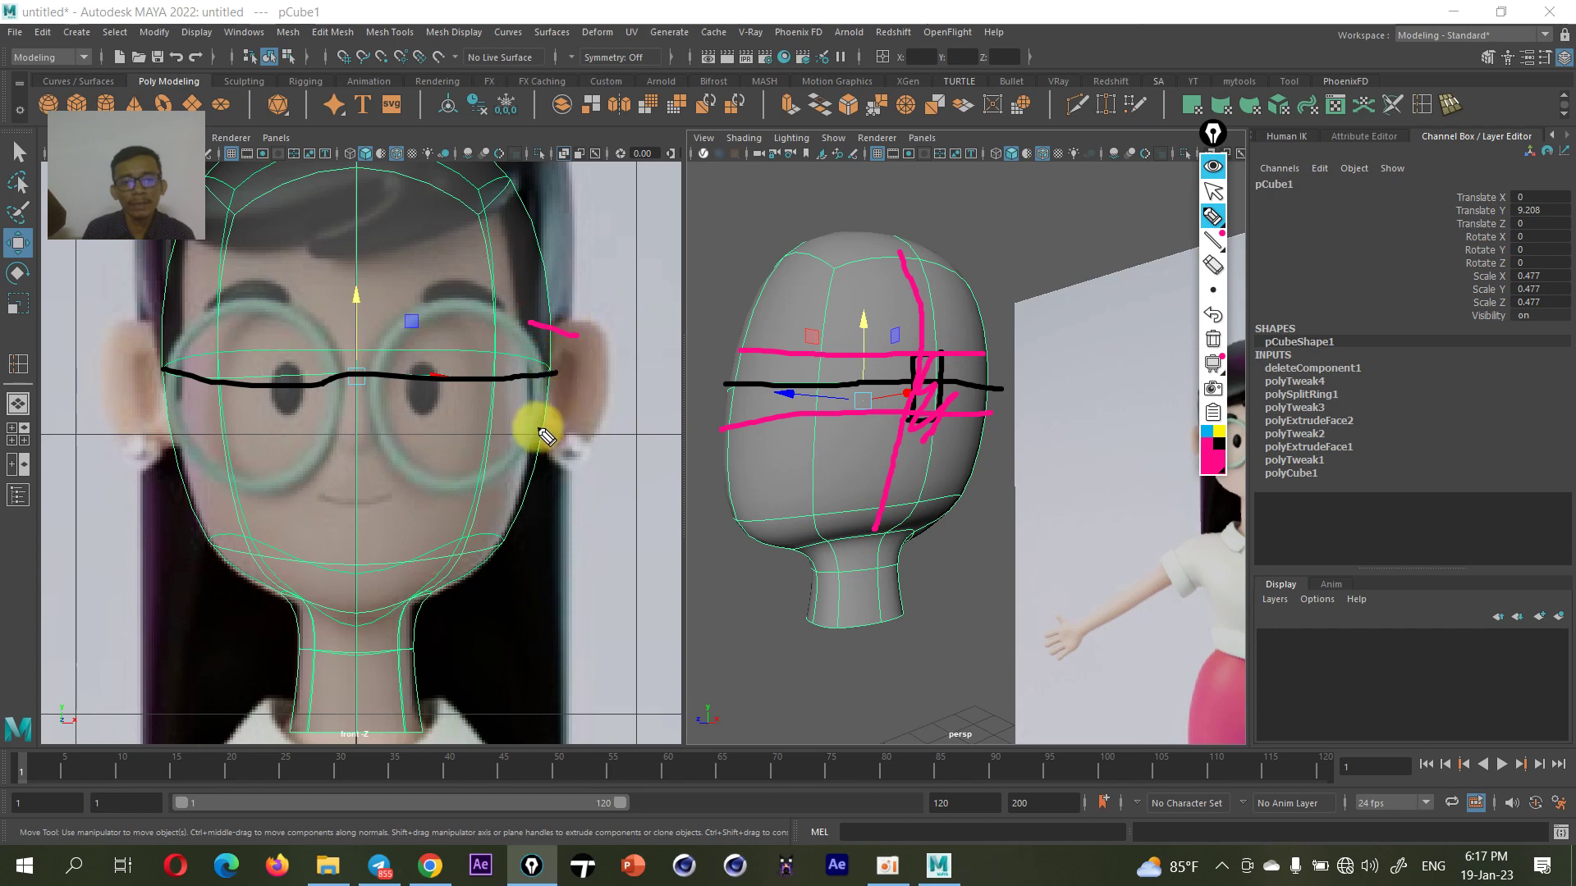
drag(523, 436, 575, 446)
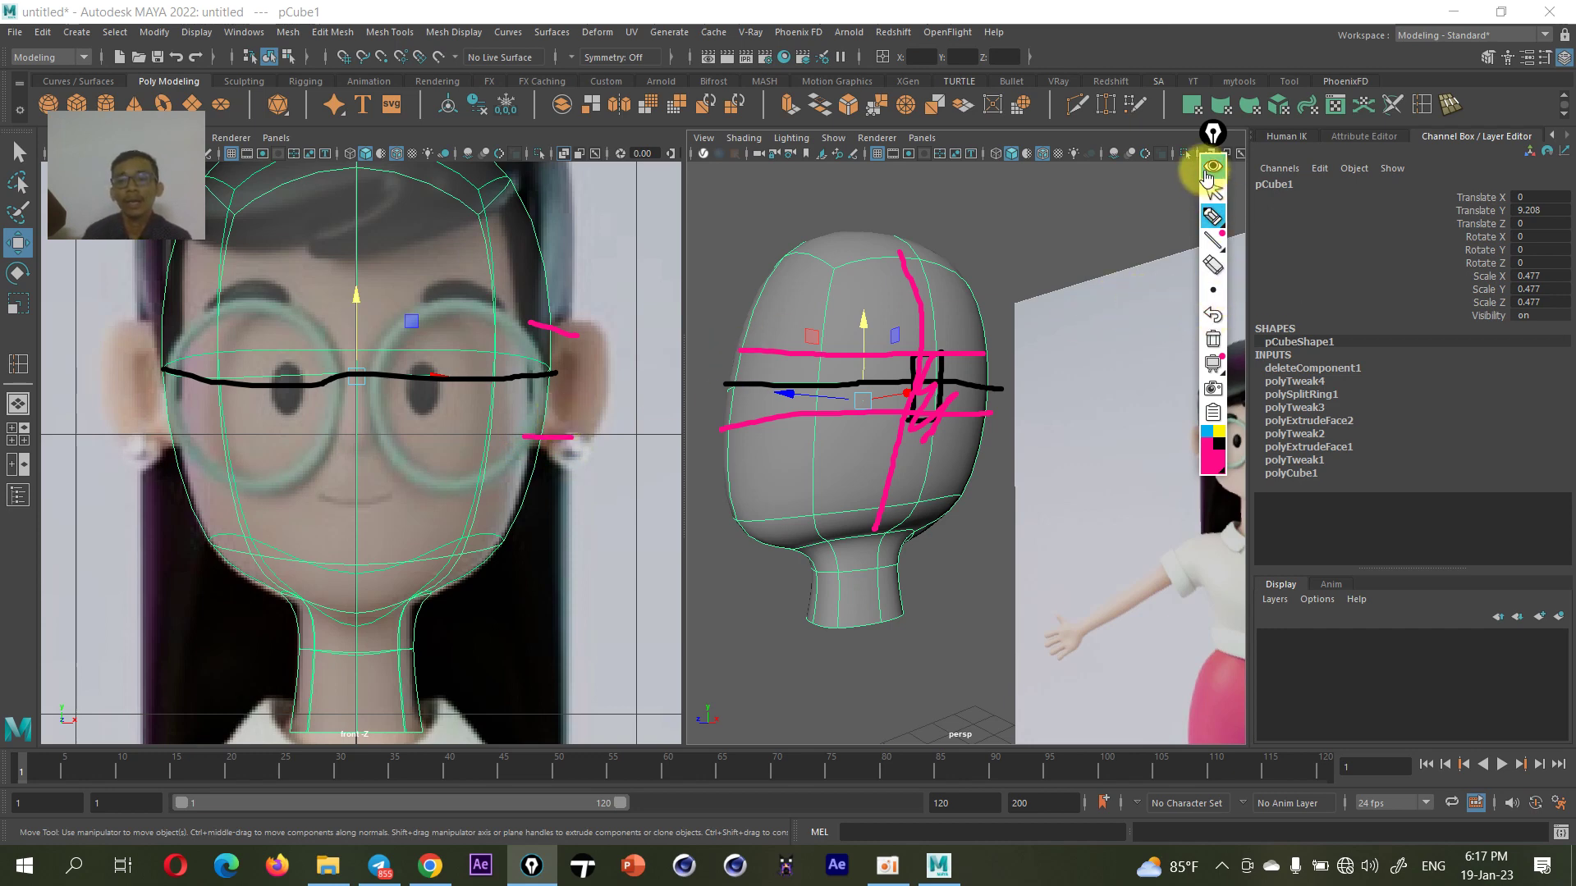
click(1213, 167)
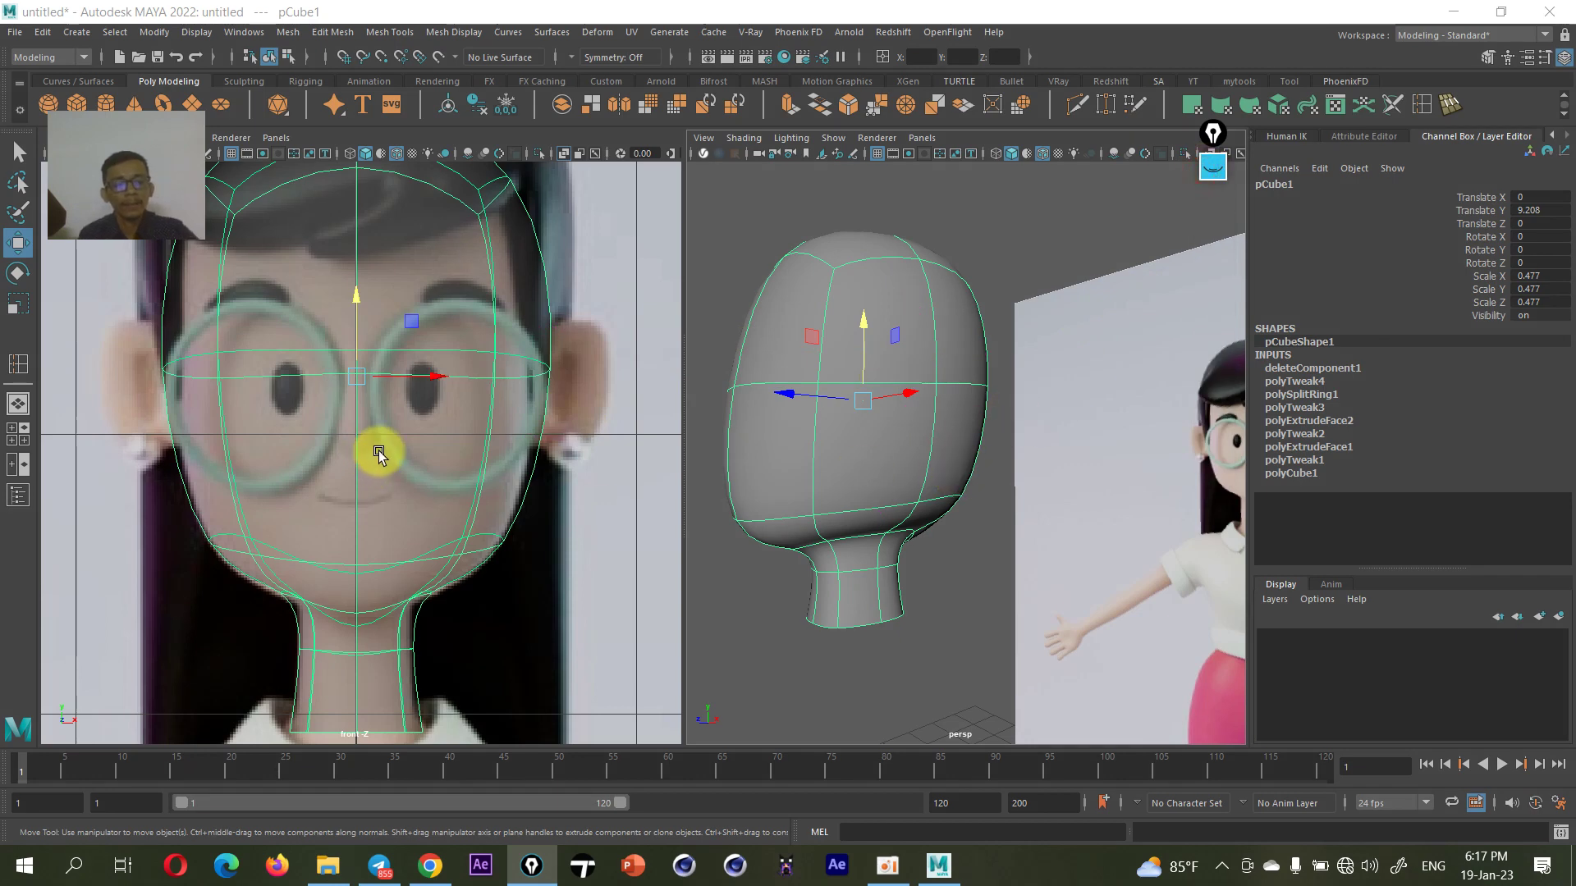
- Switch the head to Edge mode and select eye-line edges e[3] and e[2]
right_click(450, 390)
click(449, 344)
click(460, 380)
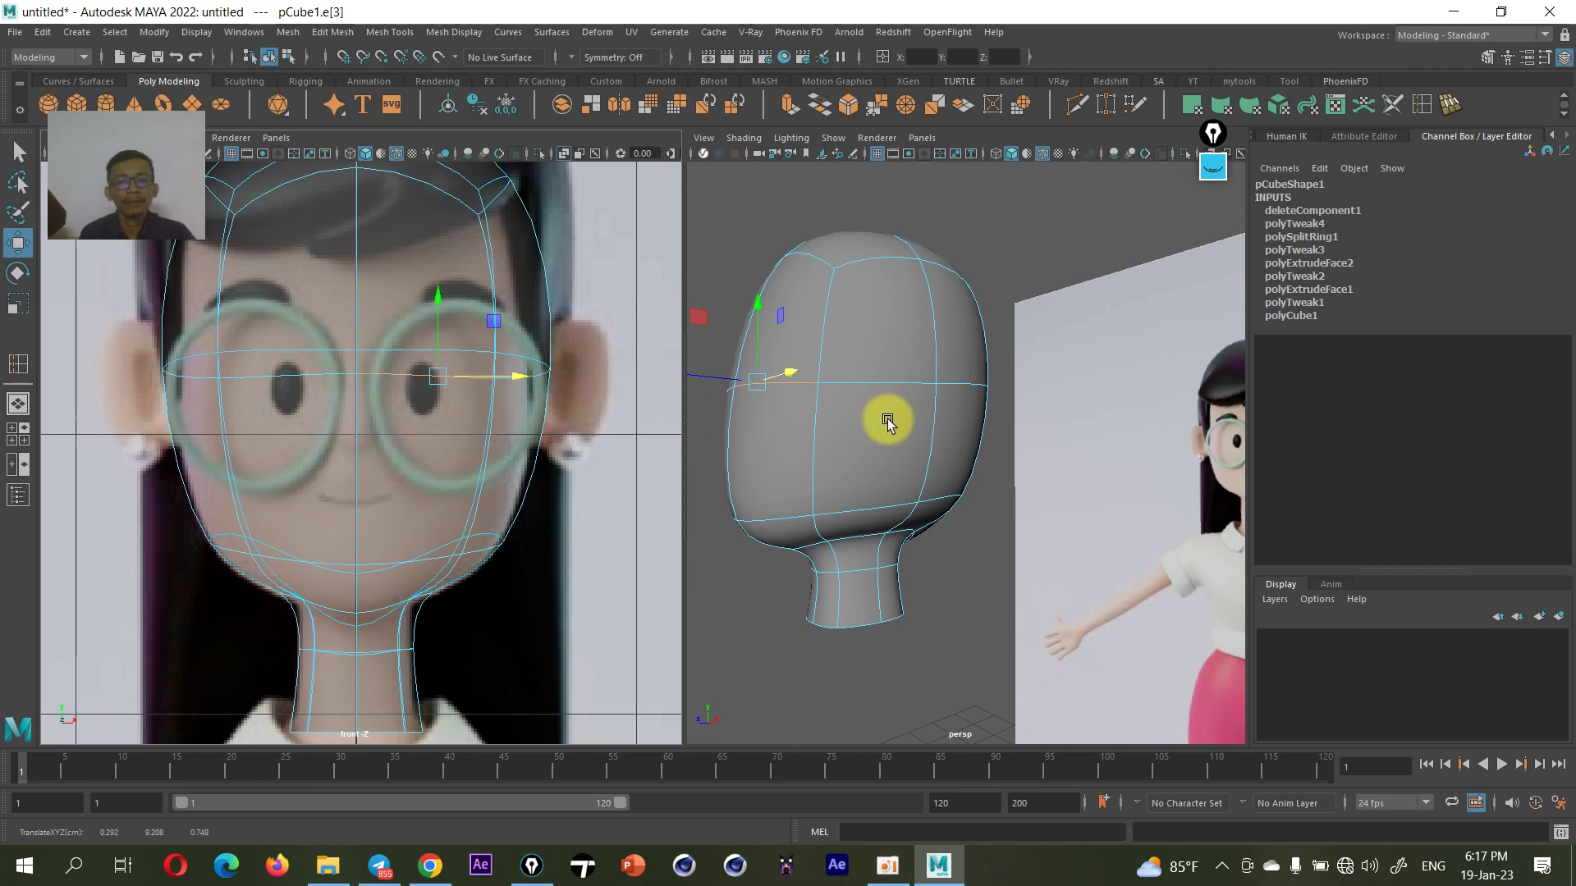
shift+click(879, 382)
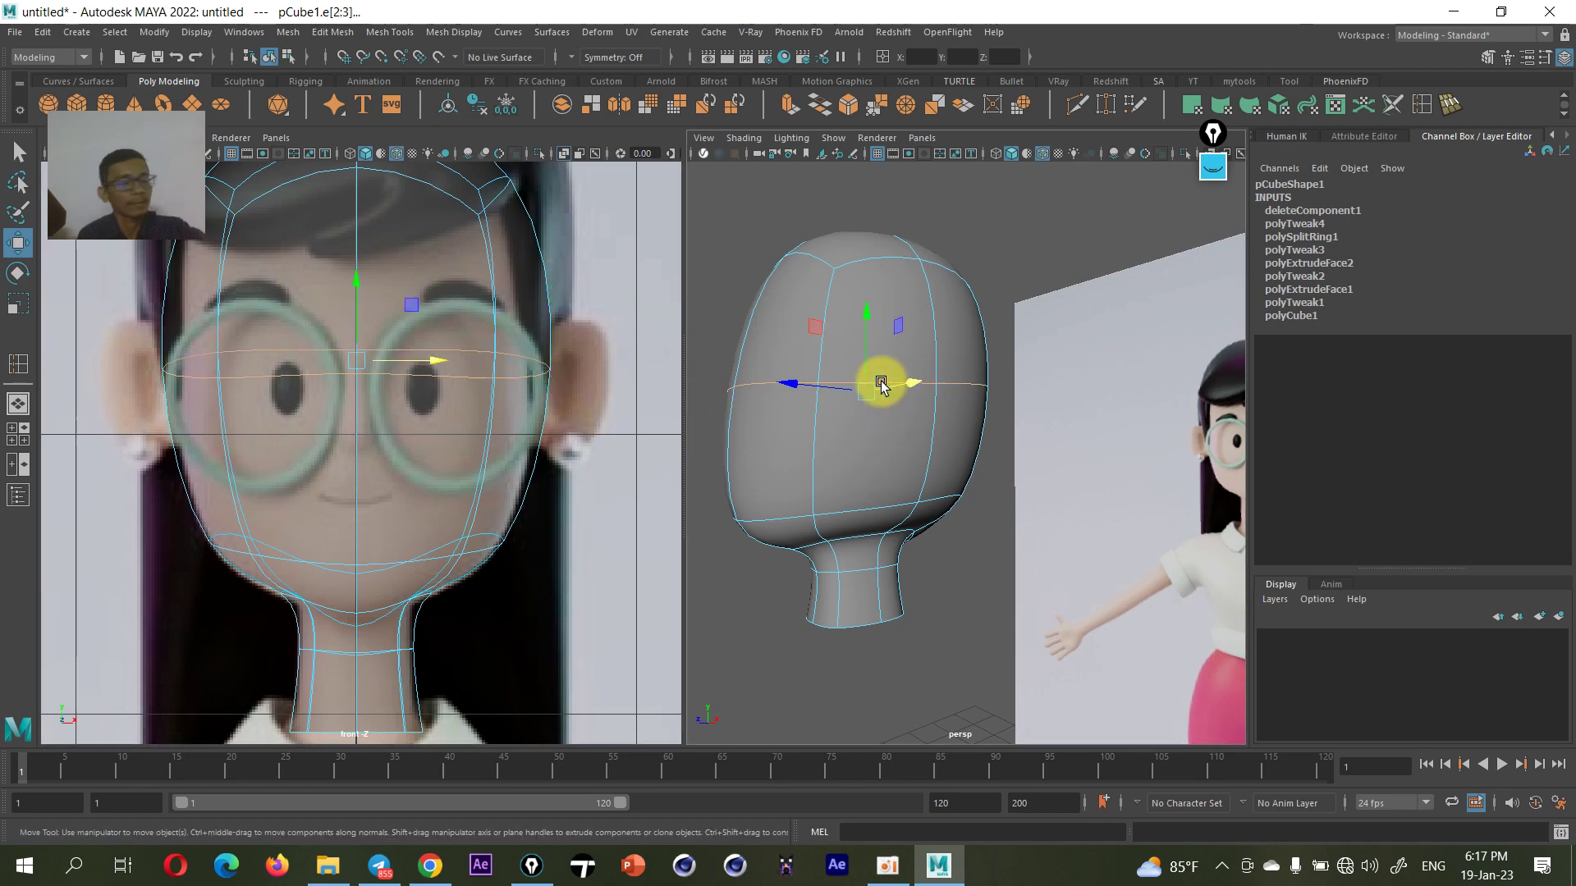